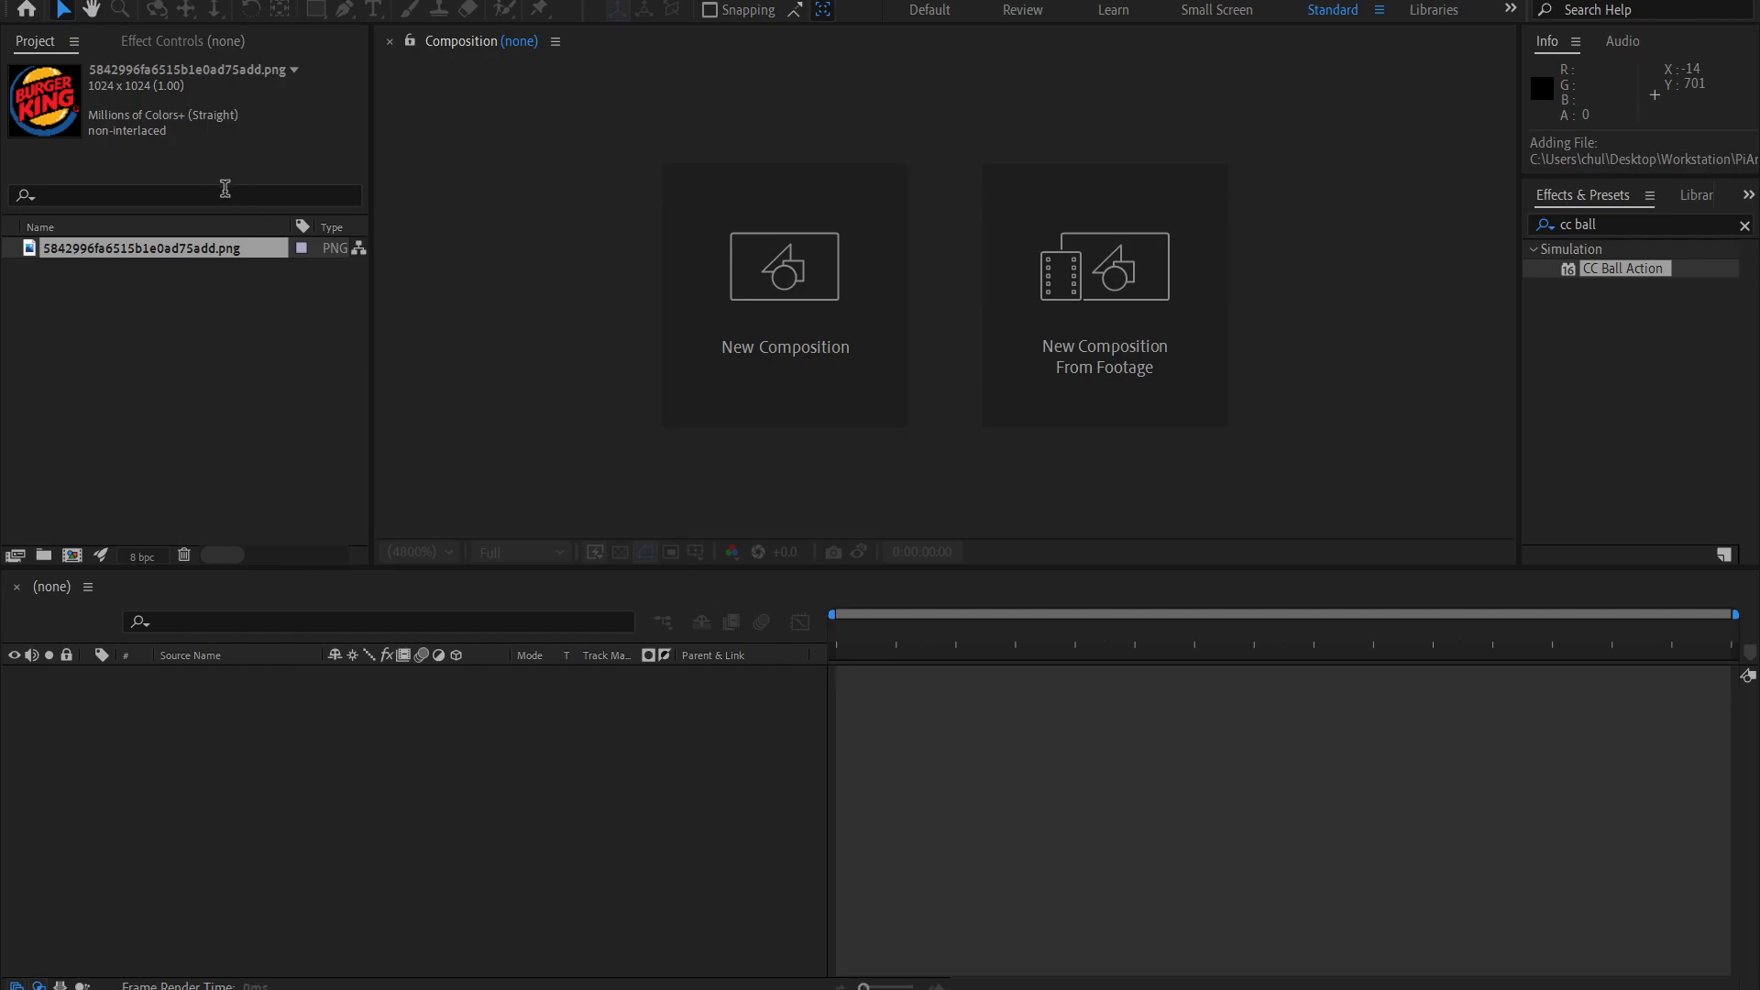
Create a composition named "Logo real" at 1280x720, square pixels, 30 fps, with a duration of 0:00:10:00.
{"action": "left_click", "coordinate": [184, 356]}
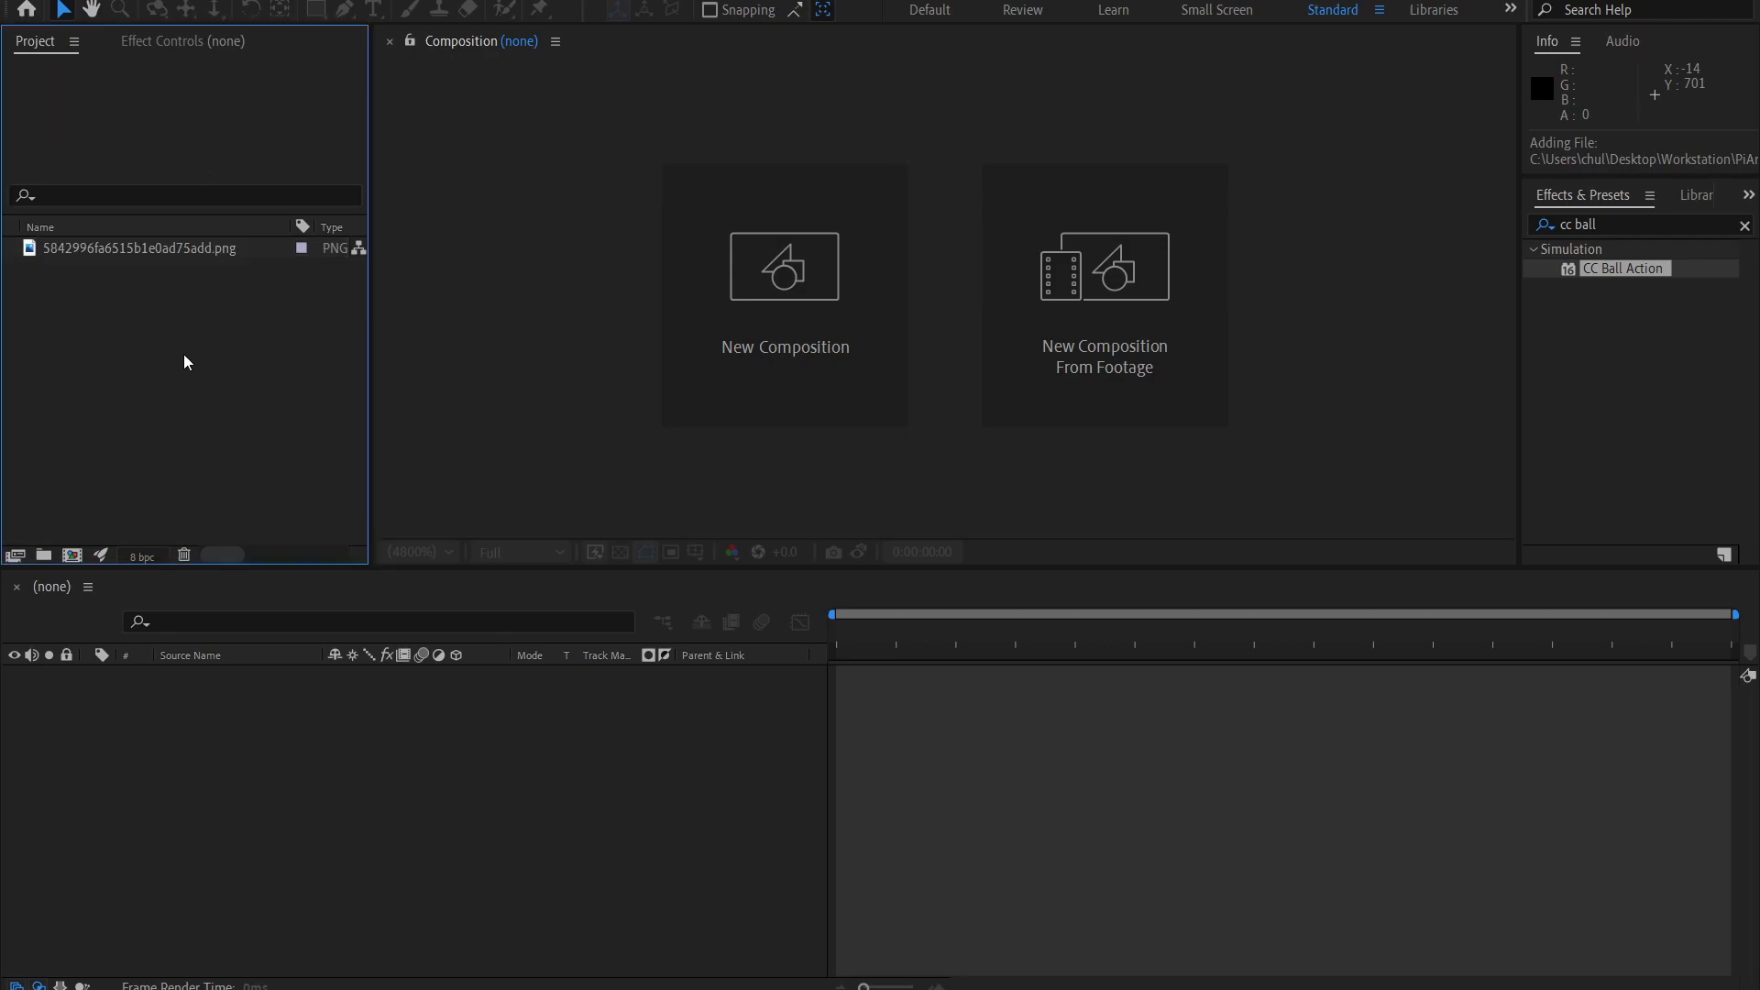
{"action": "left_click", "coordinate": [72, 554]}
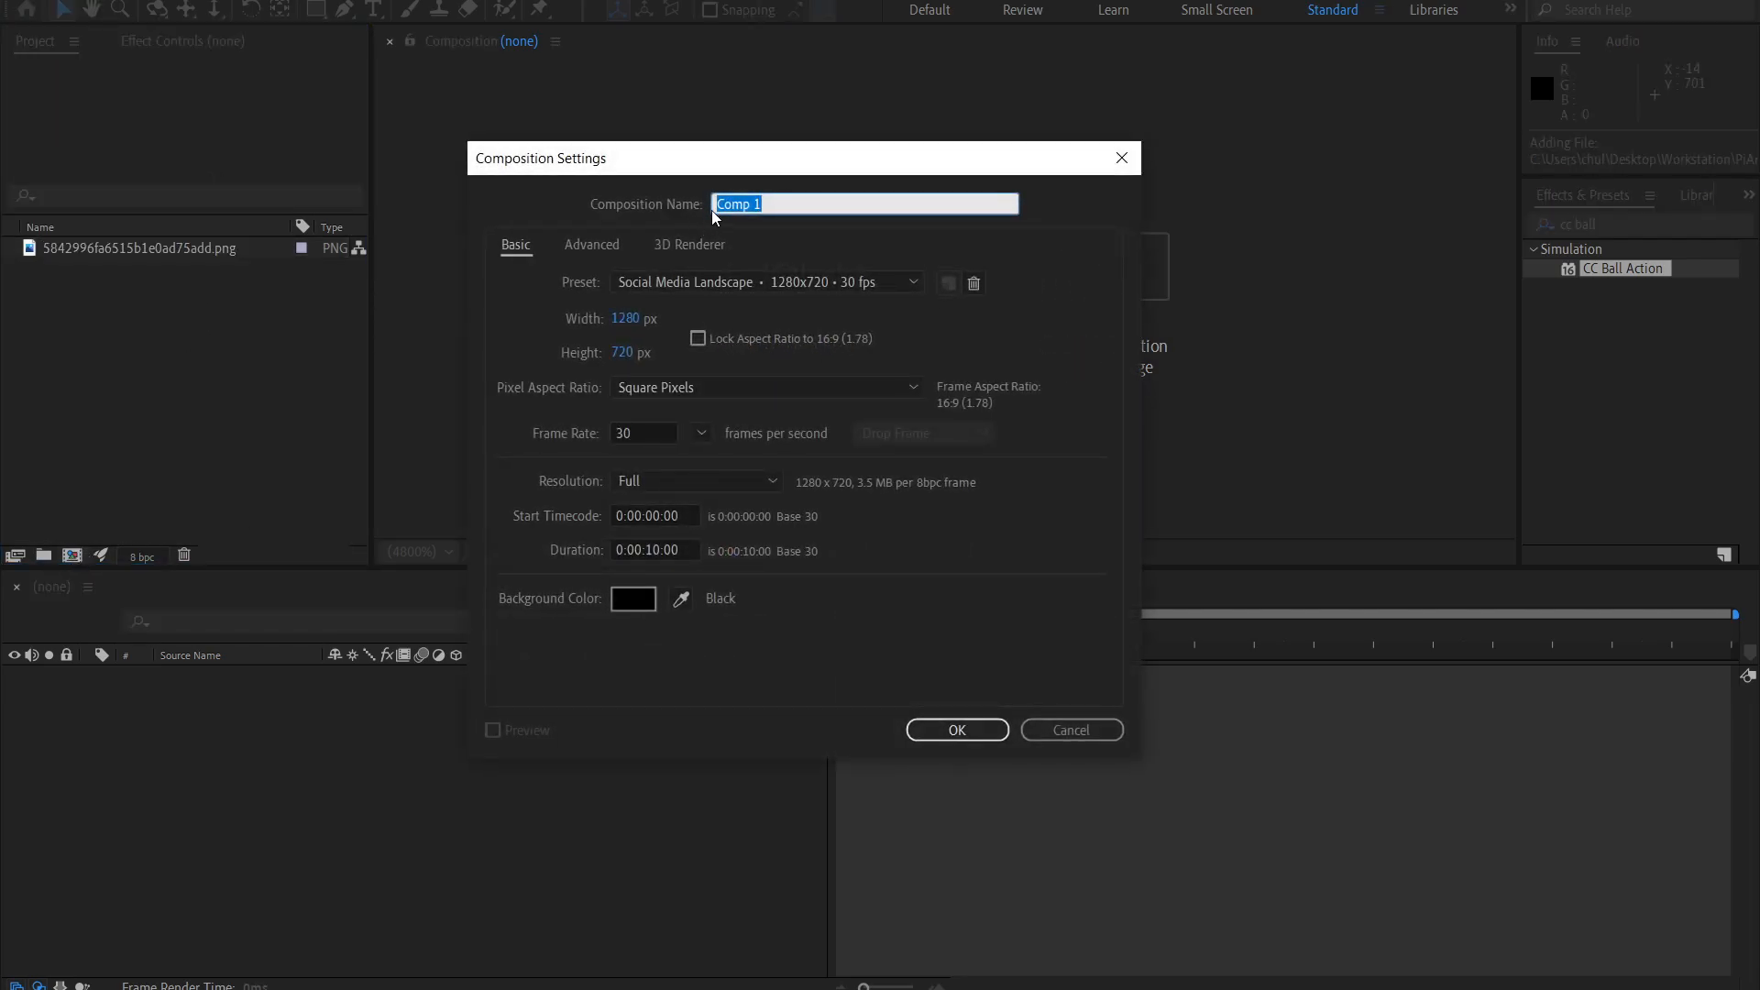
{"action": "type", "text": "Logo real"}
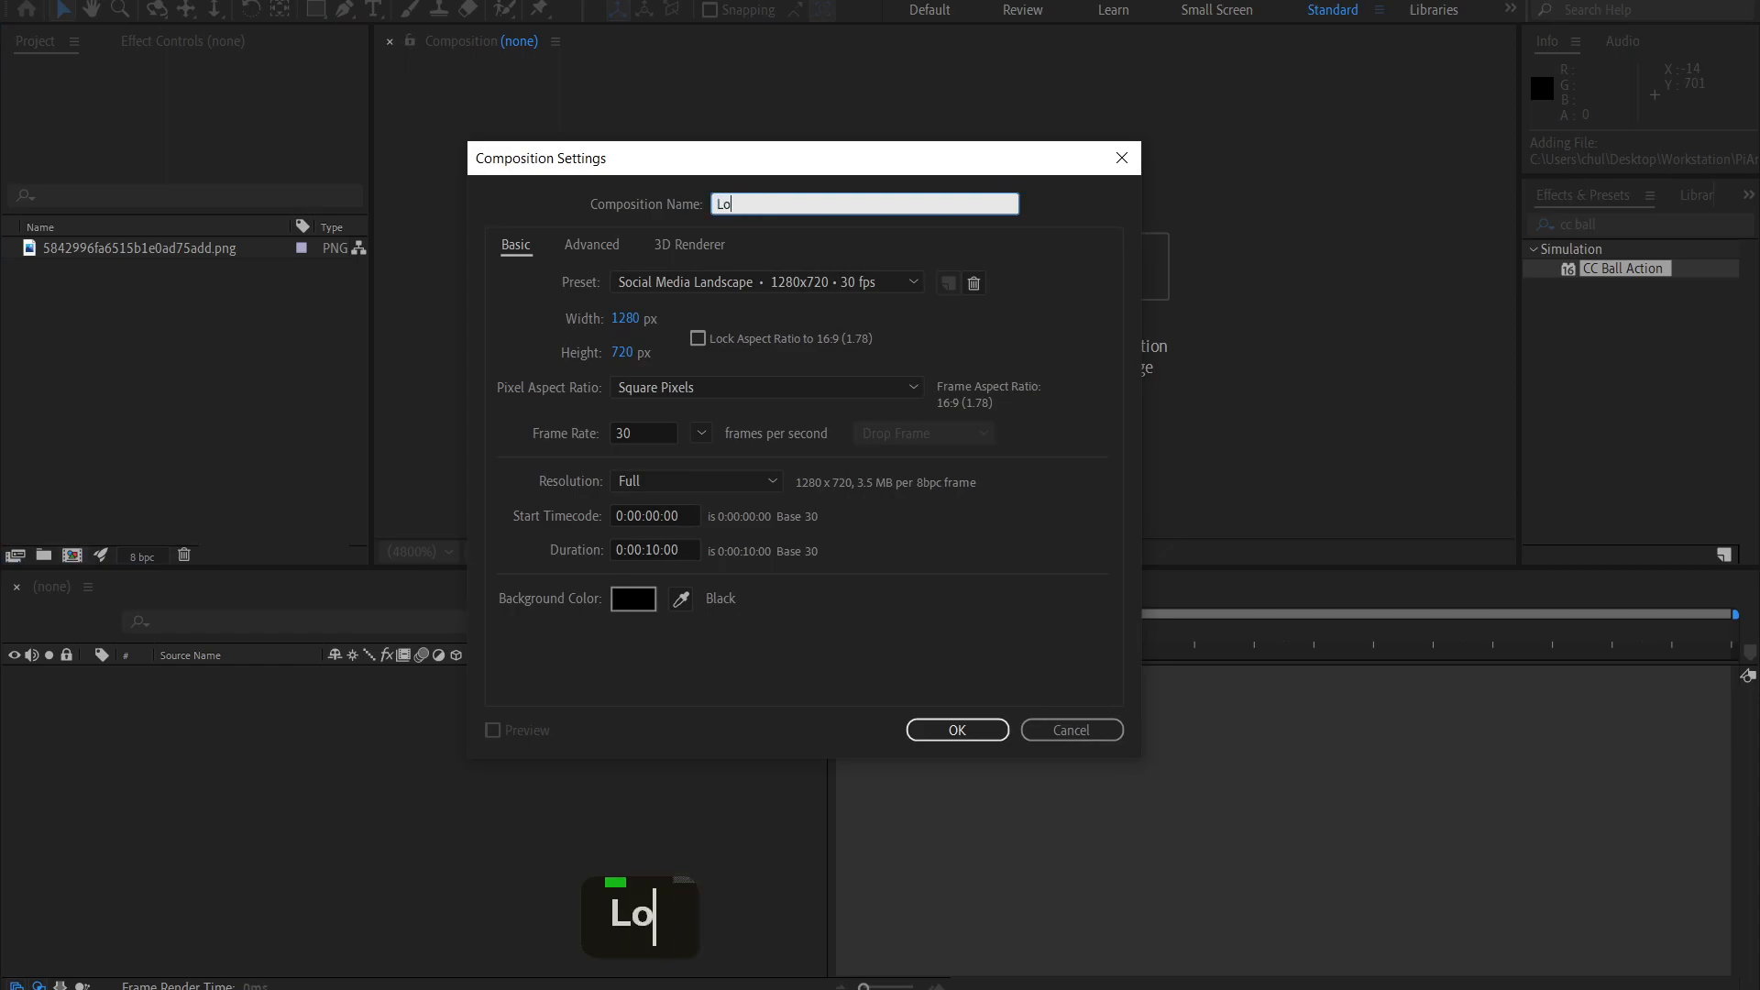
{"action": "left_click", "coordinate": [626, 321]}
{"action": "double_click", "coordinate": [623, 353]}
{"action": "left_click", "coordinate": [718, 382]}
{"action": "left_click", "coordinate": [726, 405]}
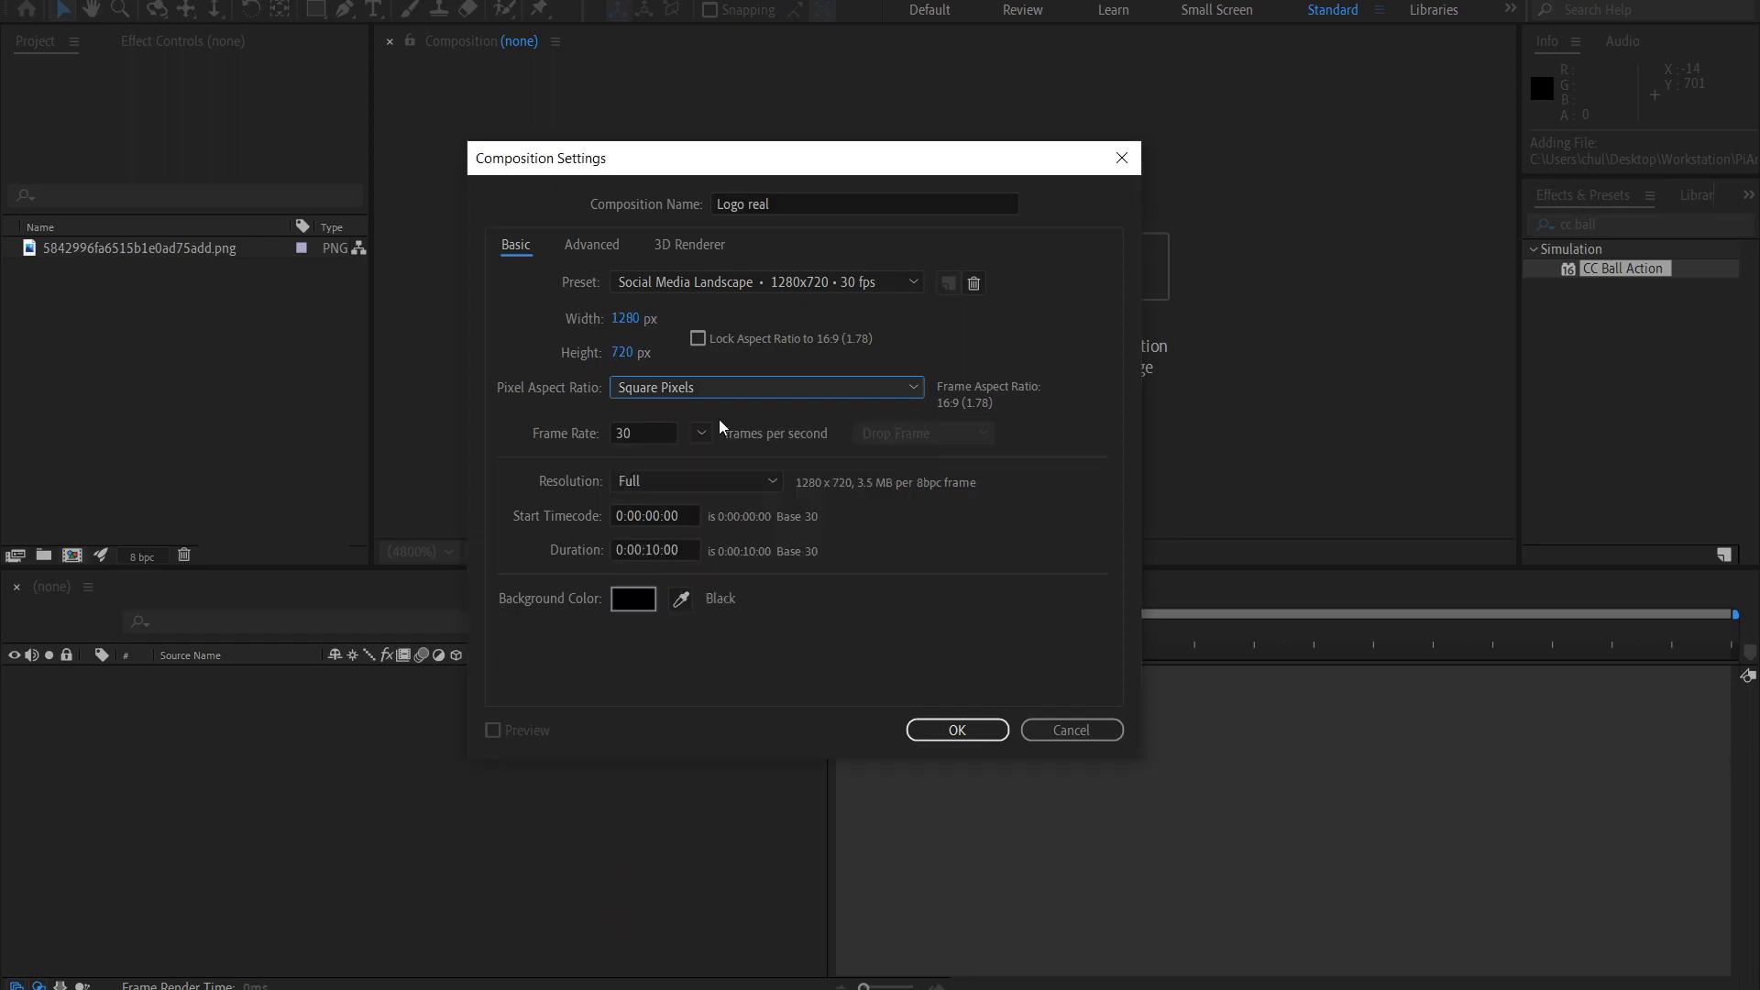
{"action": "left_click", "coordinate": [693, 551]}
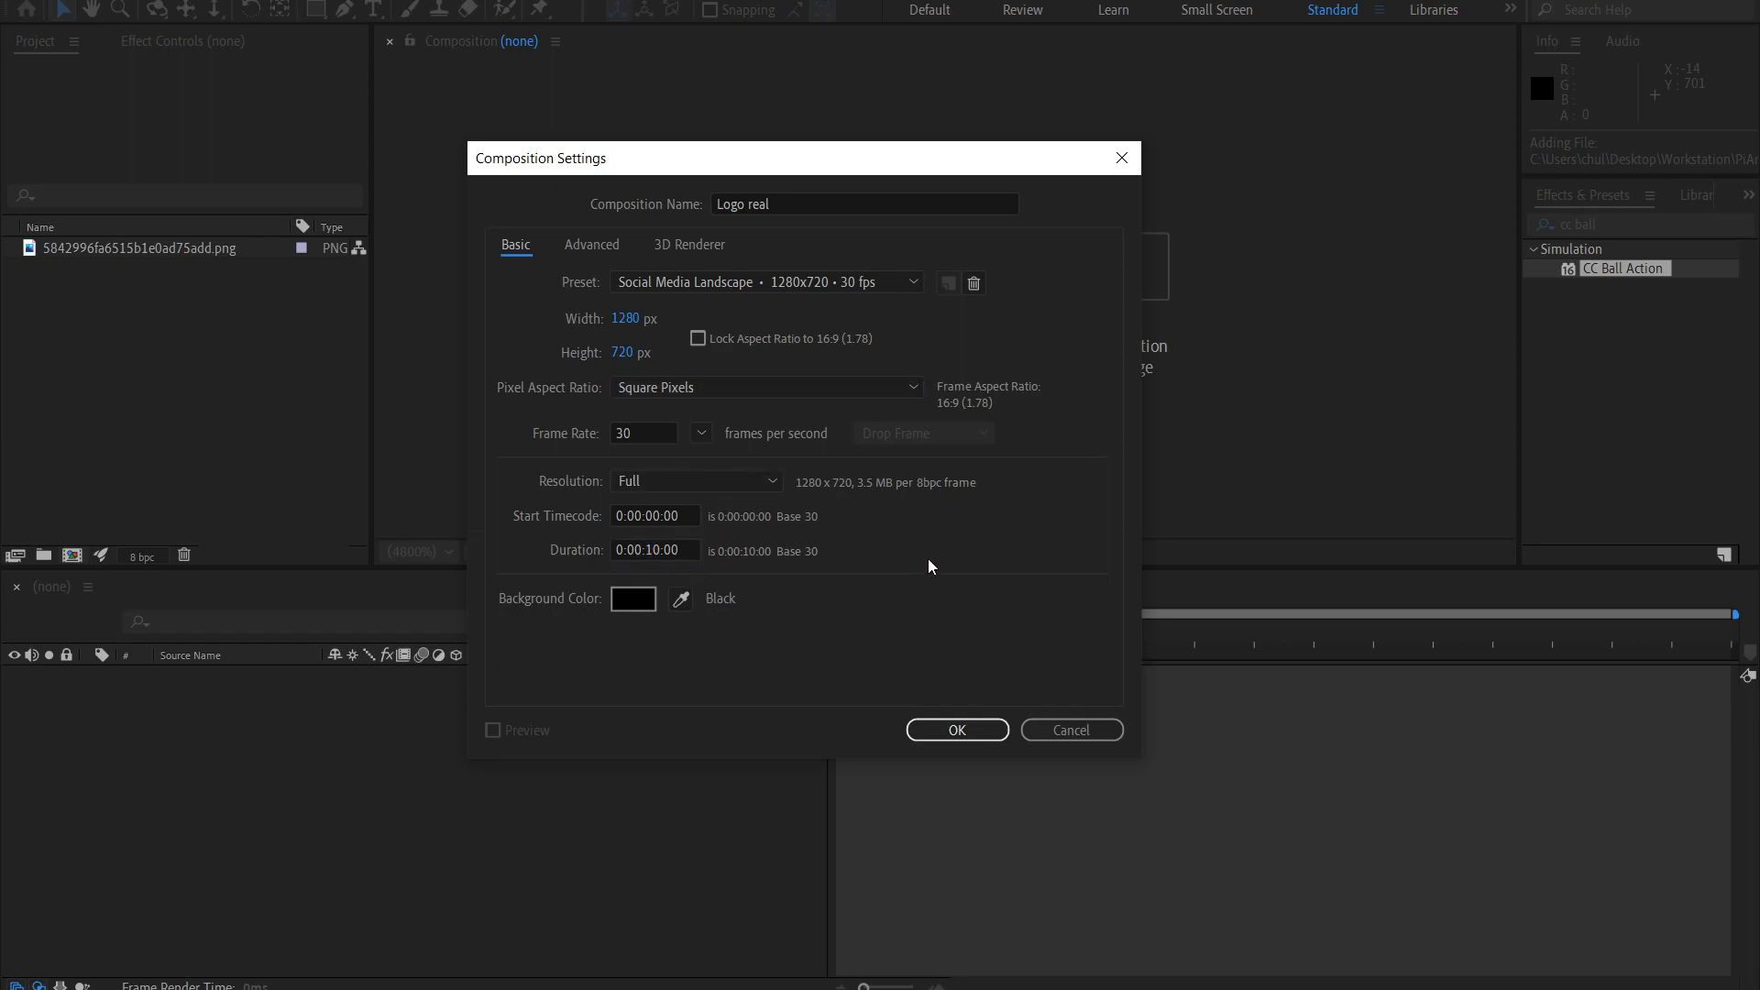
{"action": "left_click", "coordinate": [957, 730]}
Add the logo PNG to the Logo real composition as a layer and scale it to 57%.
{"action": "left_click_drag", "start_coordinate": [106, 272], "coordinate": [365, 788]}
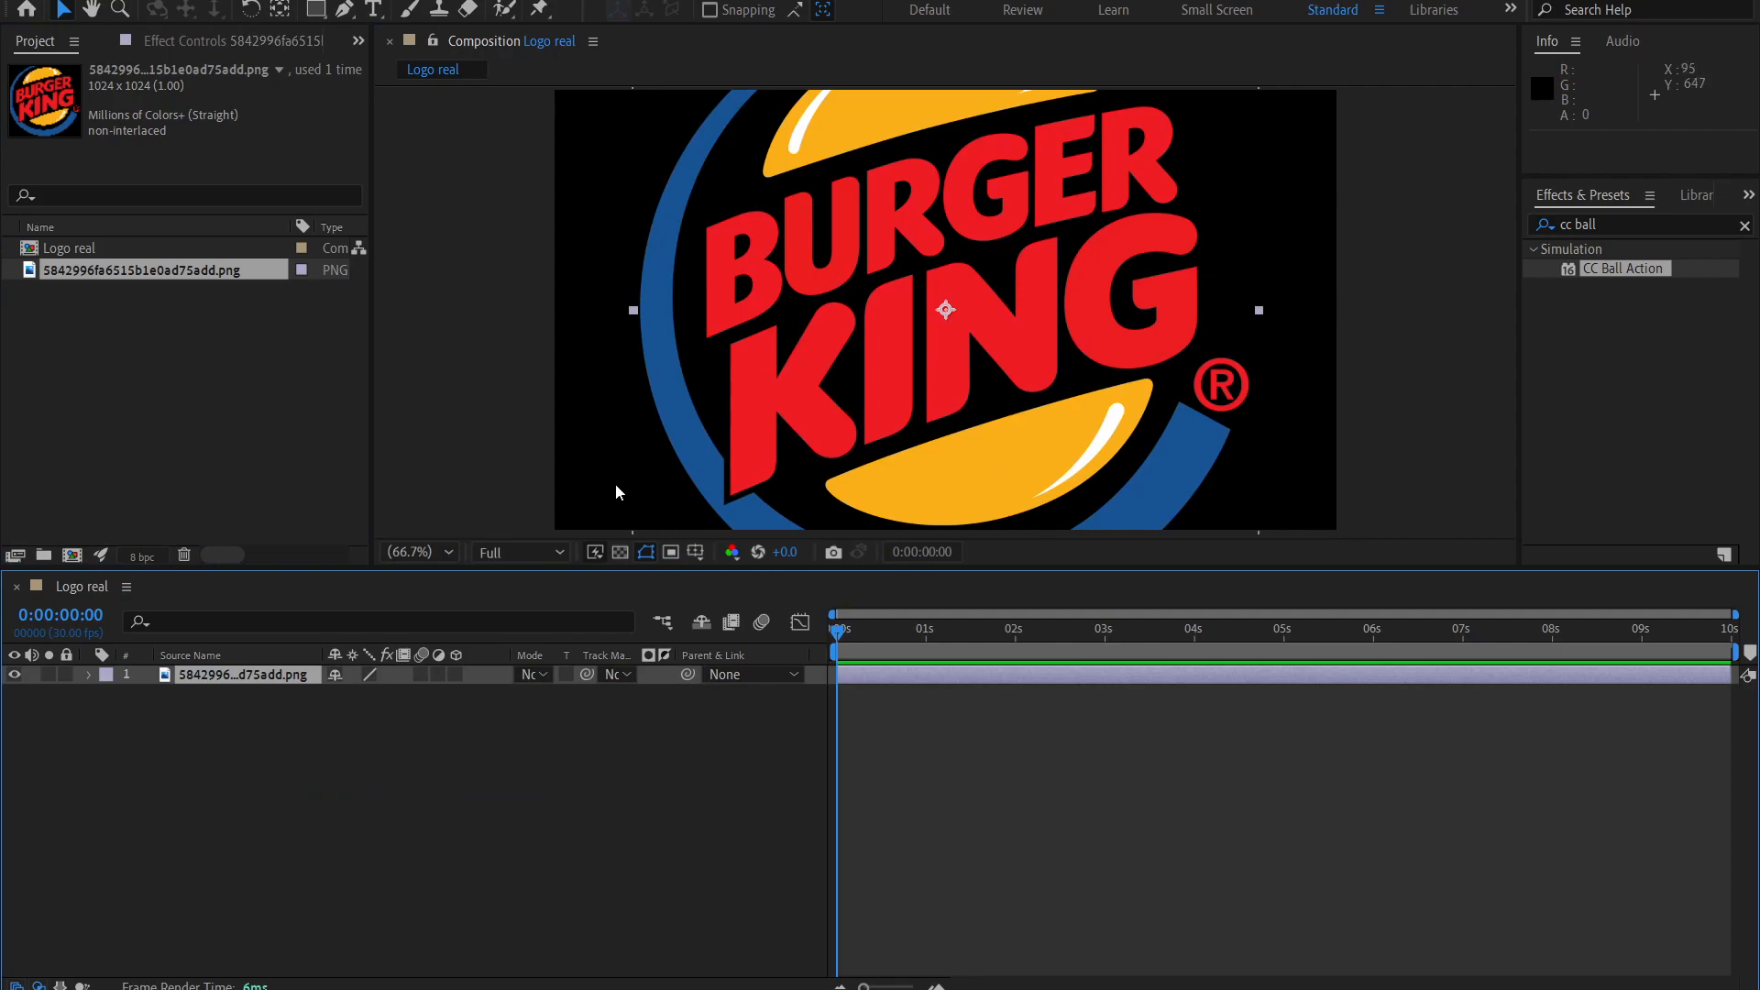
{"action": "key", "text": "s"}
{"action": "left_click_drag", "start_coordinate": [424, 701], "coordinate": [426, 800]}
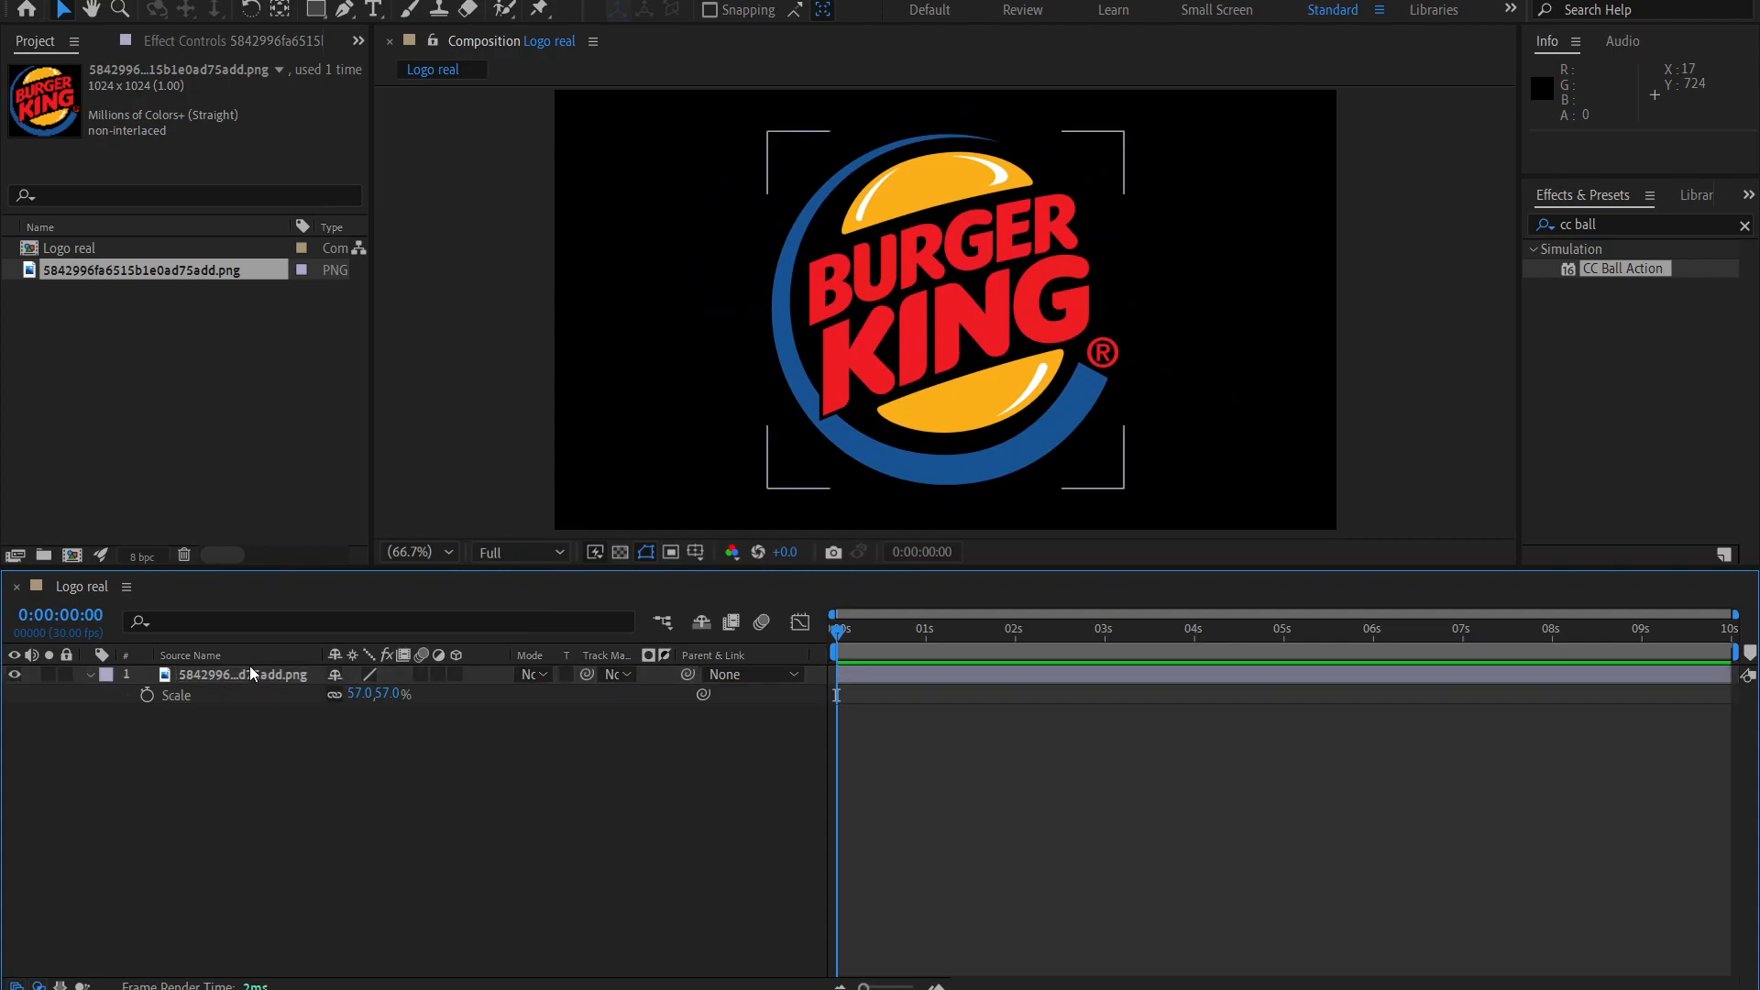
Pre-compose the logo layer, moving all attributes into the new composition.
{"action": "right_click", "coordinate": [249, 671]}
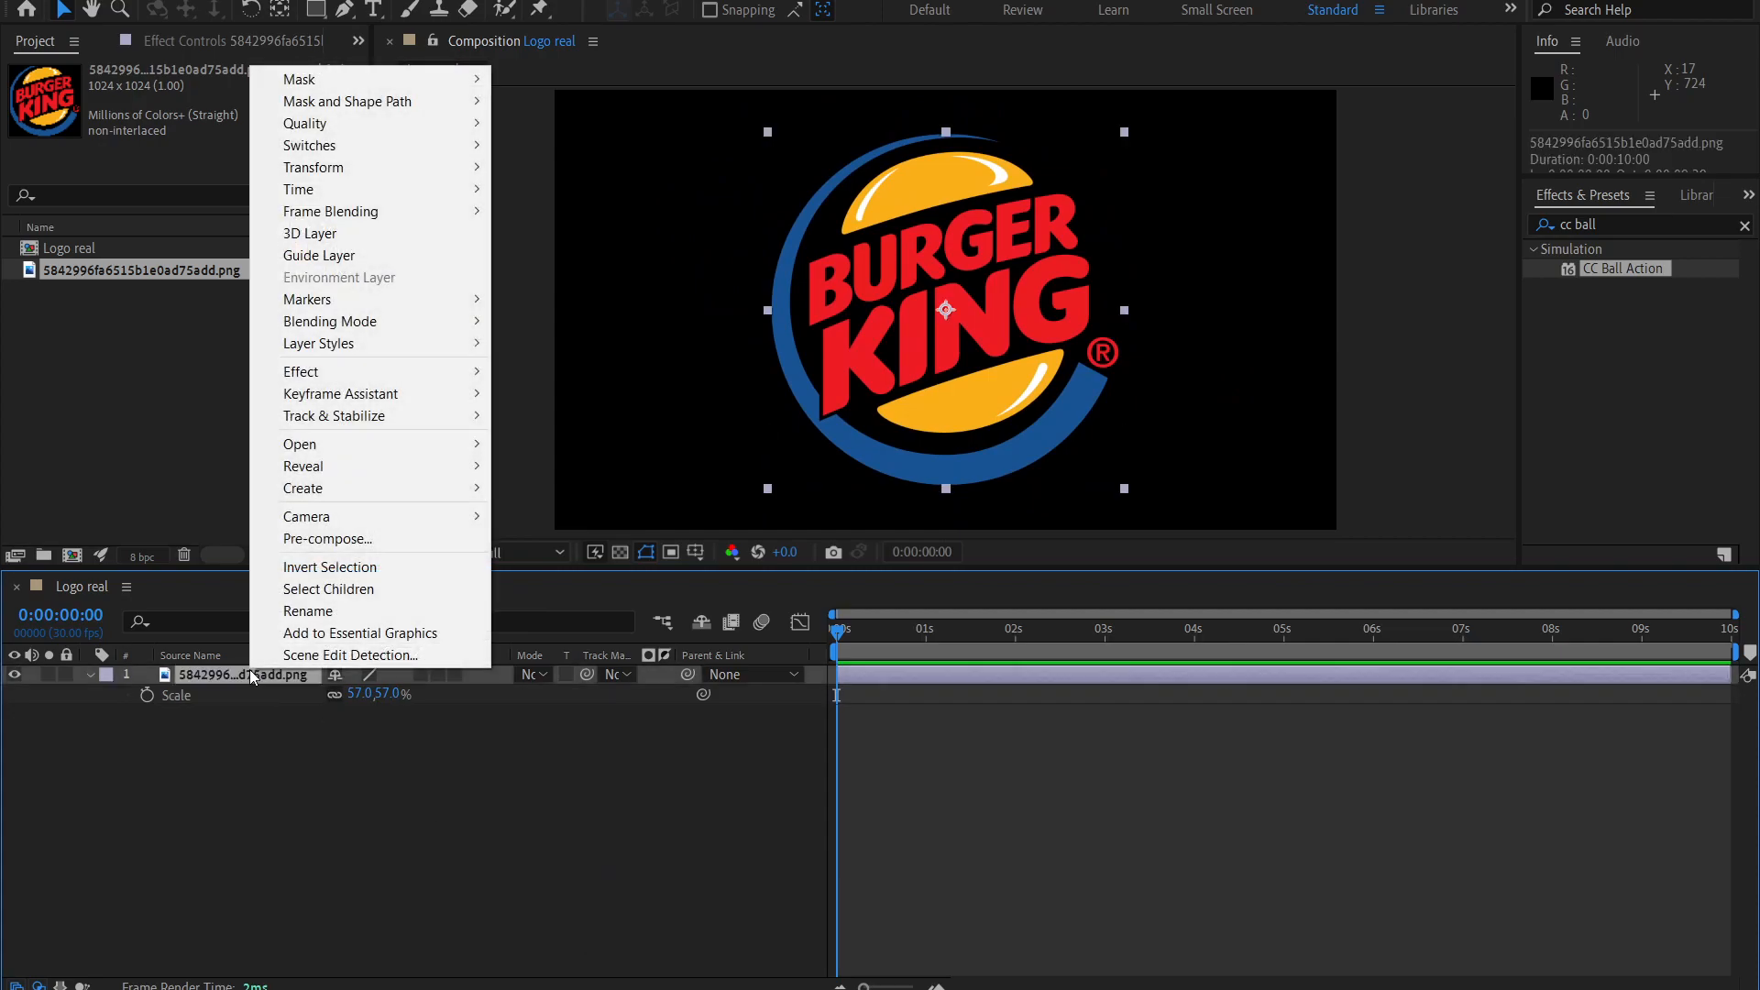
{"action": "left_click", "coordinate": [304, 537]}
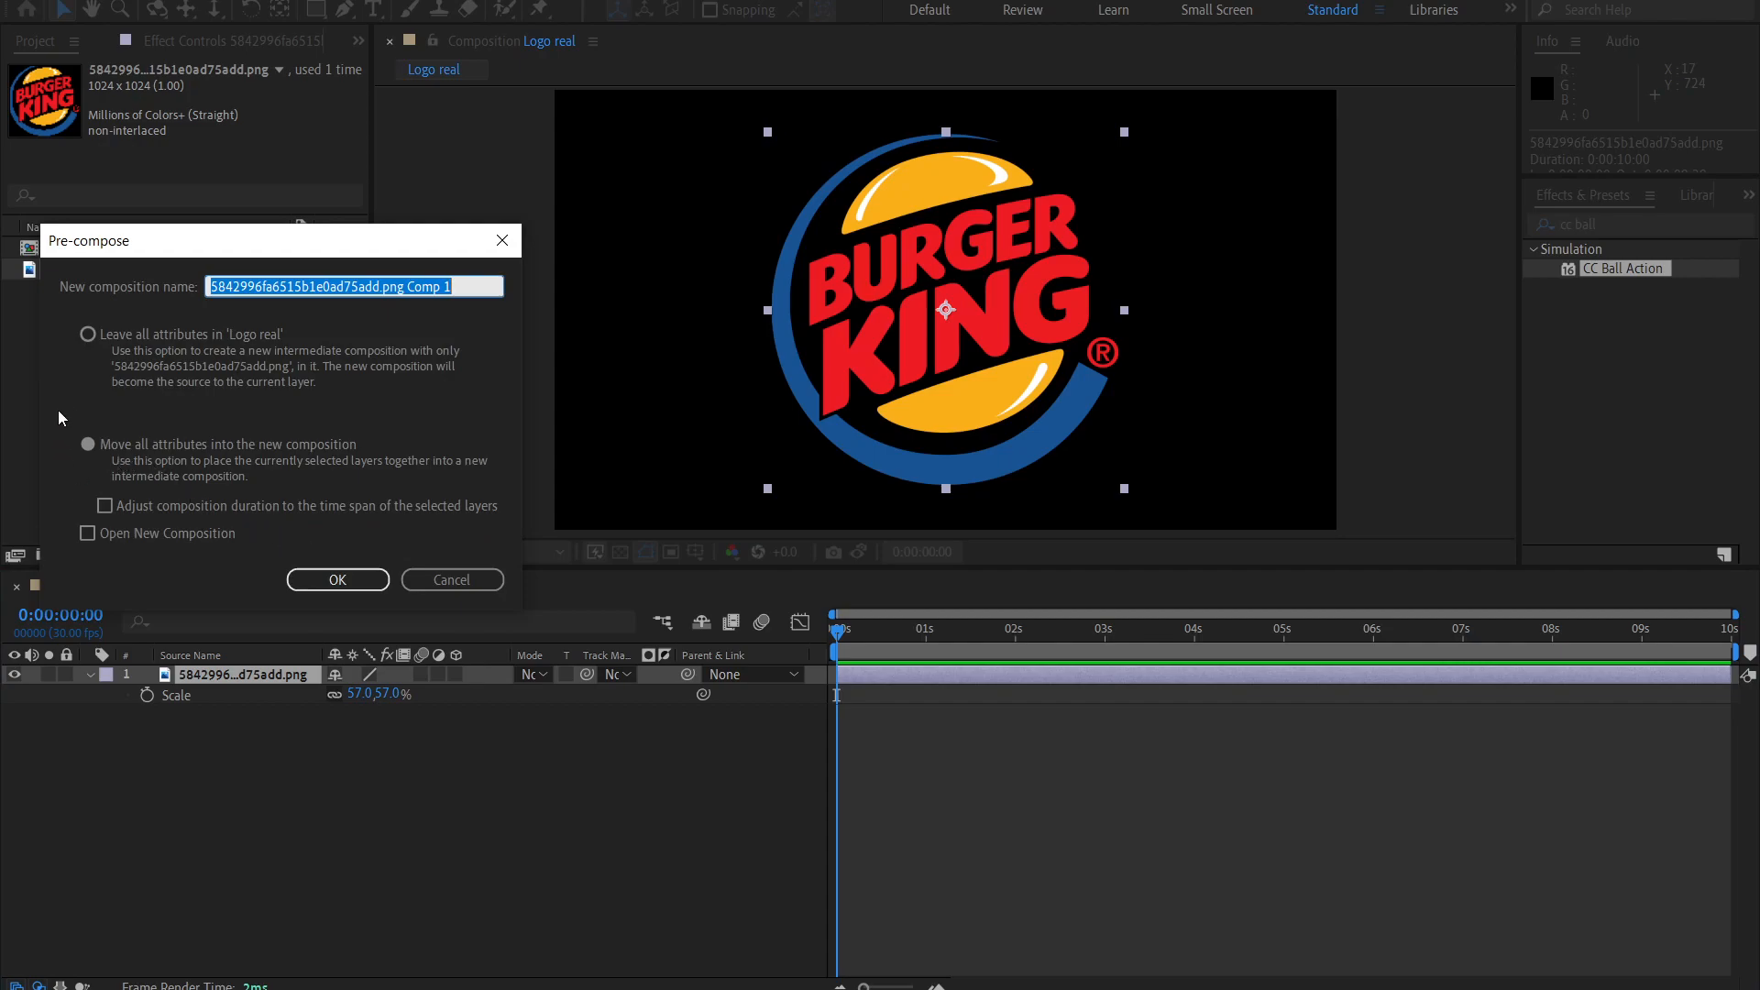
{"action": "left_click", "coordinate": [89, 444]}
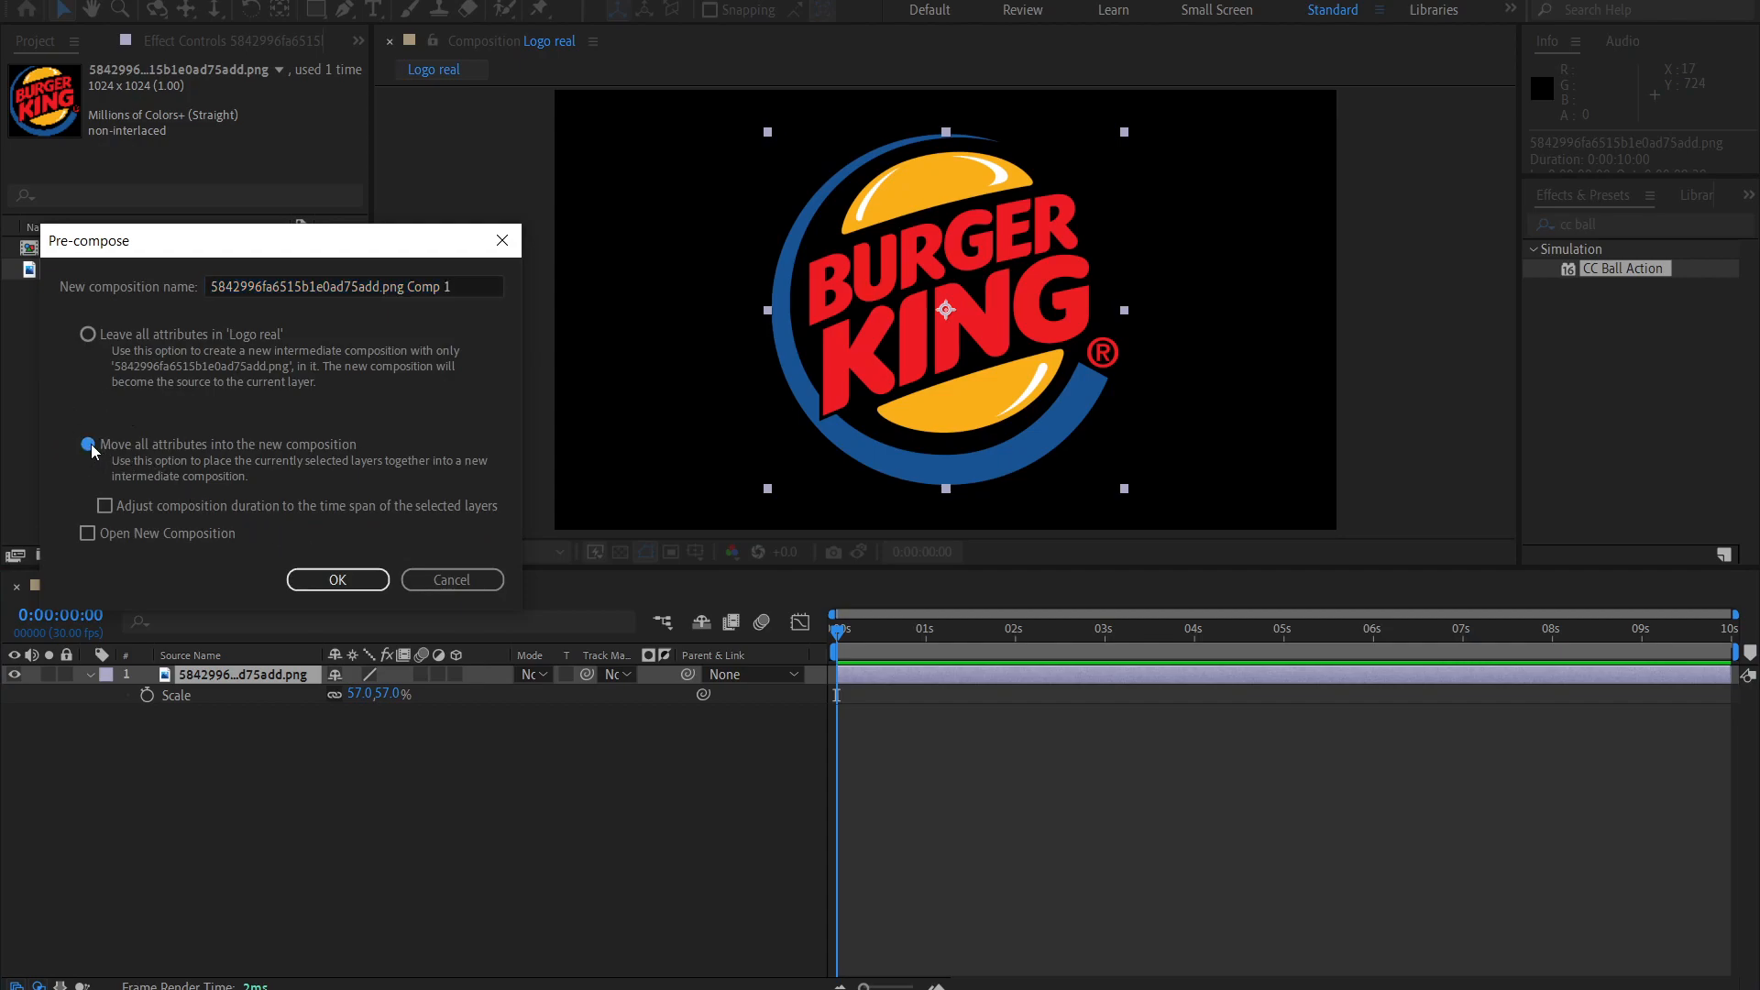
{"action": "left_click", "coordinate": [325, 574]}
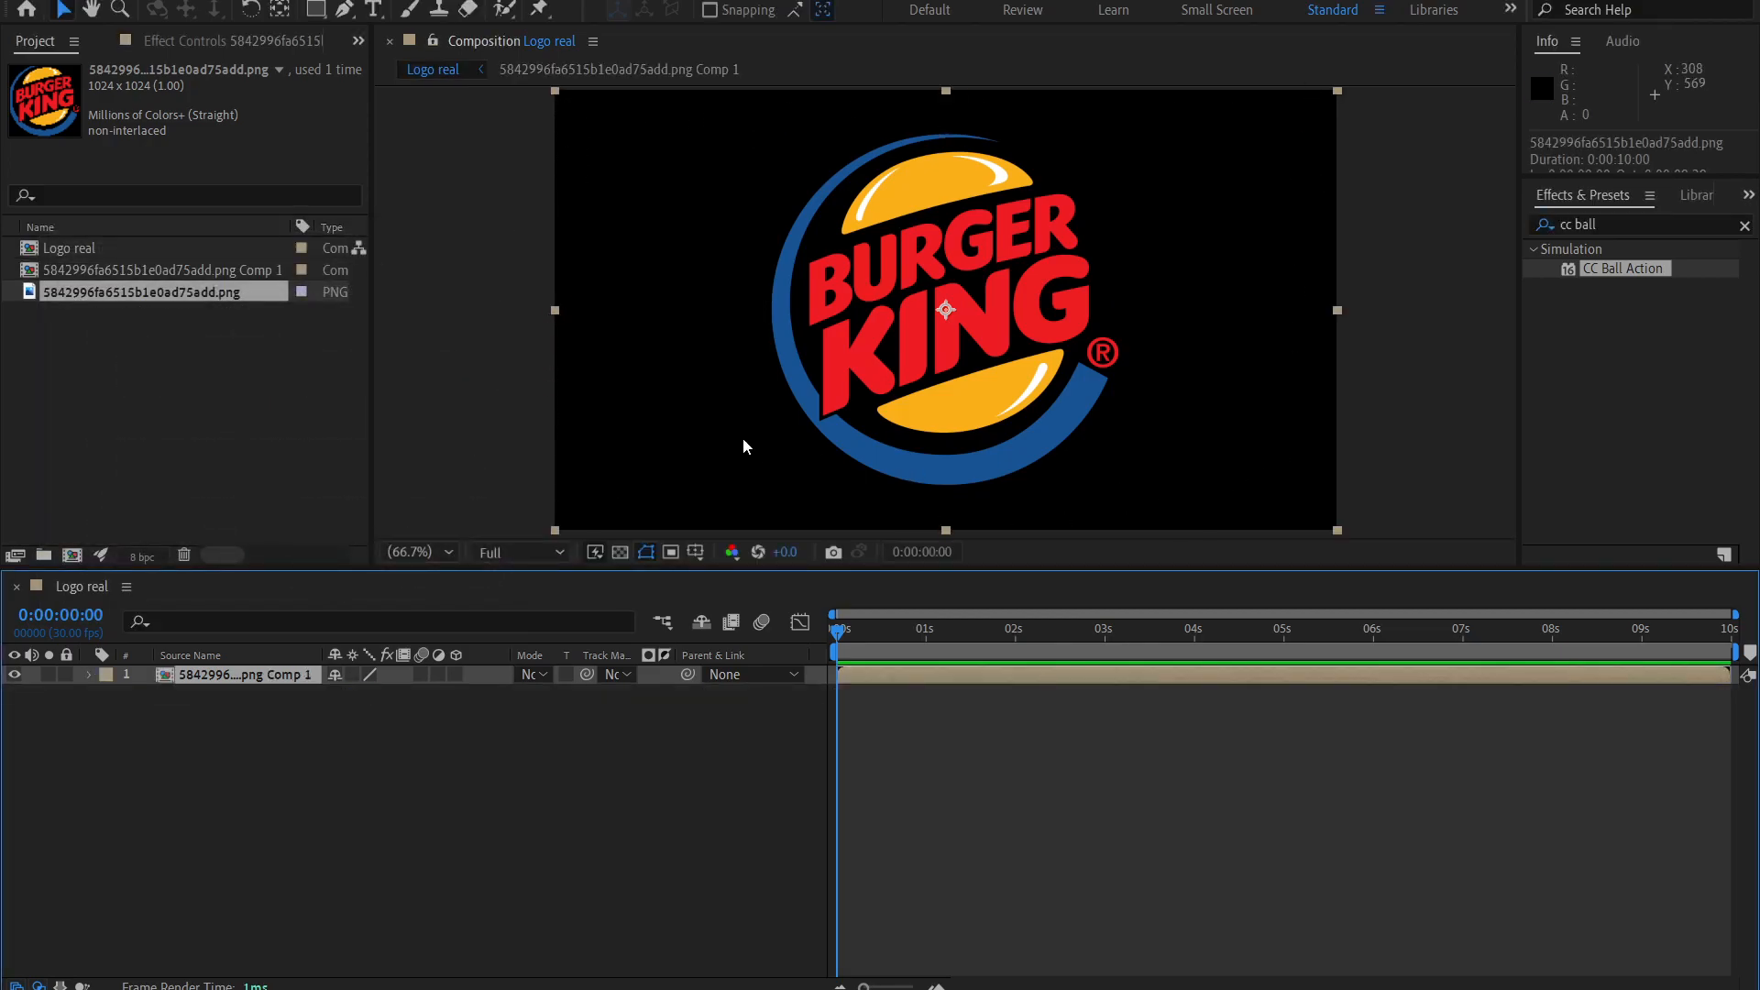
Find the CC Ball Action effect and apply it to the pre-composed logo layer.
{"action": "left_click", "coordinate": [1592, 224]}
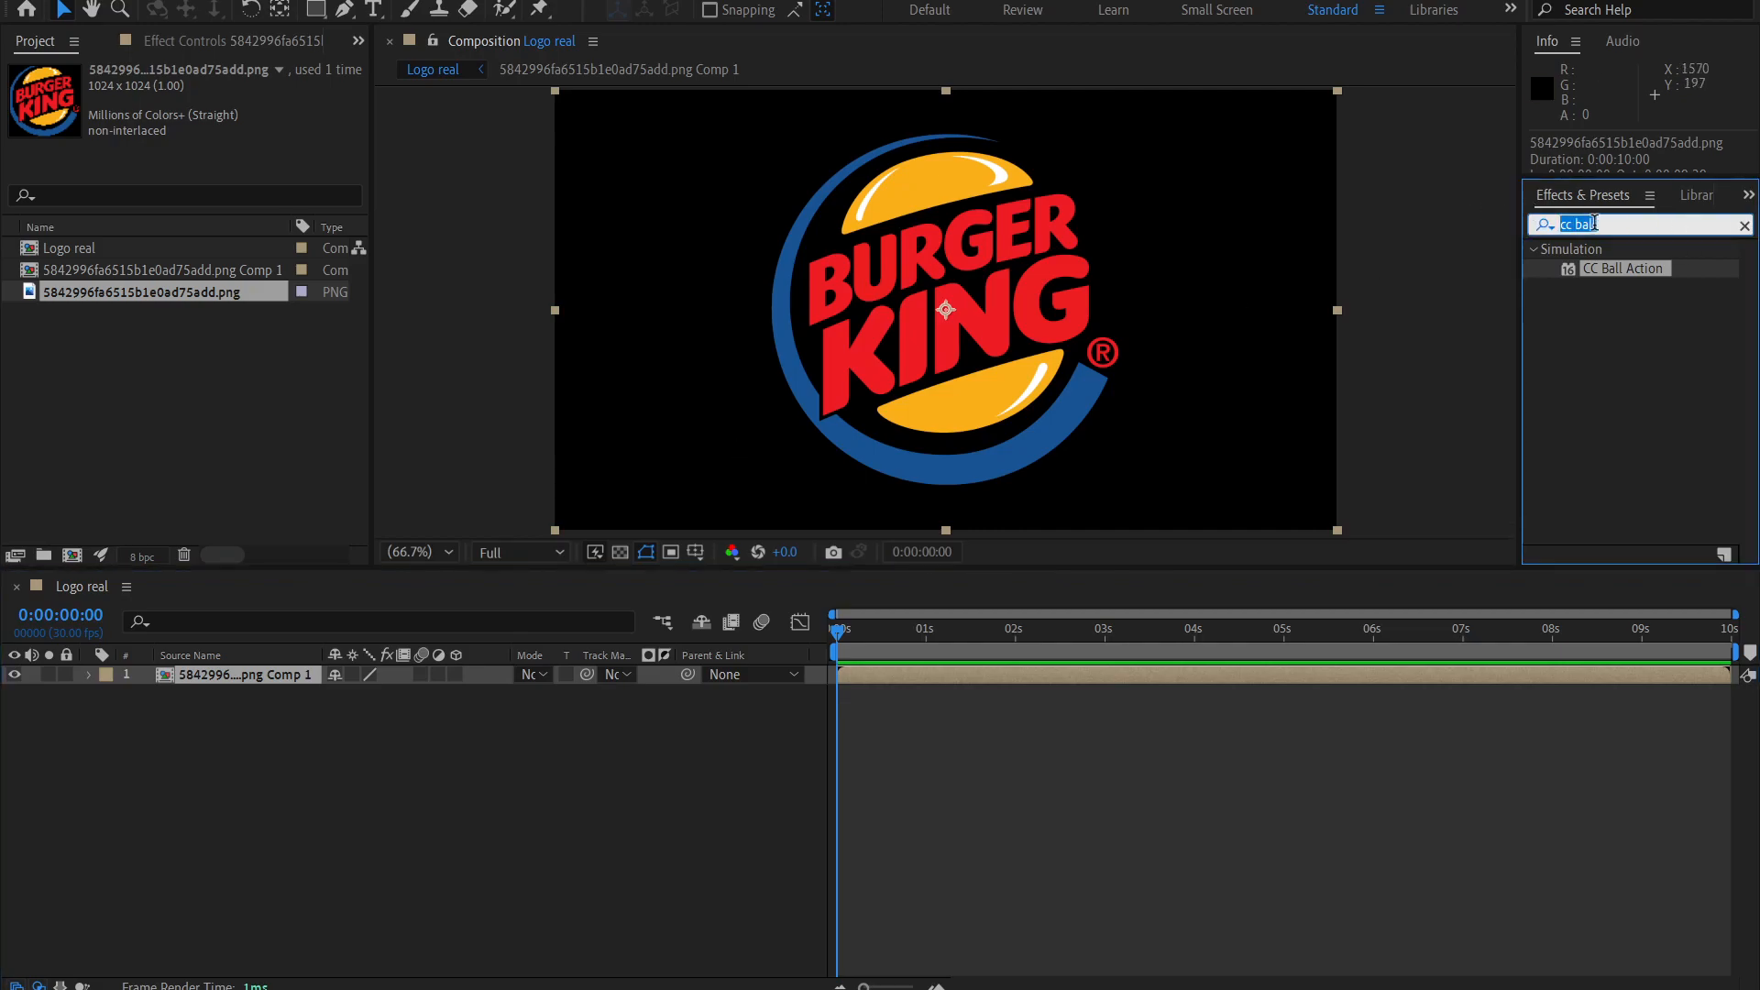
{"action": "type", "text": "cc b"}
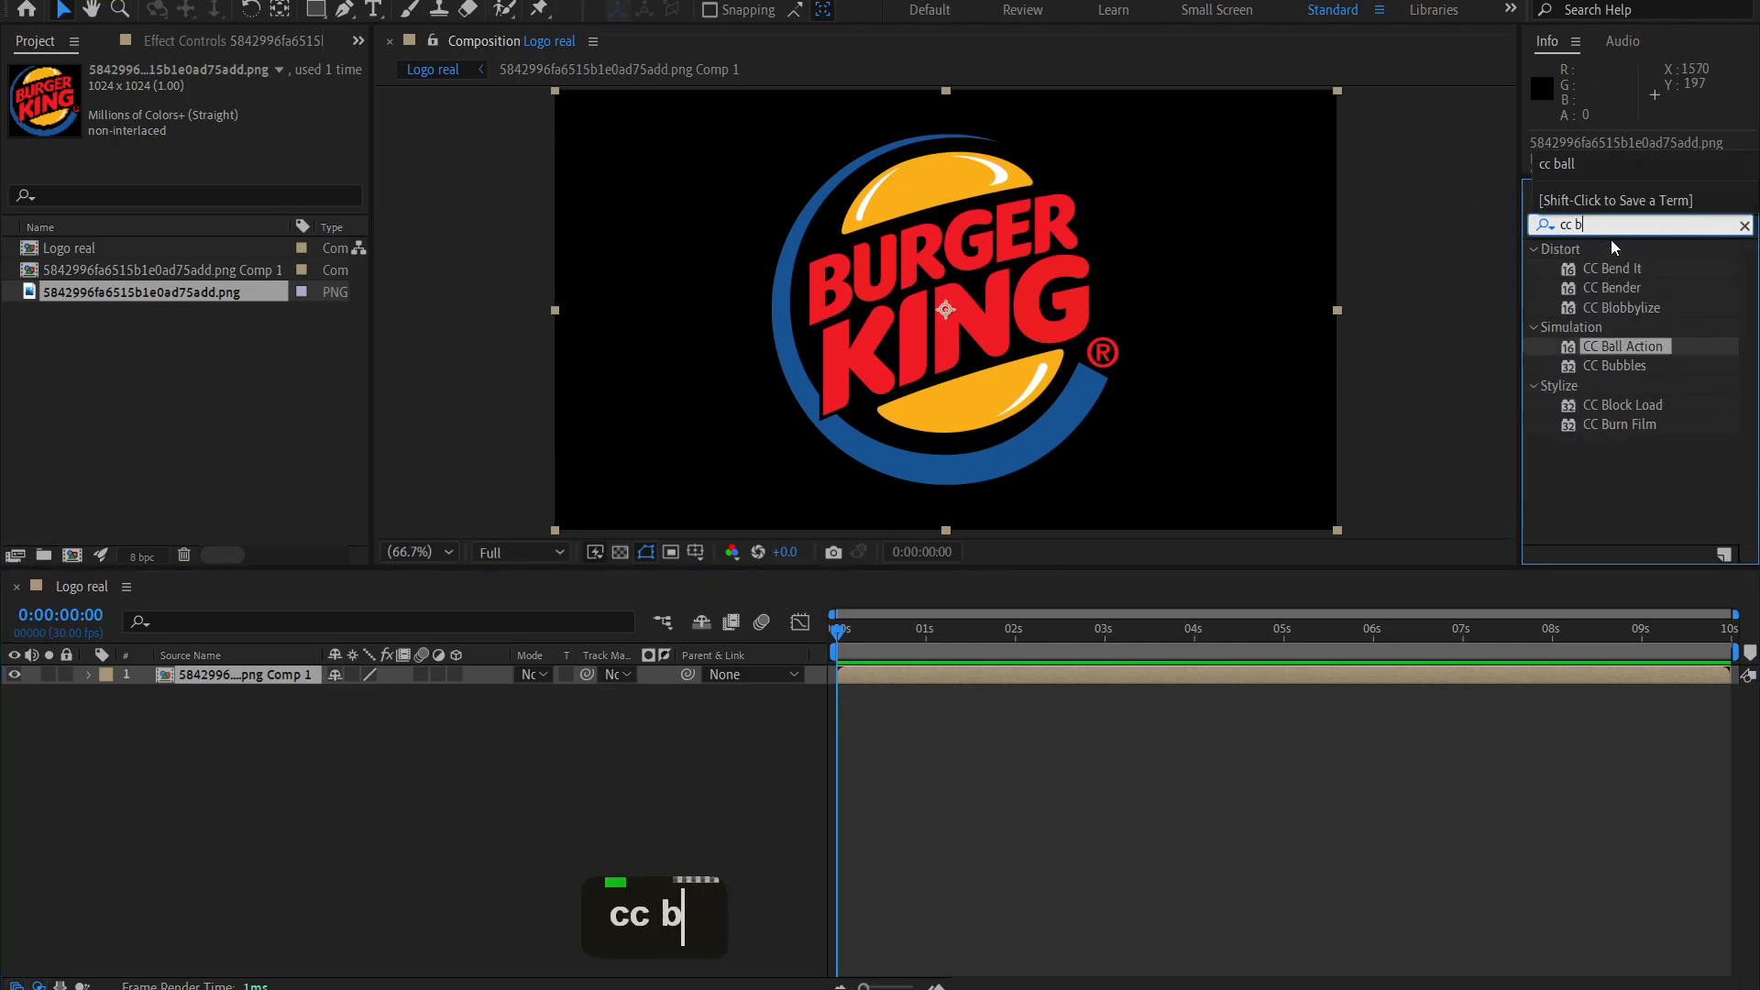
{"action": "type", "text": "all action"}
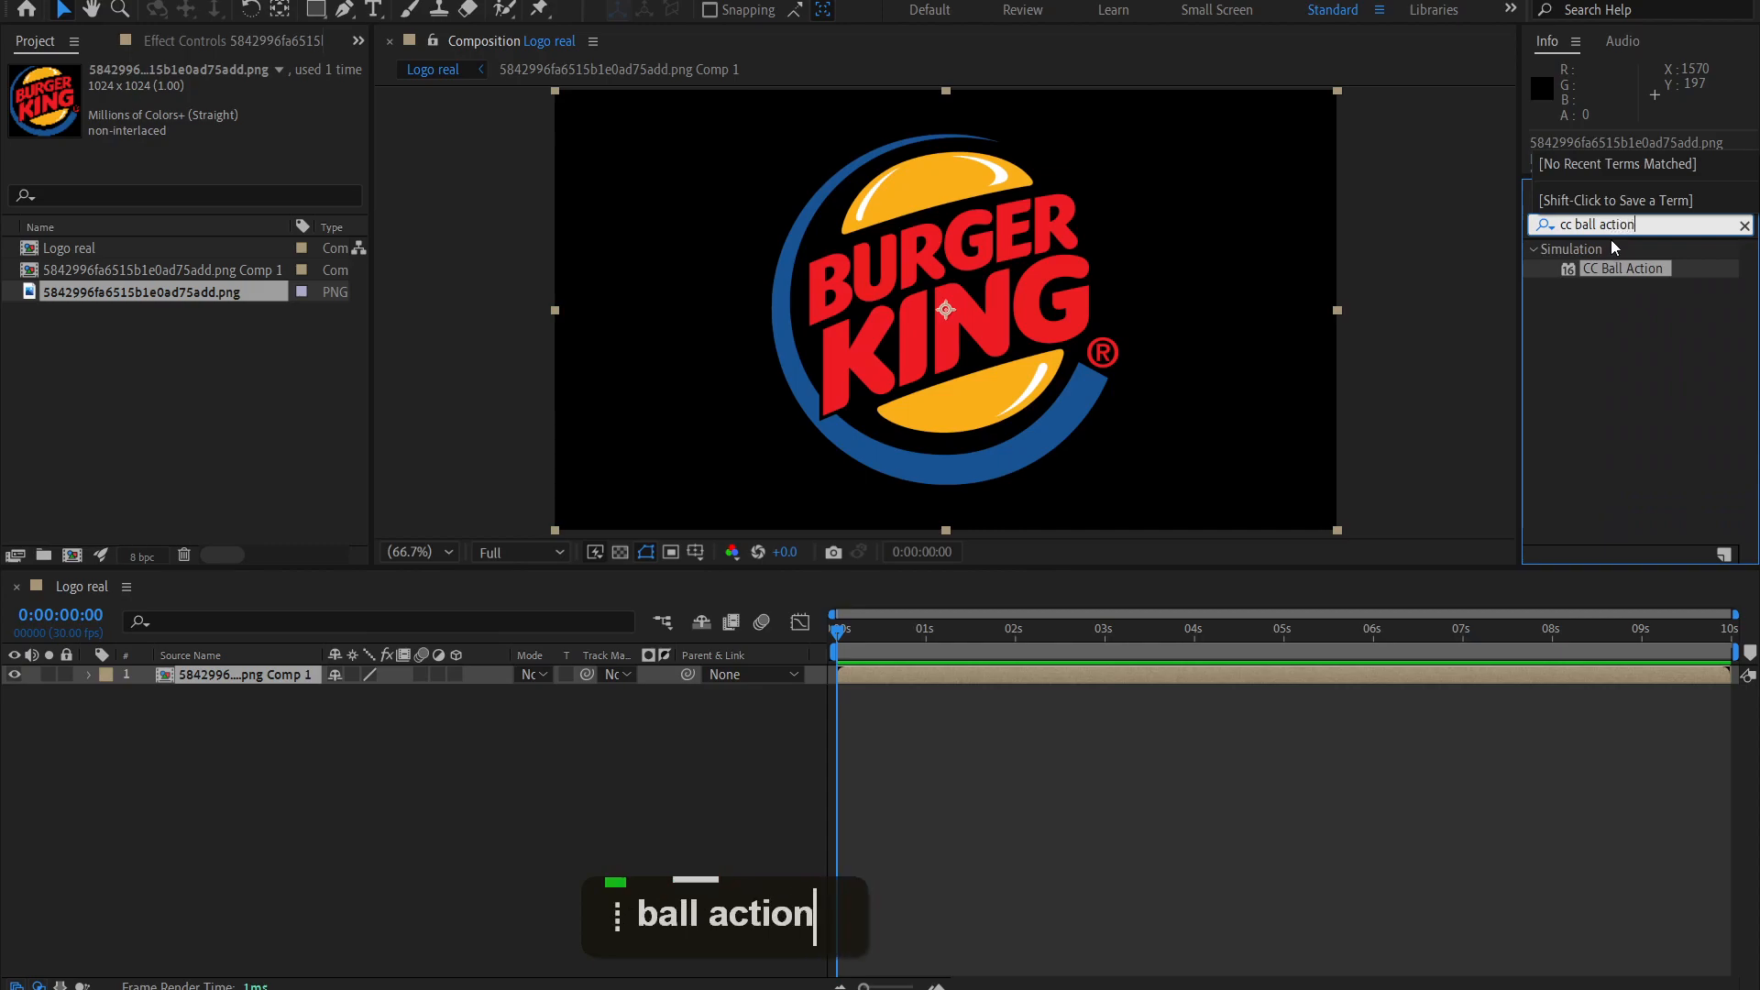
{"action": "double_click", "coordinate": [1617, 269]}
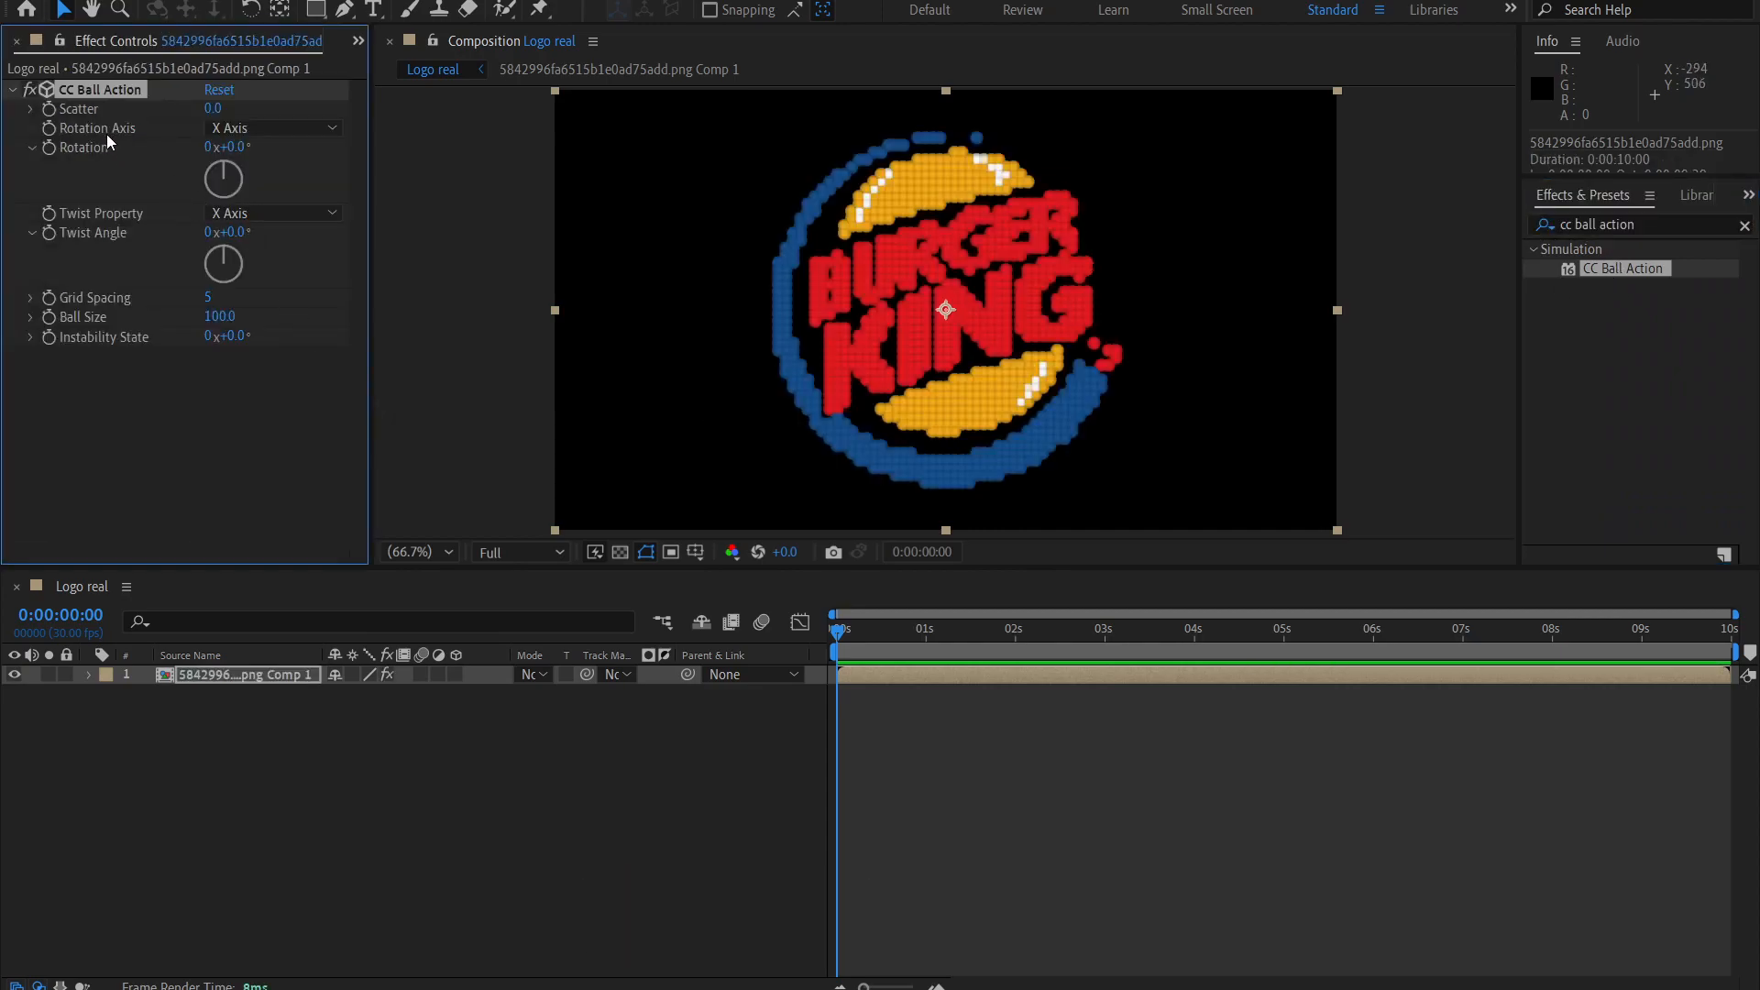
Set CC Ball Action's Rotation Axis to Z Axis and its Scatter to 200.
{"action": "left_click", "coordinate": [255, 130]}
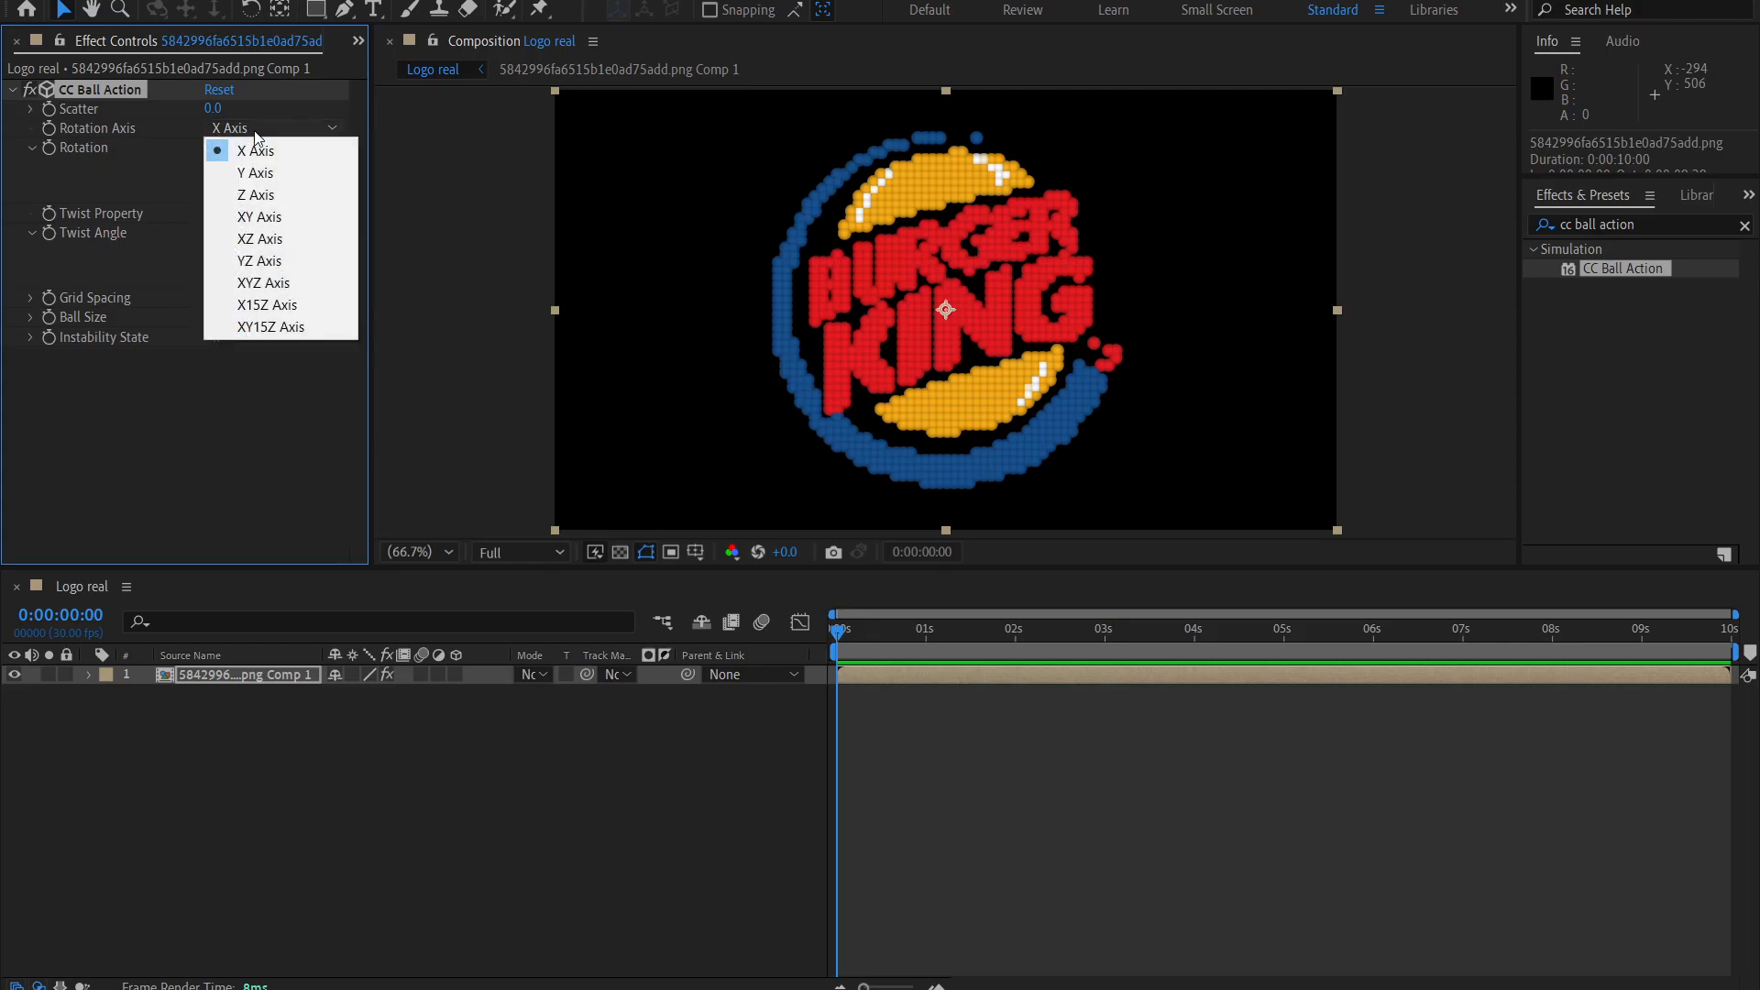
{"action": "left_click", "coordinate": [260, 195]}
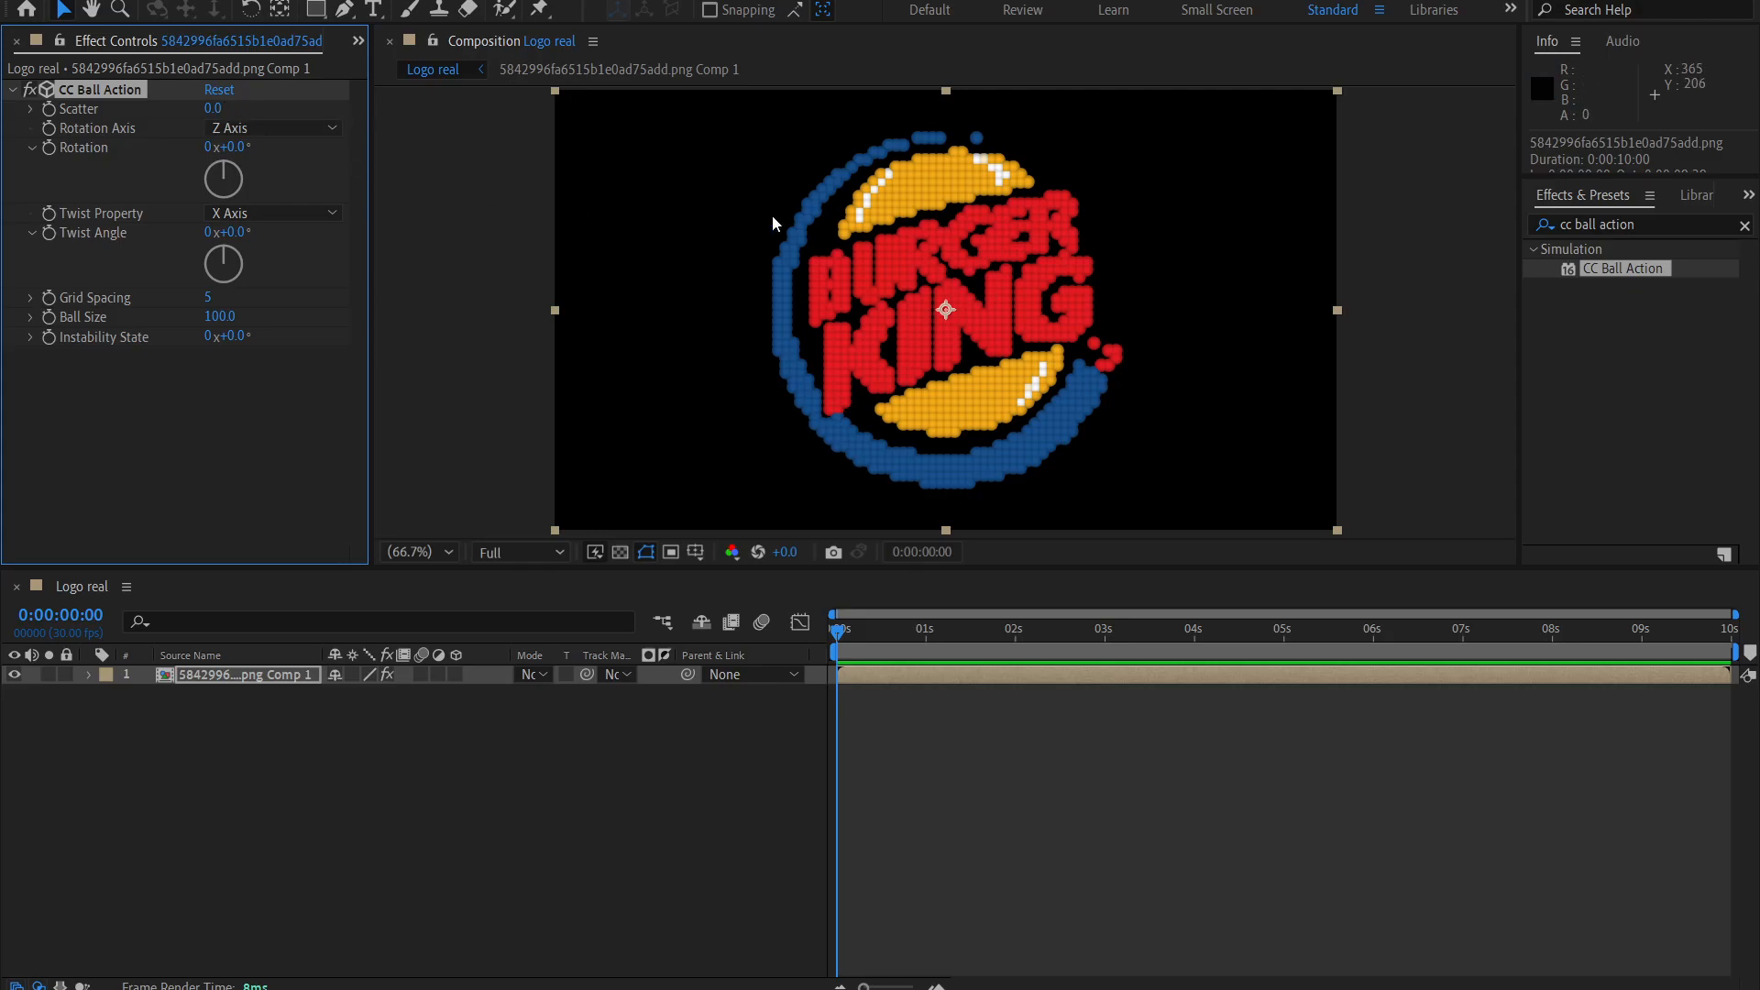
{"action": "mouse_move", "coordinate": [211, 108]}
{"action": "left_mouse_down"}
{"action": "mouse_move", "coordinate": [419, 119]}
{"action": "mouse_move", "coordinate": [227, 121]}
{"action": "mouse_move", "coordinate": [241, 110]}
{"action": "left_mouse_up"}
{"action": "left_click", "coordinate": [225, 107]}
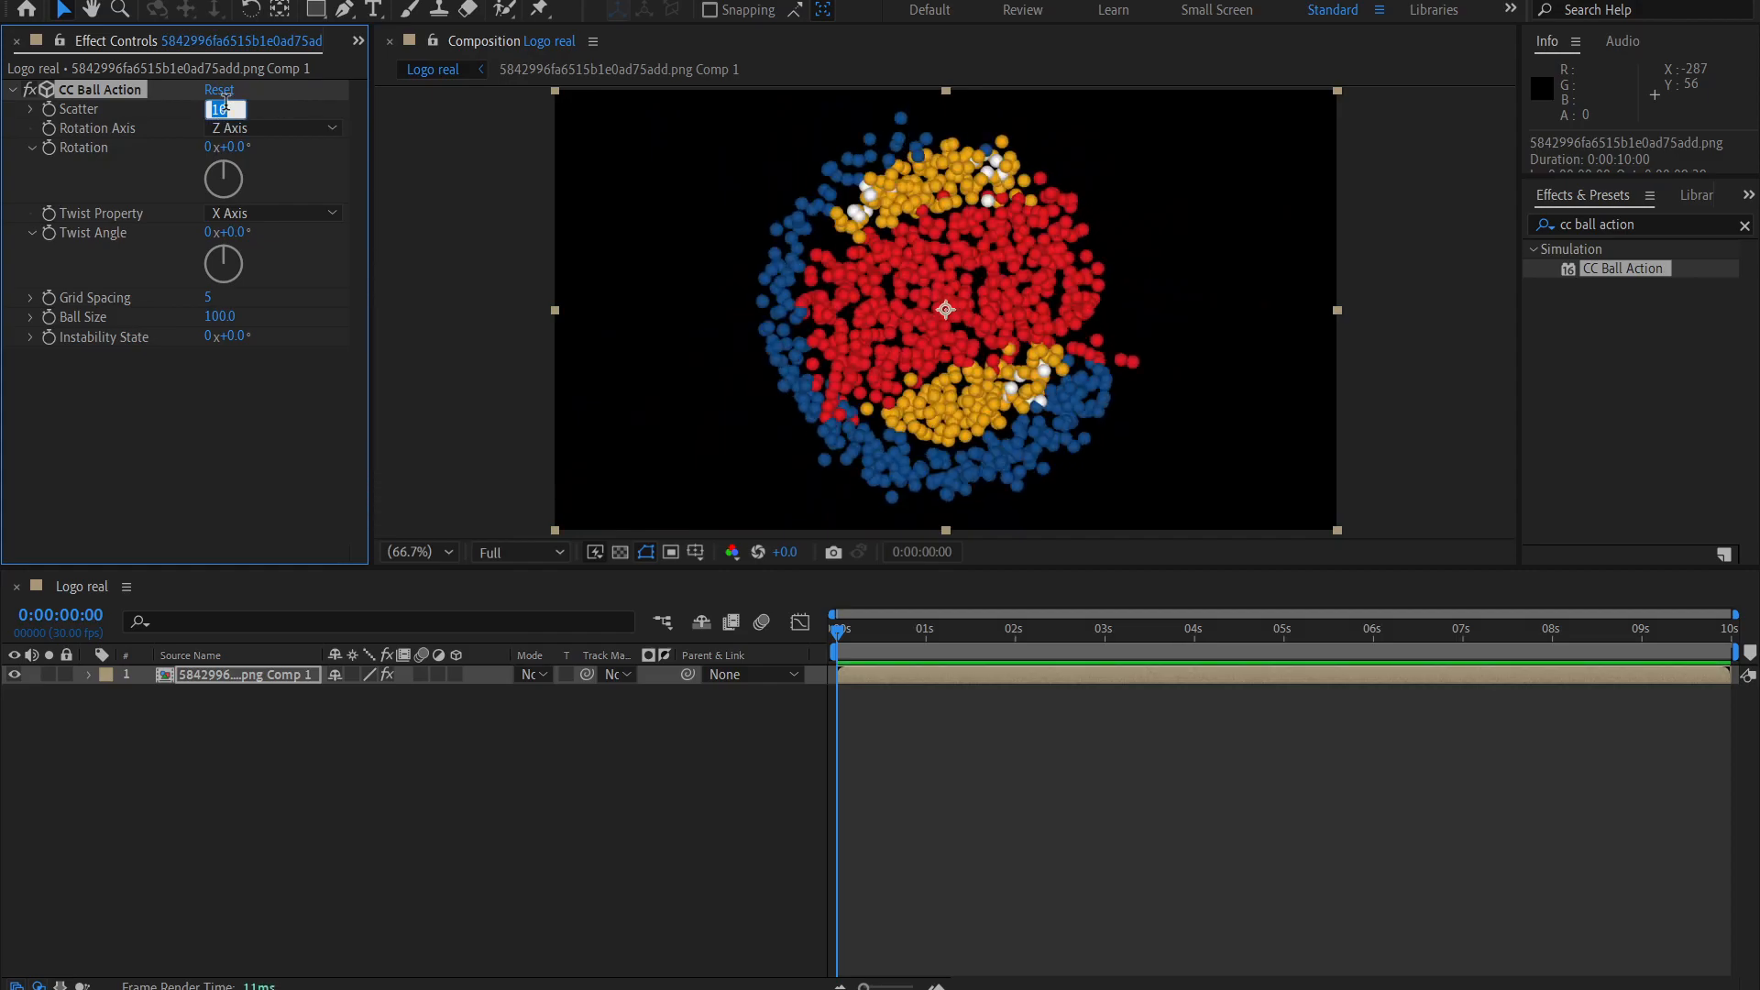
{"action": "type", "text": "200"}
{"action": "key", "text": "Return"}
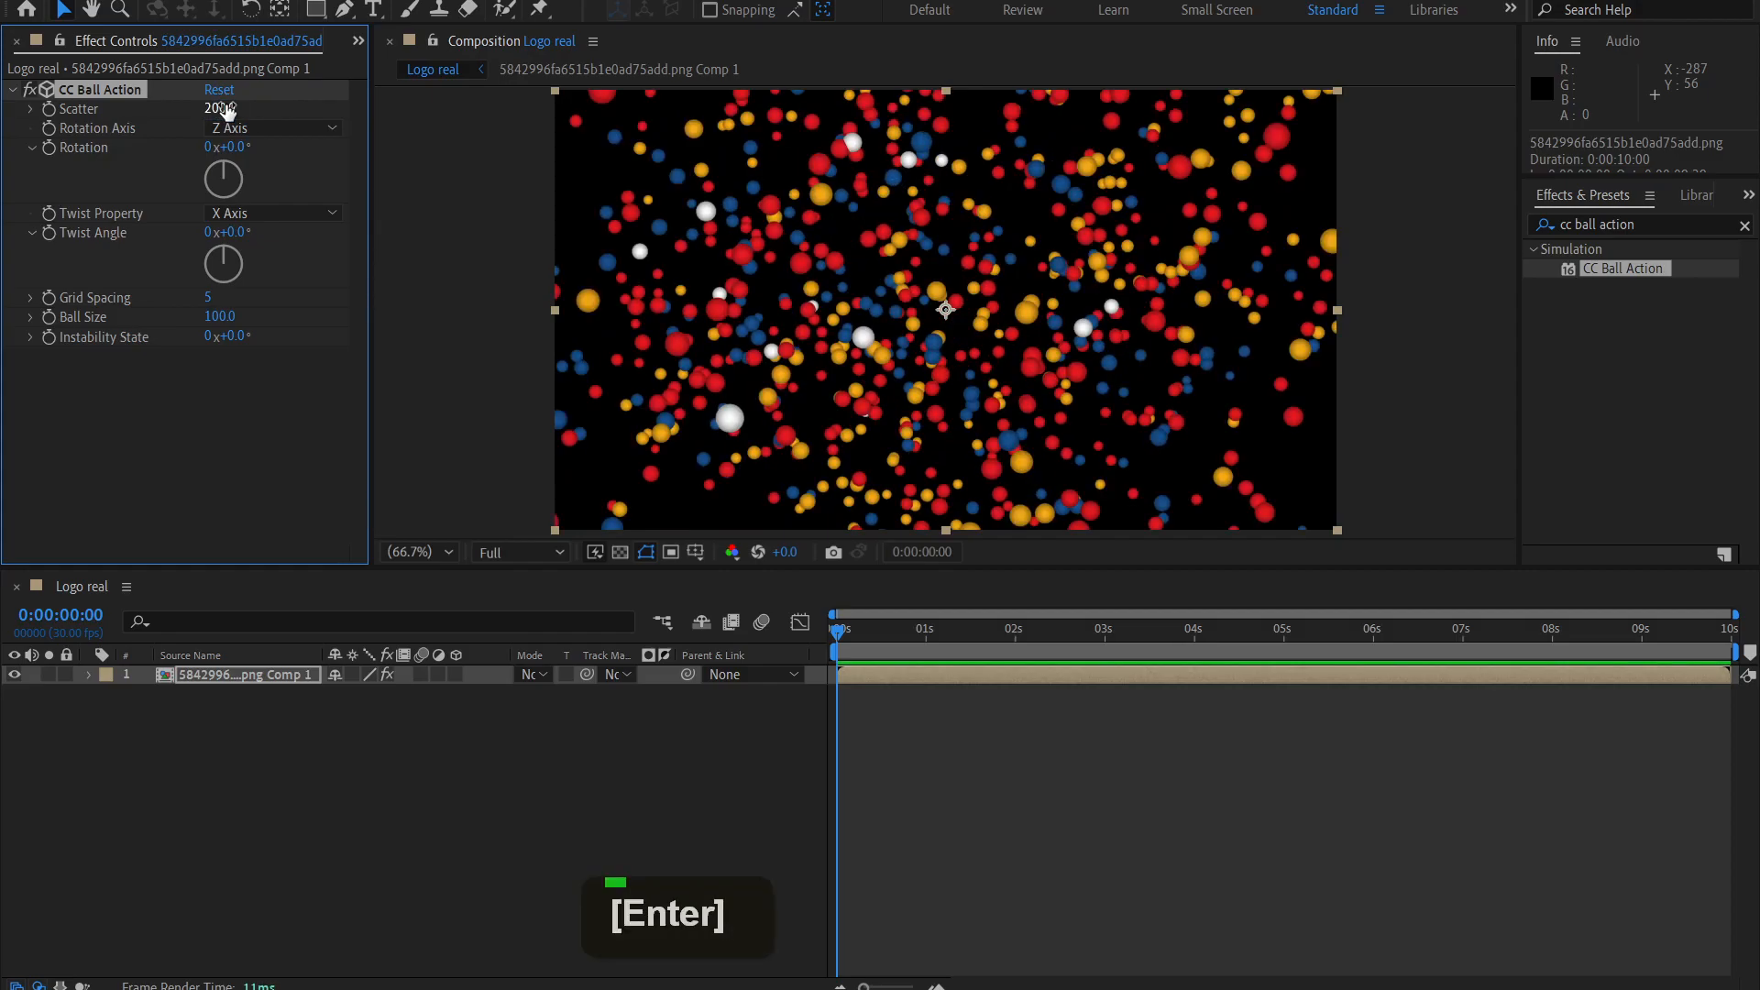
Animate Scatter from a keyframe at the start of the timeline to a value of 0 at 0:00:01:15.
{"action": "left_click_drag", "start_coordinate": [975, 634], "coordinate": [973, 634]}
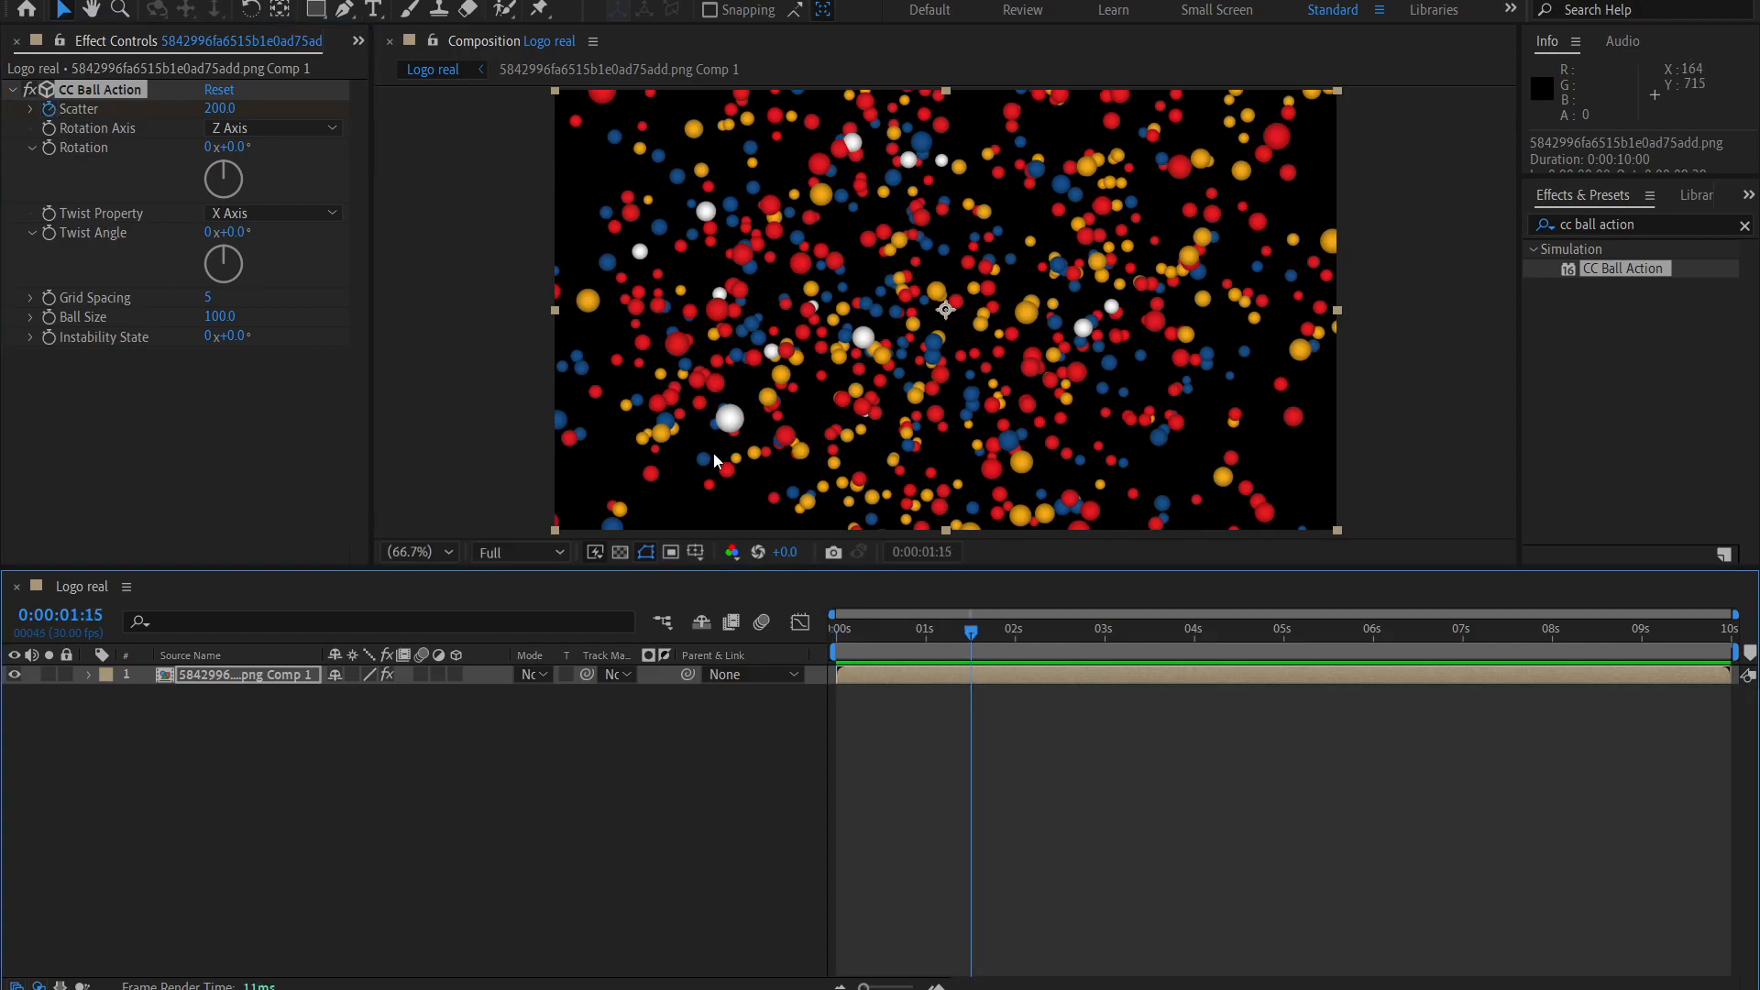
{"action": "left_click", "coordinate": [221, 108]}
{"action": "type", "text": "0"}
{"action": "key", "text": "Return"}
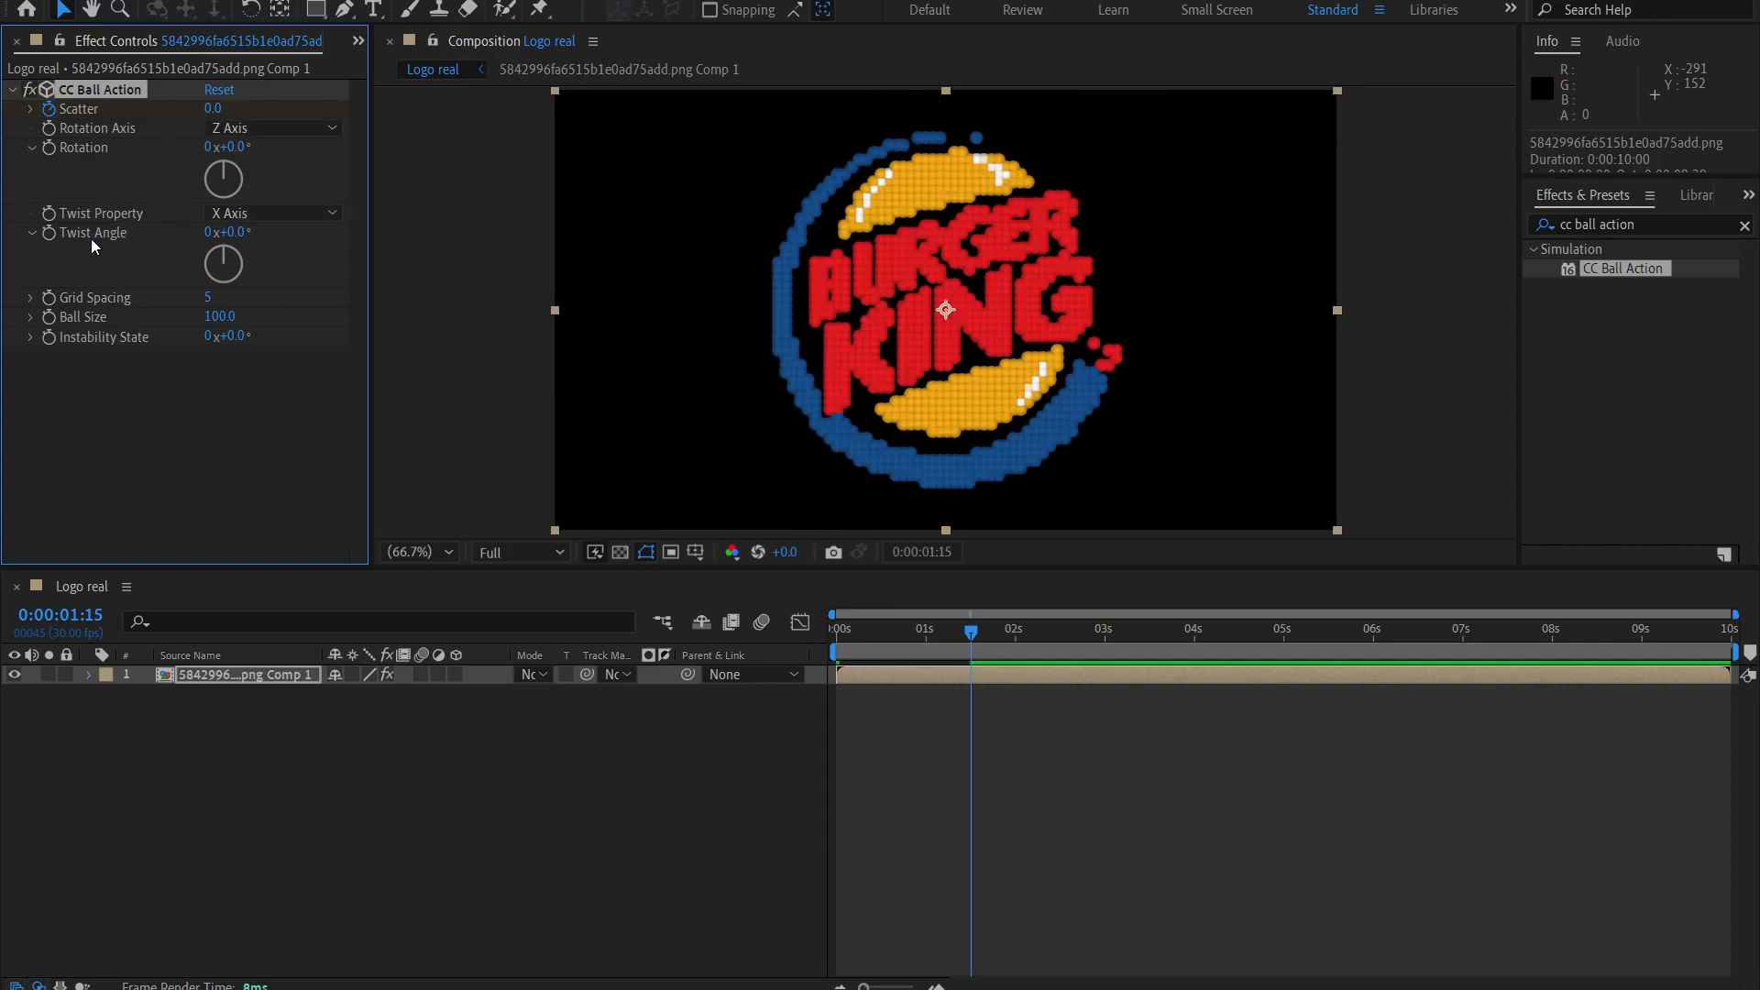
Enable keyframing for Twist Angle at 0:00:00:00 and set it to 270°.
{"action": "left_click_drag", "start_coordinate": [970, 626], "coordinate": [701, 619]}
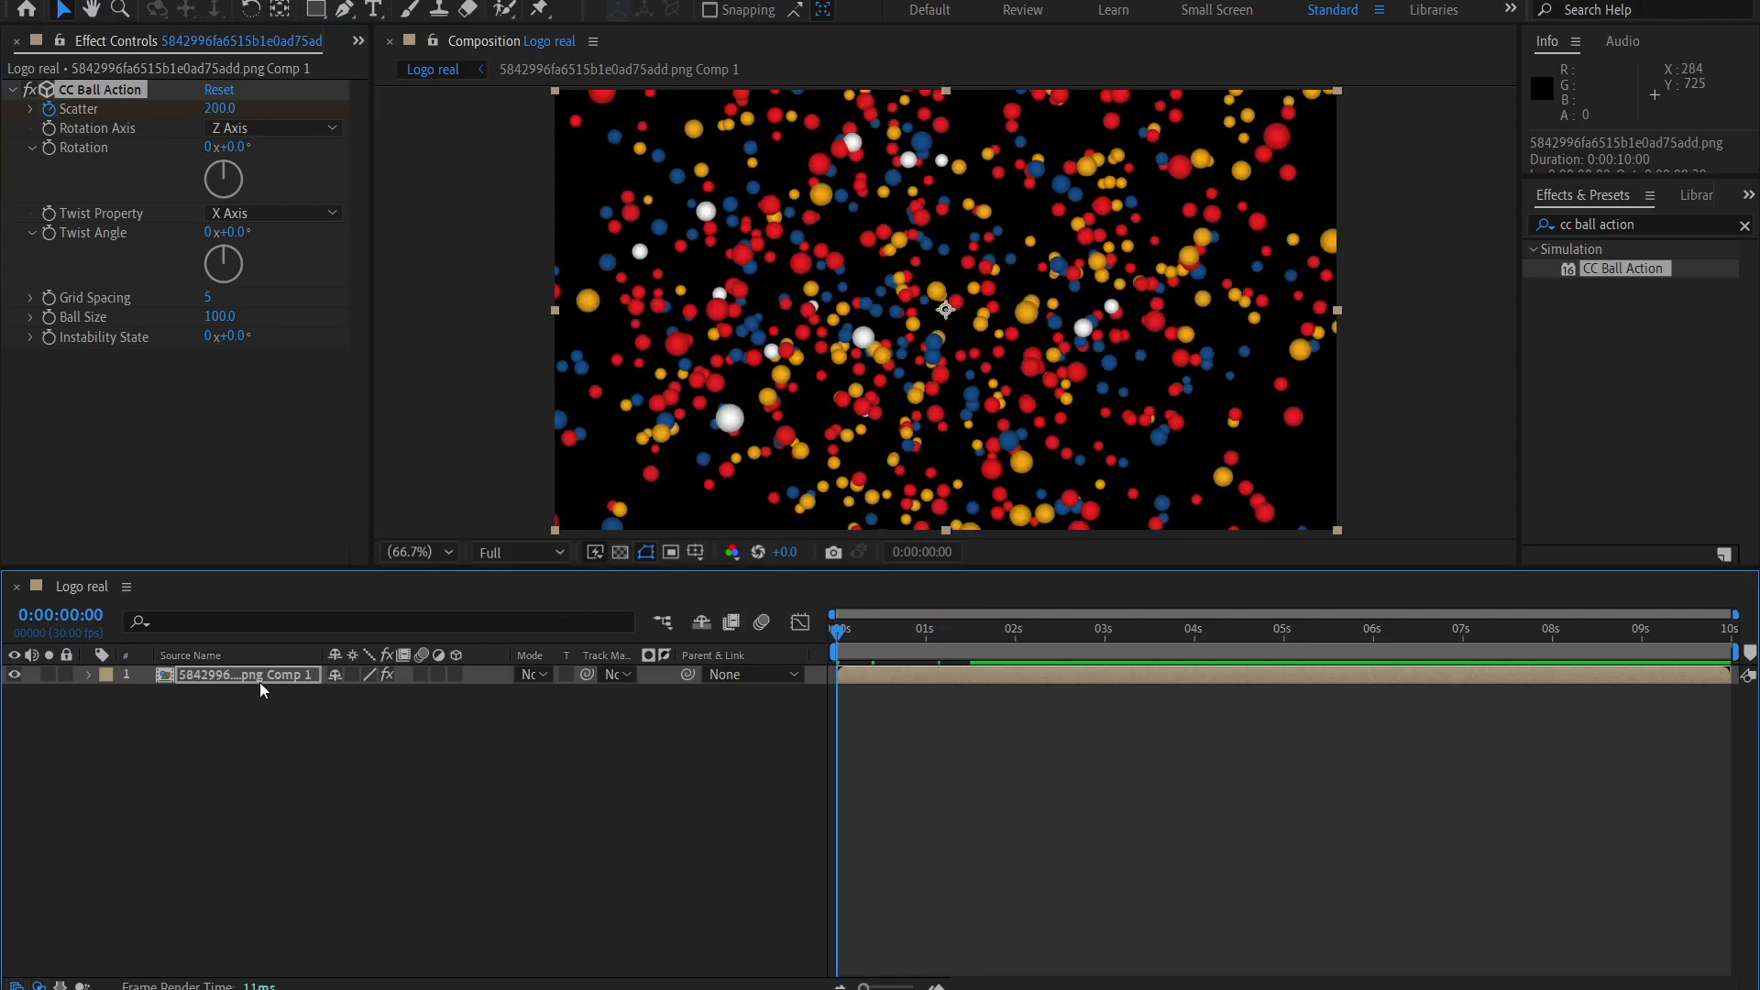
{"action": "left_click", "coordinate": [56, 231]}
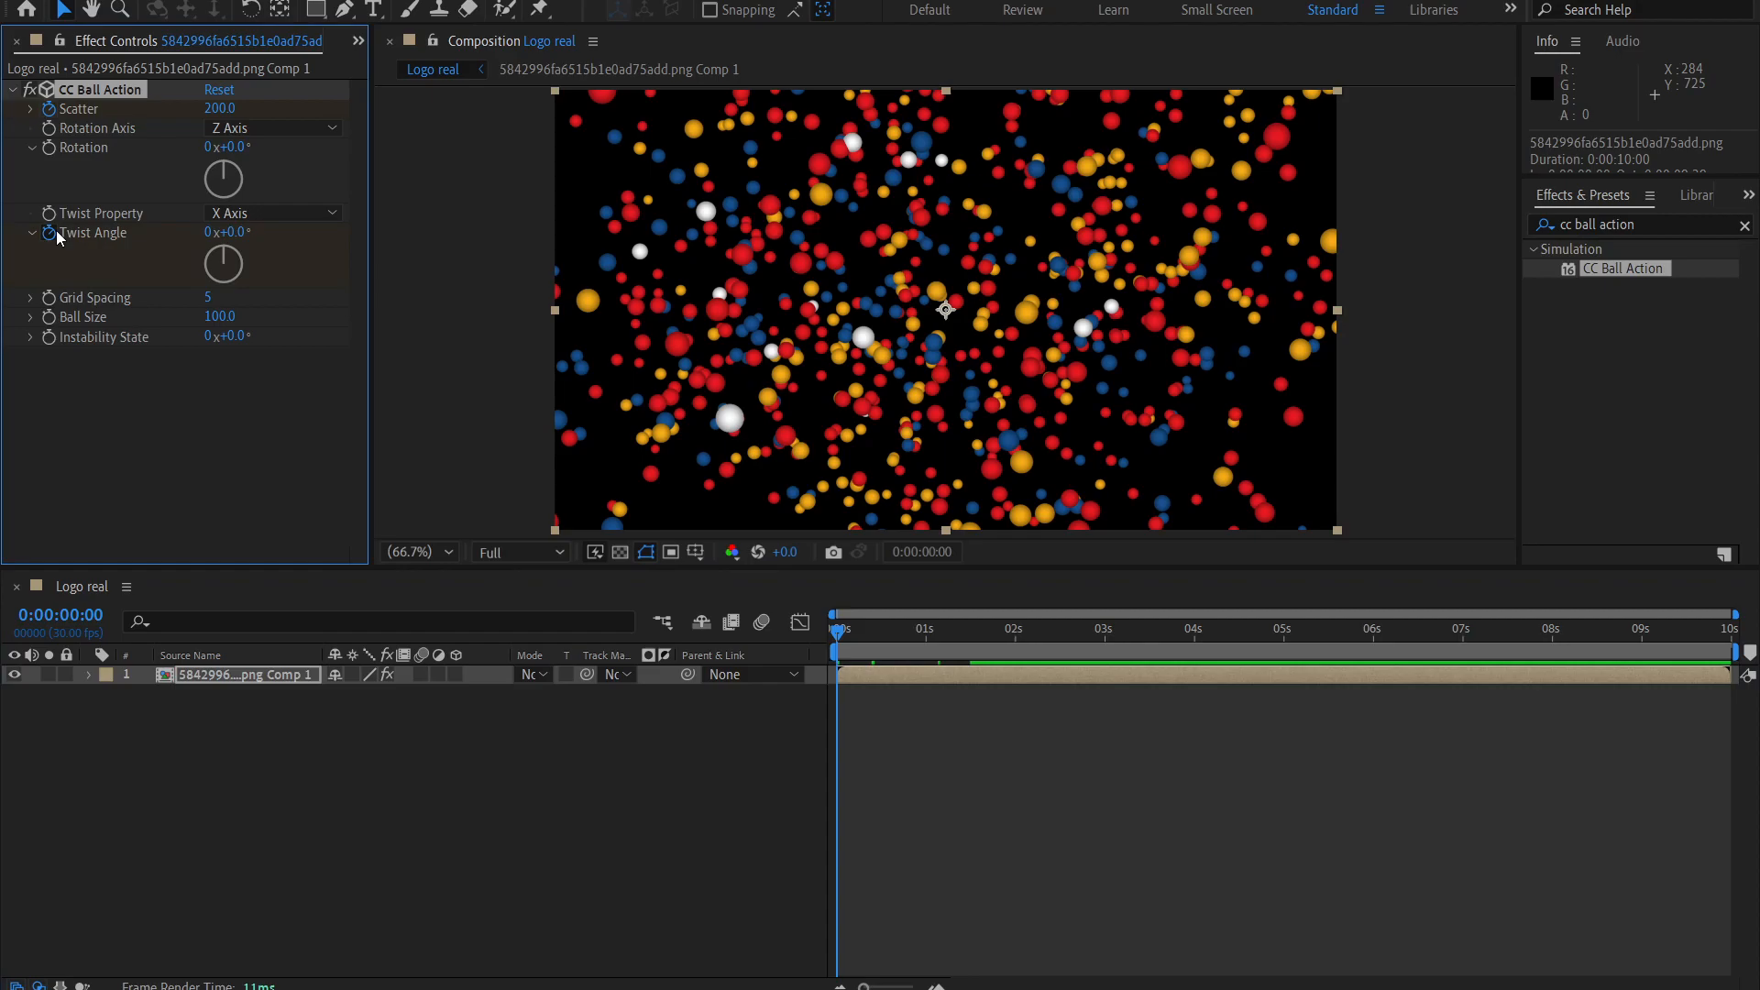
{"action": "left_click", "coordinate": [240, 232]}
{"action": "type", "text": "270"}
{"action": "key", "text": "Return"}
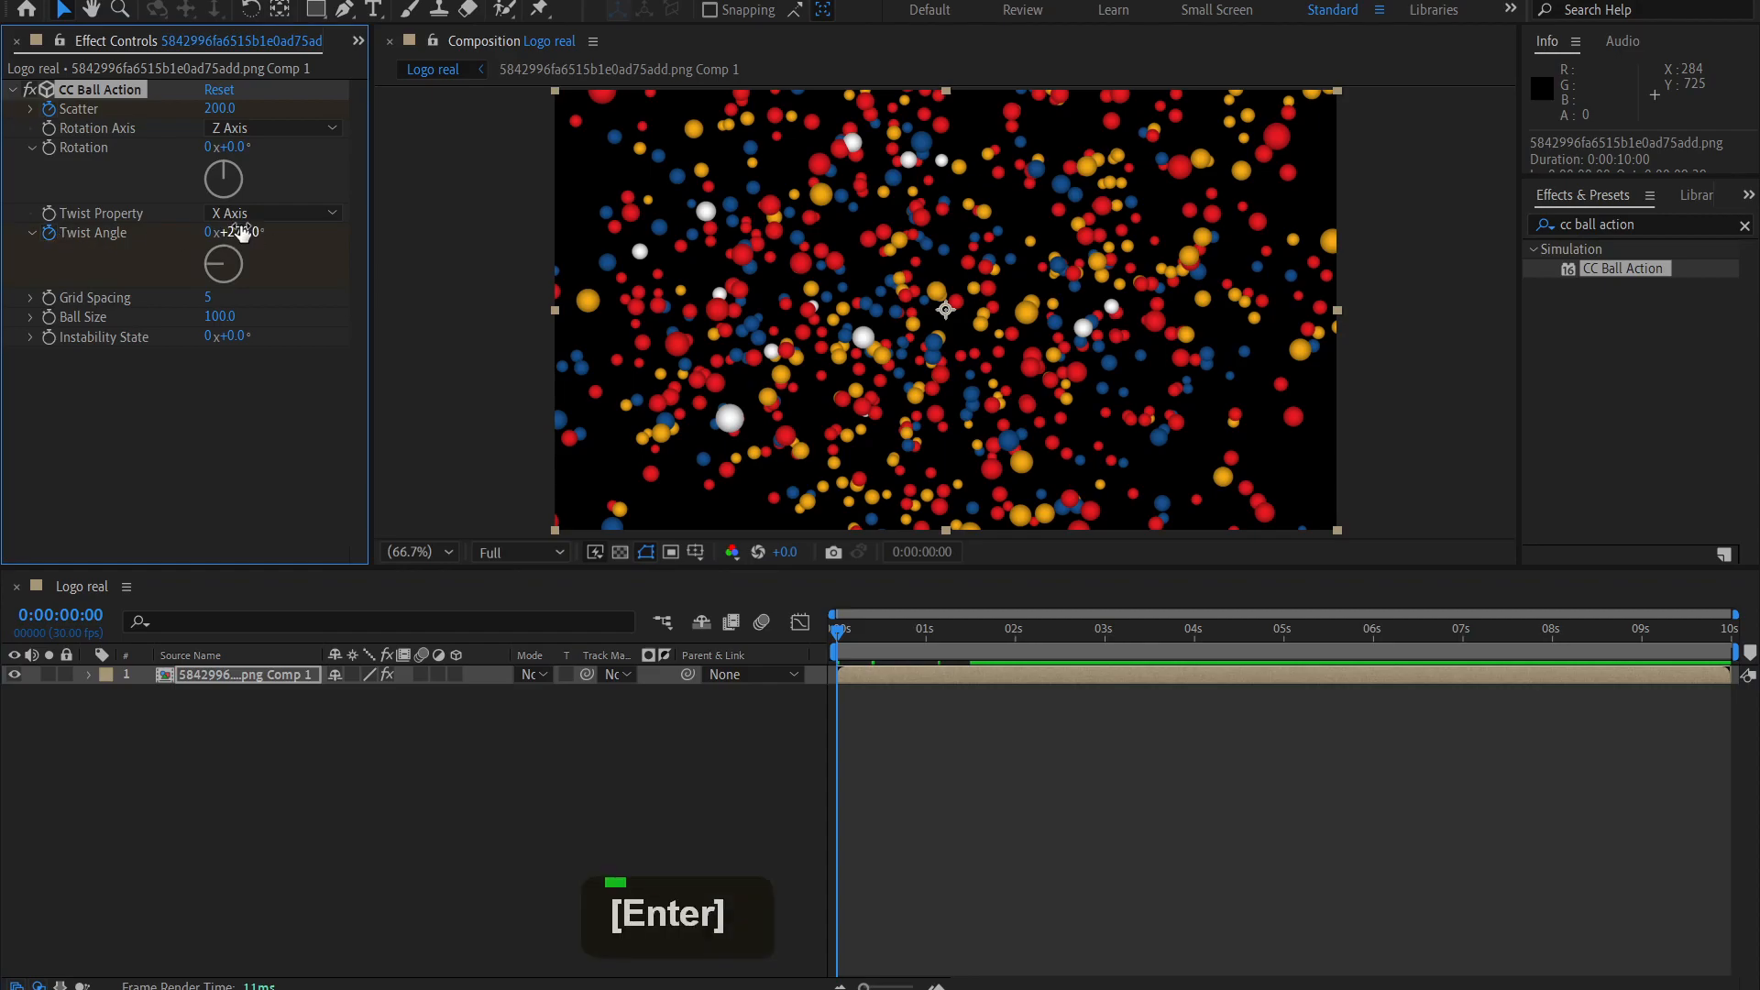
Reveal the layer's keyframes and set Twist Angle to 0° at 0:00:01:15, aligned with the second Scatter keyframe.
{"action": "left_click", "coordinate": [973, 634]}
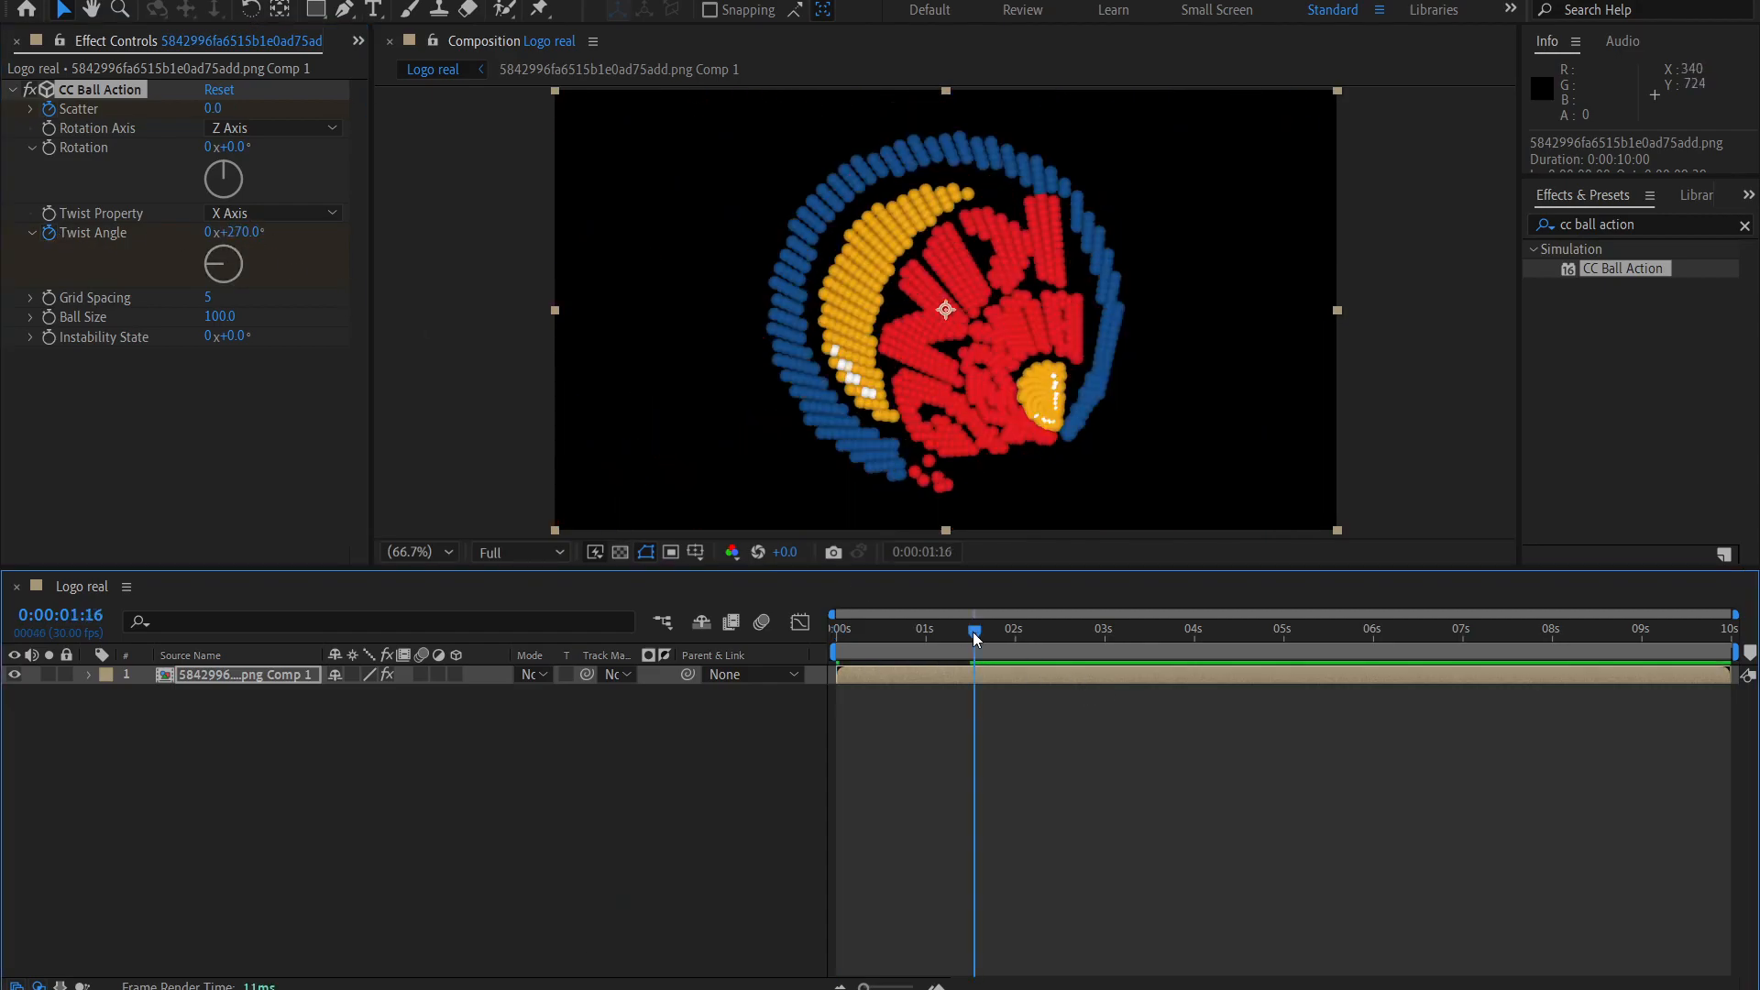
{"action": "left_click", "coordinate": [970, 675]}
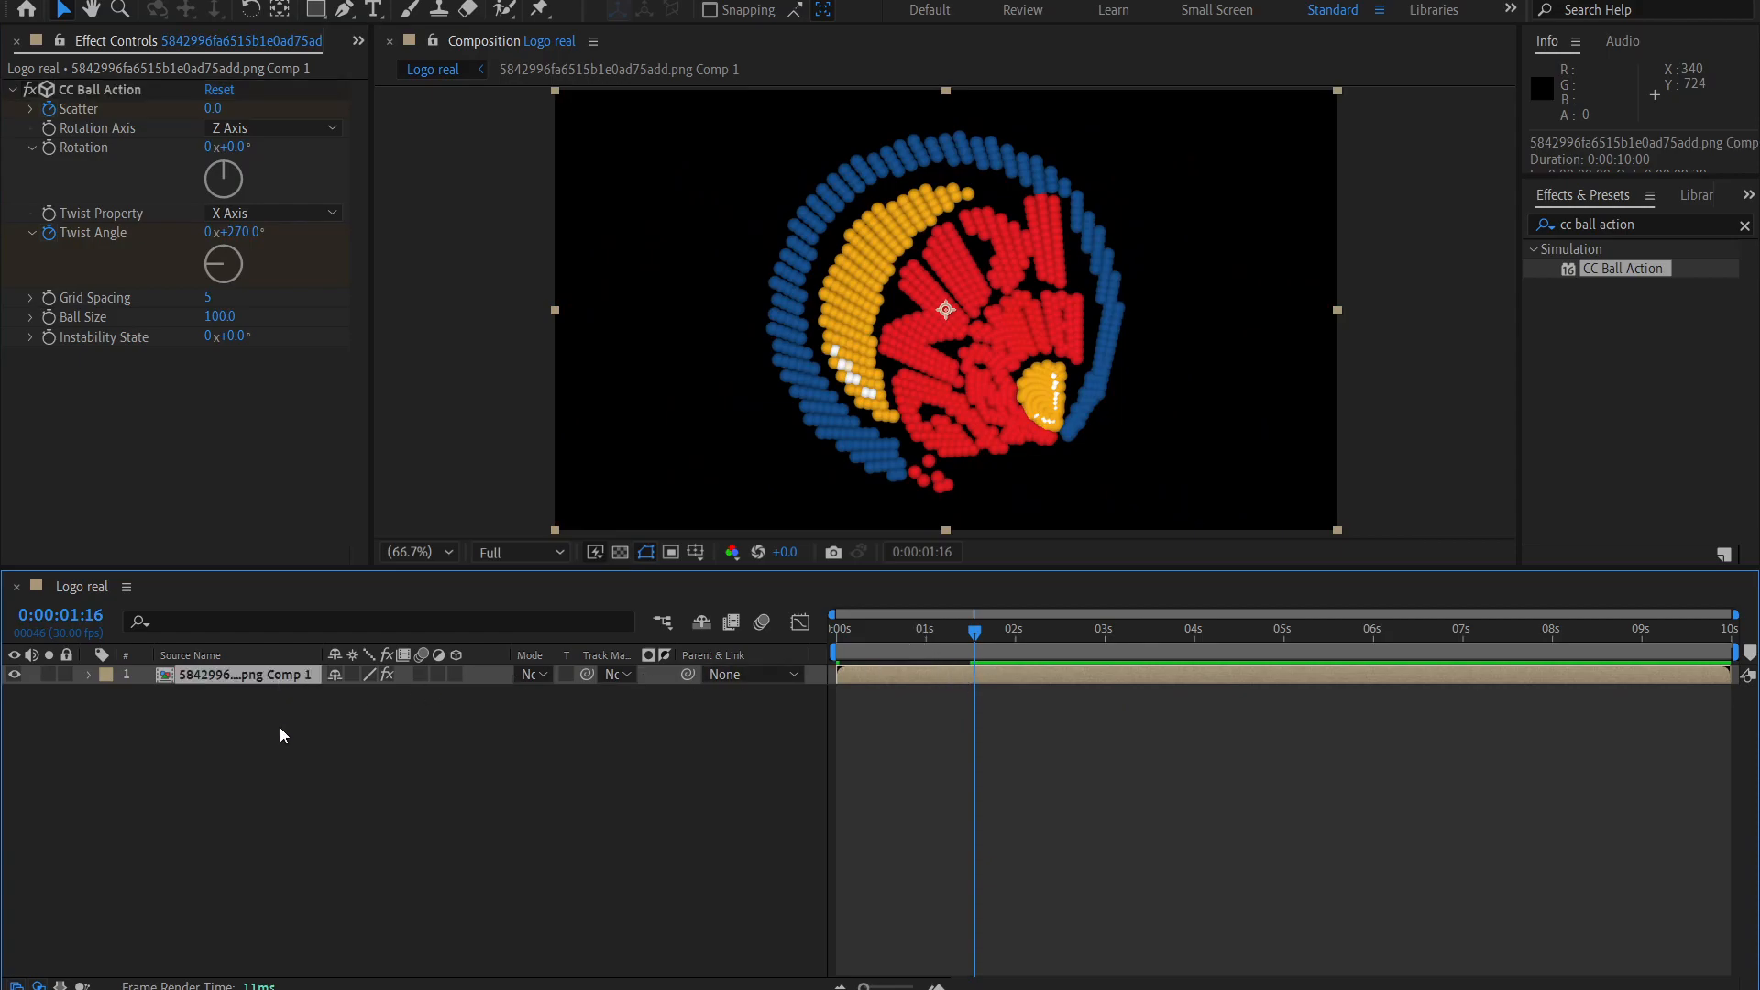
{"action": "key", "text": "u"}
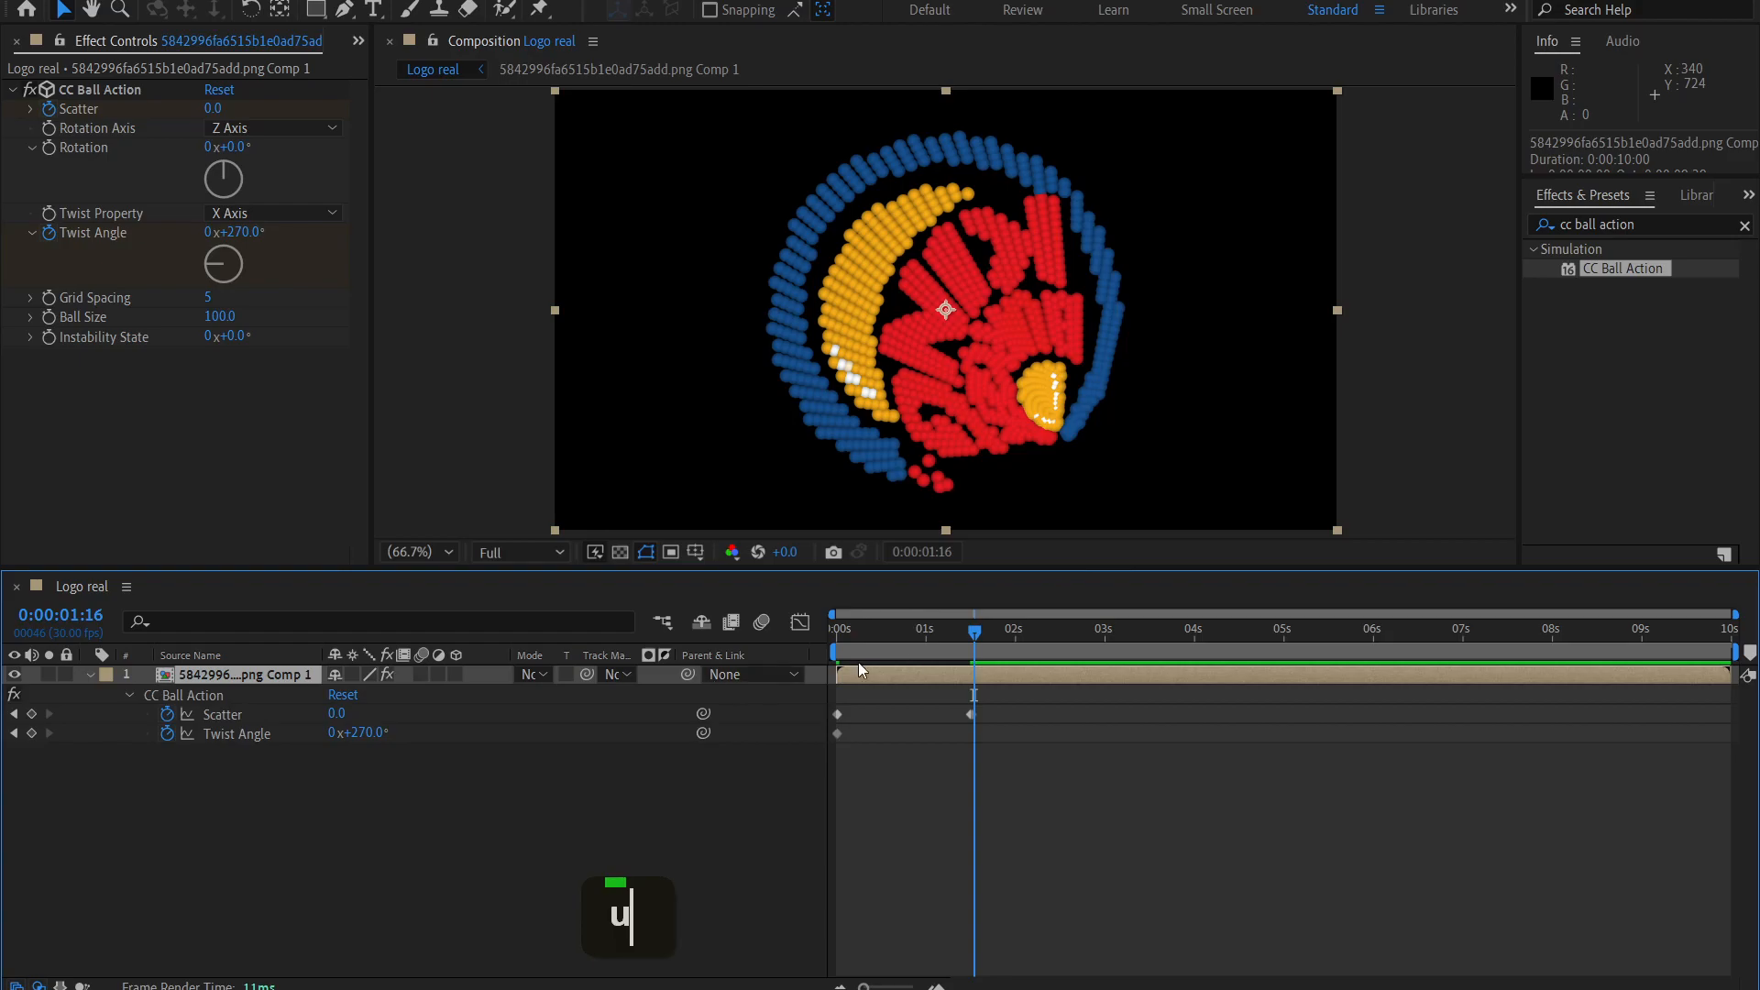
{"action": "left_click_drag", "start_coordinate": [974, 630], "coordinate": [971, 630]}
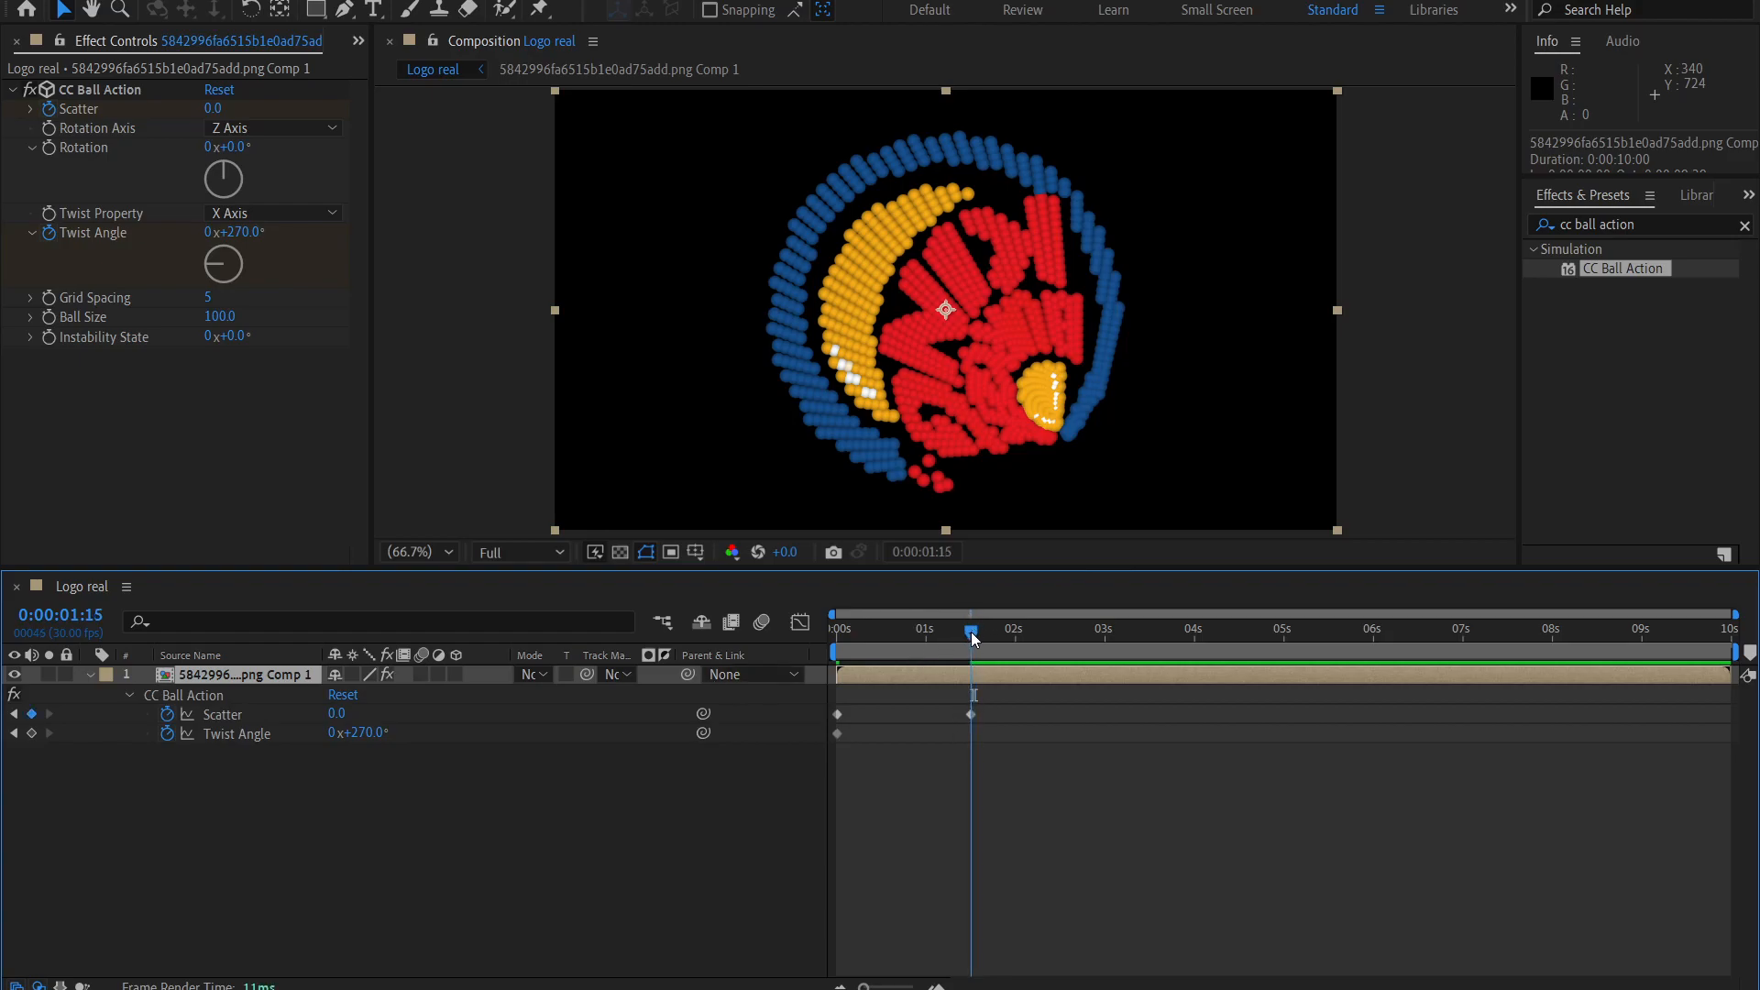
{"action": "left_click", "coordinate": [372, 733]}
{"action": "type", "text": "0"}
{"action": "key", "text": "Return"}
{"action": "left_click_drag", "start_coordinate": [971, 630], "coordinate": [970, 714]}
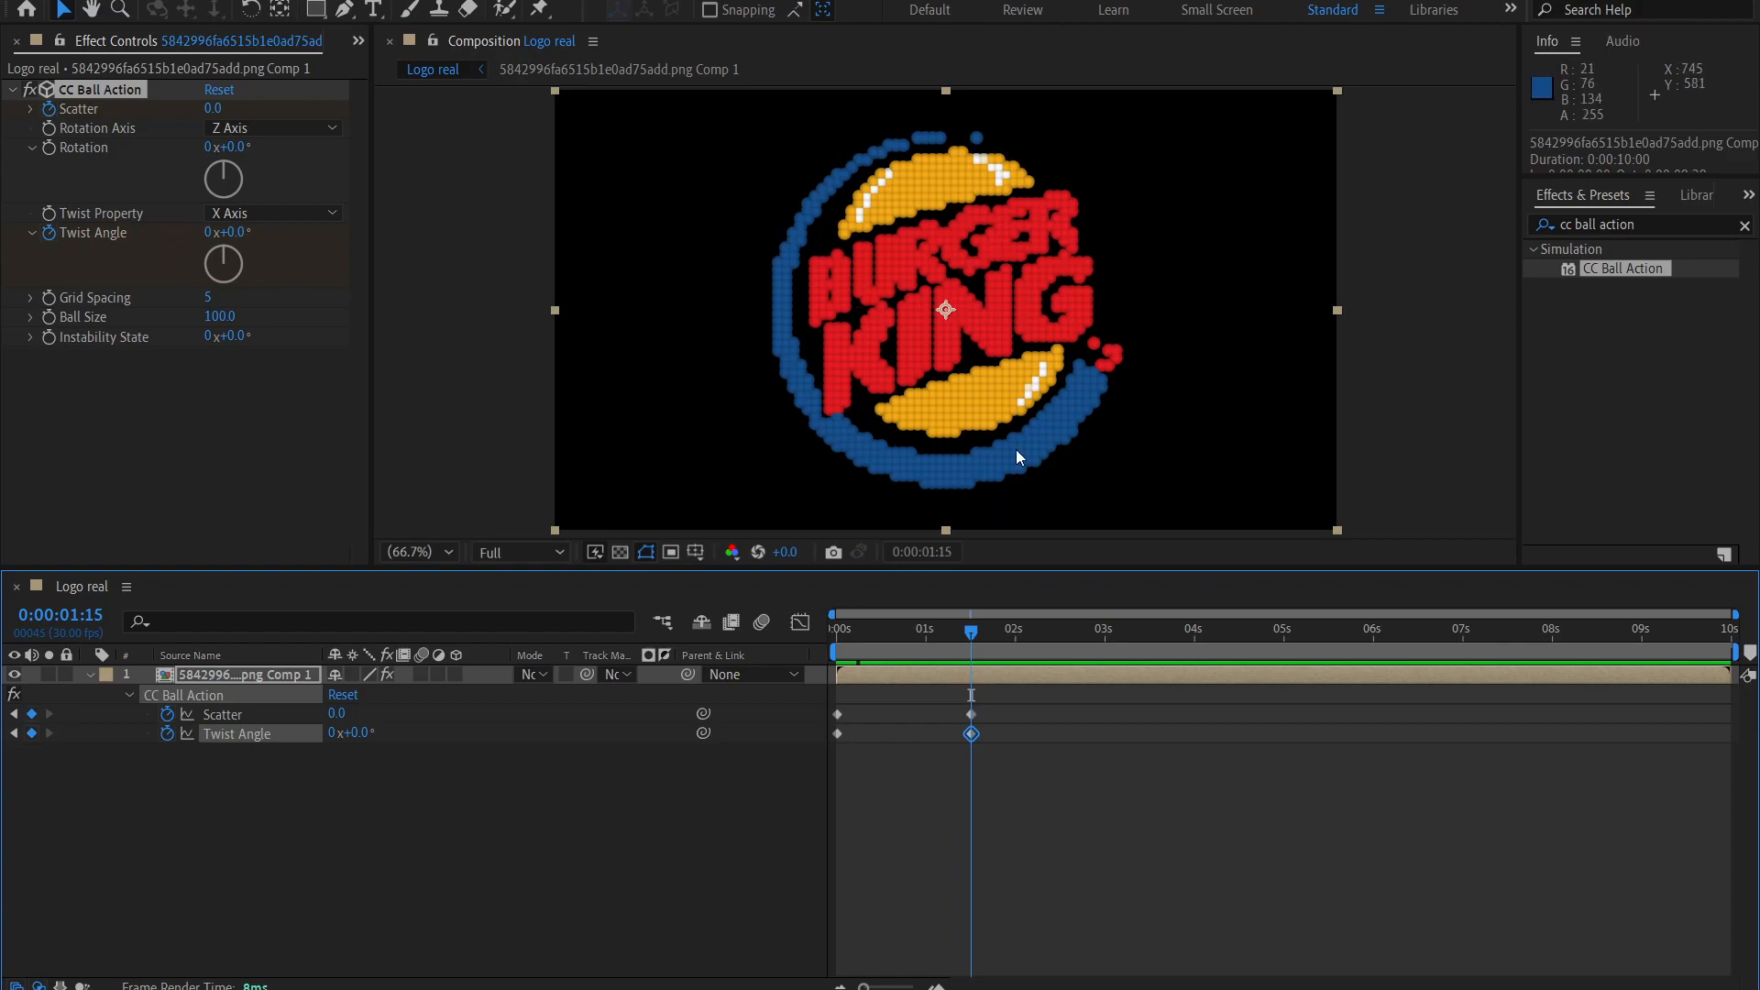
{"action": "mouse_move", "coordinate": [970, 632]}
{"action": "left_mouse_down"}
{"action": "mouse_move", "coordinate": [899, 624]}
{"action": "mouse_move", "coordinate": [966, 635]}
{"action": "left_mouse_up"}
Add a Grid Spacing keyframe at 0:00:00:00, keeping its current value.
{"action": "left_click", "coordinate": [183, 295]}
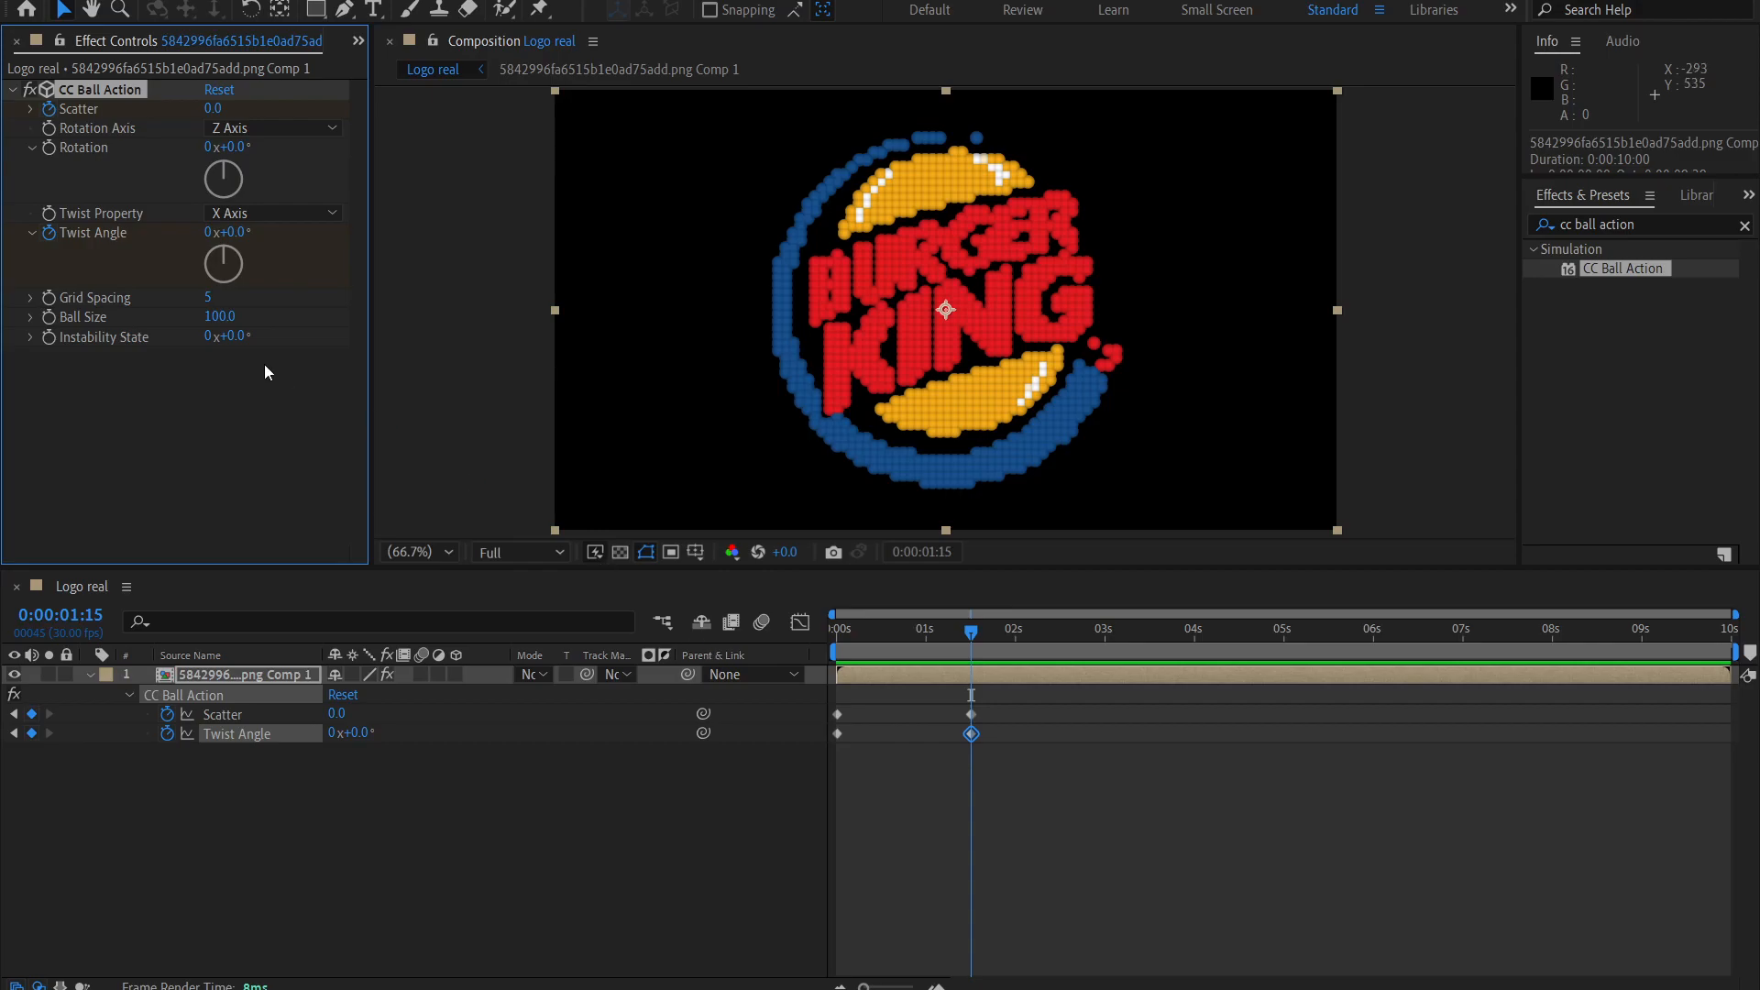
{"action": "left_click_drag", "start_coordinate": [921, 632], "coordinate": [837, 632]}
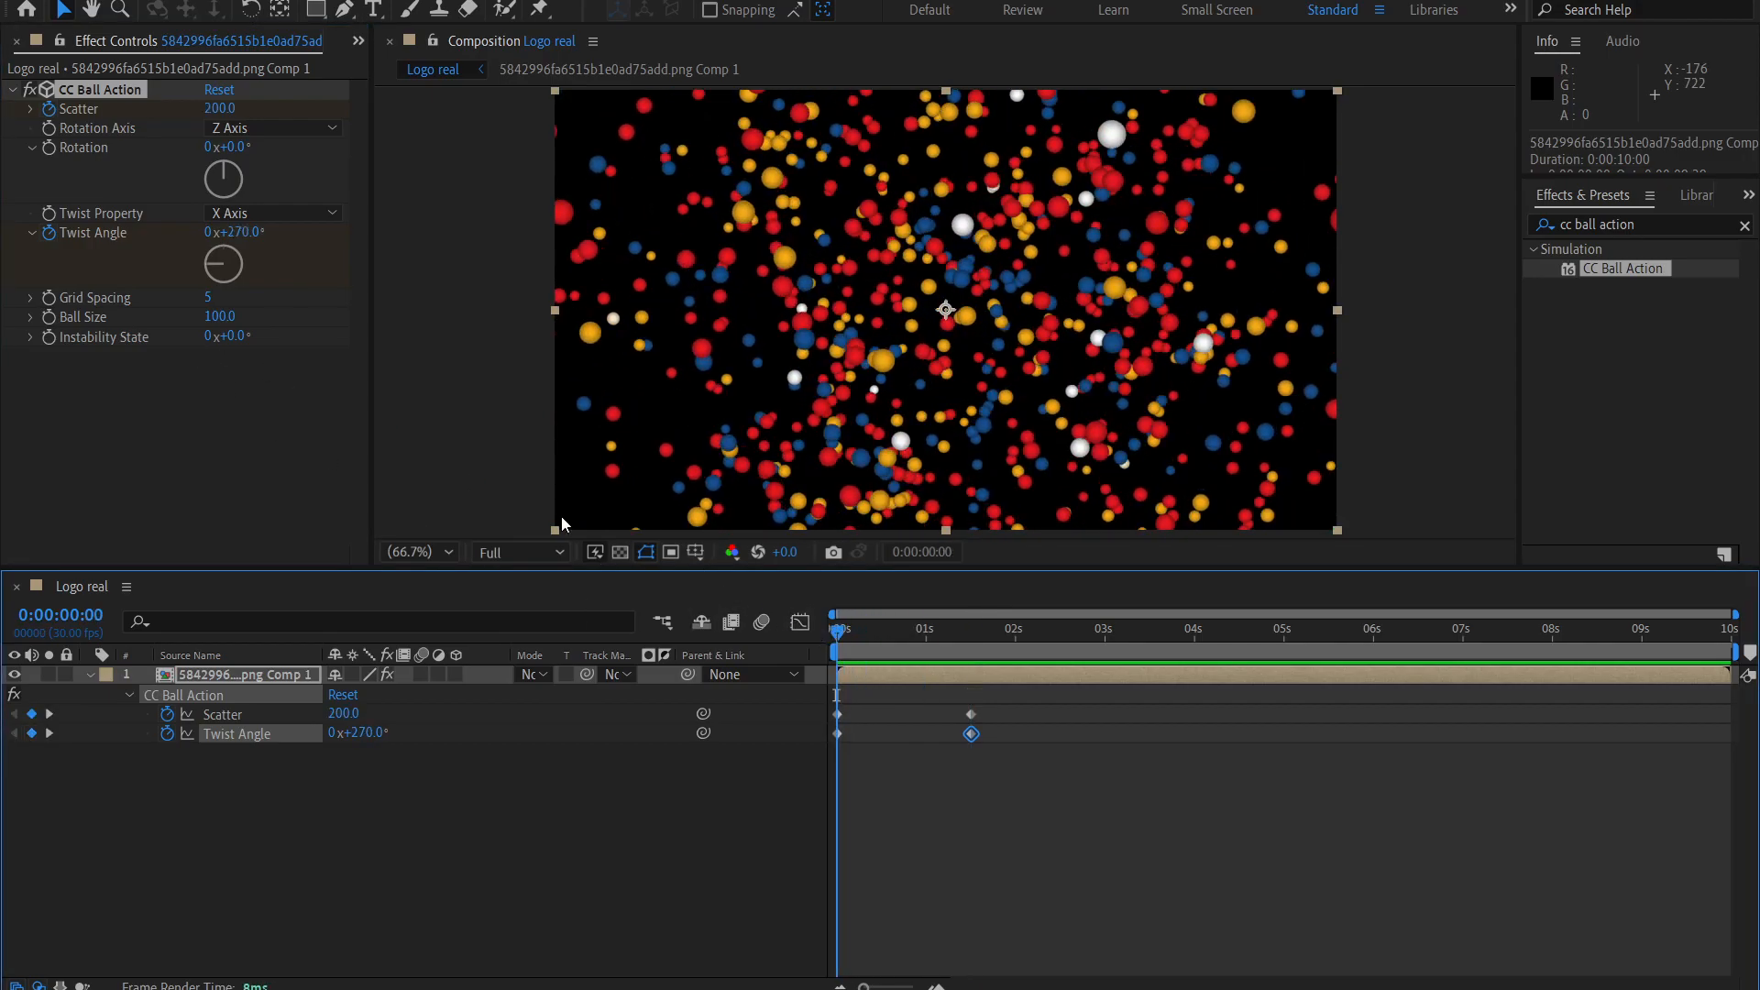
{"action": "left_click", "coordinate": [50, 297]}
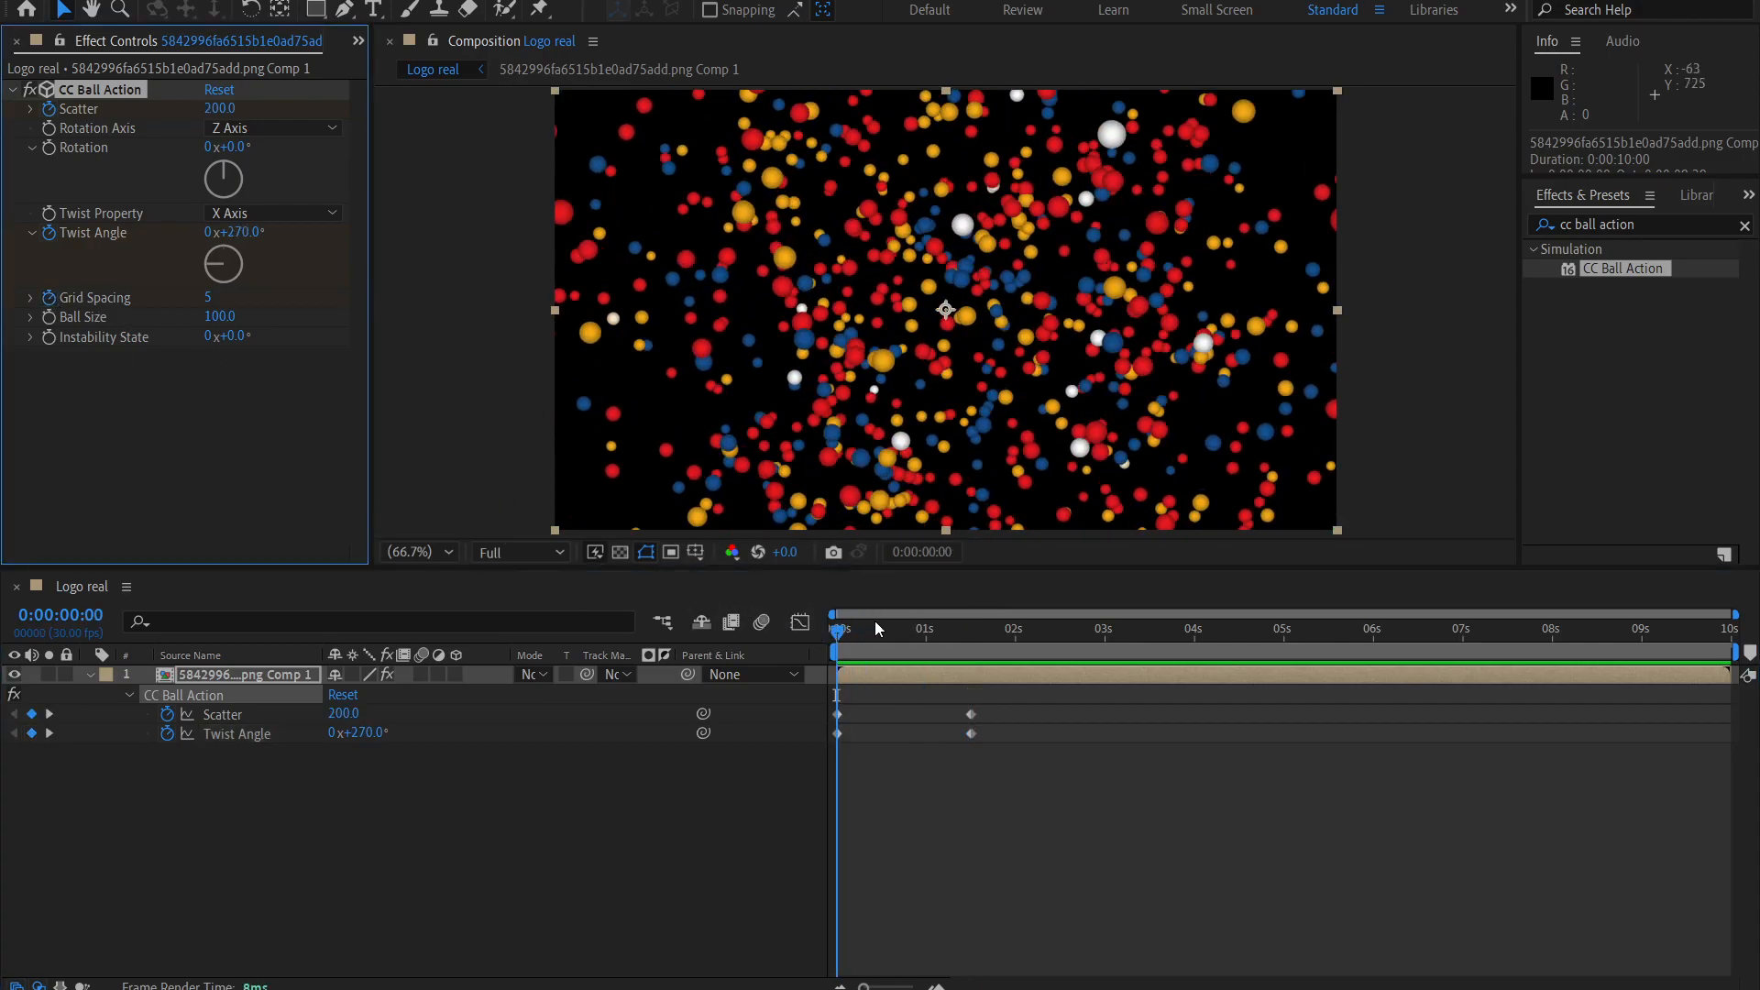
Set Grid Spacing to 0 at 0:00:01:15 and play the animation back from the start.
{"action": "left_click", "coordinate": [969, 634]}
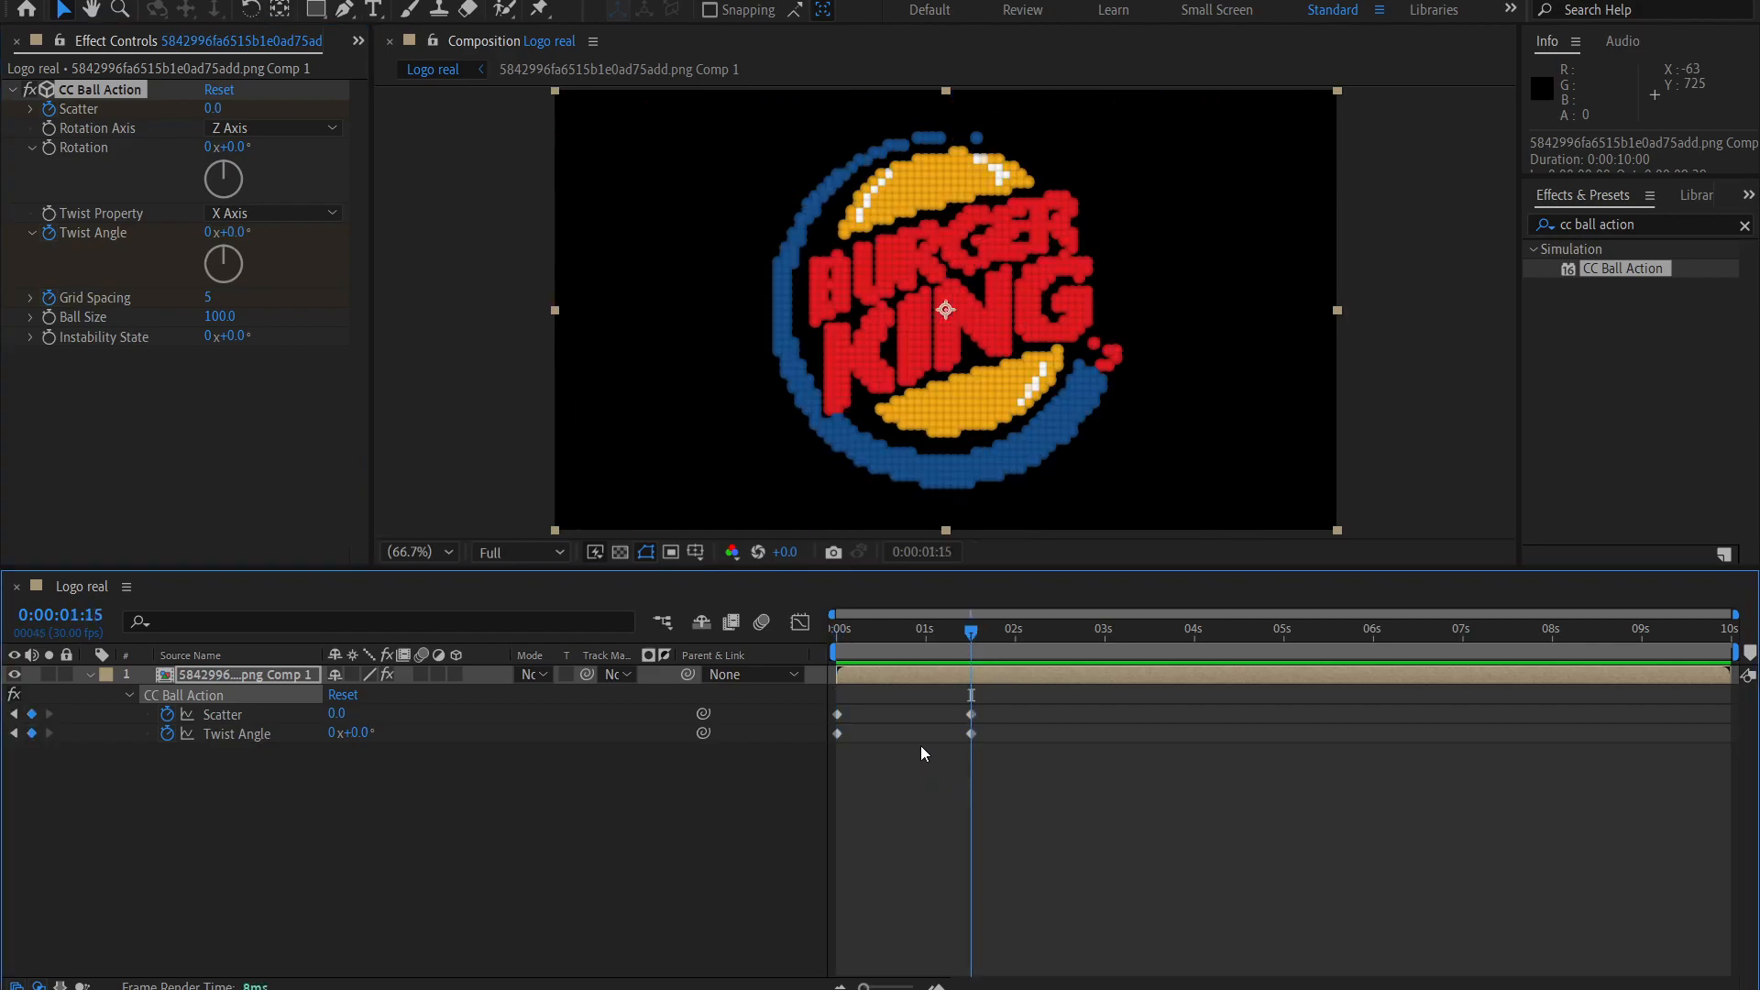
{"action": "left_click", "coordinate": [208, 297]}
{"action": "type", "text": "0"}
{"action": "key", "text": "Return"}
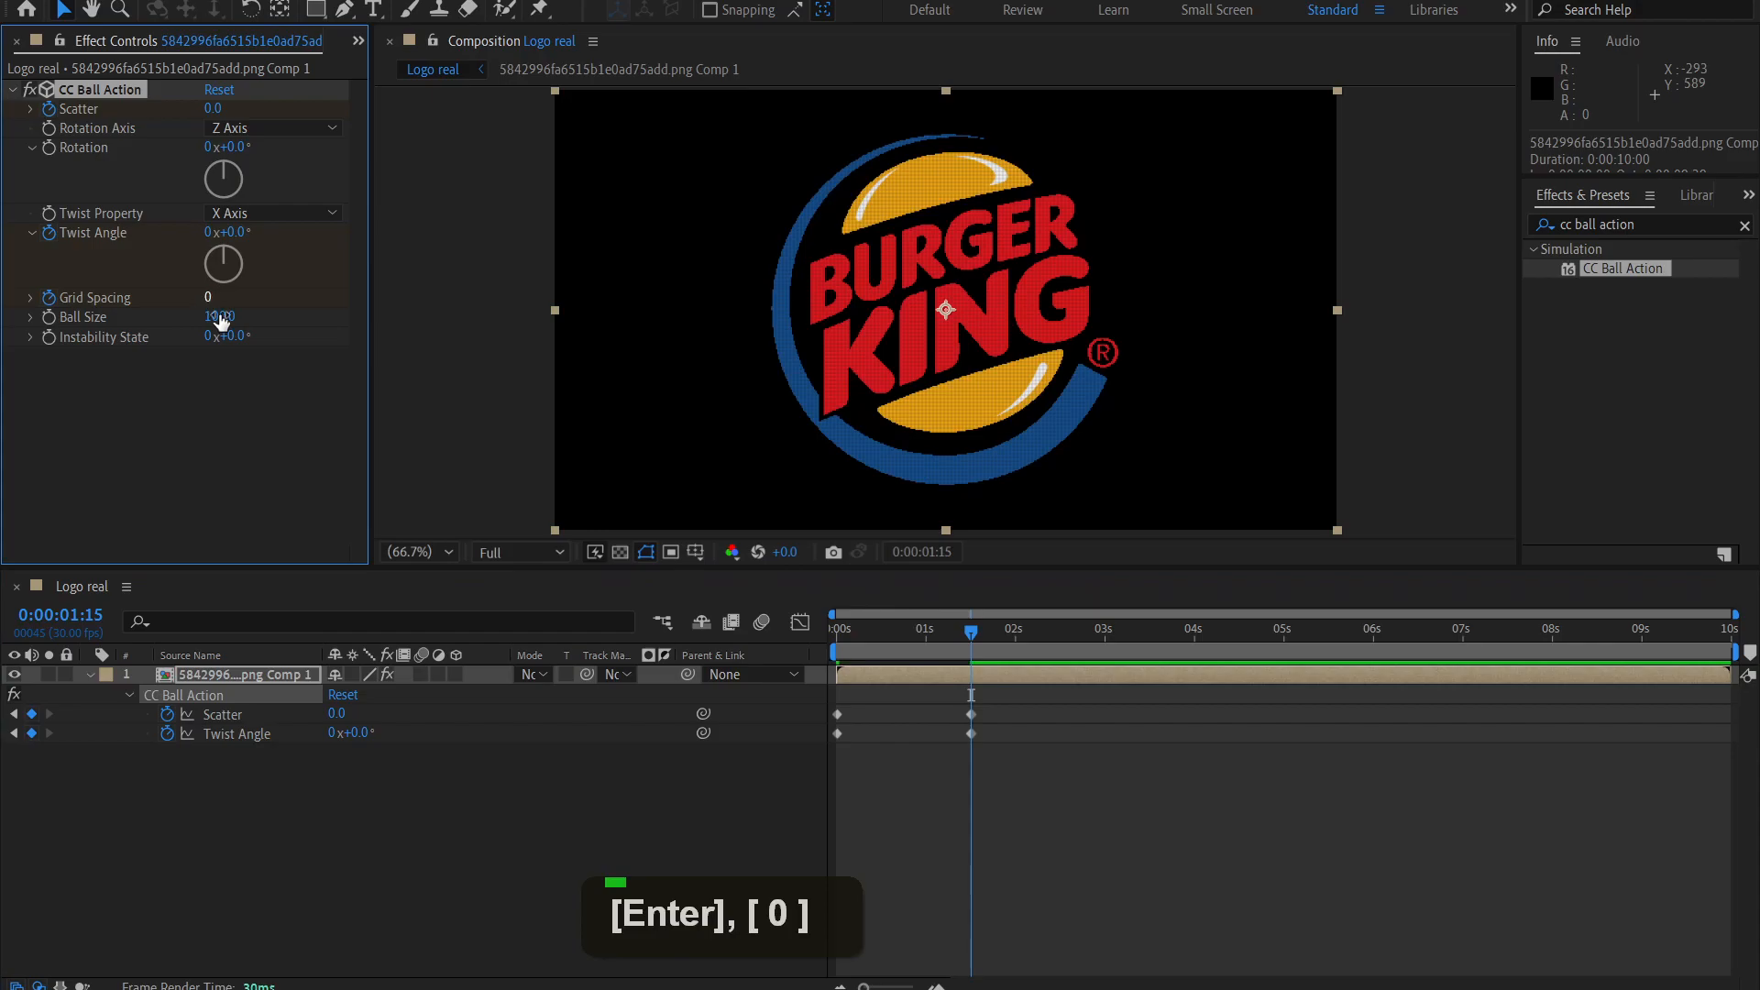
{"action": "left_click_drag", "start_coordinate": [971, 632], "coordinate": [798, 628]}
{"action": "key", "text": "space"}
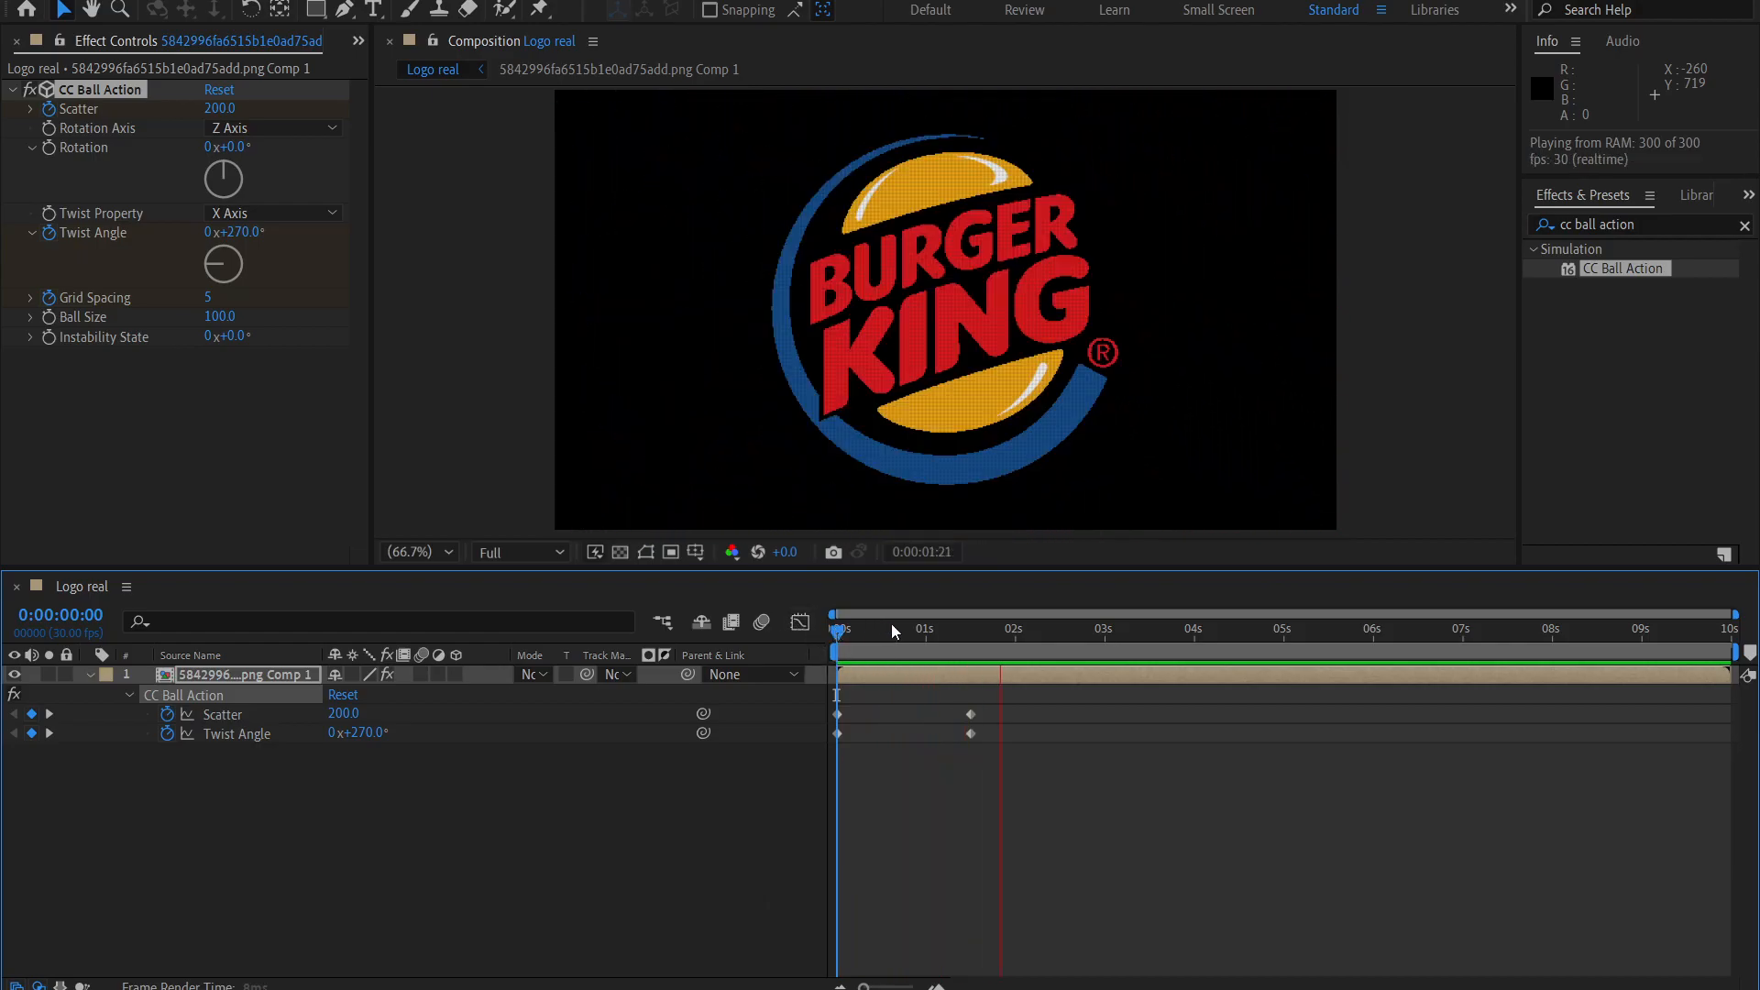
Reveal the layer's keyframes and apply Easy Ease Out to the first Scatter, Twist Angle and Grid Spacing keyframes.
{"action": "left_click_drag", "start_coordinate": [942, 634], "coordinate": [982, 724]}
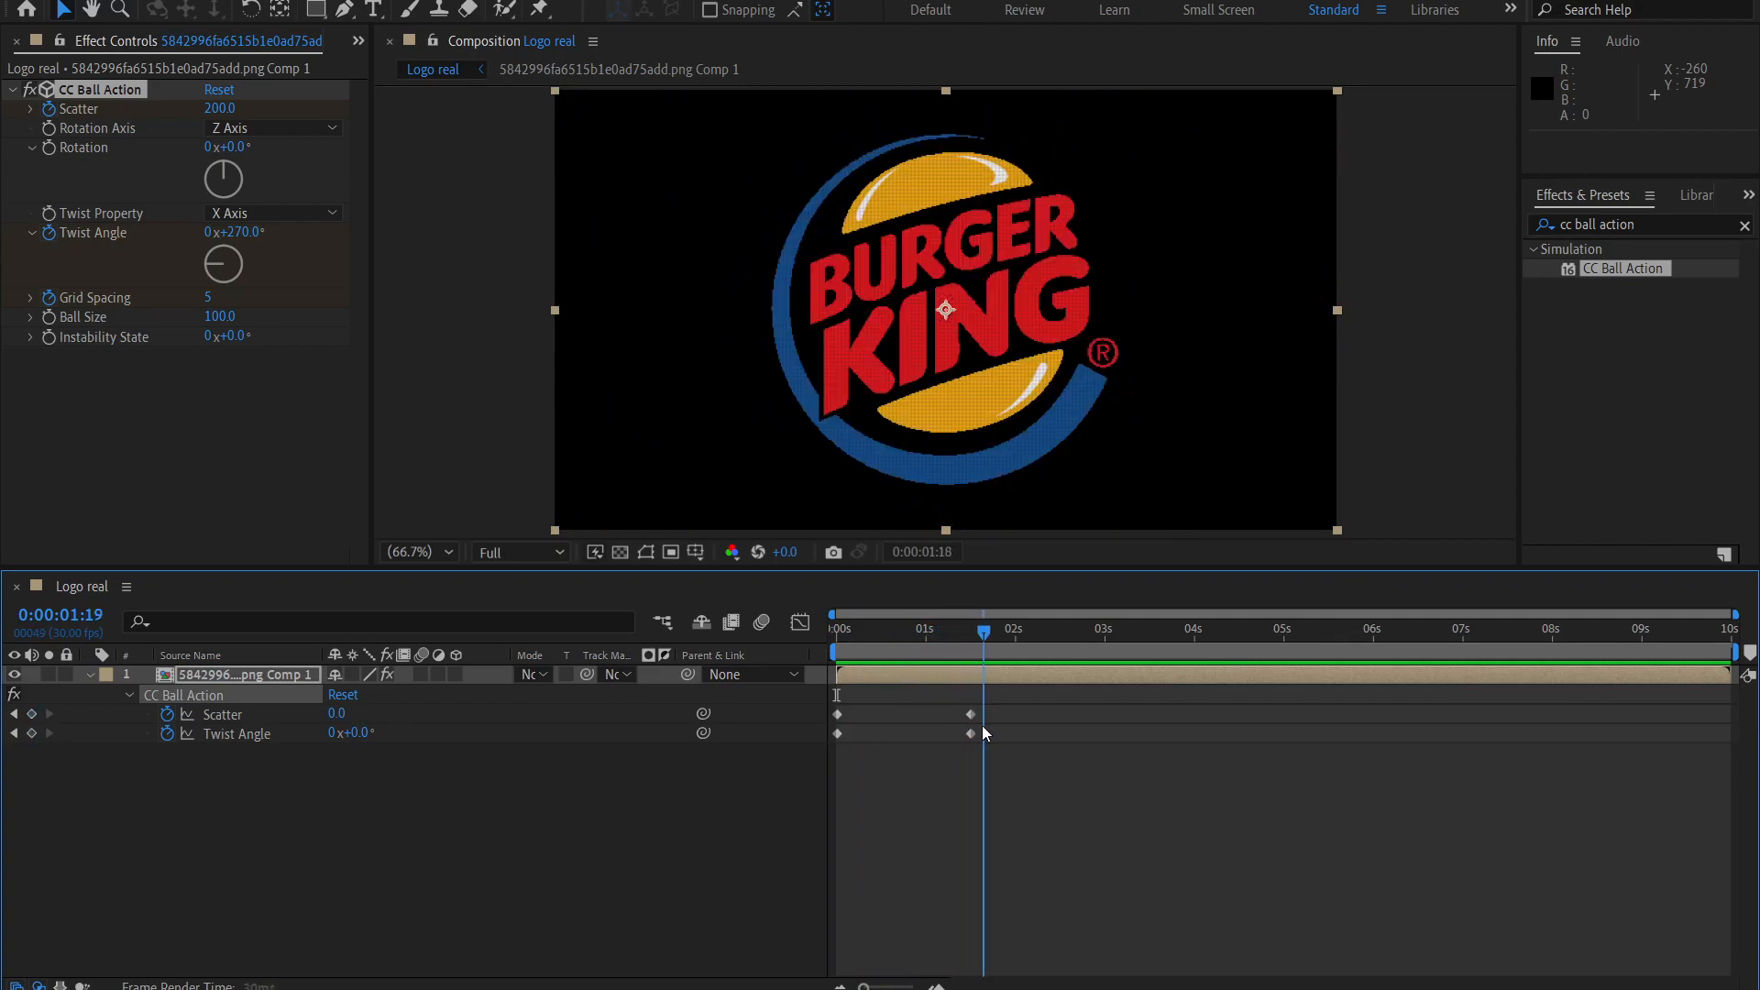
{"action": "key", "text": "u"}
{"action": "key", "text": "u"}
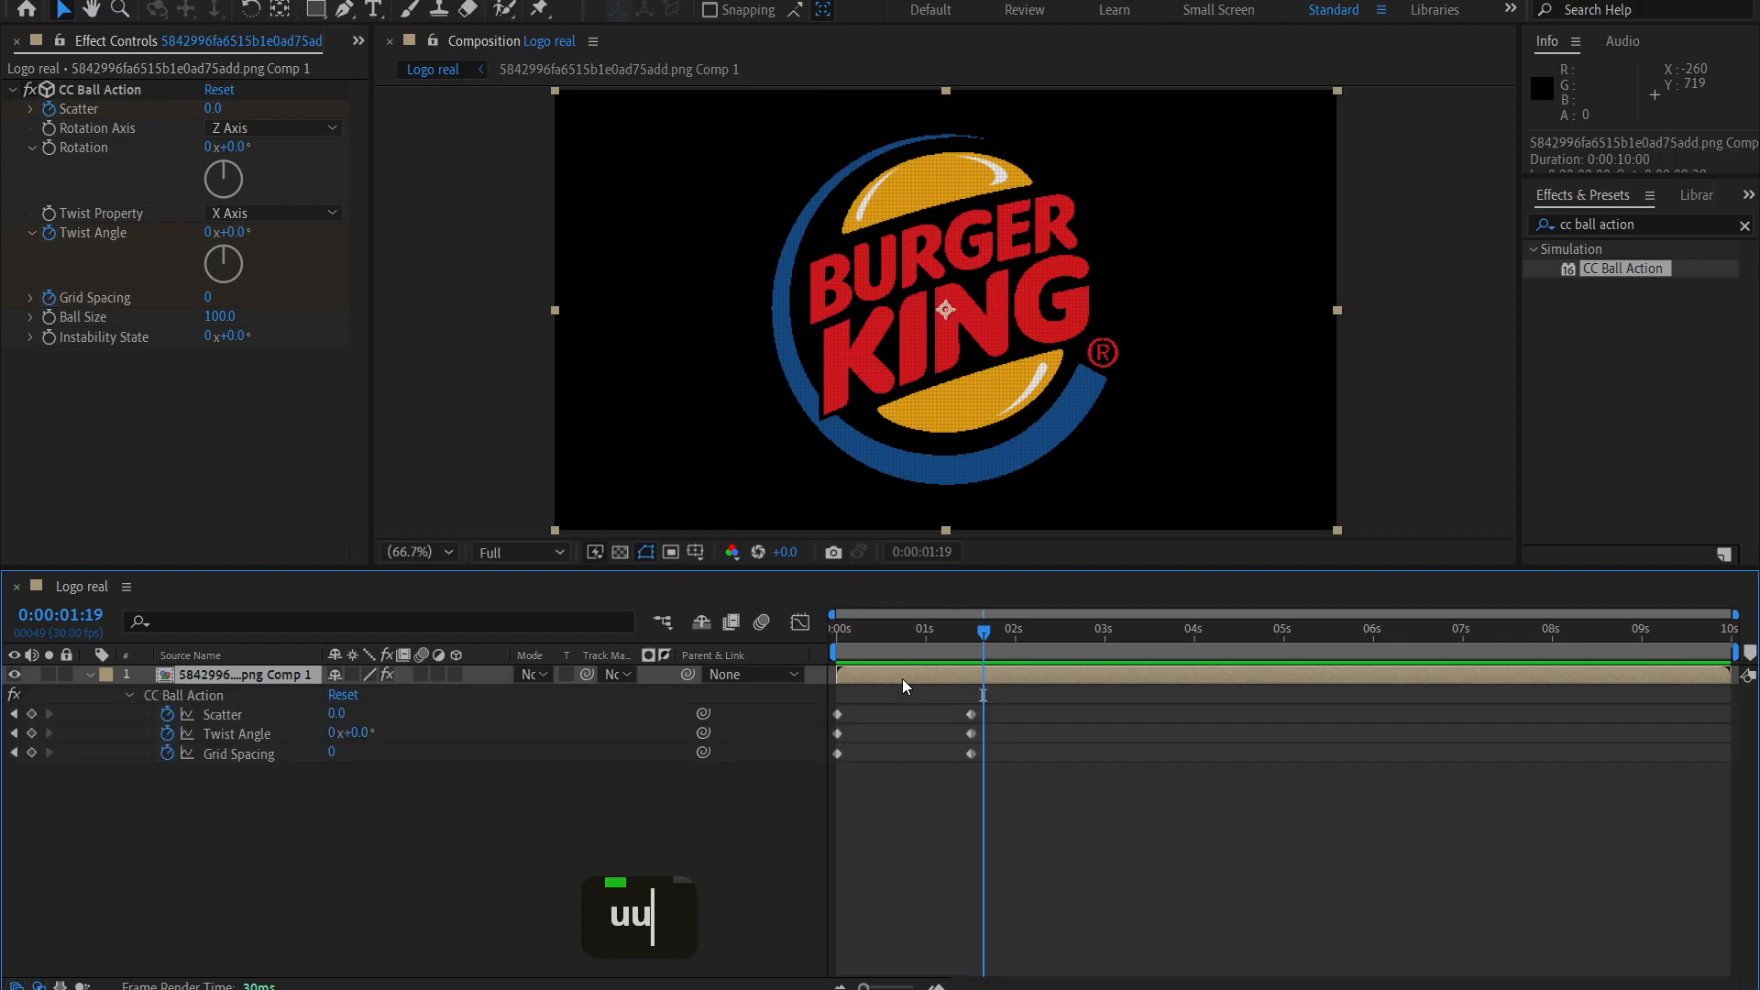
{"action": "left_click_drag", "start_coordinate": [867, 794], "coordinate": [810, 691]}
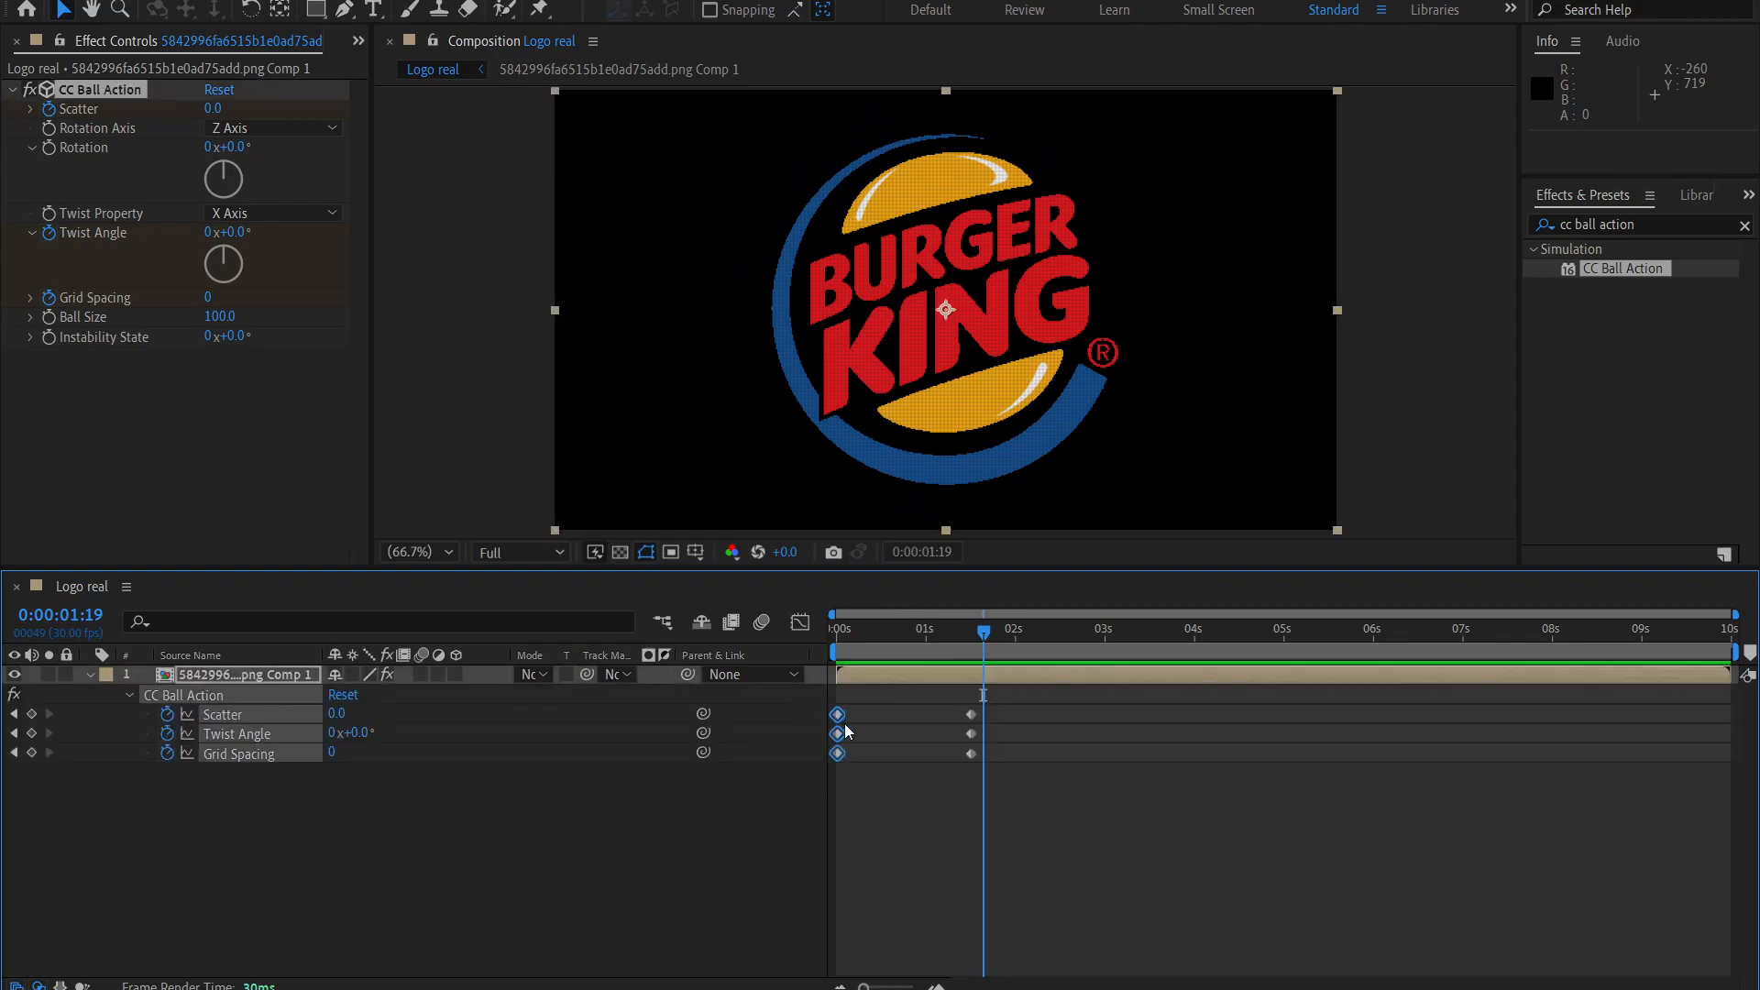
{"action": "right_click", "coordinate": [836, 714]}
{"action": "mouse_move", "coordinate": [946, 702]}
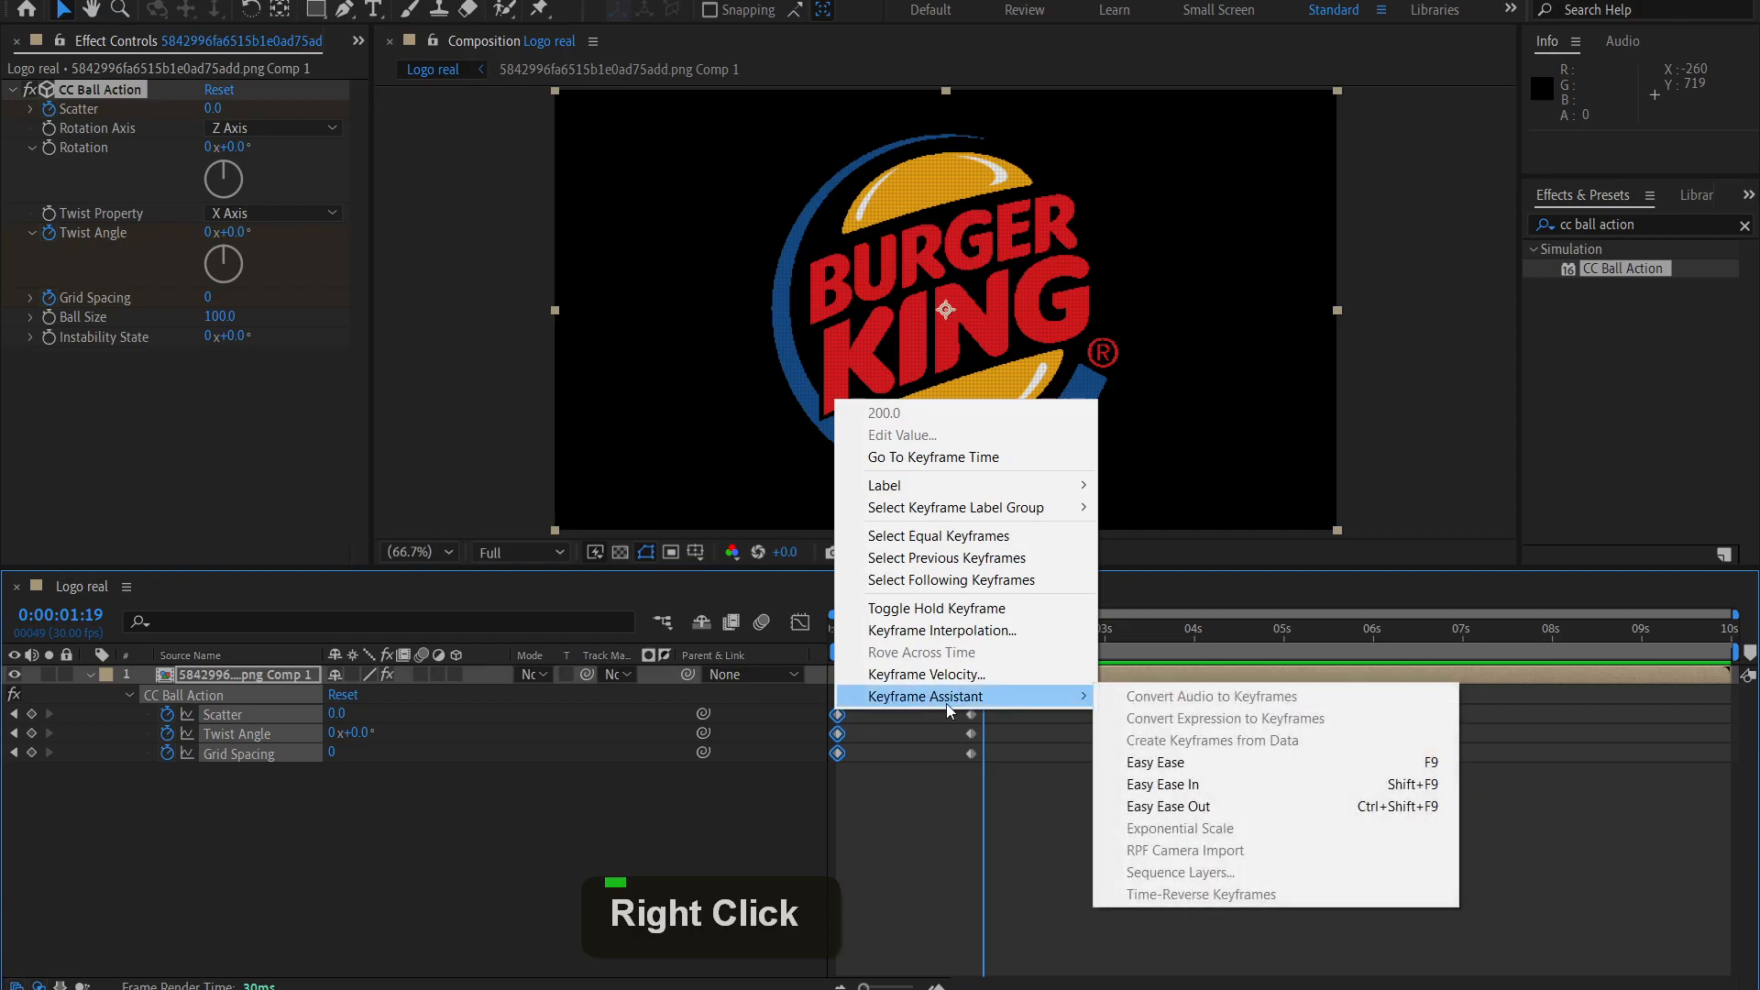
{"action": "left_click", "coordinate": [1186, 808]}
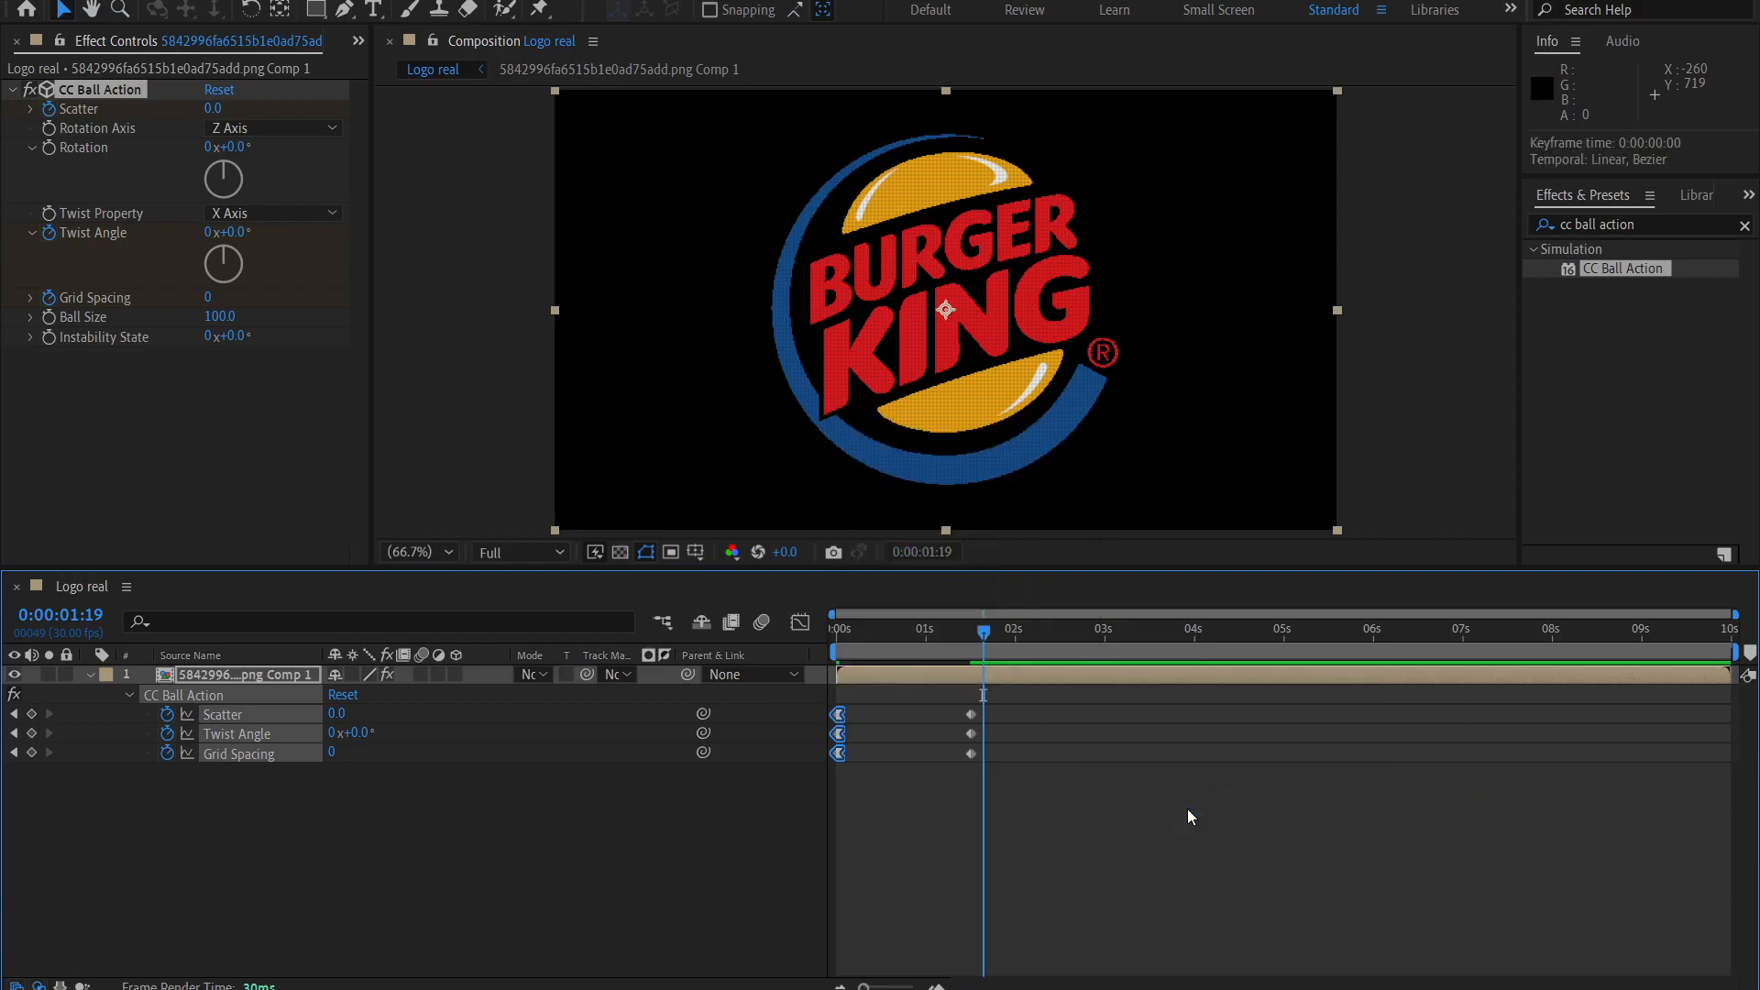
Apply Easy Ease In to the last Scatter, Twist Angle and Grid Spacing keyframes and preview the motion.
{"action": "left_click_drag", "start_coordinate": [1019, 796], "coordinate": [933, 707]}
{"action": "right_click", "coordinate": [970, 733]}
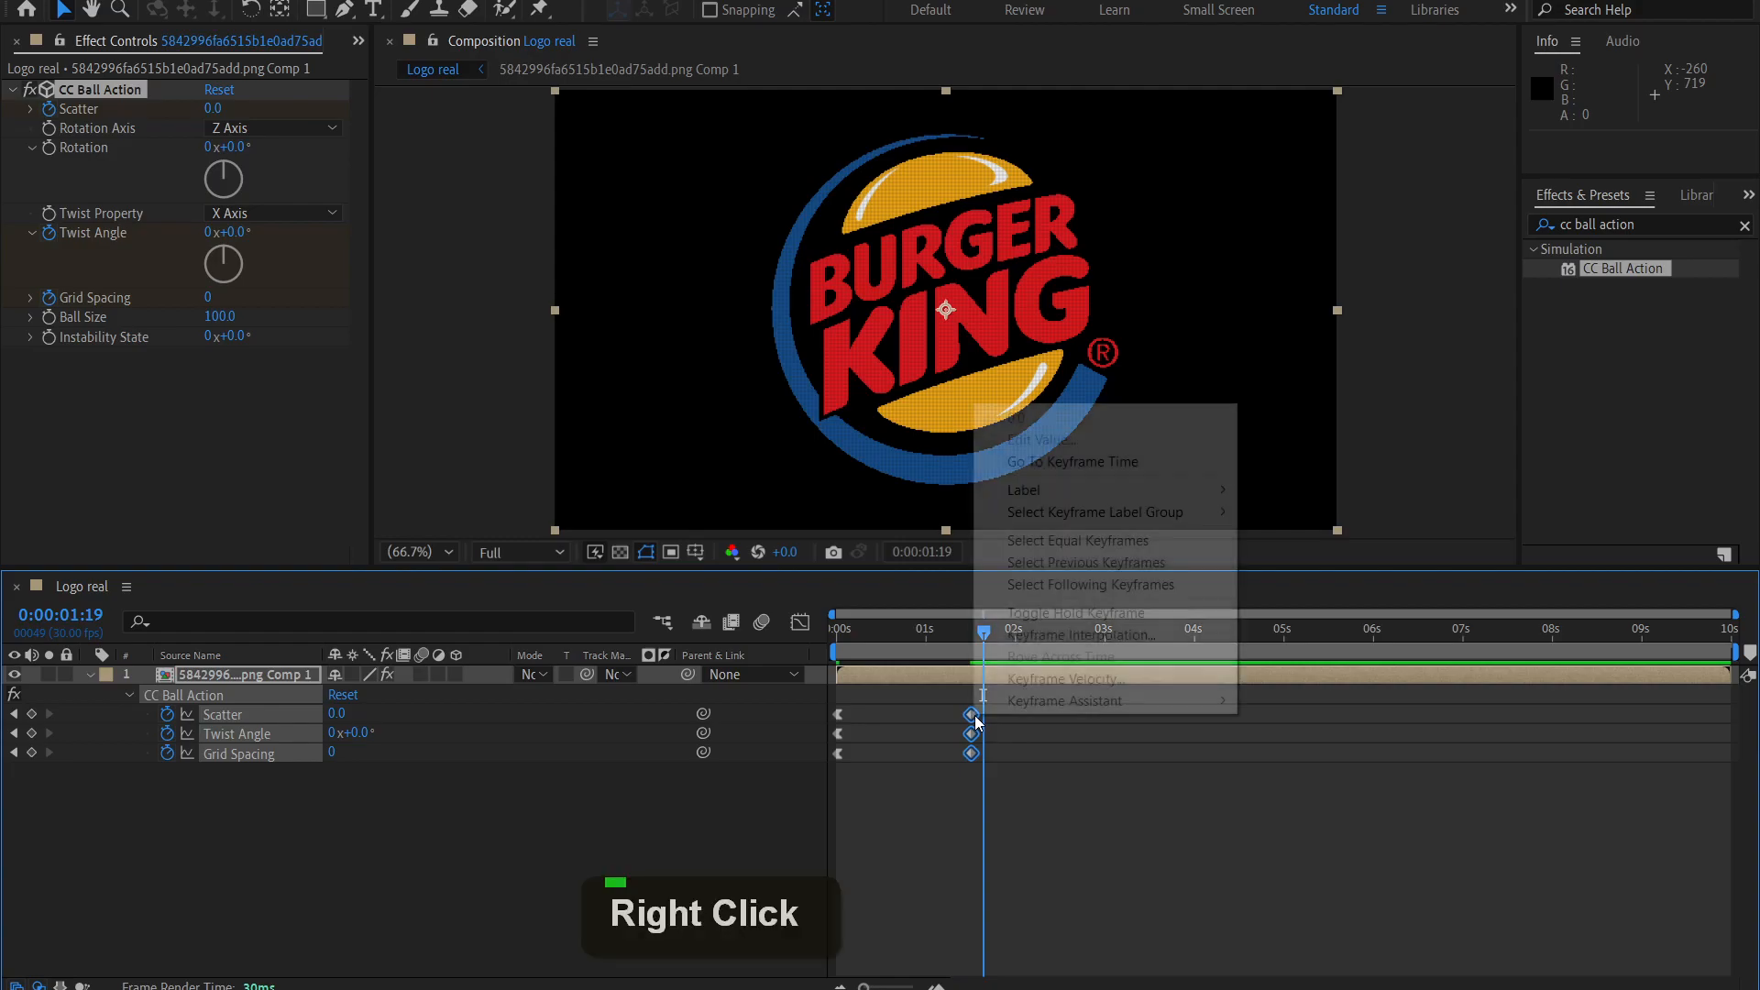
{"action": "mouse_move", "coordinate": [1090, 707]}
{"action": "left_click", "coordinate": [1320, 786]}
{"action": "left_click_drag", "start_coordinate": [983, 629], "coordinate": [945, 655]}
{"action": "key", "text": "space"}
{"action": "left_click", "coordinate": [906, 710]}
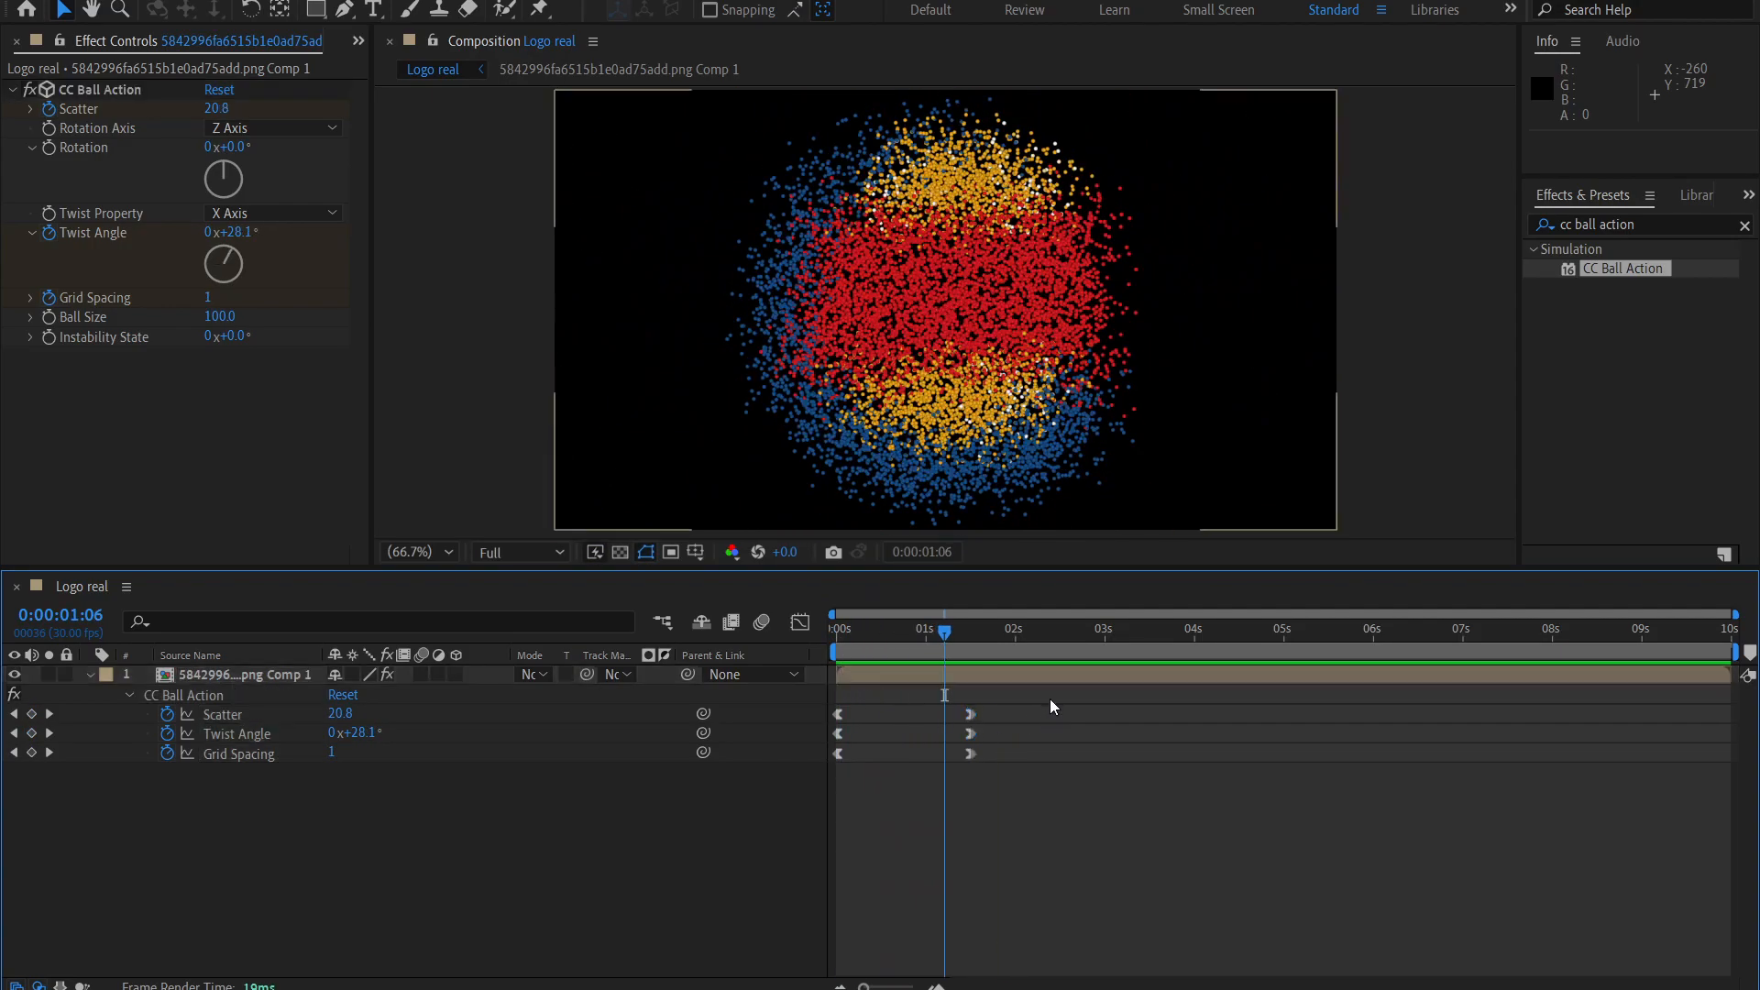
Show the curves of all Scatter, Twist Angle and Grid Spacing keyframes in the Graph Editor.
{"action": "left_click_drag", "start_coordinate": [1052, 696], "coordinate": [815, 785]}
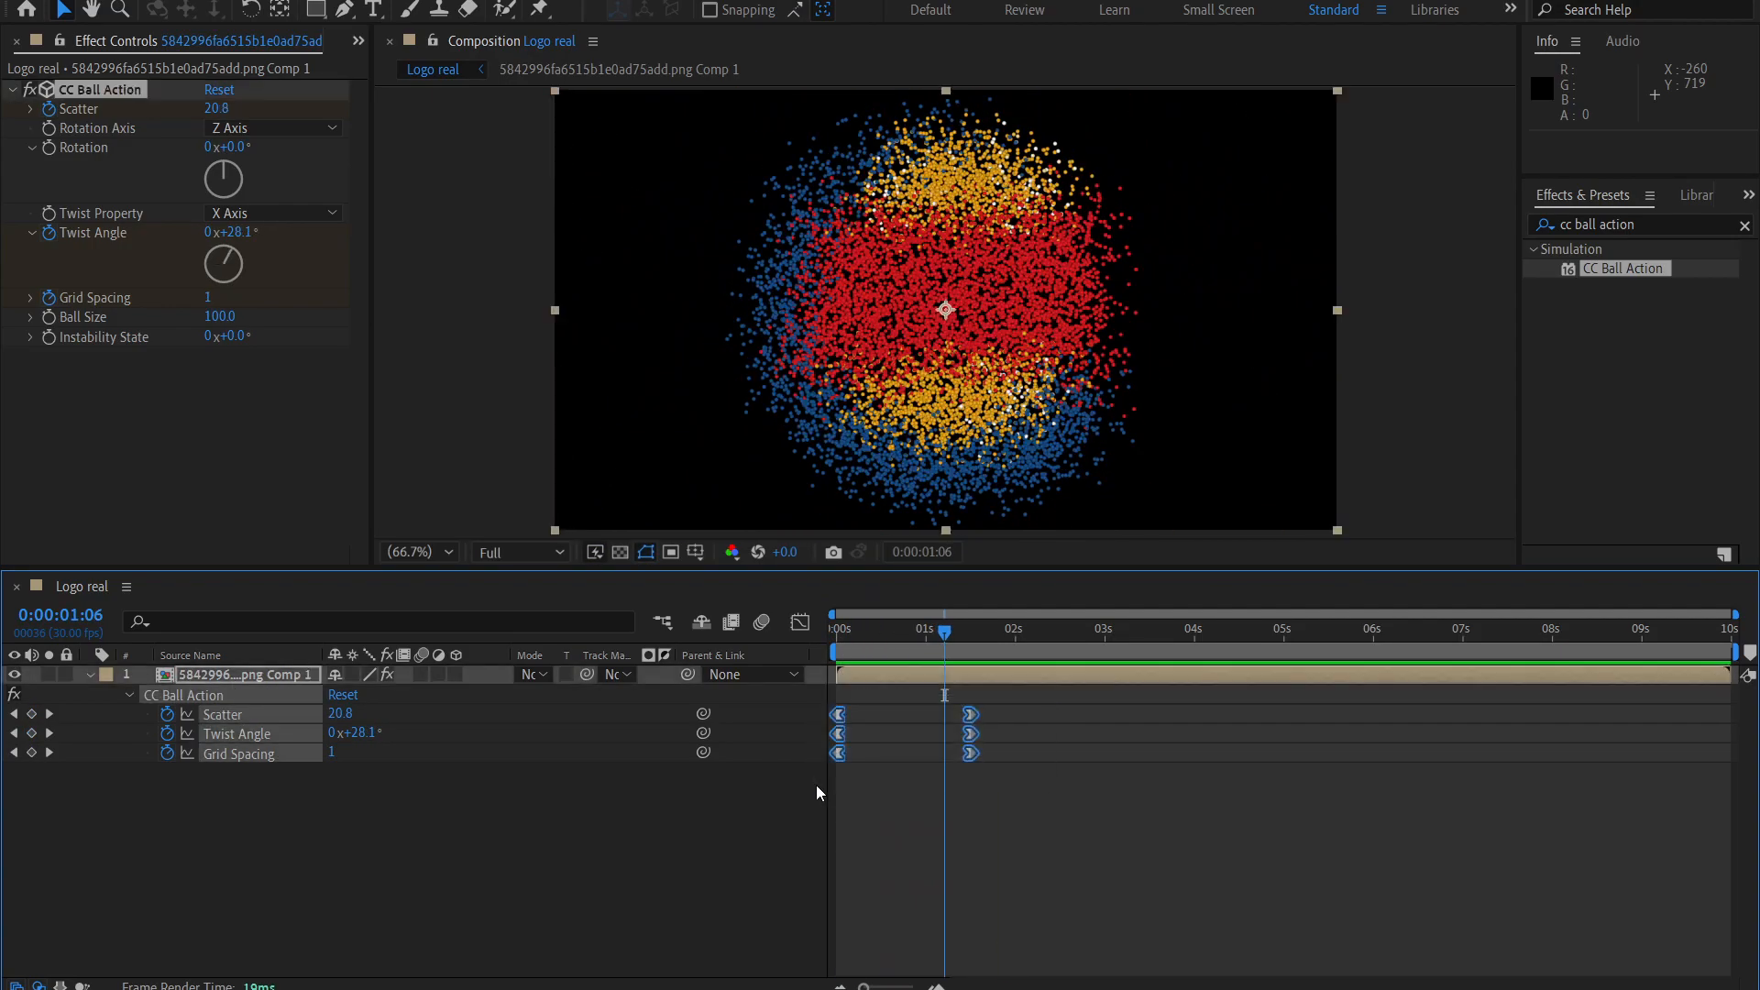
{"action": "left_click", "coordinate": [800, 623]}
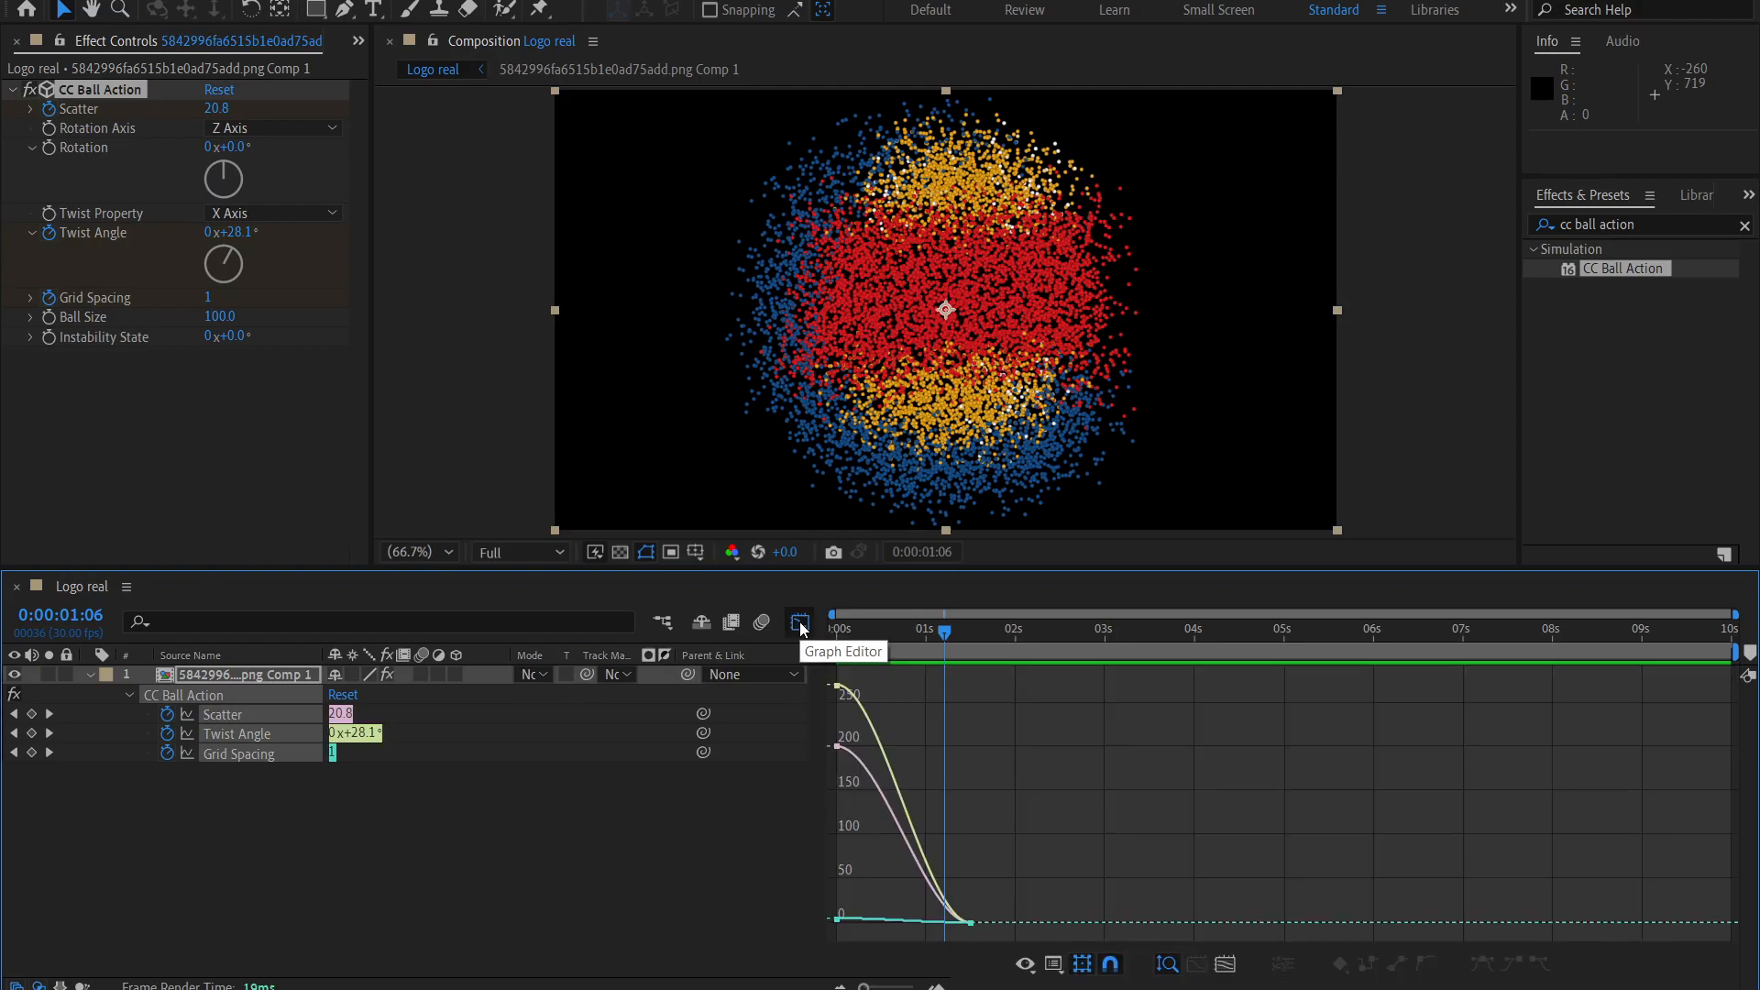
{"action": "left_click", "coordinate": [1053, 968]}
{"action": "left_click_drag", "start_coordinate": [949, 933], "coordinate": [932, 943]}
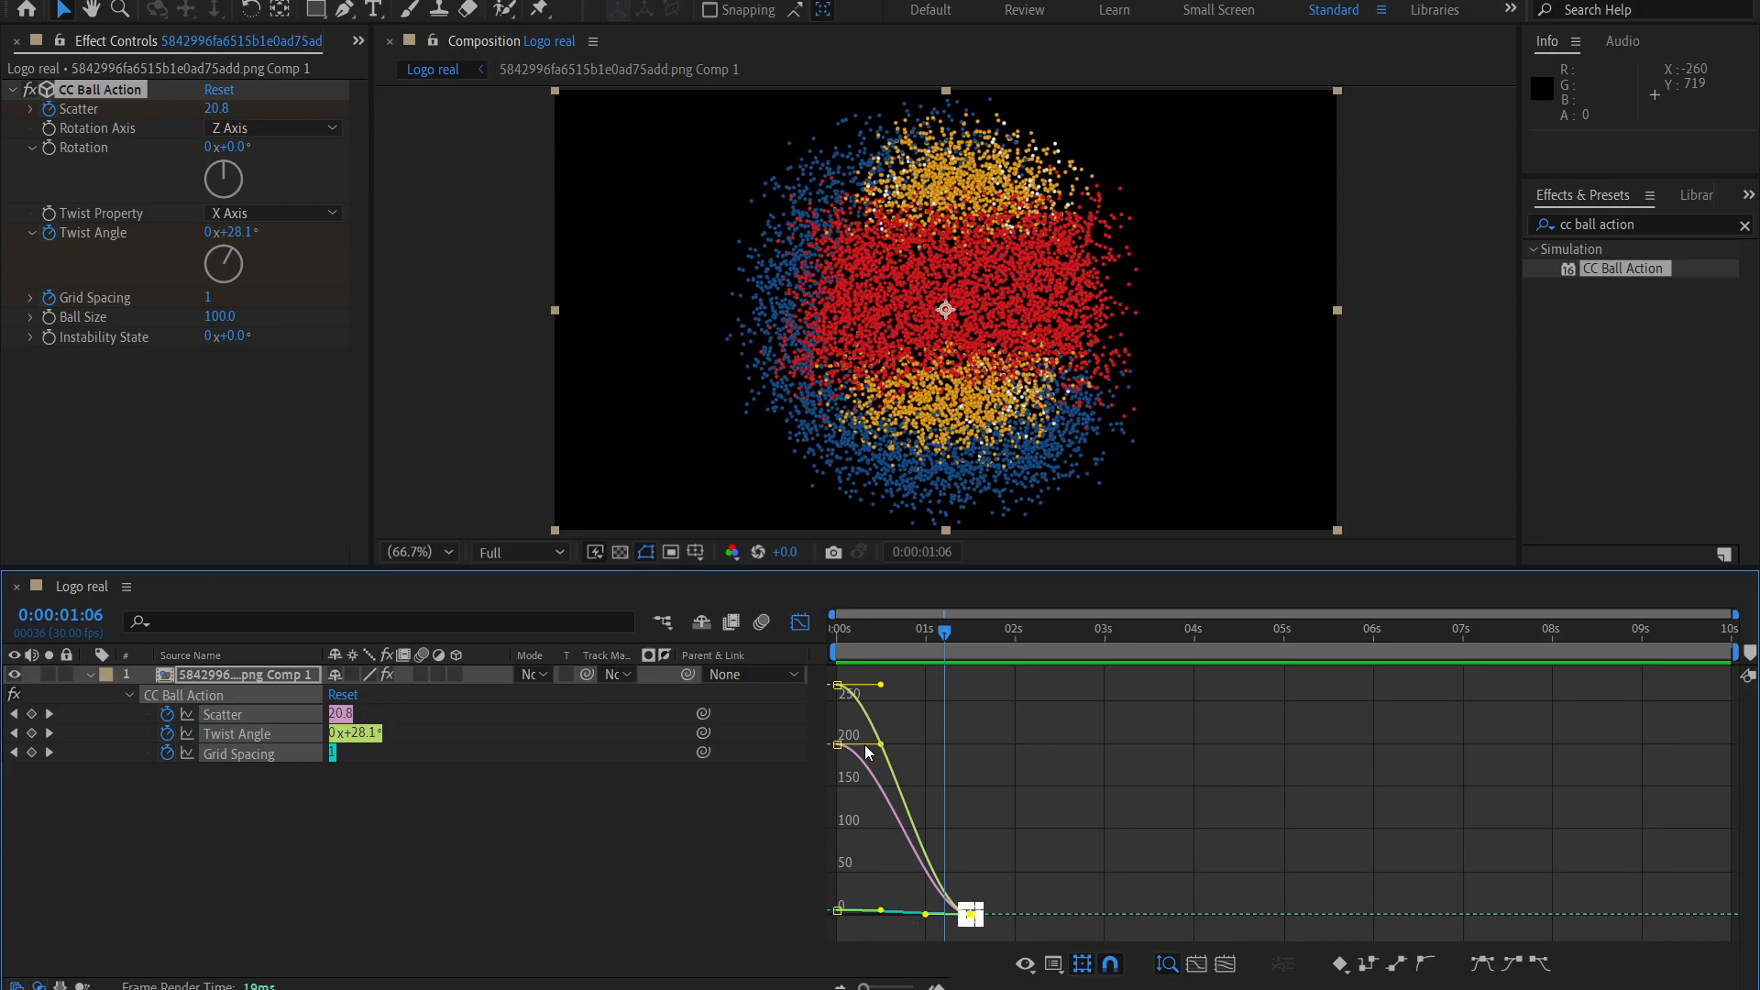
{"action": "left_click_drag", "start_coordinate": [1019, 846], "coordinate": [944, 932]}
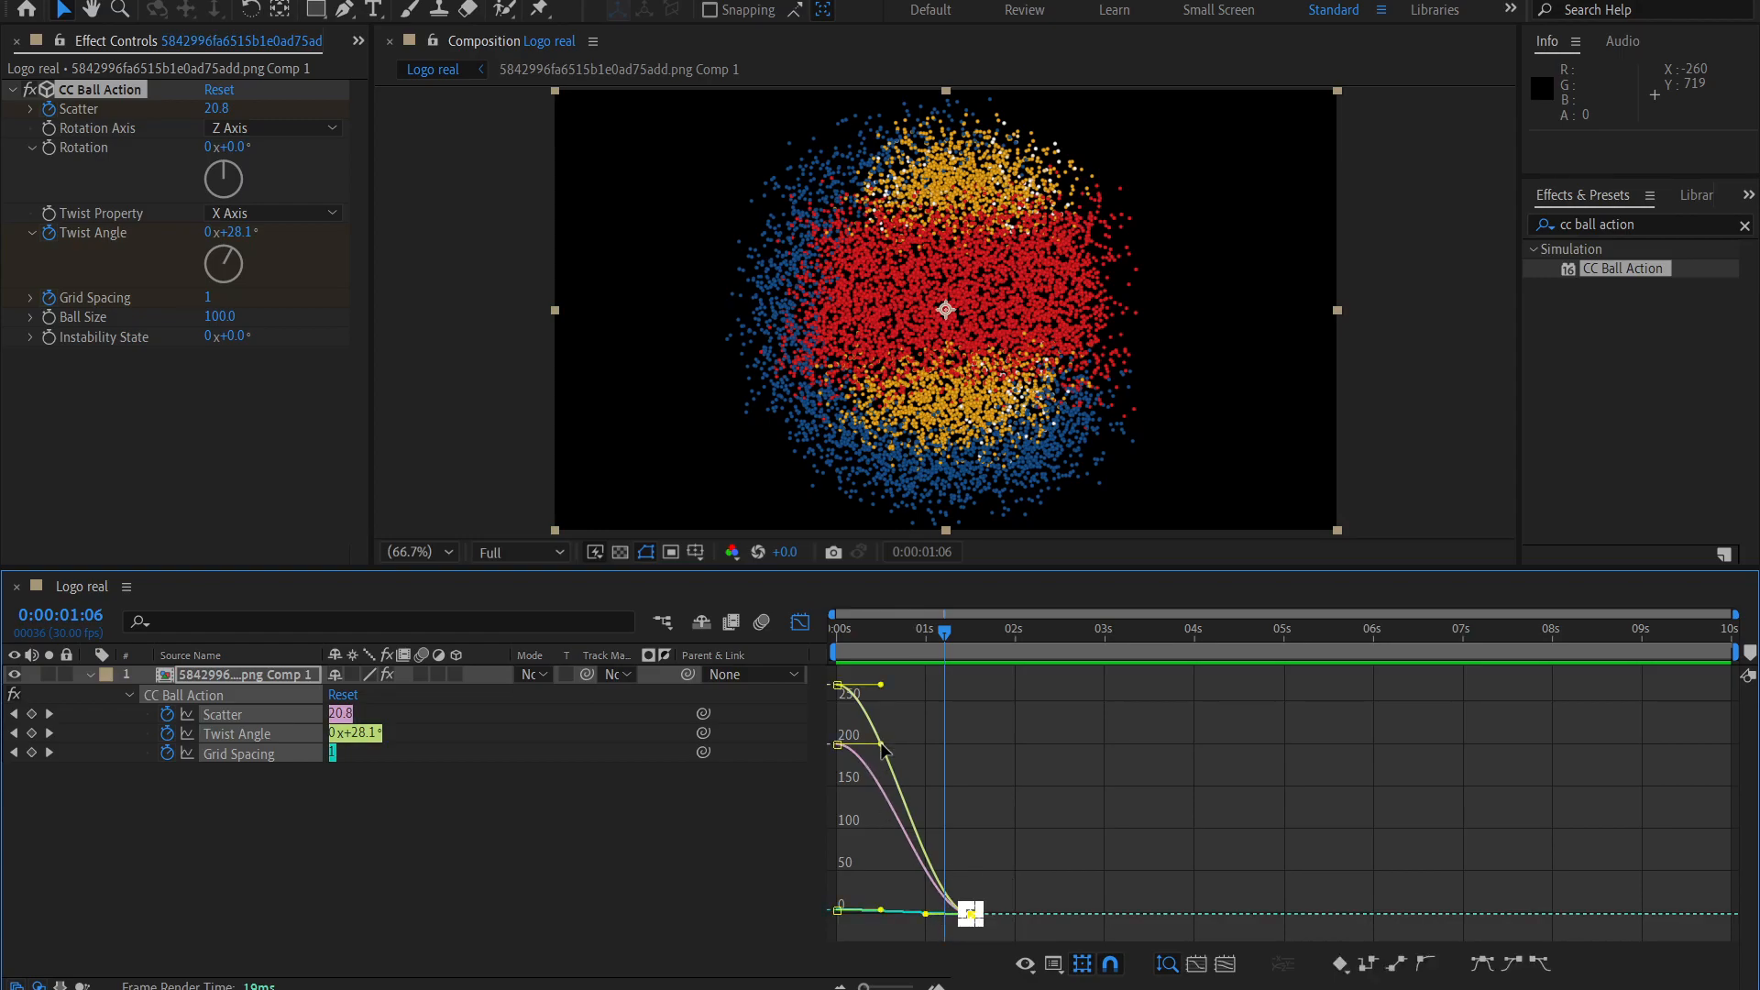
Lengthen the outgoing handles of the first Scatter and Twist Angle keyframes to just before the 0:00:01:06 playhead.
{"action": "left_click_drag", "start_coordinate": [883, 746], "coordinate": [938, 746]}
{"action": "left_click", "coordinate": [838, 686]}
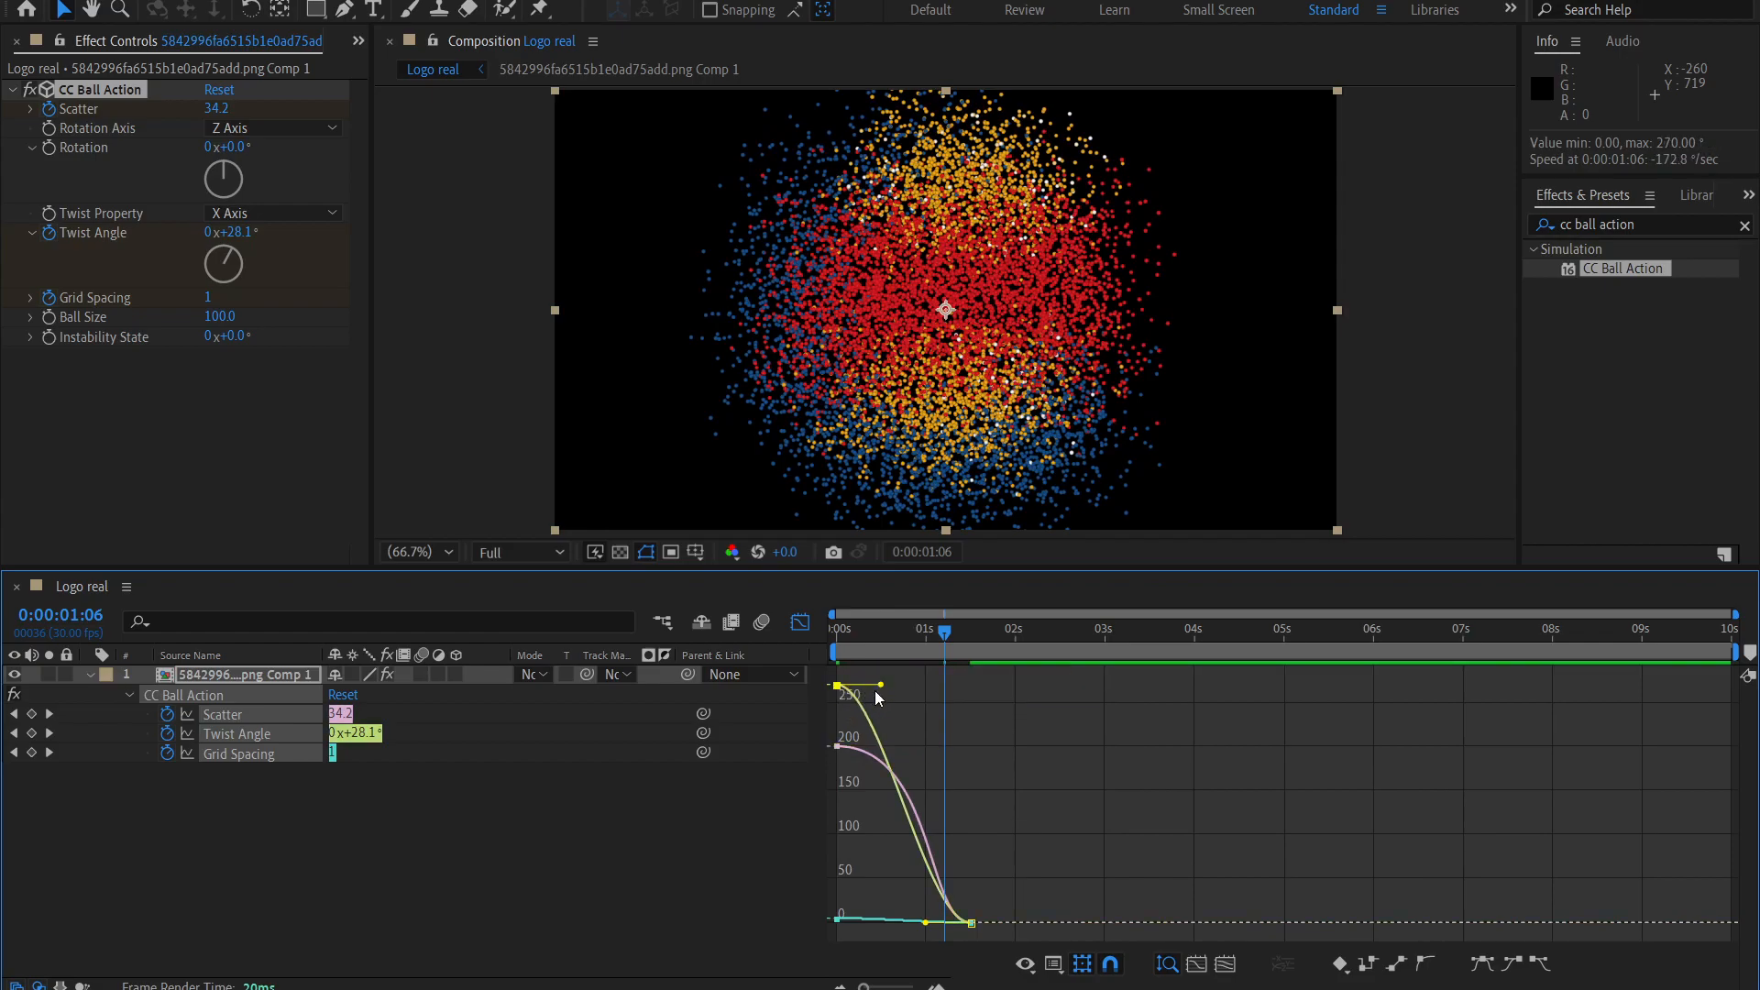
{"action": "left_click_drag", "start_coordinate": [880, 686], "coordinate": [934, 687]}
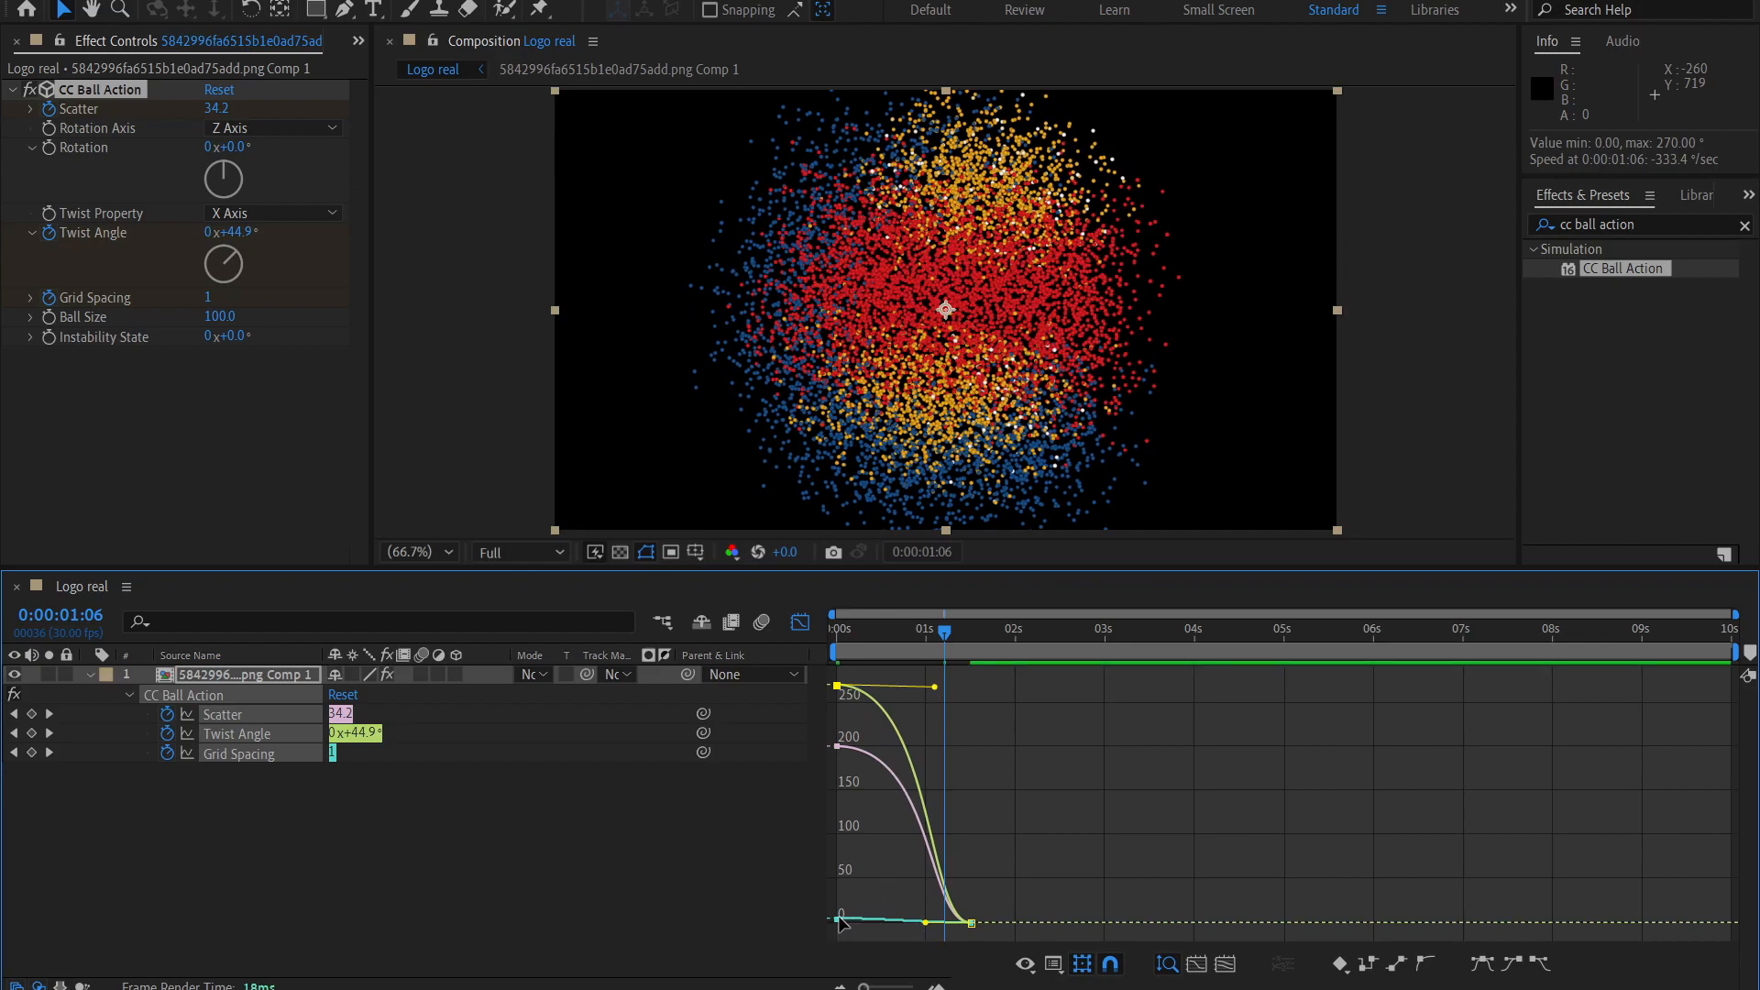
{"action": "left_click_drag", "start_coordinate": [868, 780], "coordinate": [806, 658]}
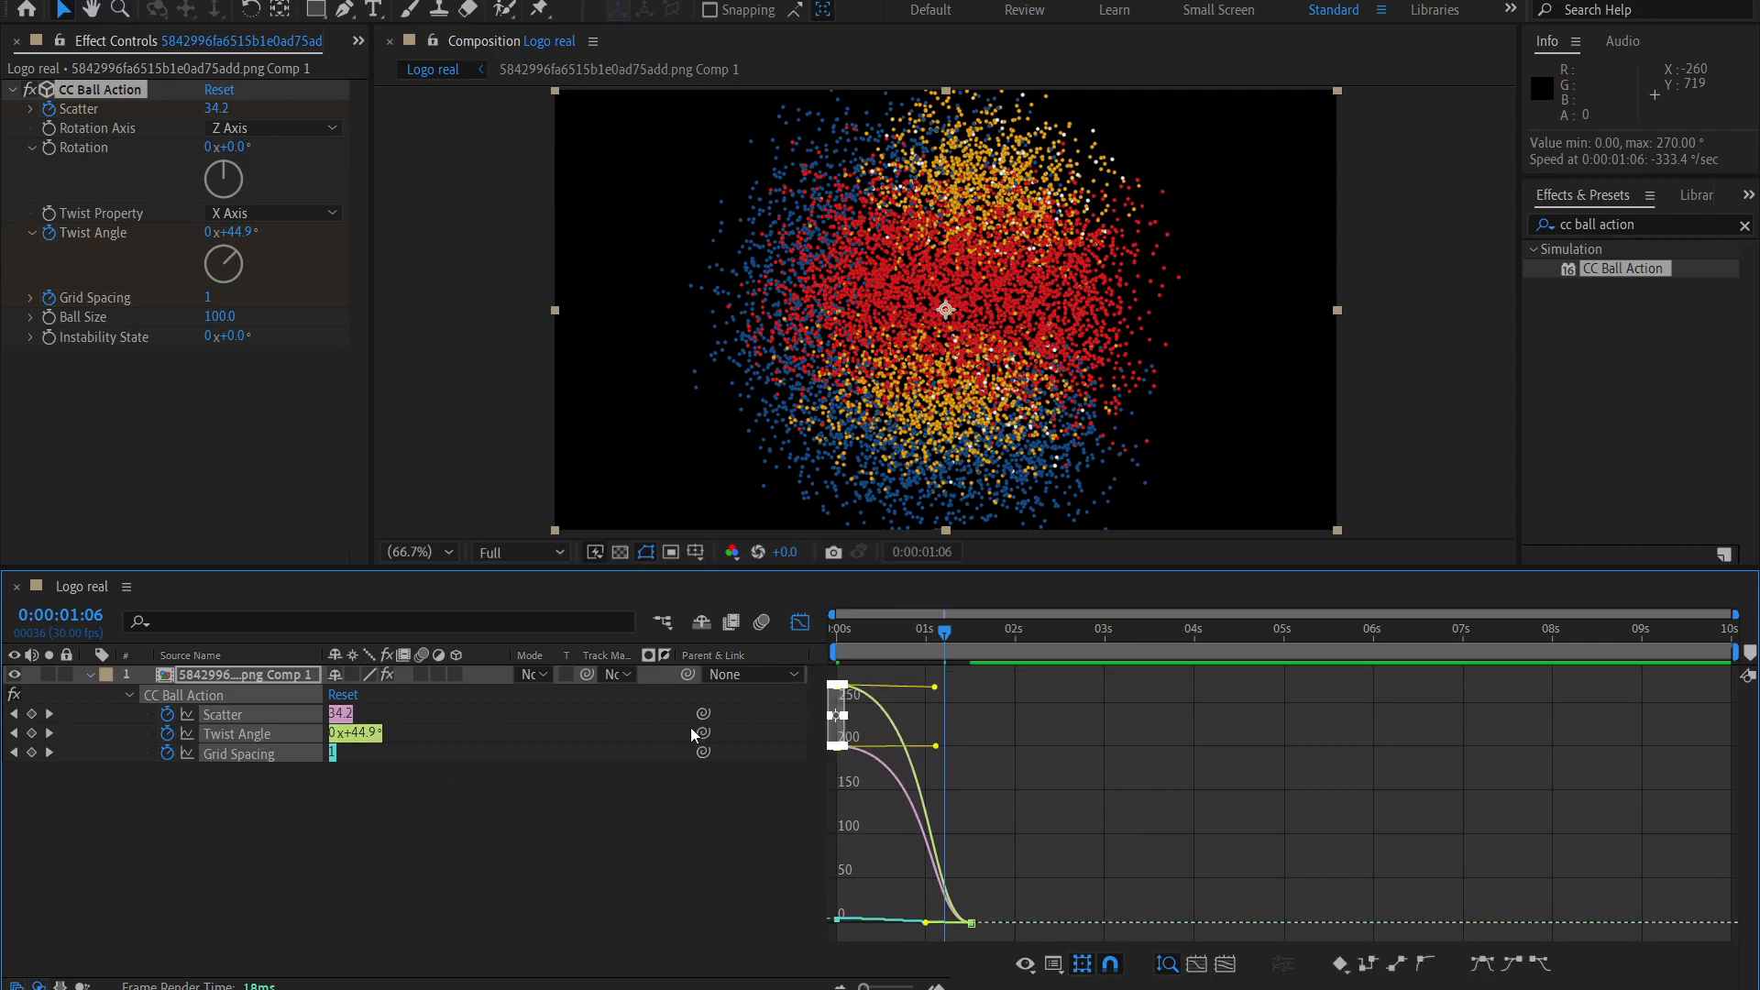
{"action": "left_click", "coordinate": [891, 684]}
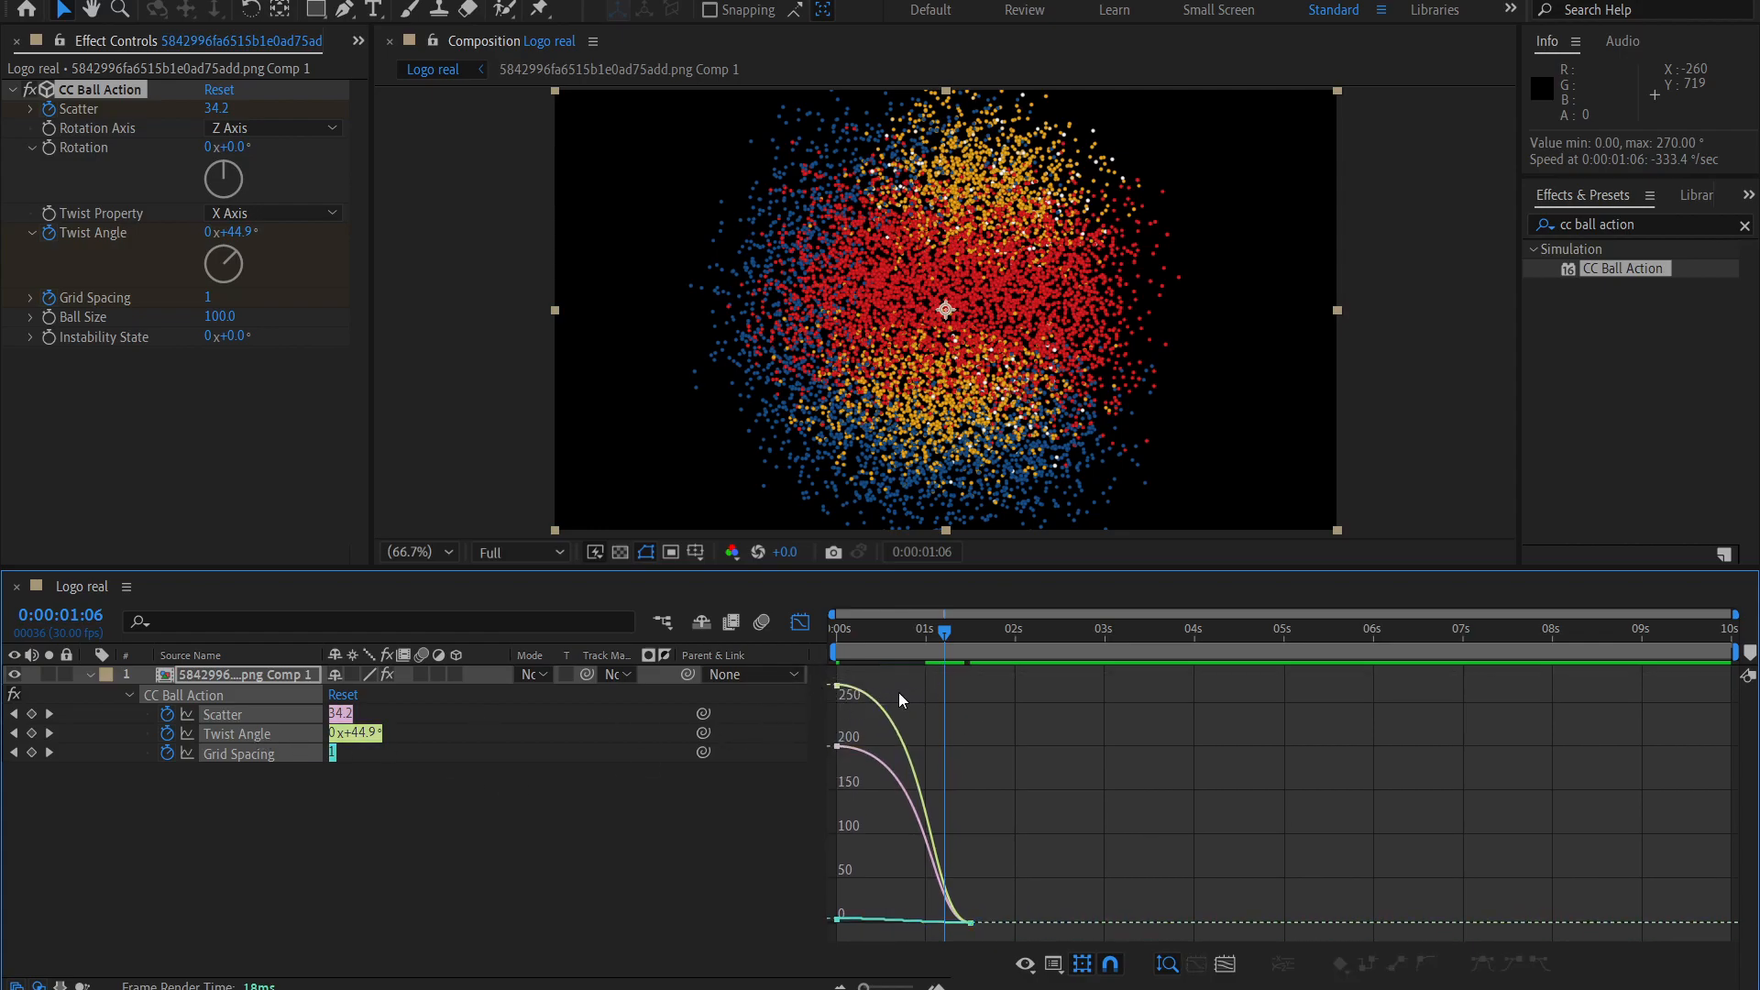
Extend the starting handles of Twist Angle and Scatter slightly past the 0:00:01:06 playhead and close the Graph Editor.
{"action": "left_click", "coordinate": [837, 686]}
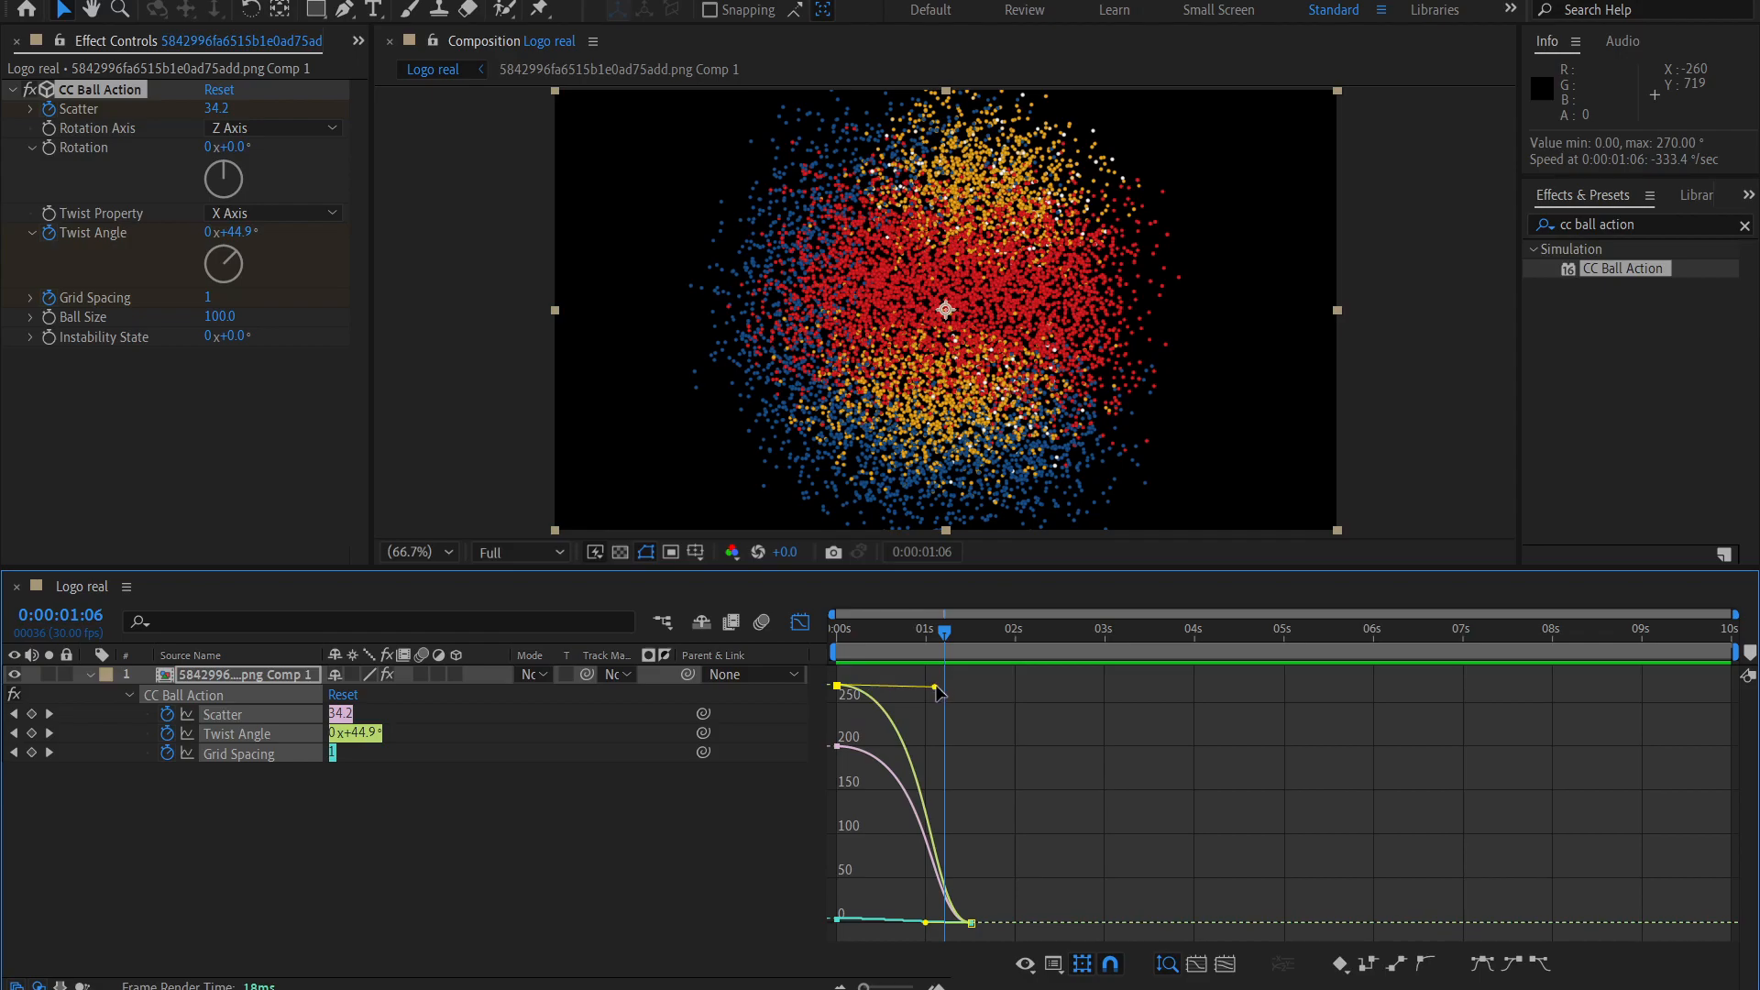
{"action": "left_click_drag", "start_coordinate": [935, 687], "coordinate": [954, 684]}
{"action": "left_click_drag", "start_coordinate": [850, 735], "coordinate": [825, 769]}
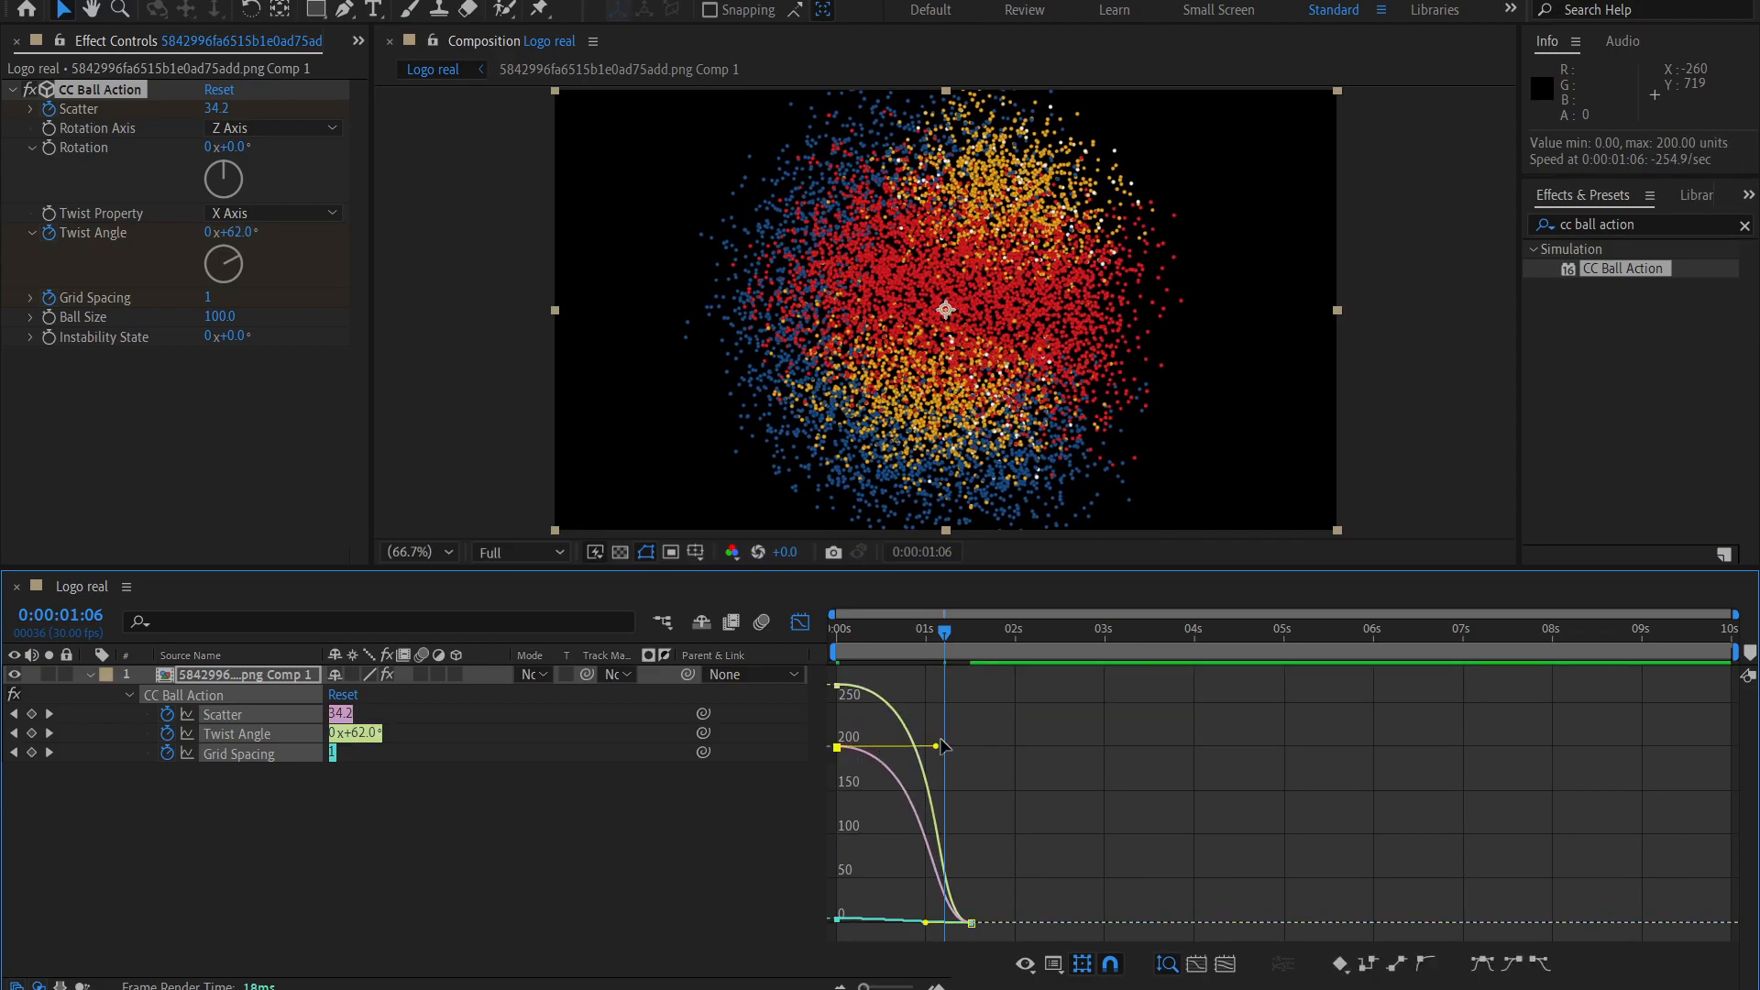
{"action": "left_click_drag", "start_coordinate": [942, 743], "coordinate": [953, 733]}
{"action": "left_click", "coordinate": [798, 622]}
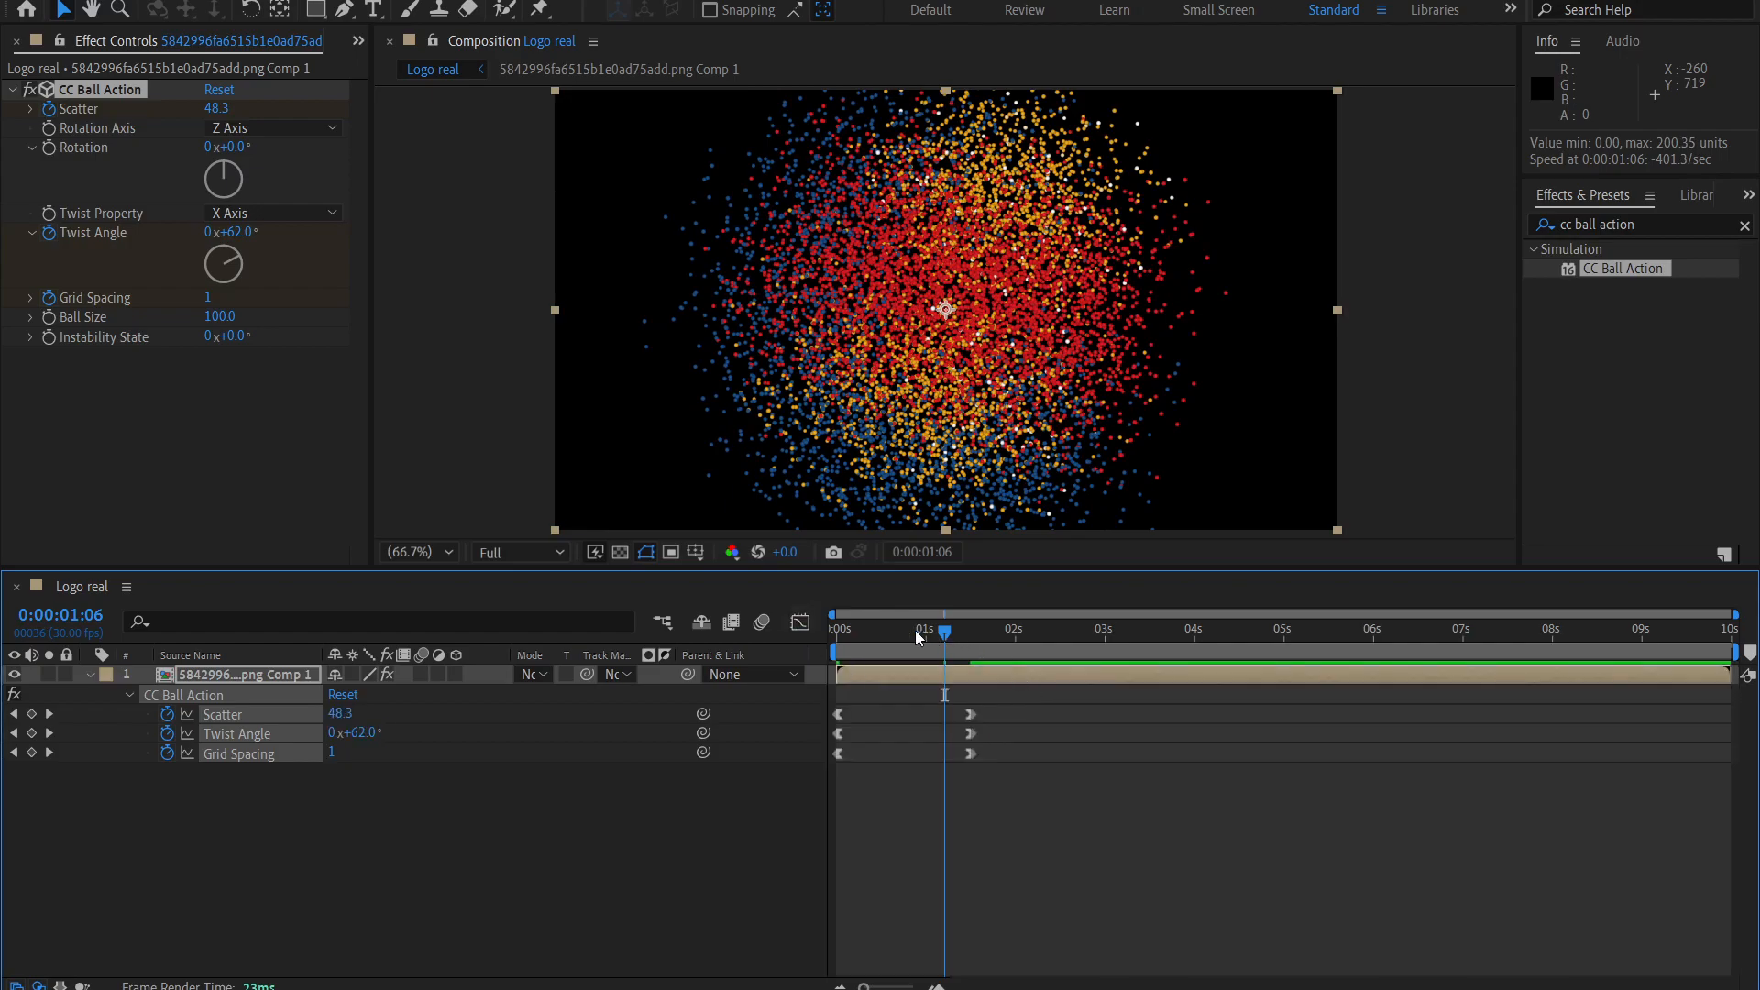
Play the animation from 0:00:00:00 to check the new easing.
{"action": "left_click_drag", "start_coordinate": [924, 630], "coordinate": [833, 631]}
{"action": "key", "text": "space"}
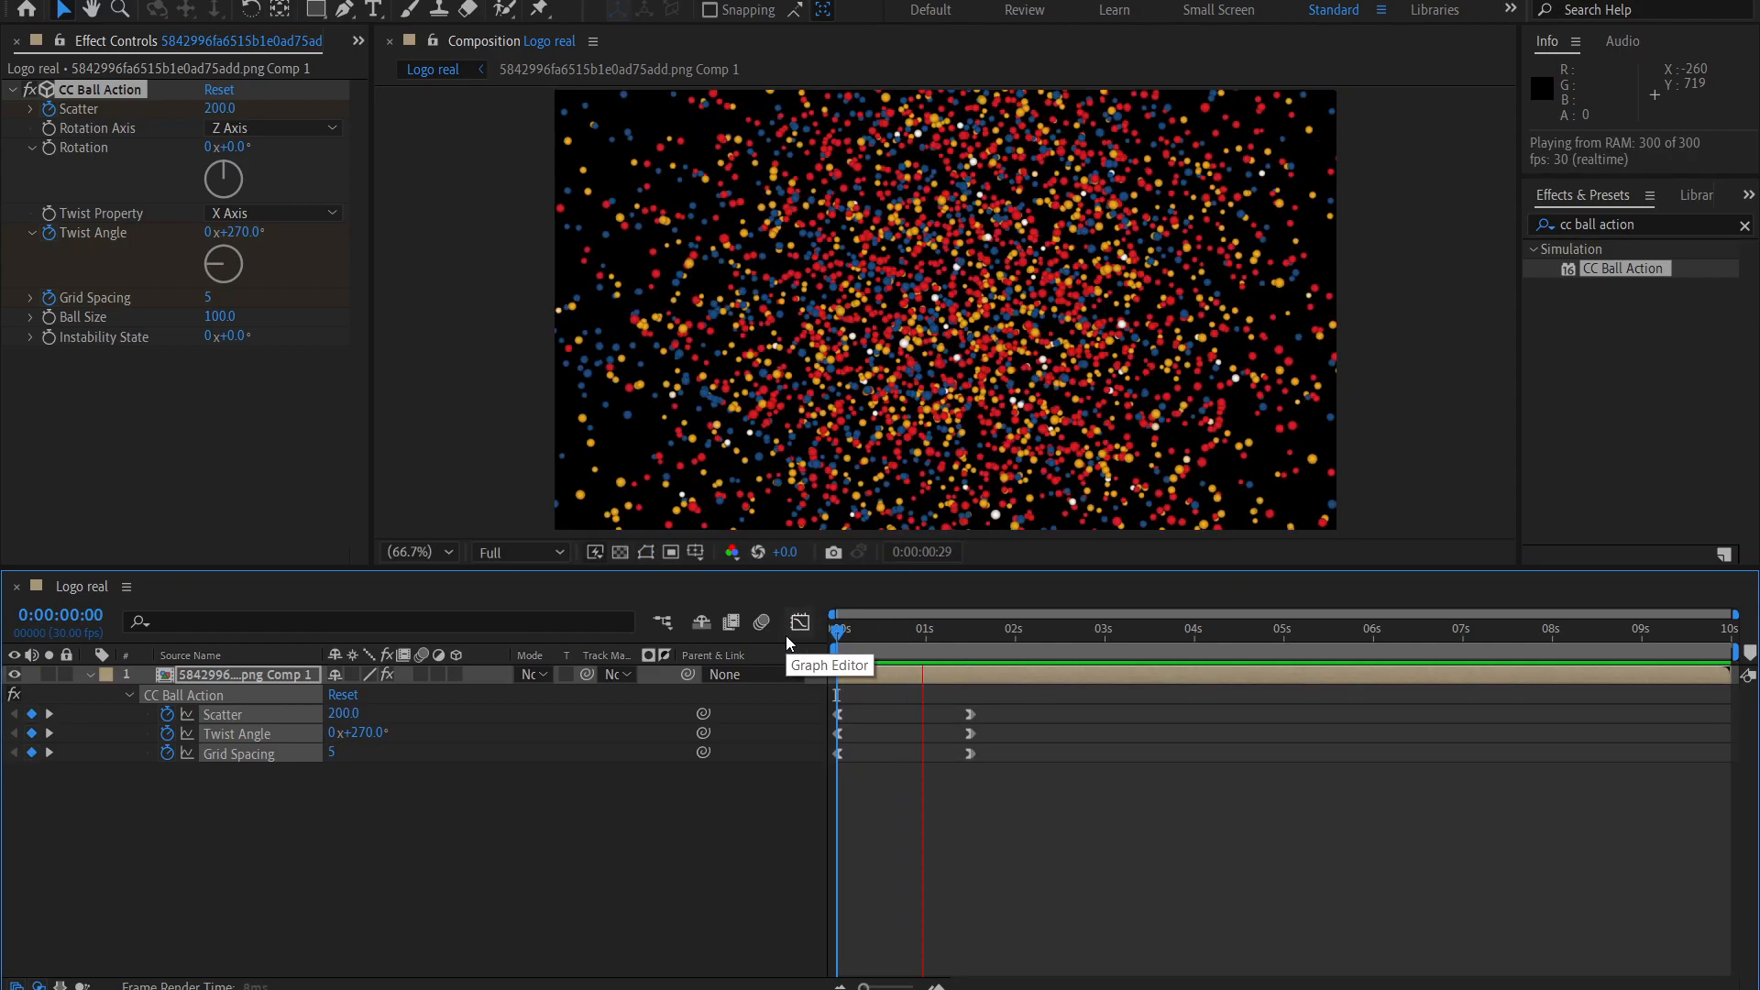
{"action": "key", "text": "space"}
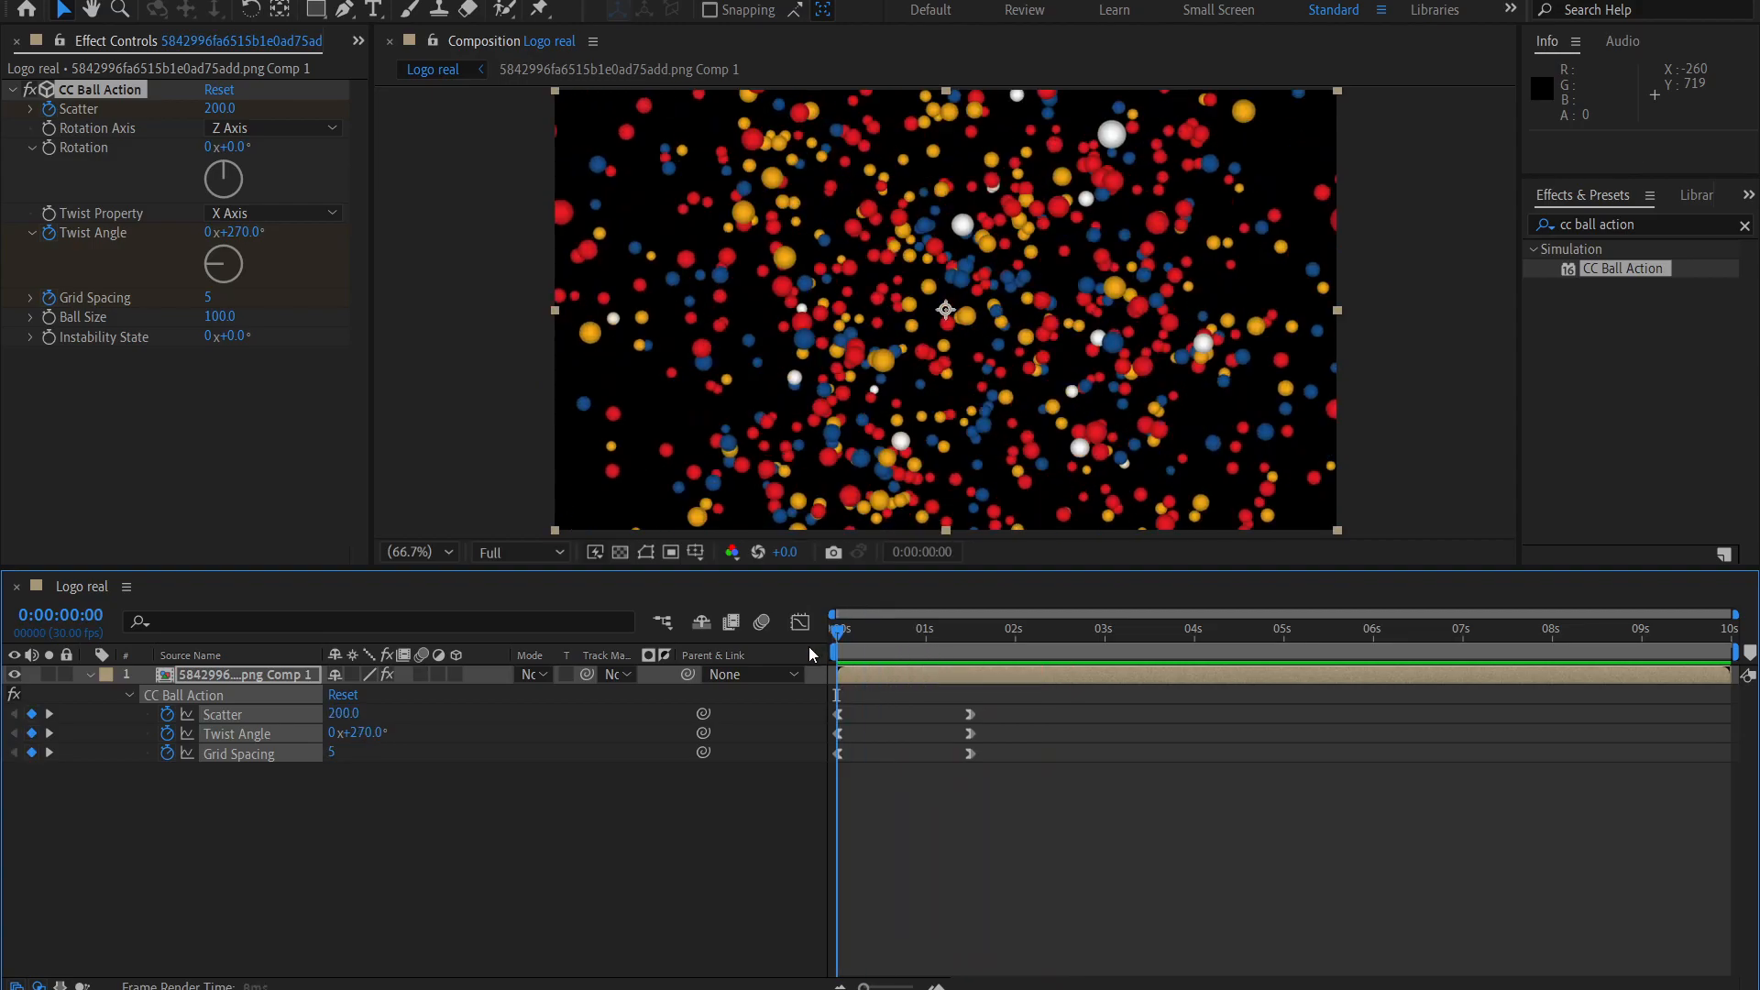
Move the first Grid Spacing keyframe to 0:00:00:23, scrub through the animation and return to 0:00:00:00.
{"action": "left_click_drag", "start_coordinate": [845, 646], "coordinate": [899, 652]}
{"action": "double_click", "coordinate": [847, 639]}
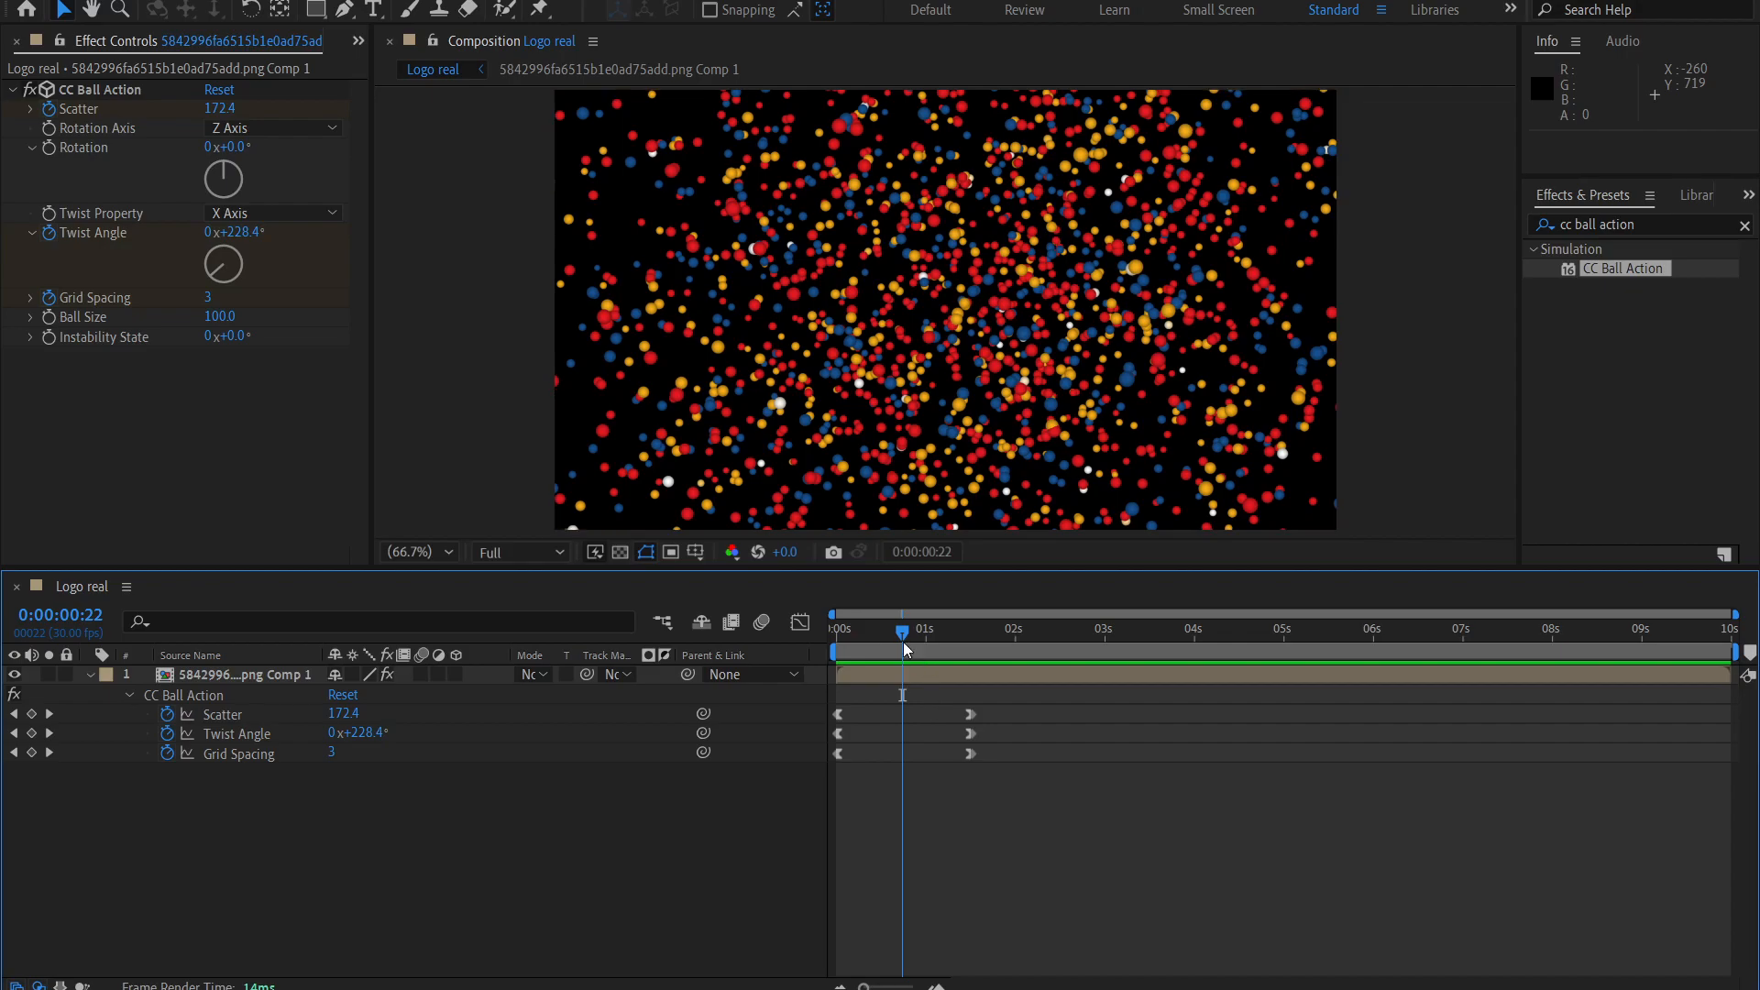
{"action": "left_click", "coordinate": [240, 759]}
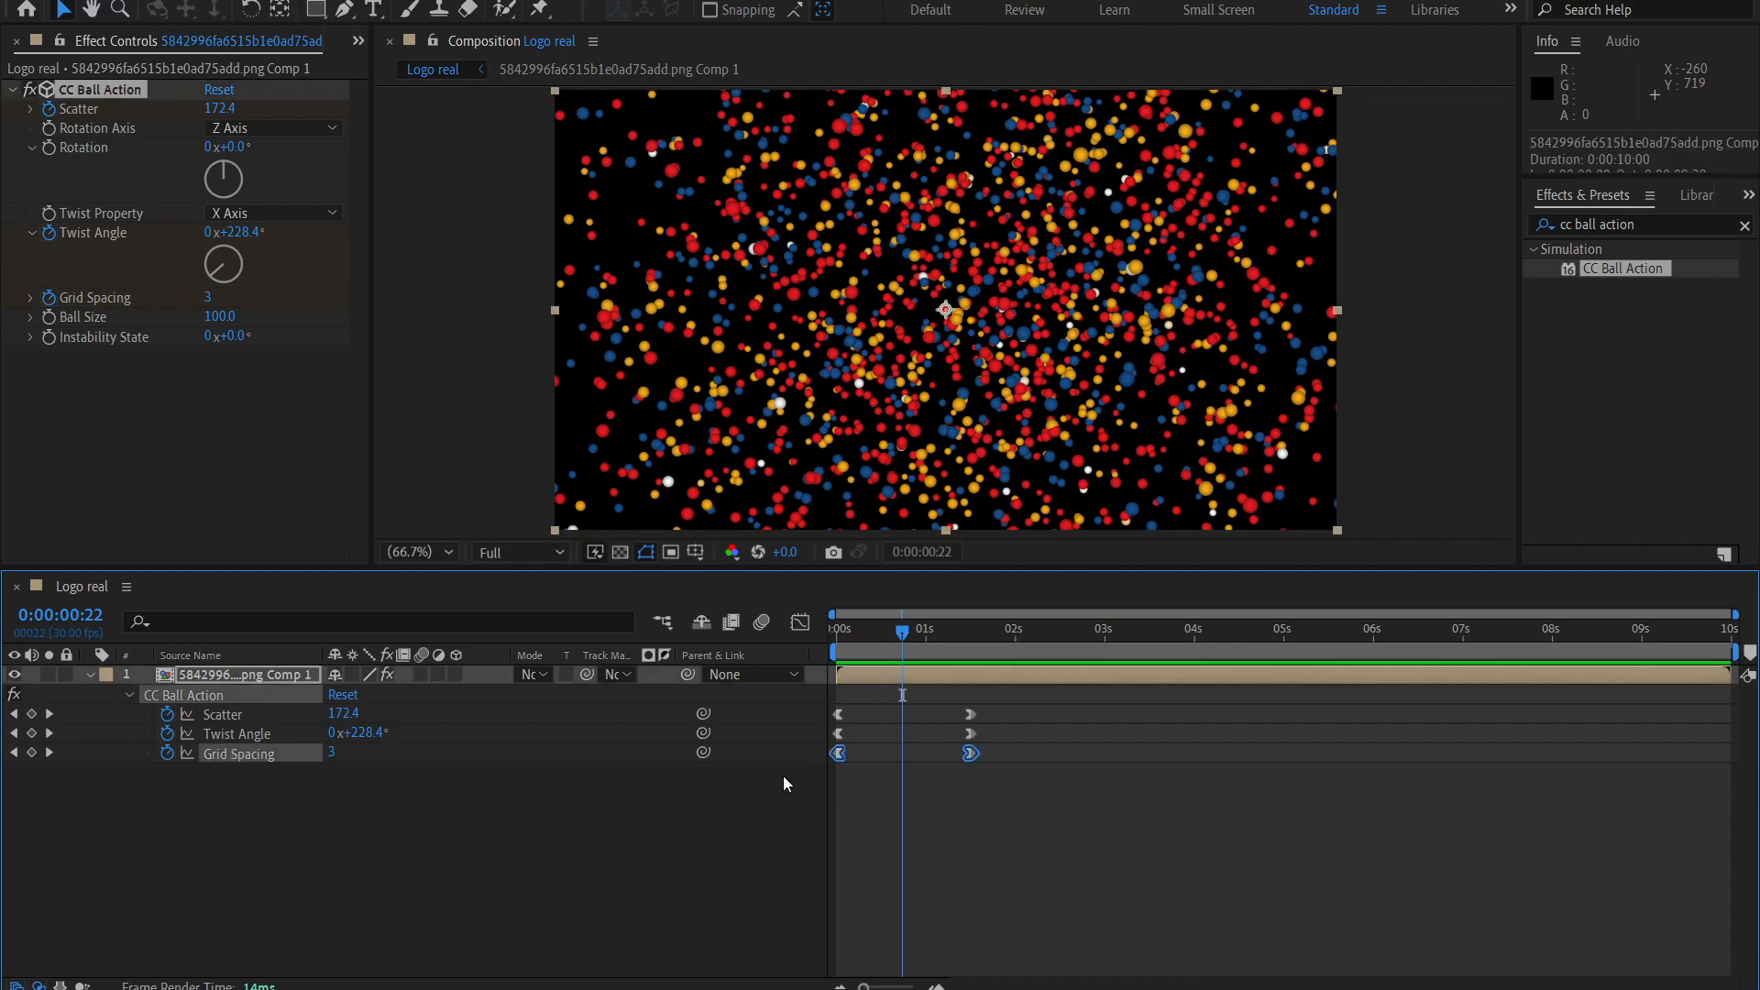
{"action": "left_click", "coordinate": [844, 755]}
{"action": "left_click_drag", "start_coordinate": [837, 753], "coordinate": [902, 757]}
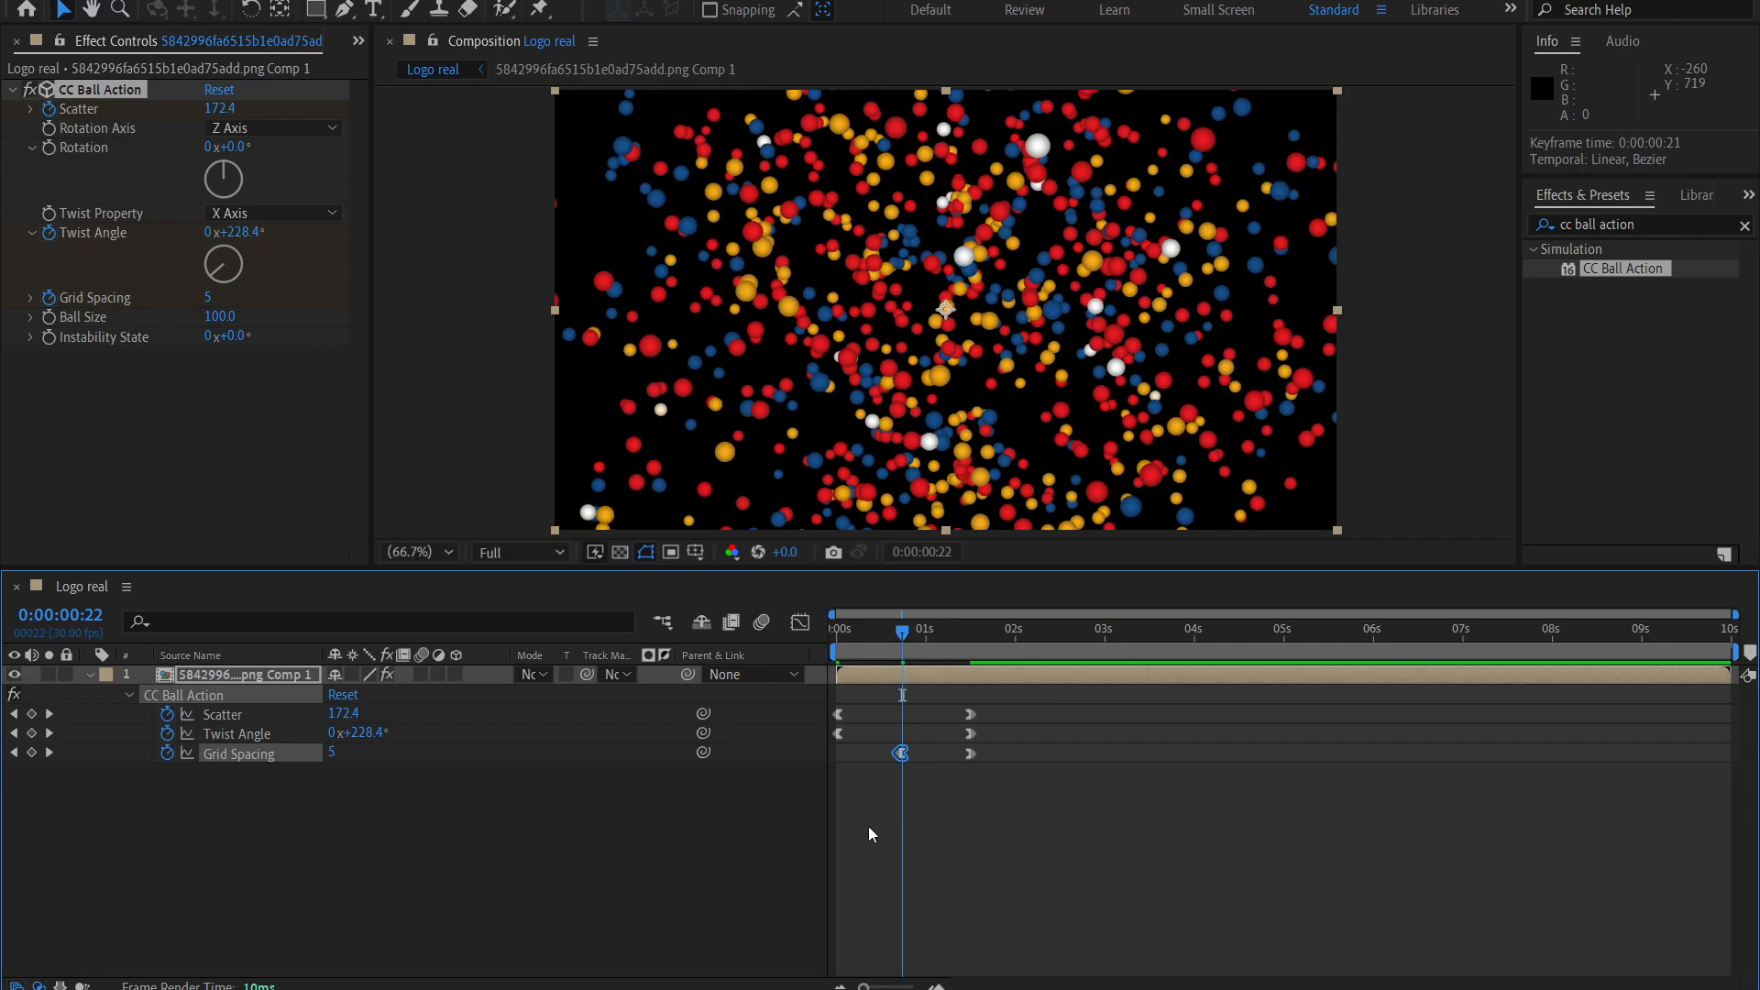
{"action": "left_click_drag", "start_coordinate": [906, 627], "coordinate": [906, 759]}
{"action": "left_click", "coordinate": [894, 751]}
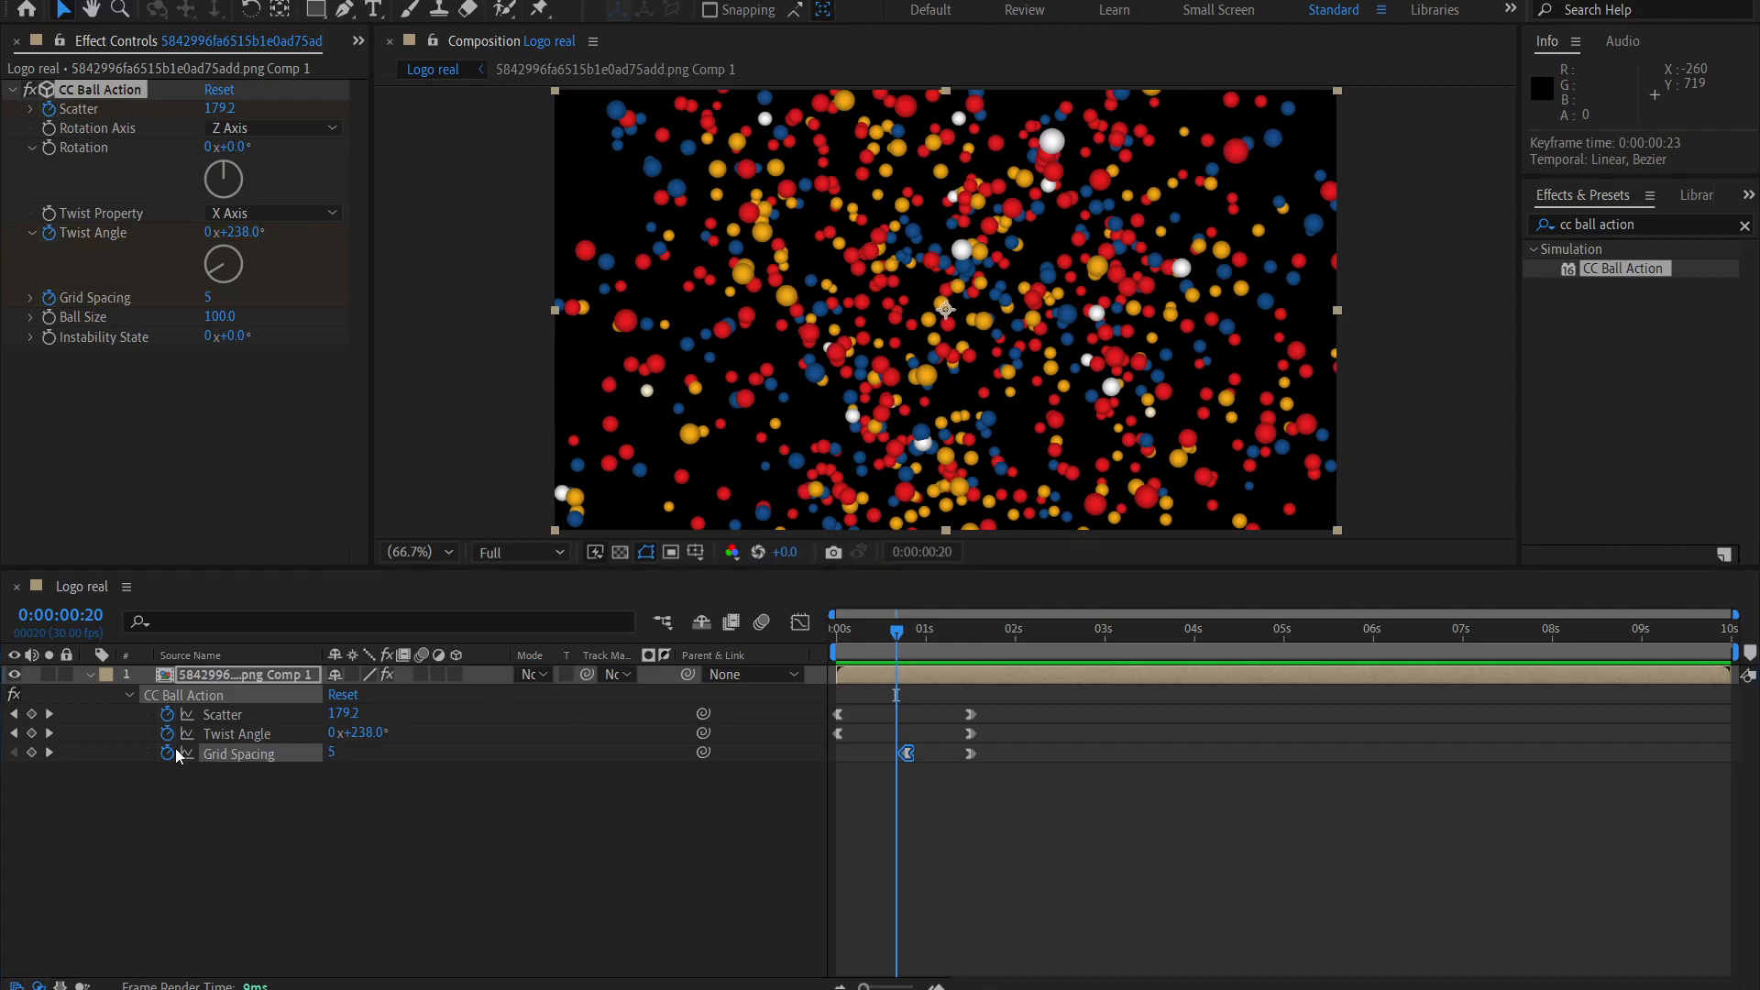
{"action": "left_click_drag", "start_coordinate": [839, 633], "coordinate": [974, 653]}
{"action": "key", "text": "Home"}
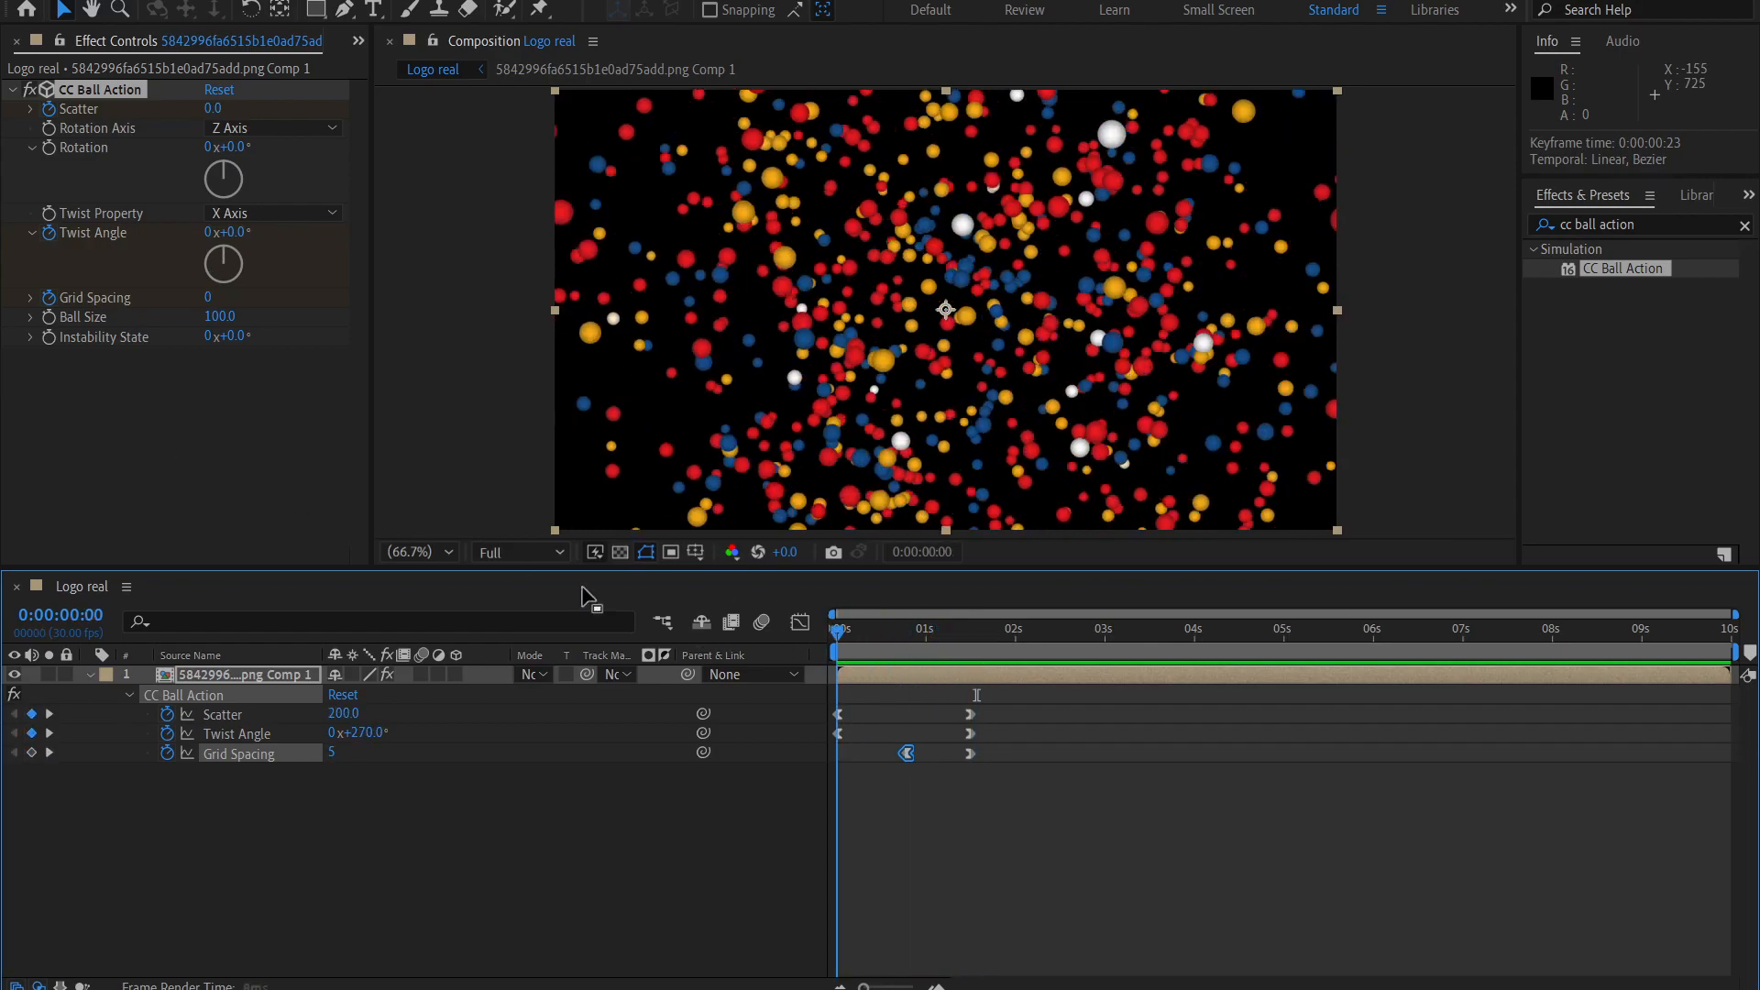
Add the expression wiggle(0.5,200) to the Instability State property of CC Ball Action.
{"action": "left_click", "coordinate": [101, 398]}
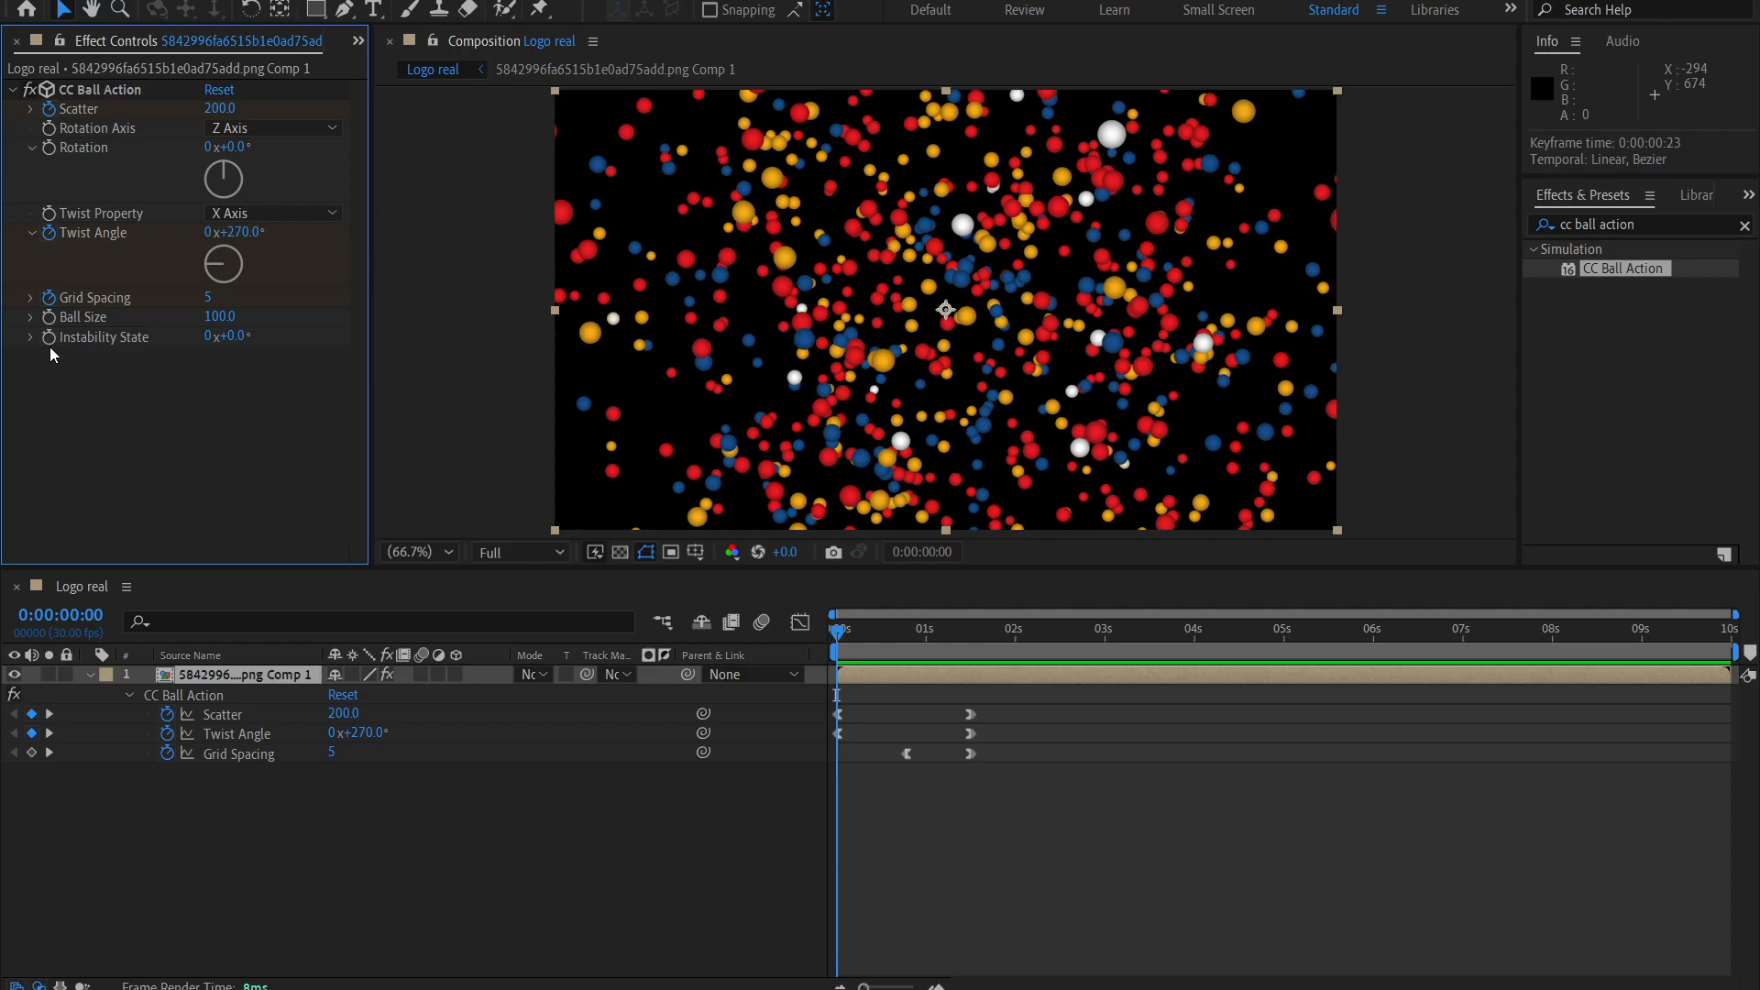
{"action": "left_click", "coordinate": [49, 337], "text": "alt"}
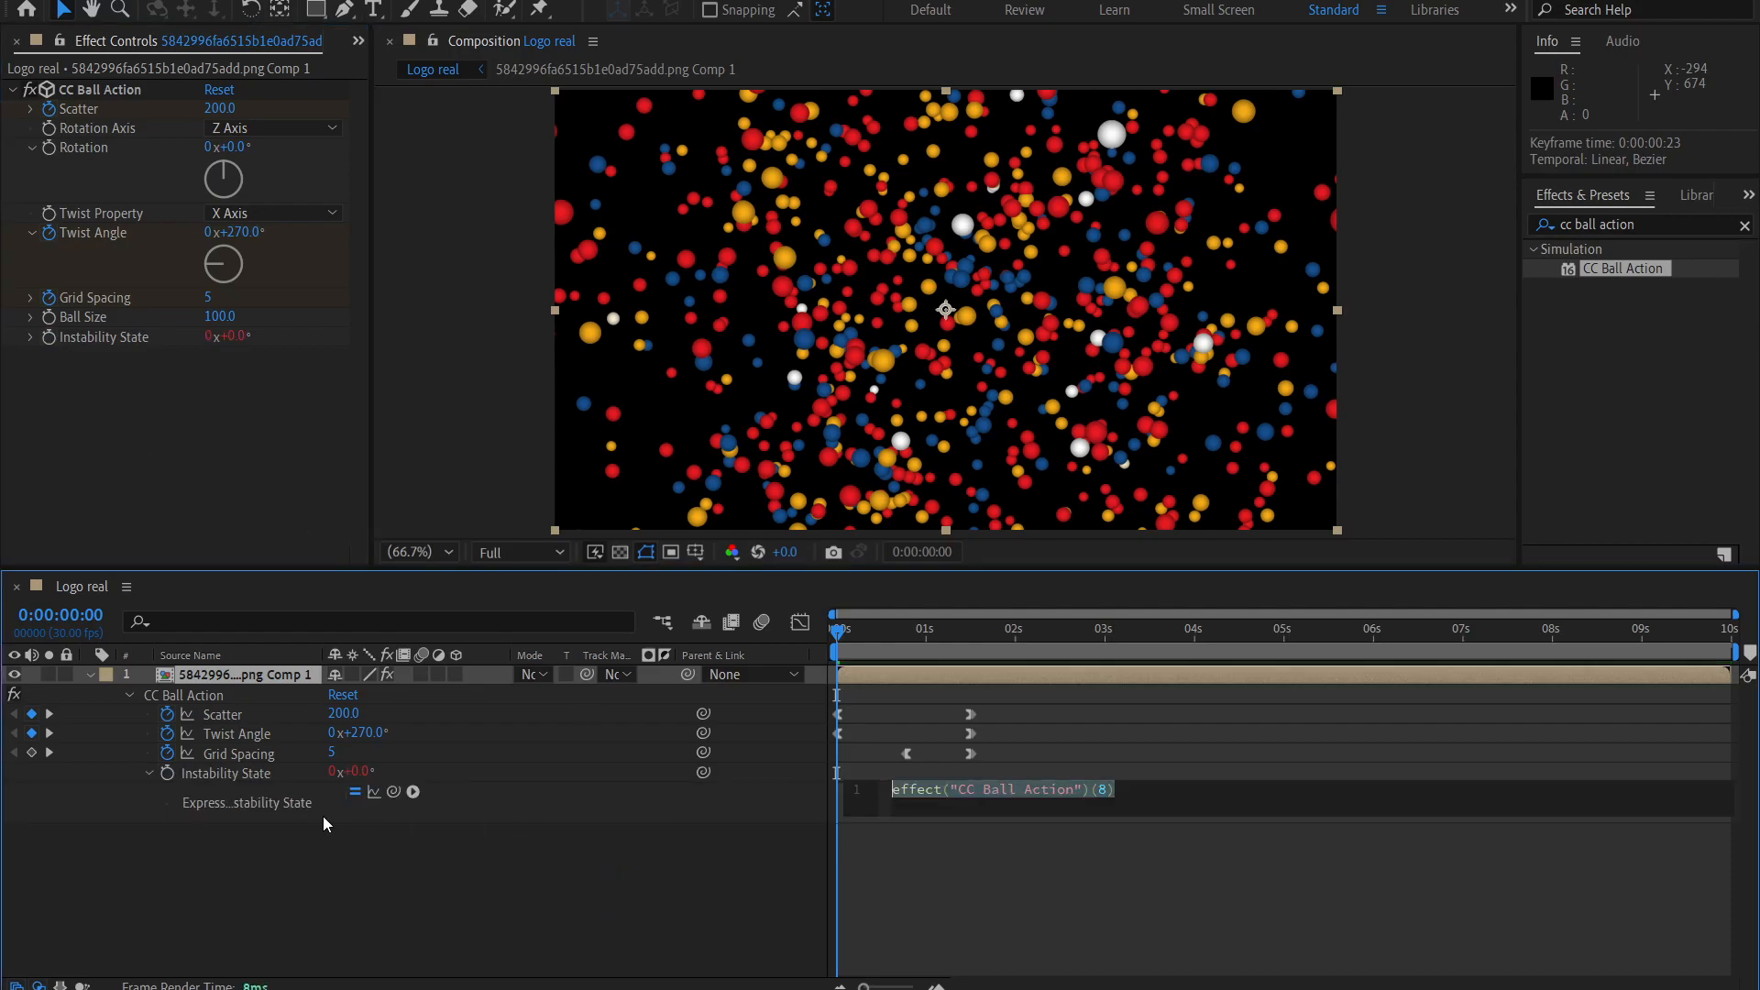
{"action": "type", "text": "wi"}
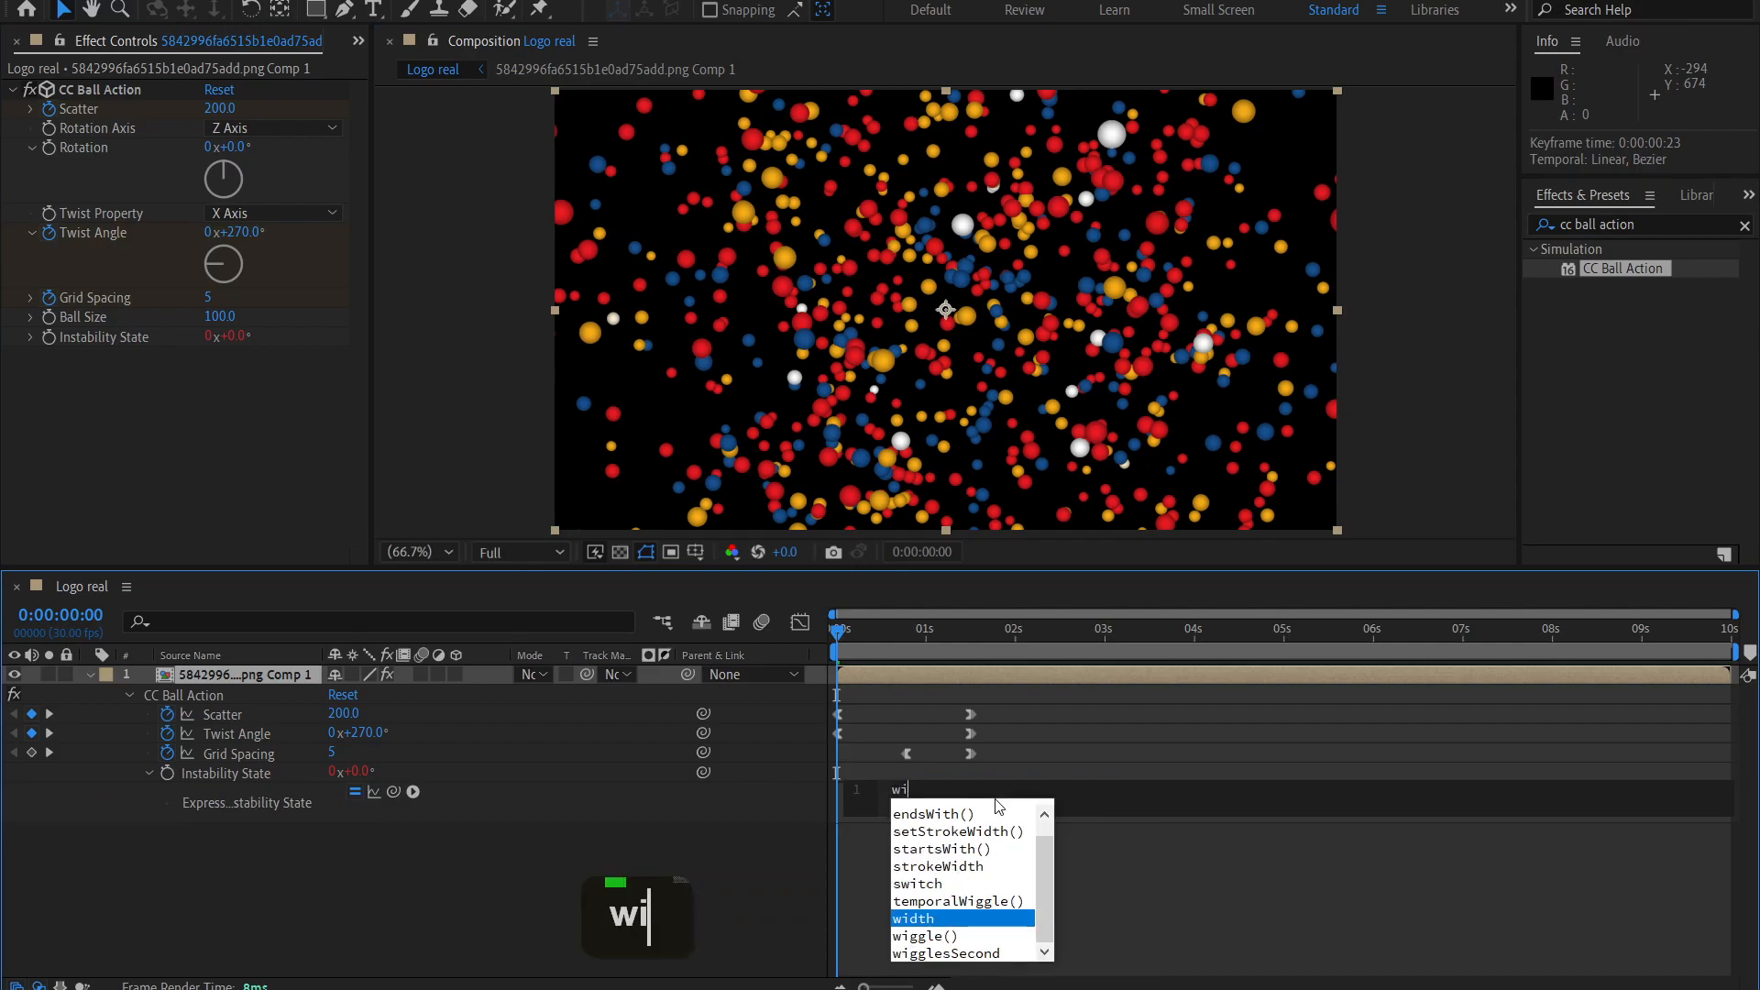
{"action": "type", "text": "ggle"}
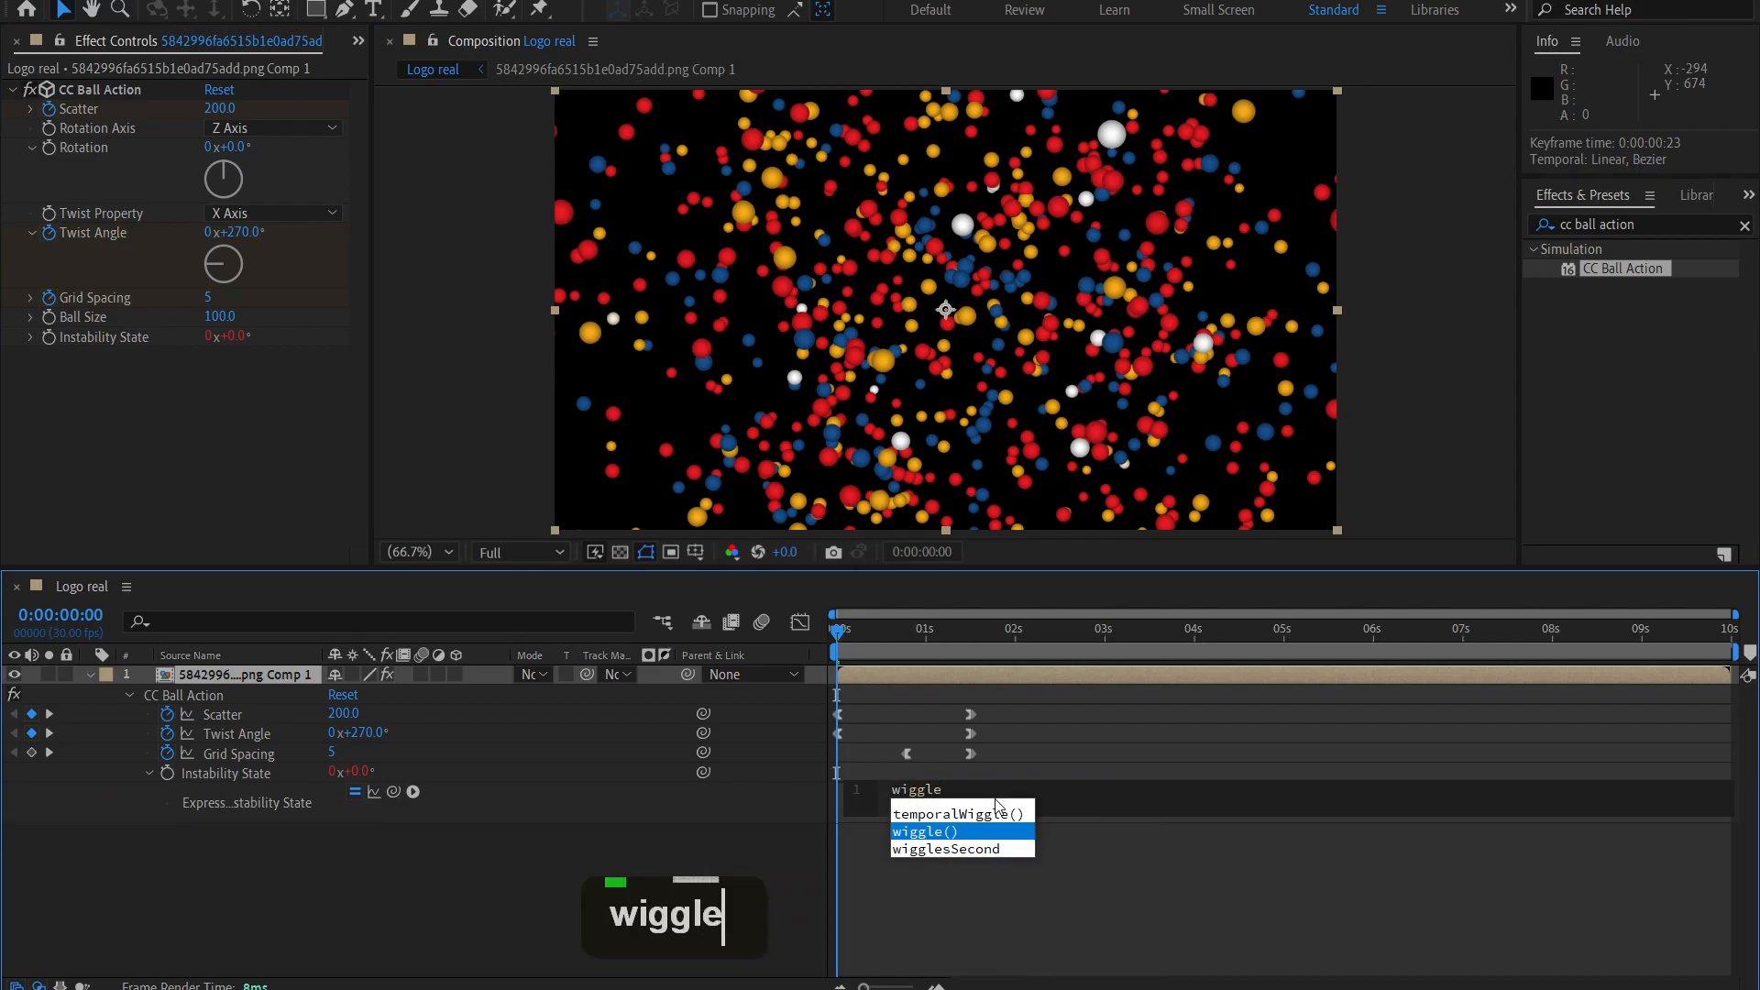
{"action": "double_click", "coordinate": [931, 834]}
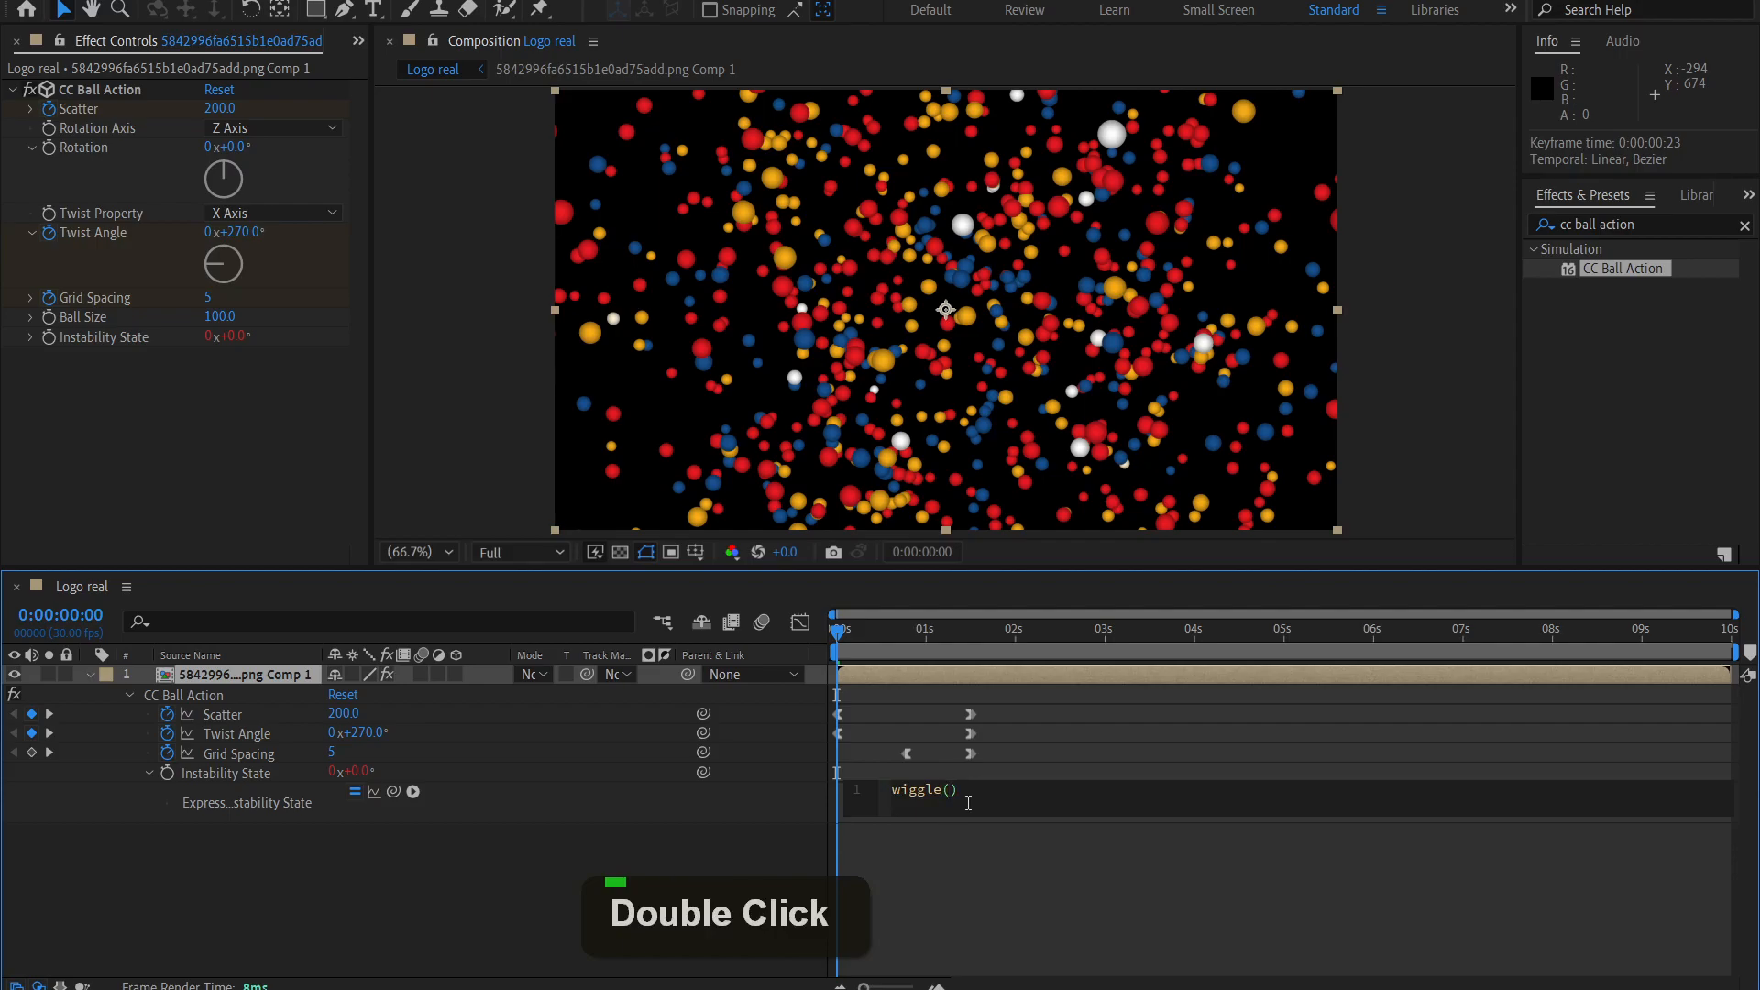
{"action": "type", "text": "0.5"}
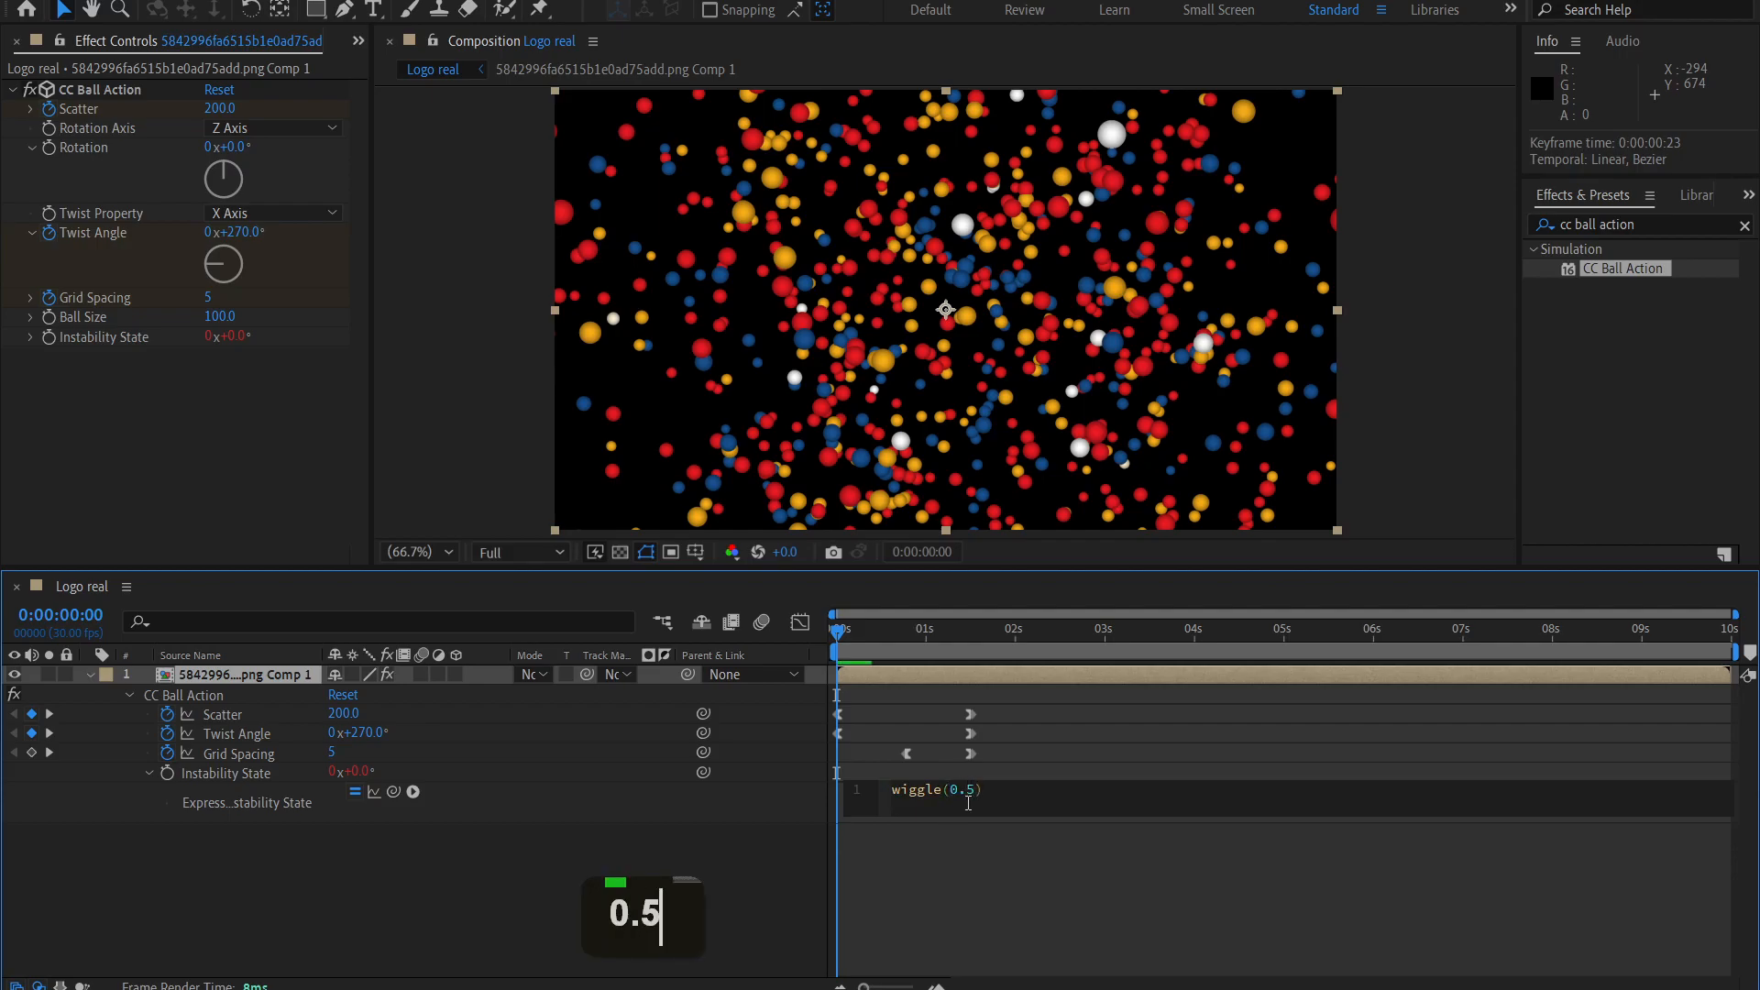
{"action": "type", "text": ",200"}
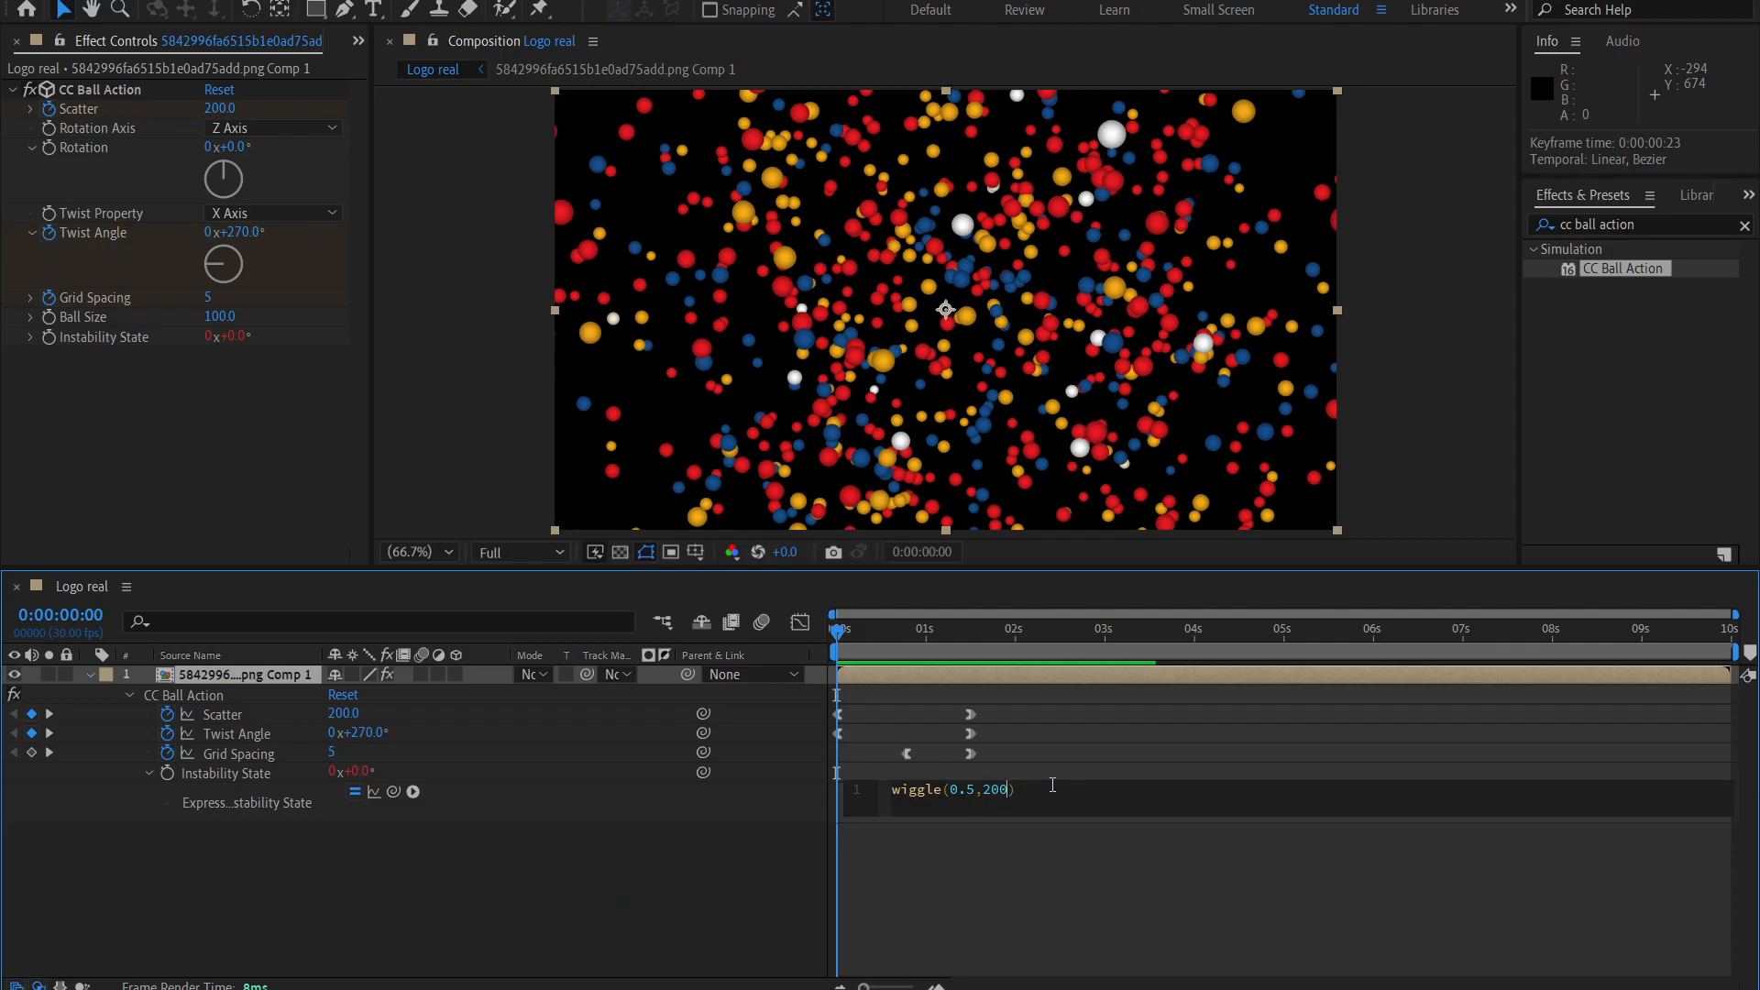
{"action": "left_click", "coordinate": [1016, 860]}
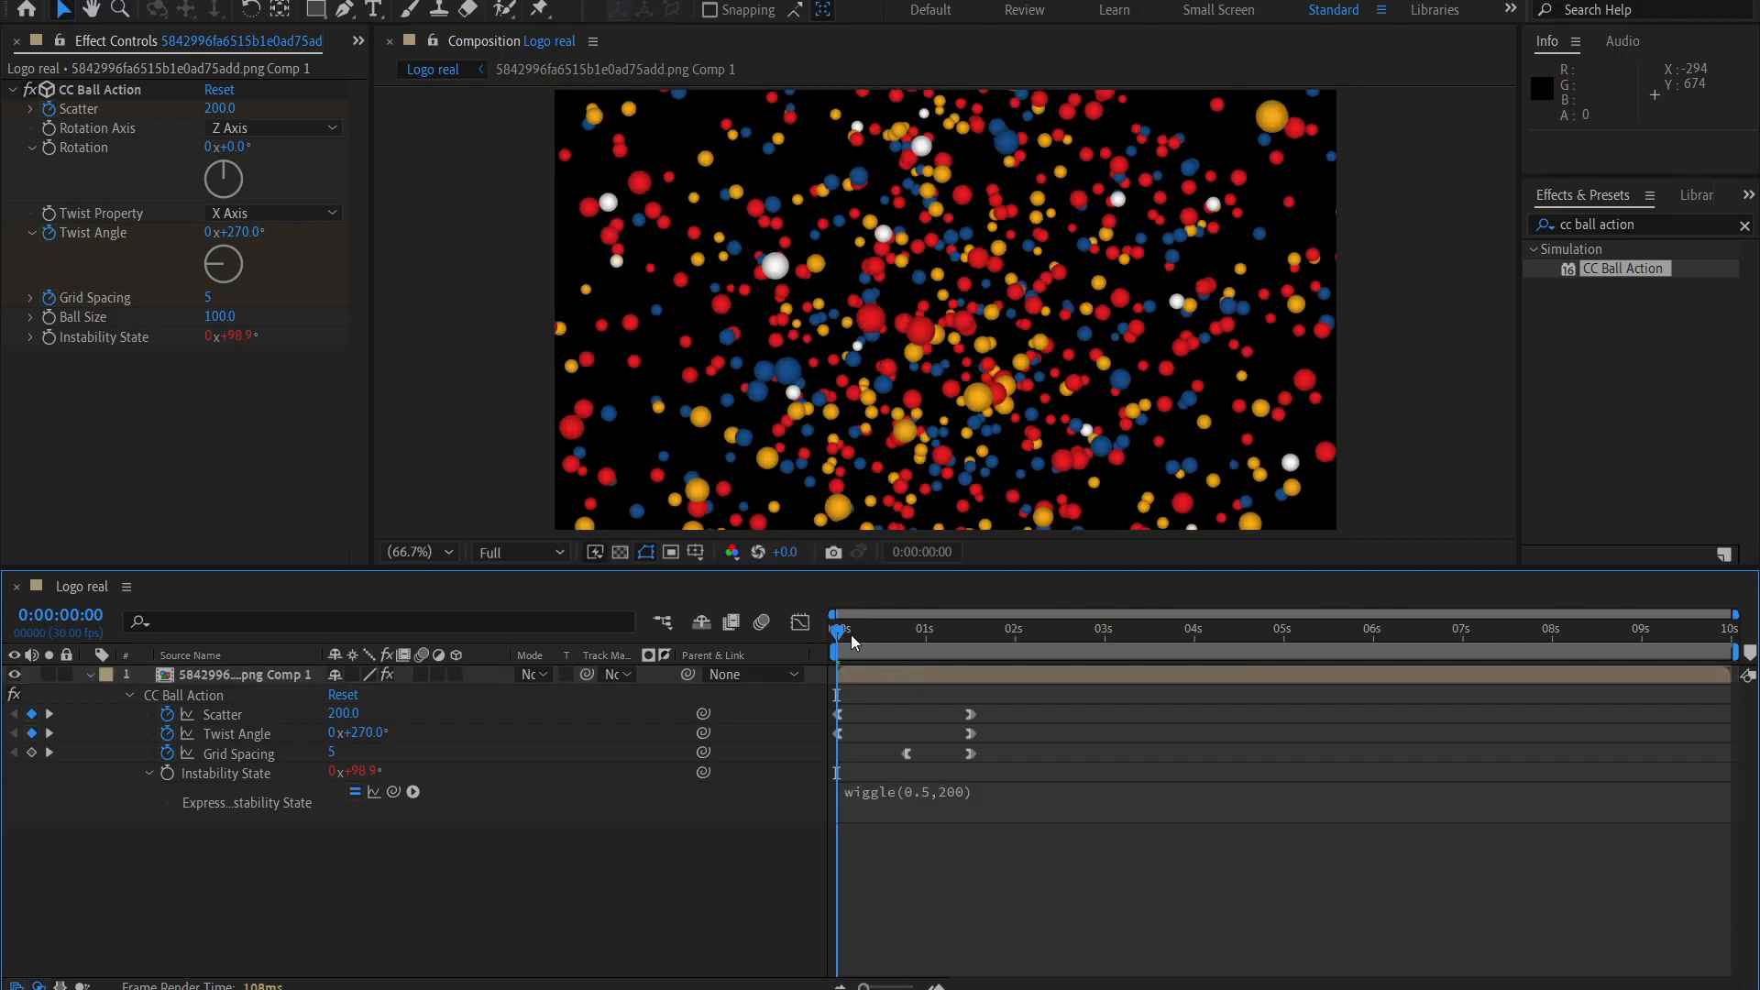
Play back the logo animation to check the wiggling Instability State.
{"action": "key", "text": "space"}
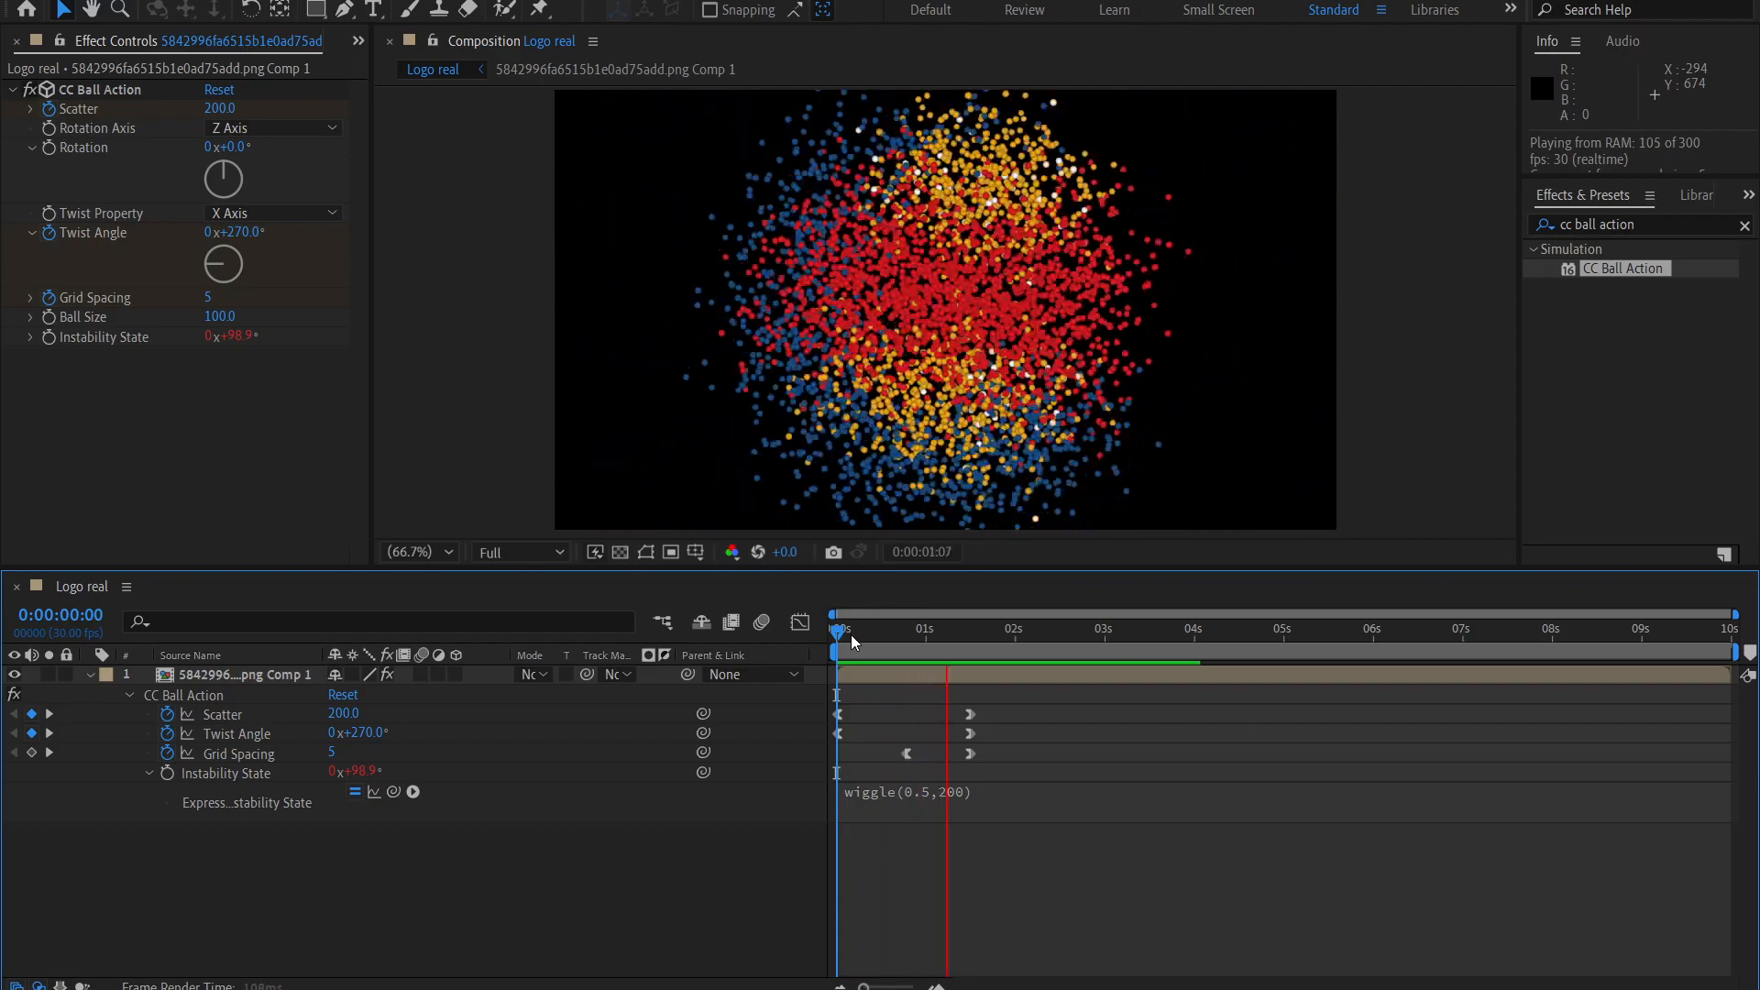
{"action": "key", "text": "space"}
{"action": "right_click", "coordinate": [851, 641]}
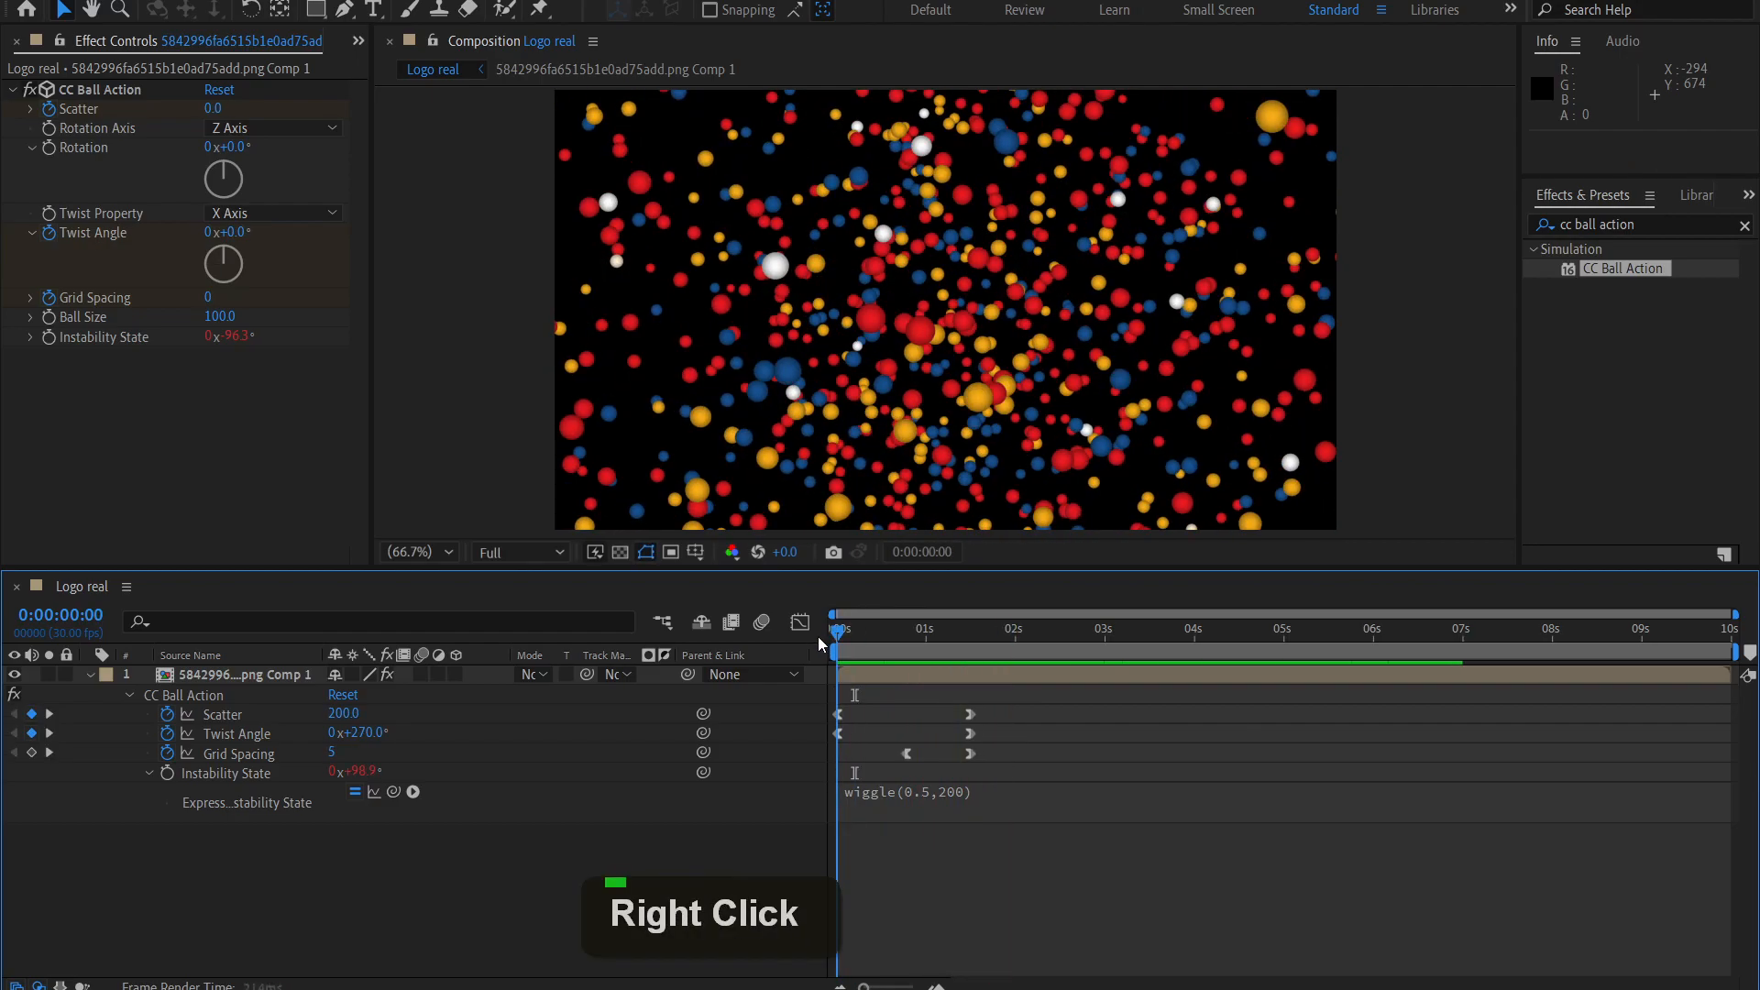
Copy the logo image from the nested logo comp and paste it into the Logo real comp with the playhead at 0:00:01:15.
{"action": "left_click_drag", "start_coordinate": [853, 646], "coordinate": [971, 680]}
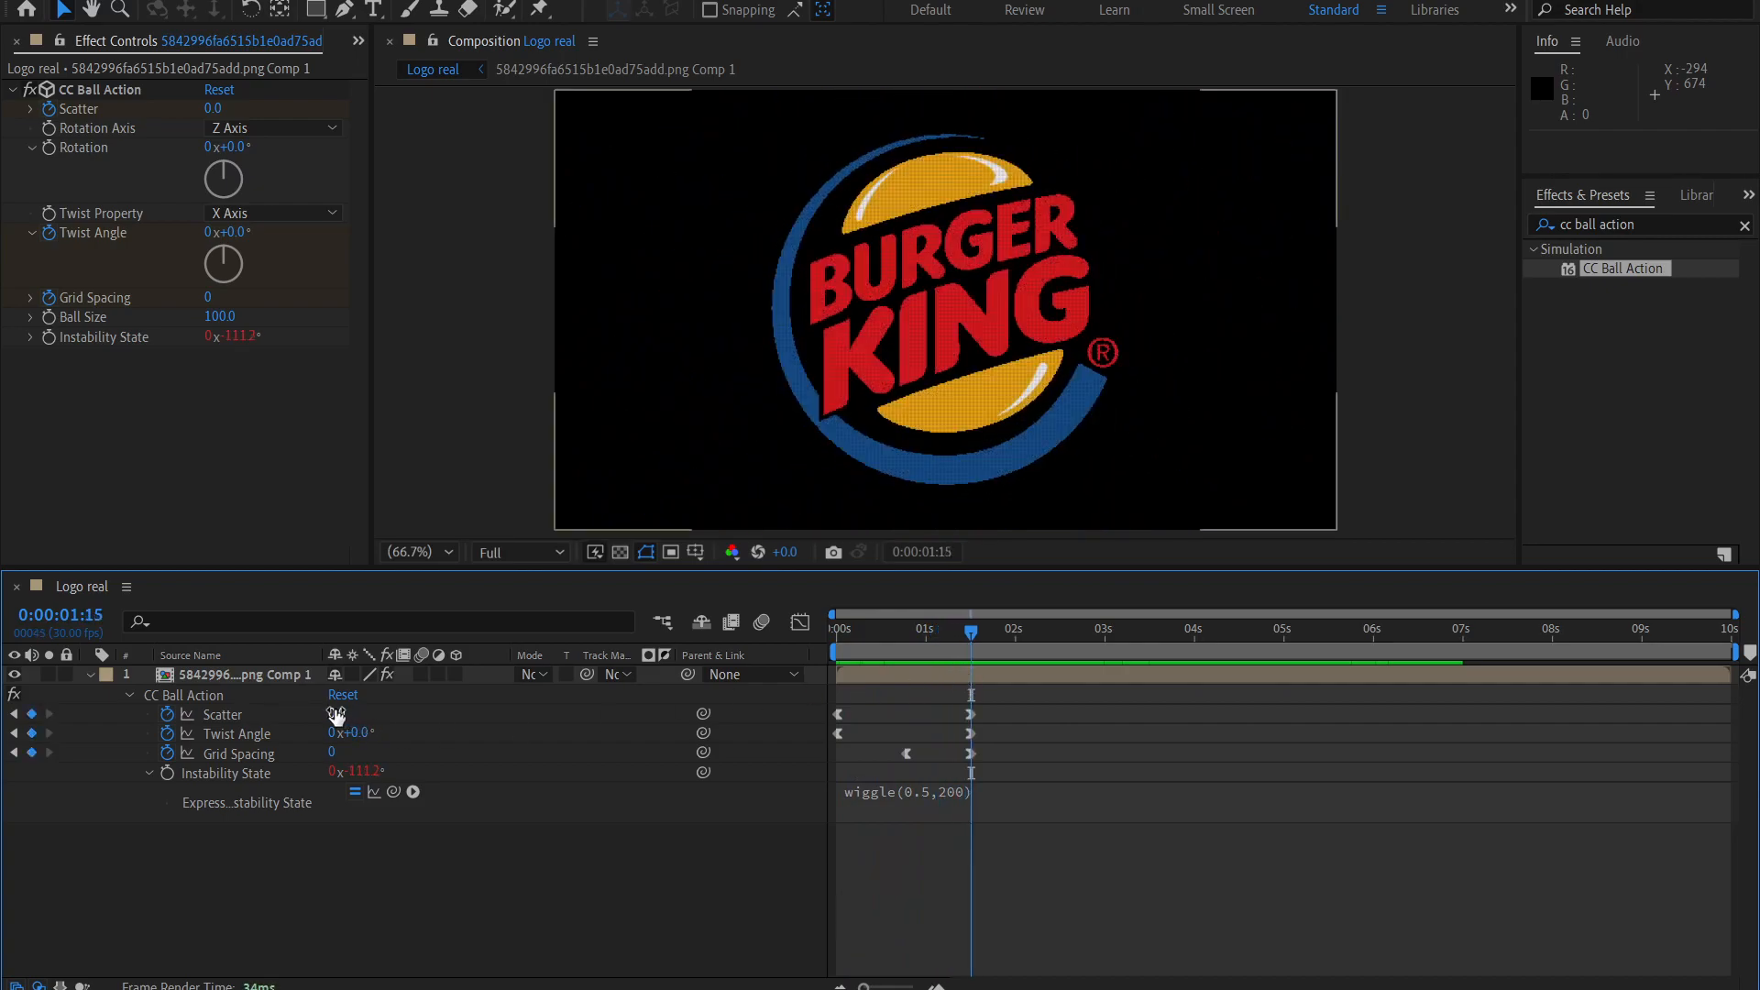
{"action": "left_click", "coordinate": [292, 679]}
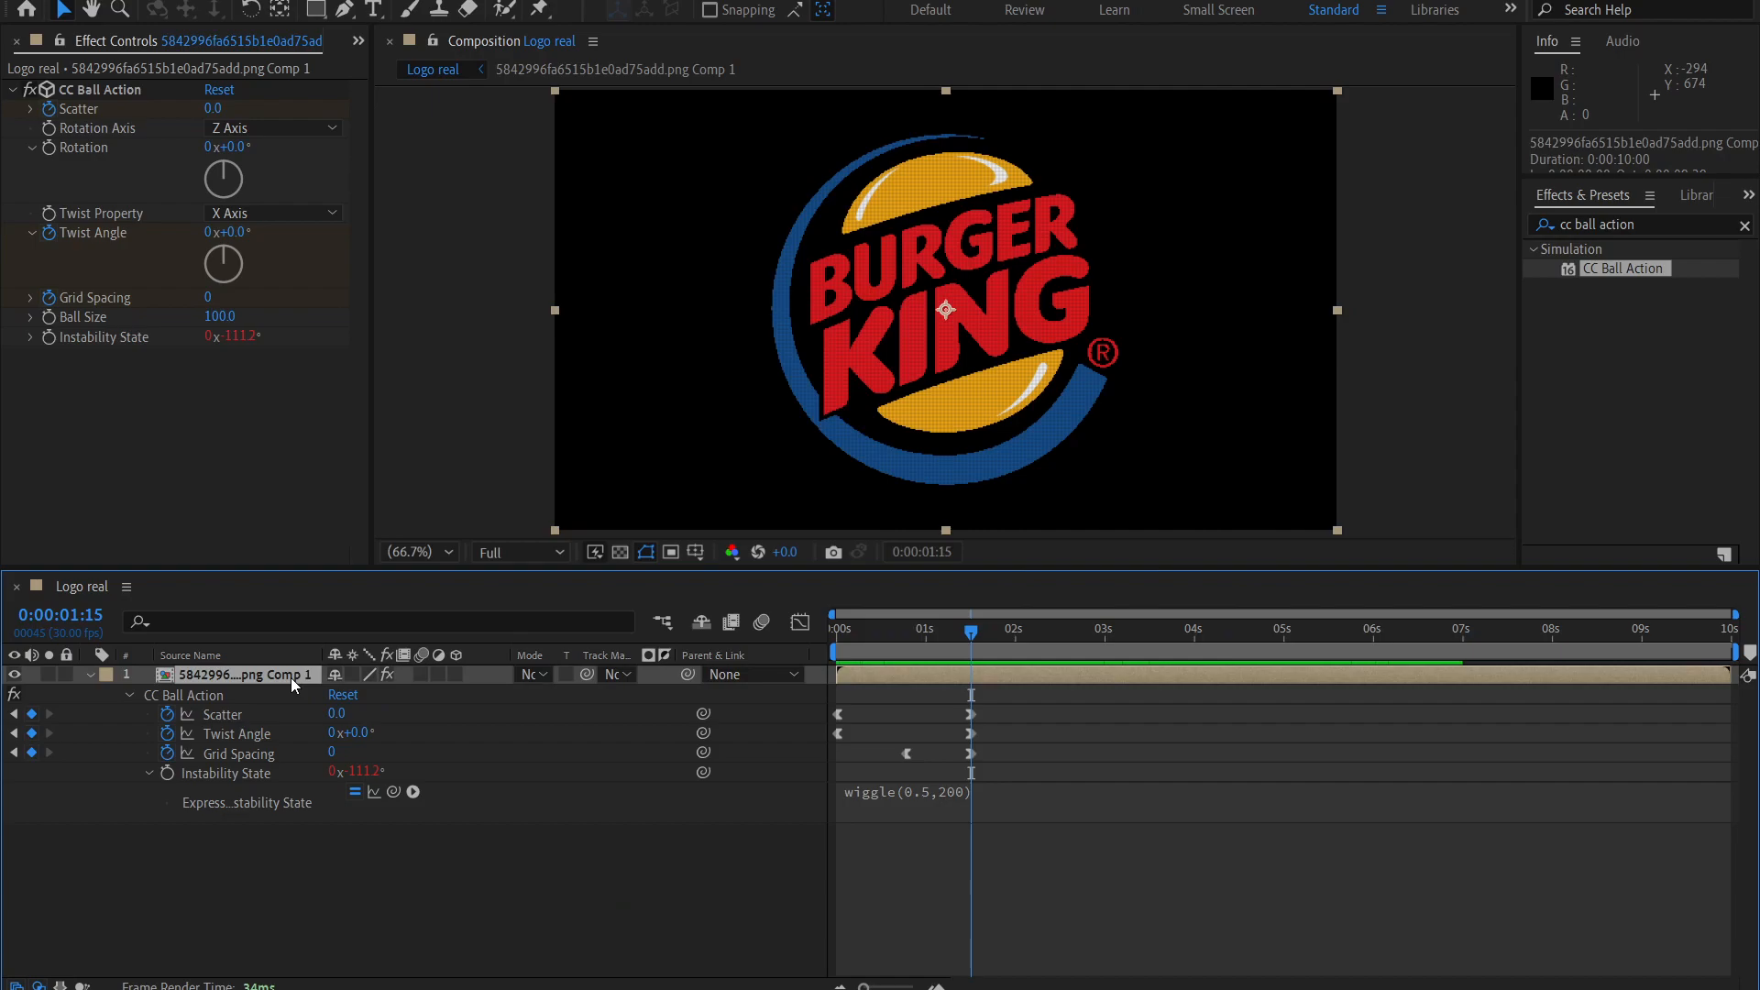
{"action": "double_click", "coordinate": [291, 679]}
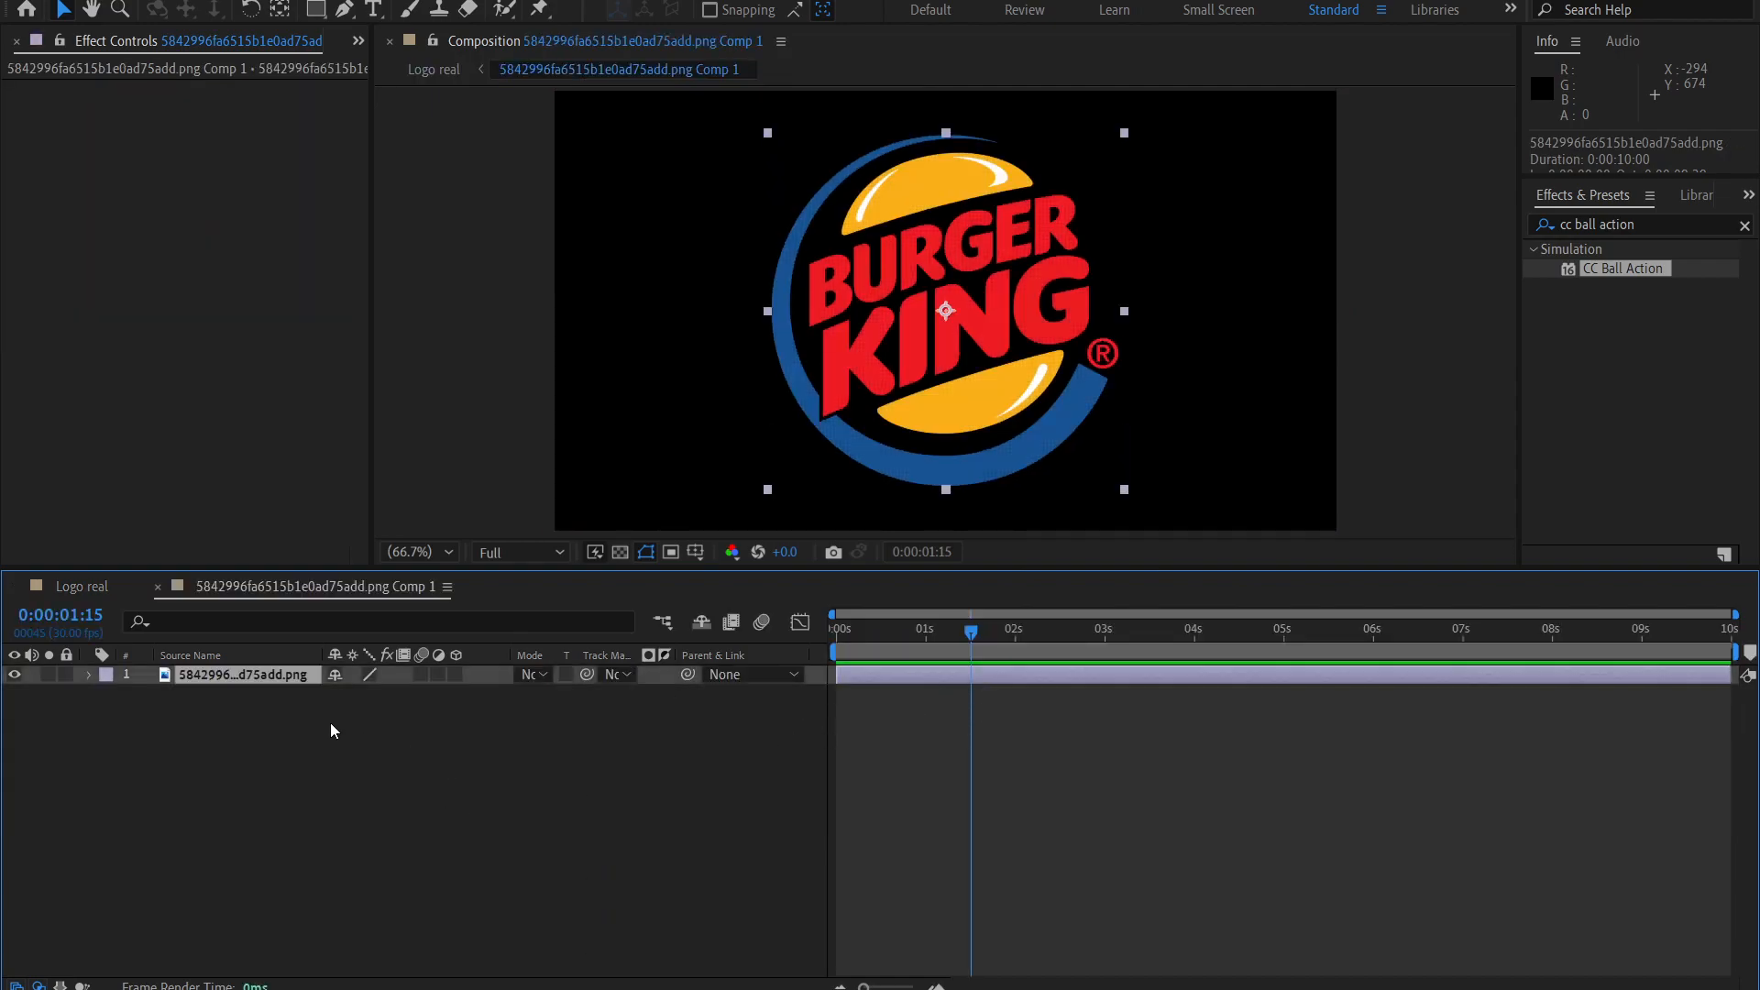
{"action": "key", "text": "ctrl+c"}
{"action": "left_click", "coordinate": [95, 596]}
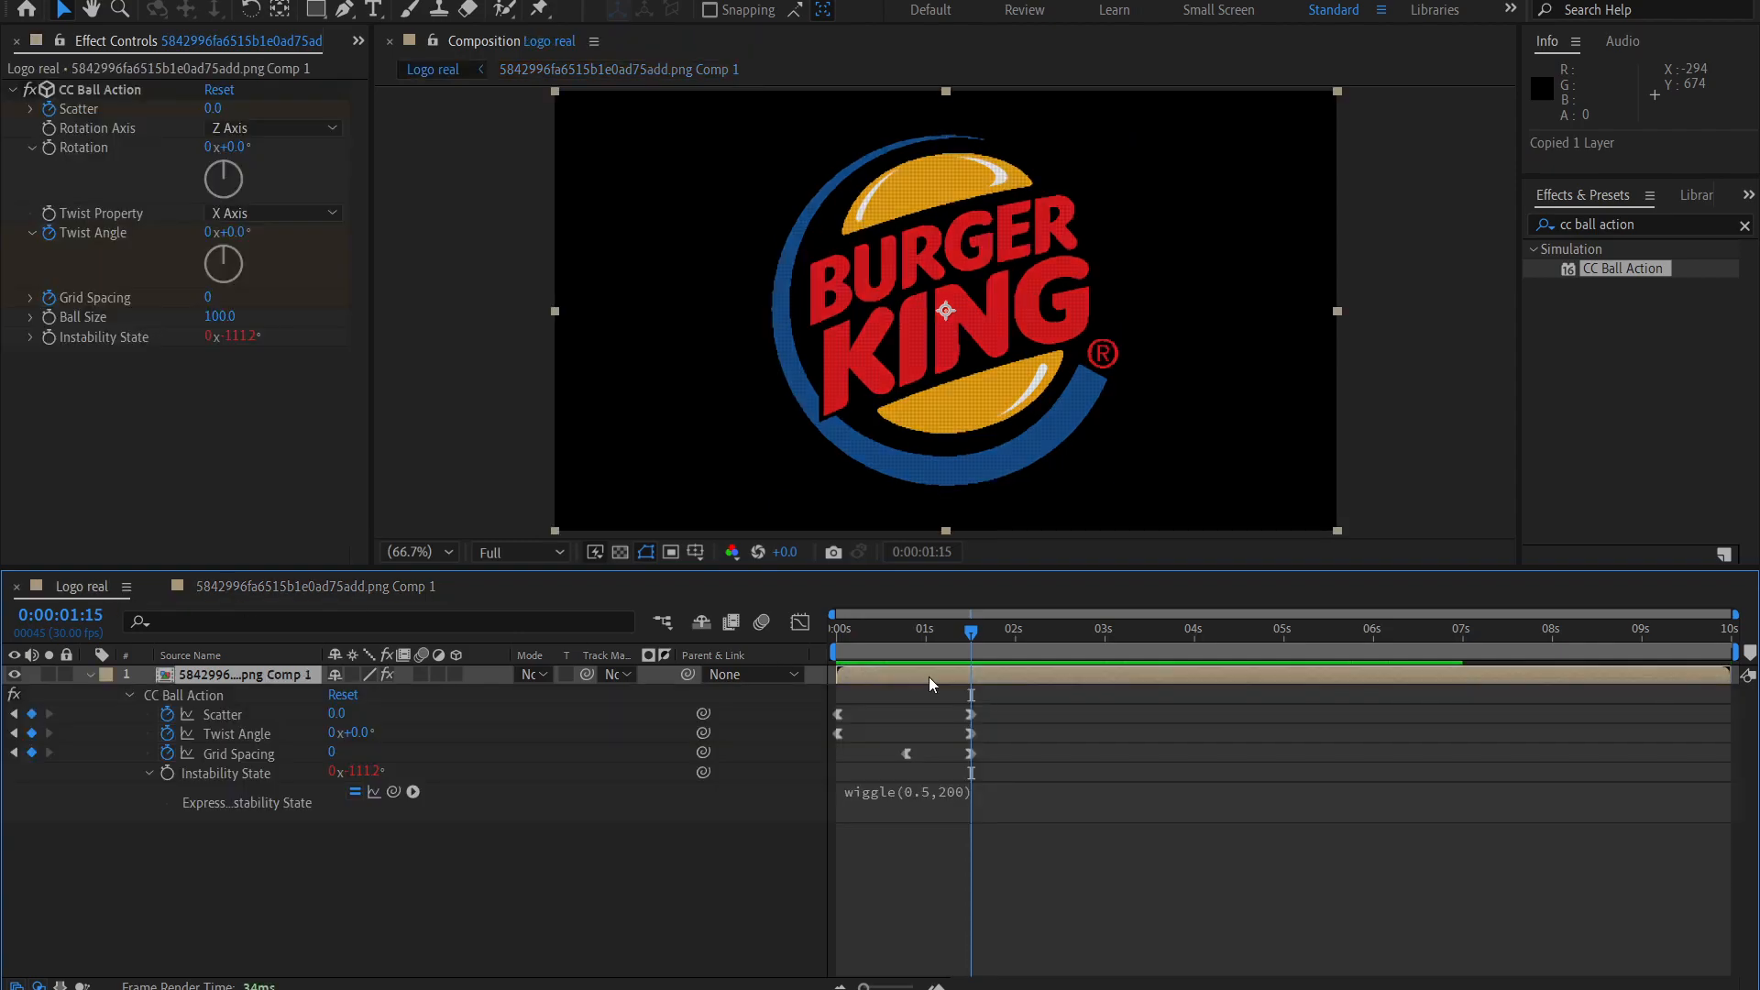
{"action": "key", "text": "ctrl+v"}
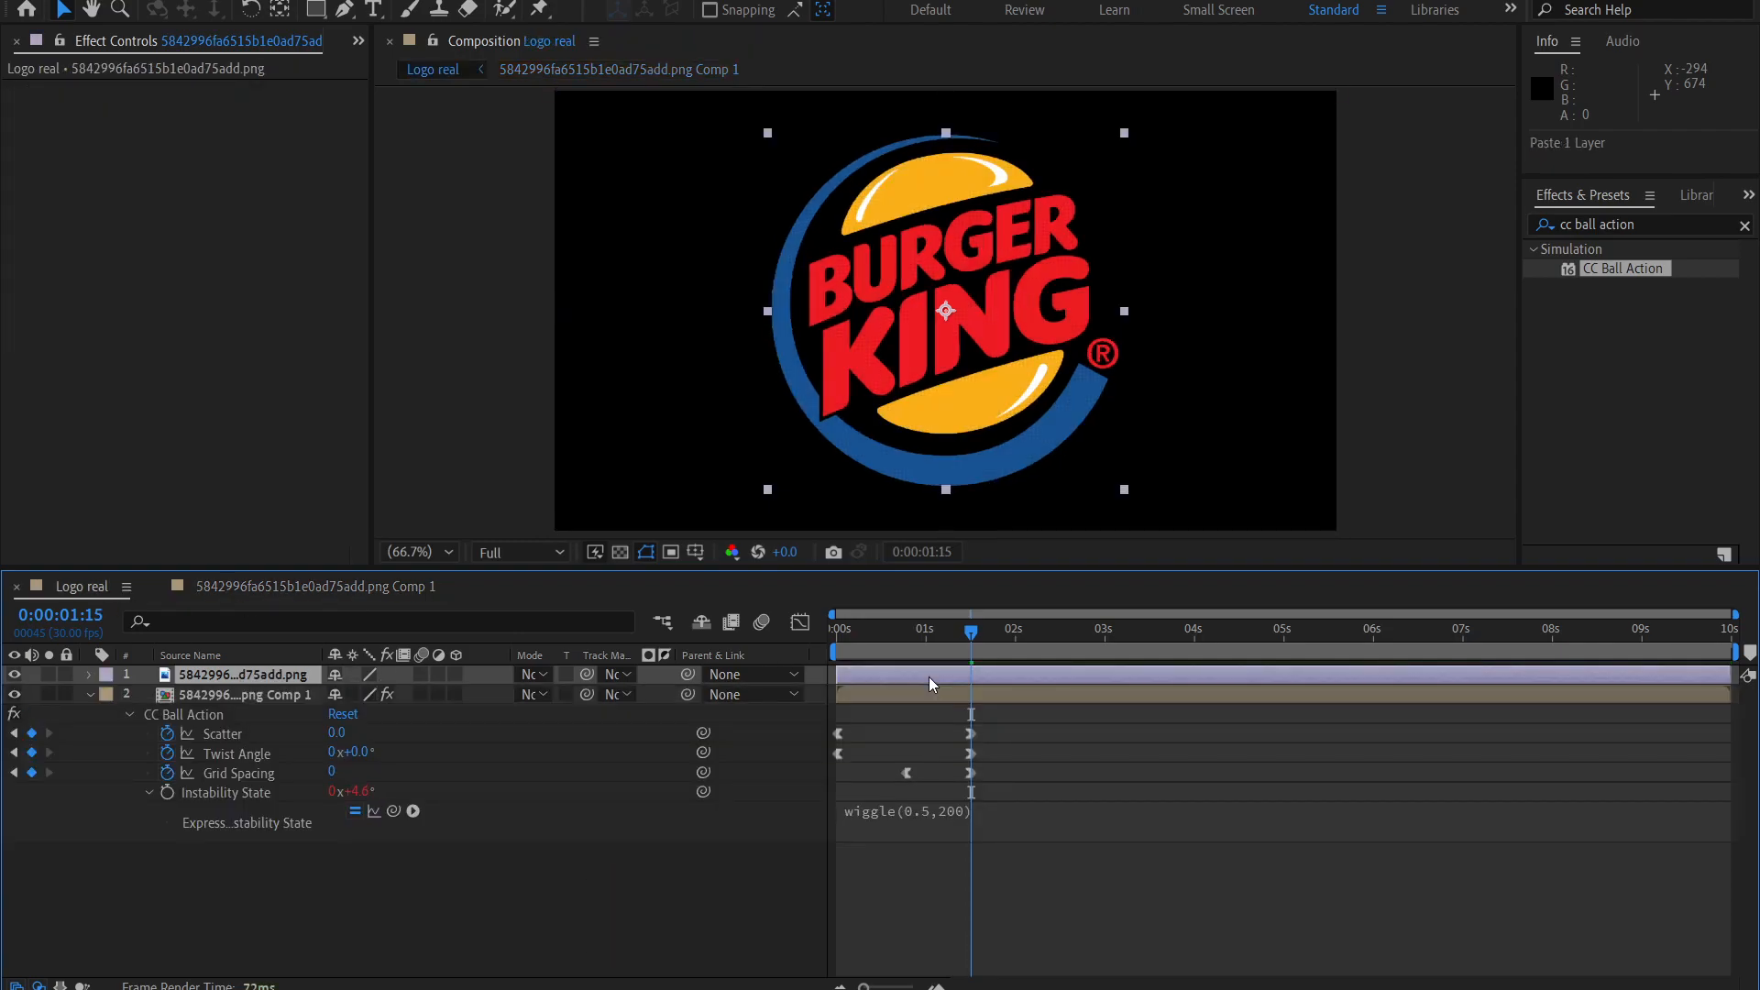
Trim the logo image layer to start at 0:00:01:15 and the CC Ball Action layer to end there.
{"action": "left_click_drag", "start_coordinate": [838, 676], "coordinate": [971, 684]}
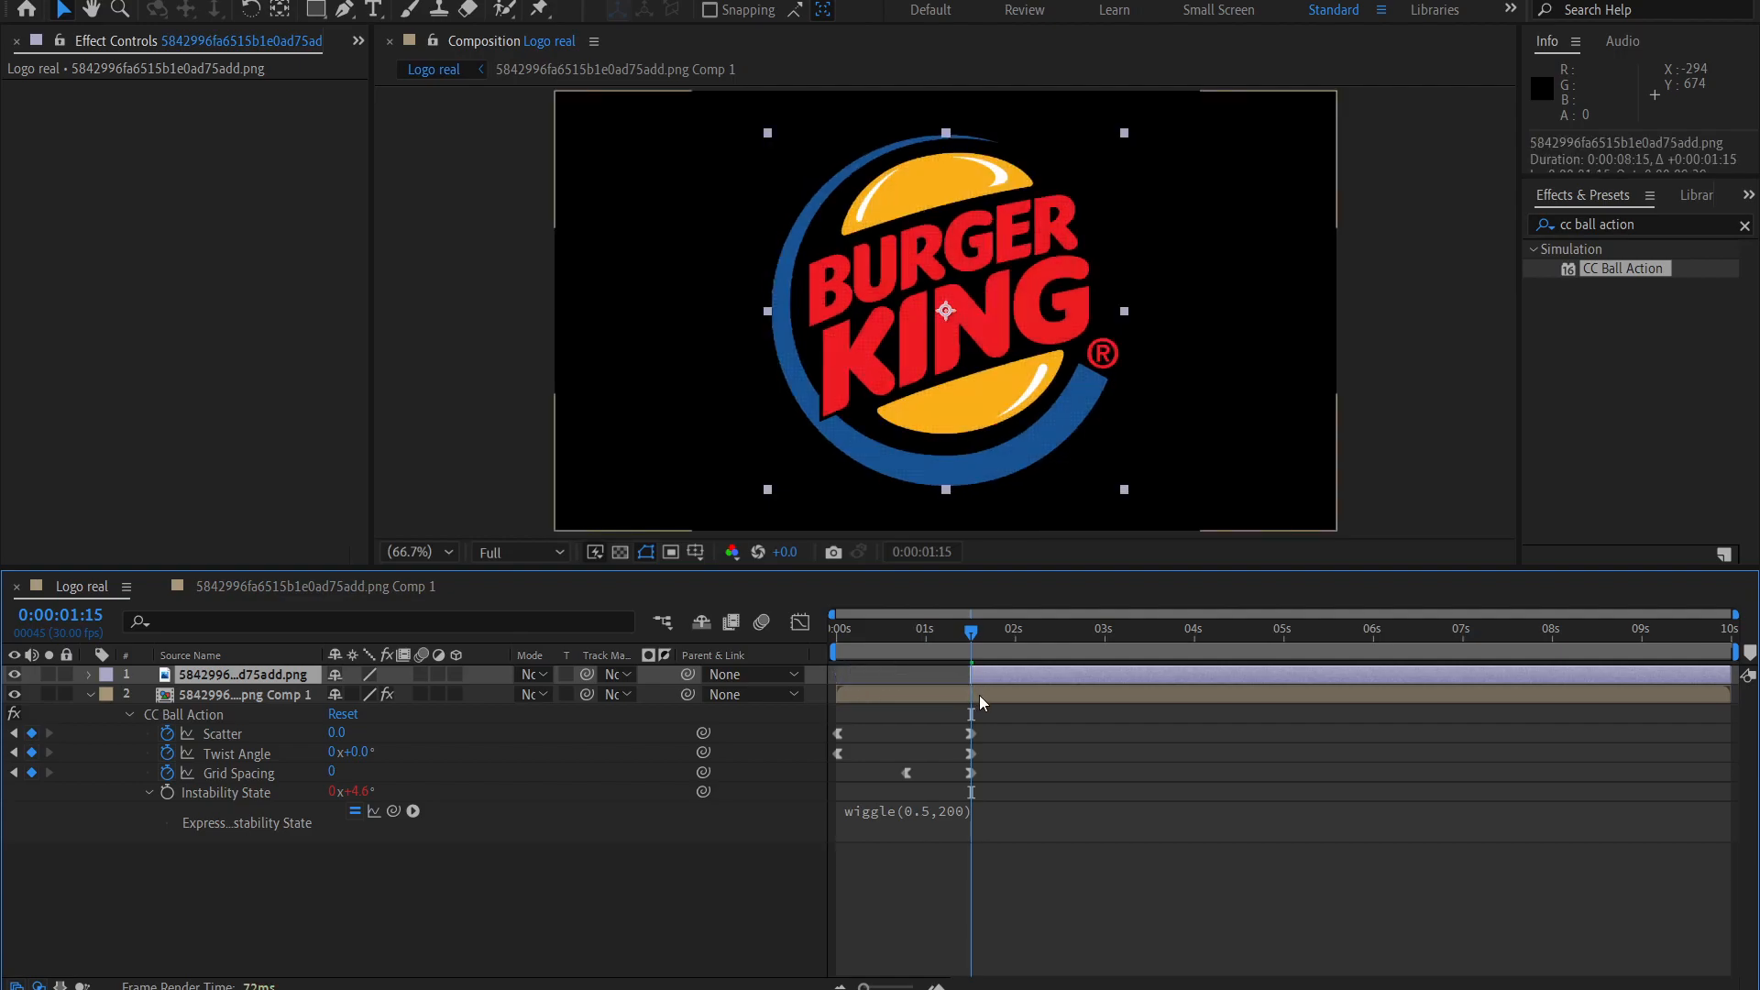
{"action": "left_click", "coordinate": [1593, 700]}
{"action": "left_click_drag", "start_coordinate": [1731, 694], "coordinate": [977, 698]}
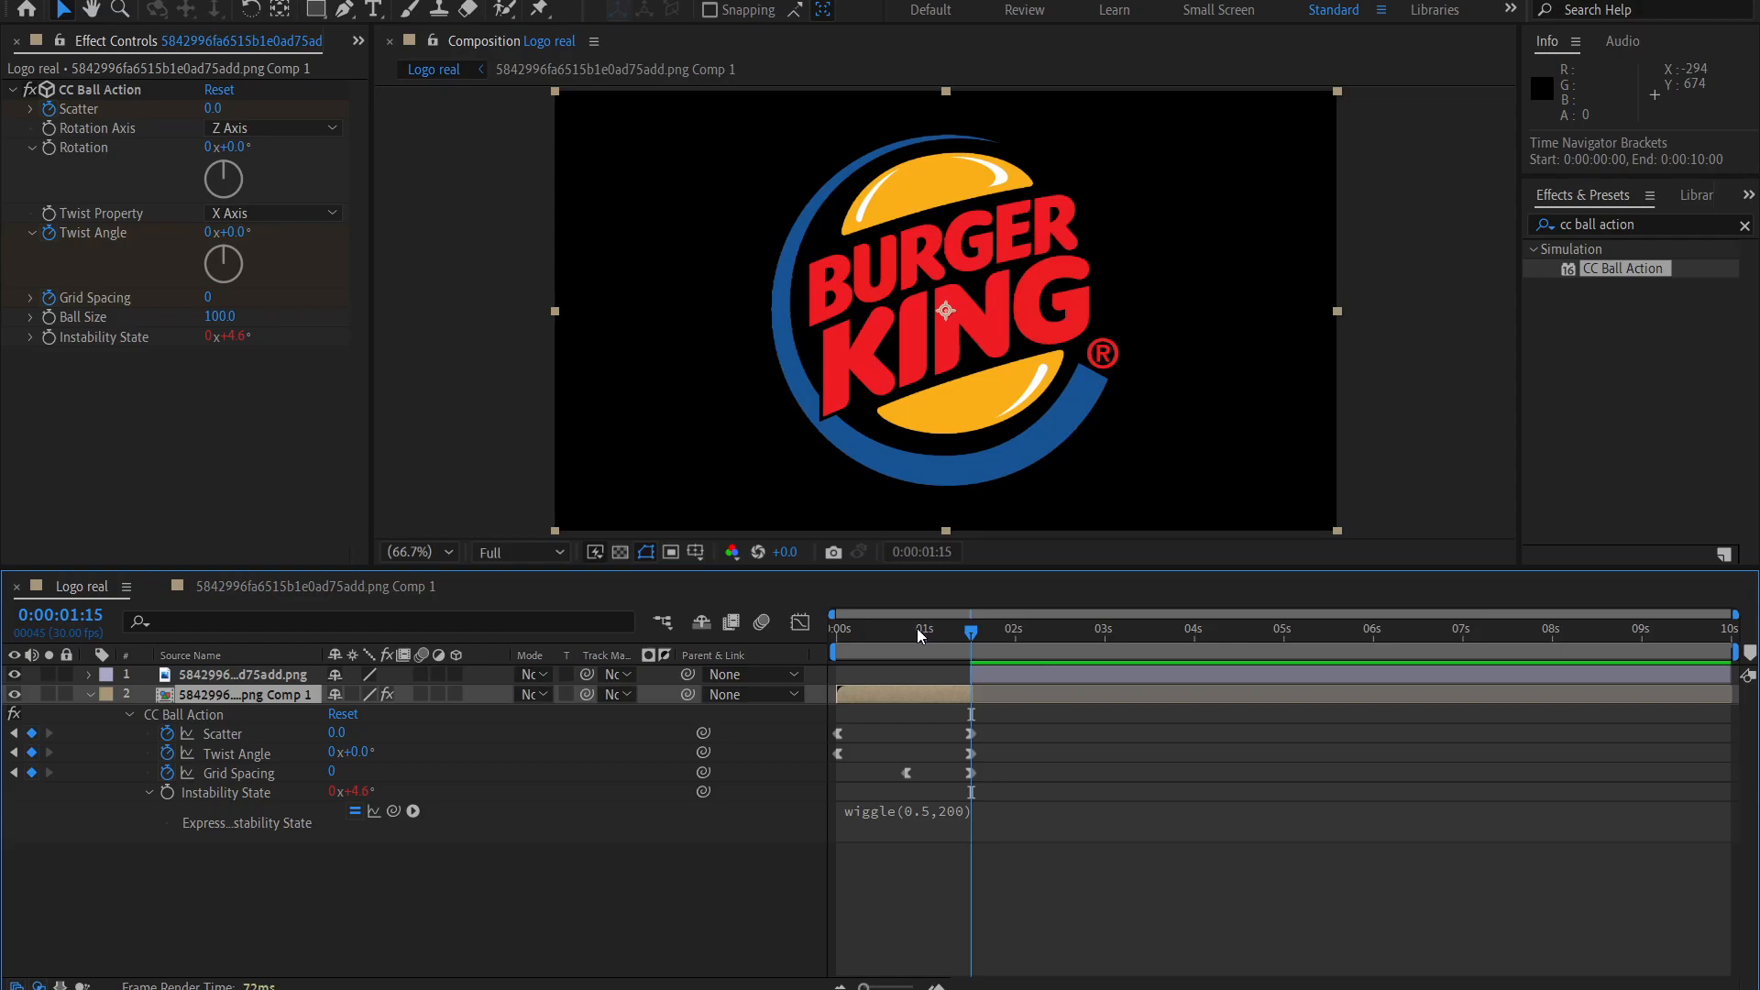
Play back the logo reveal from 0:00:00:00 to check the switch to the clean image.
{"action": "left_click_drag", "start_coordinate": [966, 640], "coordinate": [830, 662]}
{"action": "key", "text": "space"}
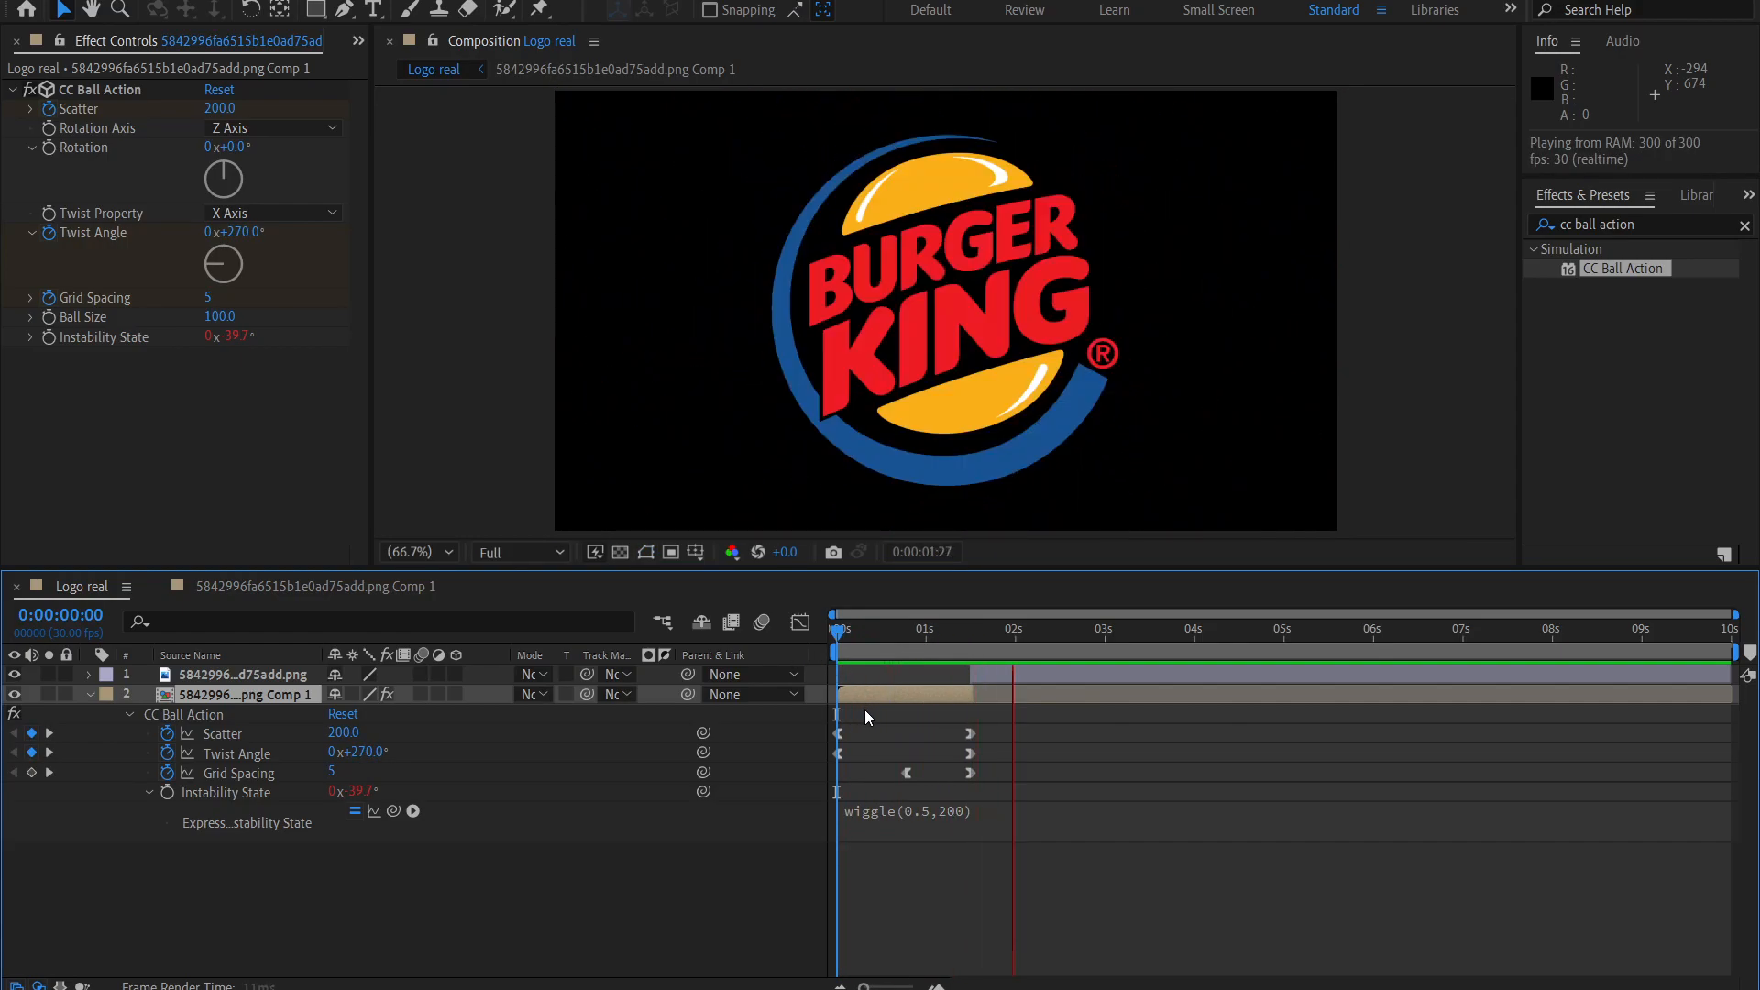
{"action": "key", "text": "space"}
Scrub around 0:00:01:15 and examine the logo's ball texture close up against the clean image layer.
{"action": "mouse_move", "coordinate": [956, 625]}
{"action": "left_mouse_down"}
{"action": "mouse_move", "coordinate": [944, 634]}
{"action": "mouse_move", "coordinate": [982, 637]}
{"action": "mouse_move", "coordinate": [959, 639]}
{"action": "mouse_move", "coordinate": [970, 655]}
{"action": "left_mouse_up"}
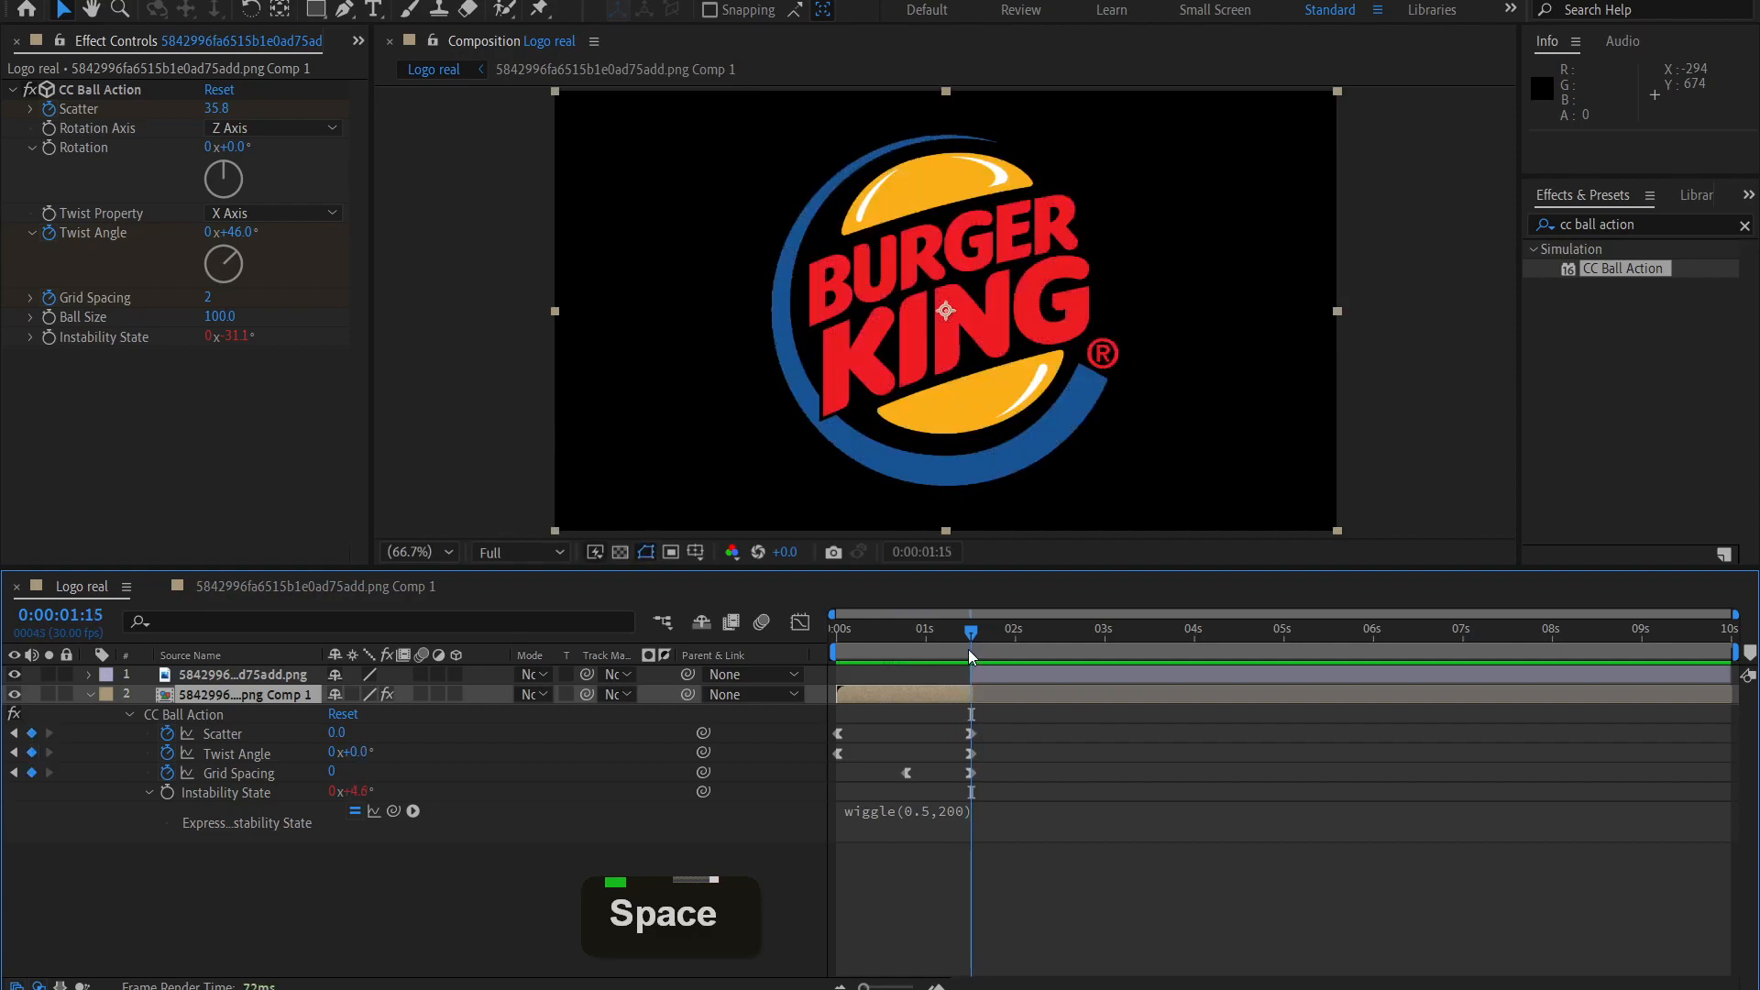
{"action": "left_click_drag", "start_coordinate": [972, 640], "coordinate": [966, 632]}
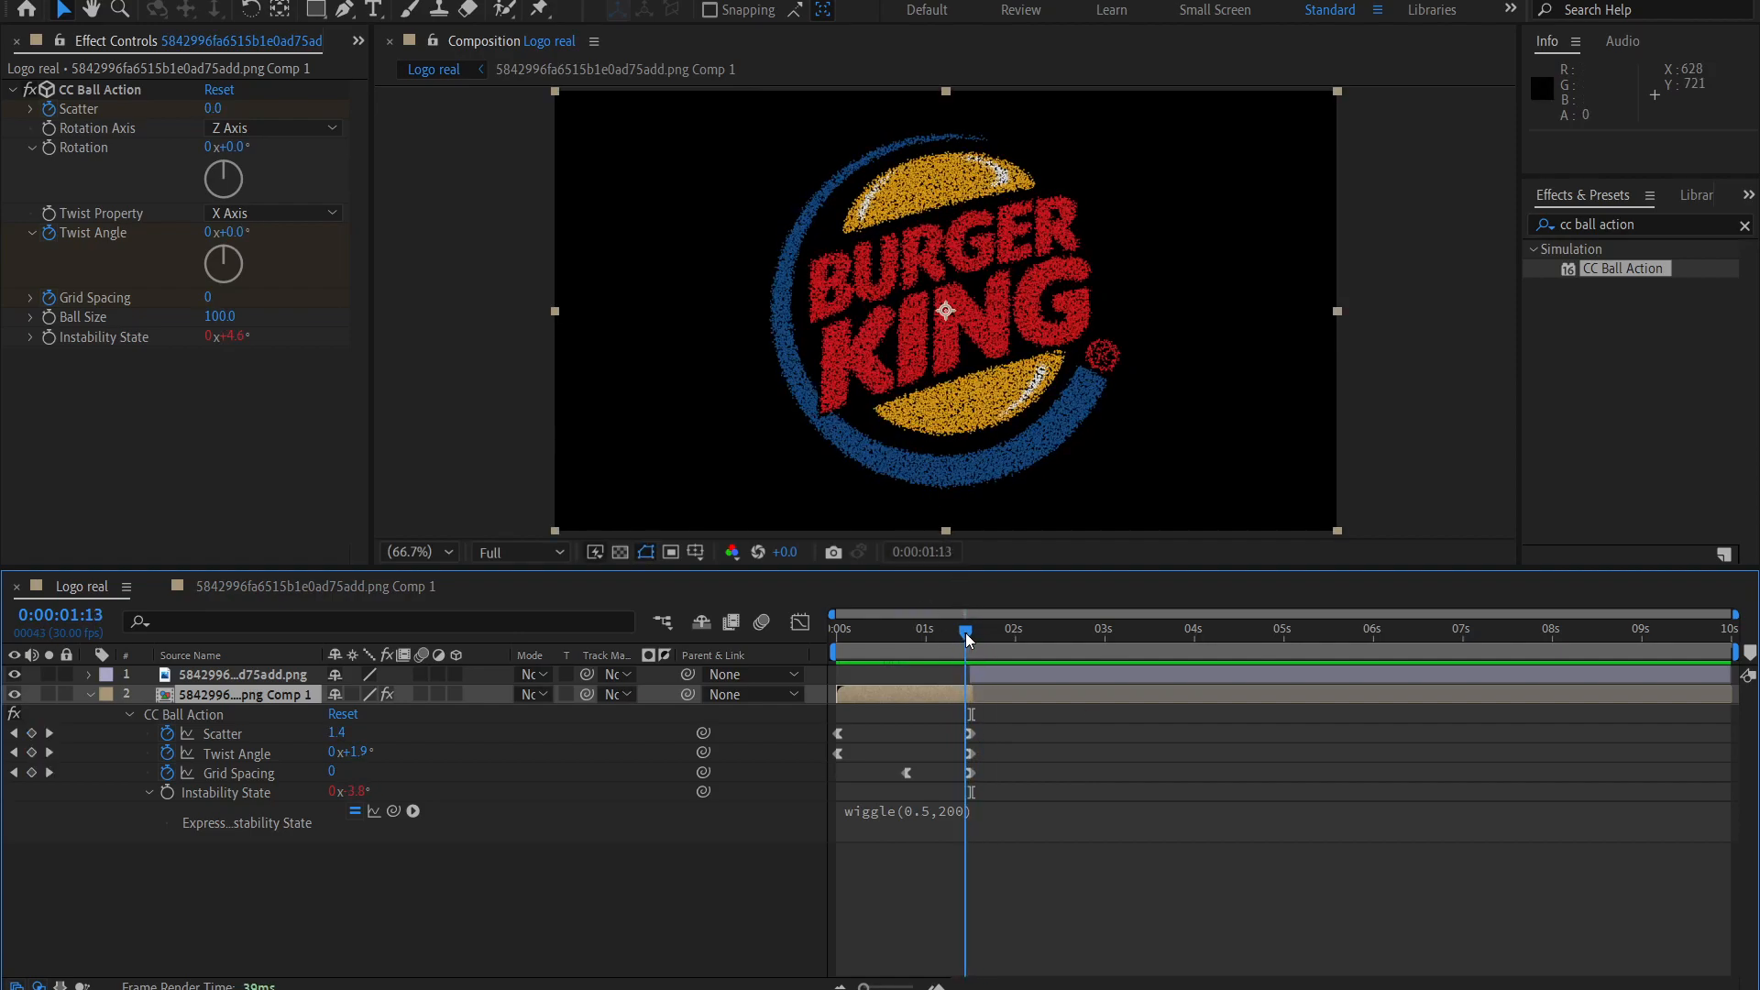
{"action": "scroll", "coordinate": [964, 401], "scroll_direction": "up", "scroll_amount": 1}
{"action": "scroll", "coordinate": [965, 393], "scroll_direction": "up", "scroll_amount": 3}
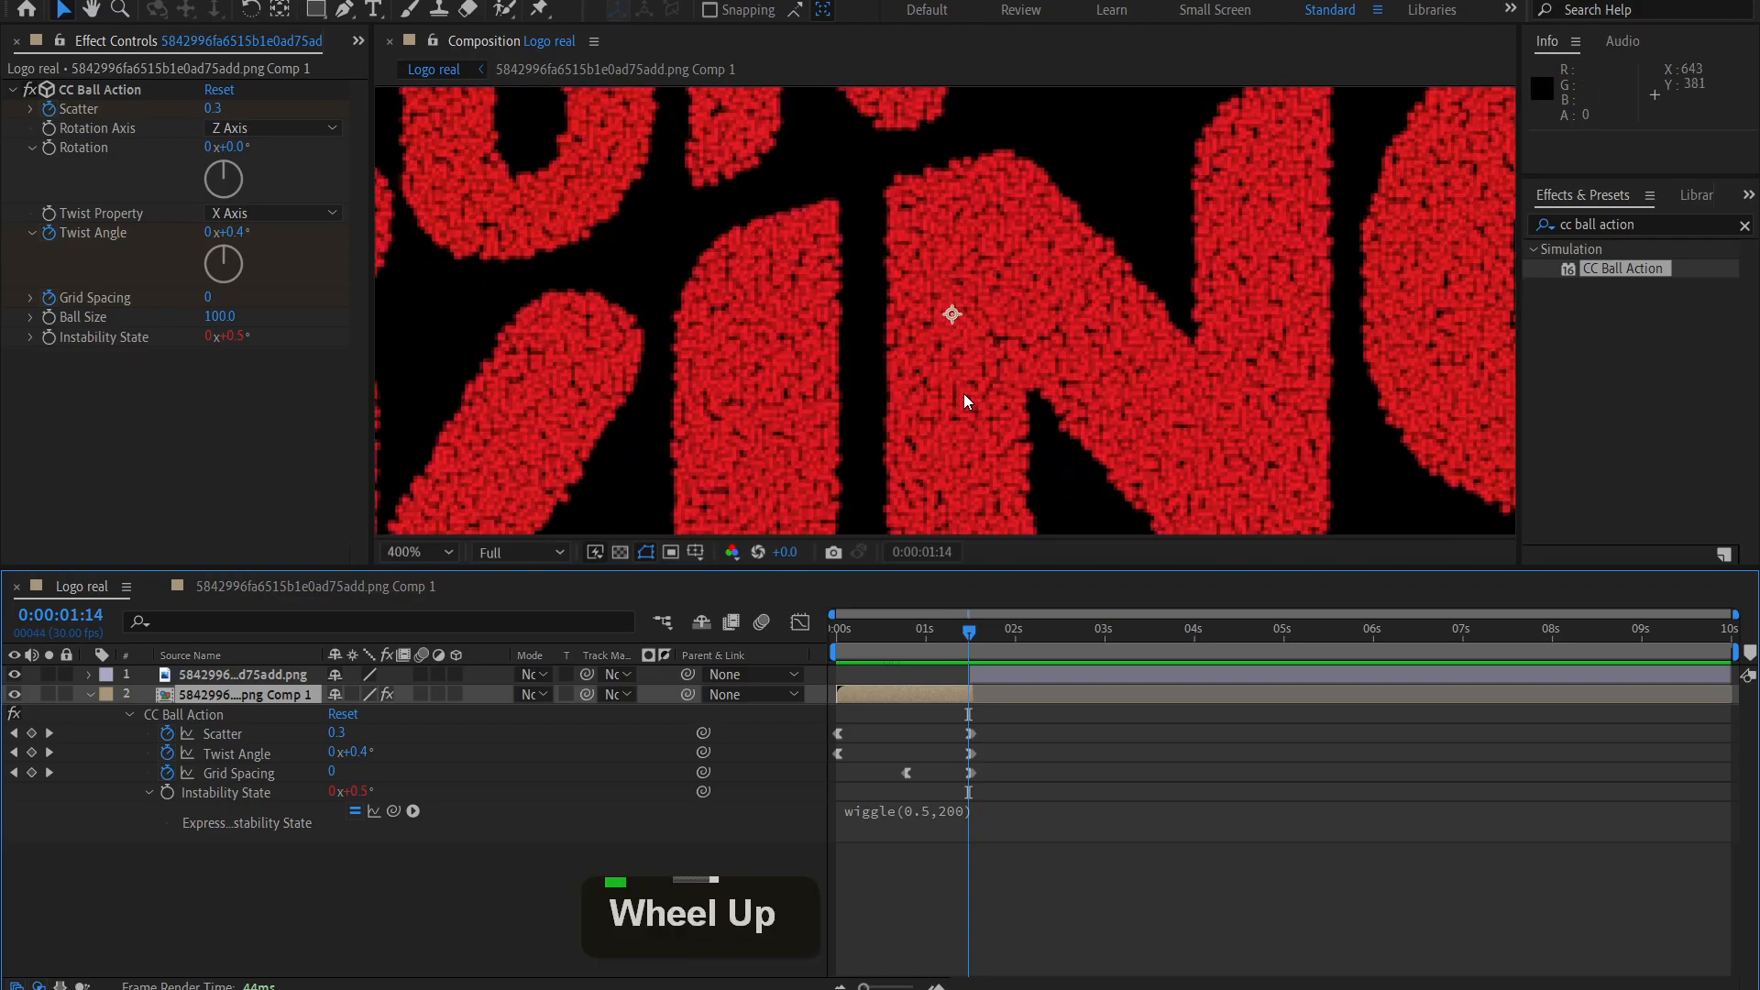
{"action": "left_click", "coordinate": [389, 551]}
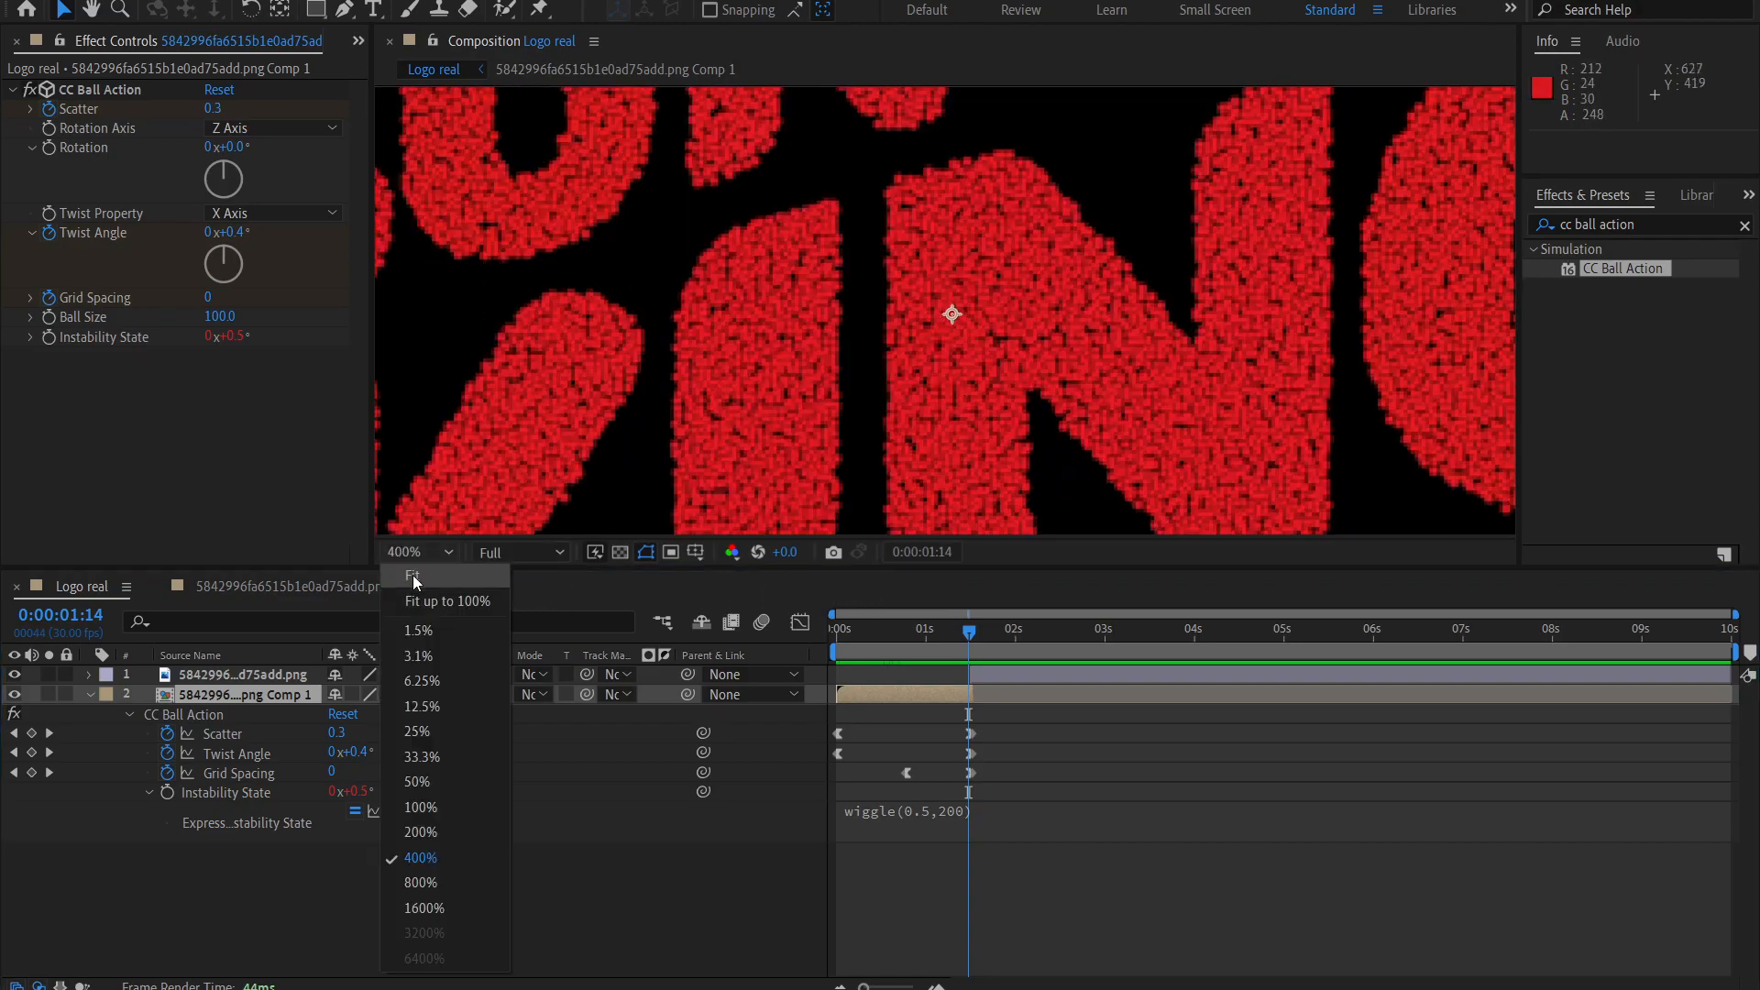
{"action": "left_click", "coordinate": [415, 578]}
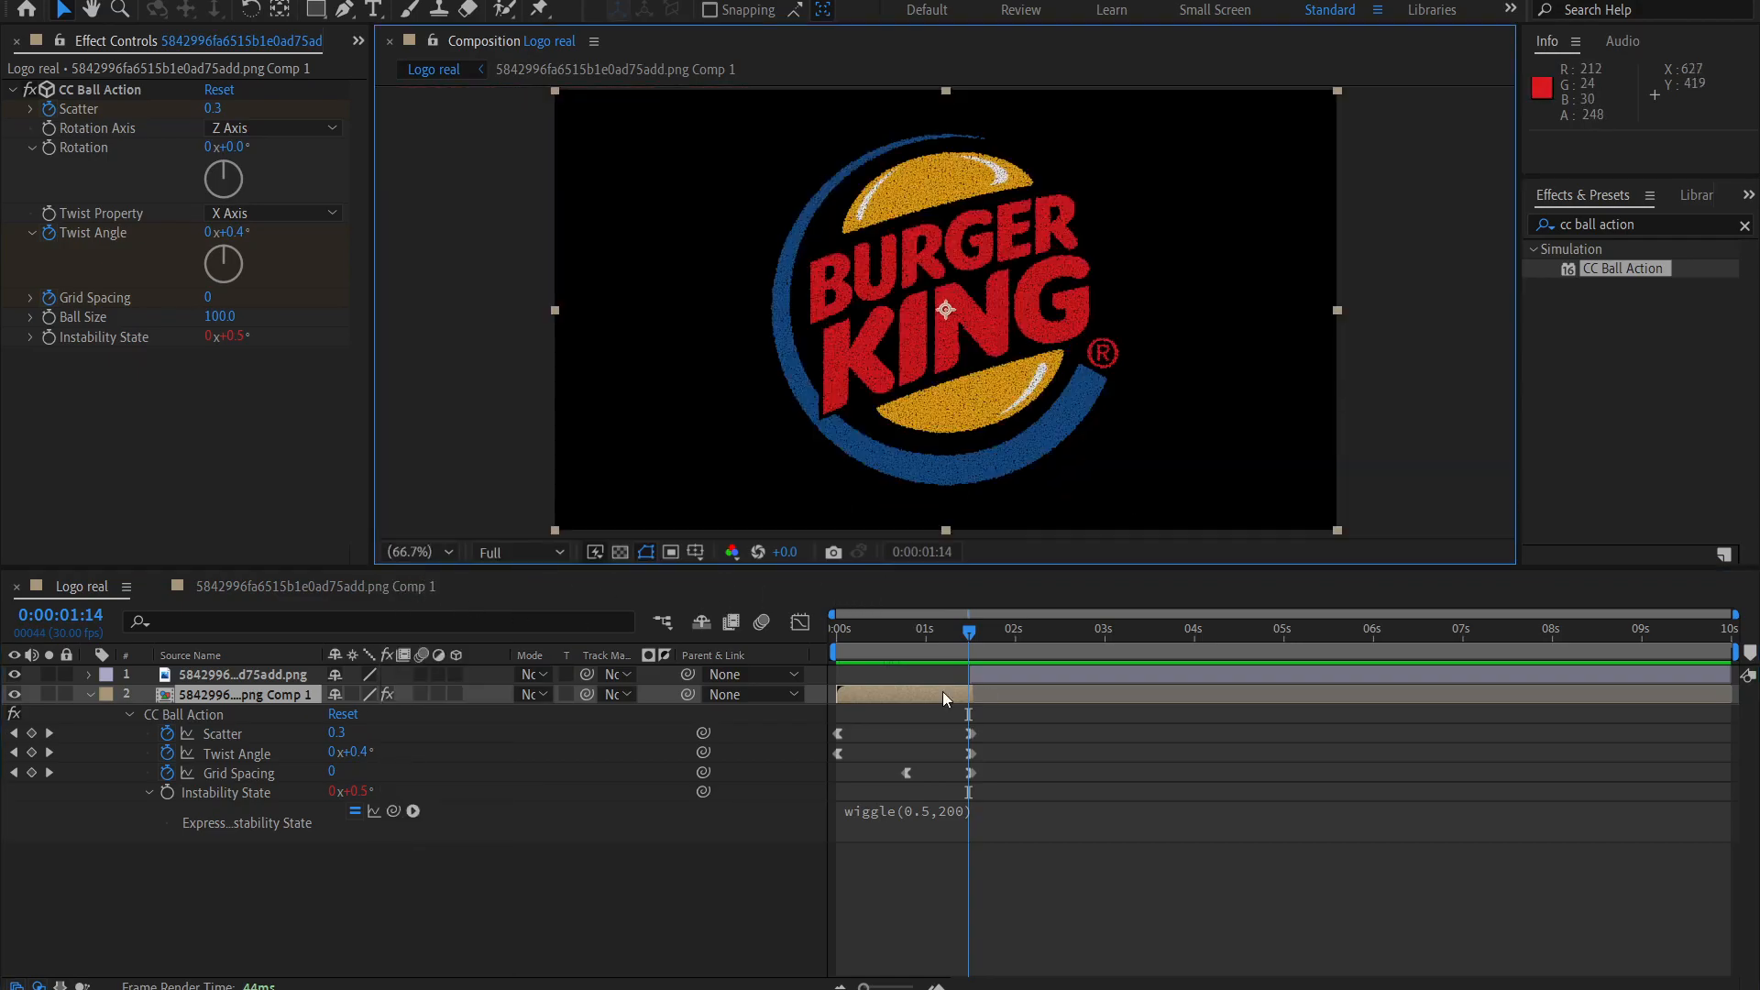
{"action": "left_click_drag", "start_coordinate": [971, 633], "coordinate": [987, 634]}
{"action": "left_click", "coordinate": [999, 671]}
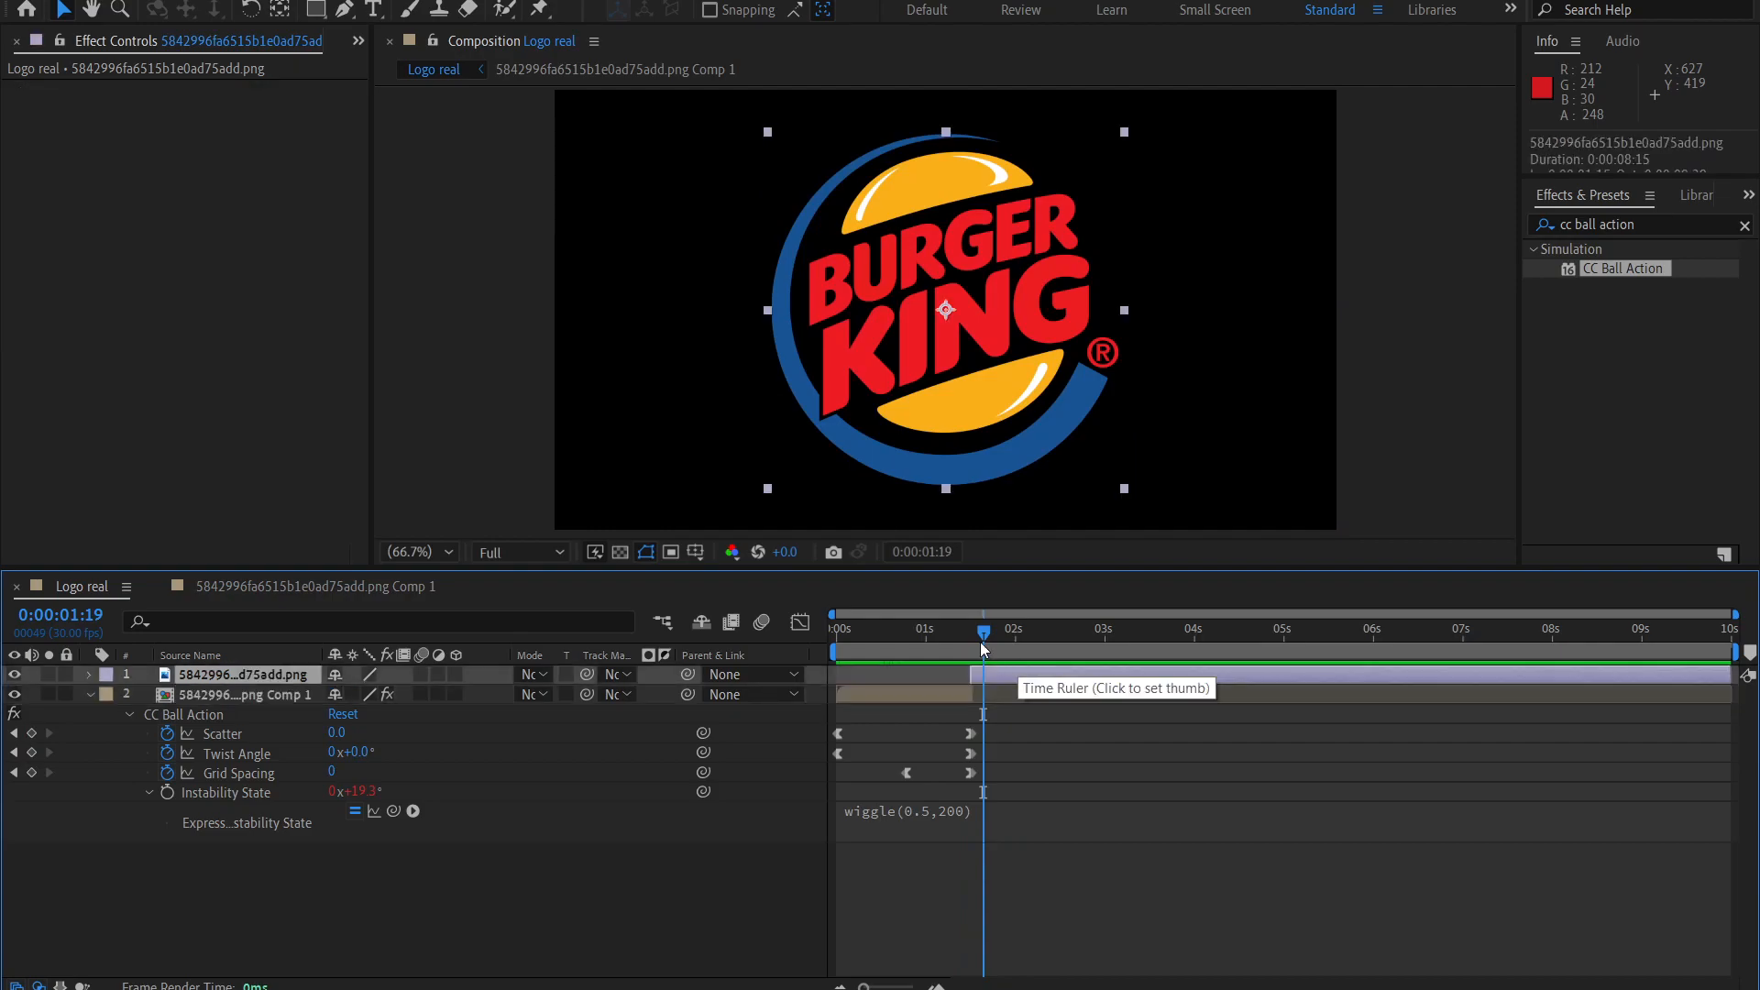
{"action": "left_click", "coordinate": [907, 631]}
{"action": "left_click_drag", "start_coordinate": [940, 650], "coordinate": [984, 657]}
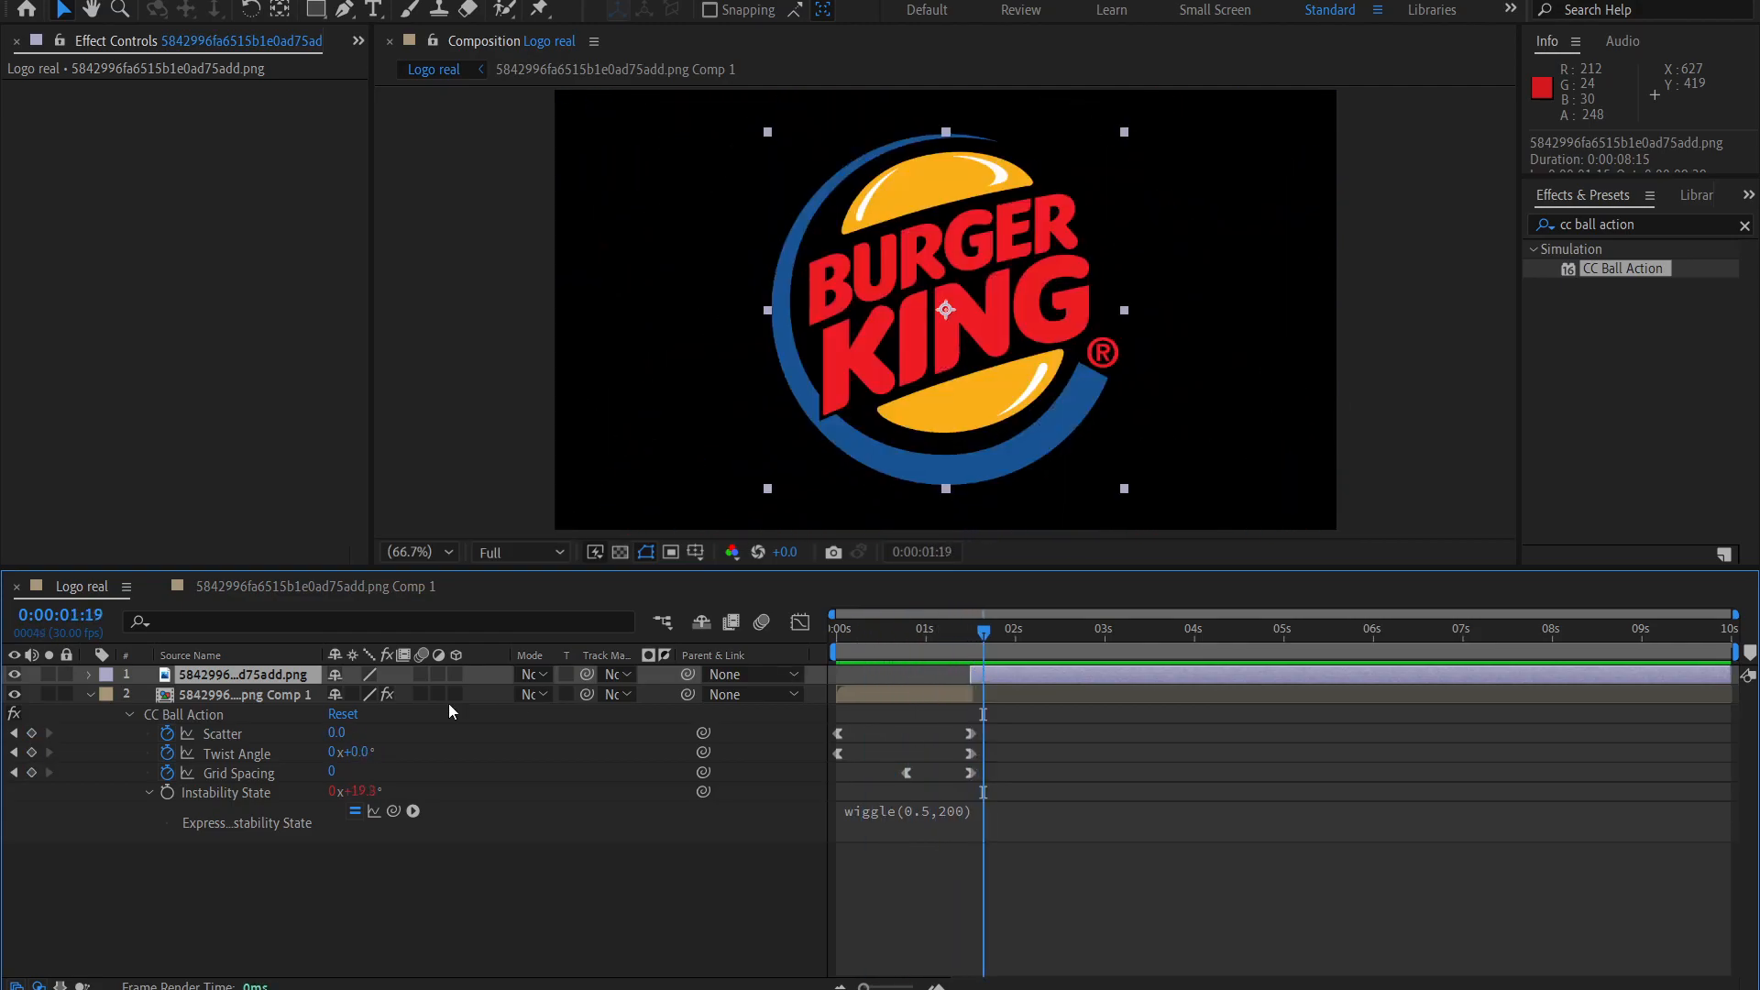
Create a 1280 x 720 px solid named Background and place it below all other layers.
{"action": "left_click", "coordinate": [339, 855]}
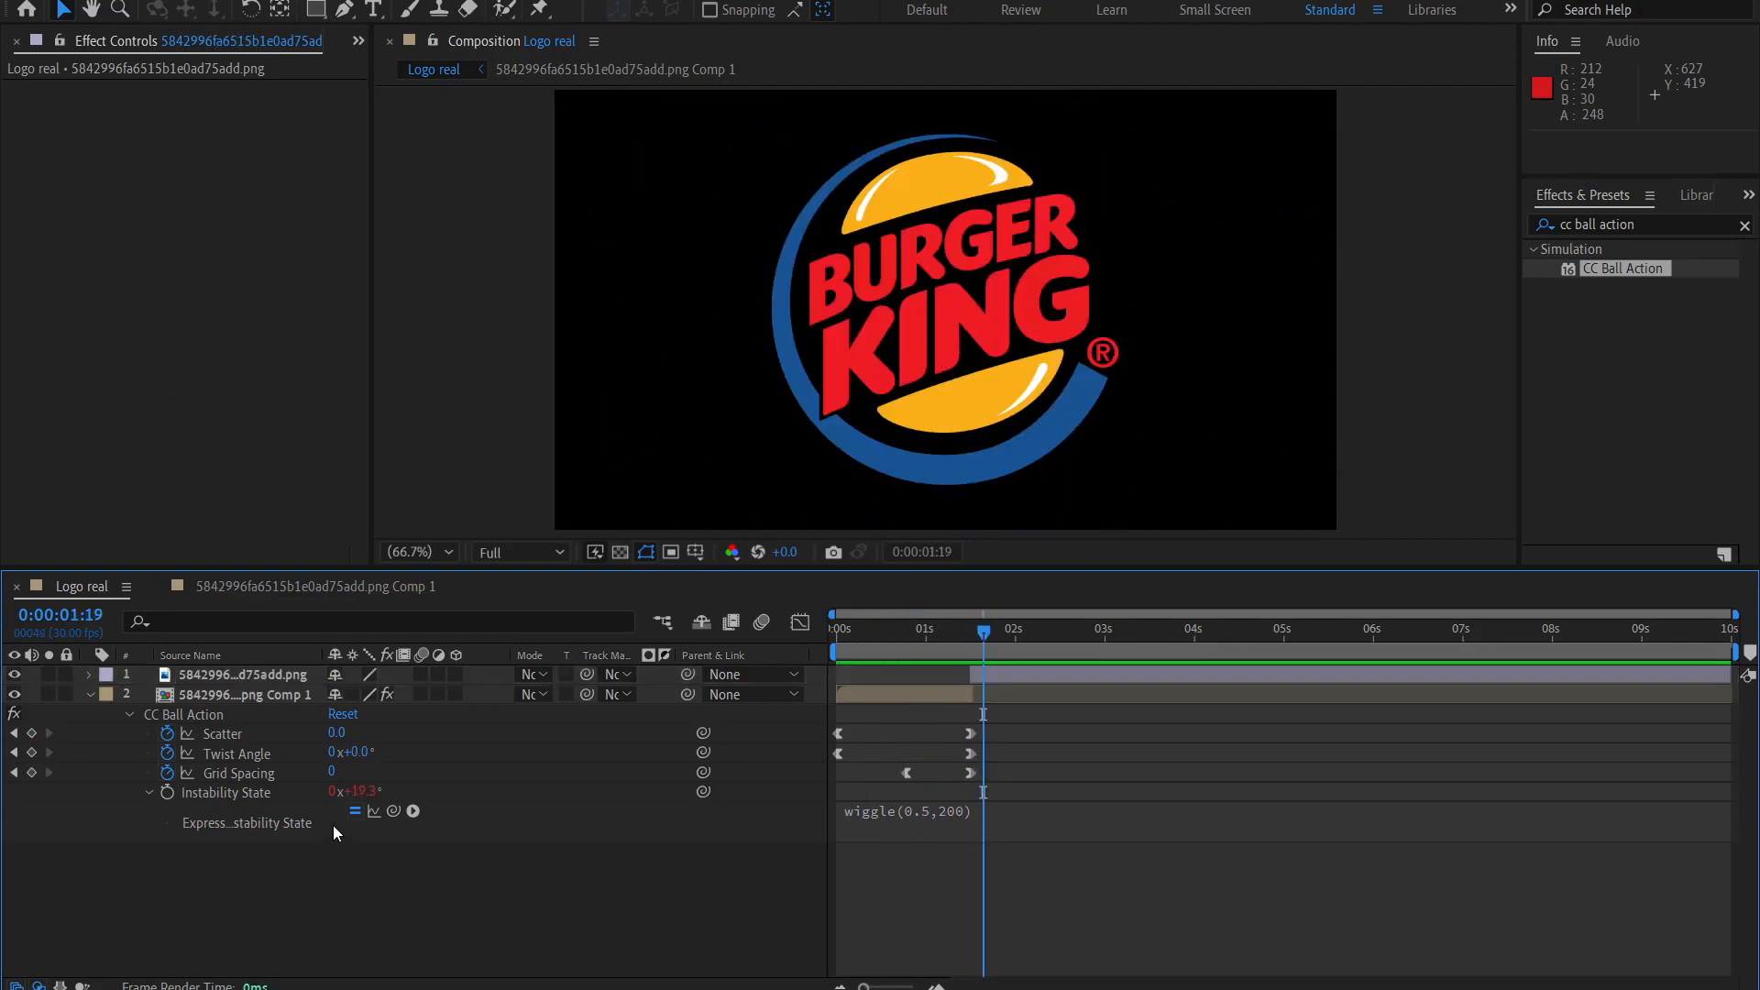
{"action": "left_click", "coordinate": [206, 0]}
{"action": "left_click", "coordinate": [204, 5]}
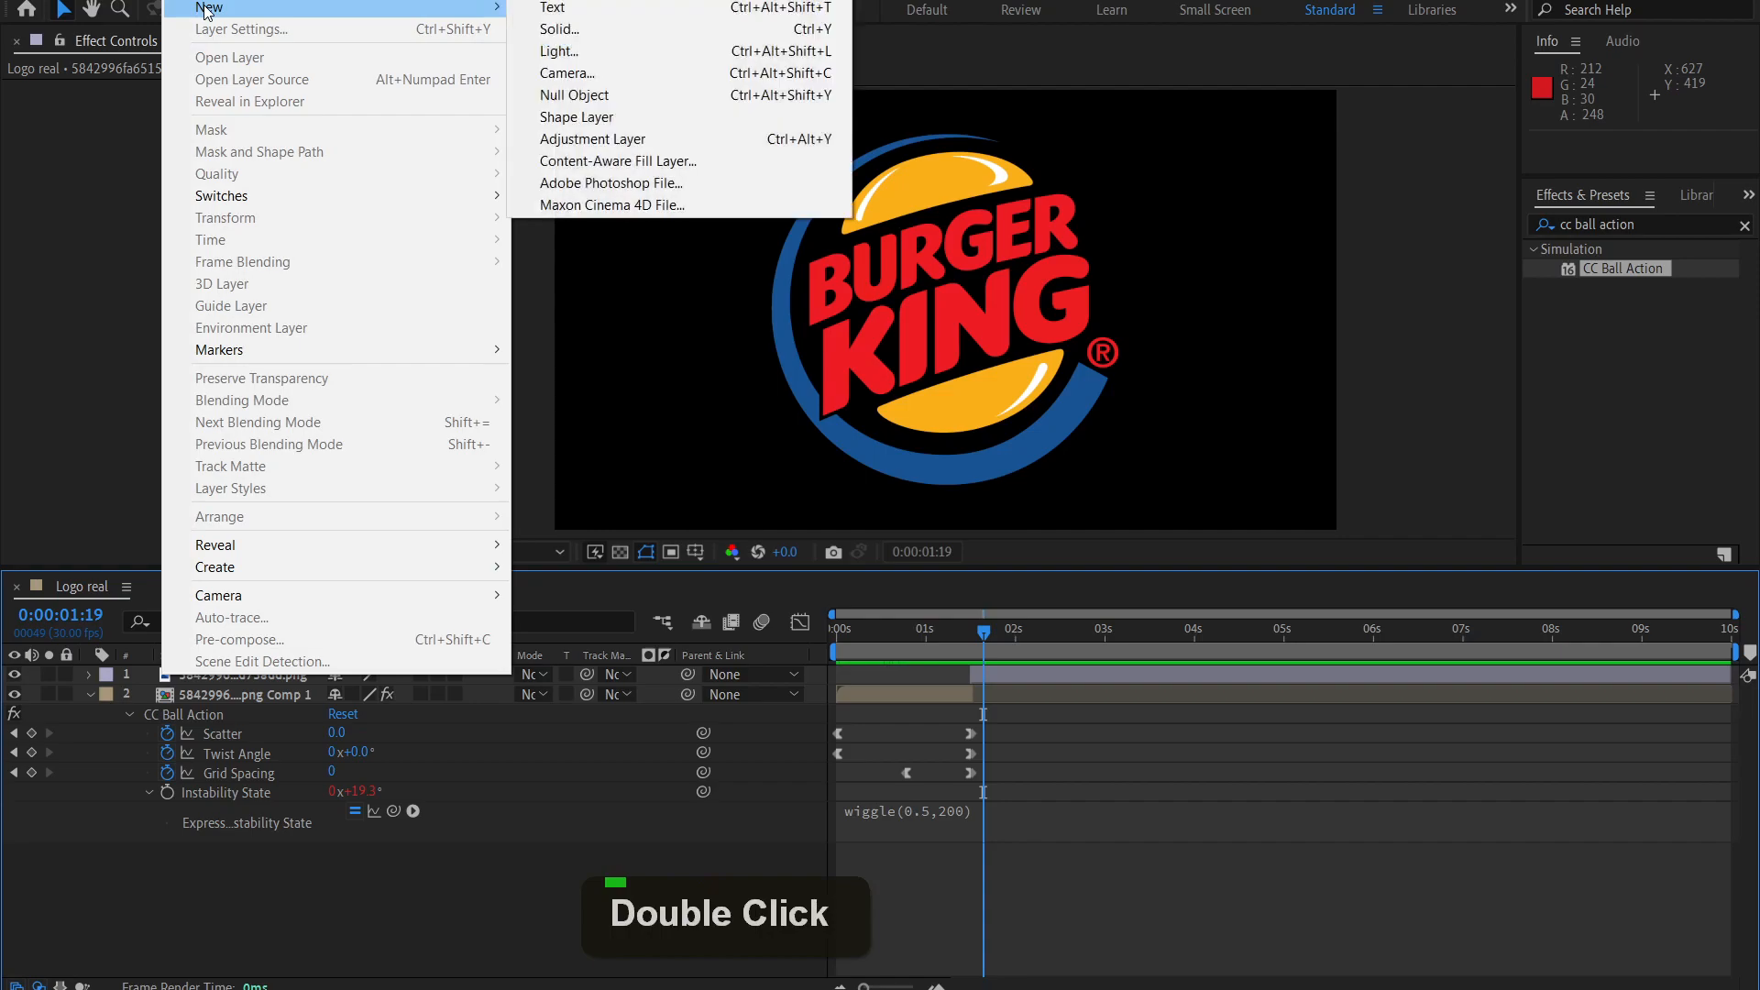
{"action": "left_click", "coordinate": [596, 26]}
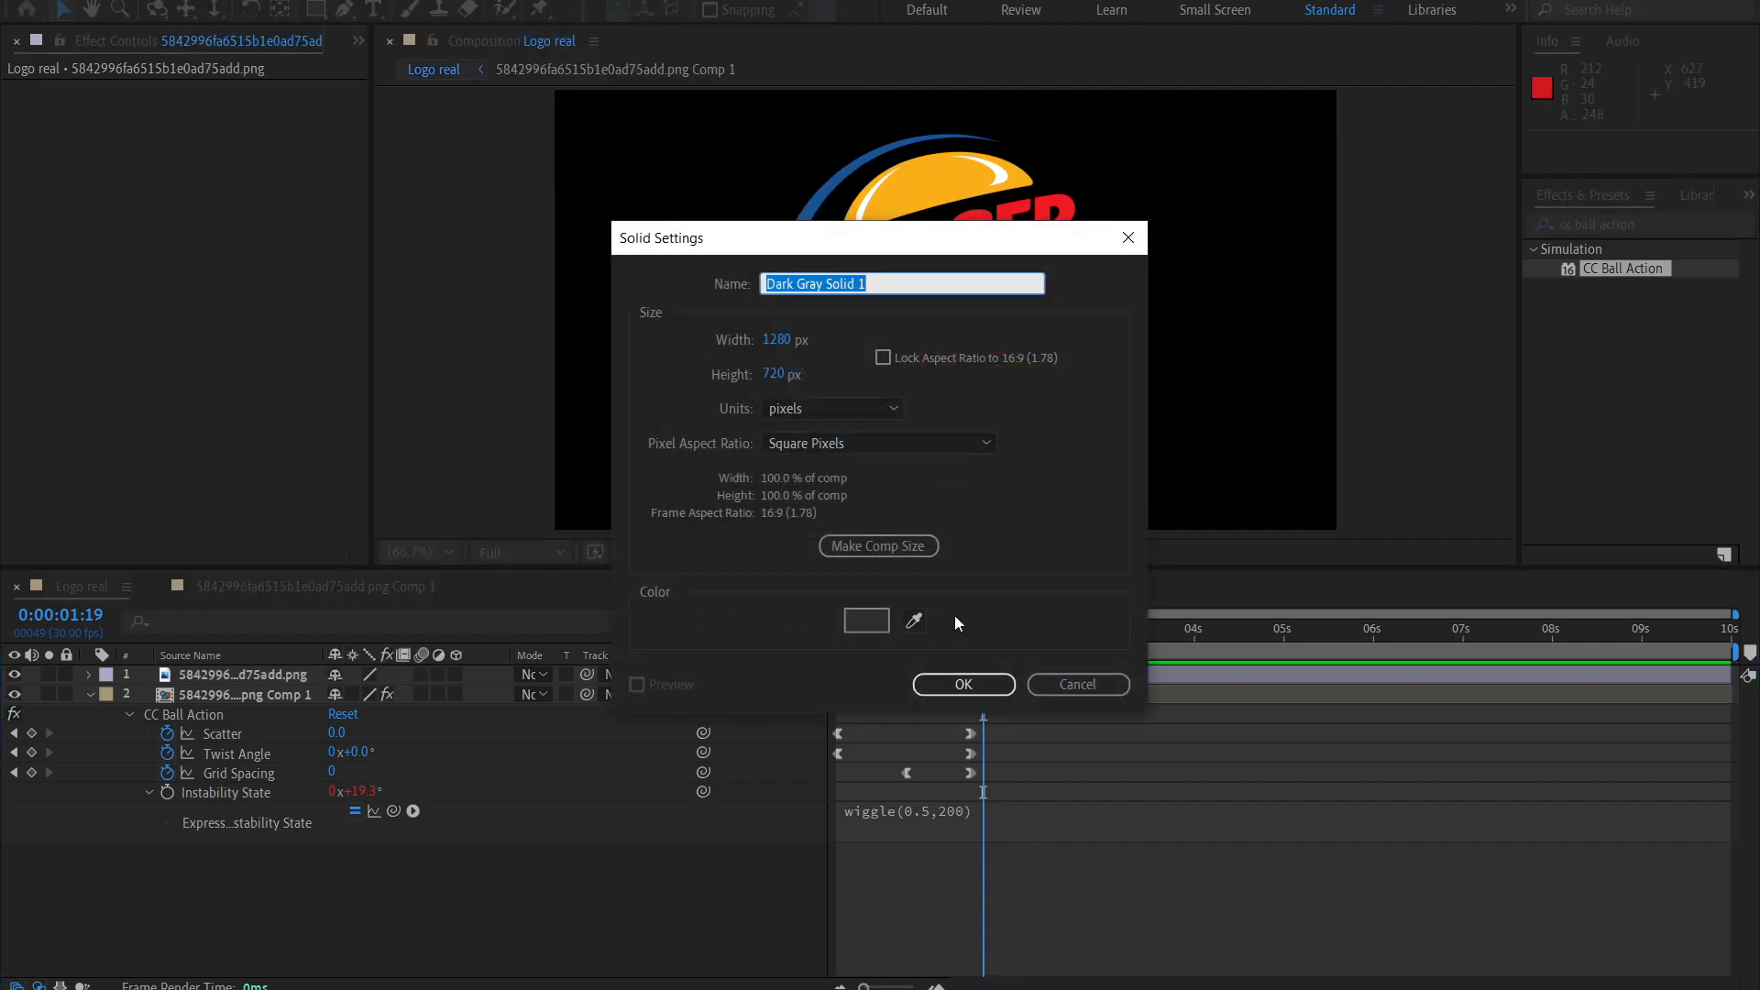
{"action": "type", "text": "Background"}
{"action": "key", "text": "Return"}
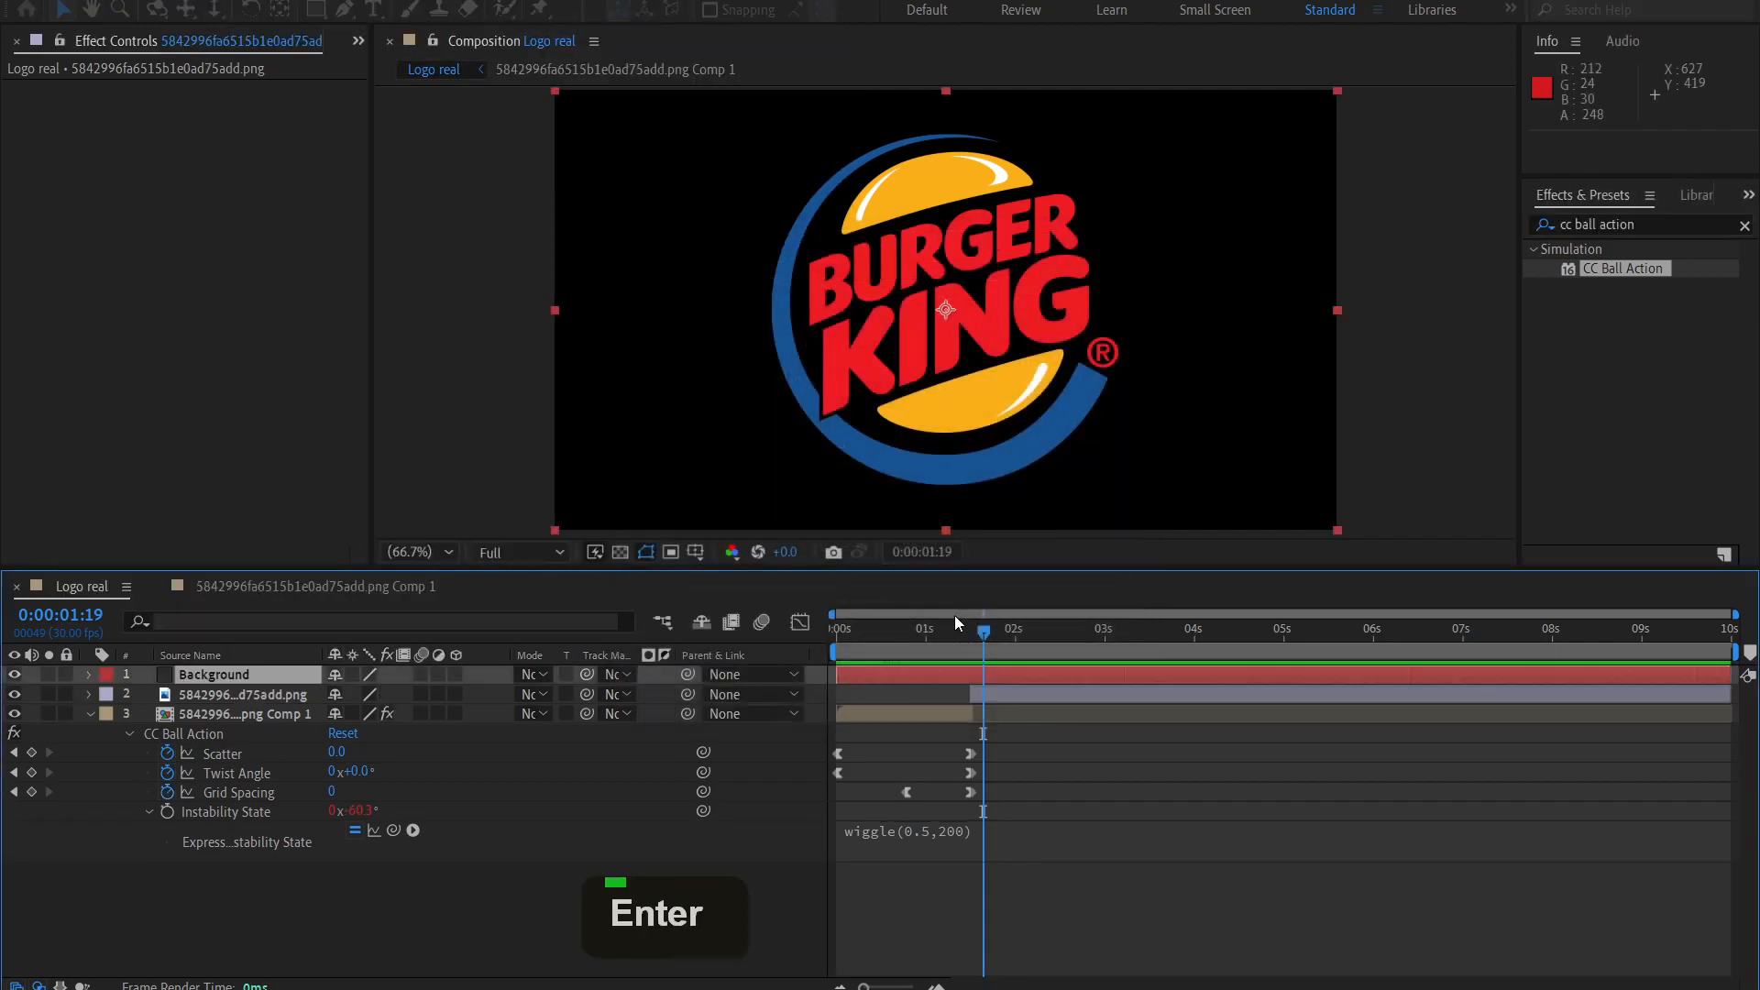
{"action": "left_click_drag", "start_coordinate": [300, 679], "coordinate": [312, 869]}
{"action": "left_click", "coordinate": [437, 912]}
Find the Gradient Ramp effect and apply it to the Background layer.
{"action": "left_click_drag", "start_coordinate": [1666, 225], "coordinate": [1460, 252]}
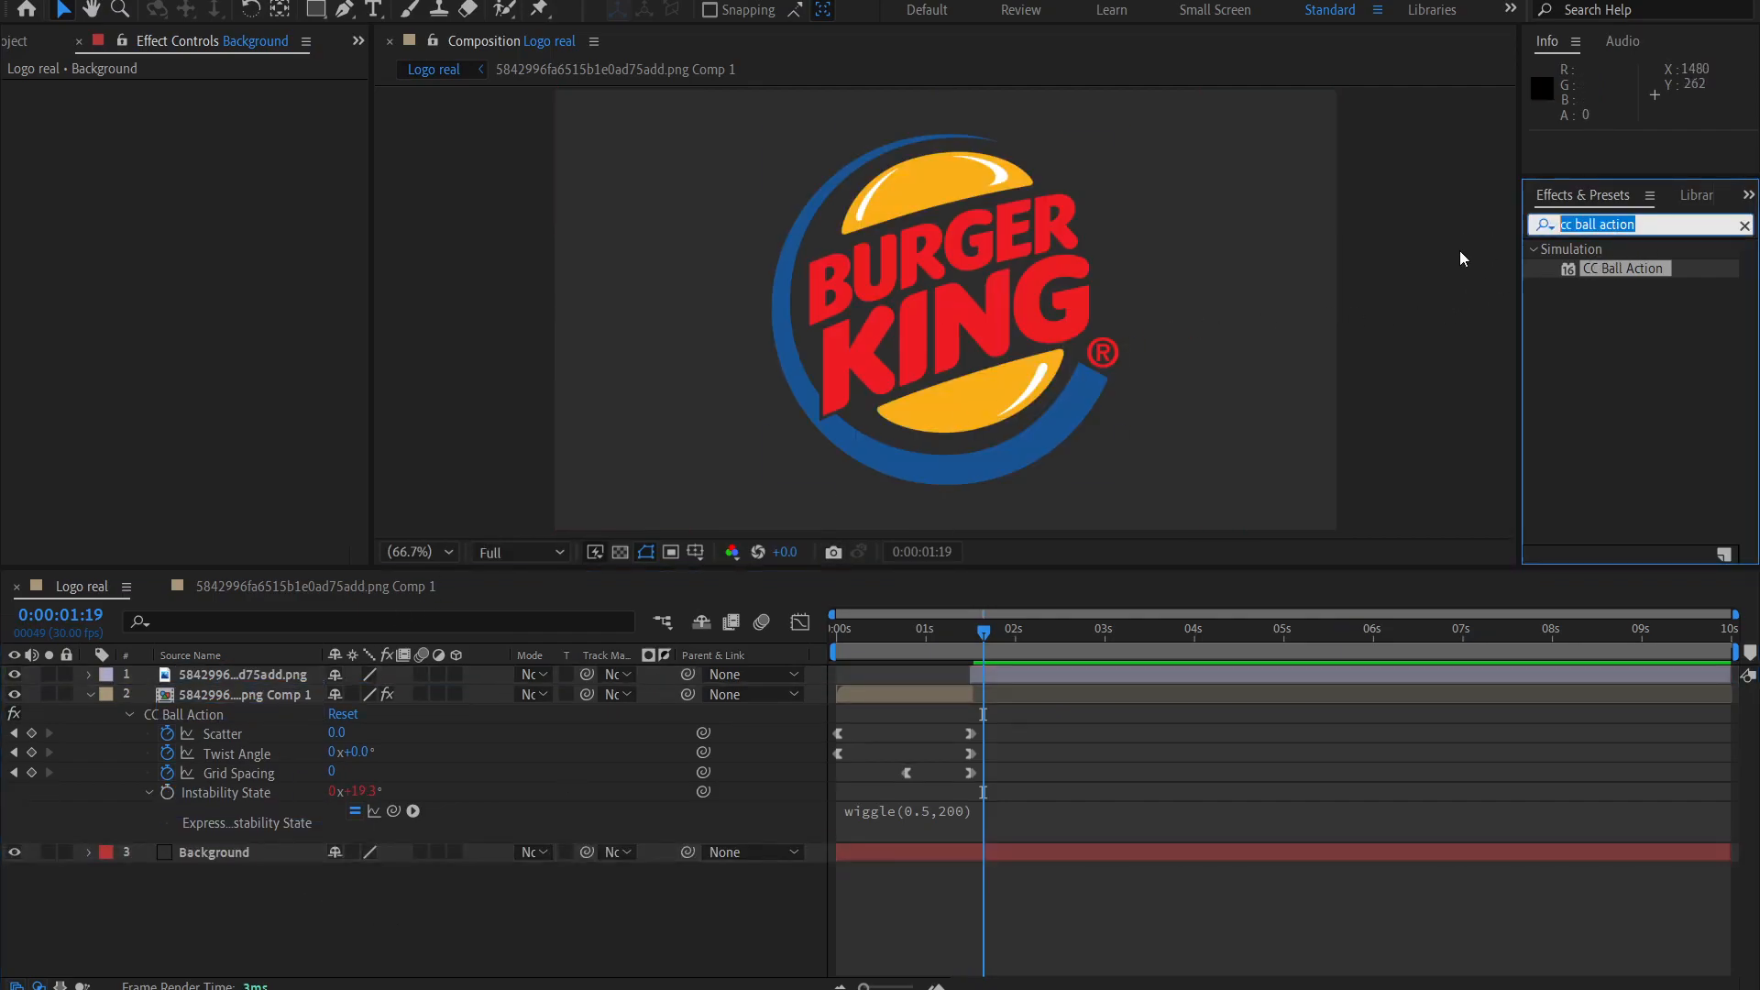
{"action": "type", "text": "gr"}
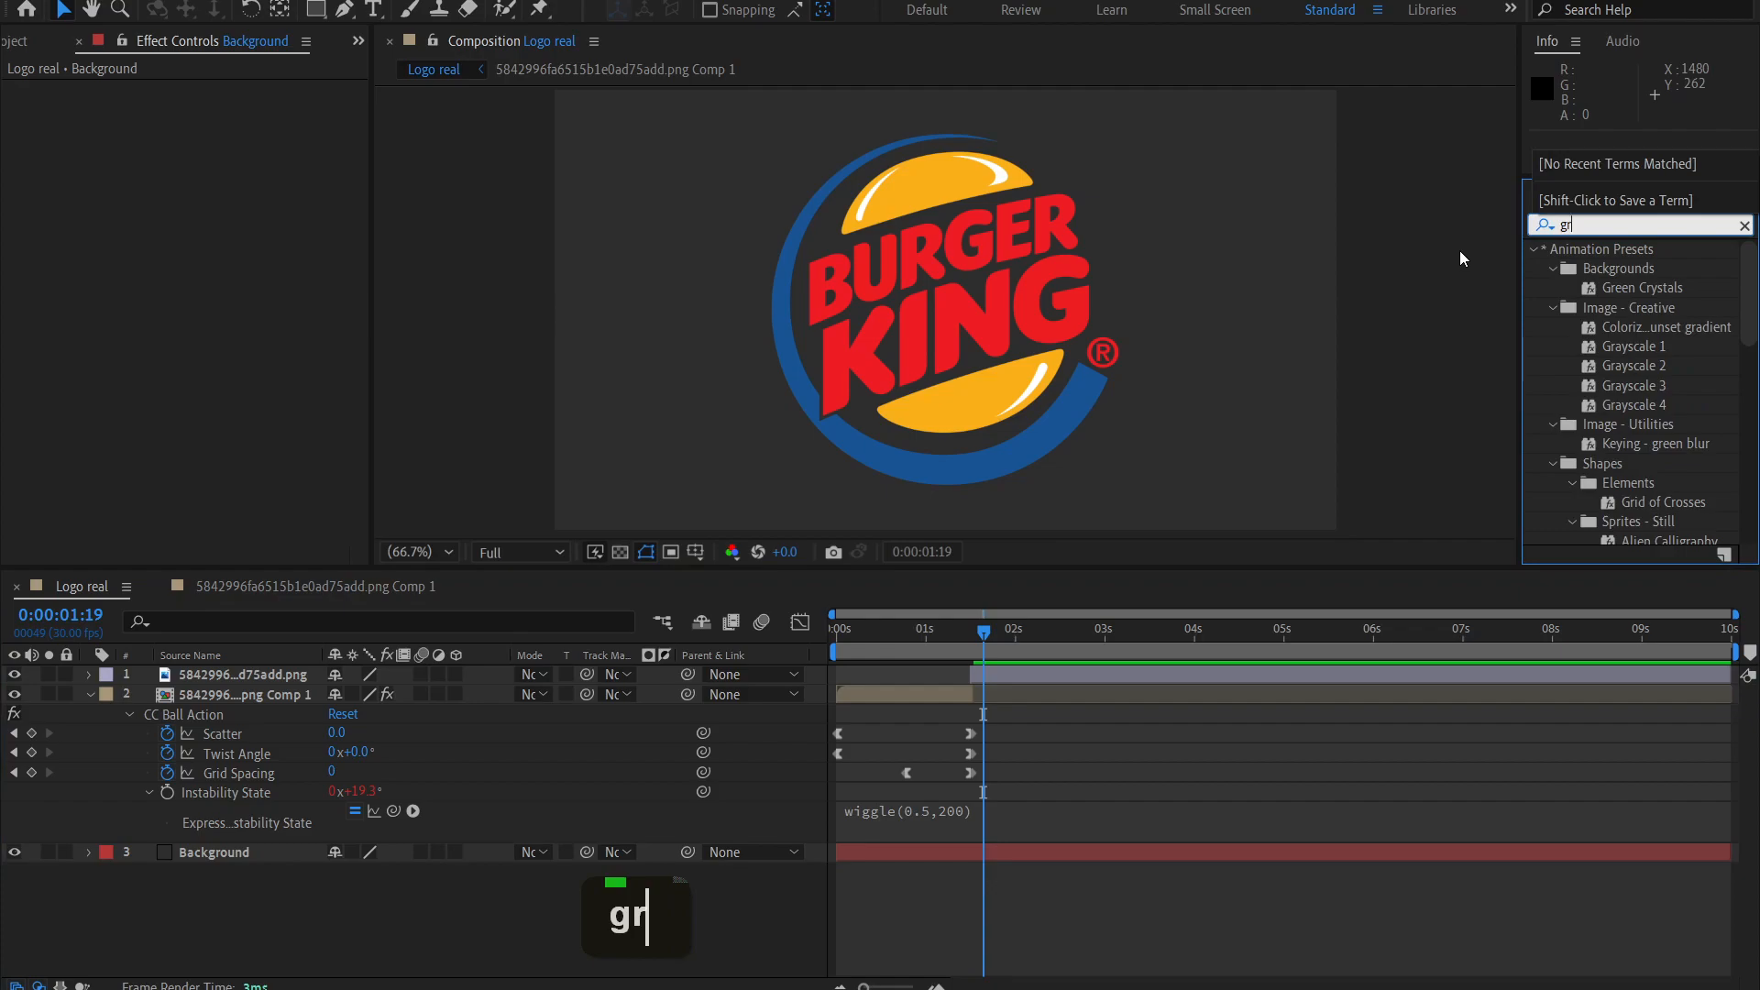
{"action": "type", "text": "adient ramp"}
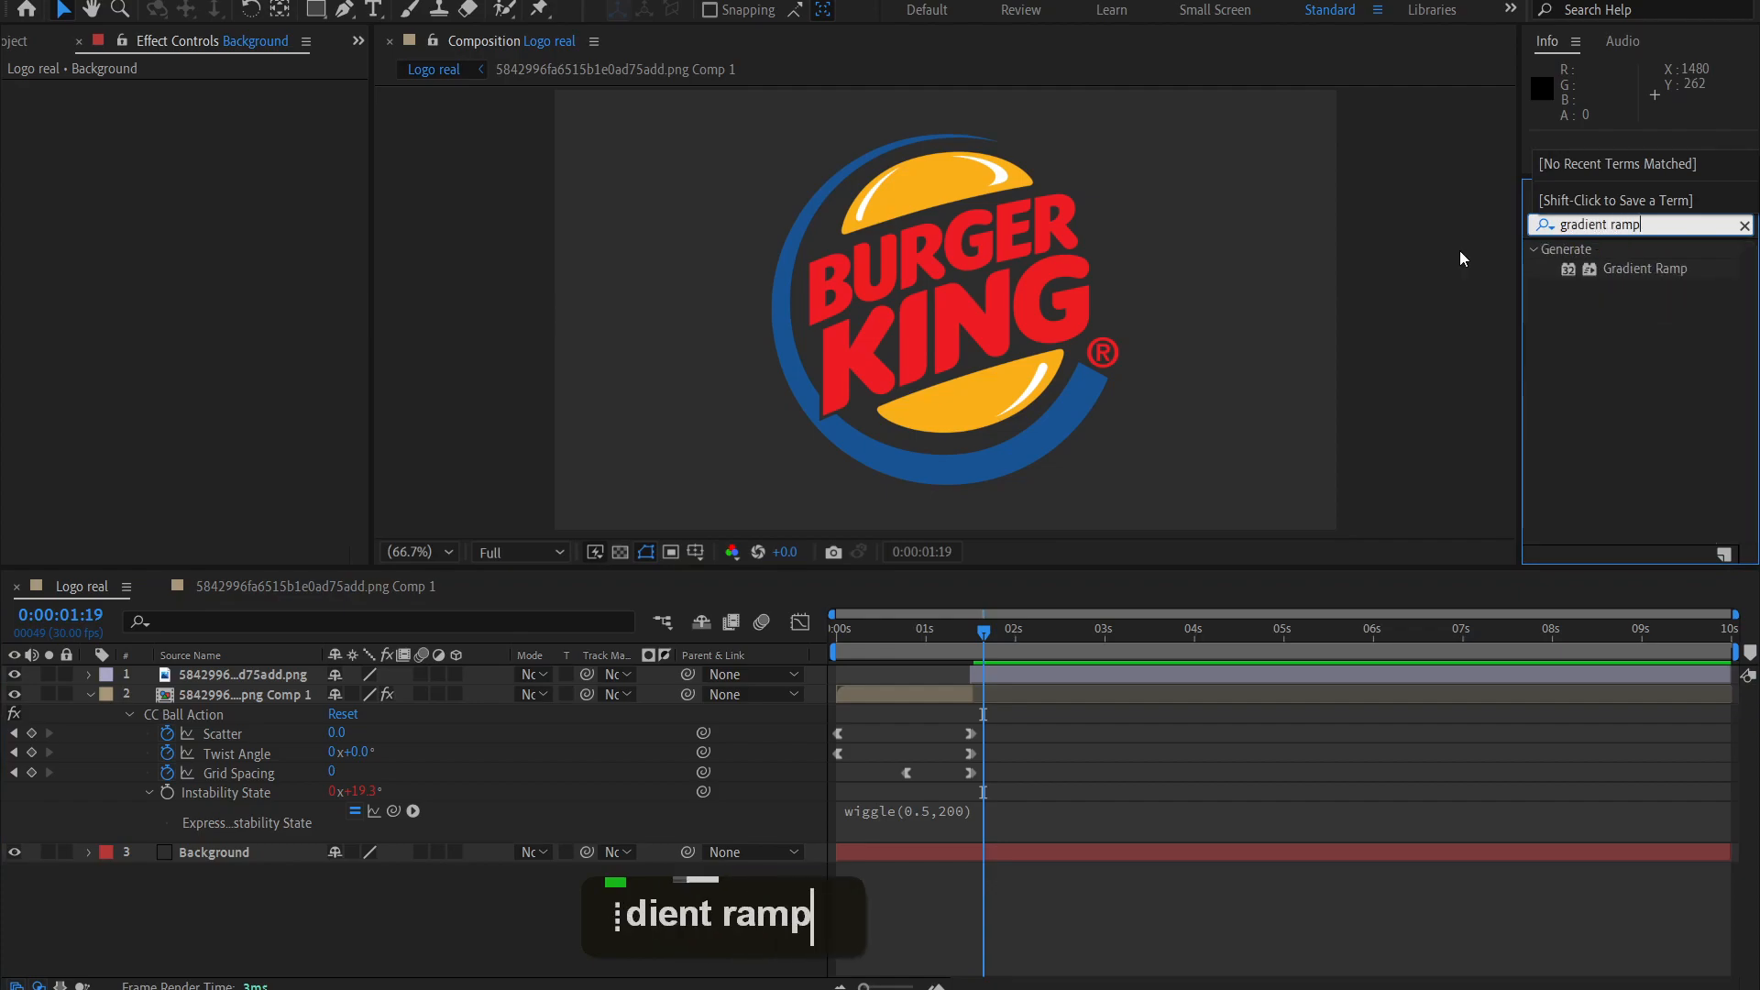
{"action": "double_click", "coordinate": [1679, 270]}
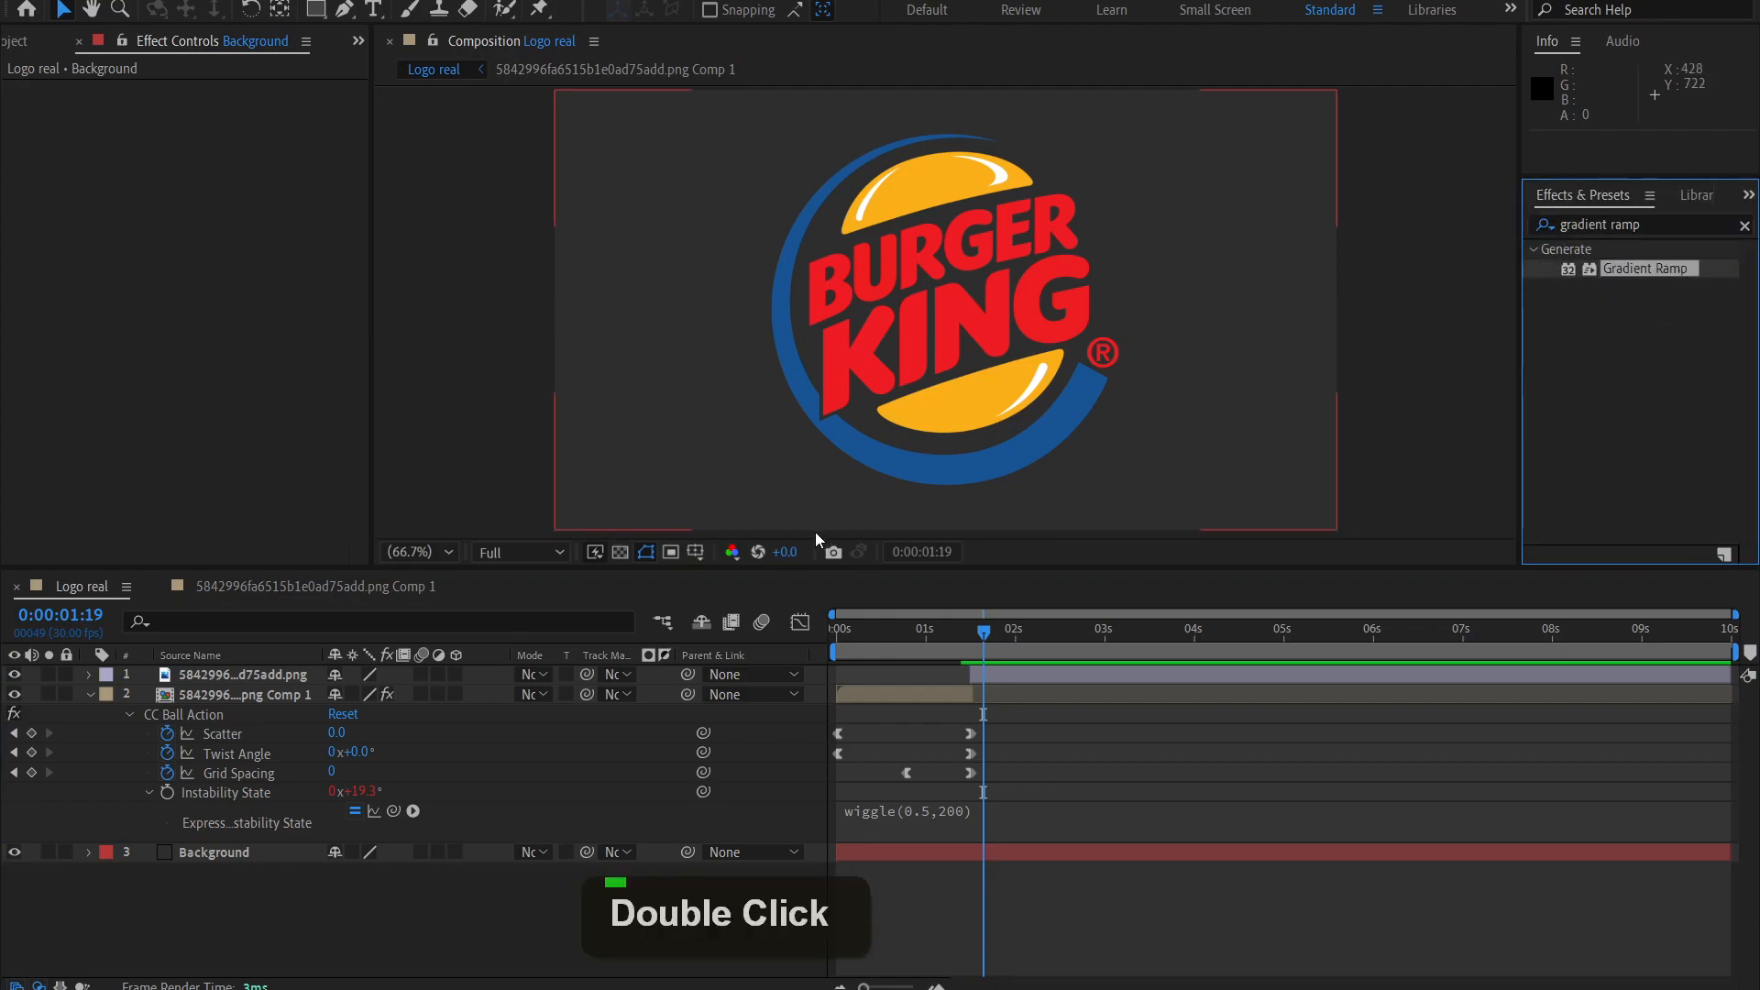
{"action": "left_click", "coordinate": [250, 852]}
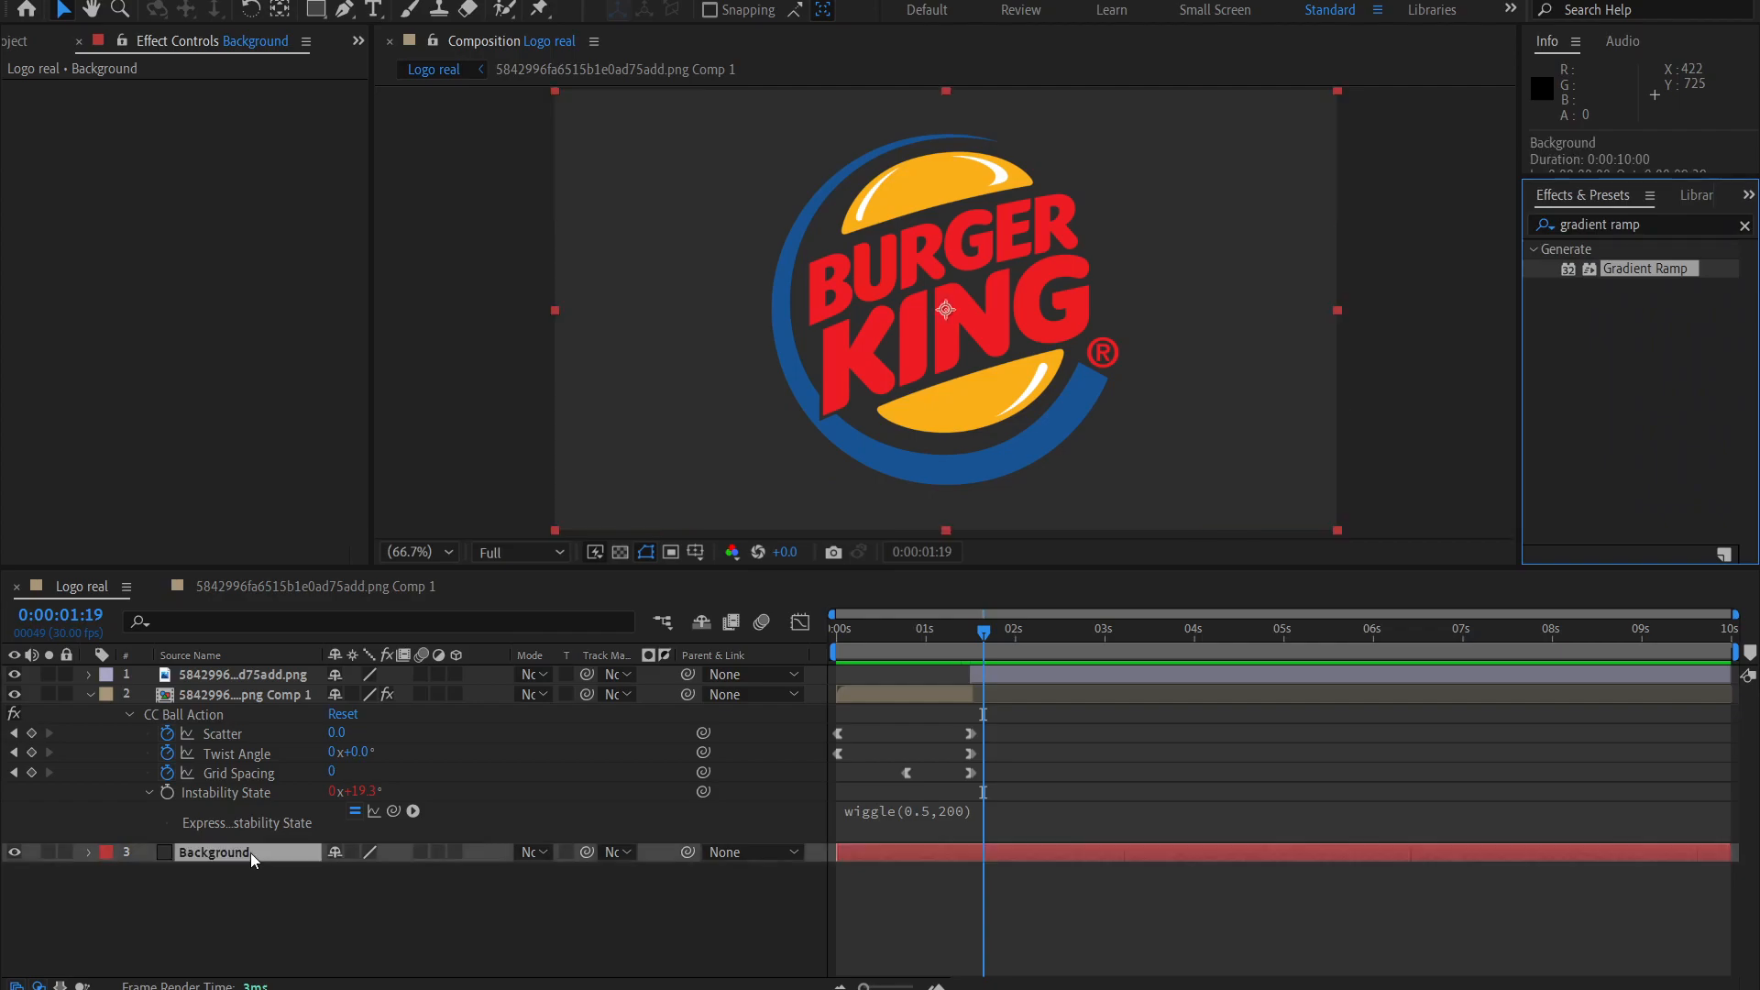
{"action": "double_click", "coordinate": [1633, 271]}
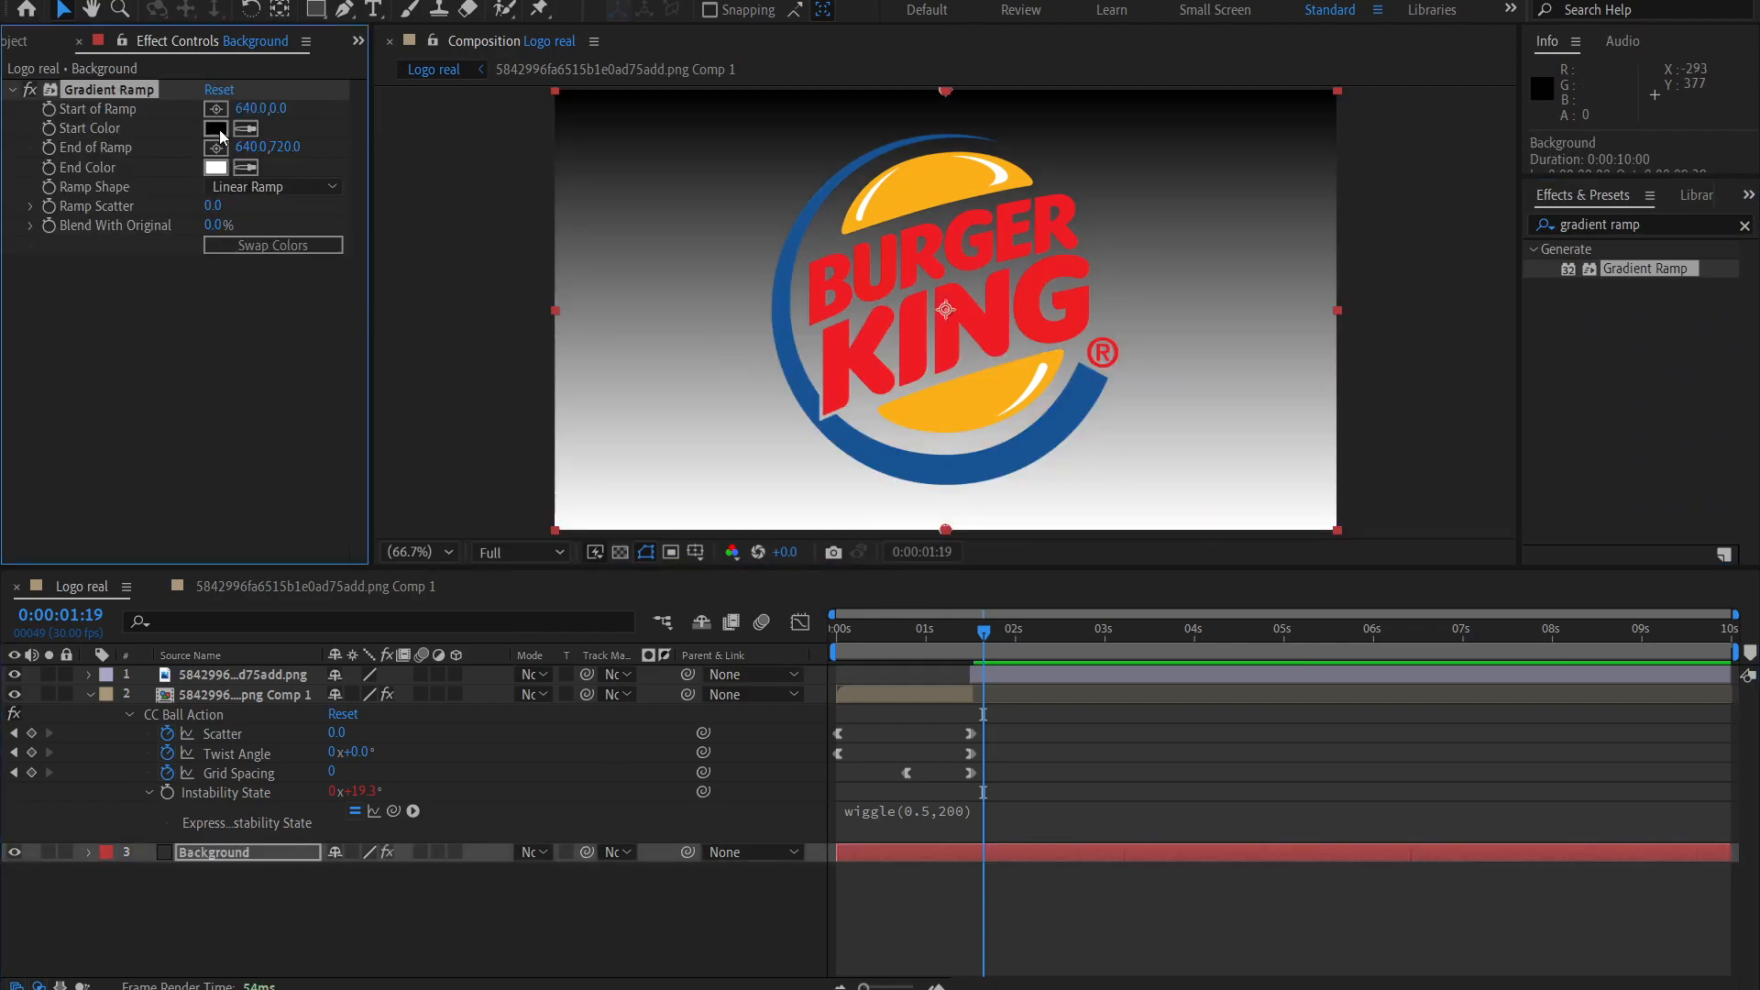
Set the Gradient Ramp start color to FAAF18, sampled from the yellow of the logo's bun.
{"action": "left_click", "coordinate": [216, 130]}
{"action": "left_click_drag", "start_coordinate": [659, 319], "coordinate": [339, 340]}
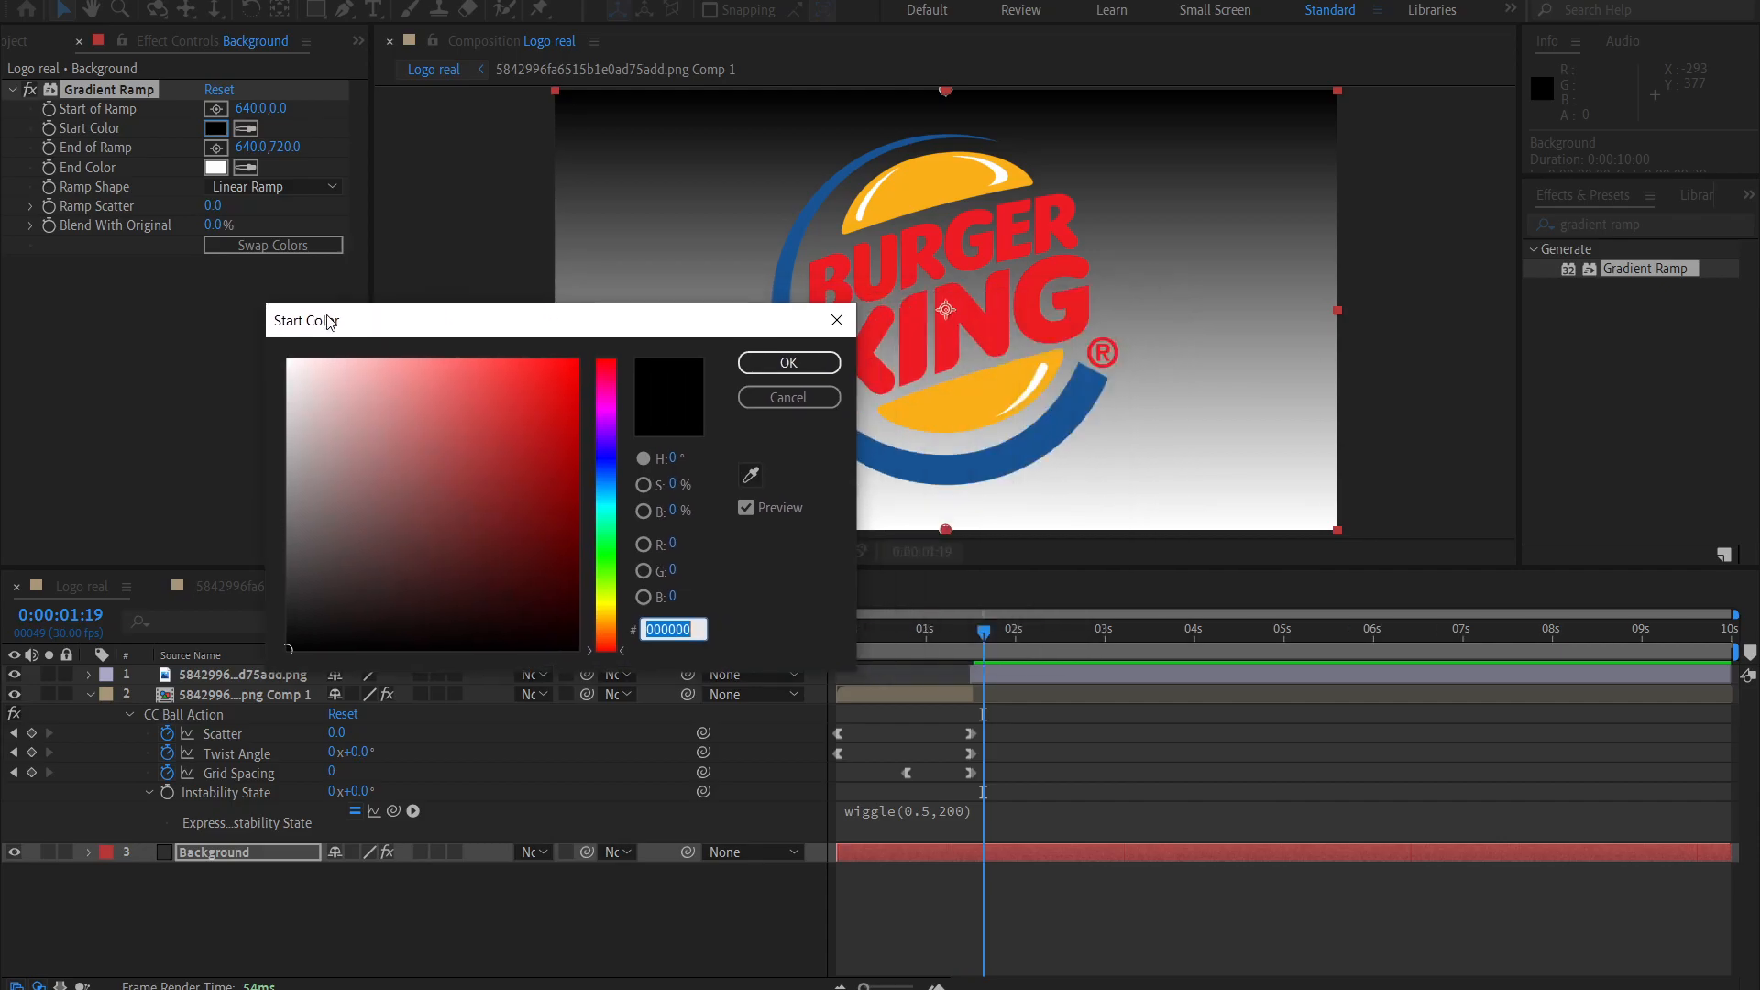
{"action": "left_click", "coordinate": [612, 551]}
{"action": "left_click_drag", "start_coordinate": [612, 551], "coordinate": [605, 524]}
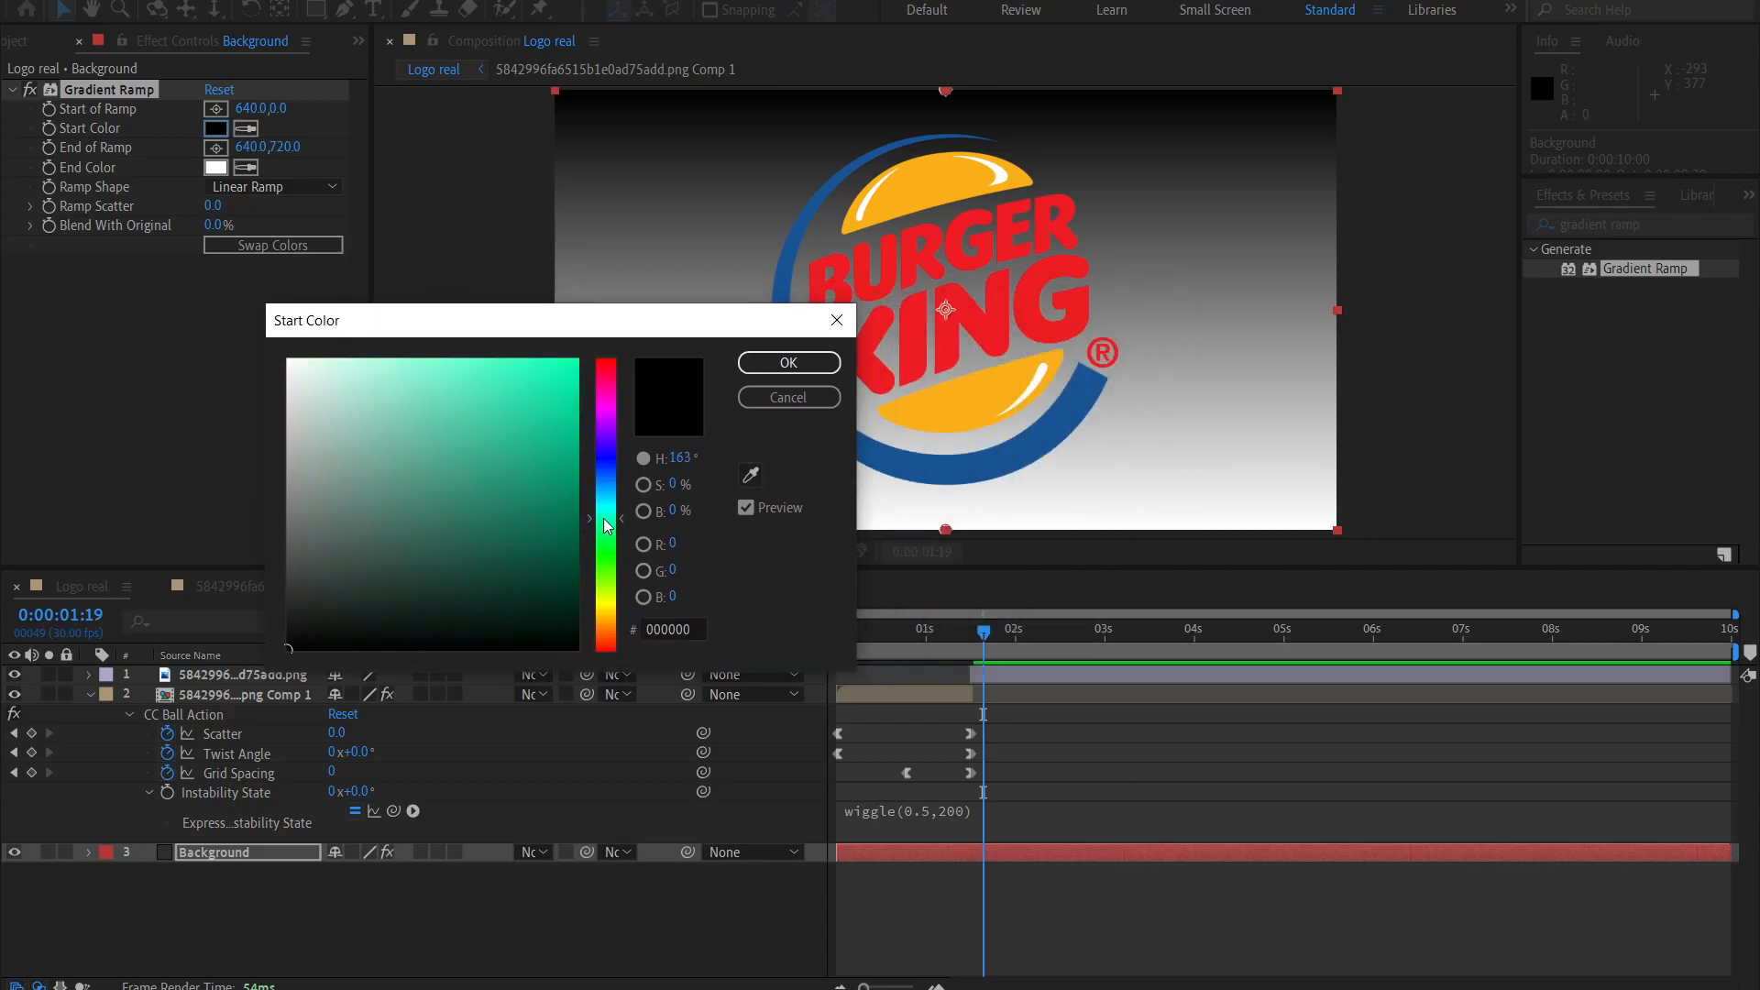
{"action": "left_click_drag", "start_coordinate": [603, 328], "coordinate": [433, 337]}
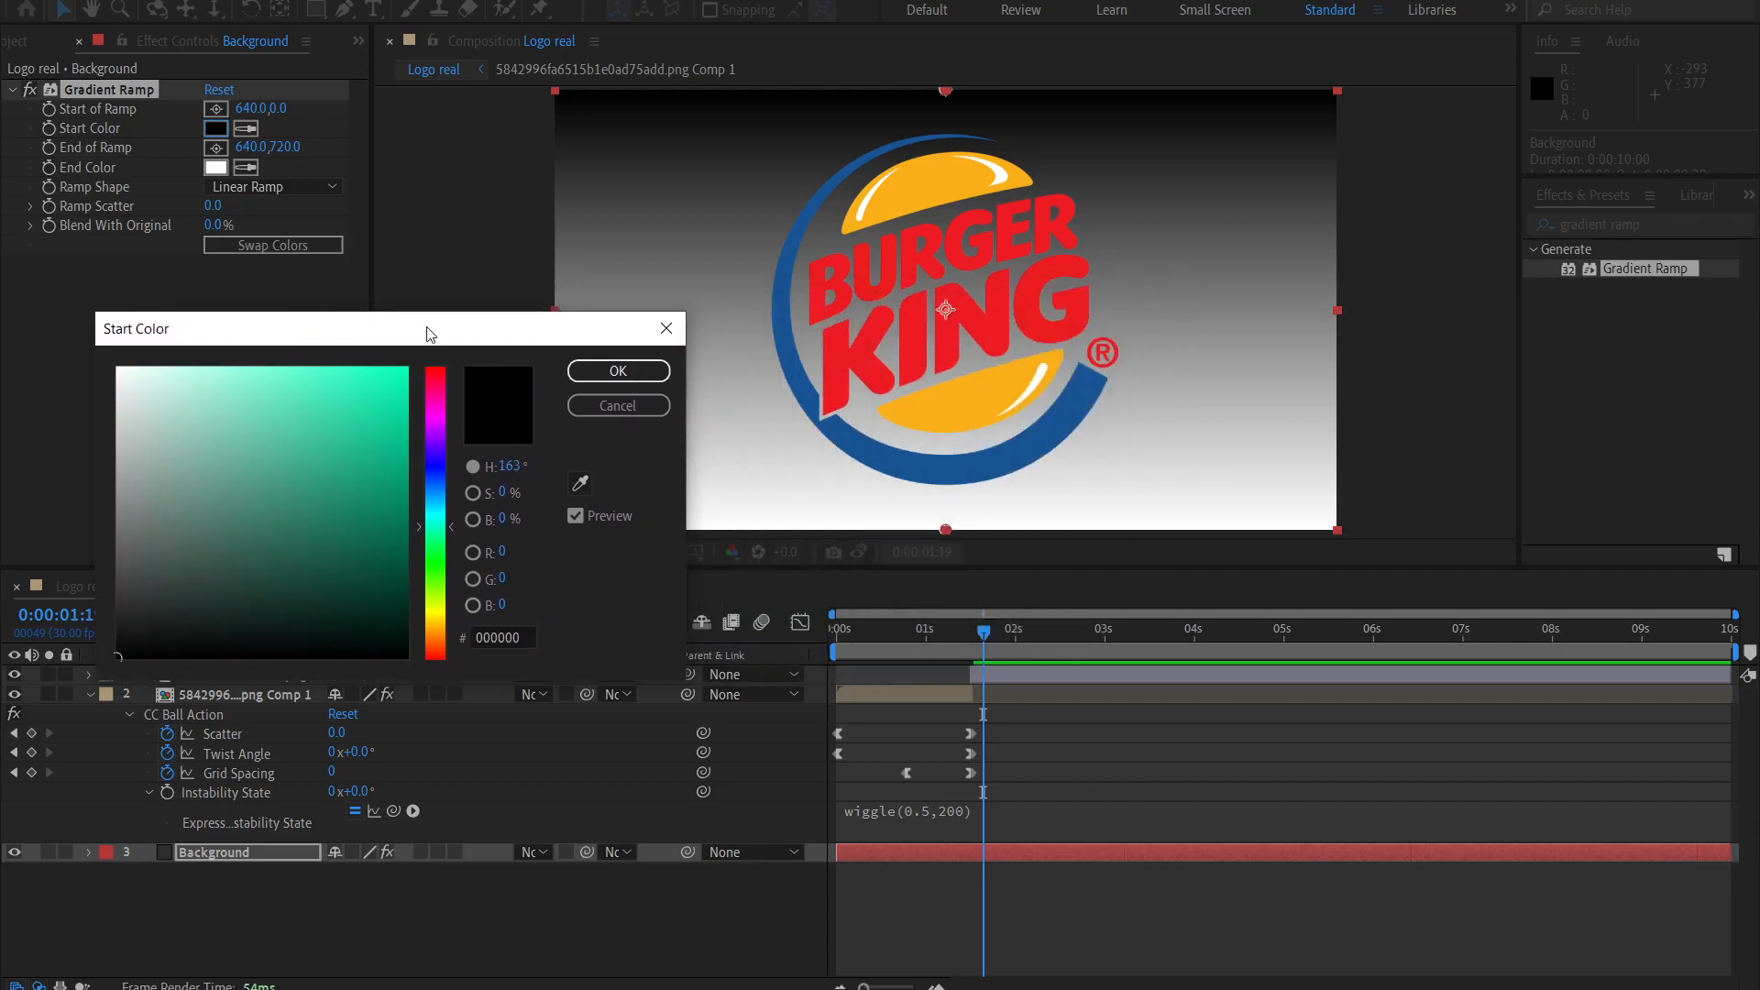
{"action": "left_click", "coordinate": [578, 486]}
{"action": "left_click", "coordinate": [976, 401]}
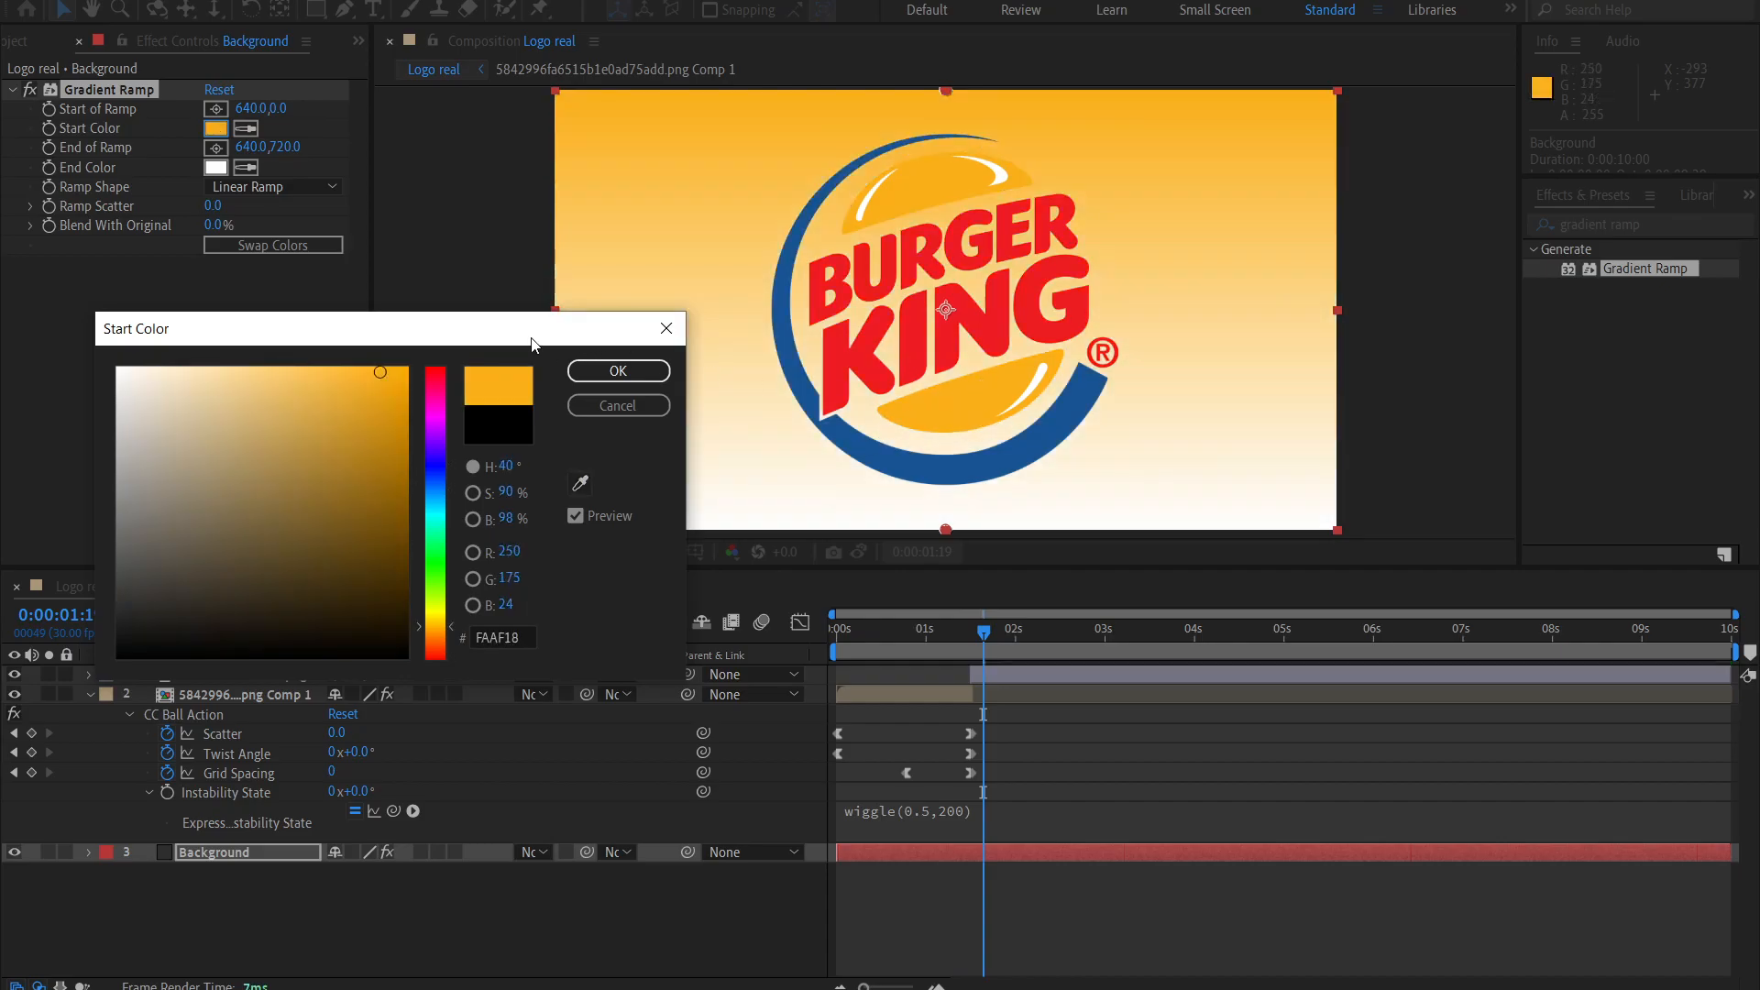
{"action": "left_click", "coordinate": [618, 370]}
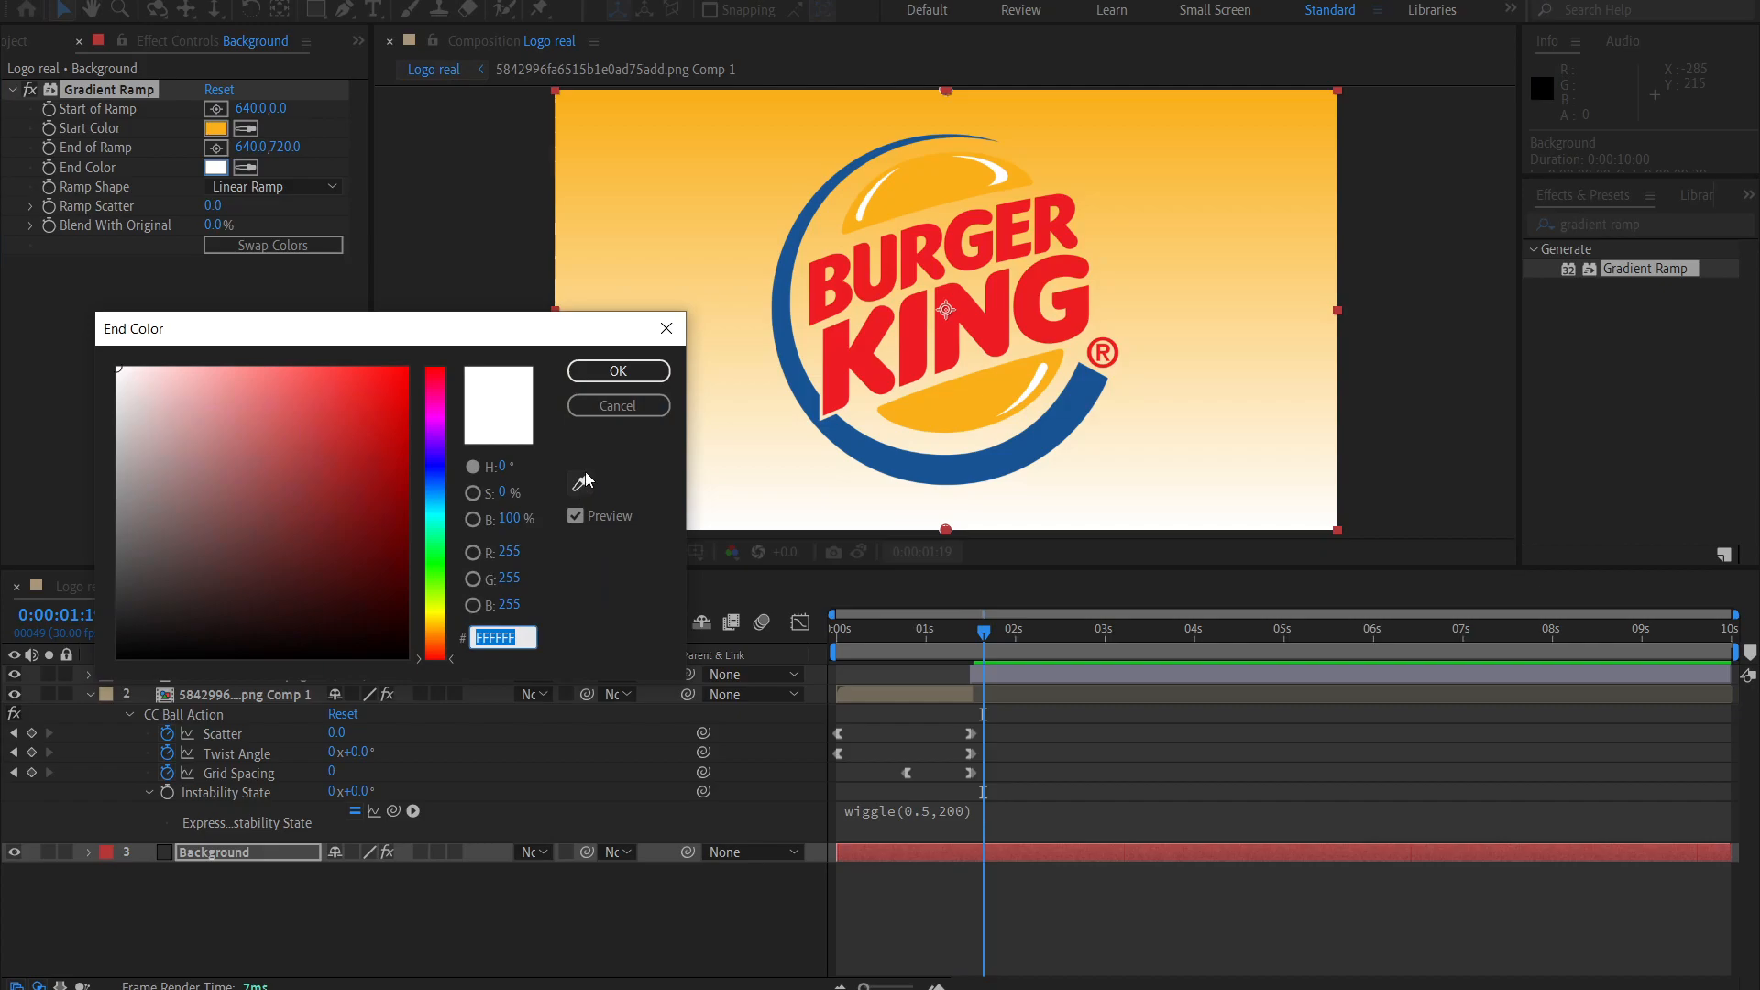
Set the Gradient Ramp end color to 185494, sampled from the logo's blue ring.
{"action": "left_click", "coordinate": [581, 481]}
{"action": "left_click", "coordinate": [939, 469]}
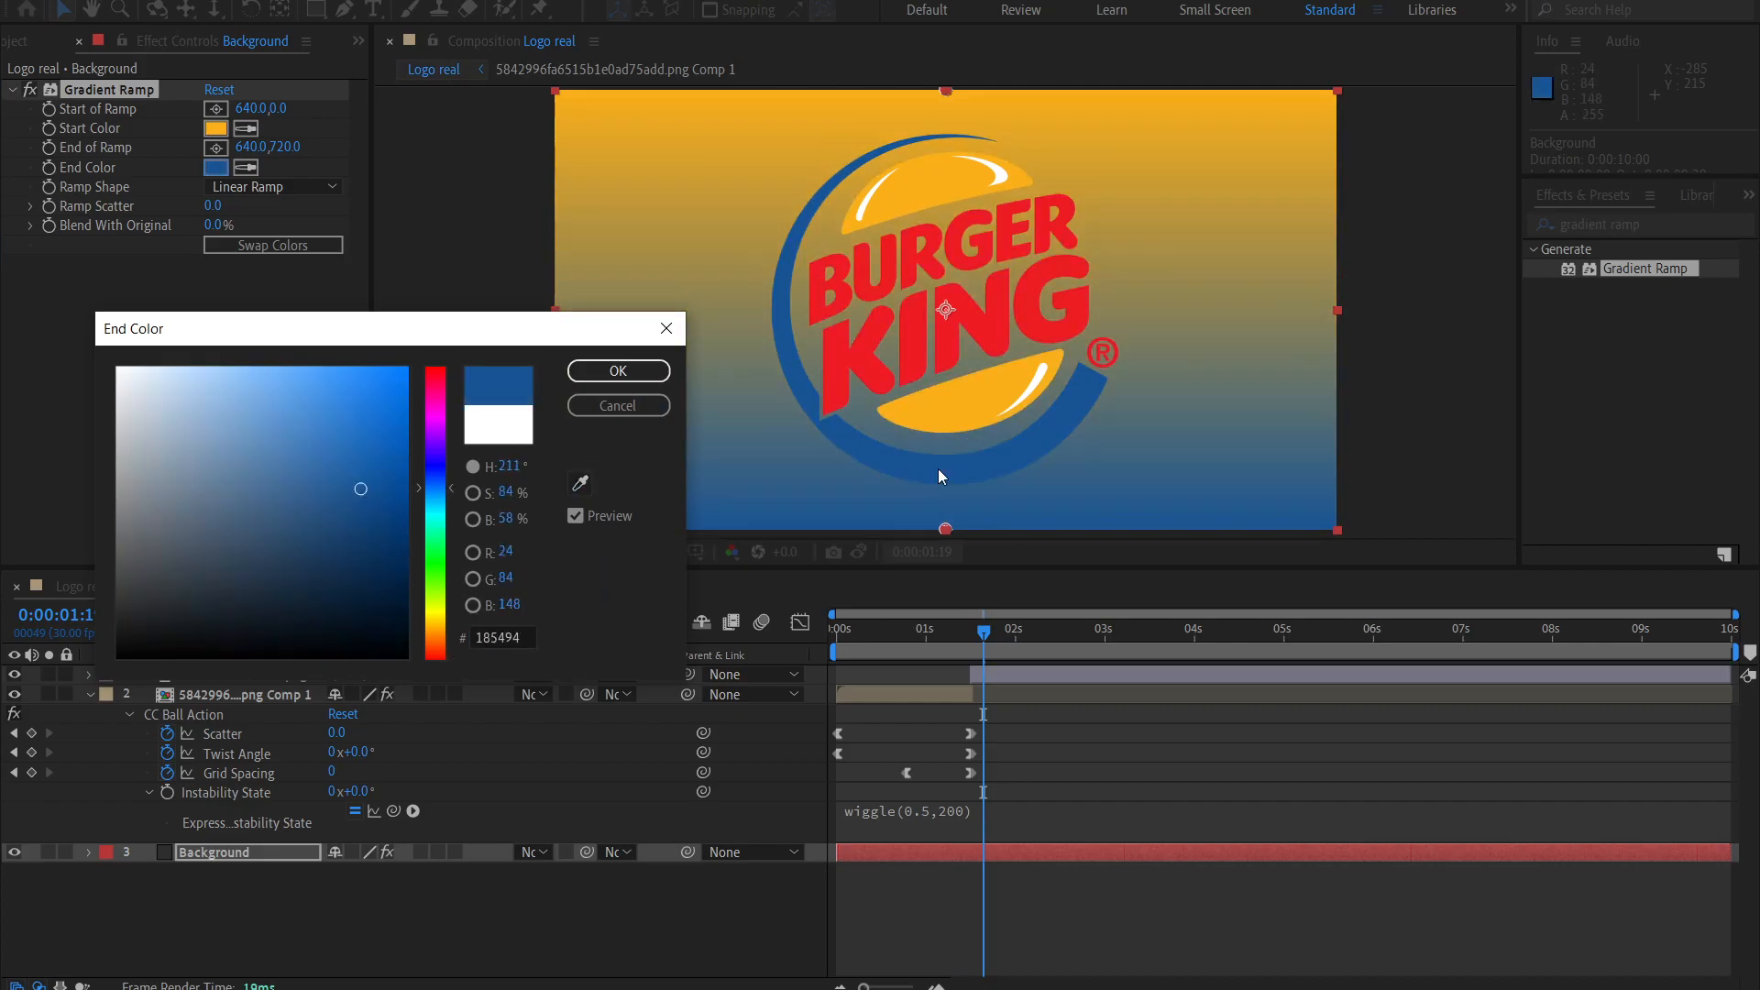
{"action": "left_click", "coordinate": [616, 372]}
{"action": "double_click", "coordinate": [167, 310]}
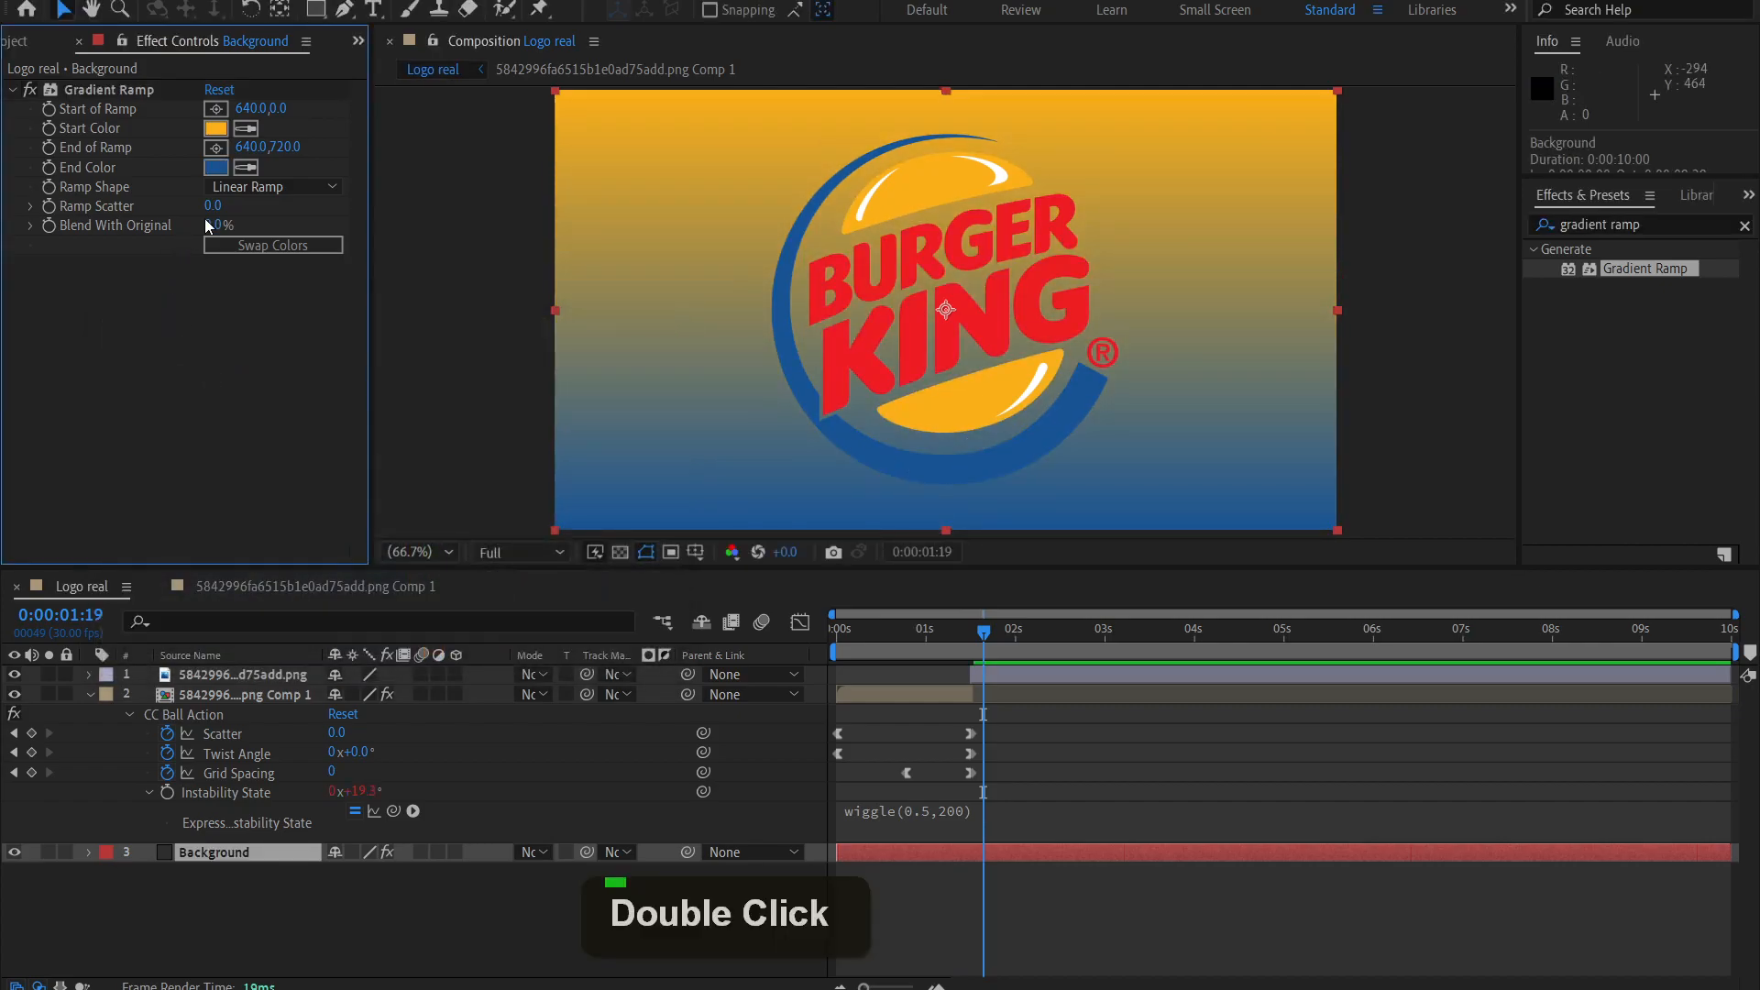
{"action": "mouse_move", "coordinate": [215, 226]}
{"action": "left_mouse_down"}
{"action": "mouse_move", "coordinate": [260, 230]}
{"action": "mouse_move", "coordinate": [190, 246]}
{"action": "left_mouse_up"}
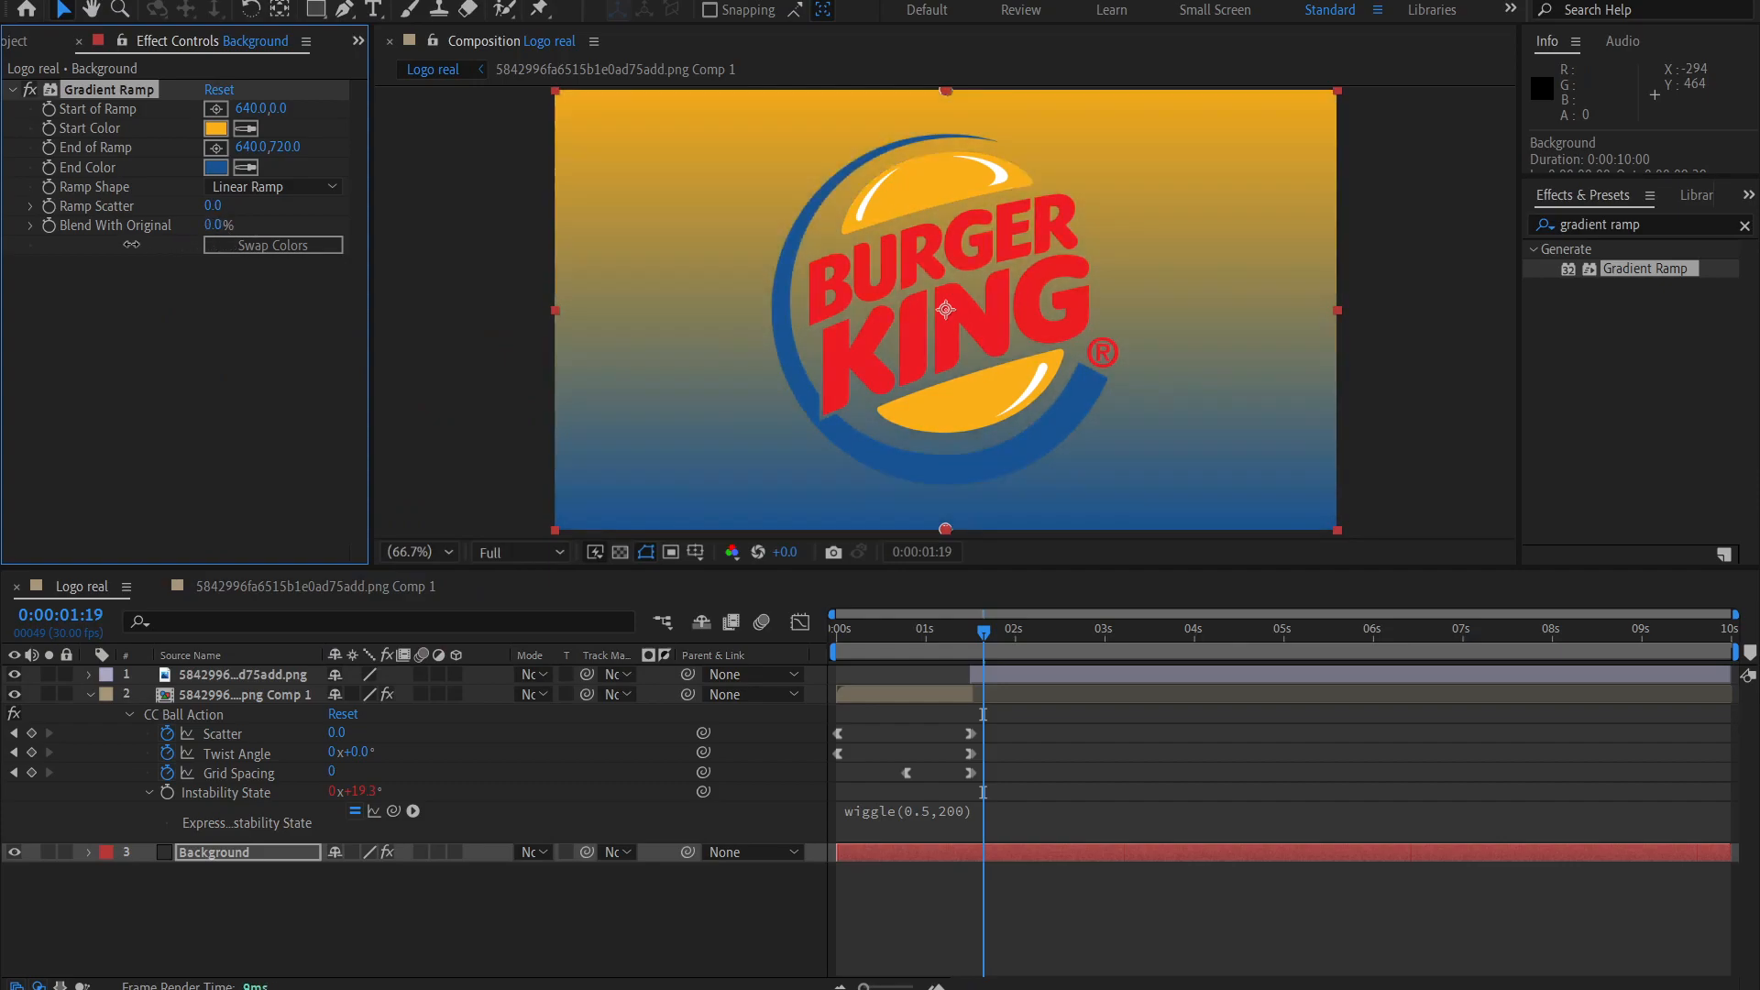
{"action": "left_click", "coordinate": [196, 332]}
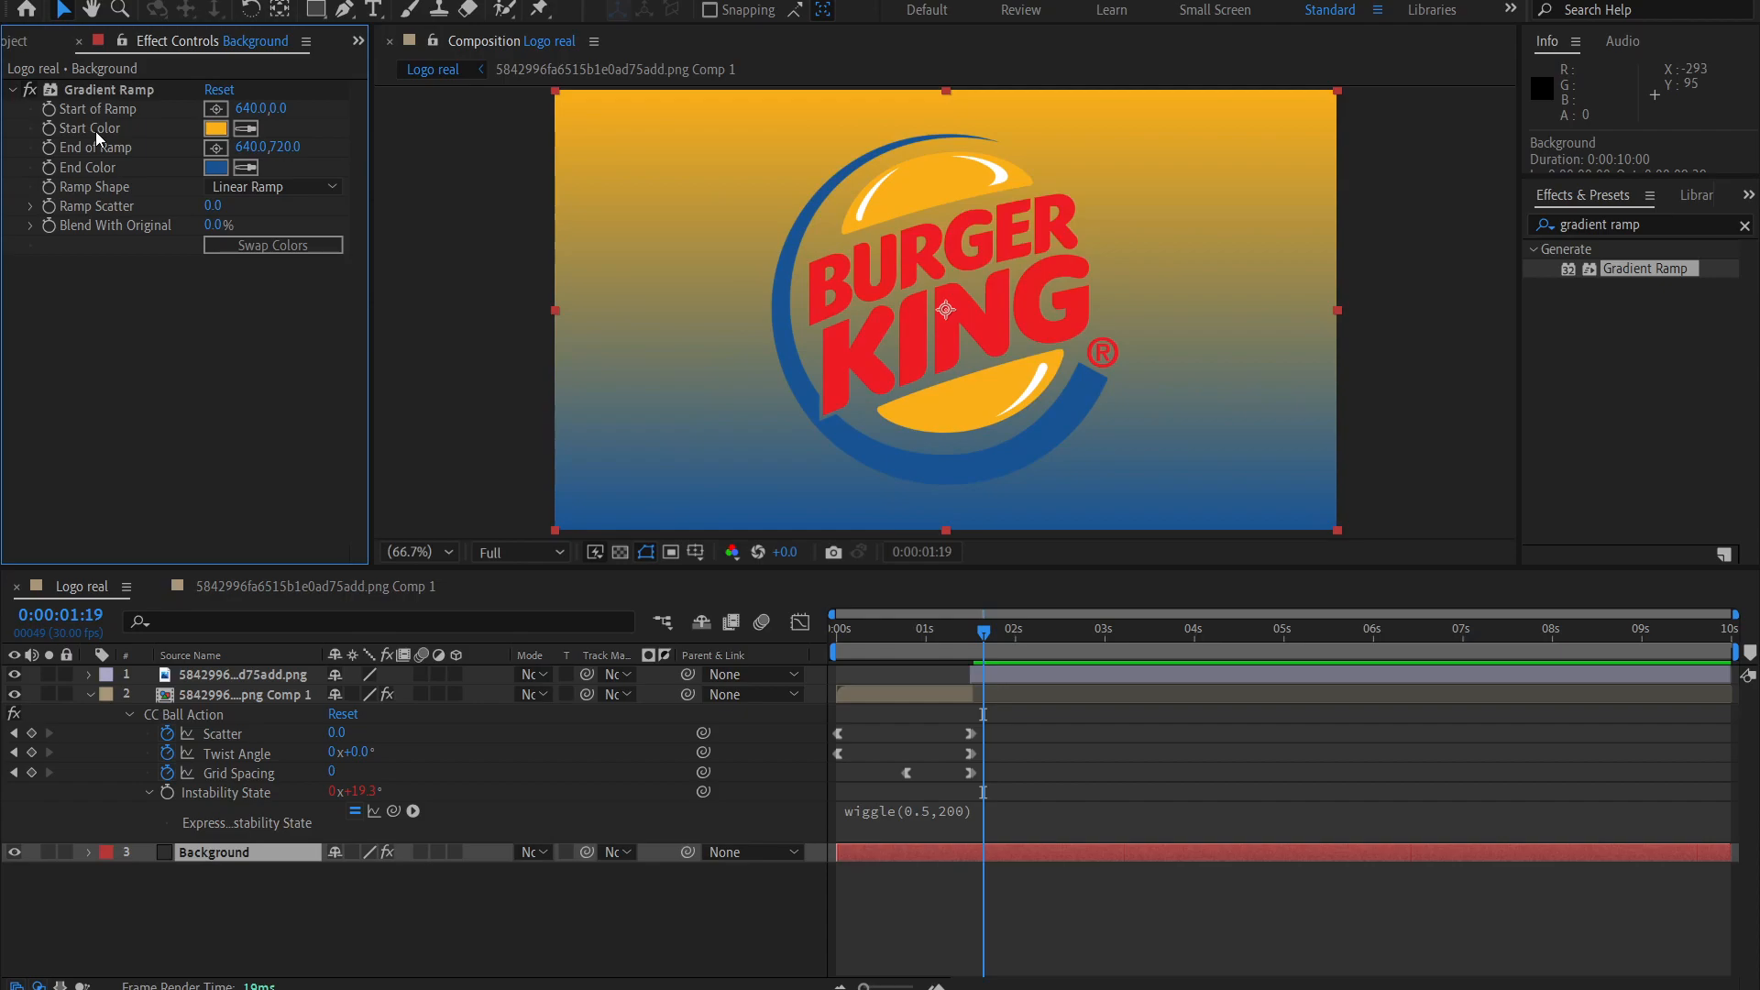
Lower the gradient's start point to about 641.5, 180.0, over the logo's upper bun.
{"action": "left_click", "coordinate": [103, 86]}
{"action": "left_click_drag", "start_coordinate": [942, 90], "coordinate": [944, 183]}
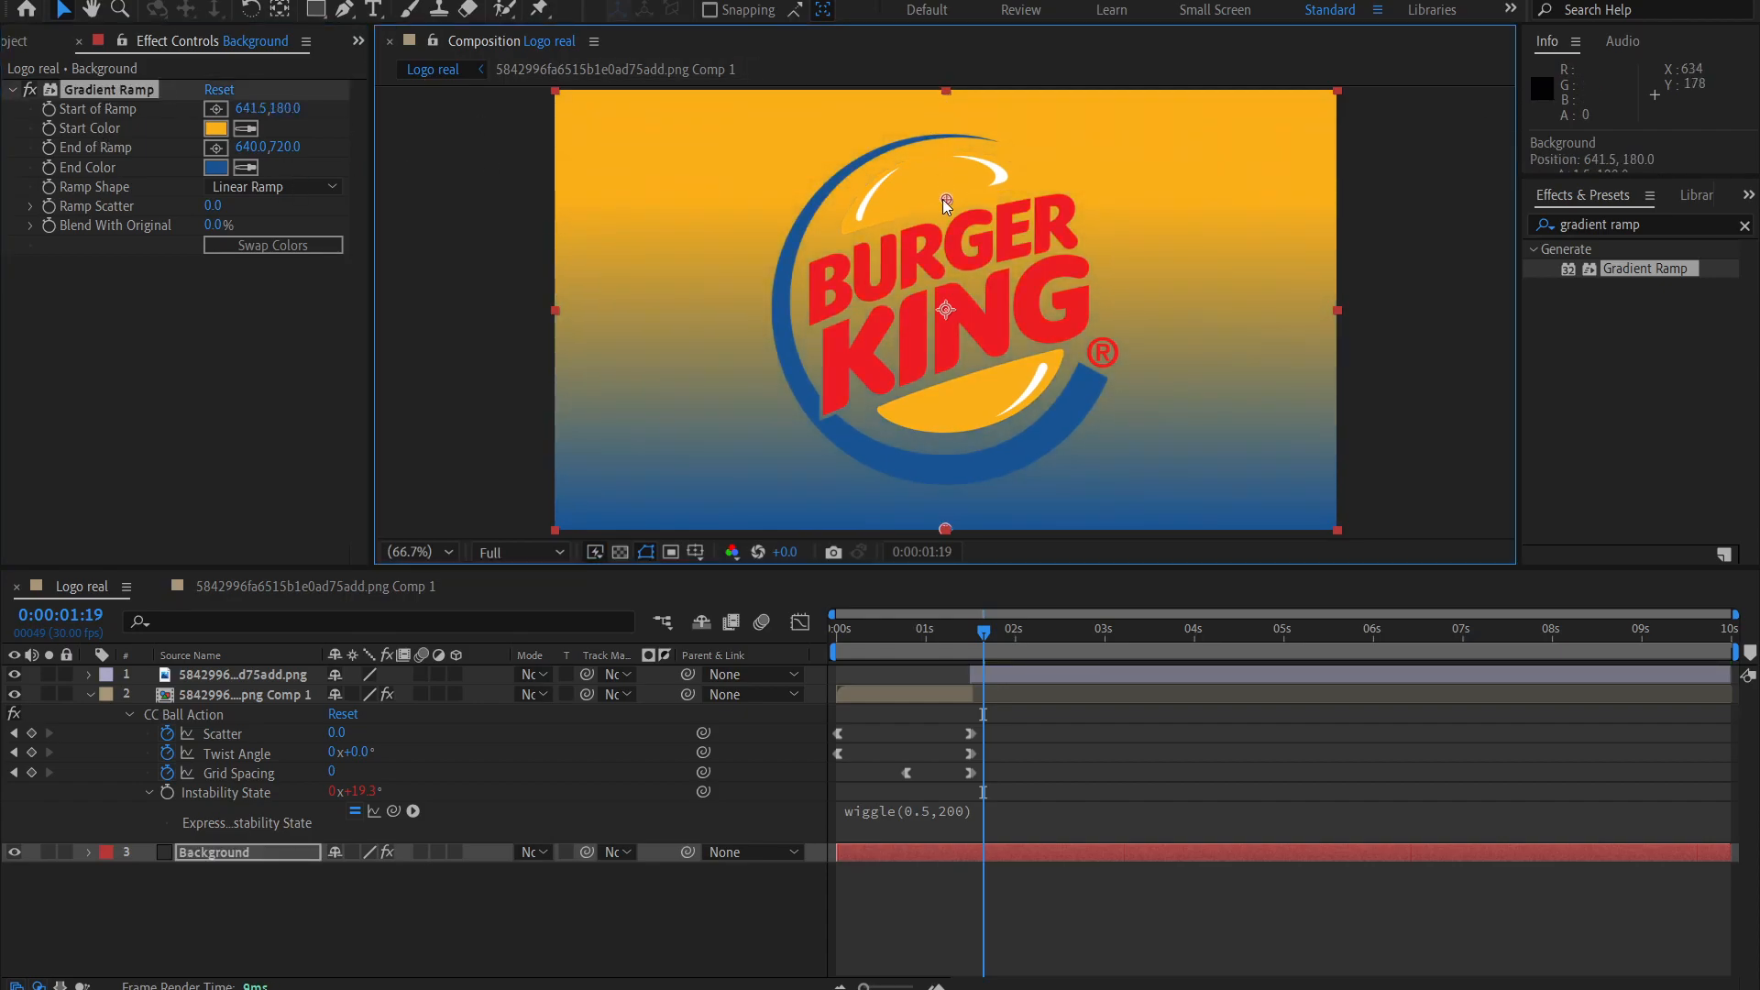
Fine-tune the Background gradient's start point to about 641.5, 187.5 and its end point to about 638.5, 709.5.
{"action": "mouse_move", "coordinate": [945, 529]}
{"action": "left_mouse_down"}
{"action": "mouse_move", "coordinate": [942, 463]}
{"action": "mouse_move", "coordinate": [943, 525]}
{"action": "left_mouse_up"}
{"action": "left_click", "coordinate": [979, 721]}
{"action": "left_click_drag", "start_coordinate": [930, 636], "coordinate": [1061, 648]}
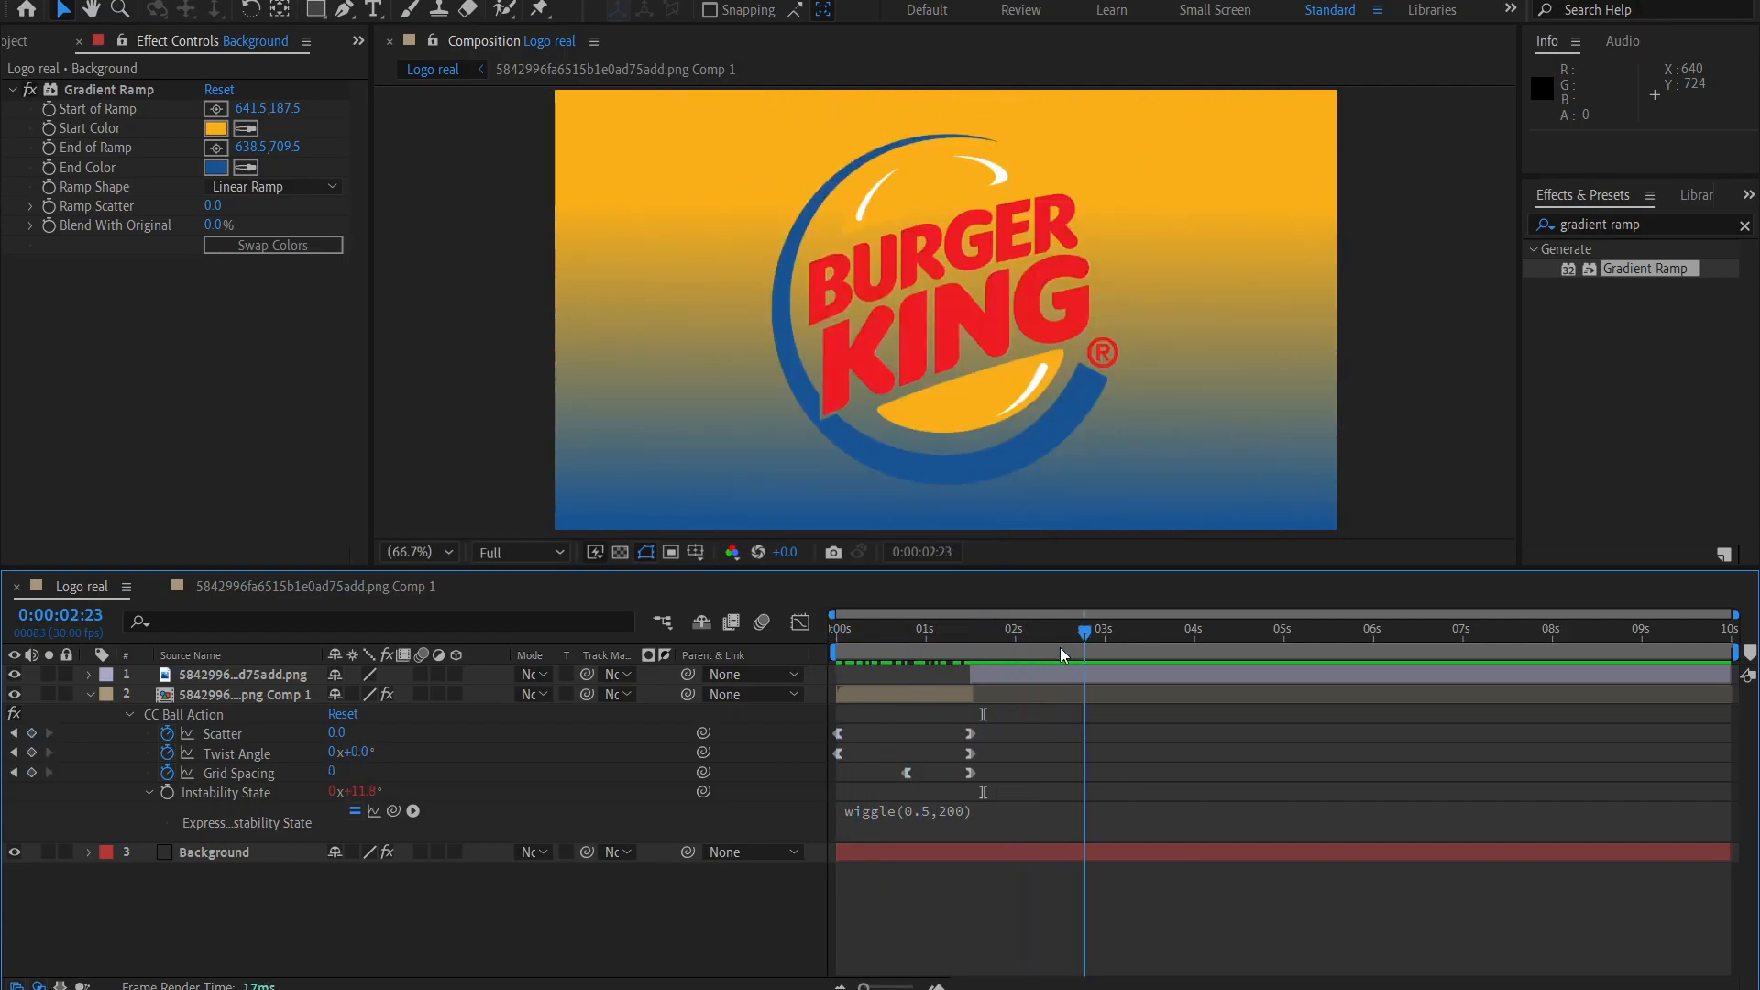
Pre-compose the logo image and the CC Ball Action logo layer together as Pre-comp 1, moving all attributes into it.
{"action": "left_click", "coordinate": [90, 692]}
{"action": "left_click", "coordinate": [204, 694]}
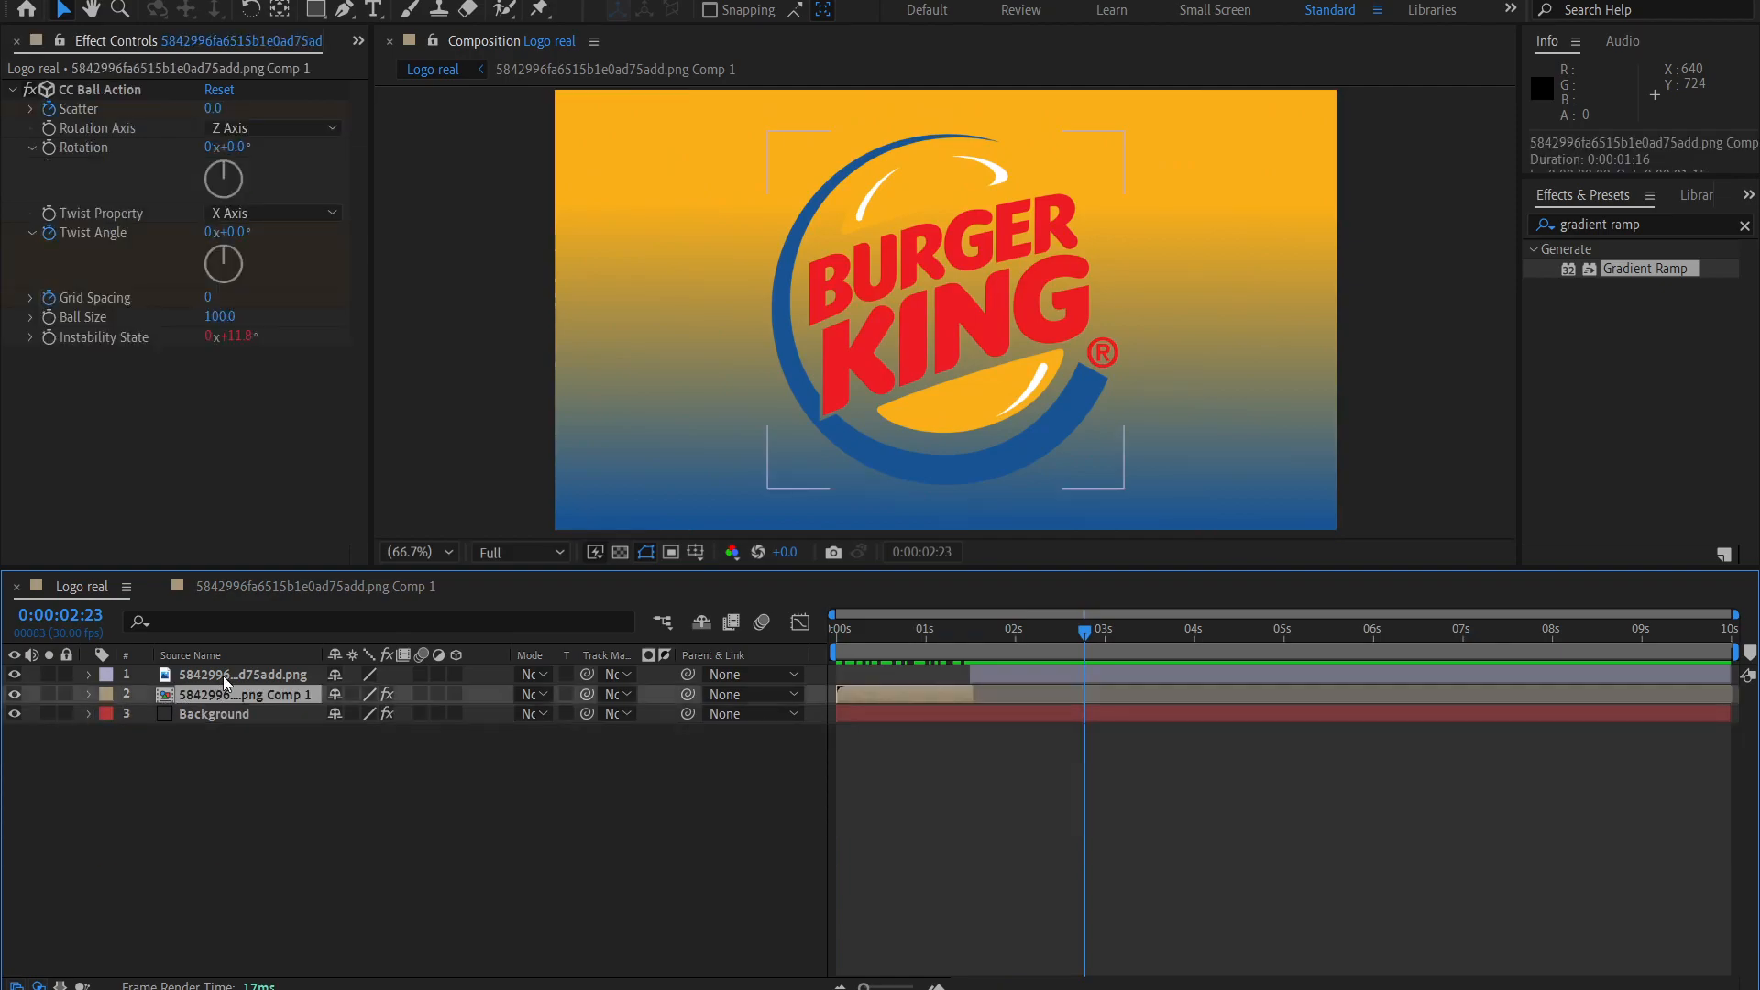
{"action": "left_click", "coordinate": [223, 674], "text": "shift"}
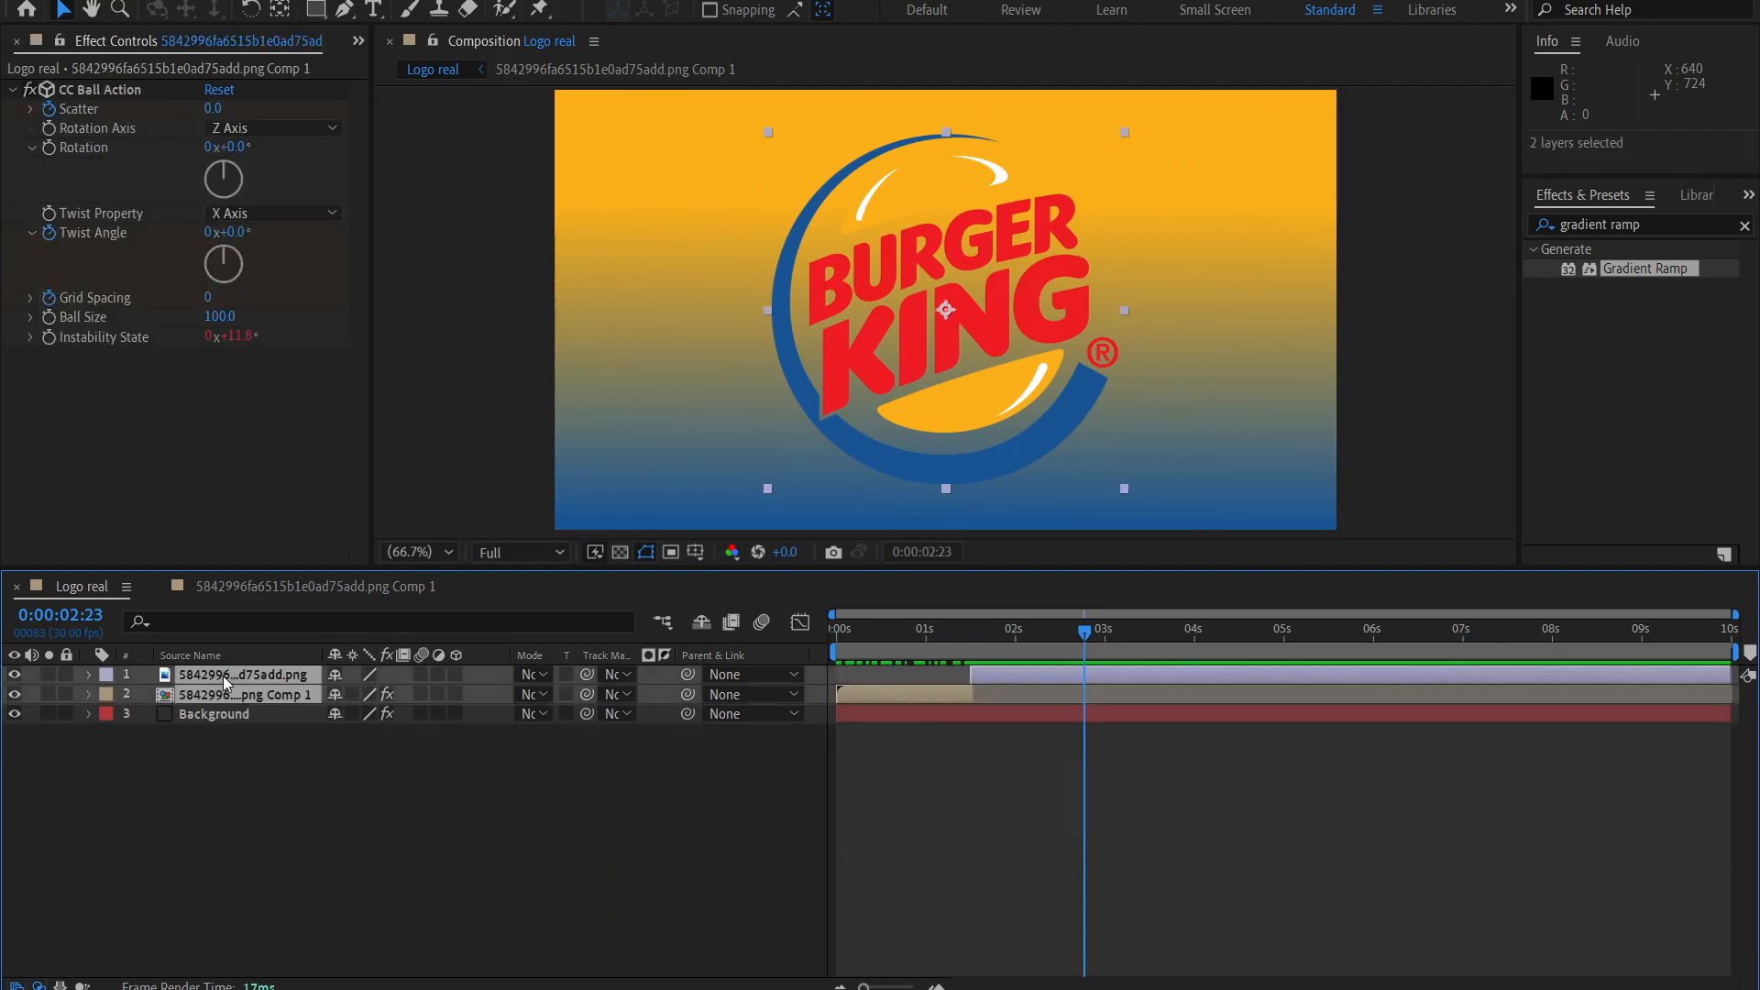
{"action": "right_click", "coordinate": [223, 674]}
{"action": "left_click", "coordinate": [312, 569]}
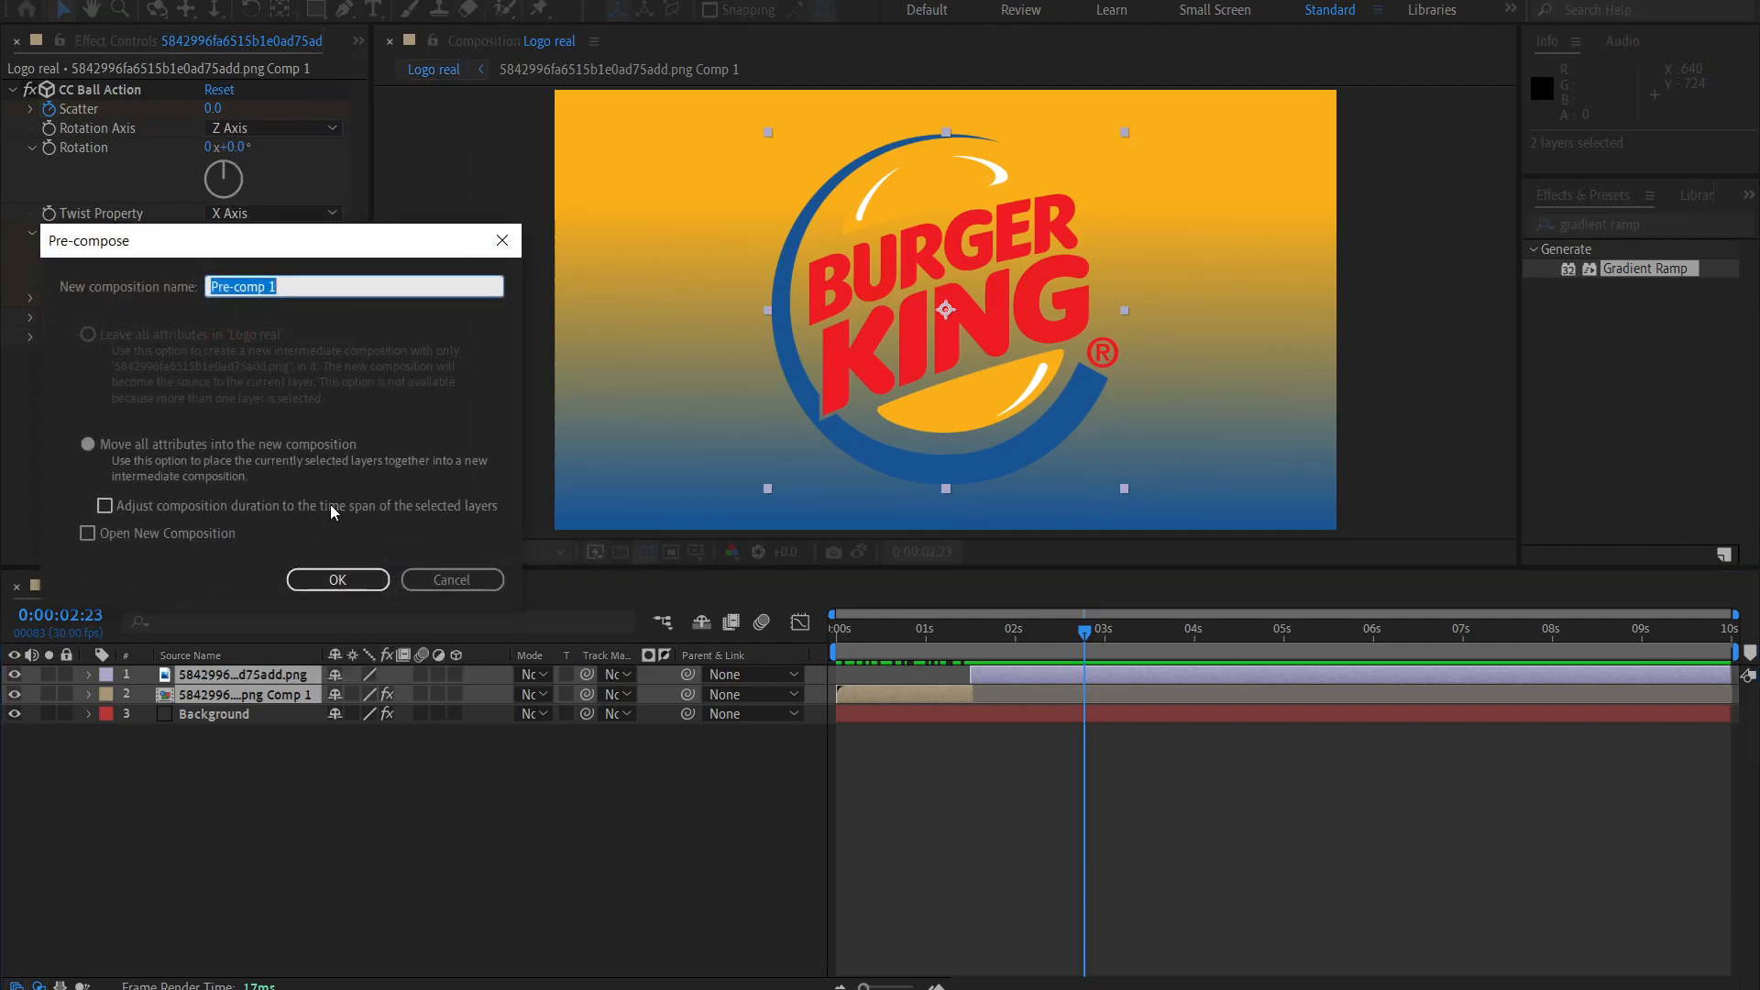
{"action": "left_click", "coordinate": [321, 581]}
Find the Turbulent Displace effect and apply it to the Pre-comp 1 layer.
{"action": "left_click", "coordinate": [217, 677]}
{"action": "left_click_drag", "start_coordinate": [946, 646], "coordinate": [986, 674]}
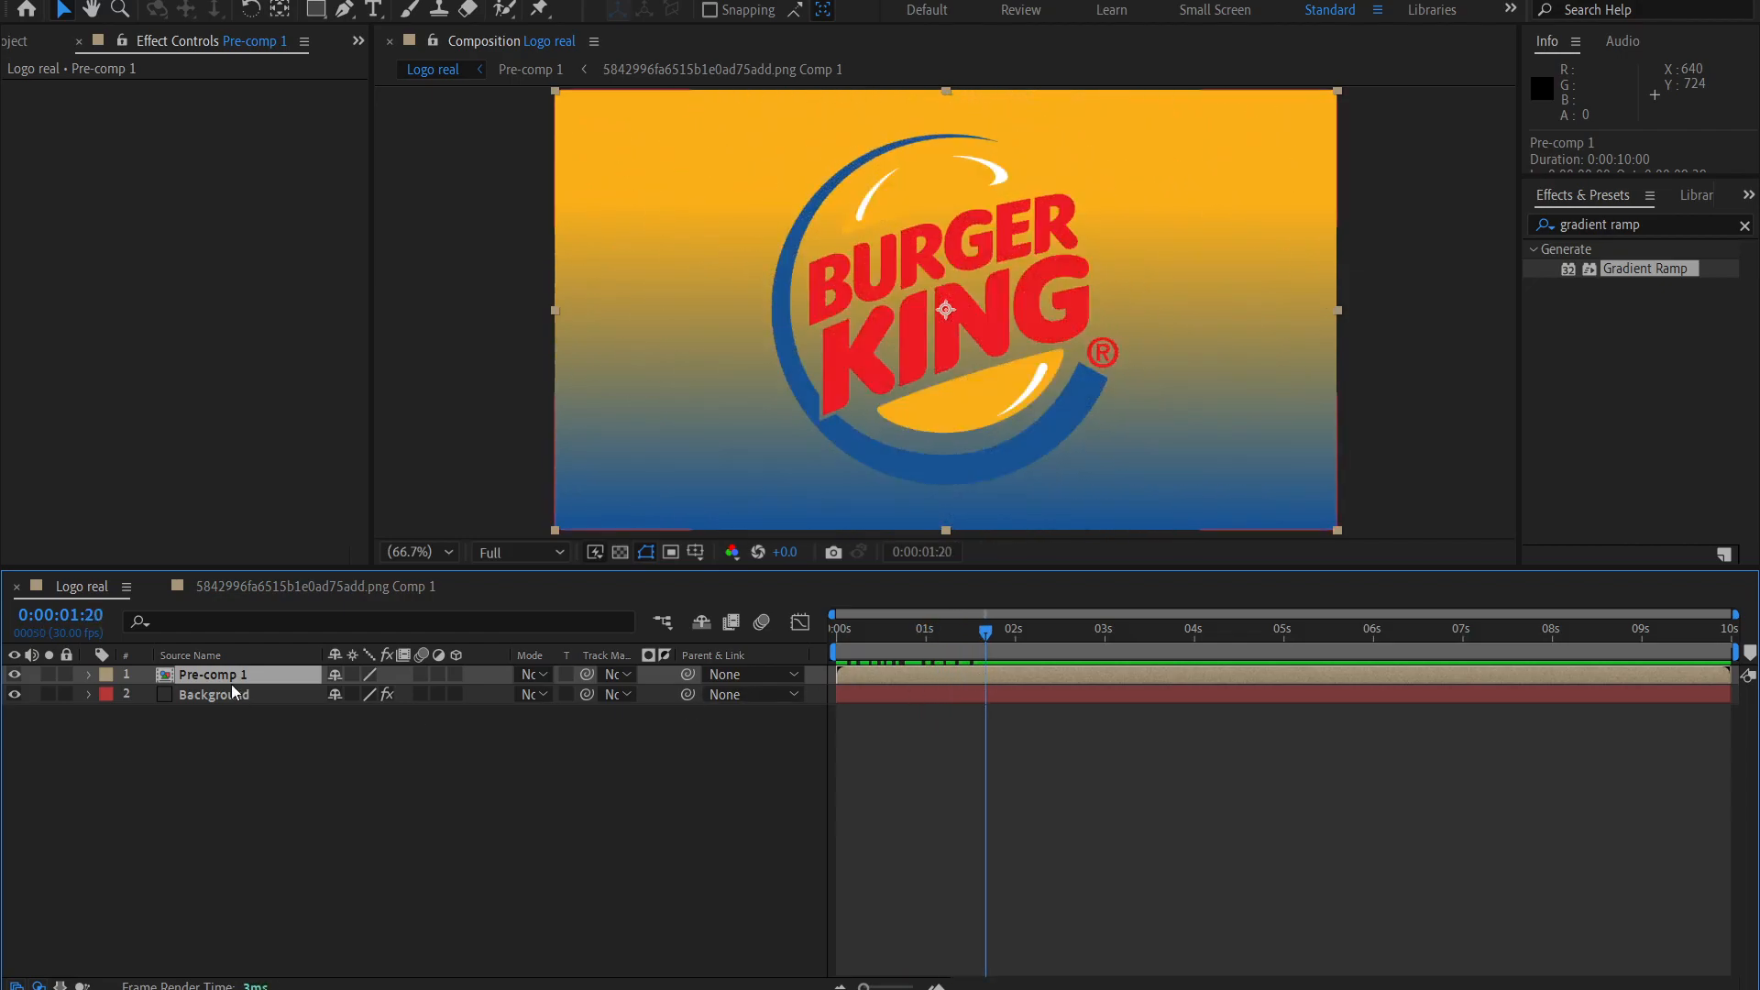
{"action": "left_click", "coordinate": [1642, 226]}
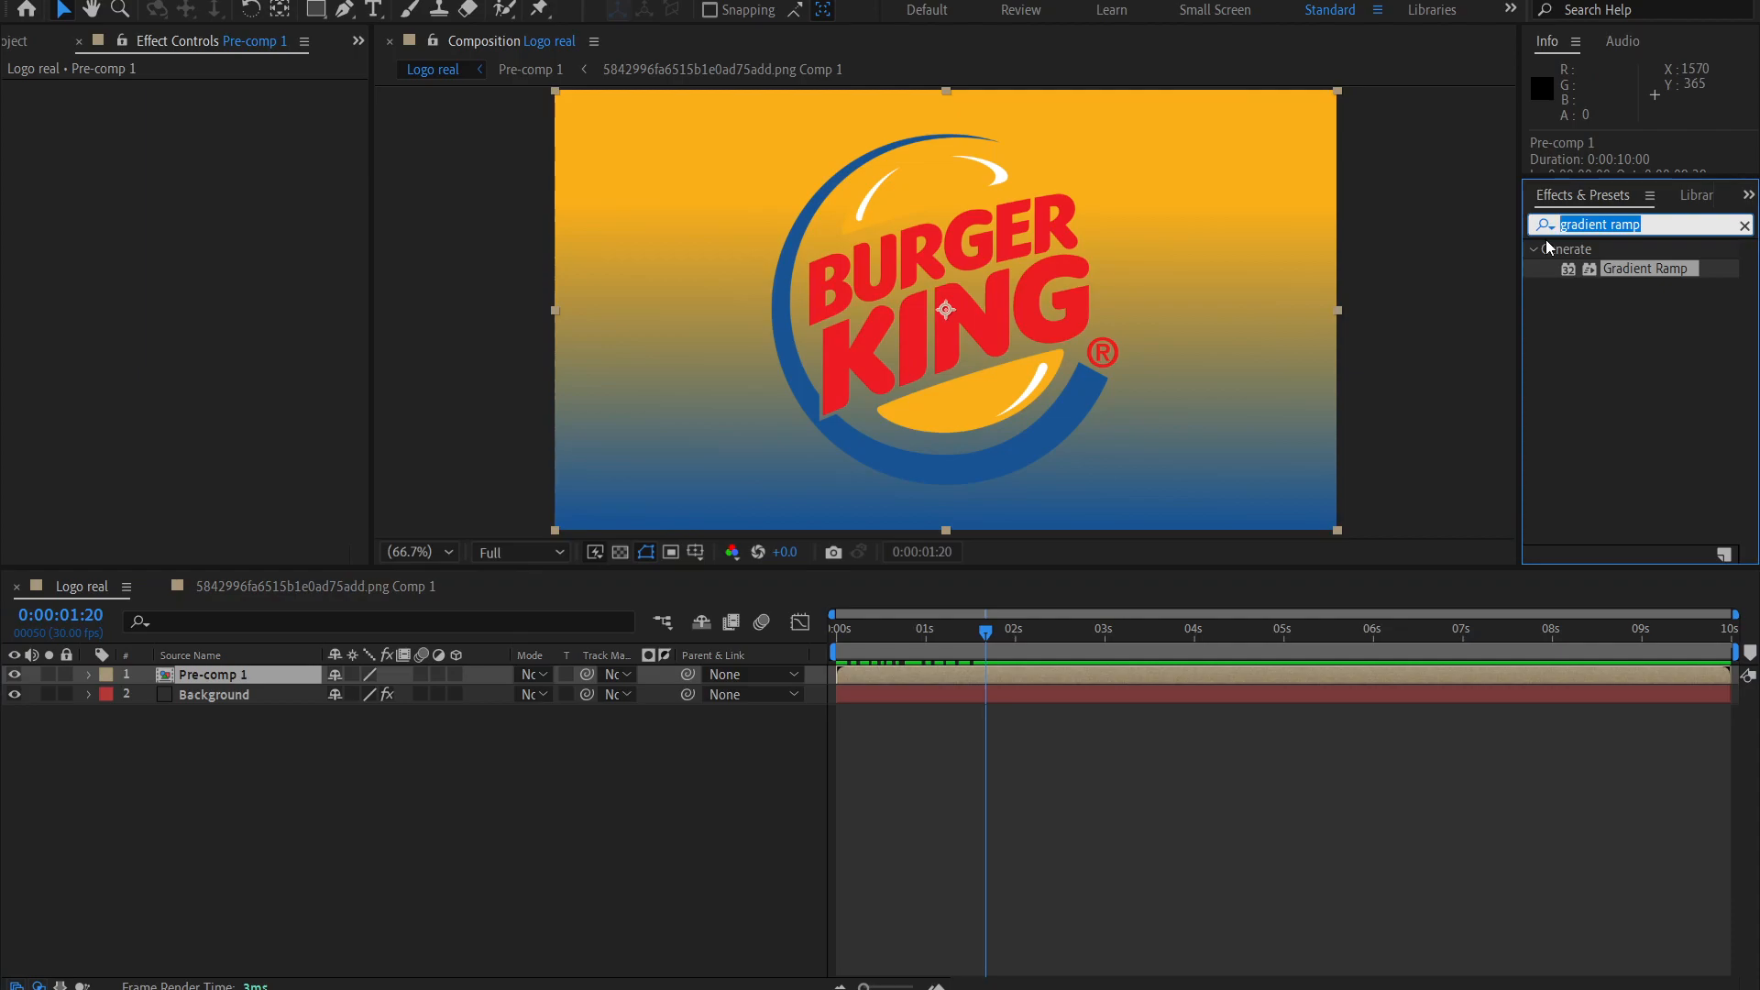
{"action": "type", "text": "turbulent"}
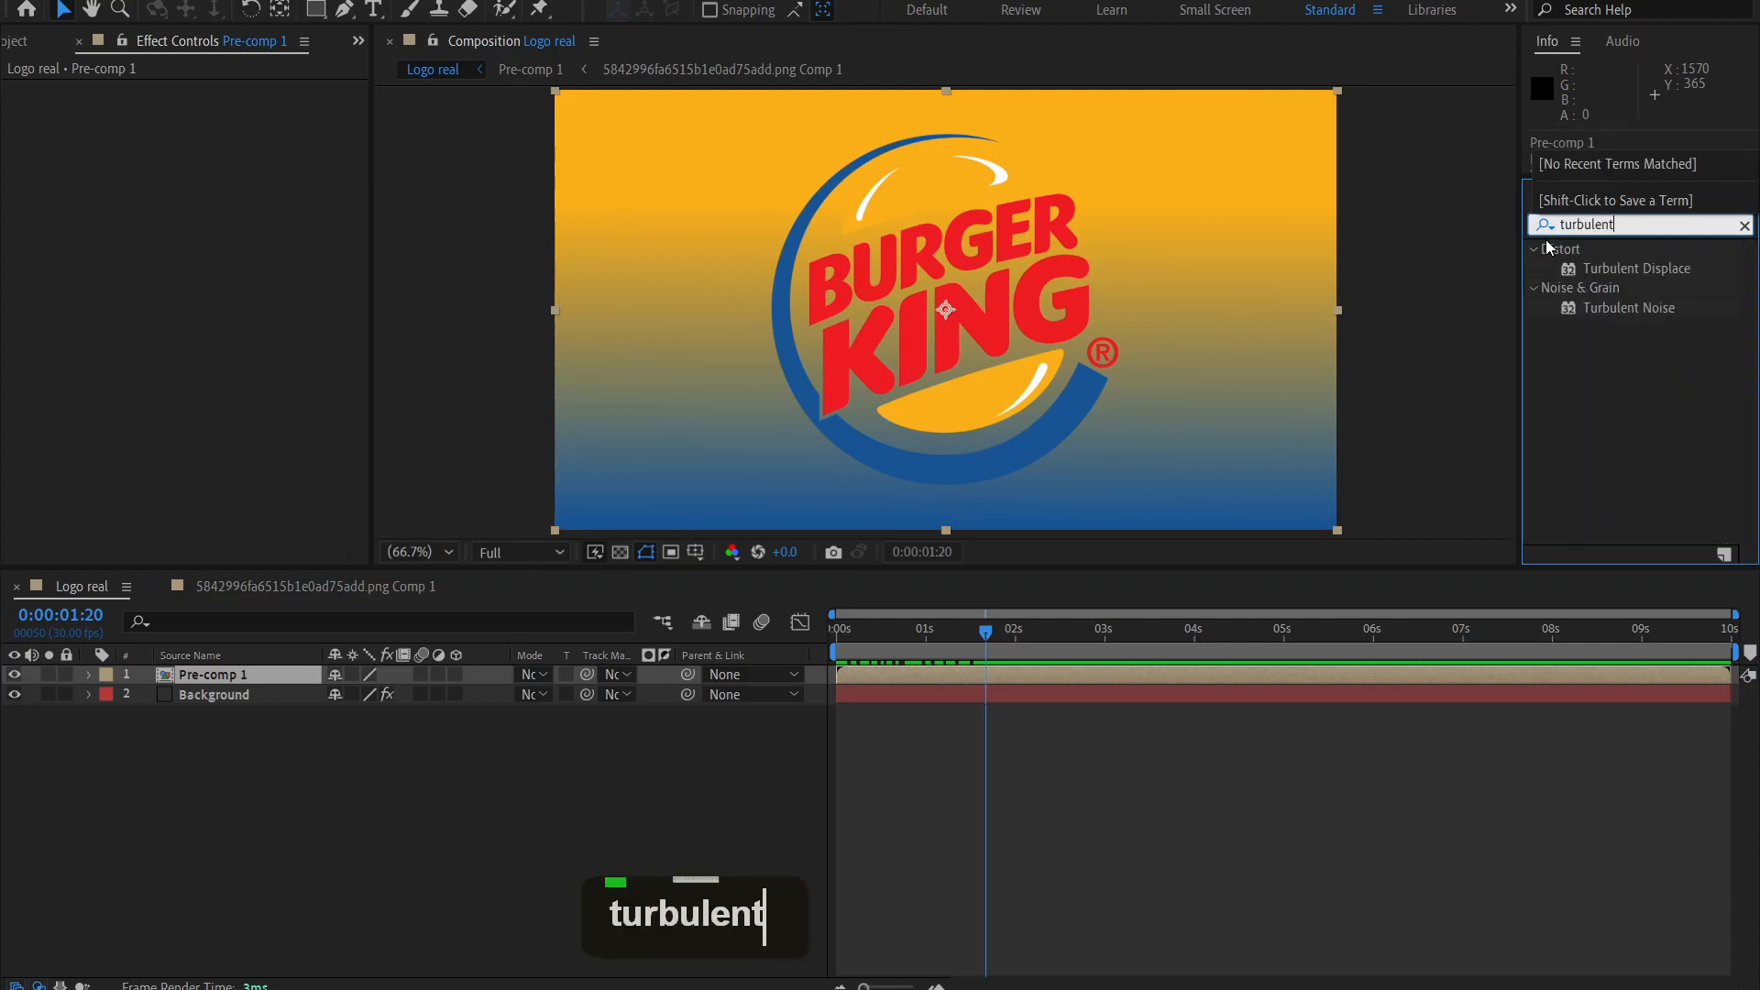
{"action": "left_click", "coordinate": [1600, 267]}
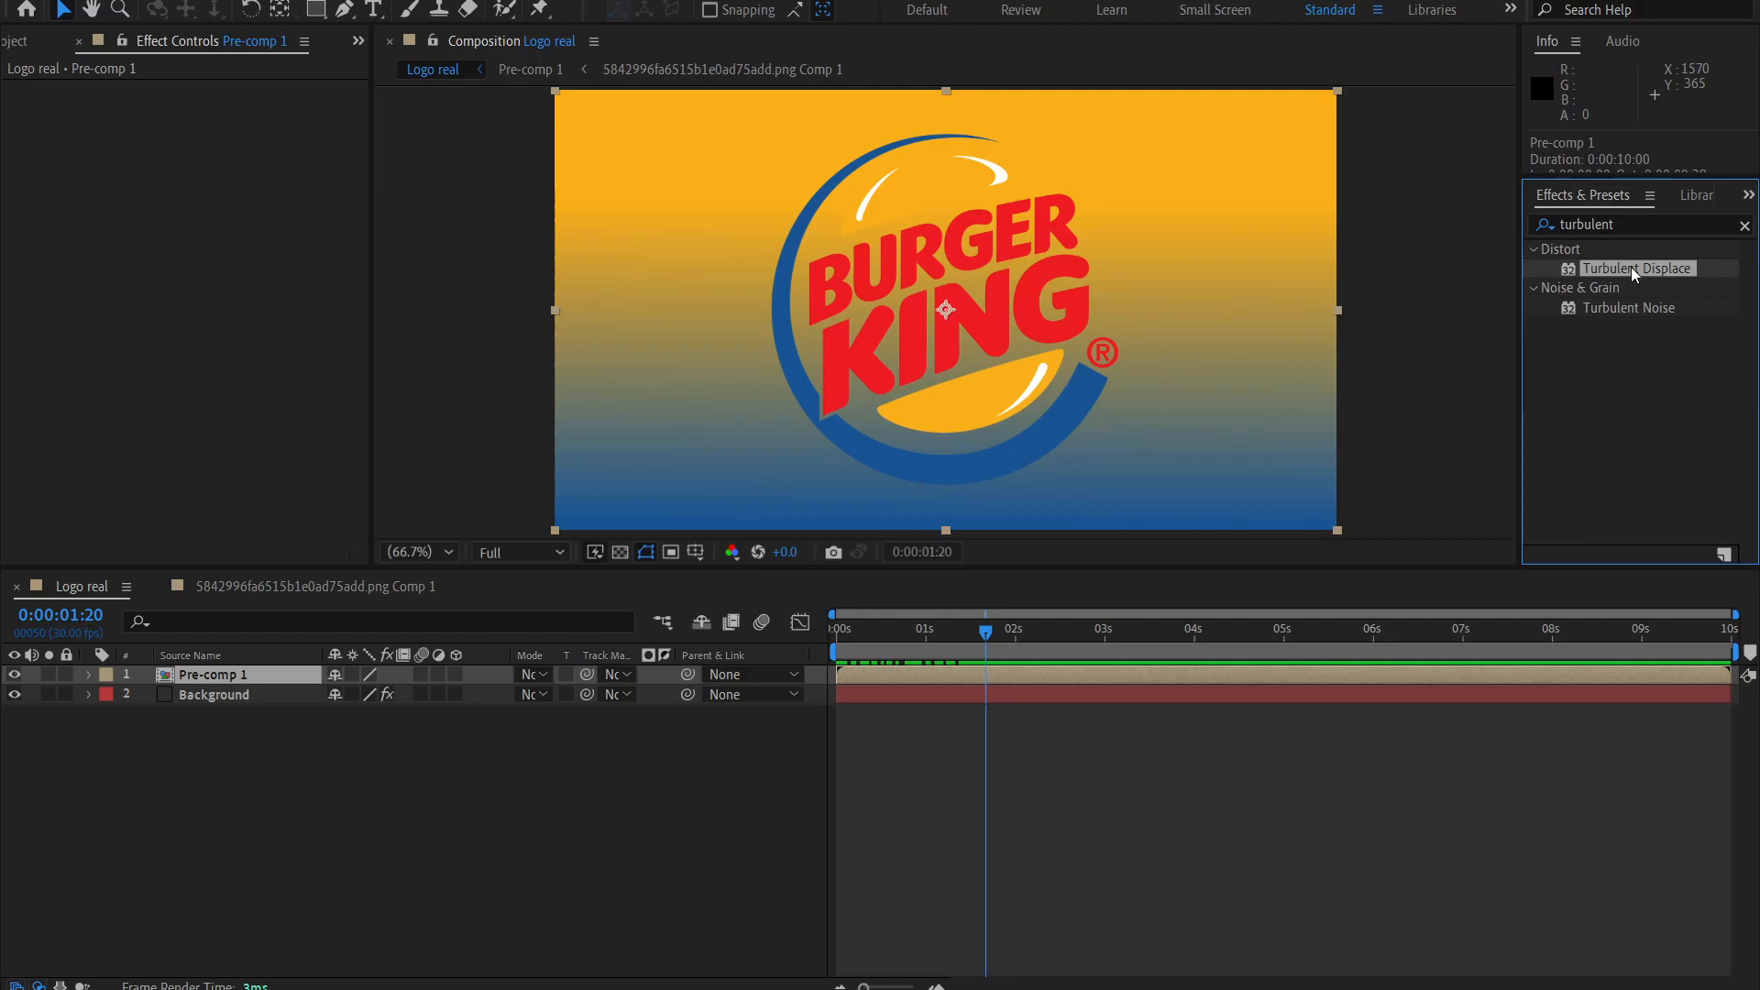
{"action": "double_click", "coordinate": [1630, 267]}
At the first frame, set Turbulent Displace's Size to 50 and its Amount to 30.
{"action": "left_click", "coordinate": [926, 630]}
{"action": "left_click_drag", "start_coordinate": [902, 638], "coordinate": [823, 663]}
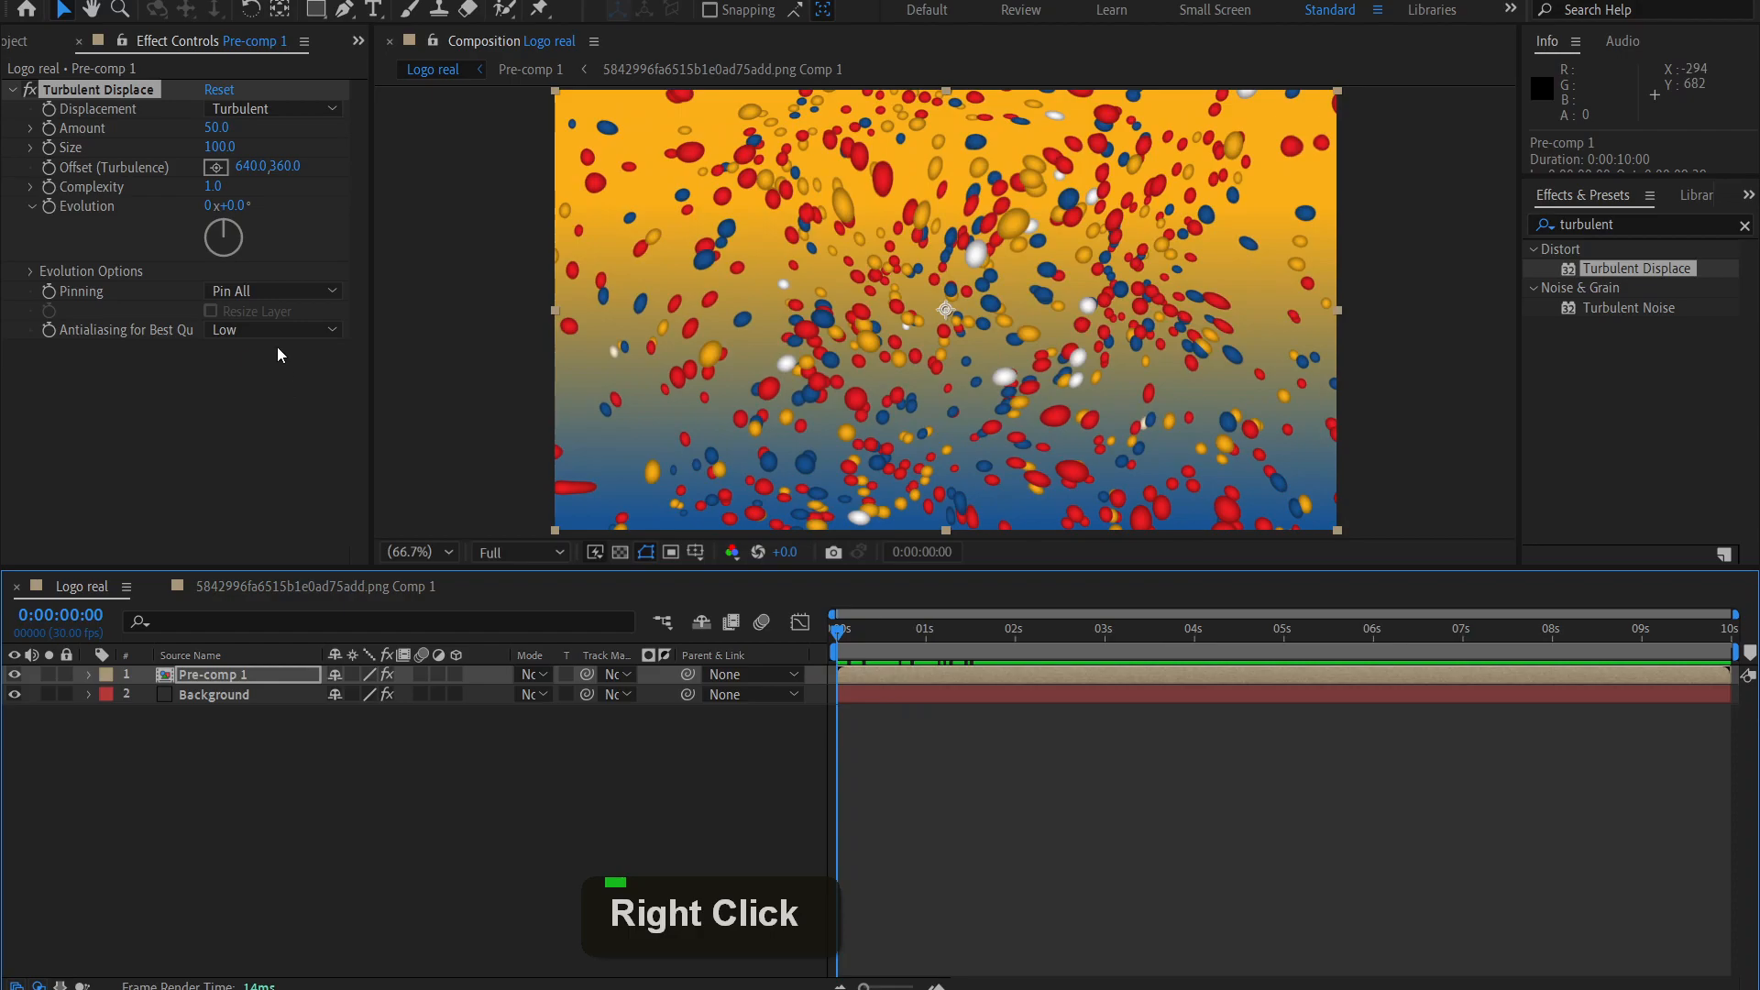
{"action": "left_click", "coordinate": [217, 148]}
{"action": "type", "text": "50"}
{"action": "key", "text": "Return"}
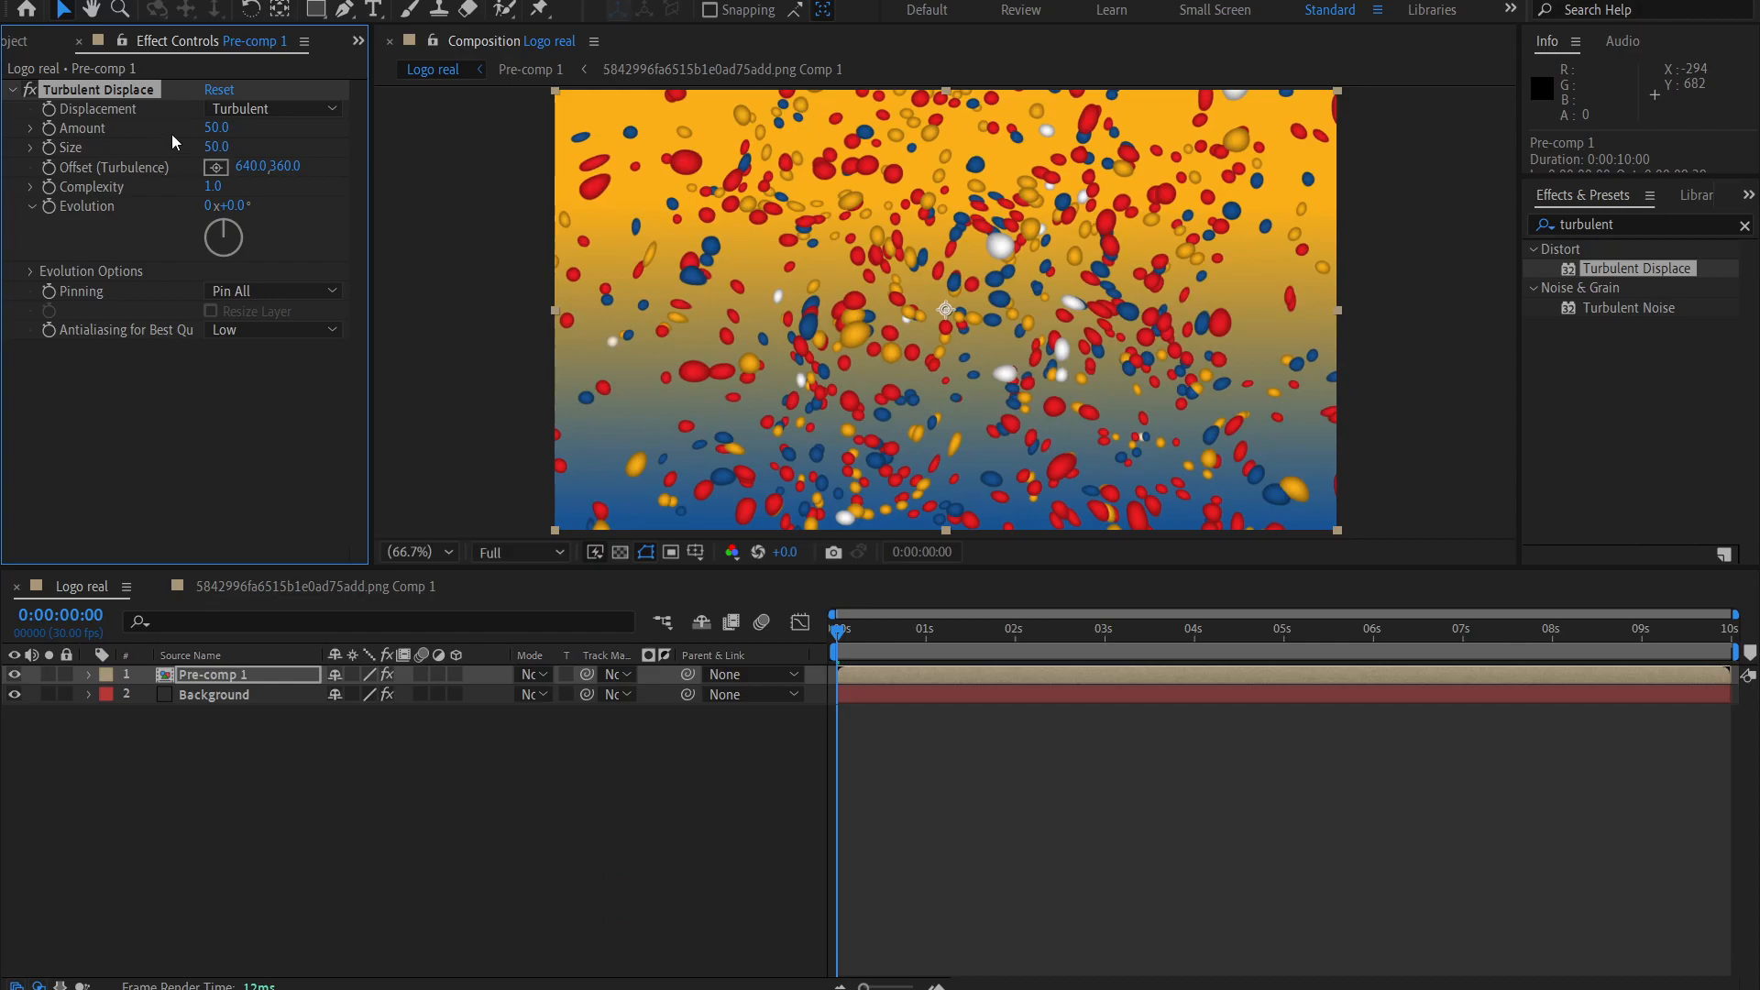
{"action": "left_click", "coordinate": [213, 129]}
{"action": "type", "text": "30"}
{"action": "key", "text": "Return"}
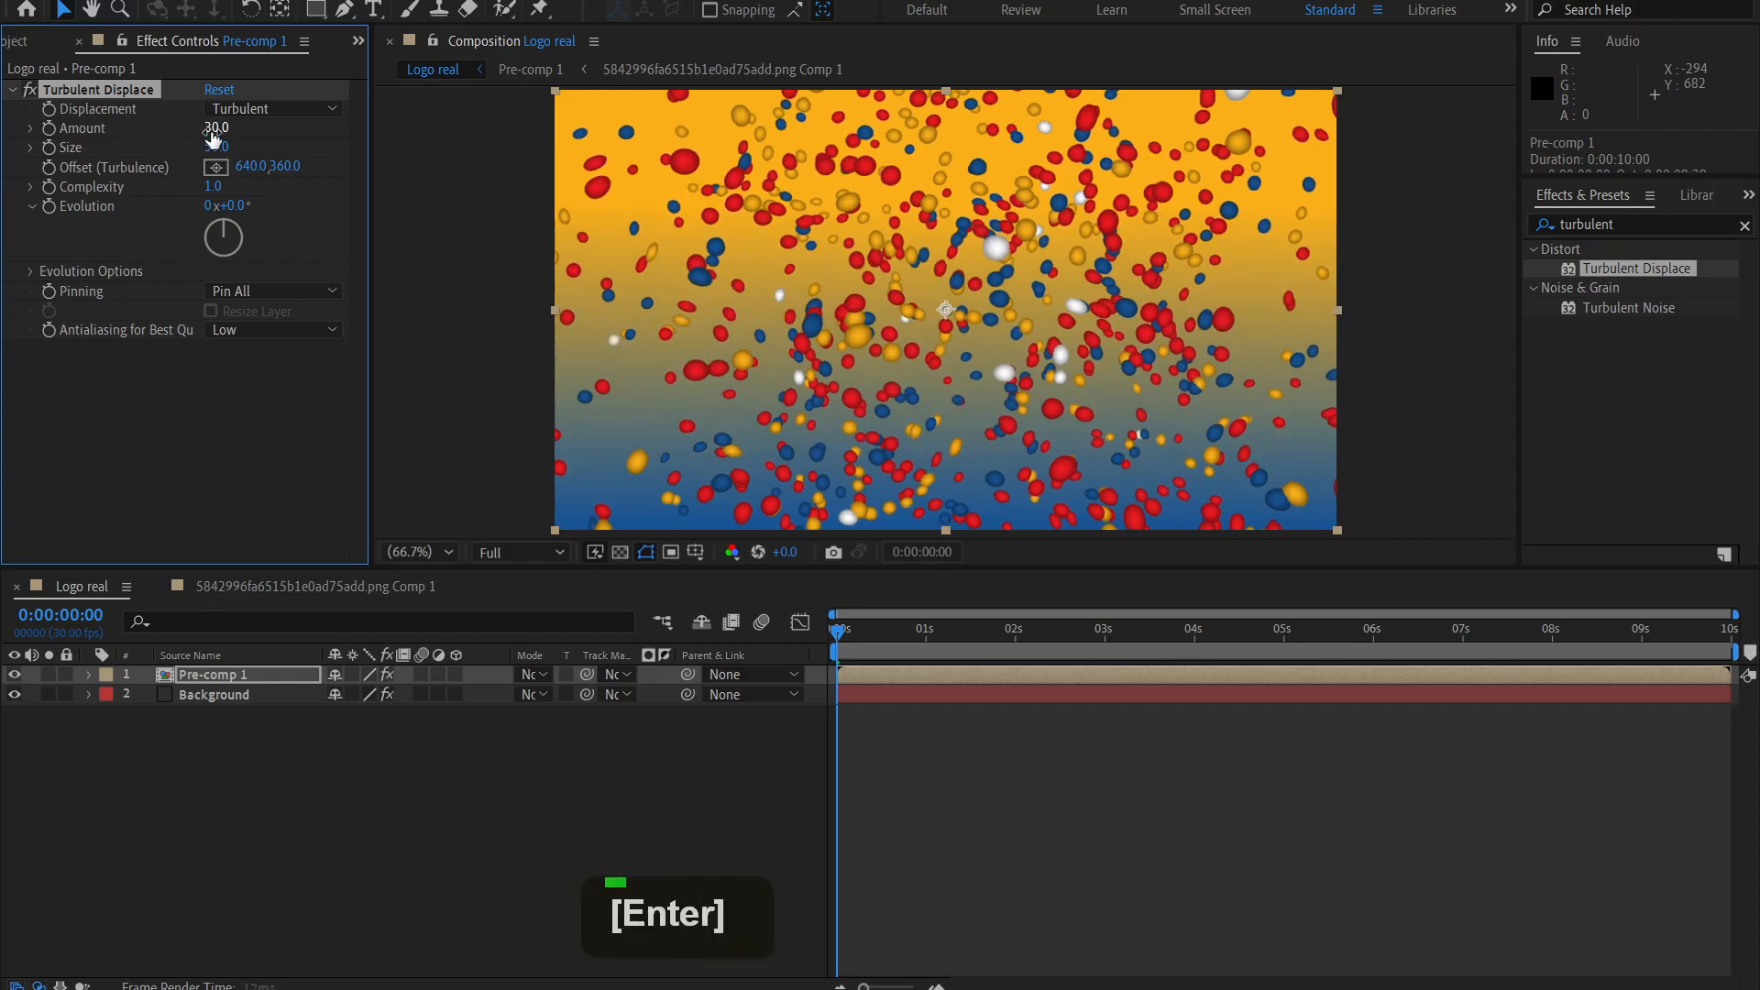
Reduce Turbulent Displace's Size to 15.
{"action": "left_click", "coordinate": [264, 134]}
{"action": "left_click_drag", "start_coordinate": [216, 150], "coordinate": [172, 152]}
{"action": "left_click", "coordinate": [216, 145]}
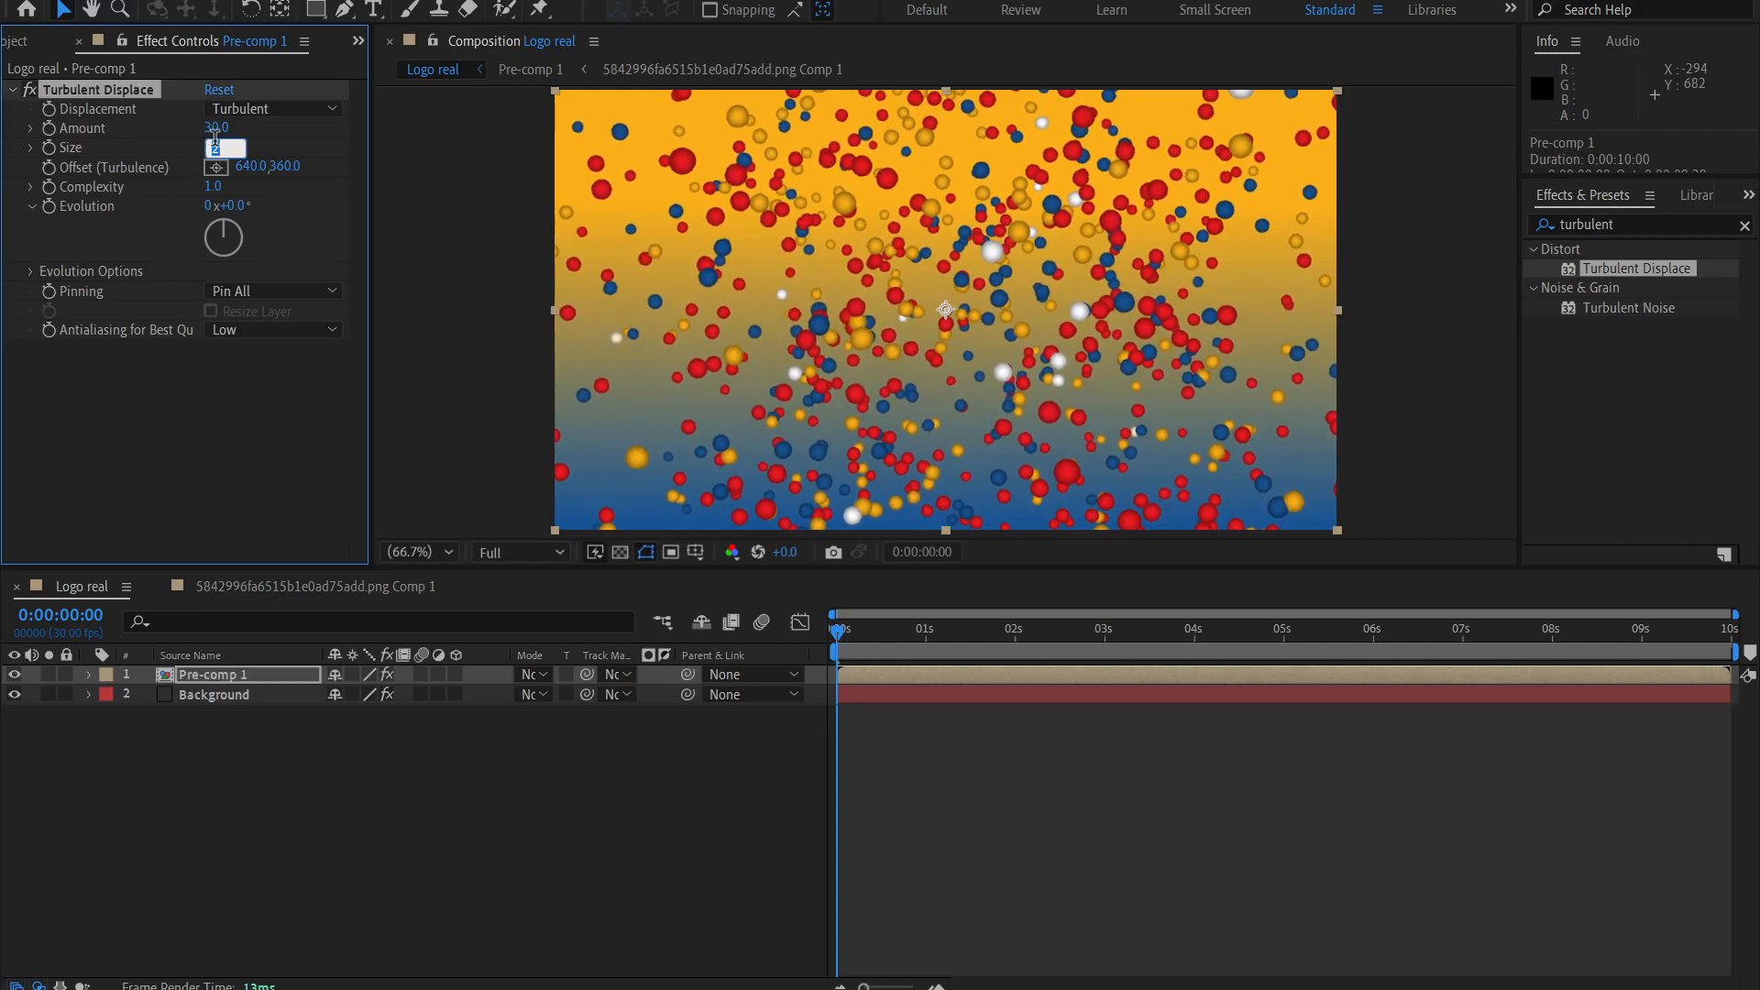
{"action": "type", "text": "15"}
{"action": "key", "text": "Return"}
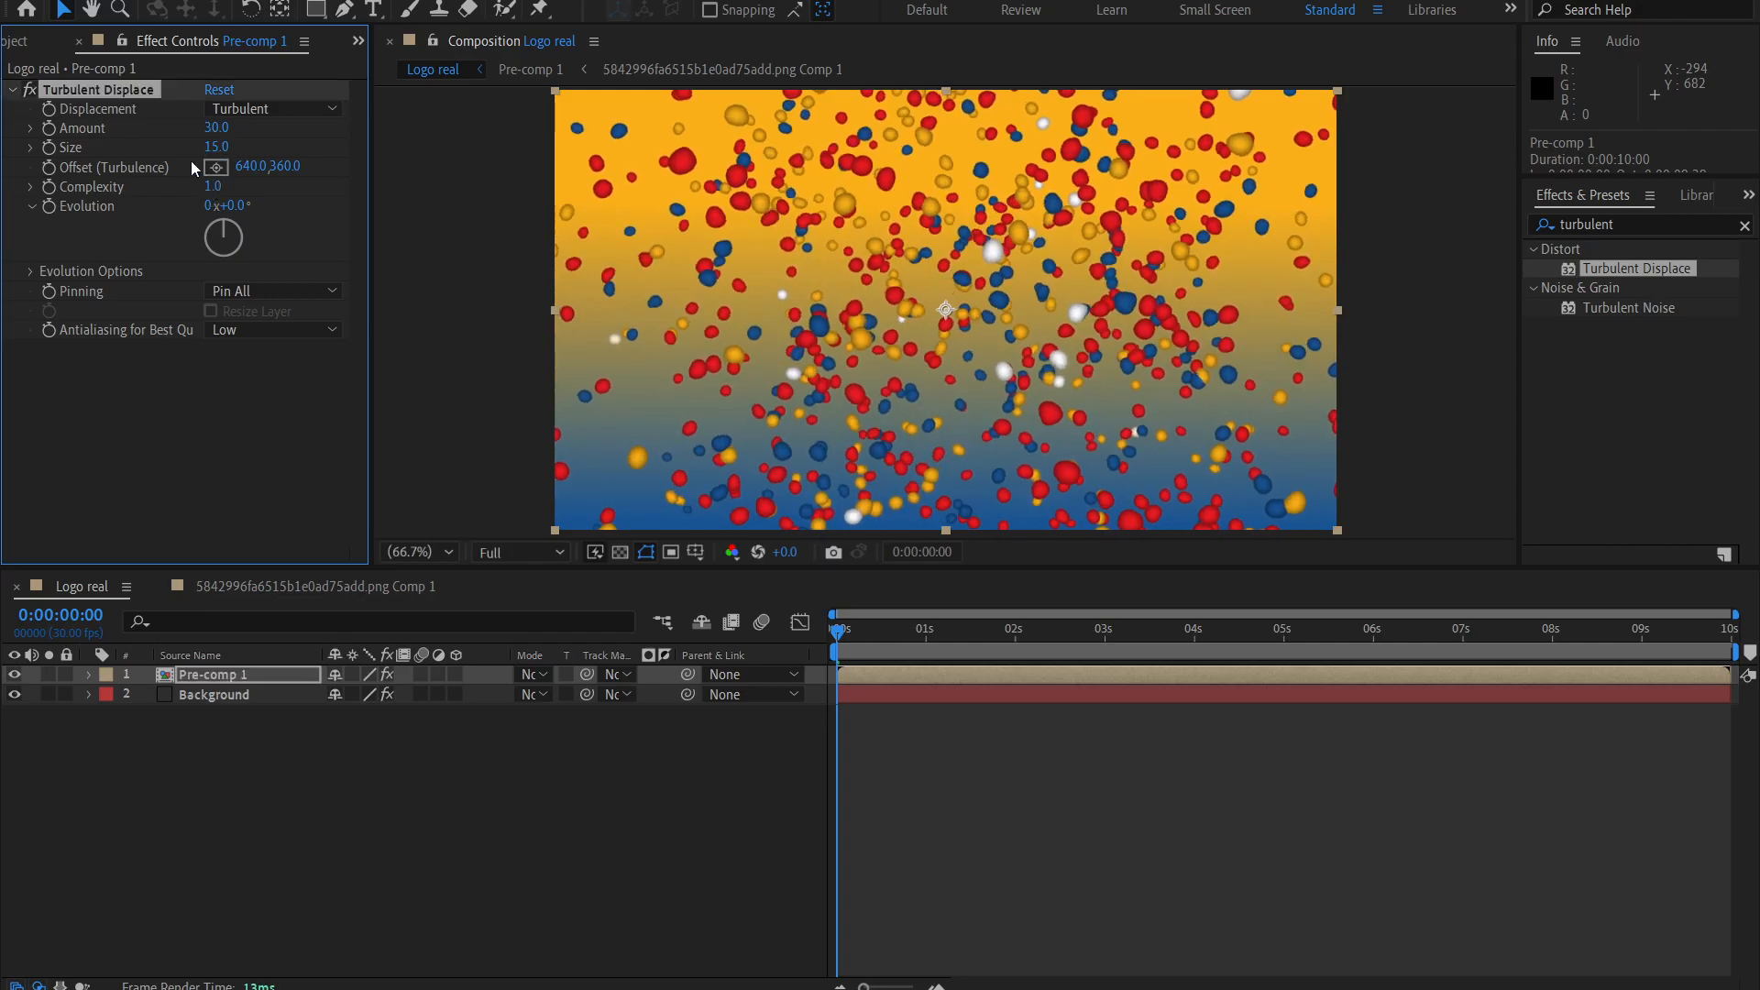
Keyframe Turbulent Displace's Amount from 30 at the first frame to 0 at 0:00:01:12, and return to the start.
{"action": "mouse_move", "coordinate": [849, 632]}
{"action": "left_mouse_down"}
{"action": "mouse_move", "coordinate": [905, 651]}
{"action": "mouse_move", "coordinate": [836, 652]}
{"action": "left_mouse_up"}
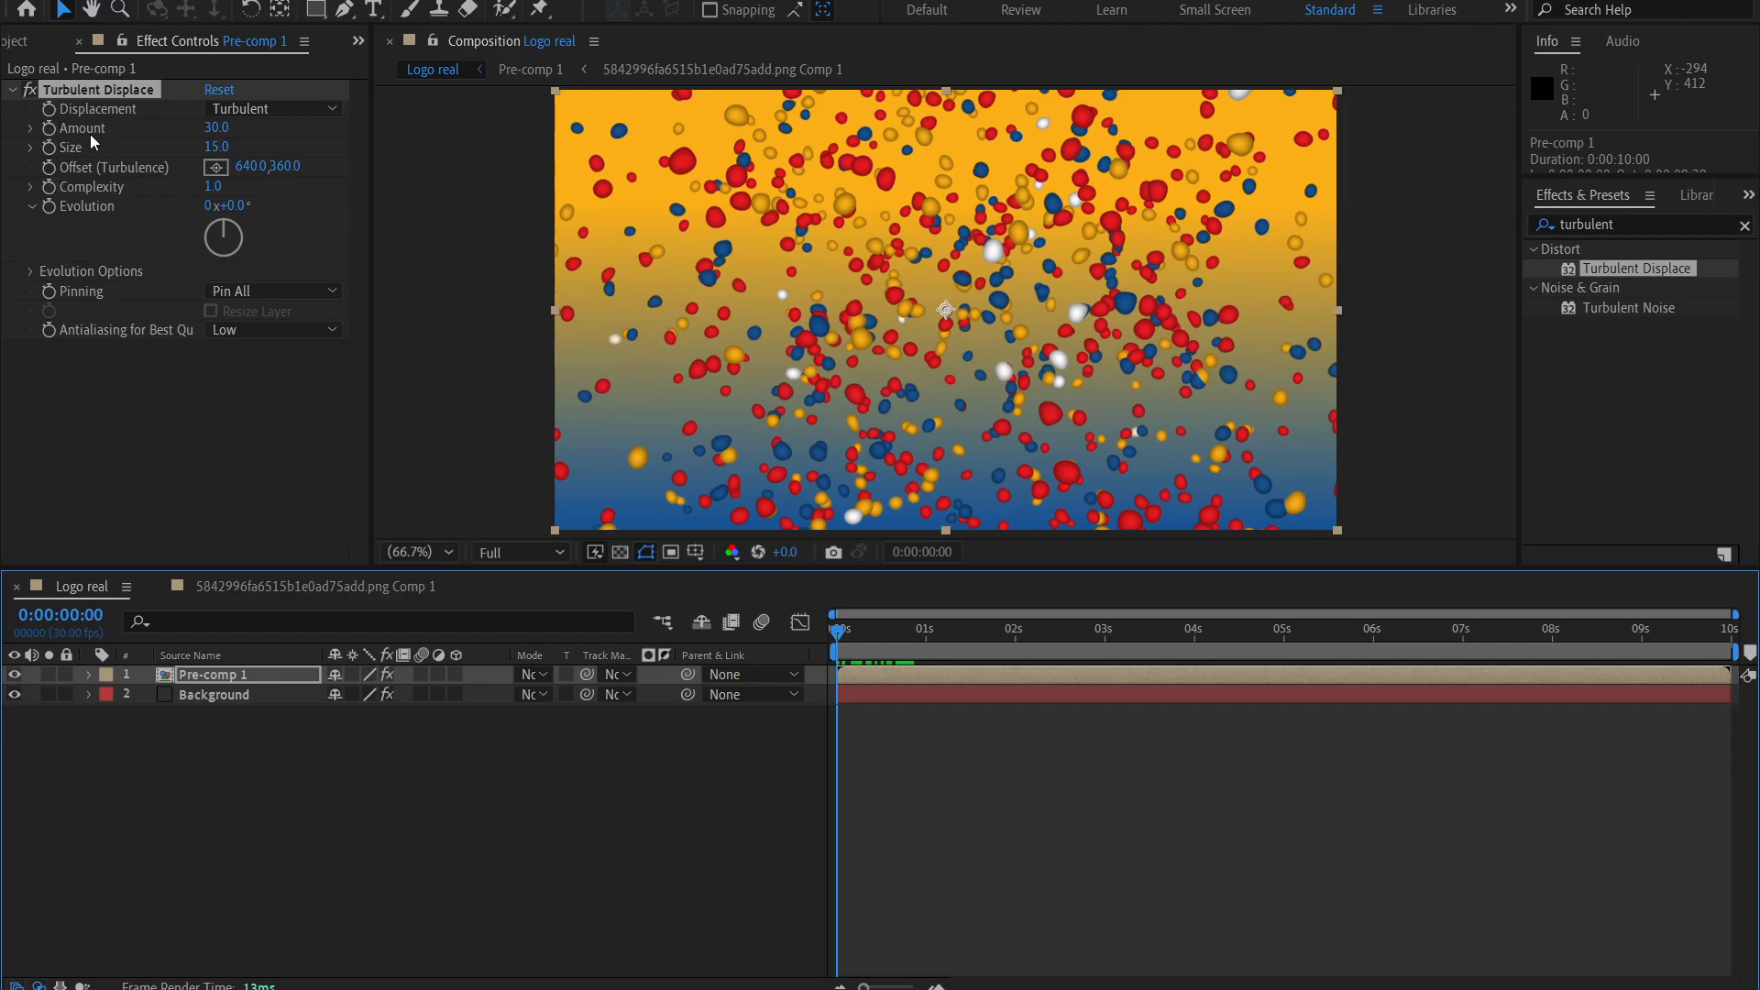
{"action": "left_click", "coordinate": [50, 137]}
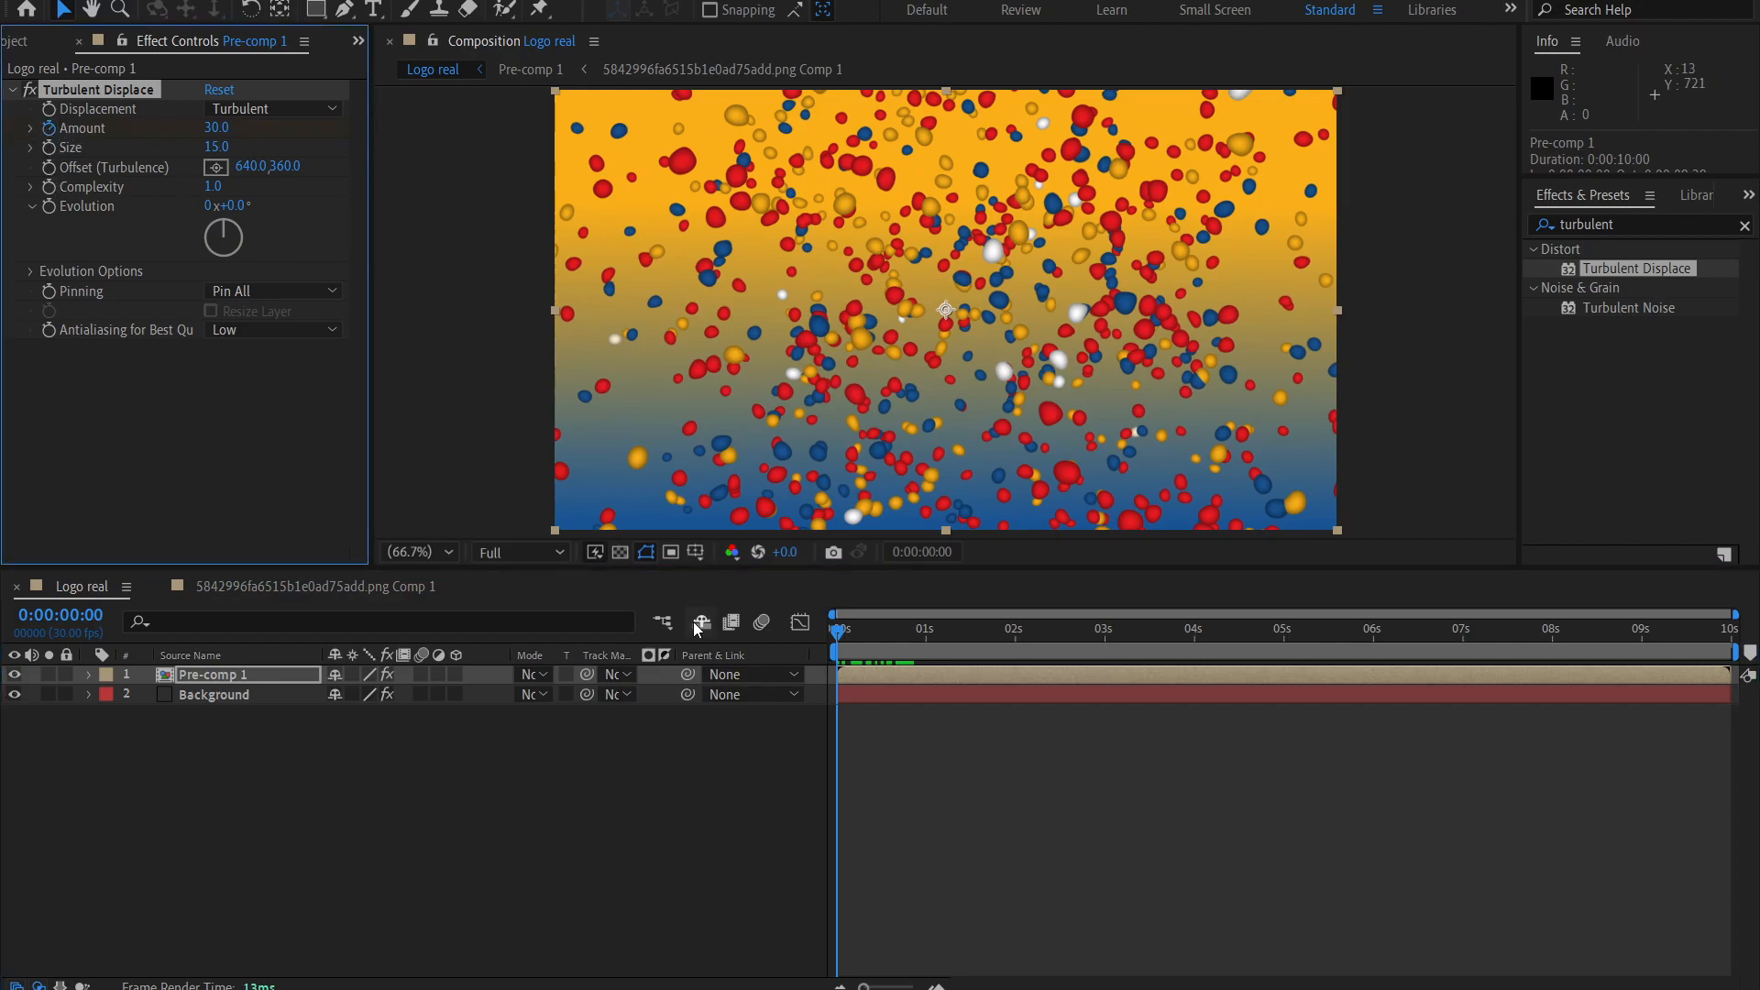
{"action": "left_click_drag", "start_coordinate": [935, 637], "coordinate": [961, 642]}
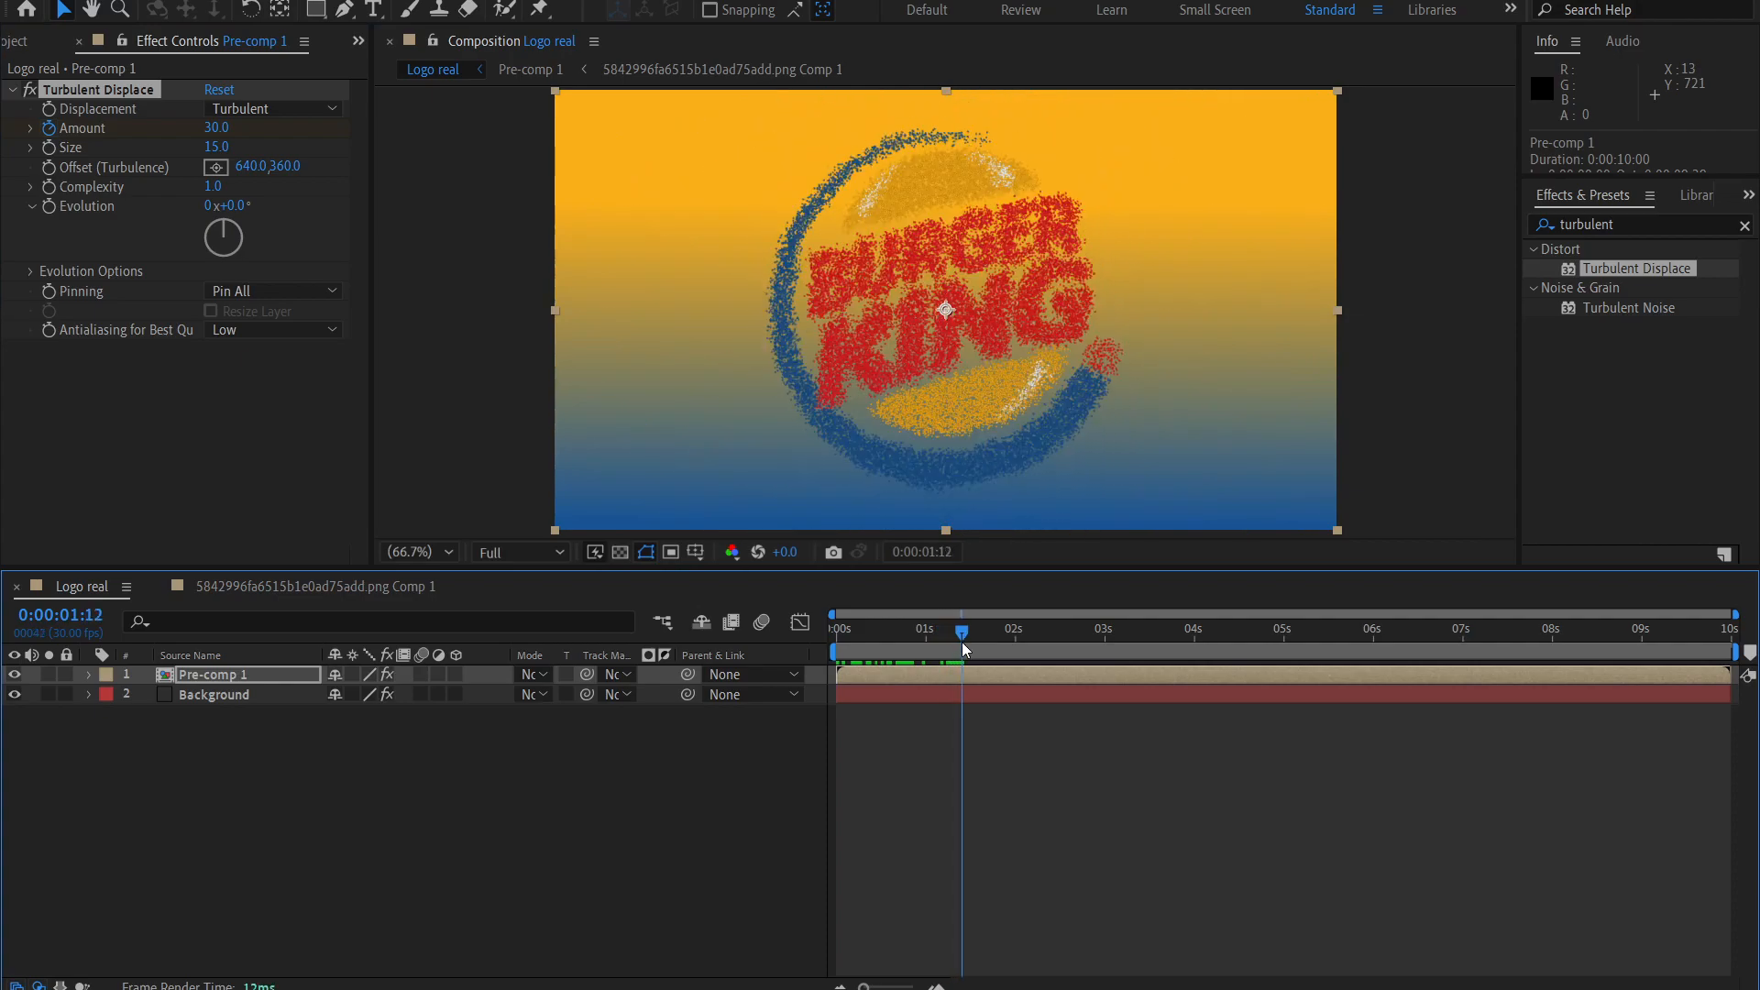
{"action": "left_click", "coordinate": [215, 128]}
{"action": "type", "text": "0"}
{"action": "key", "text": "Return"}
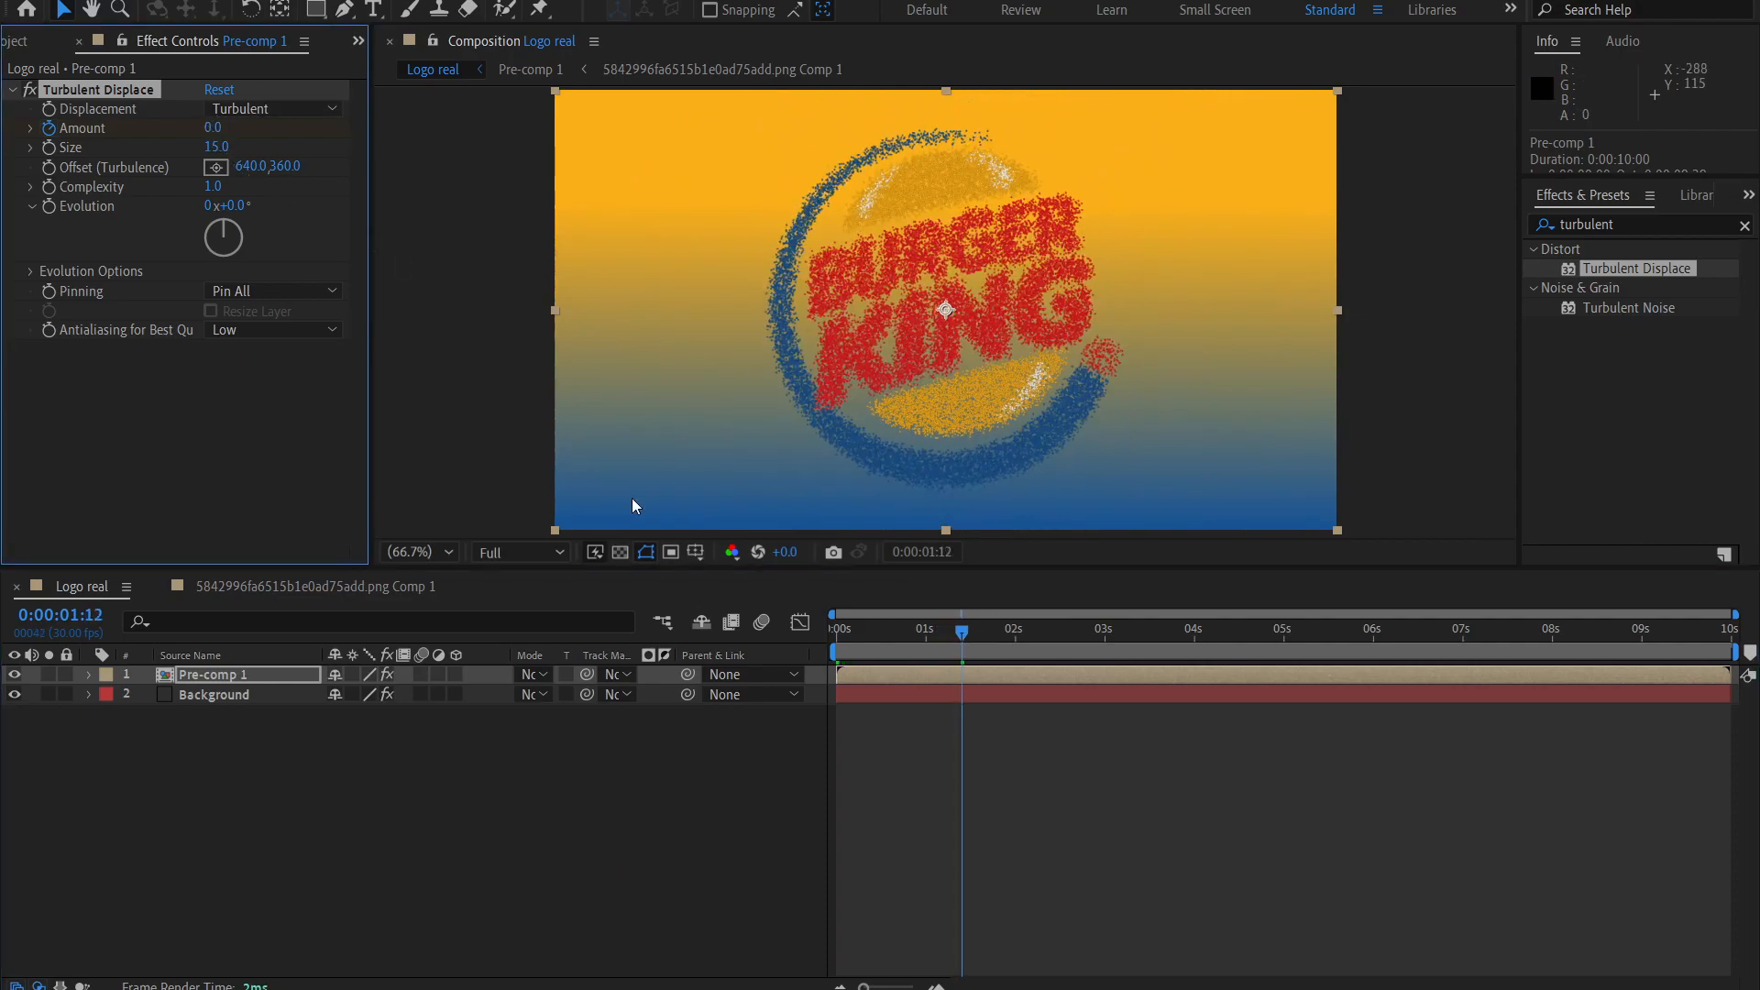
{"action": "left_click", "coordinate": [1000, 856]}
{"action": "left_click_drag", "start_coordinate": [962, 633], "coordinate": [473, 610]}
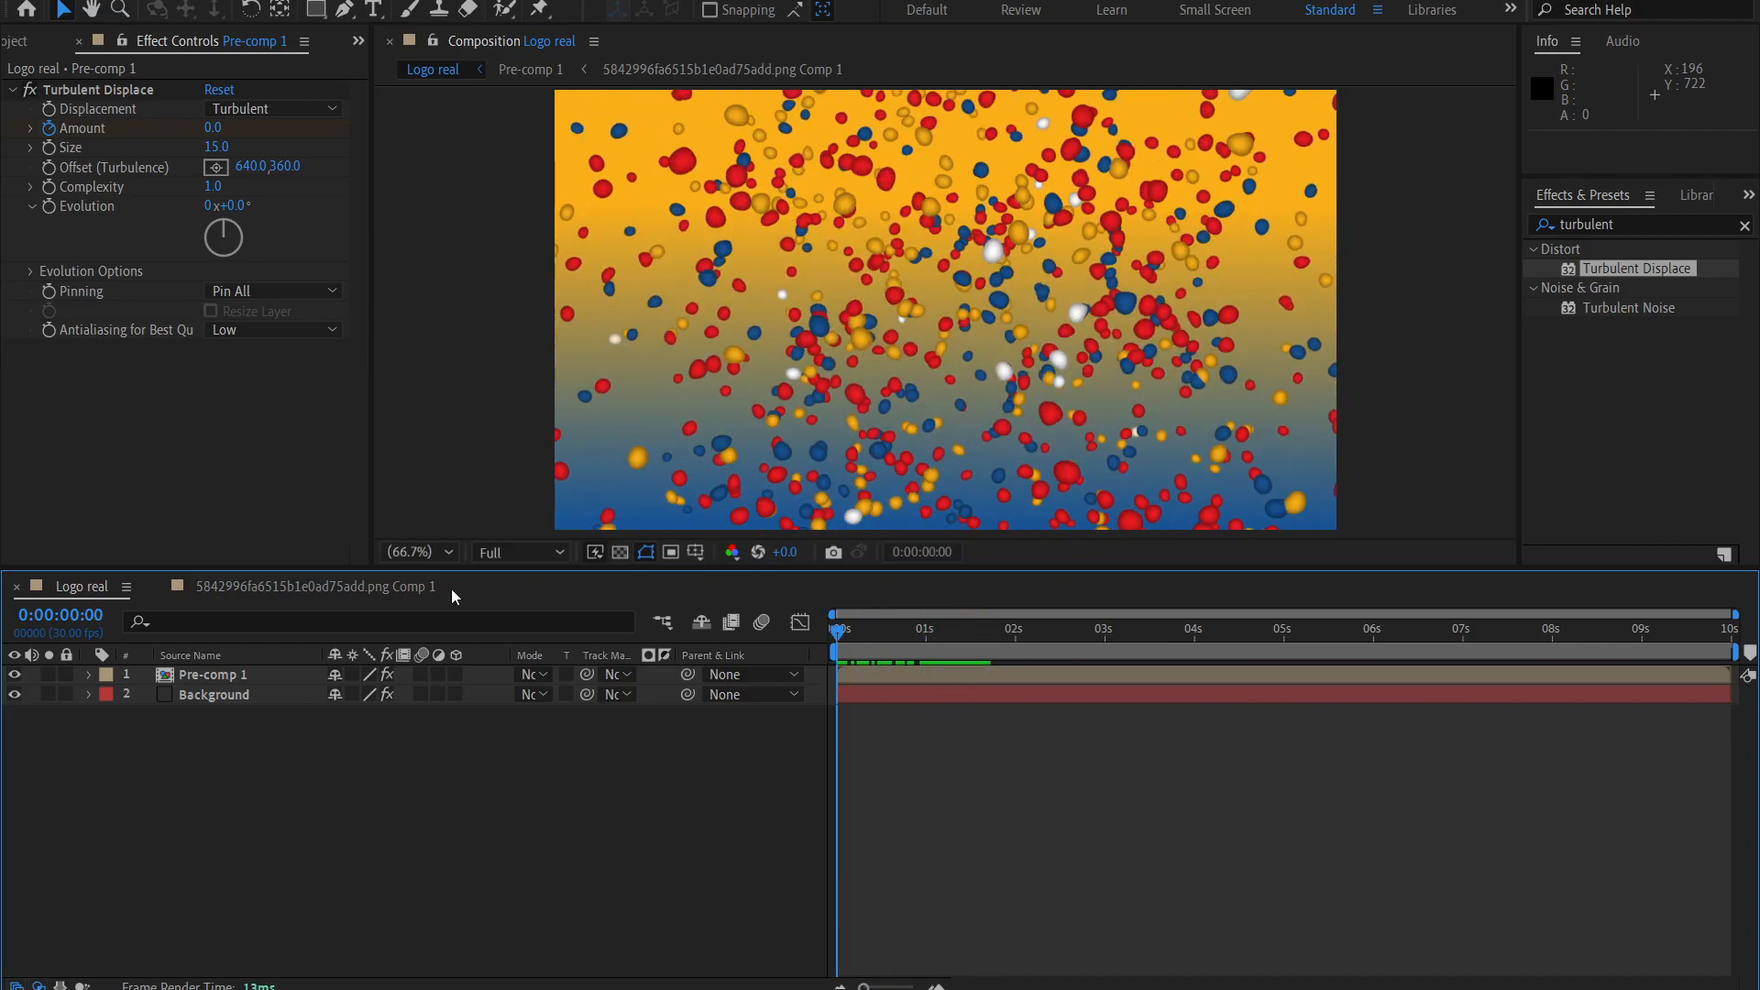
Find the CC Force Motion Blur effect and apply it to the Pre-comp 1 layer.
{"action": "double_click", "coordinate": [1637, 233]}
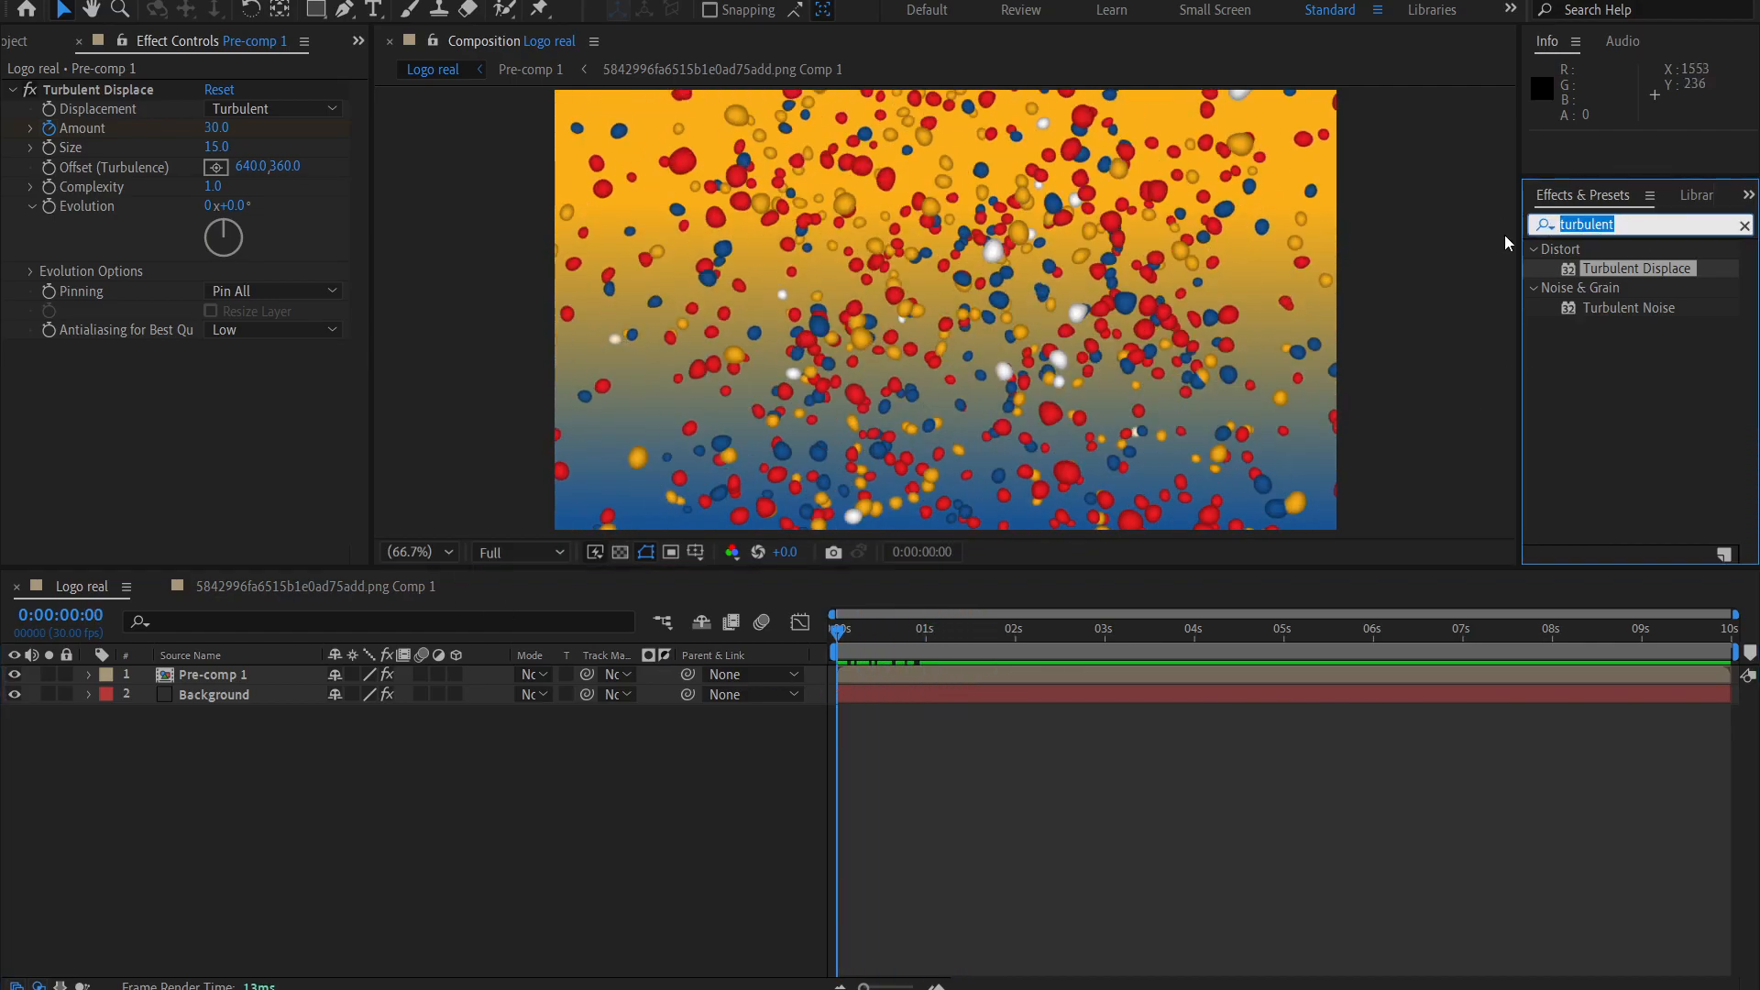
{"action": "type", "text": "cc force "}
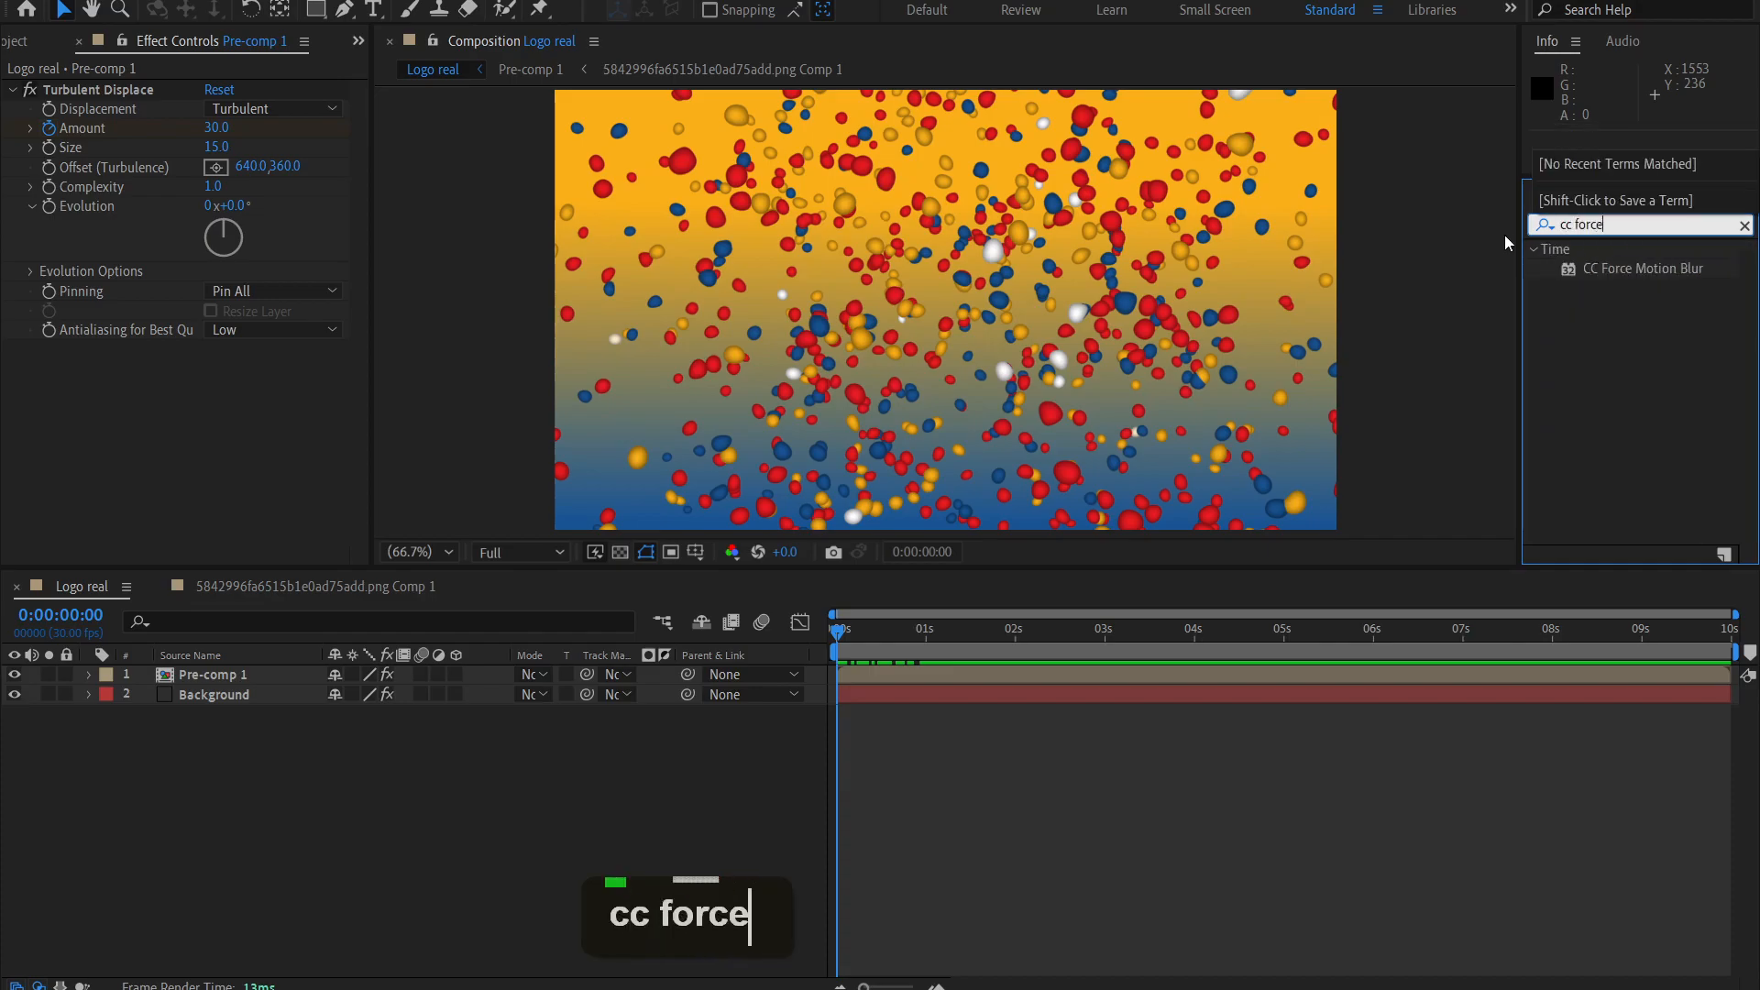
{"action": "type", "text": "motion"}
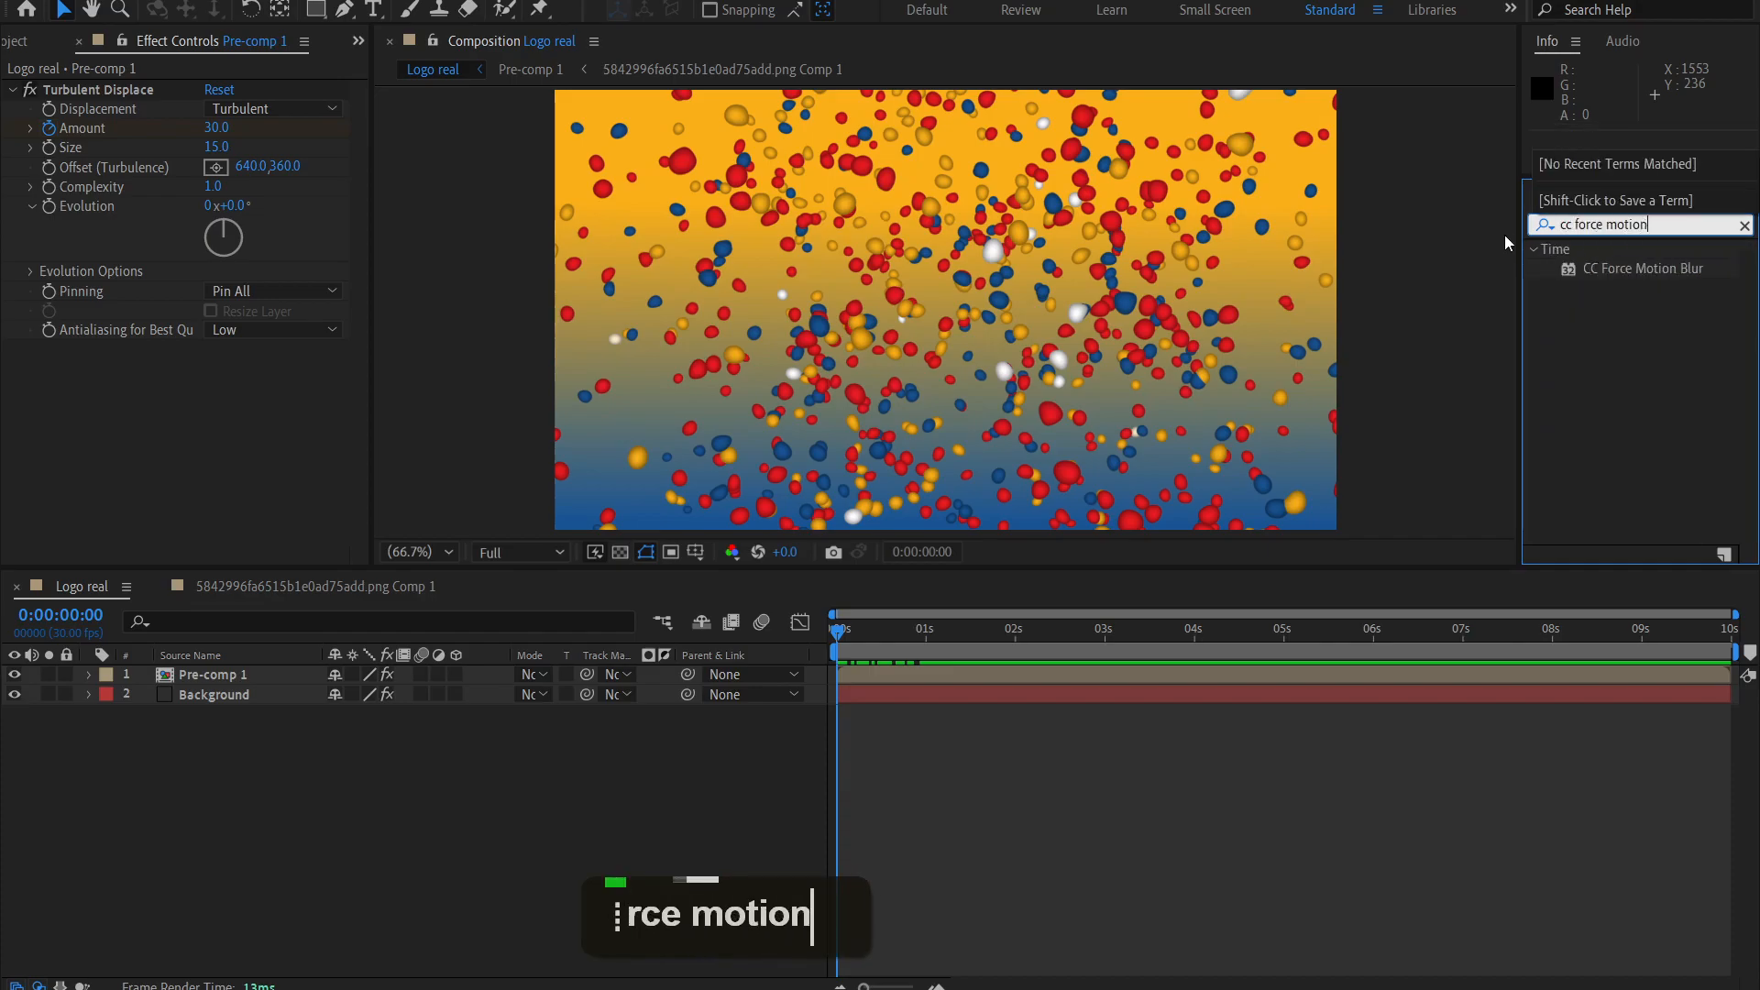
{"action": "double_click", "coordinate": [1608, 266]}
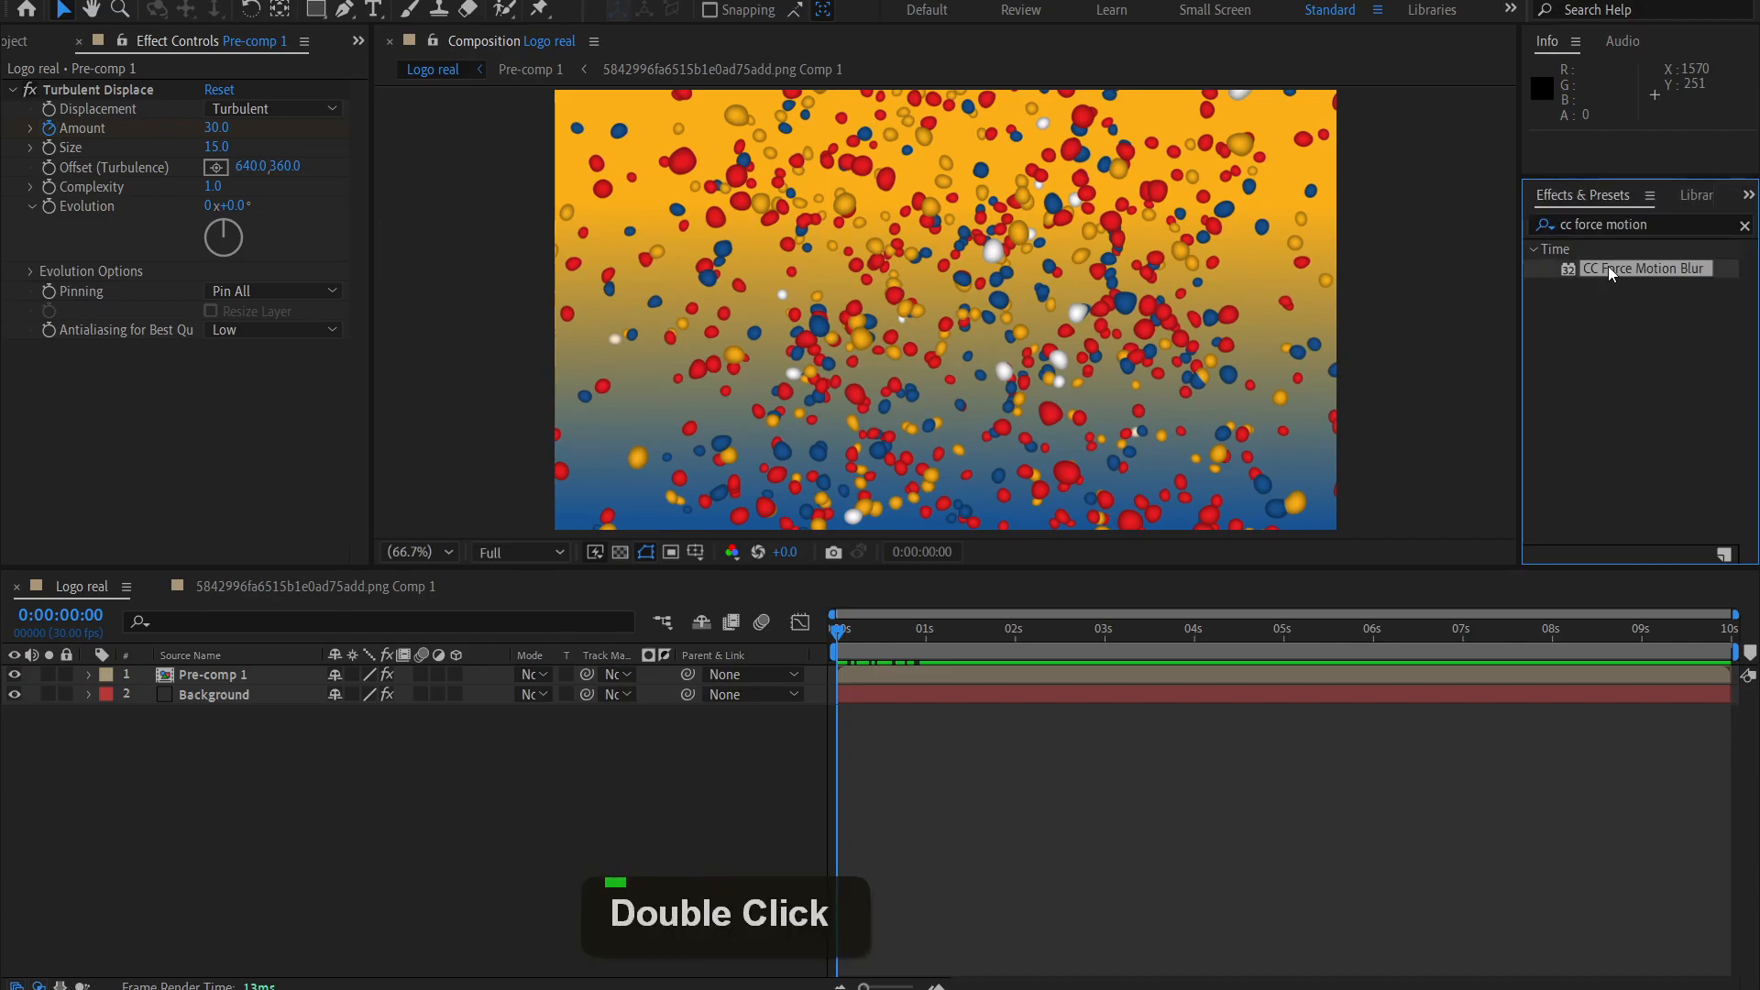
{"action": "left_click", "coordinate": [335, 674]}
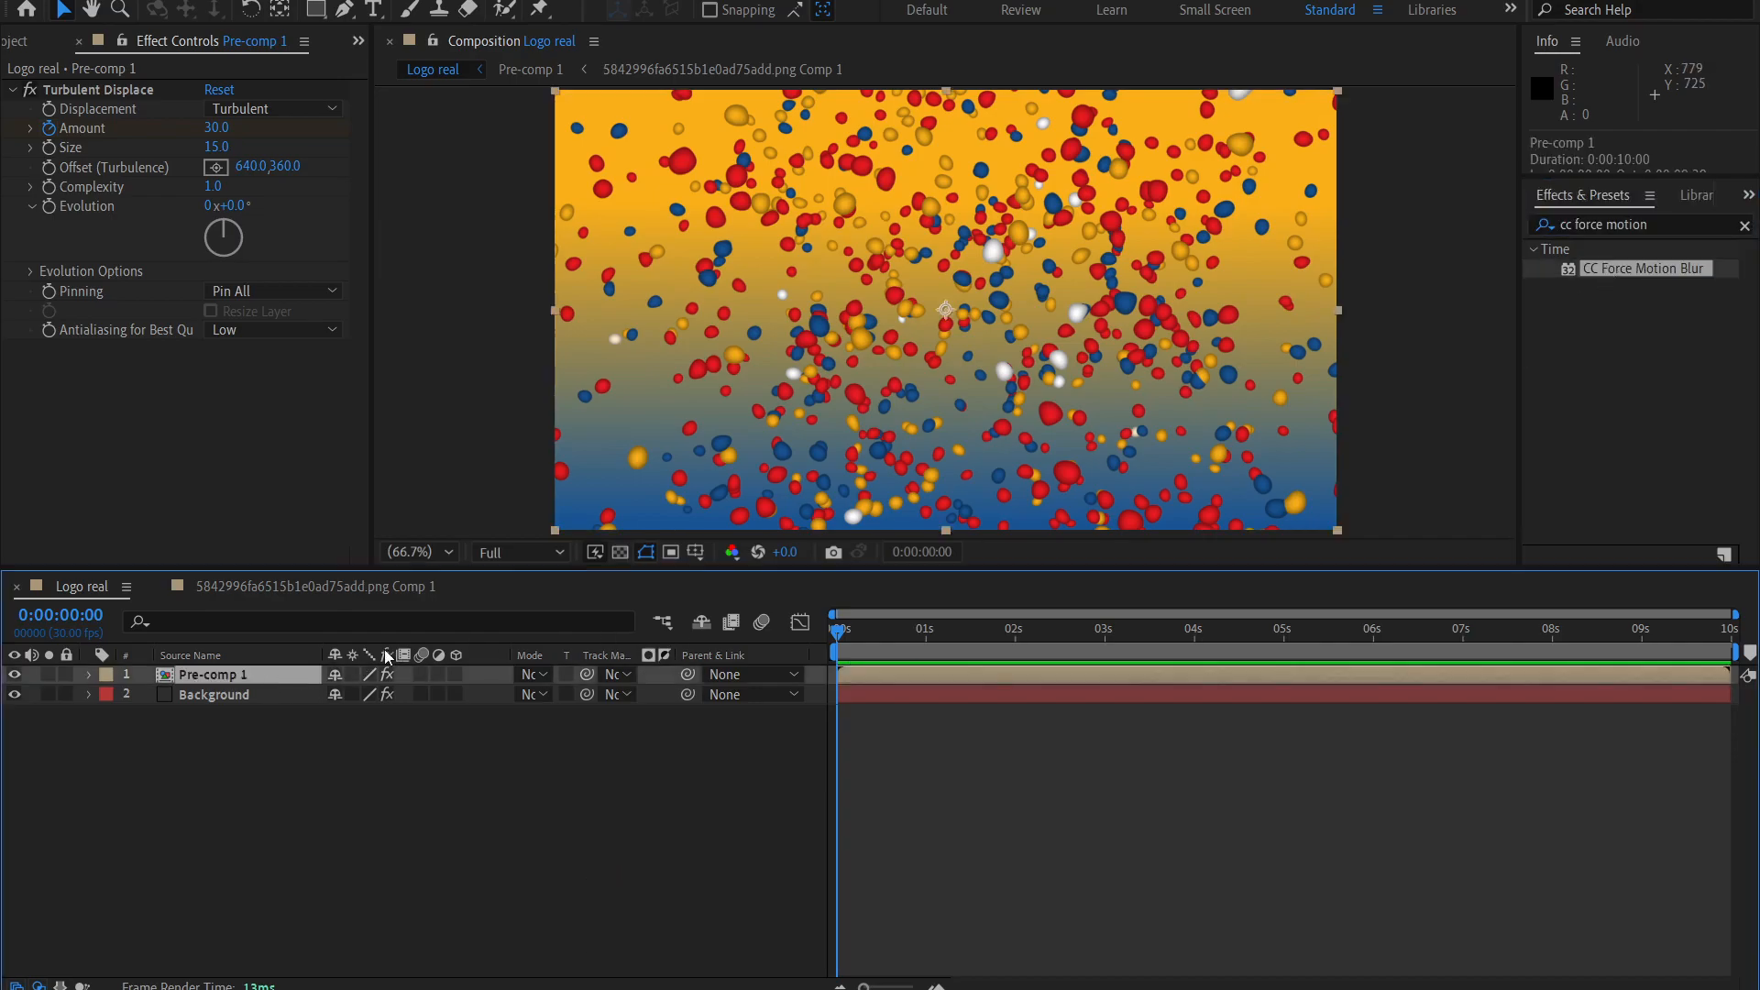
{"action": "double_click", "coordinate": [1595, 267]}
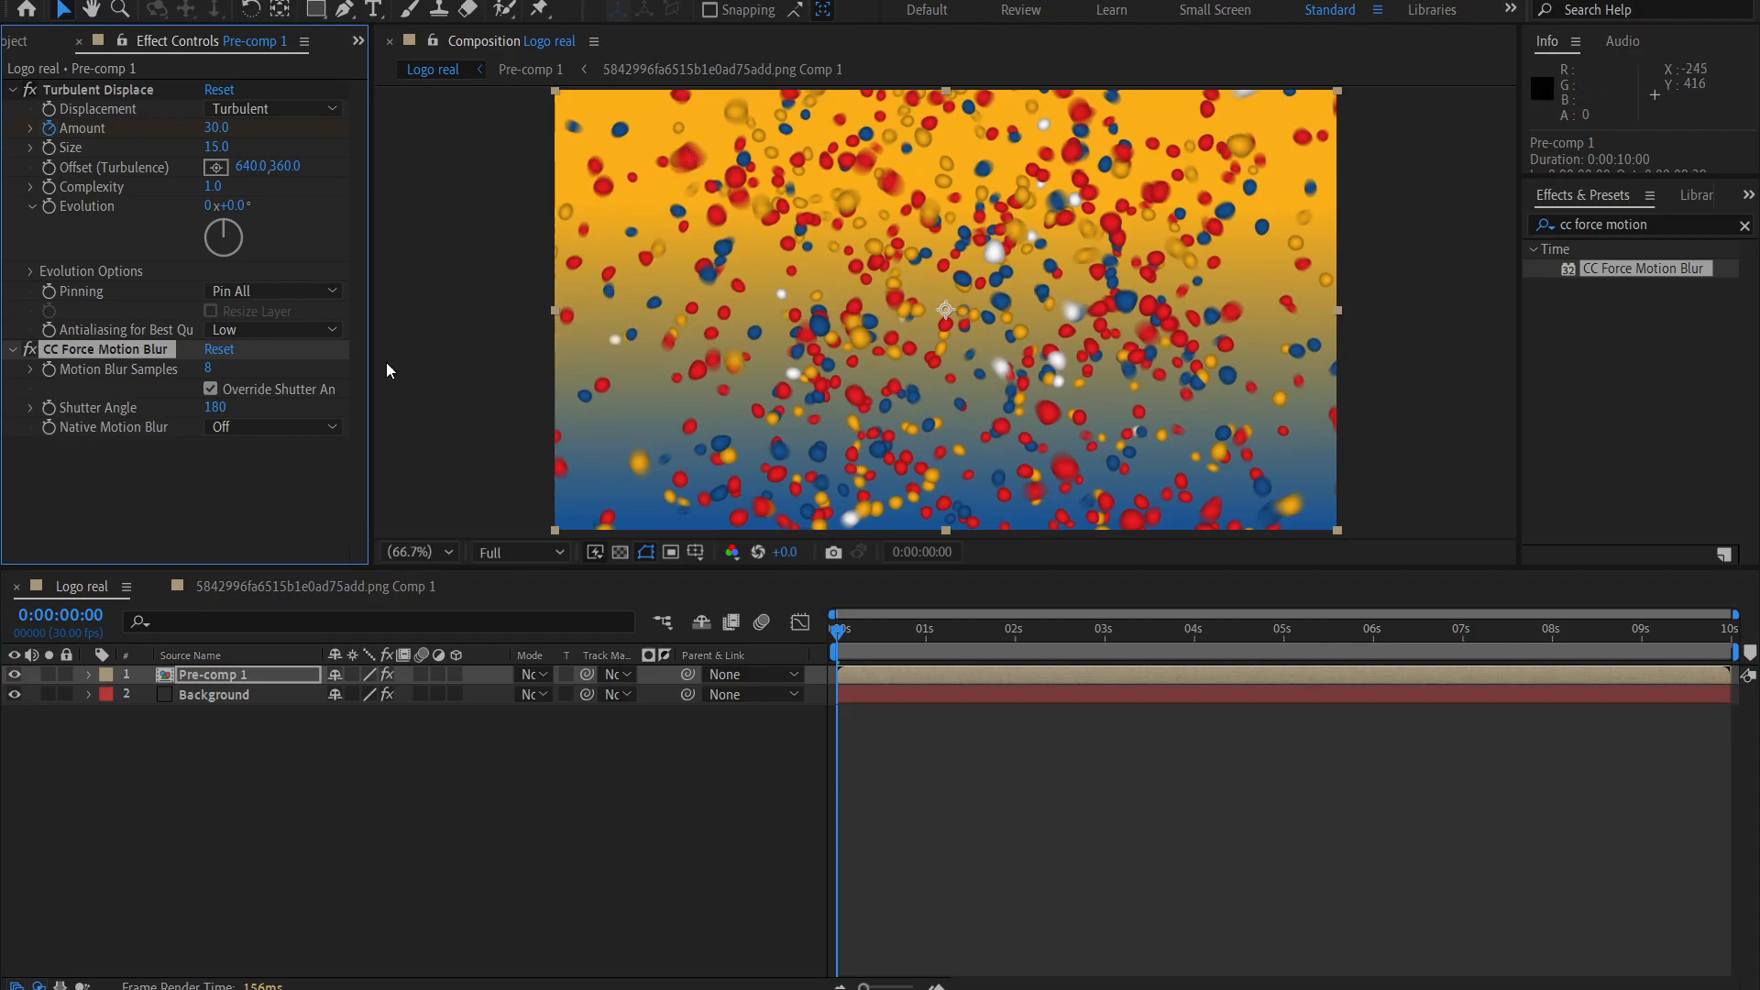
Set CC Force Motion Blur's Shutter Angle to 270 and compare the frame with the effect off and on.
{"action": "left_click", "coordinate": [210, 389]}
{"action": "left_click", "coordinate": [143, 481]}
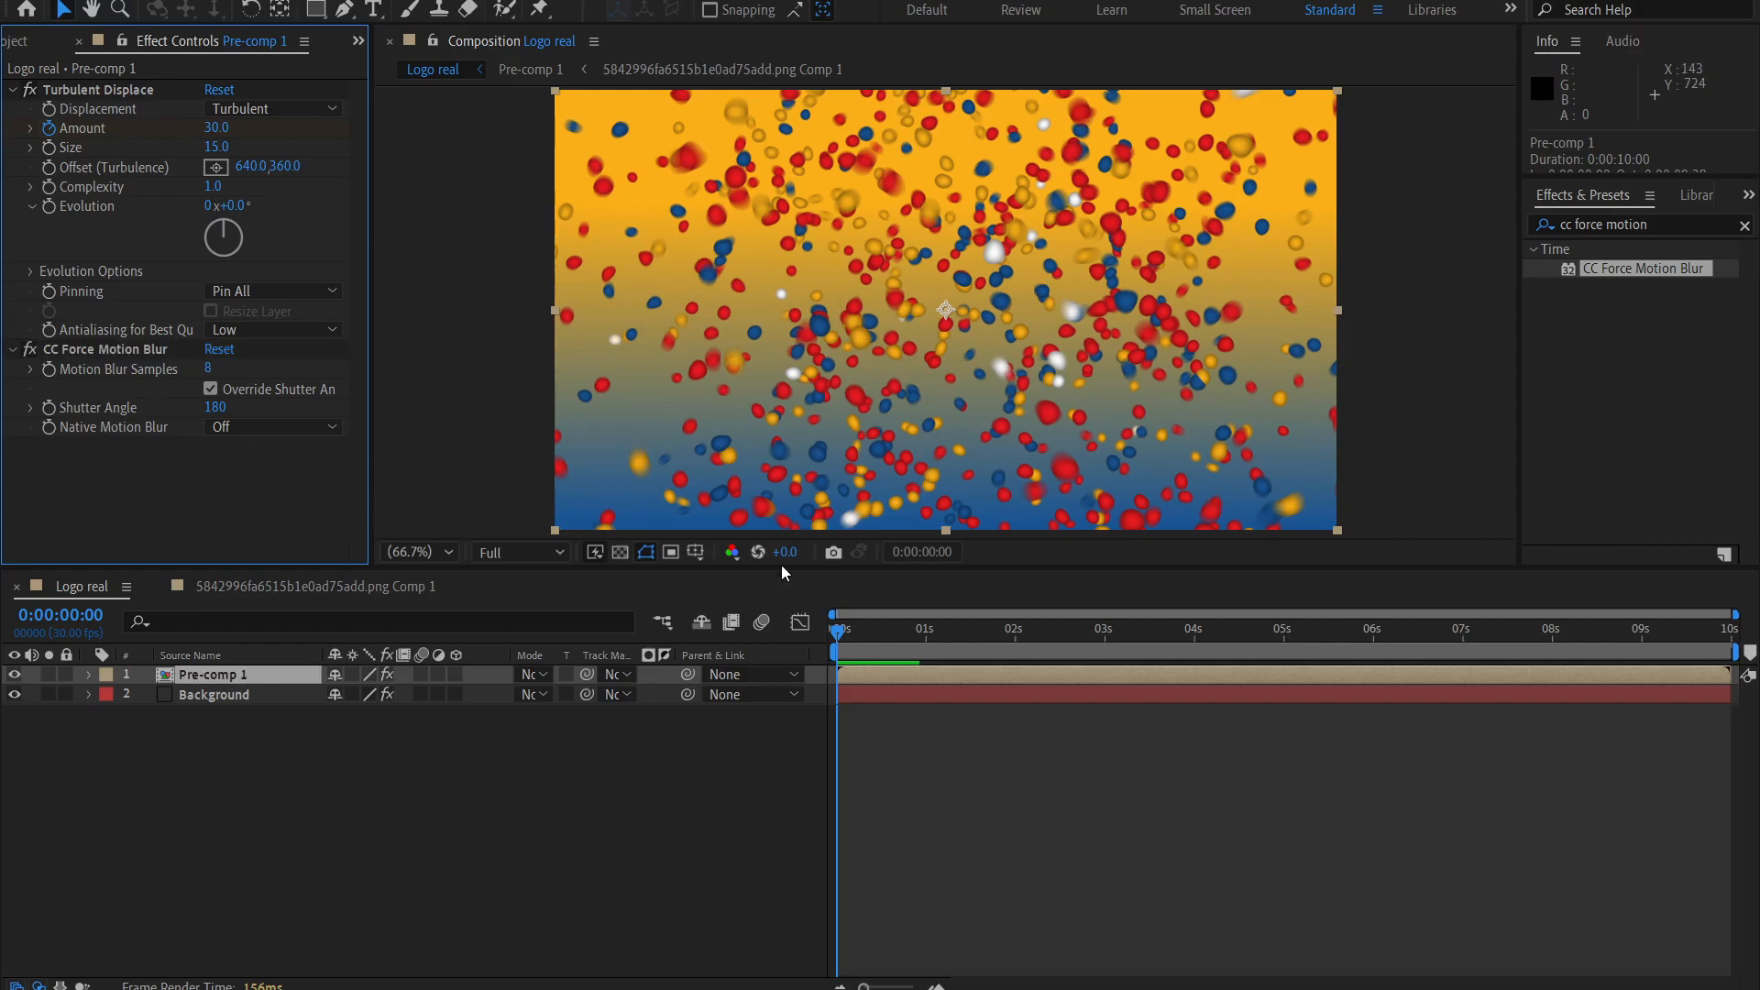
{"action": "left_click_drag", "start_coordinate": [840, 639], "coordinate": [676, 631]}
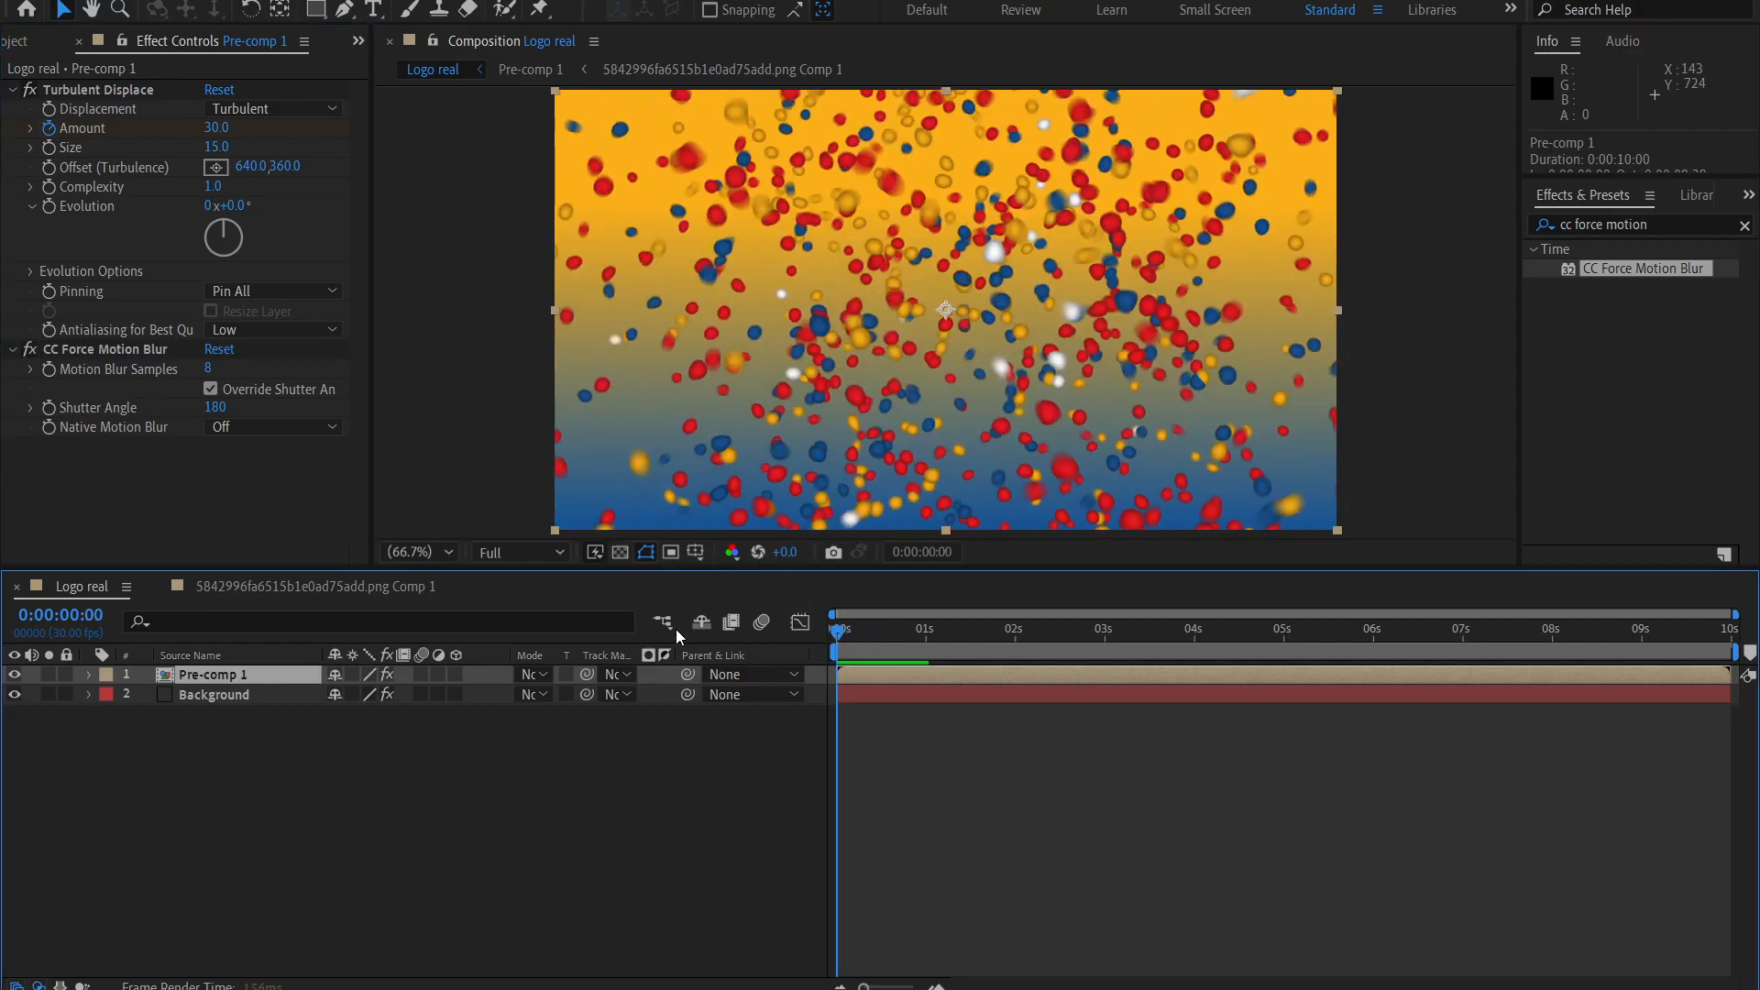
{"action": "left_click", "coordinate": [215, 407]}
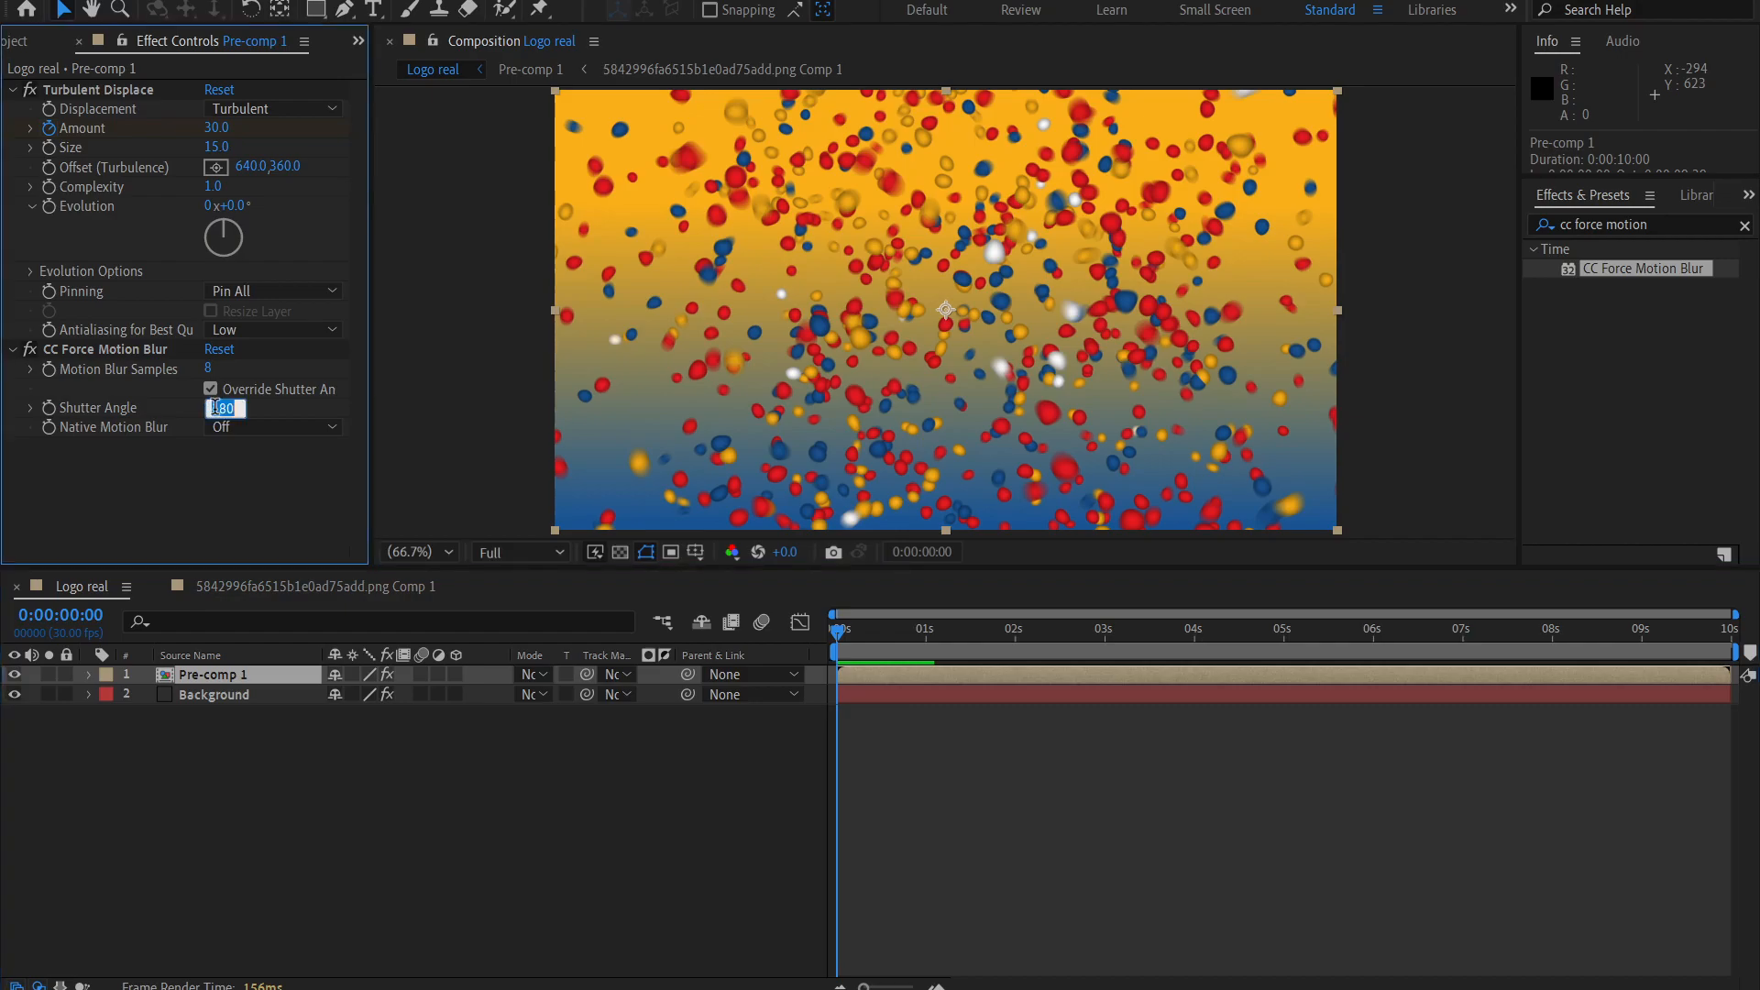
{"action": "type", "text": "270"}
{"action": "key", "text": "Return"}
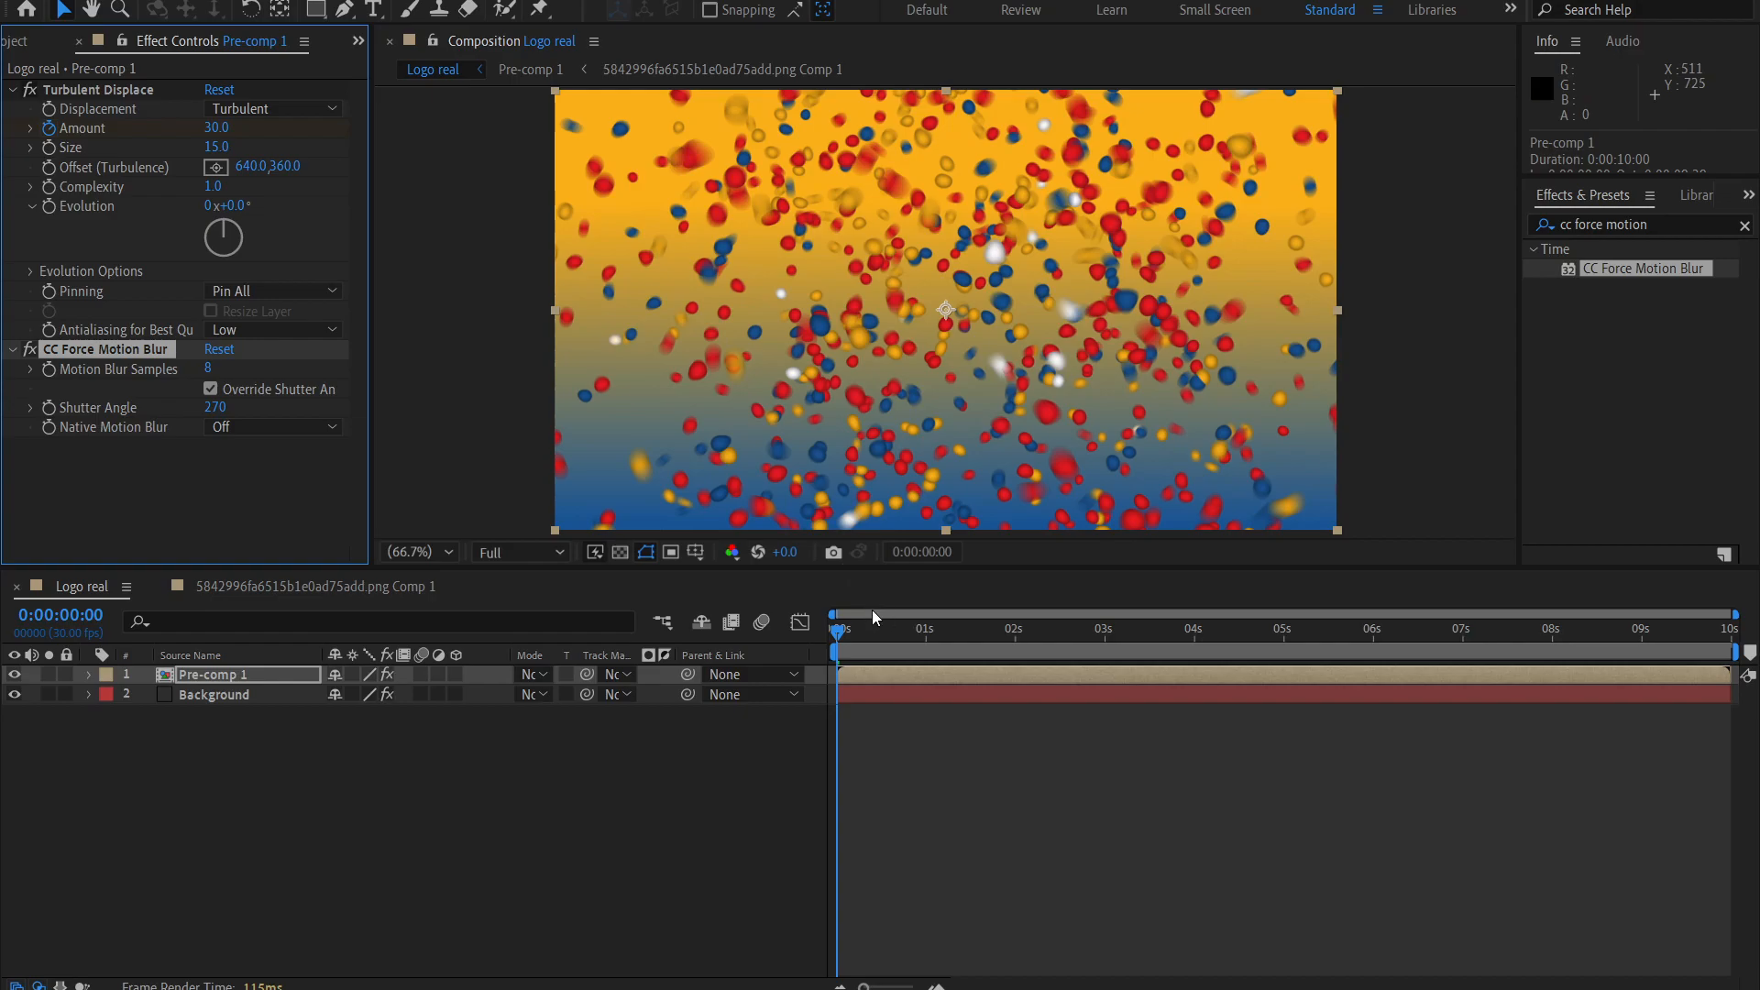
{"action": "left_click", "coordinate": [30, 350]}
End the work area at 0:00:01:29 and preview the logo animation.
{"action": "left_click", "coordinate": [552, 552]}
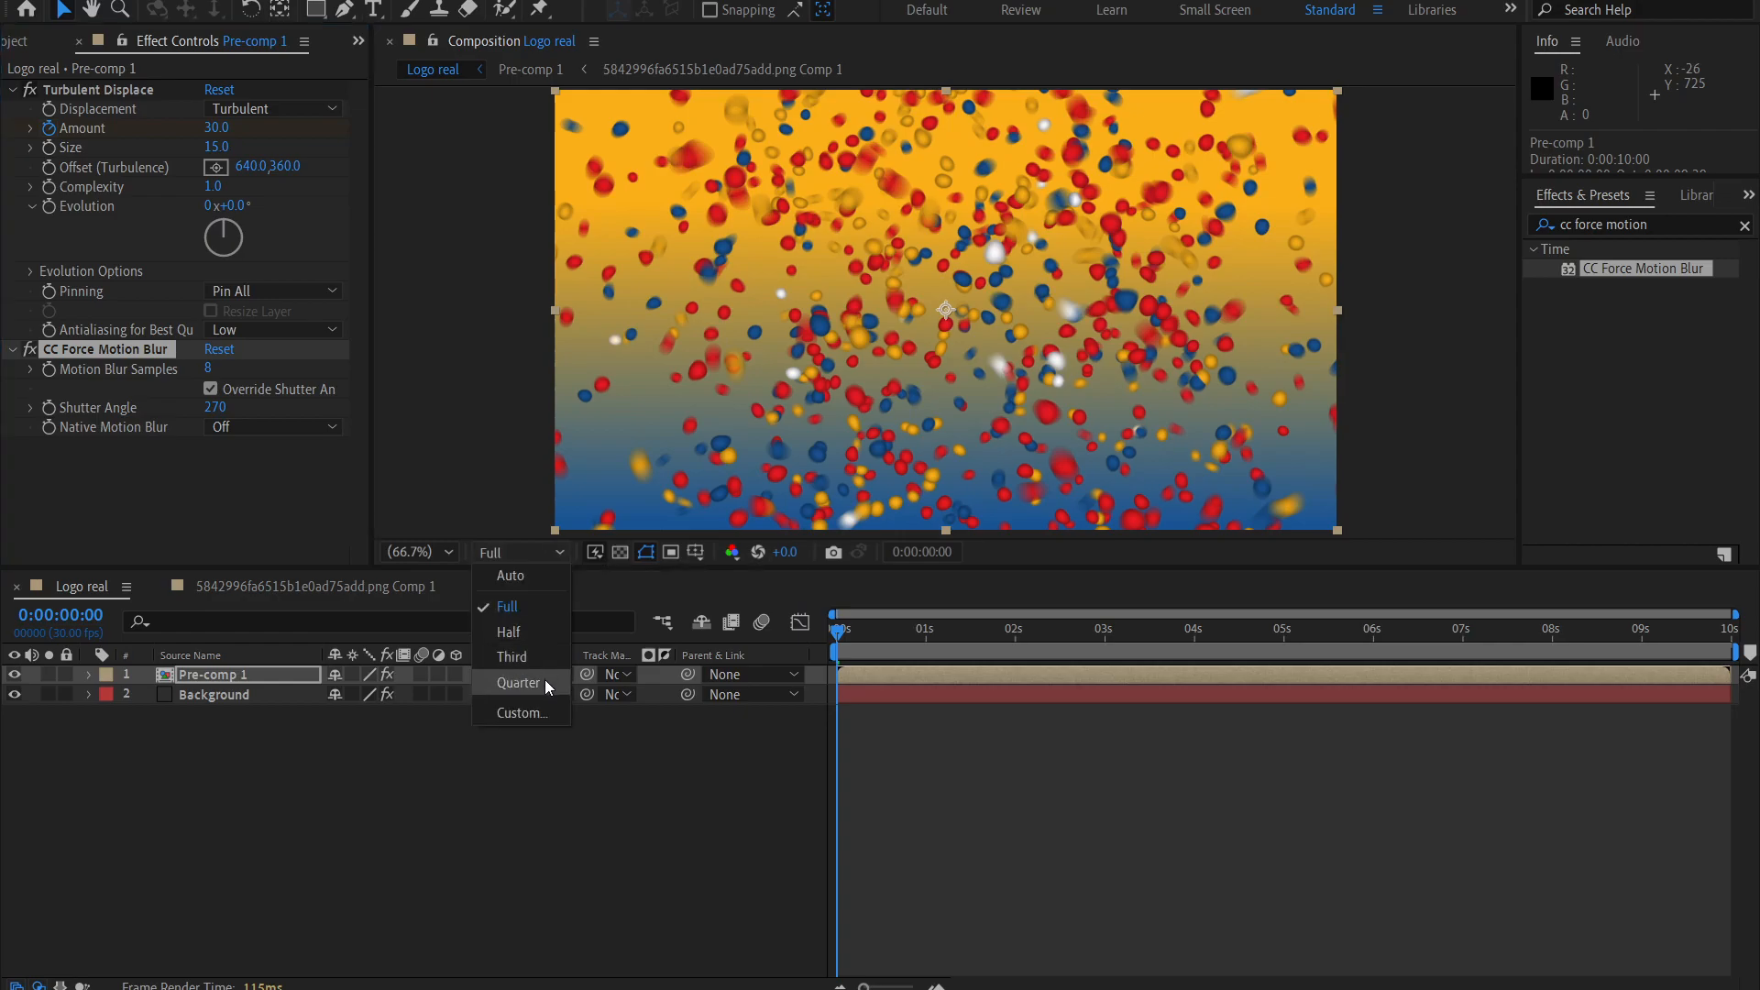
{"action": "left_click", "coordinate": [690, 744]}
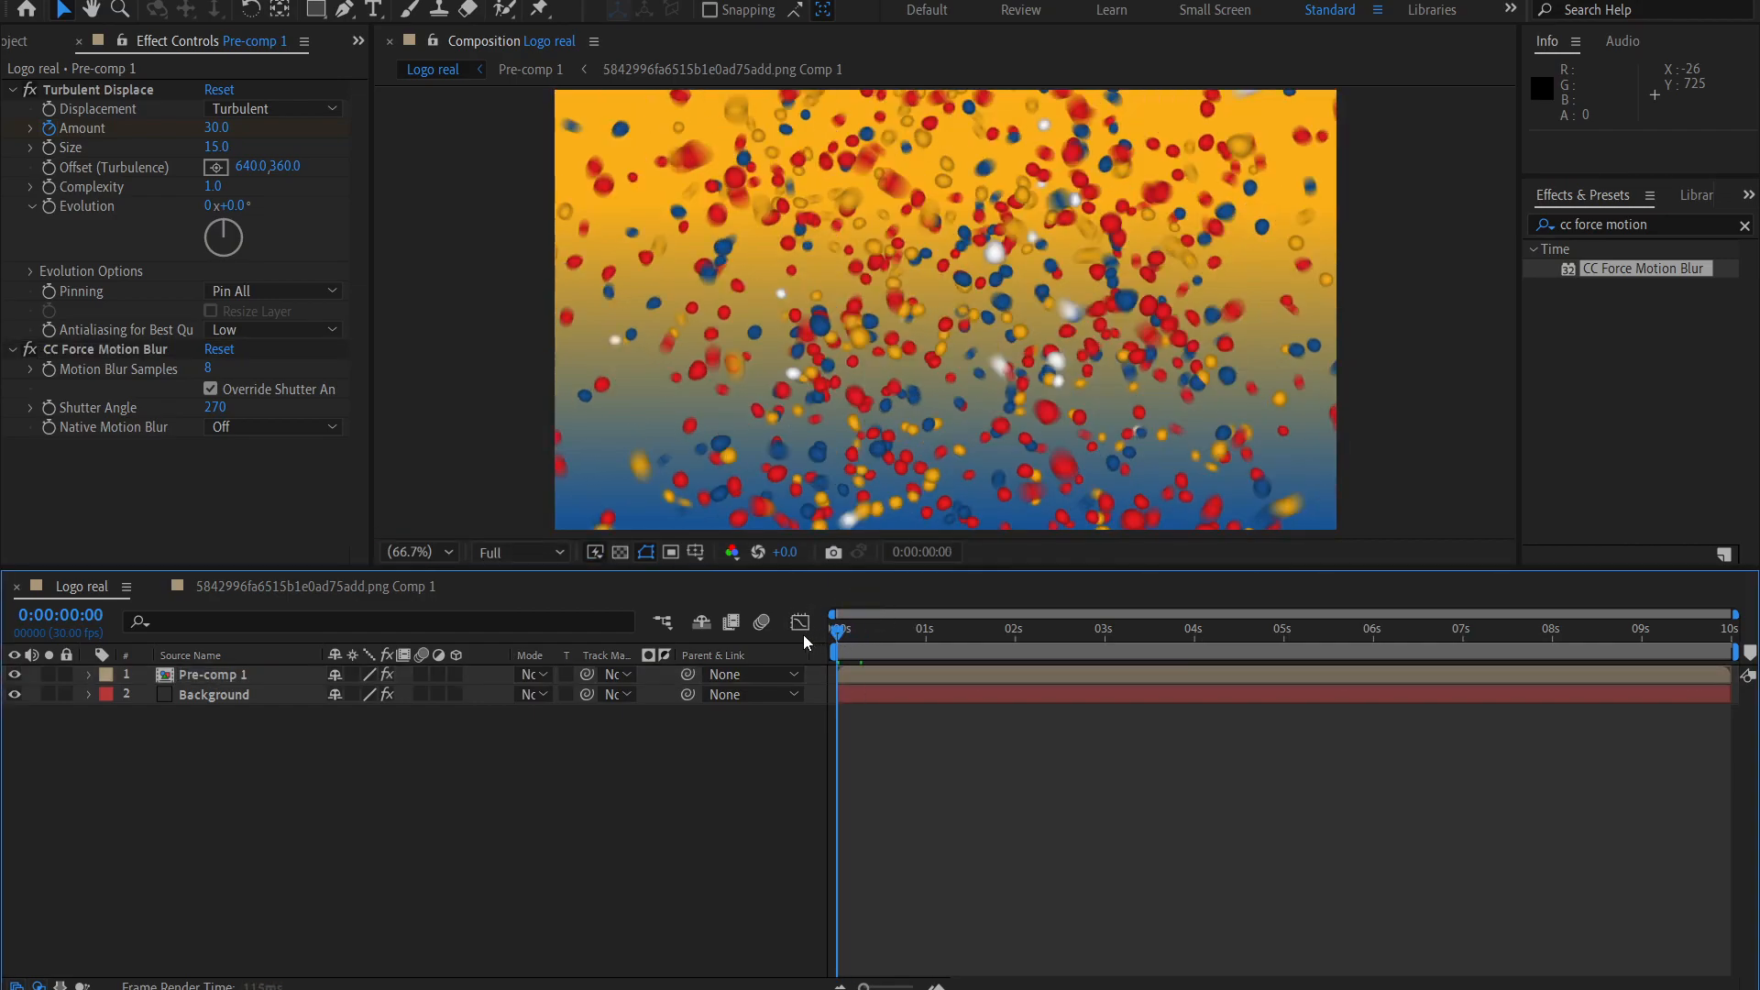
{"action": "left_click", "coordinate": [1014, 642]}
{"action": "key", "text": "n"}
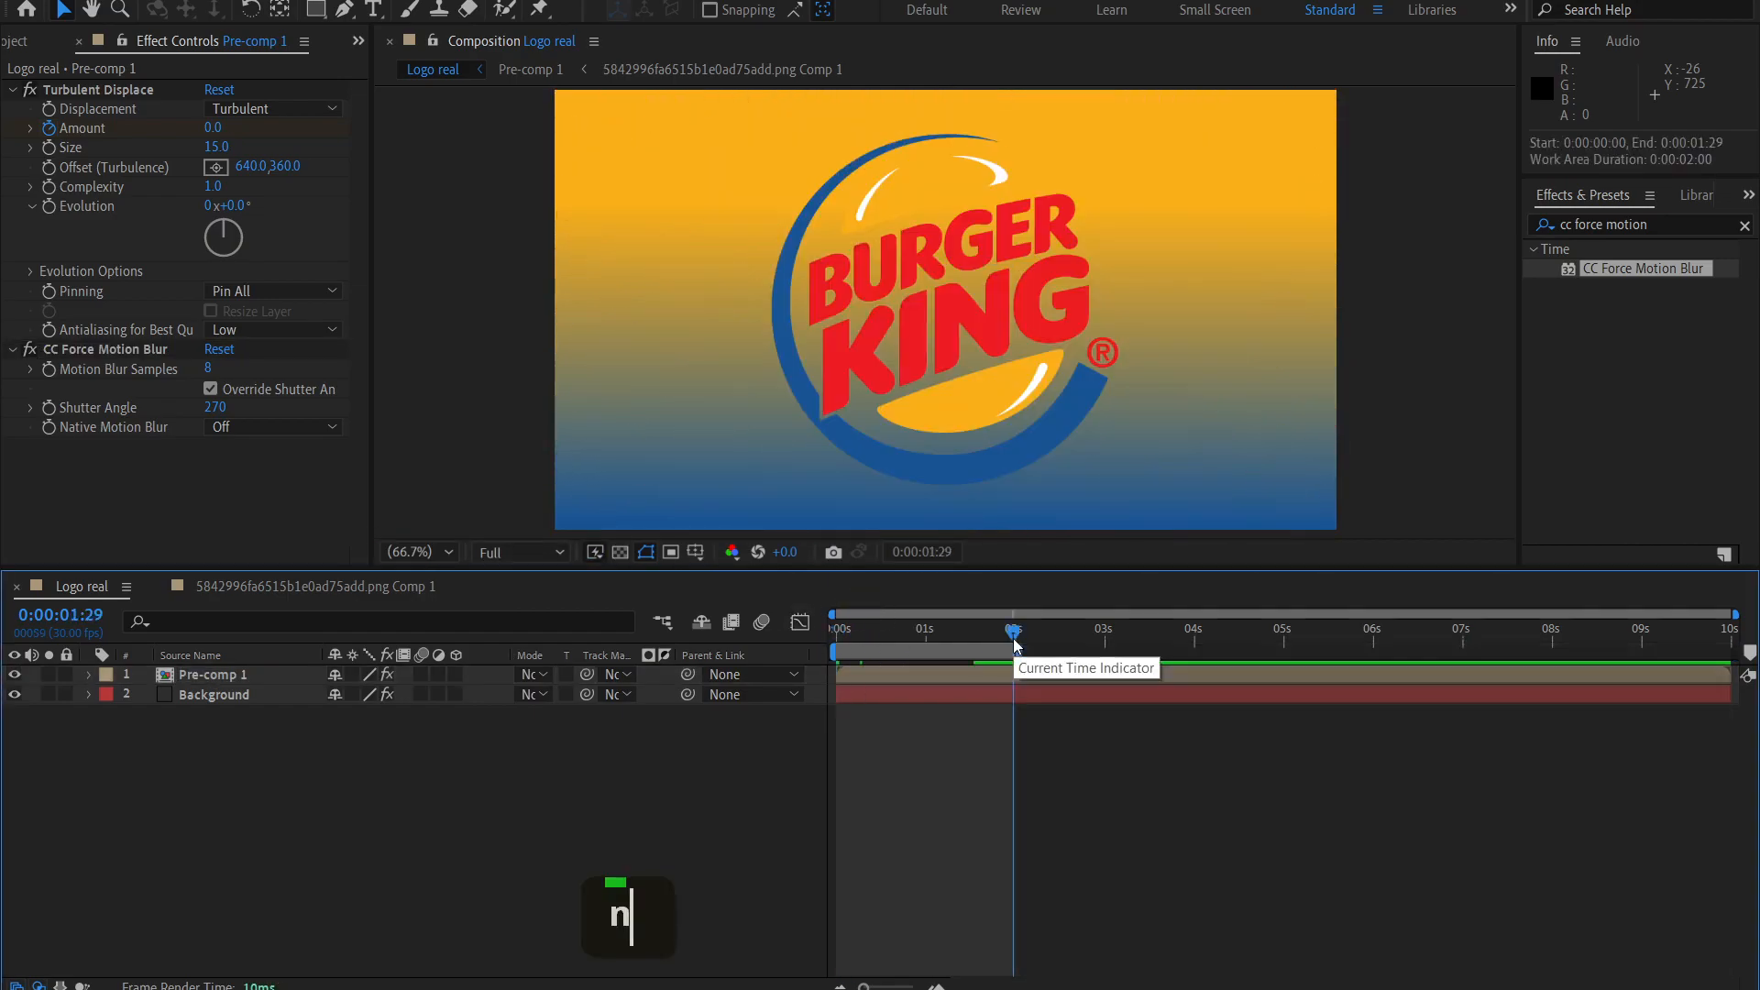
{"action": "key", "text": "space"}
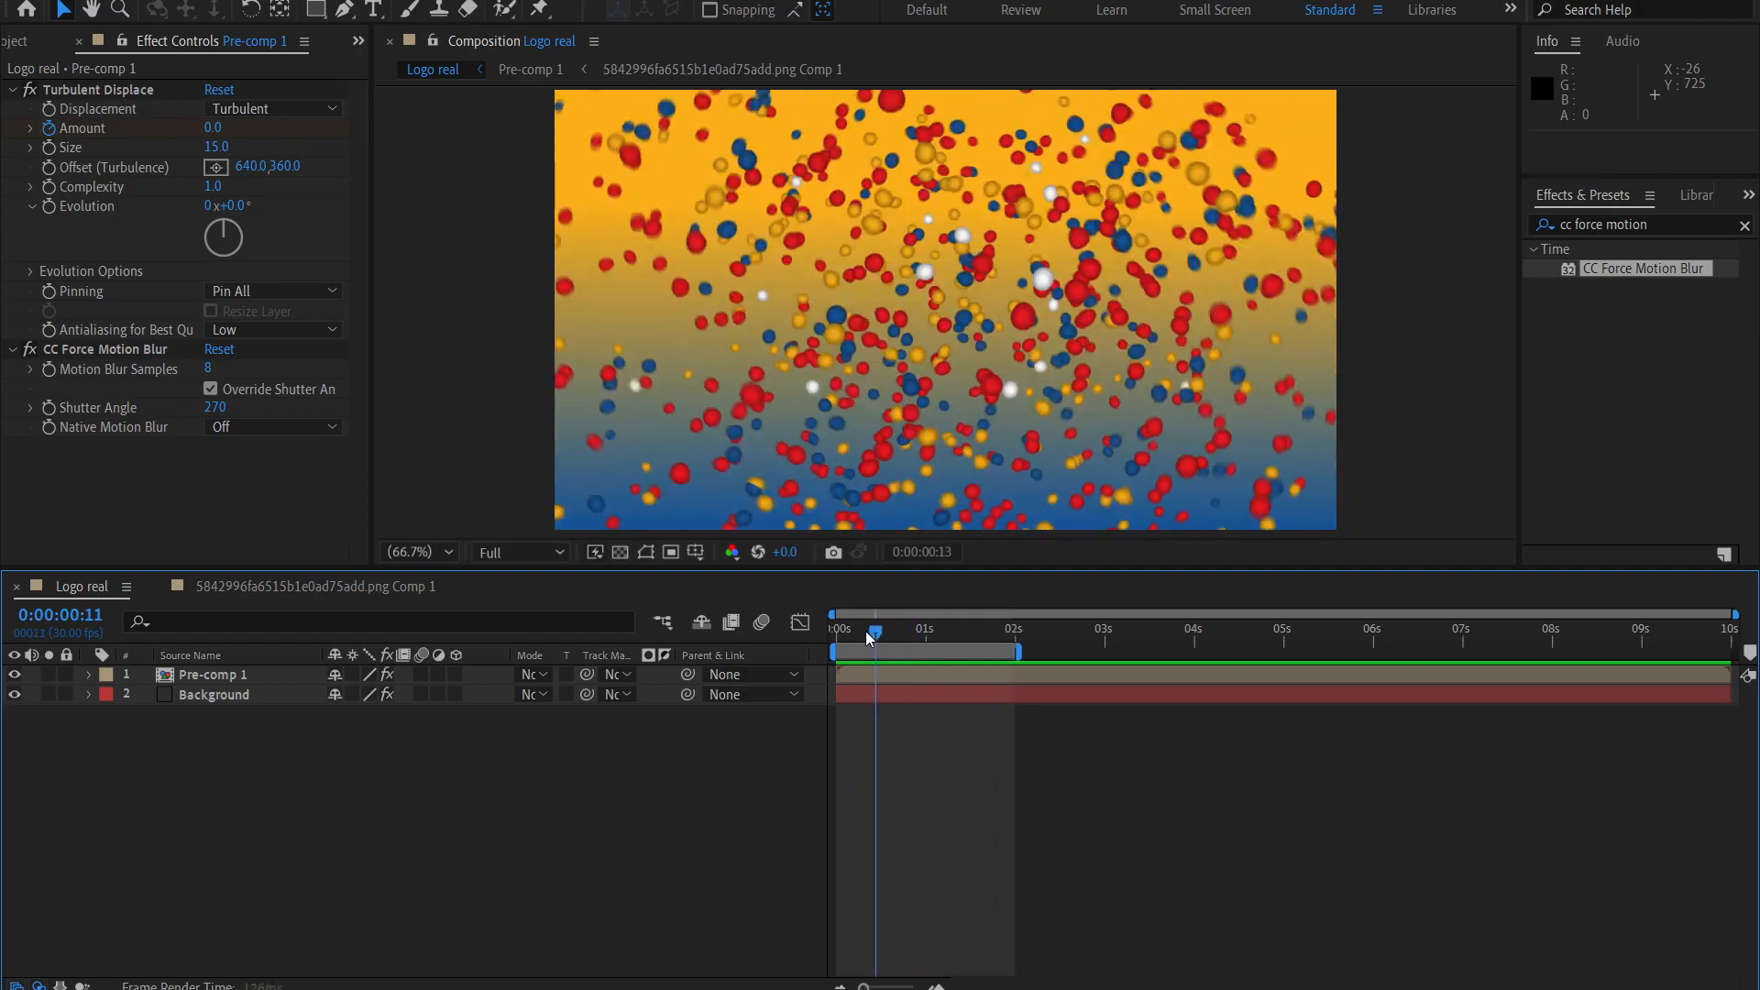
{"action": "key", "text": "space"}
Find the Glow effect and apply it to the Pre-comp 1 layer.
{"action": "left_click", "coordinate": [239, 692]}
{"action": "left_click", "coordinate": [236, 676]}
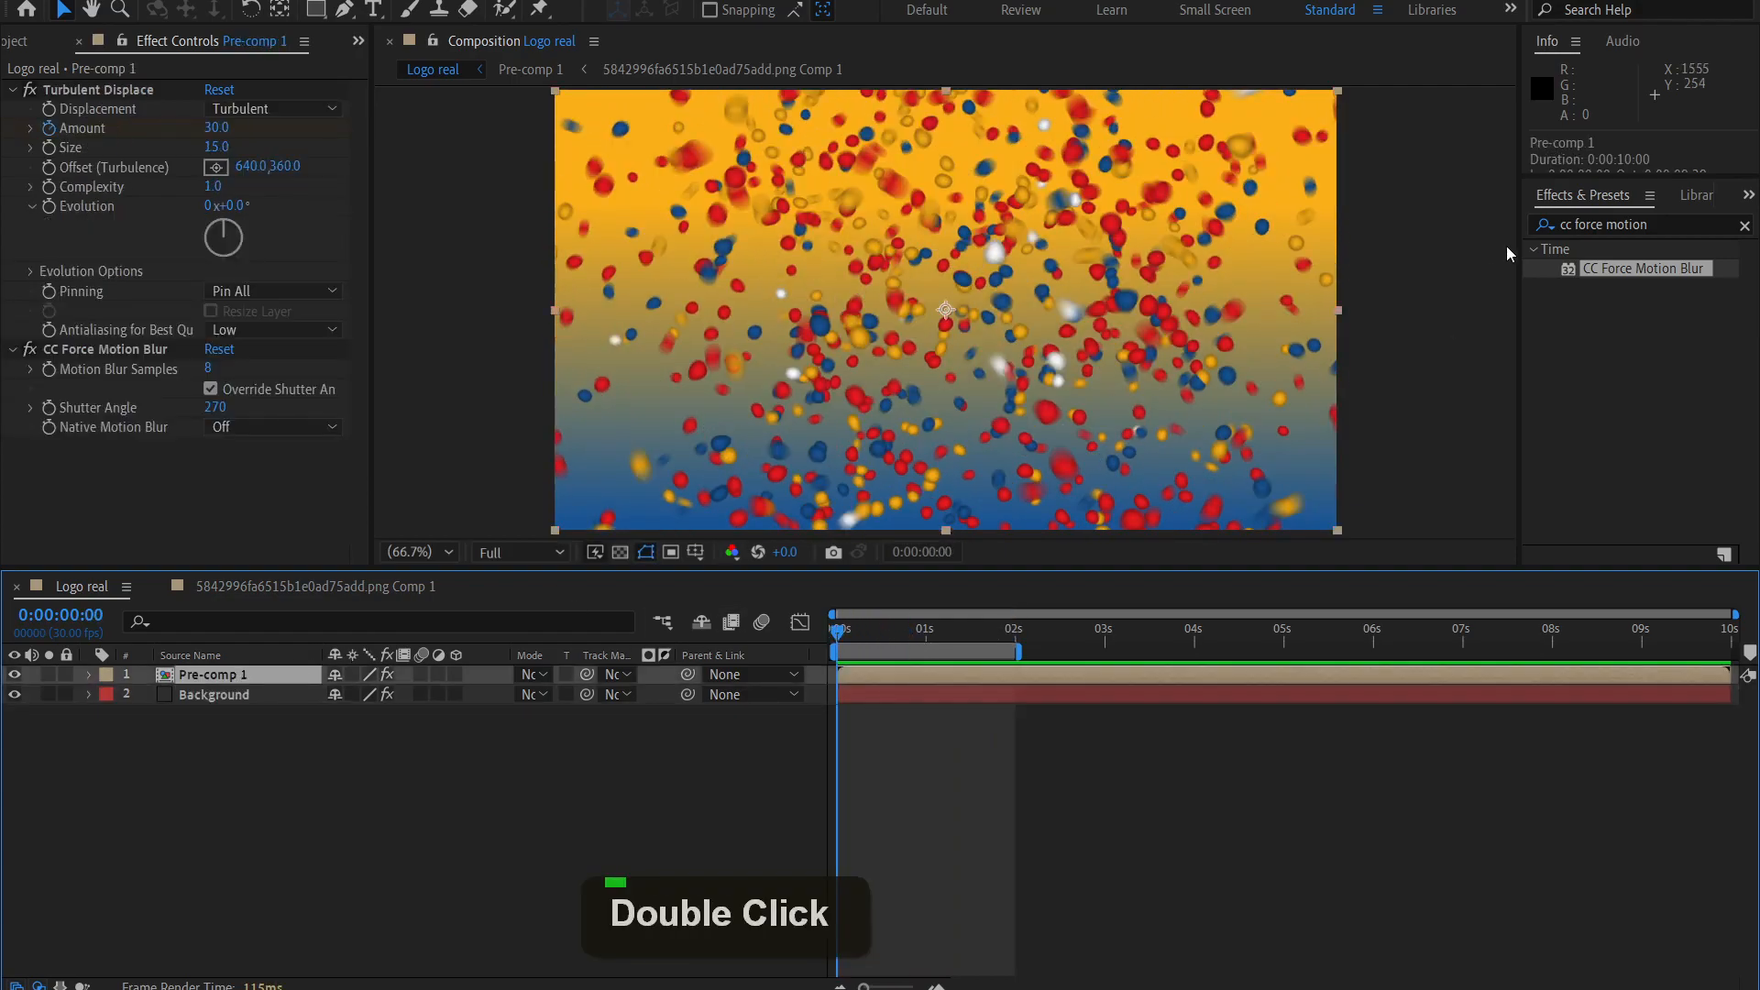
{"action": "left_click_drag", "start_coordinate": [1662, 224], "coordinate": [1483, 225]}
{"action": "type", "text": "glow"}
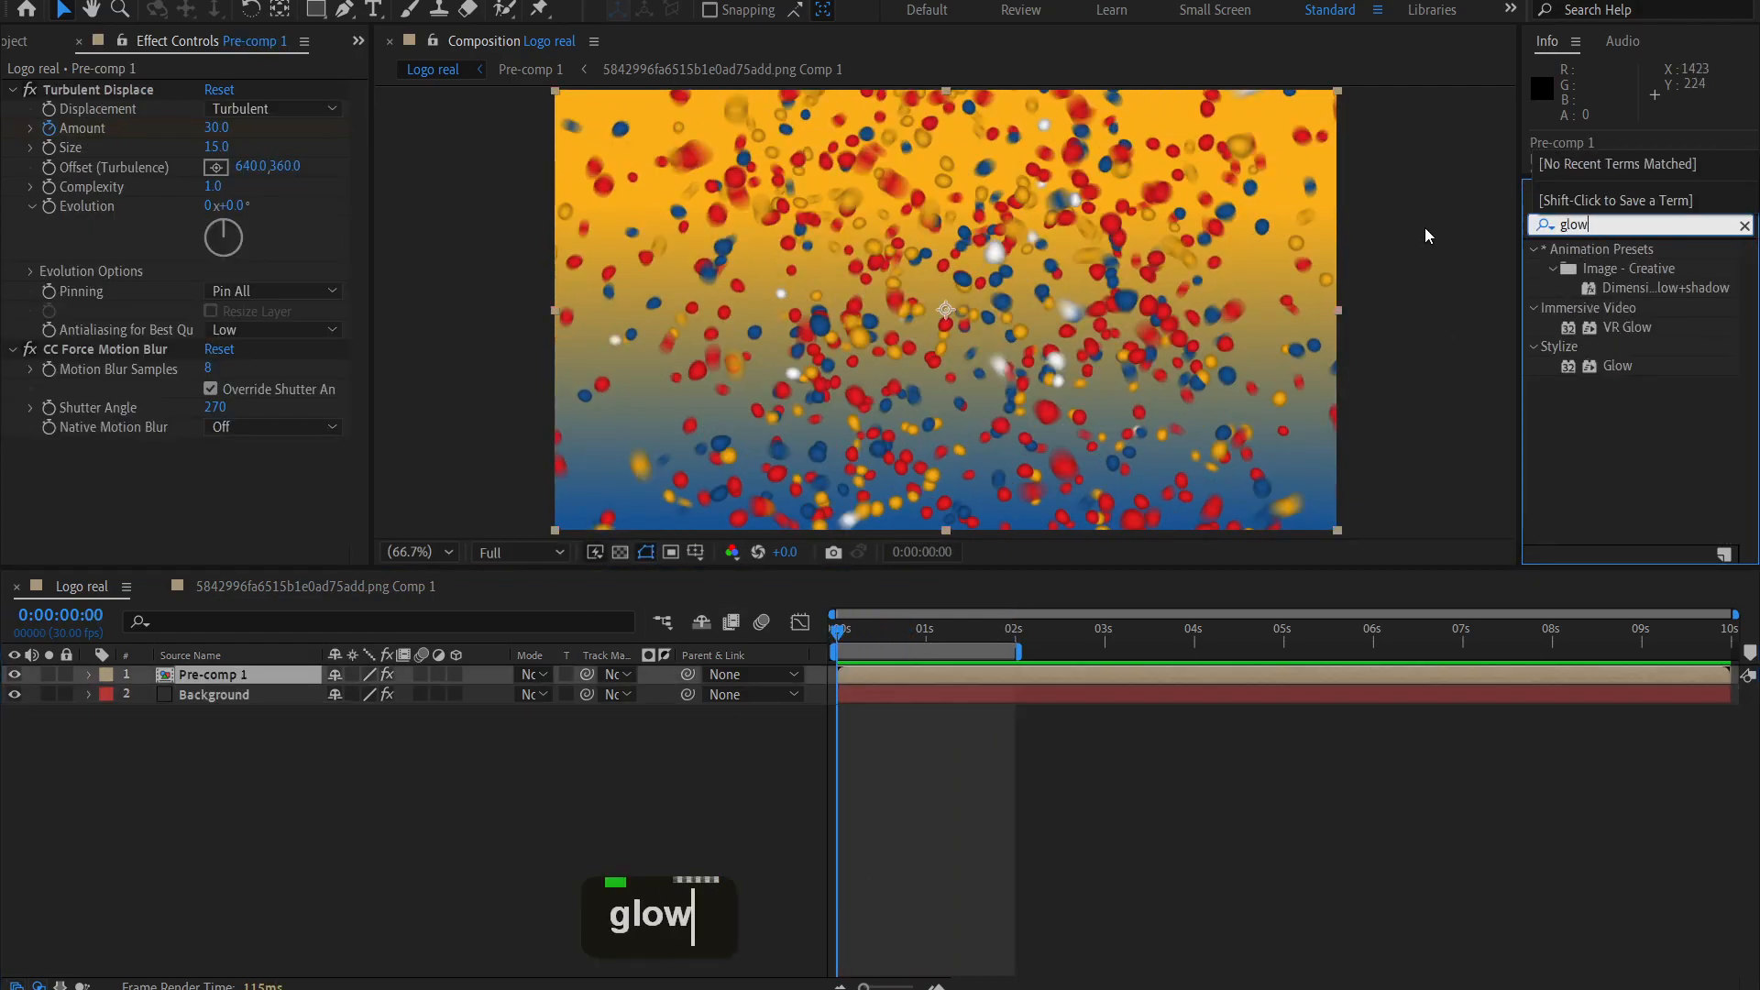
{"action": "double_click", "coordinate": [1617, 365]}
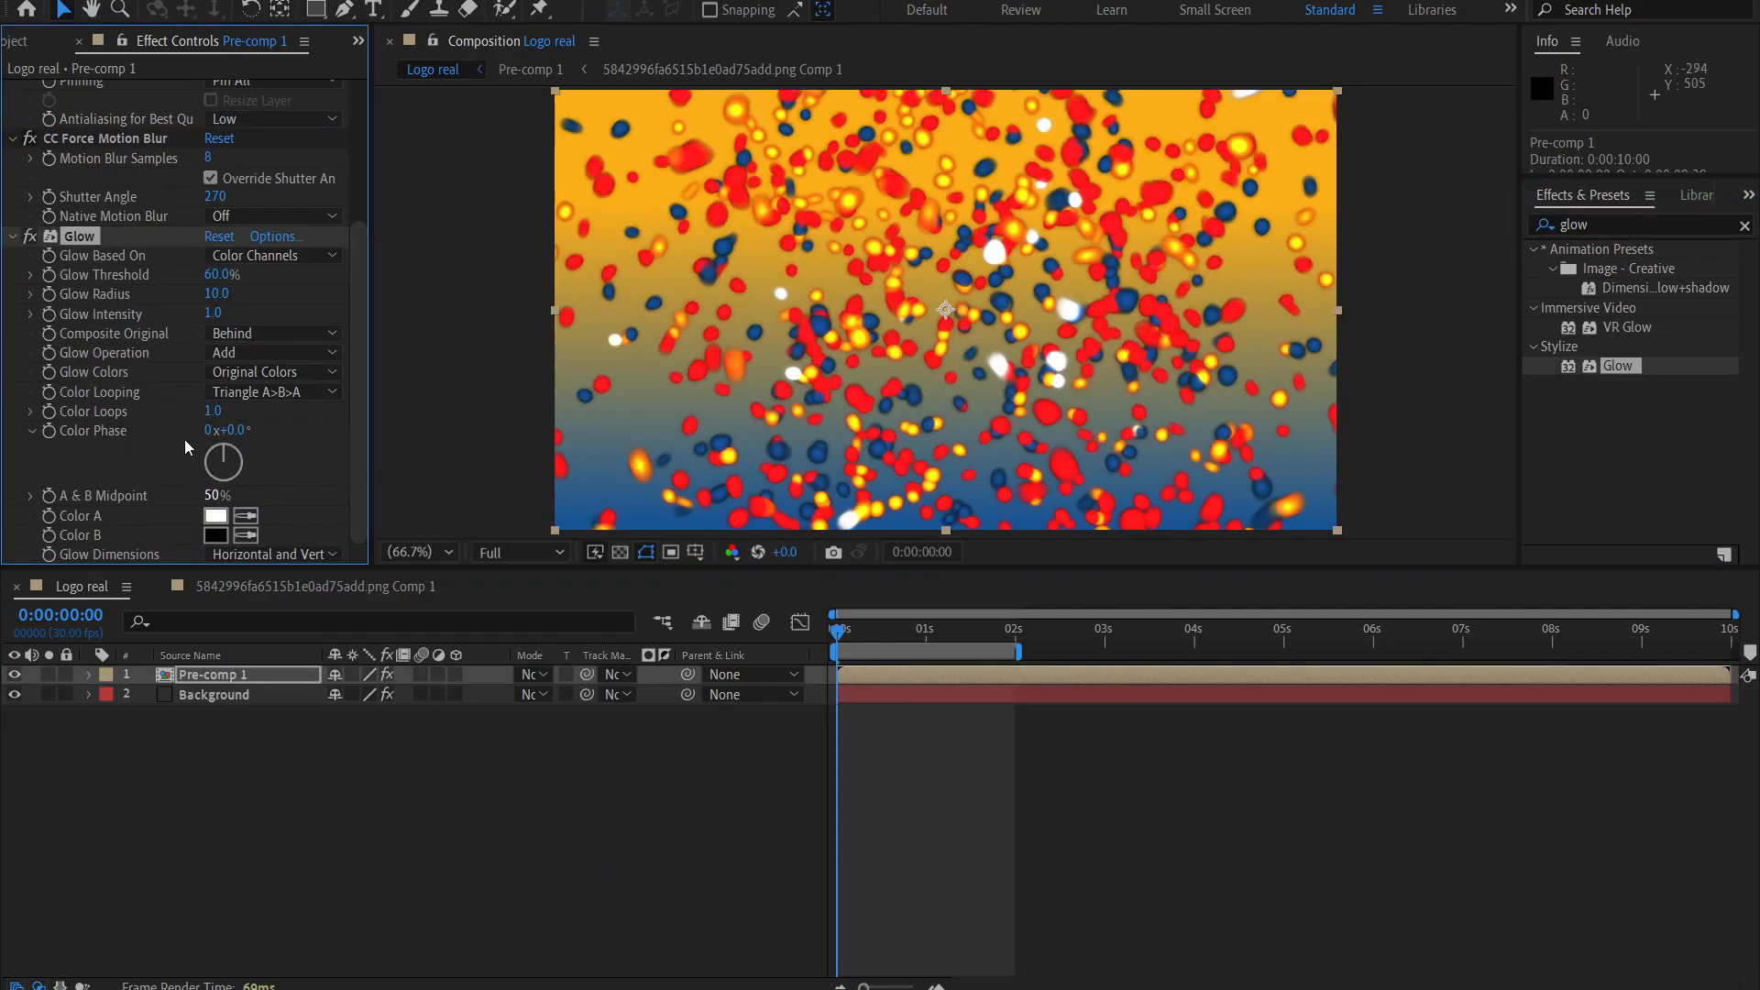
Compare the frame with Glow off and on, and set the Glow Threshold to 50%.
{"action": "left_click_drag", "start_coordinate": [217, 280], "coordinate": [327, 283]}
{"action": "left_click", "coordinate": [30, 236]}
{"action": "left_click", "coordinate": [30, 236]}
{"action": "left_click", "coordinate": [217, 274]}
{"action": "type", "text": "50"}
{"action": "key", "text": "Return"}
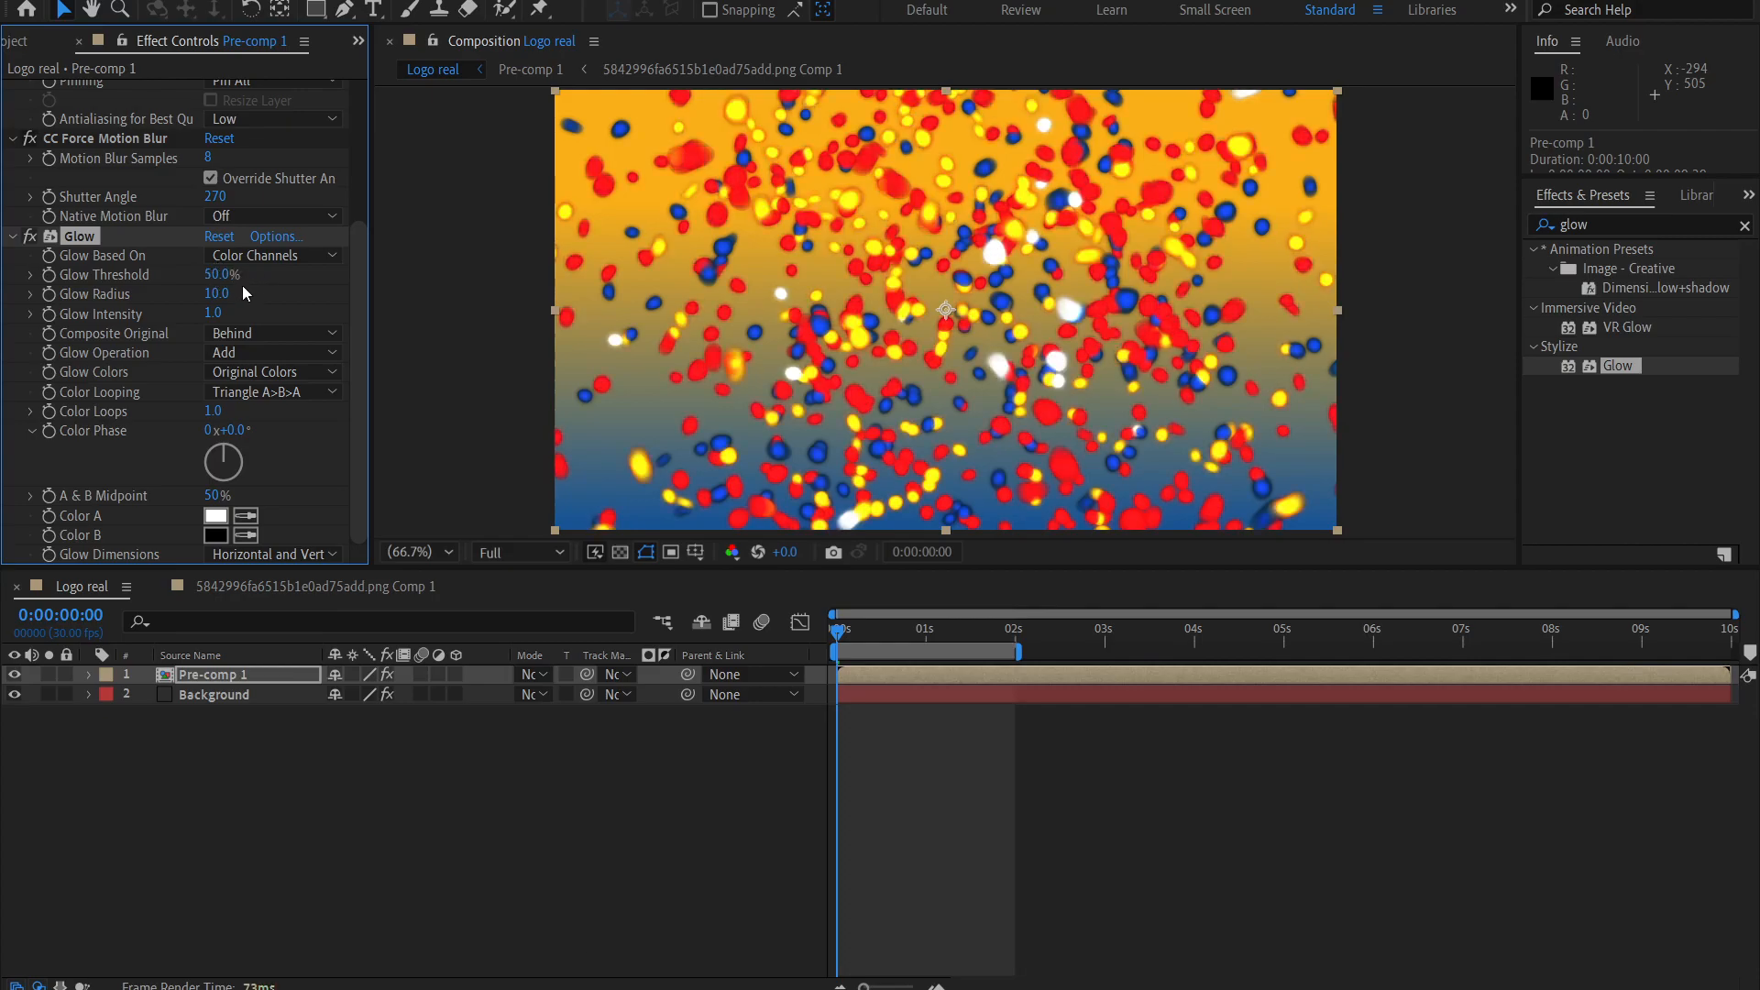
Set the Glow Intensity to 0.5 and the Glow Radius to 5.
{"action": "left_click", "coordinate": [212, 314]}
{"action": "type", "text": "0.5"}
{"action": "key", "text": "Return"}
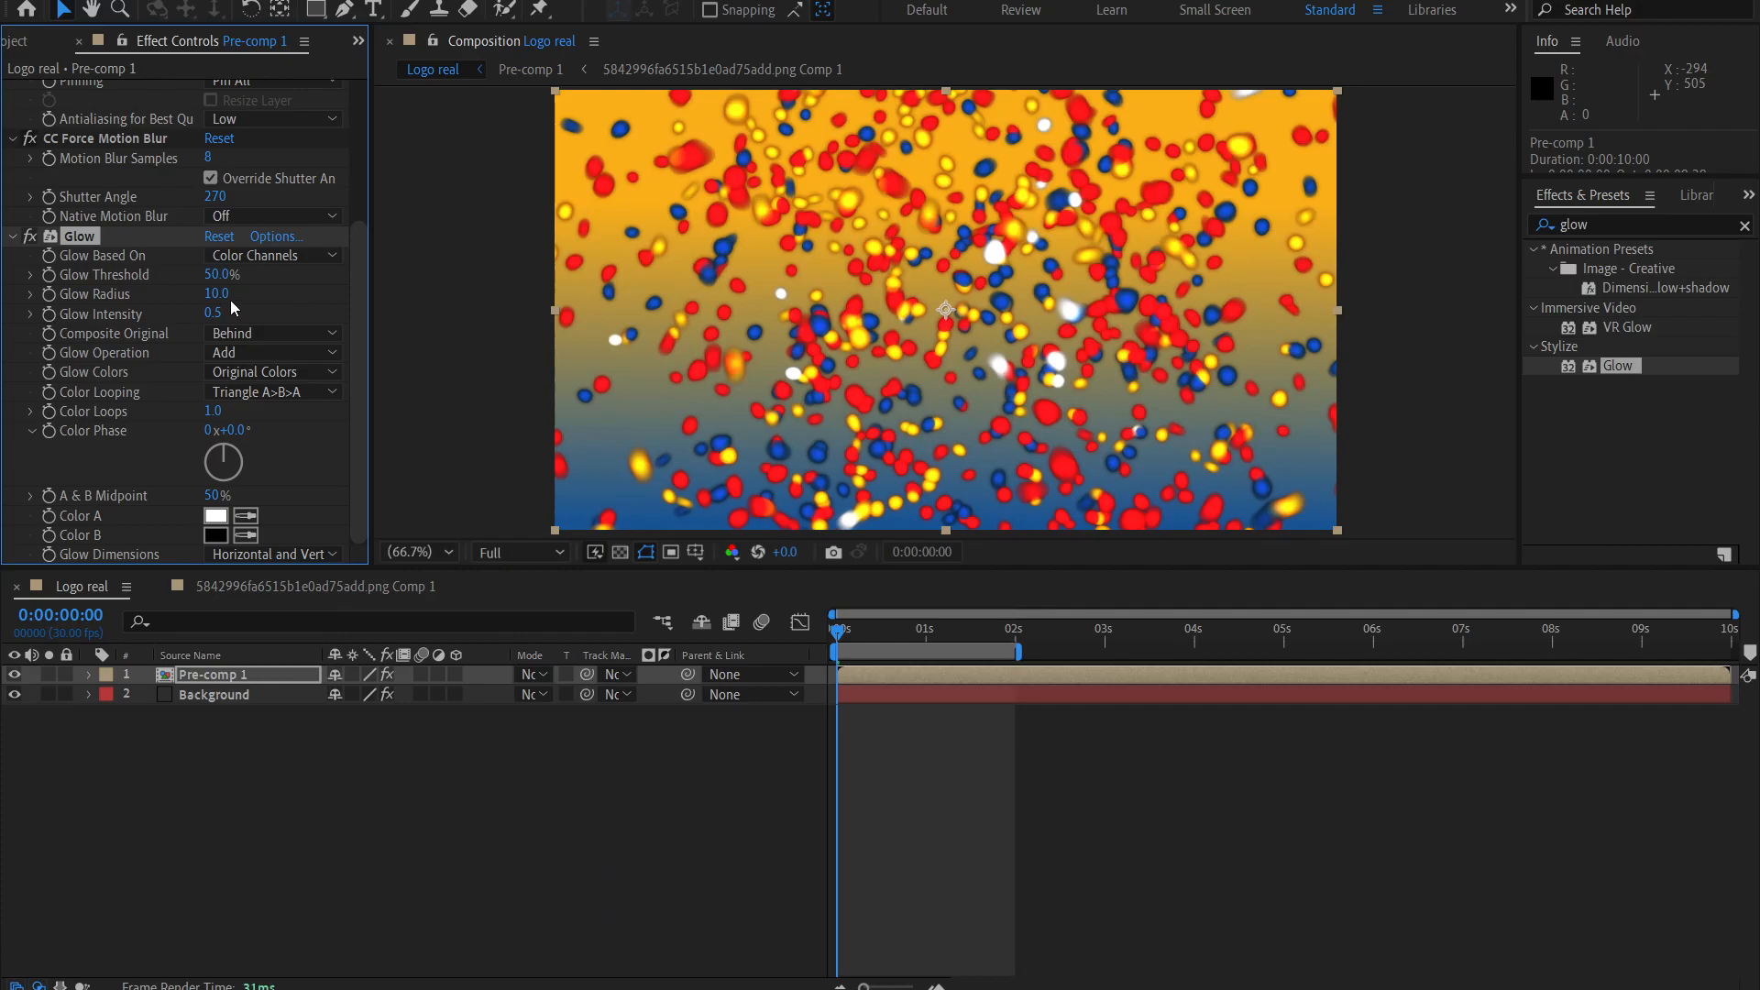
{"action": "type", "text": "5"}
{"action": "key", "text": "Return"}
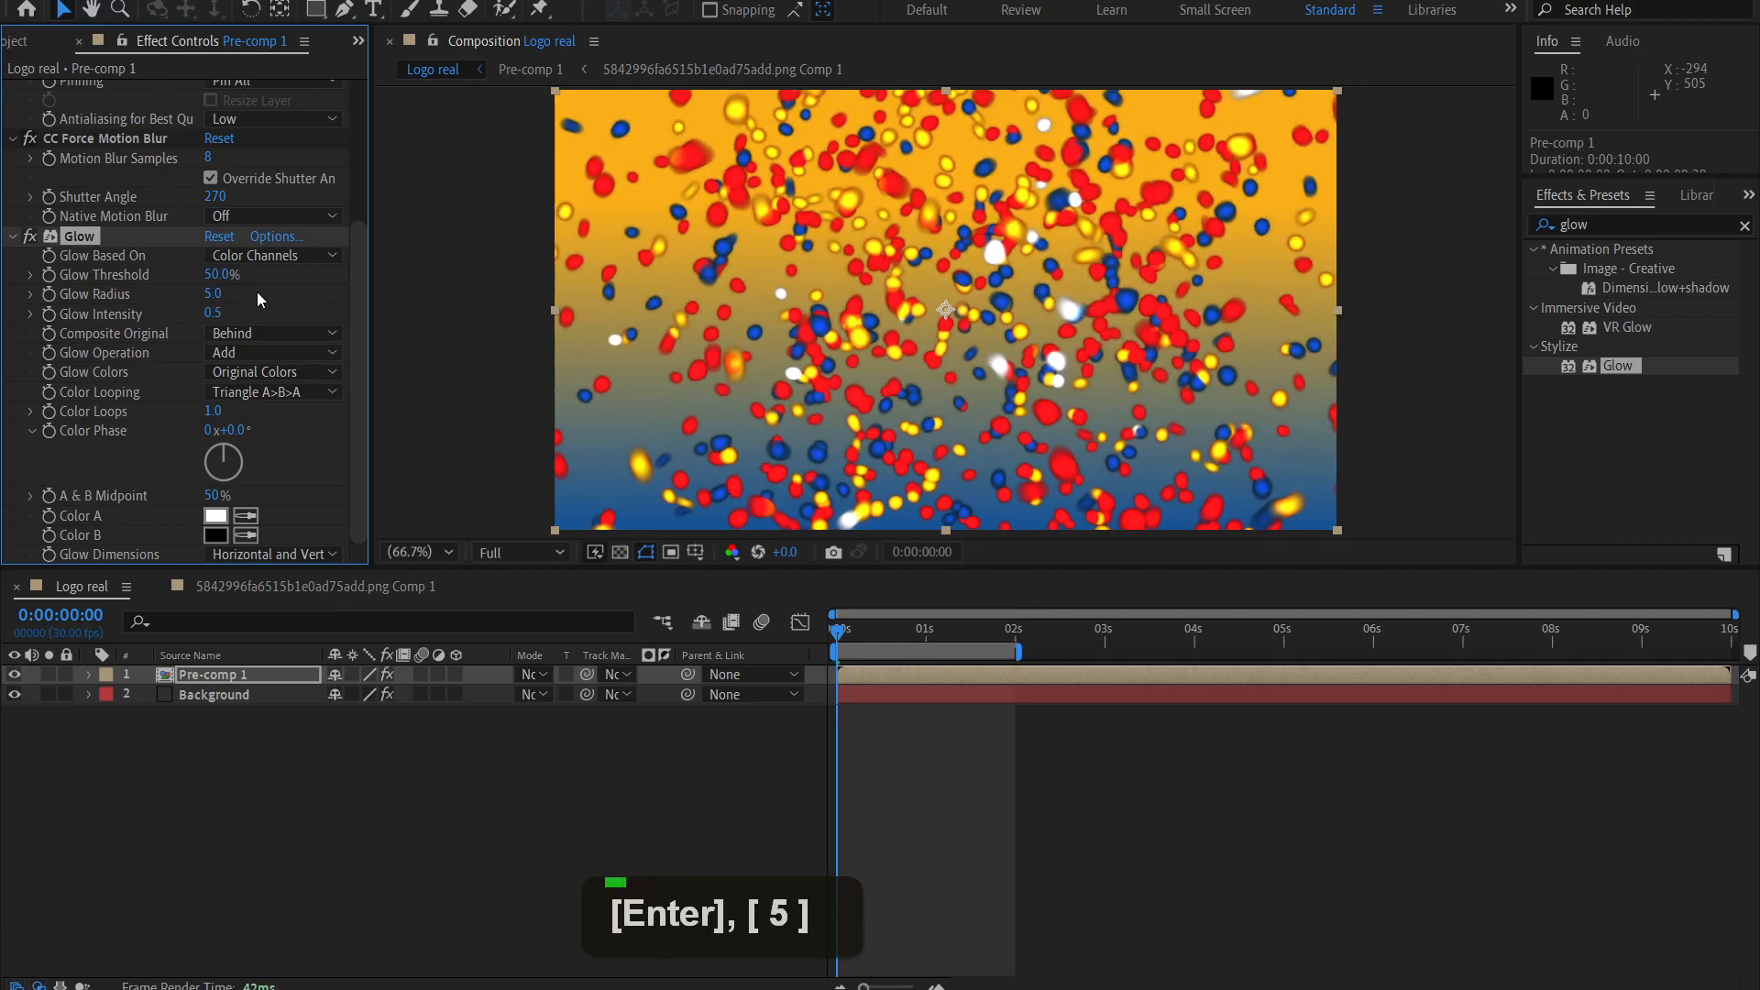
Set the Glow Threshold to 80% and compare the frame with the Glow effect off and on.
{"action": "left_click_drag", "start_coordinate": [220, 275], "coordinate": [275, 277]}
{"action": "left_click", "coordinate": [212, 276]}
{"action": "type", "text": "80"}
{"action": "key", "text": "Return"}
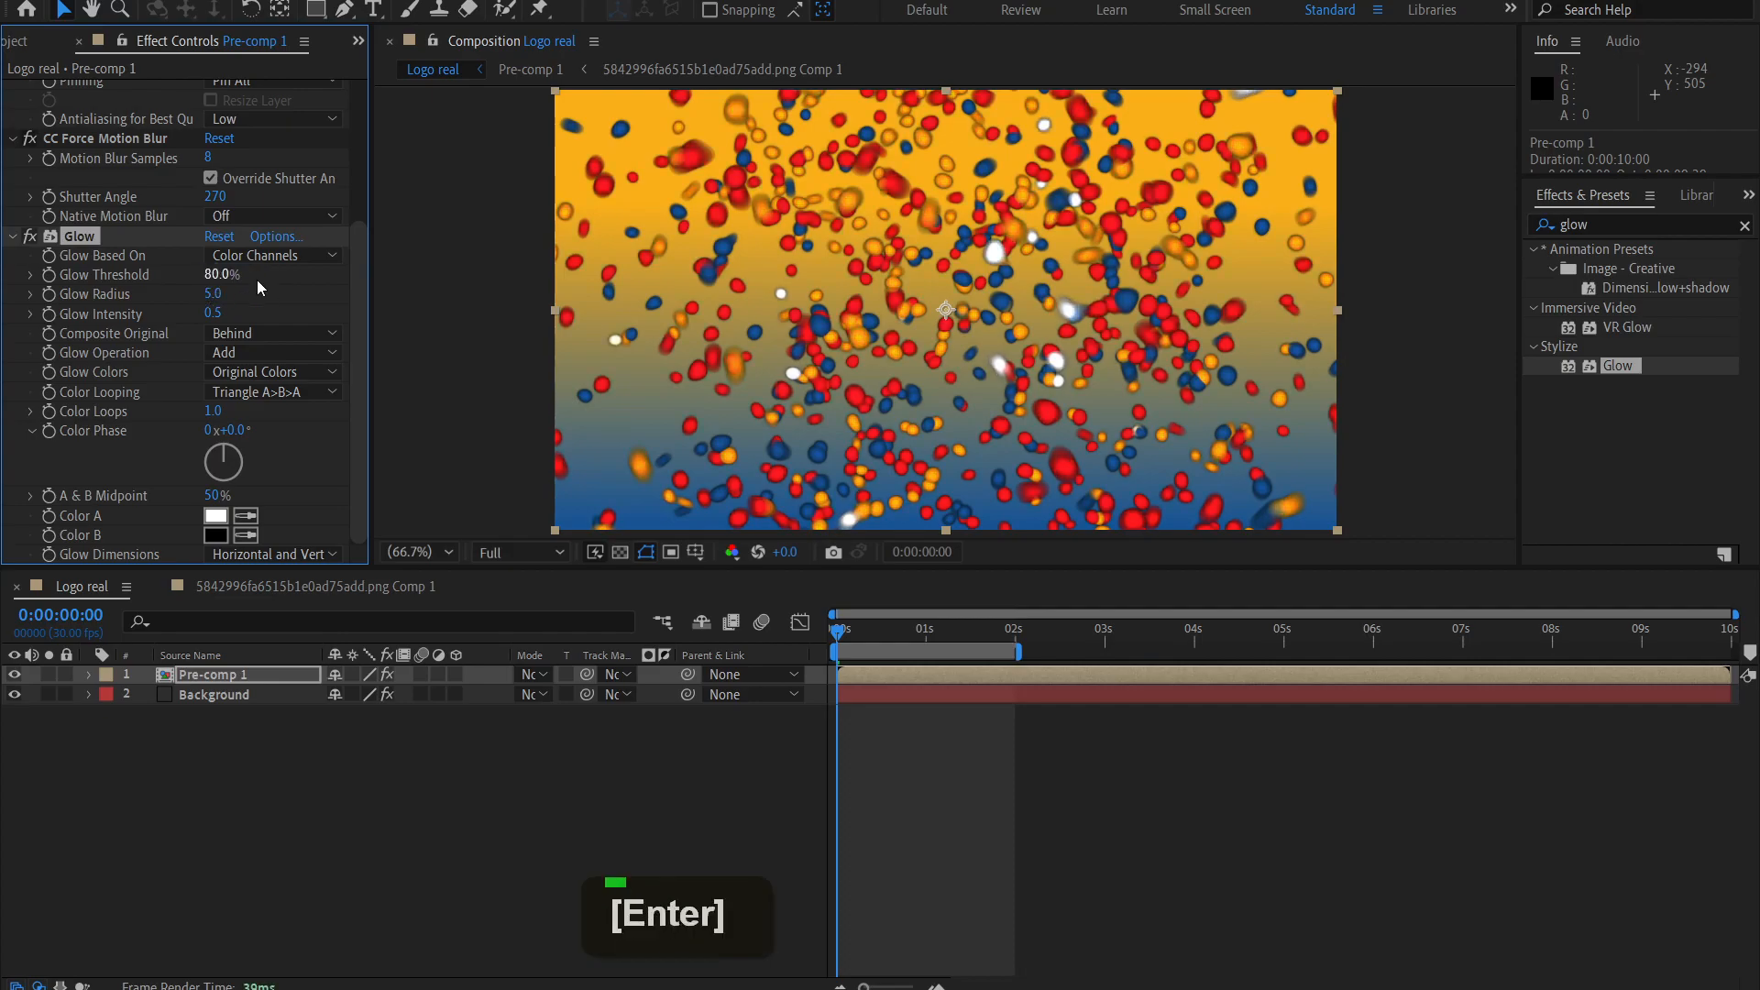
{"action": "left_click", "coordinate": [293, 298]}
{"action": "left_click", "coordinate": [32, 237]}
{"action": "left_click", "coordinate": [31, 238]}
{"action": "left_click", "coordinate": [30, 236]}
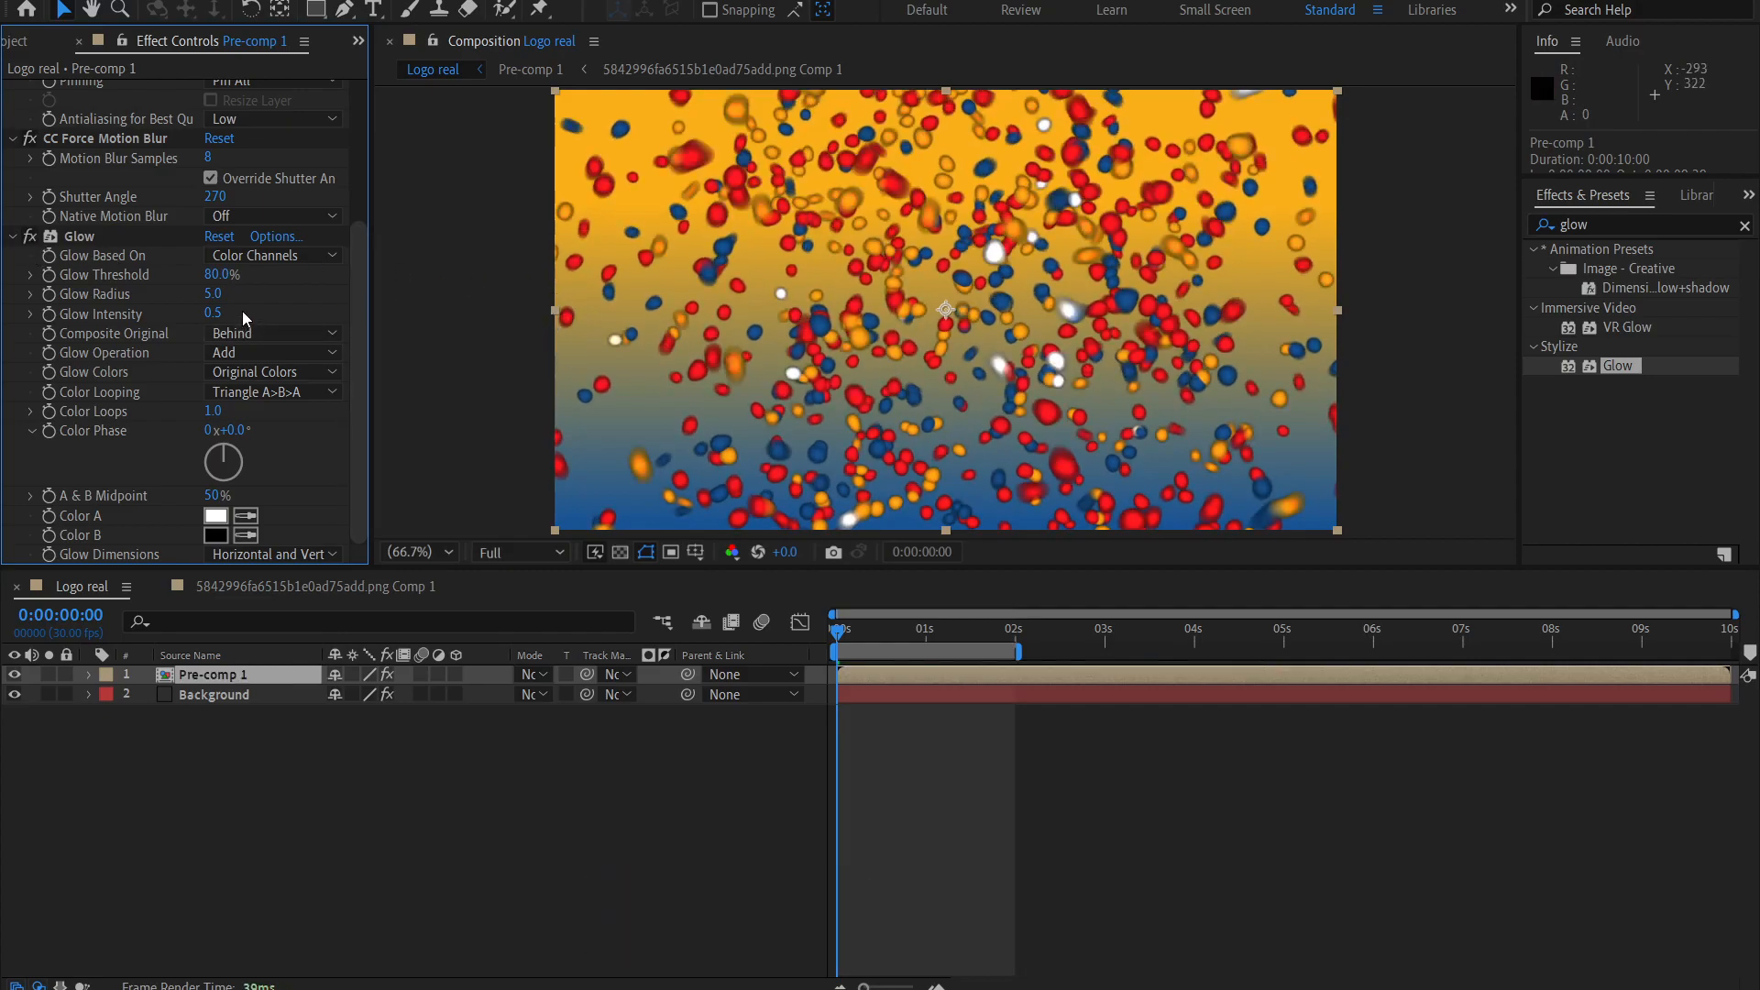
Lower the Glow Intensity to 0.1 and compare the frame with the effect off and on.
{"action": "left_click_drag", "start_coordinate": [213, 315], "coordinate": [157, 316]}
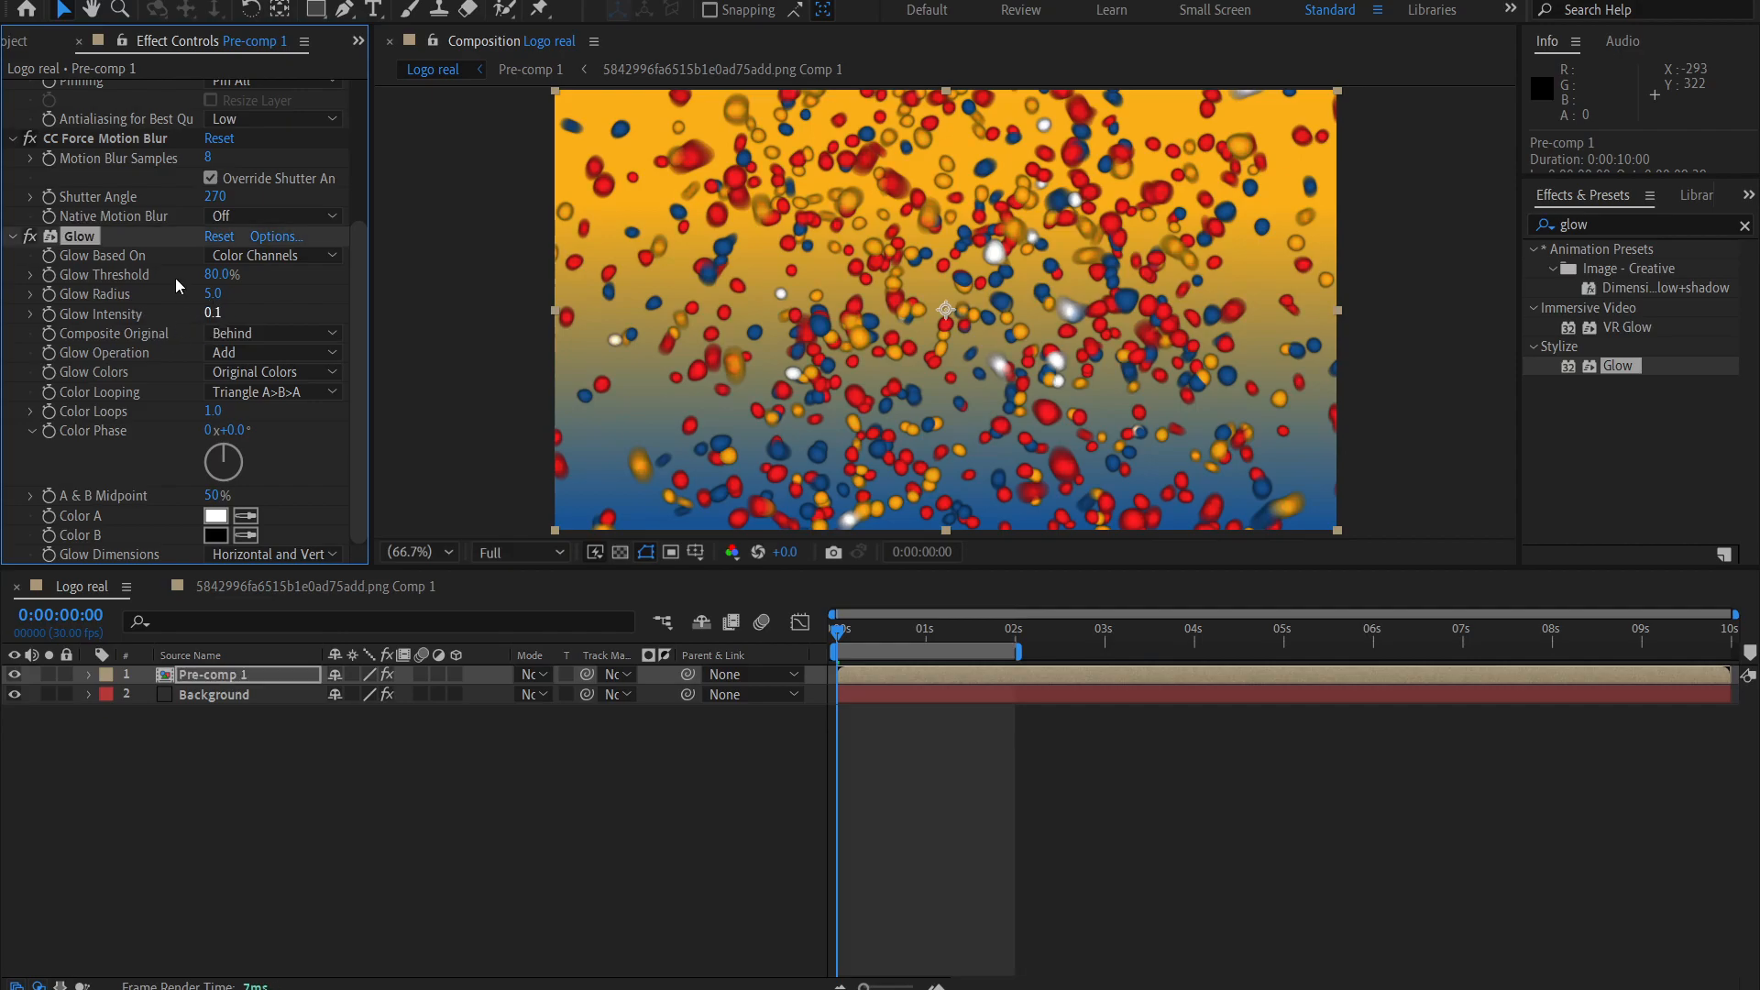
{"action": "double_click", "coordinate": [30, 237]}
{"action": "double_click", "coordinate": [30, 236]}
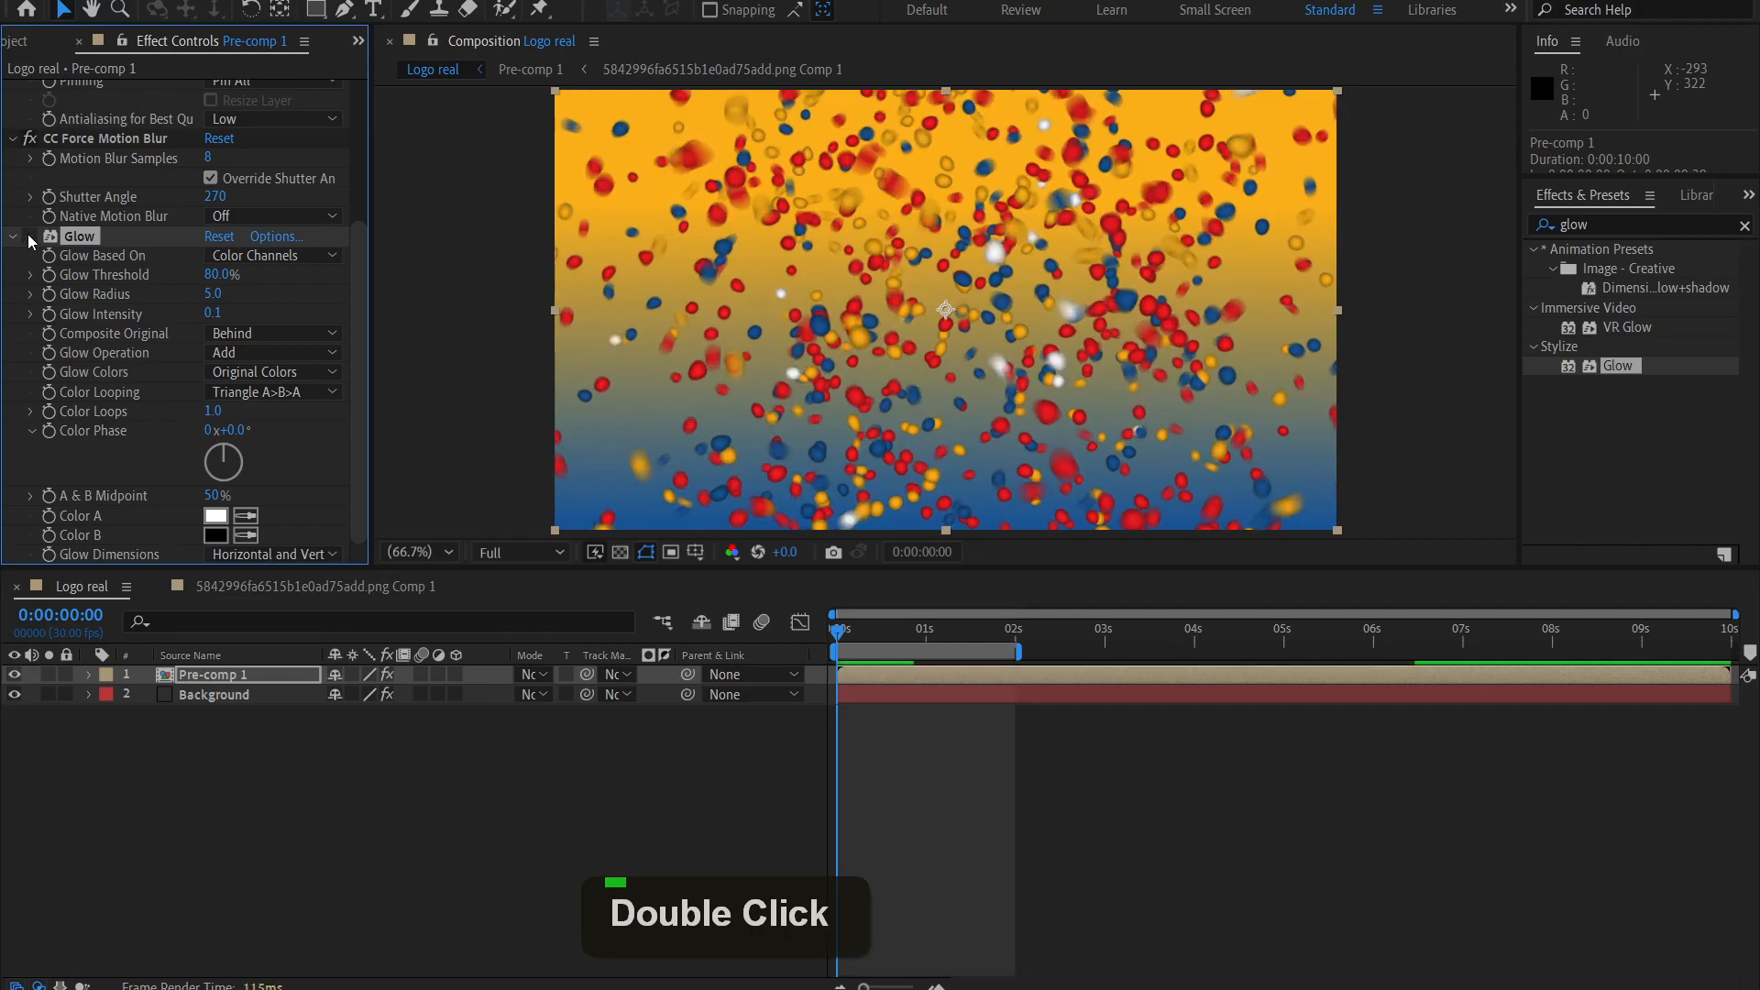
Try a Glow Radius of 8, restore it to 5, and check the frame with Glow off and on.
{"action": "left_click_drag", "start_coordinate": [215, 302], "coordinate": [174, 300]}
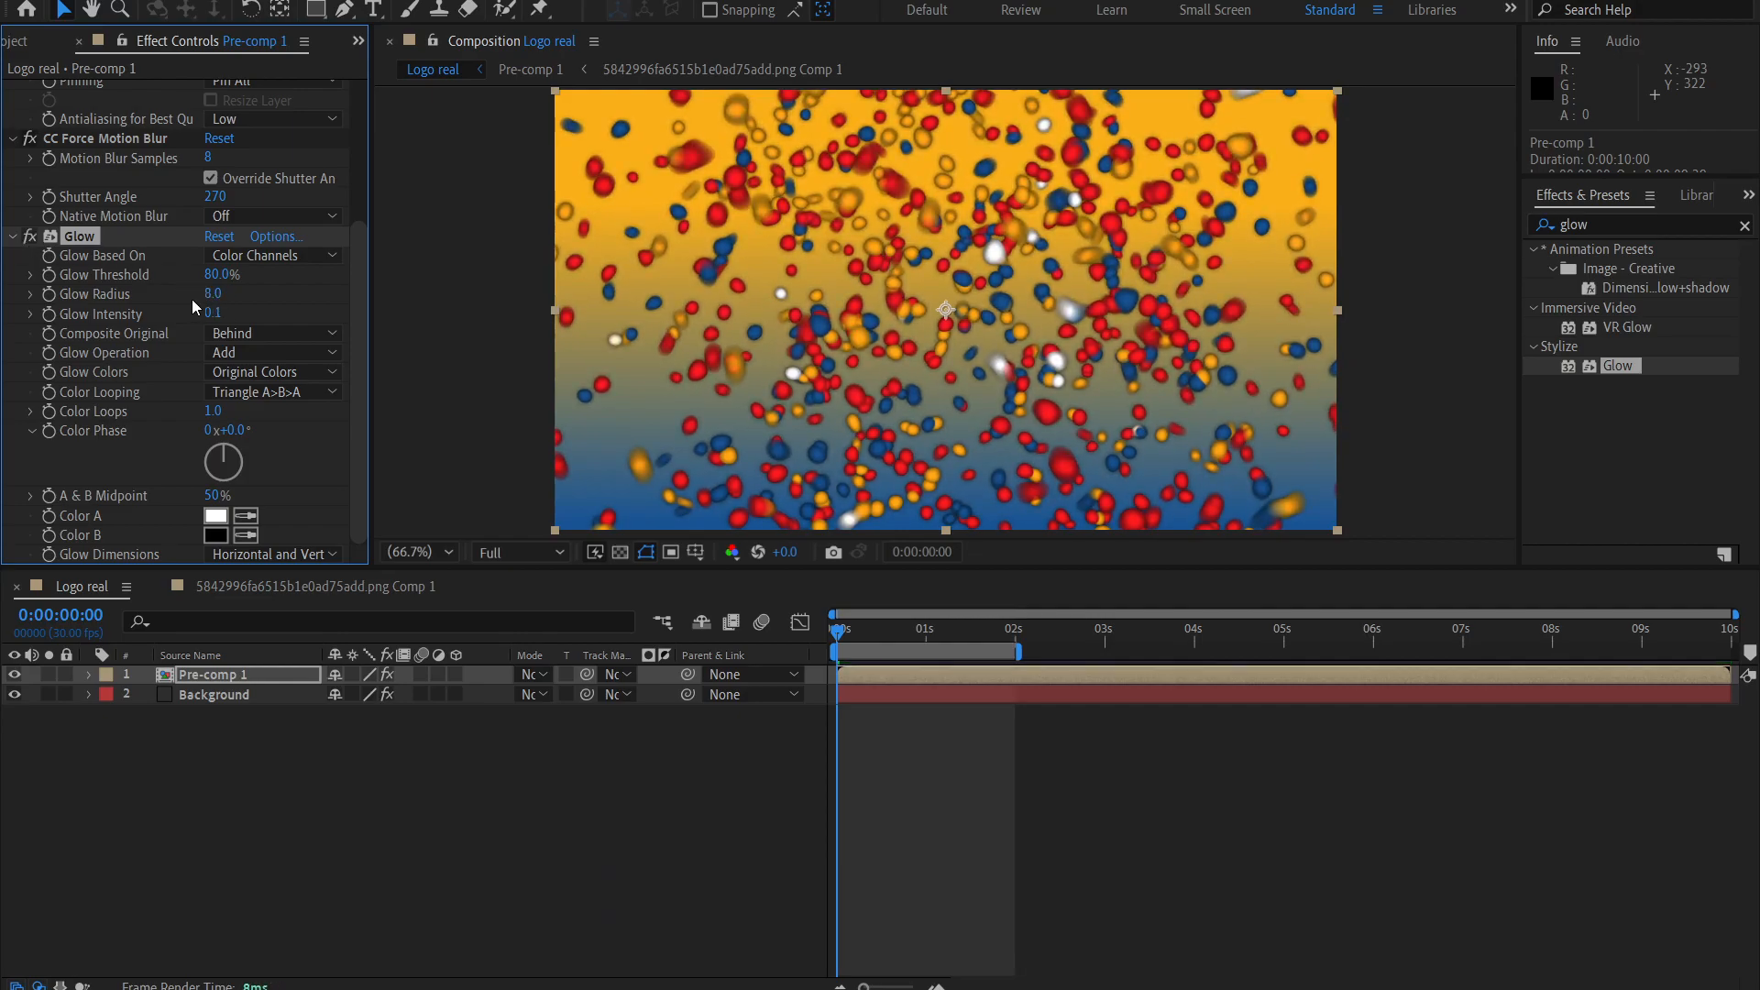
{"action": "key", "text": "Return"}
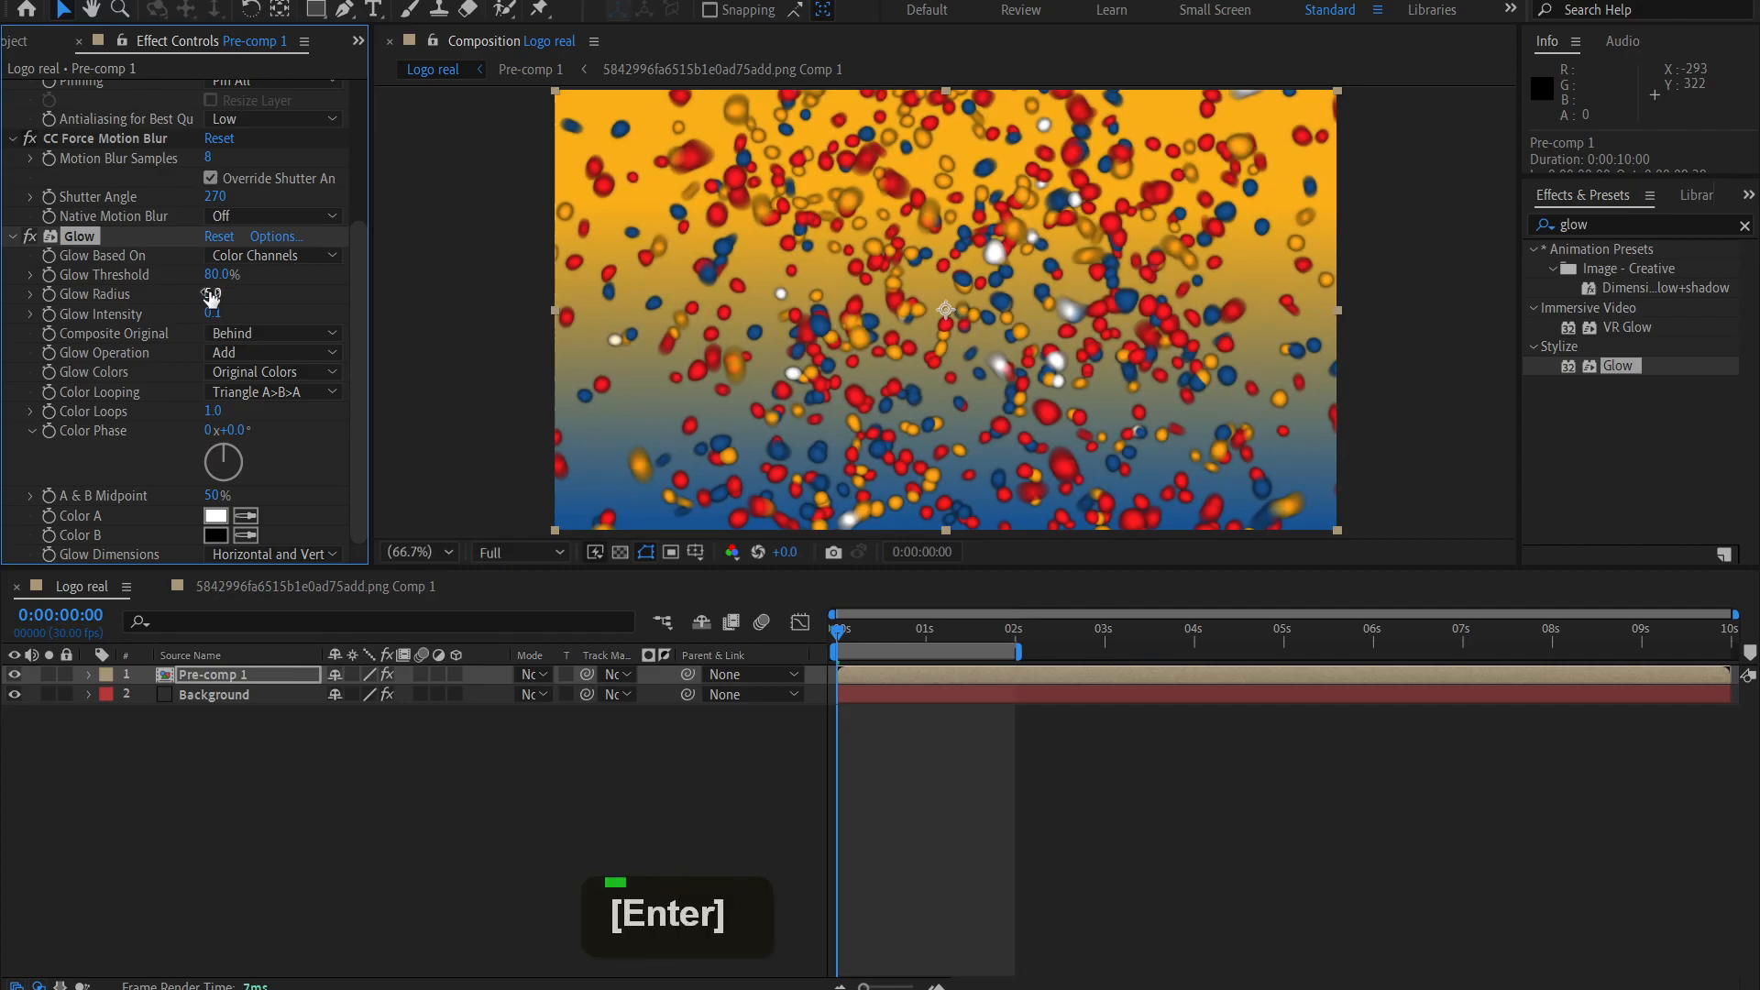
{"action": "left_click", "coordinate": [280, 296]}
{"action": "left_click", "coordinate": [32, 237]}
{"action": "left_click", "coordinate": [31, 236]}
{"action": "left_click", "coordinate": [32, 236]}
{"action": "left_click", "coordinate": [31, 237]}
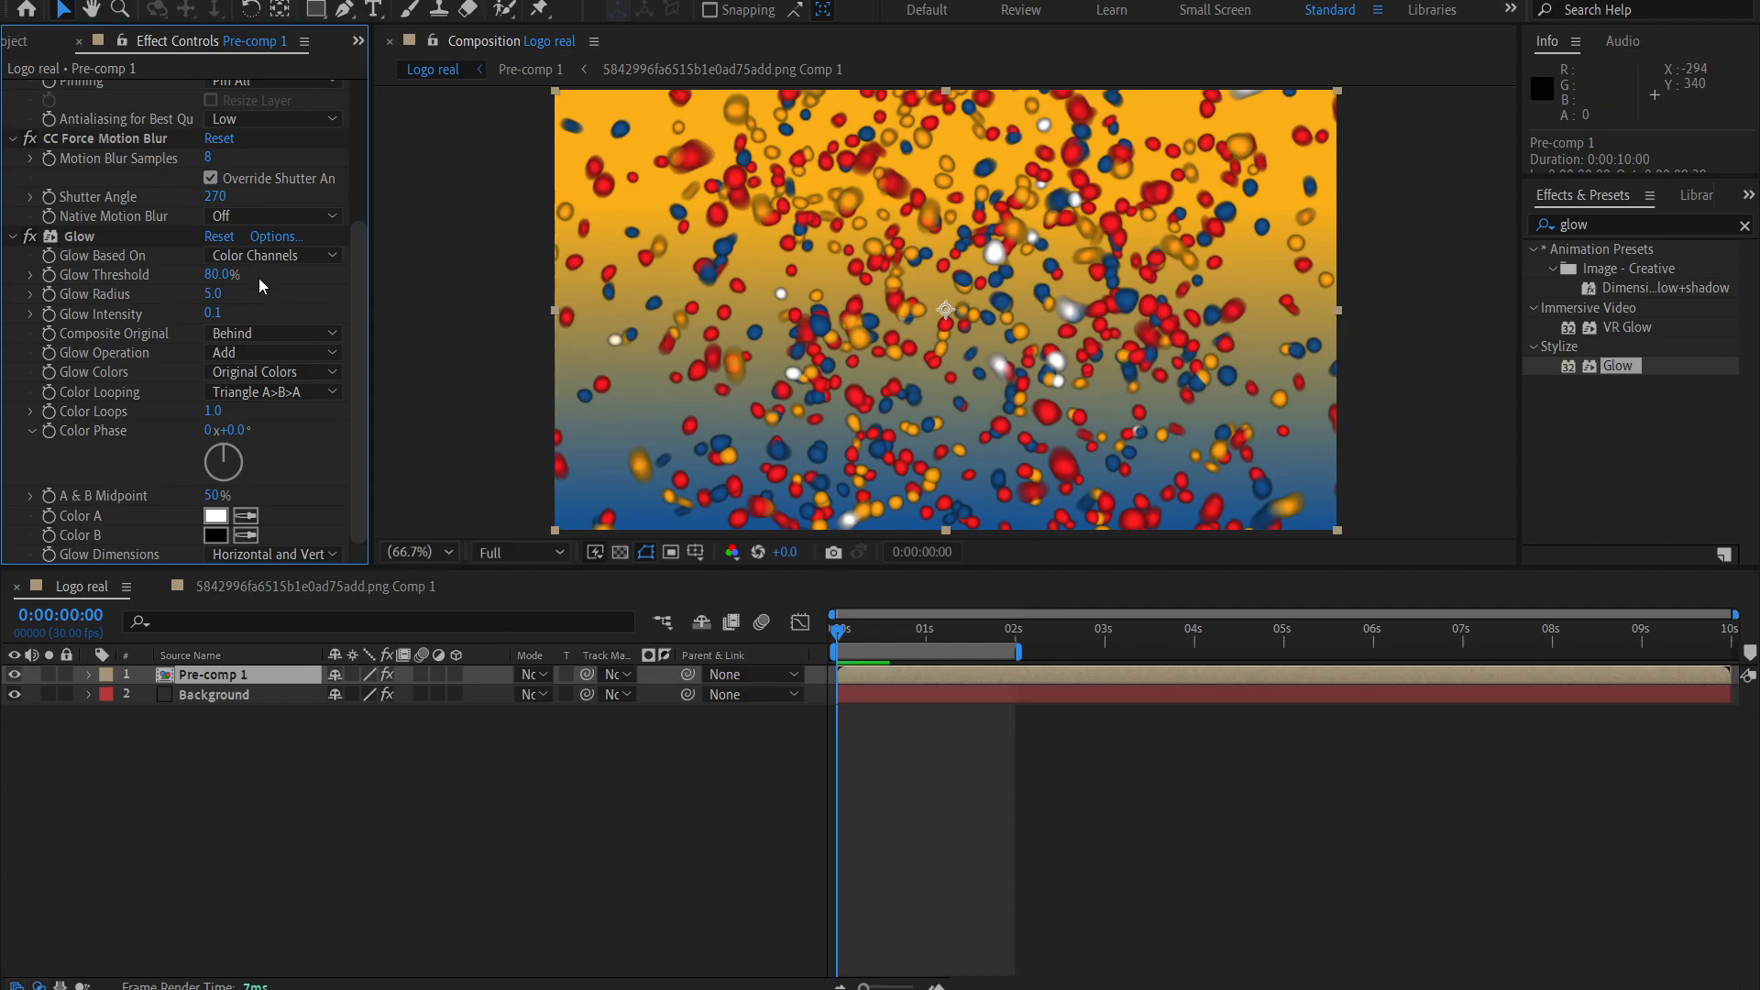
Check the Glow Based On options, try a slightly different Glow Threshold, and restore it to 80%.
{"action": "double_click", "coordinate": [275, 258]}
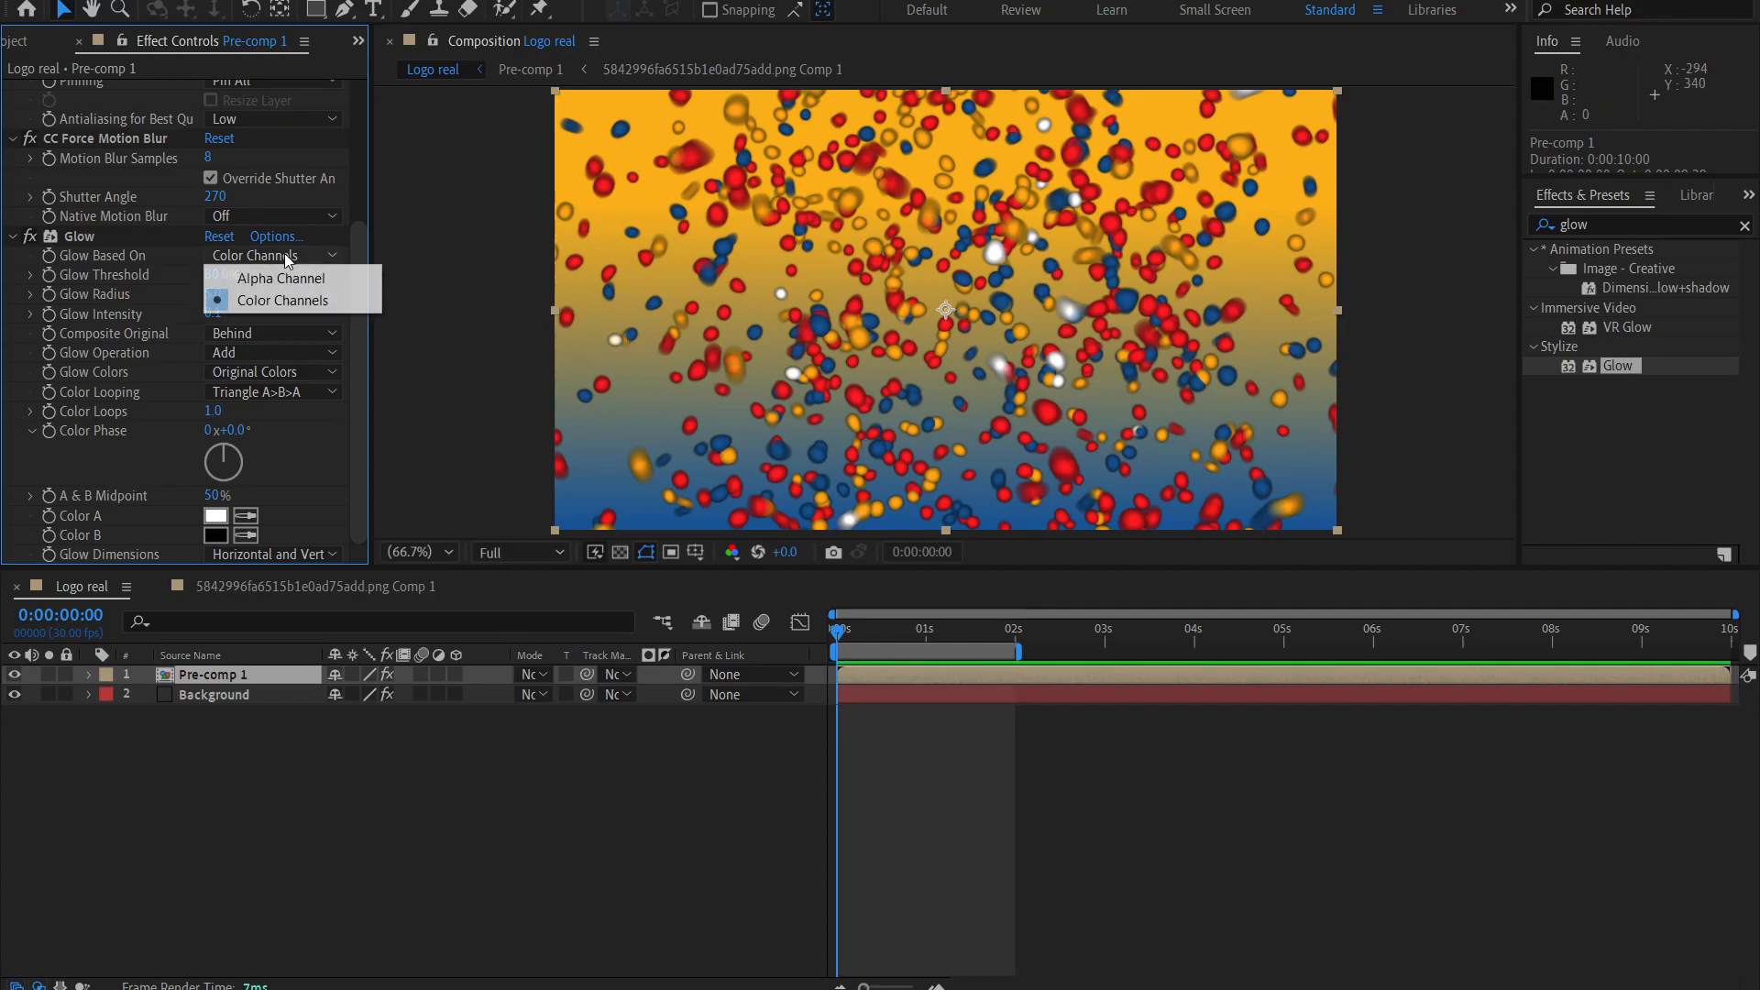
{"action": "left_click", "coordinate": [111, 279]}
{"action": "left_click_drag", "start_coordinate": [218, 281], "coordinate": [257, 275]}
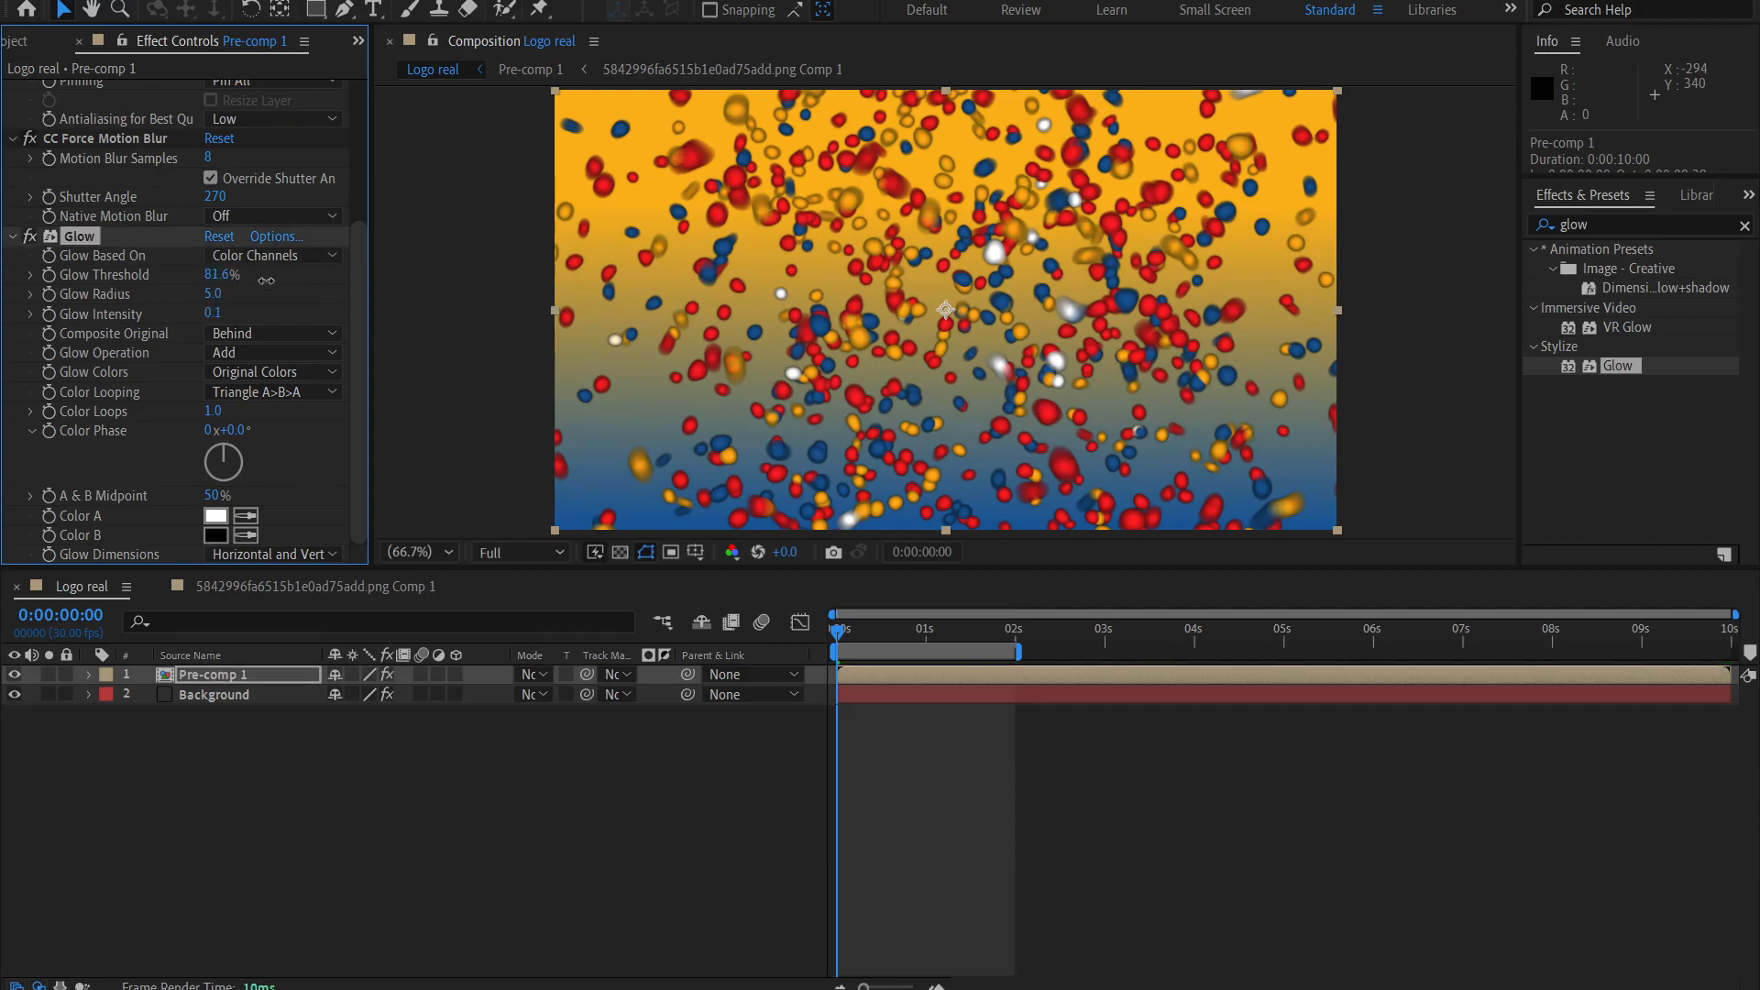
{"action": "left_click", "coordinate": [207, 273]}
{"action": "type", "text": "80"}
{"action": "key", "text": "Return"}
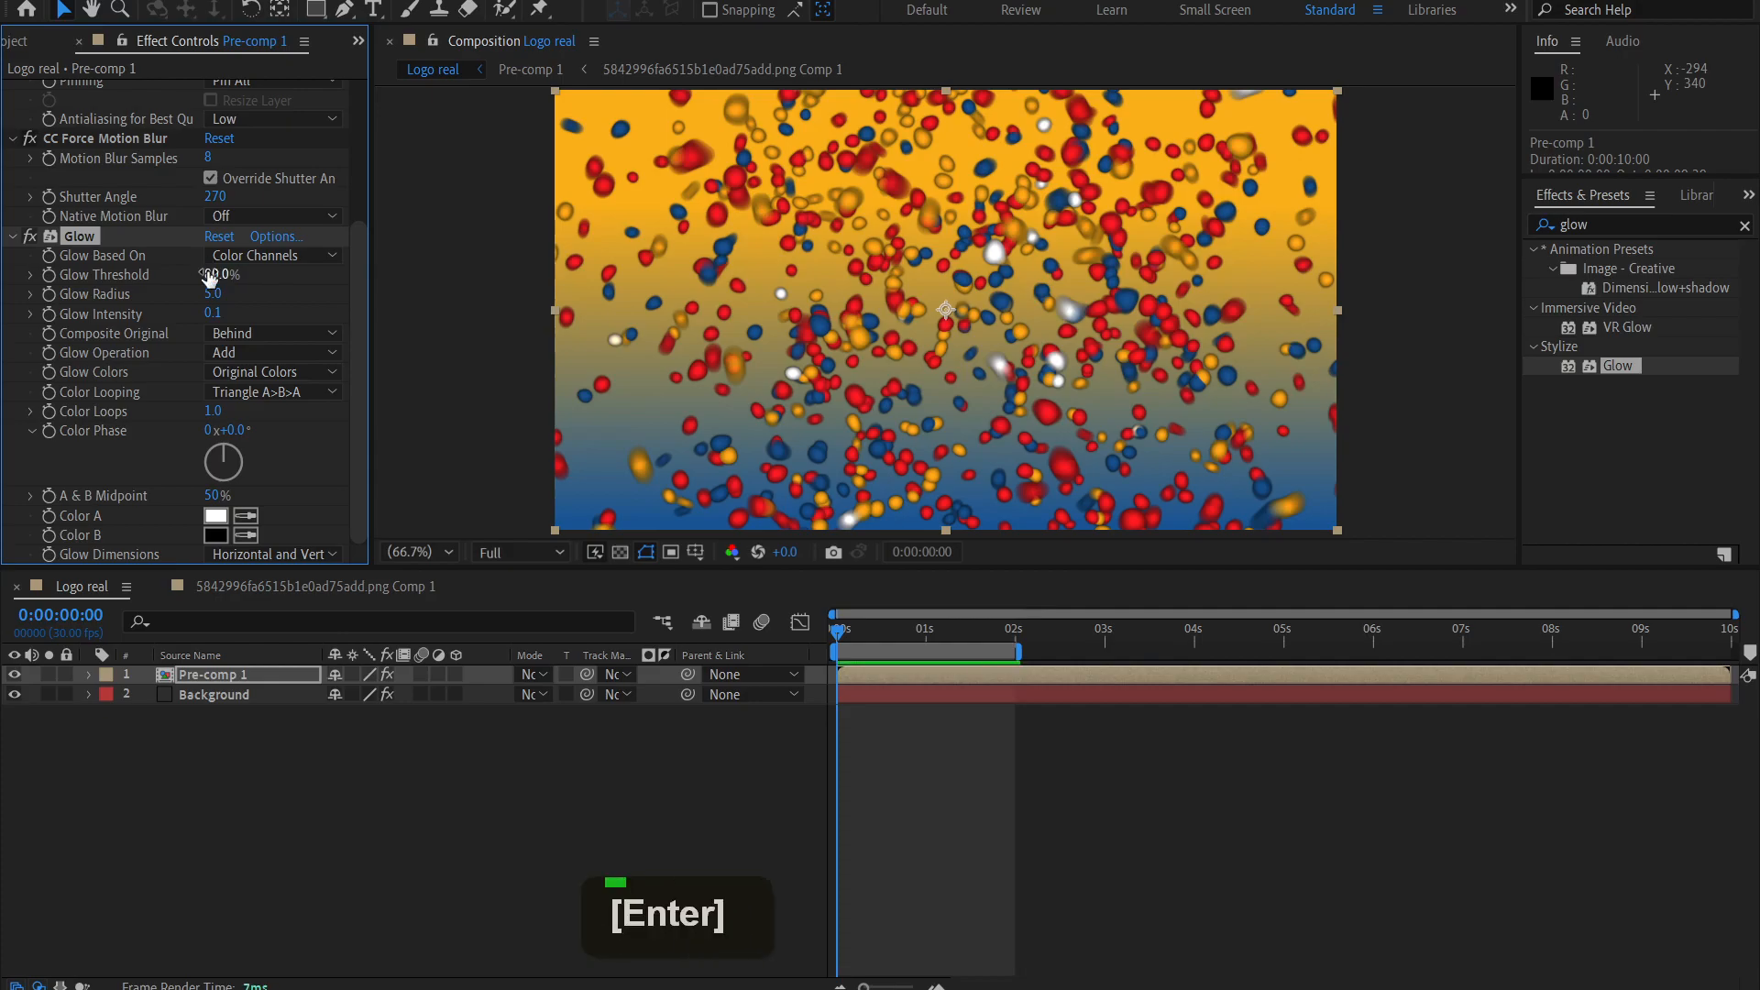
Preview the logo animation with the Glow effect on and off to compare its look, leaving Glow enabled.
{"action": "left_click", "coordinate": [29, 238]}
{"action": "left_click", "coordinate": [29, 238]}
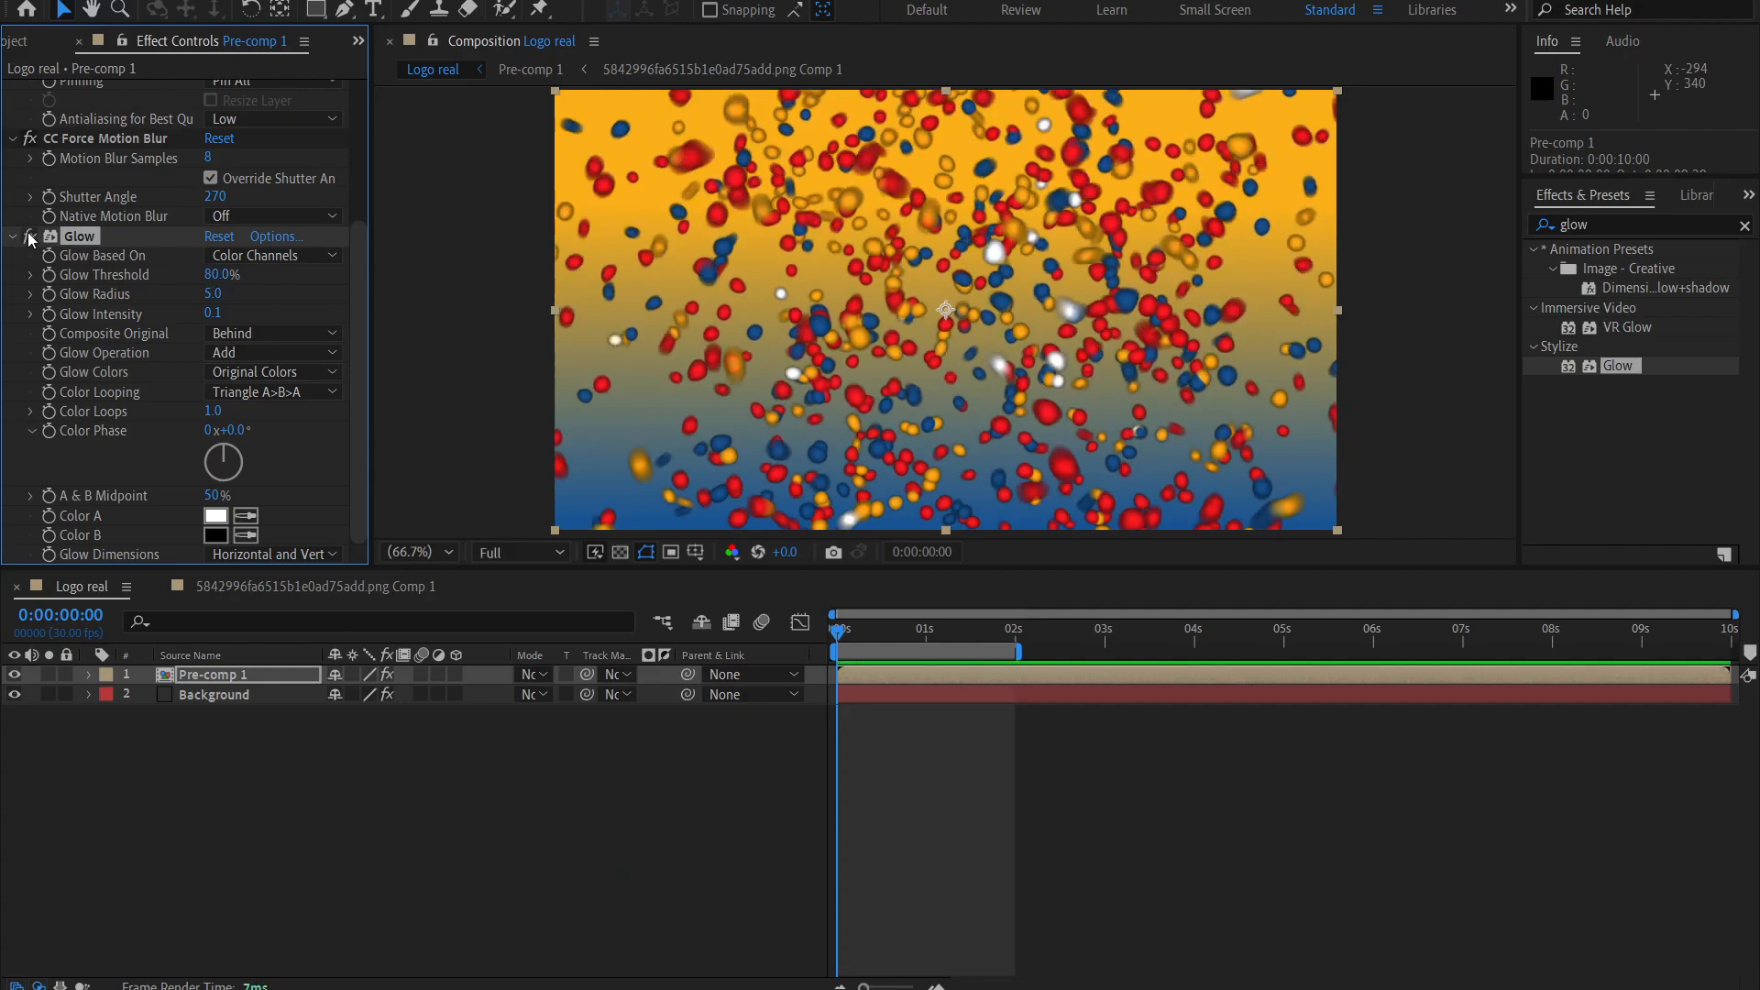
{"action": "double_click", "coordinate": [29, 238]}
{"action": "key", "text": "space"}
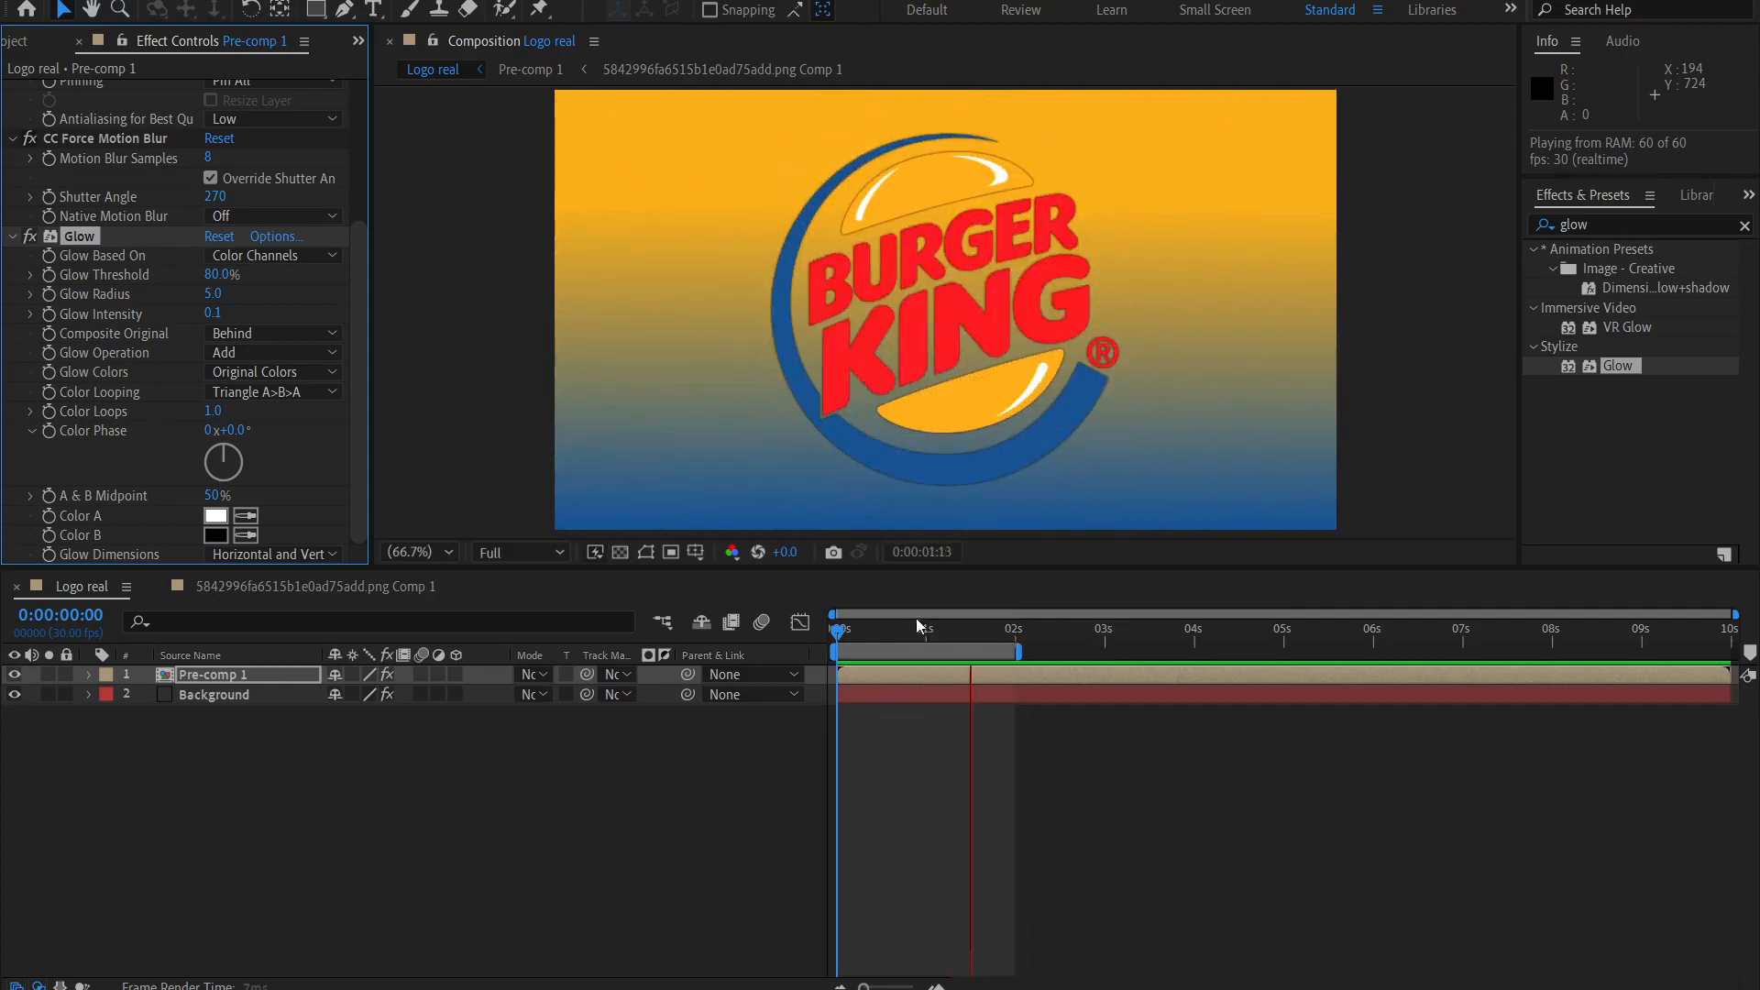
{"action": "key", "text": "space"}
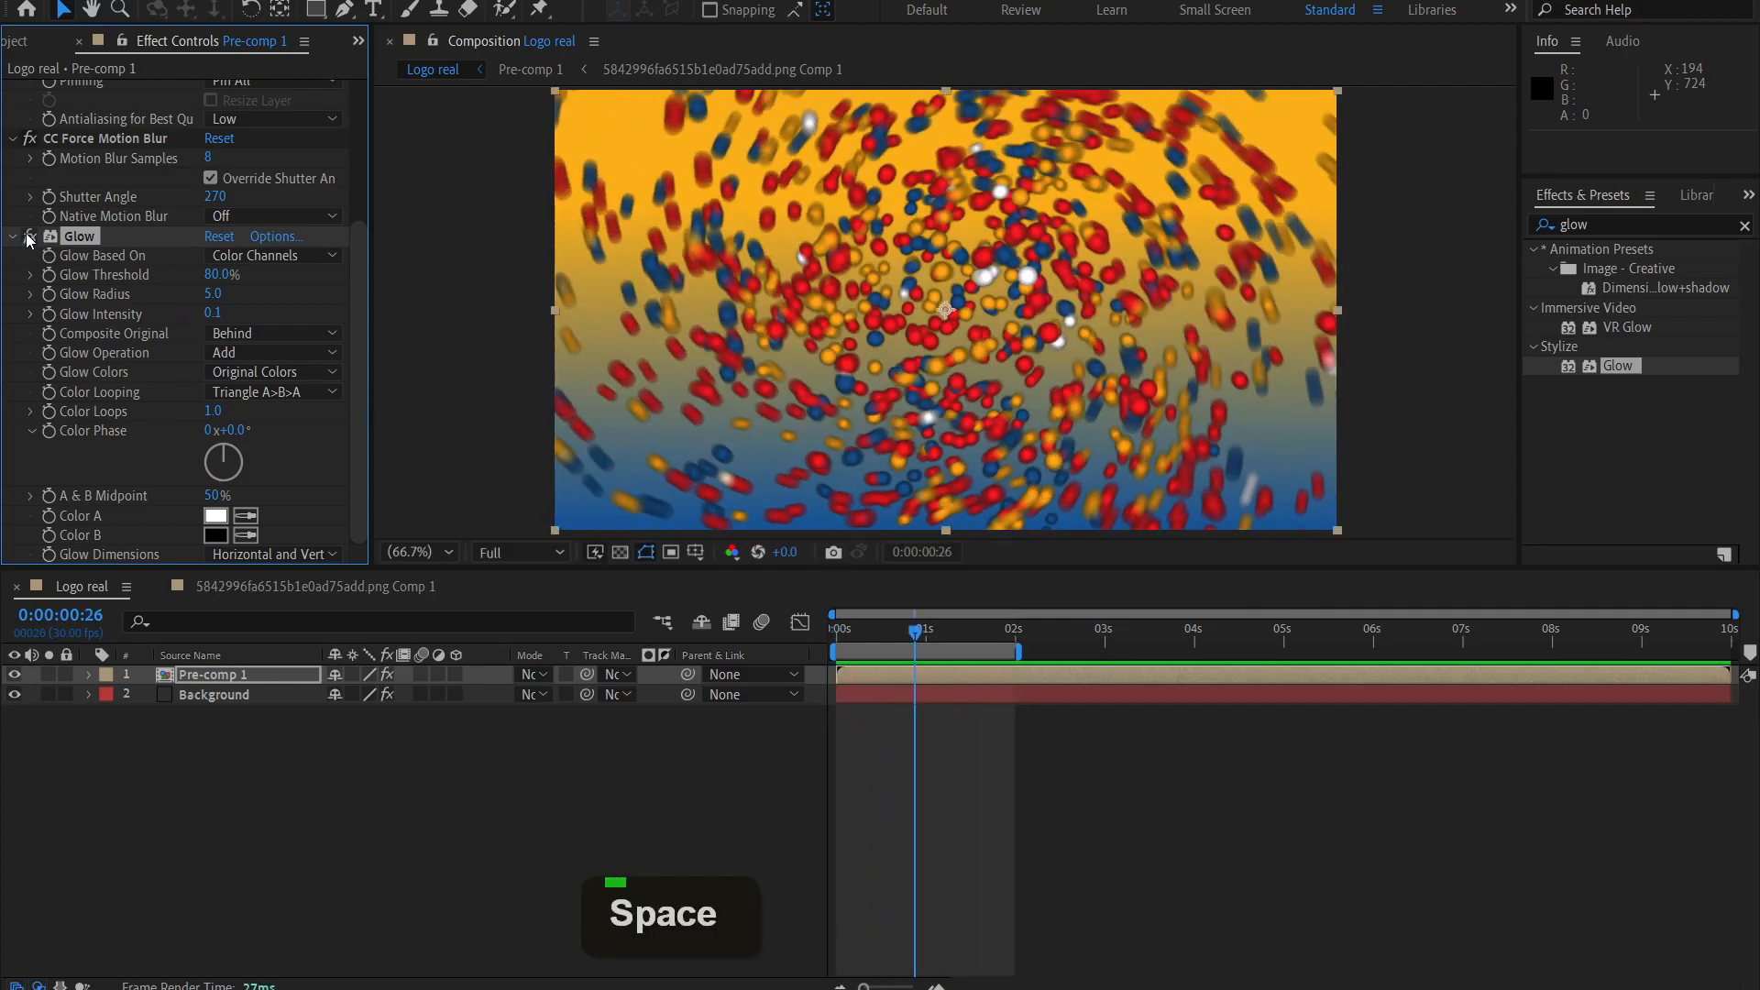
{"action": "left_click", "coordinate": [29, 236]}
{"action": "key", "text": "space"}
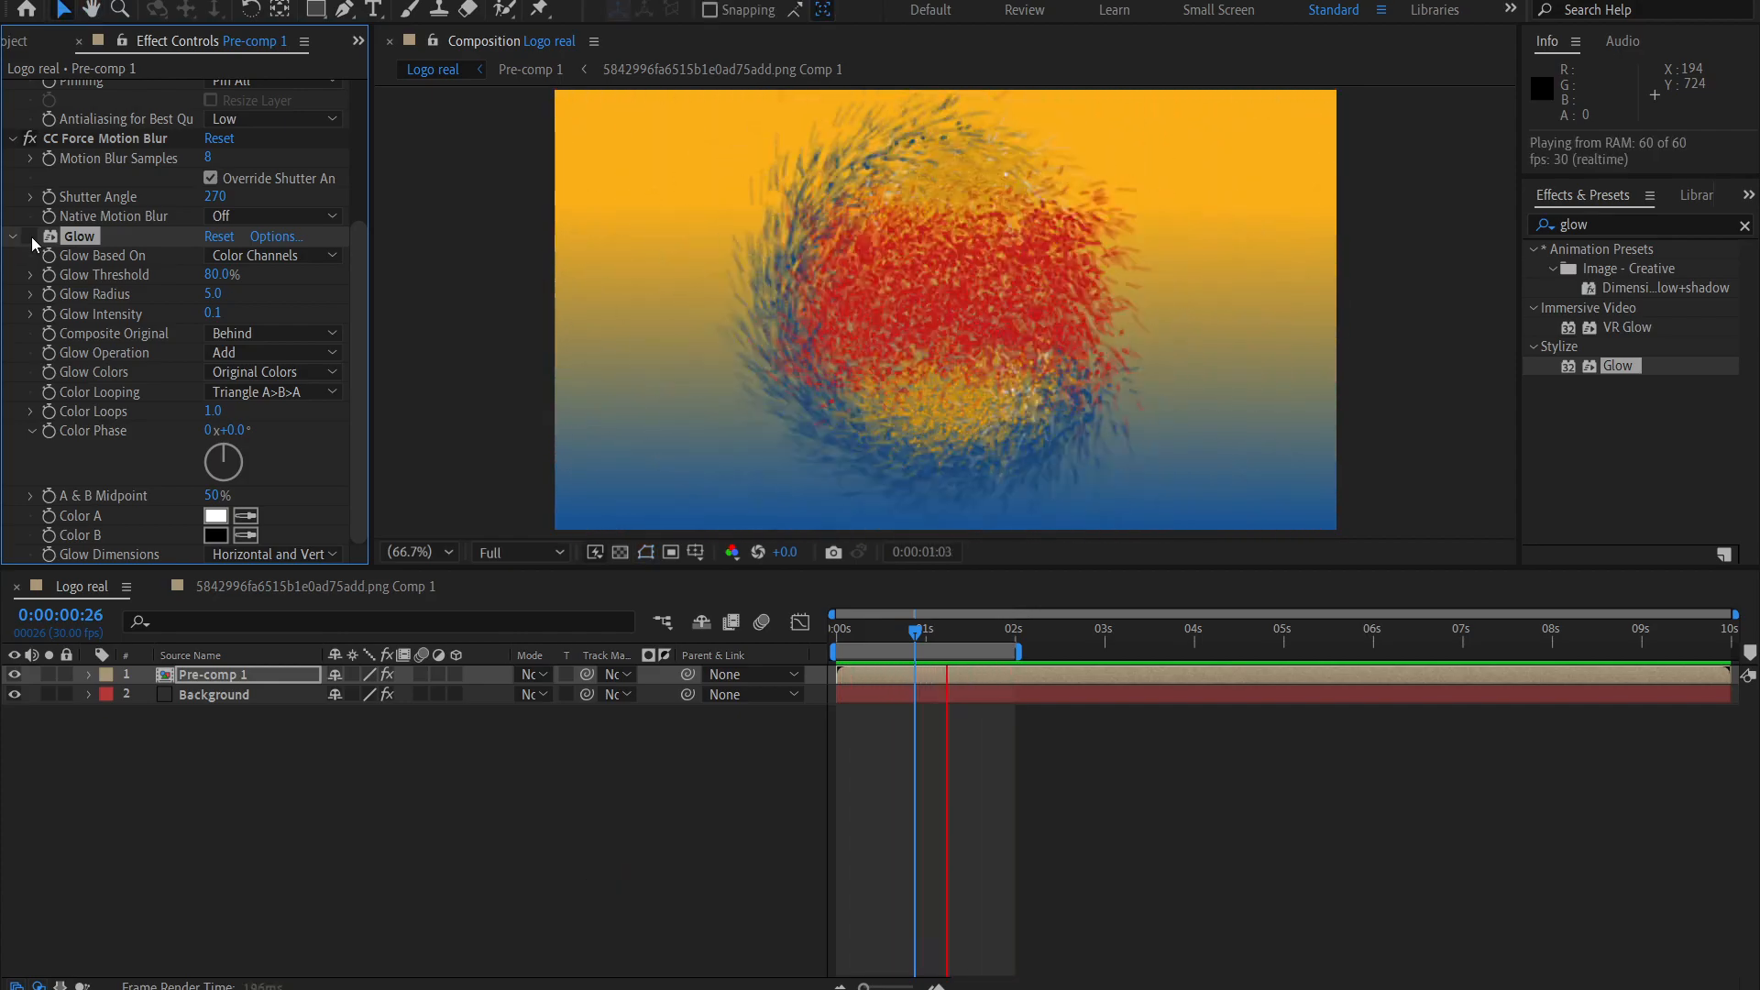
{"action": "key", "text": "space"}
{"action": "key", "text": "space"}
{"action": "key", "text": "space"}
{"action": "left_click", "coordinate": [29, 235]}
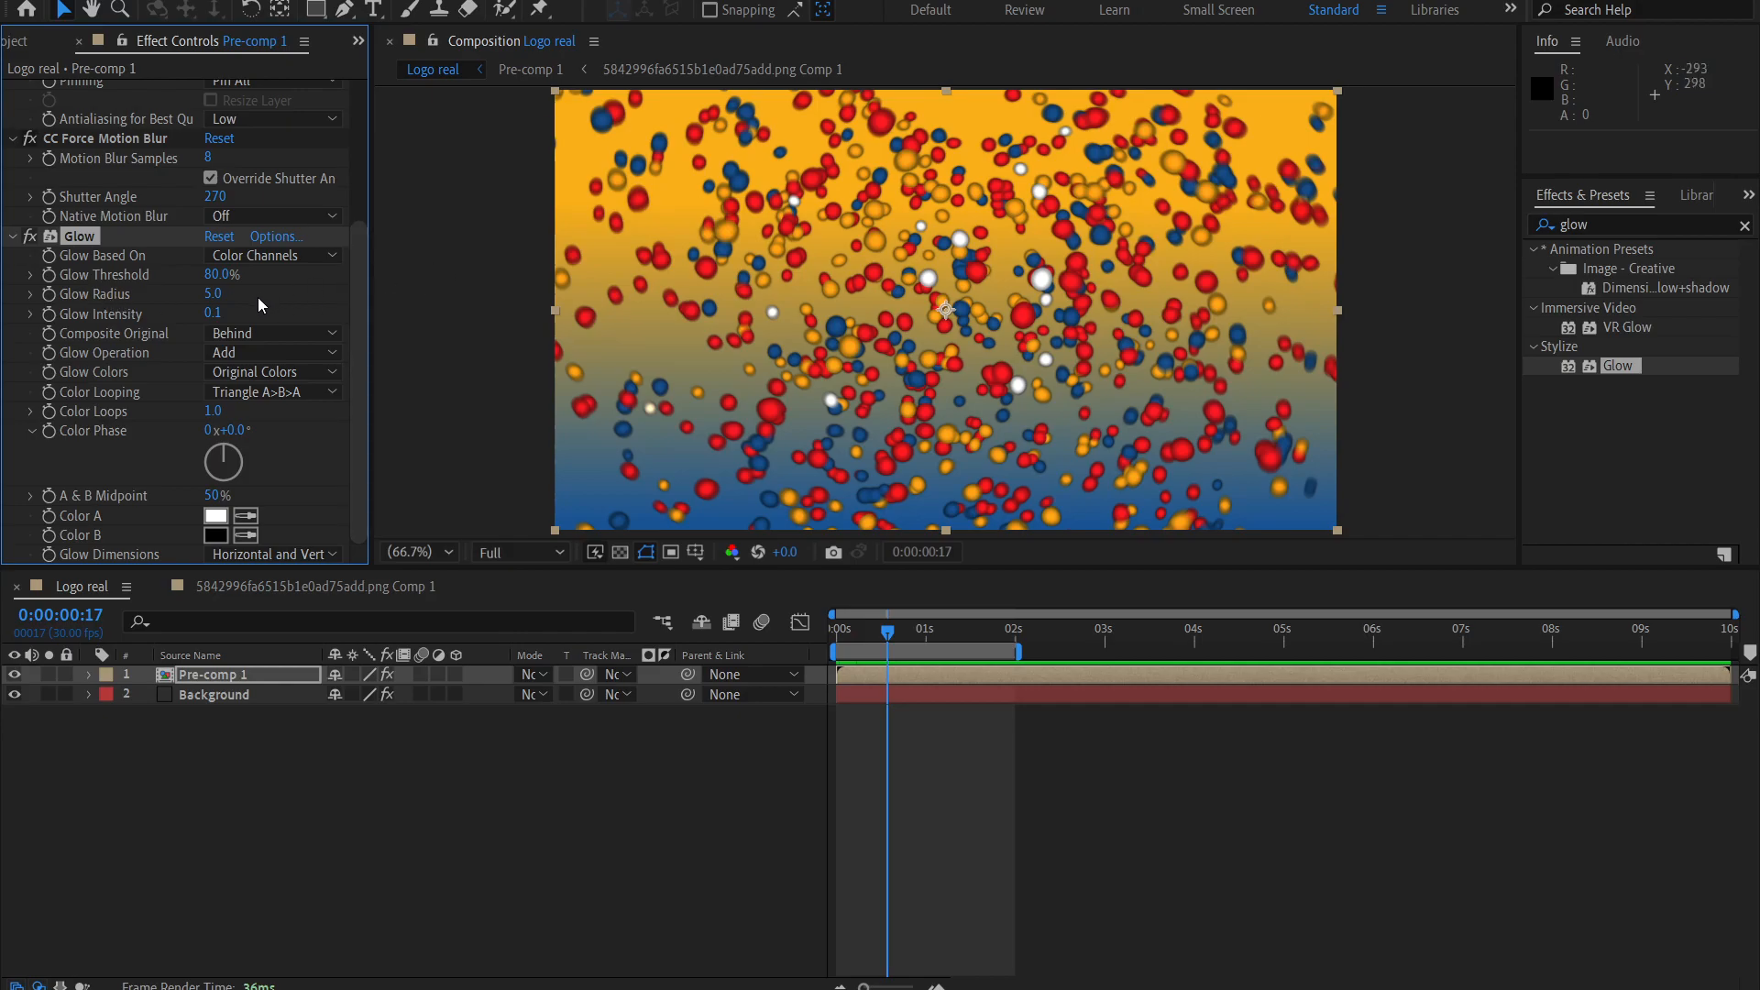
{"action": "key", "text": "space"}
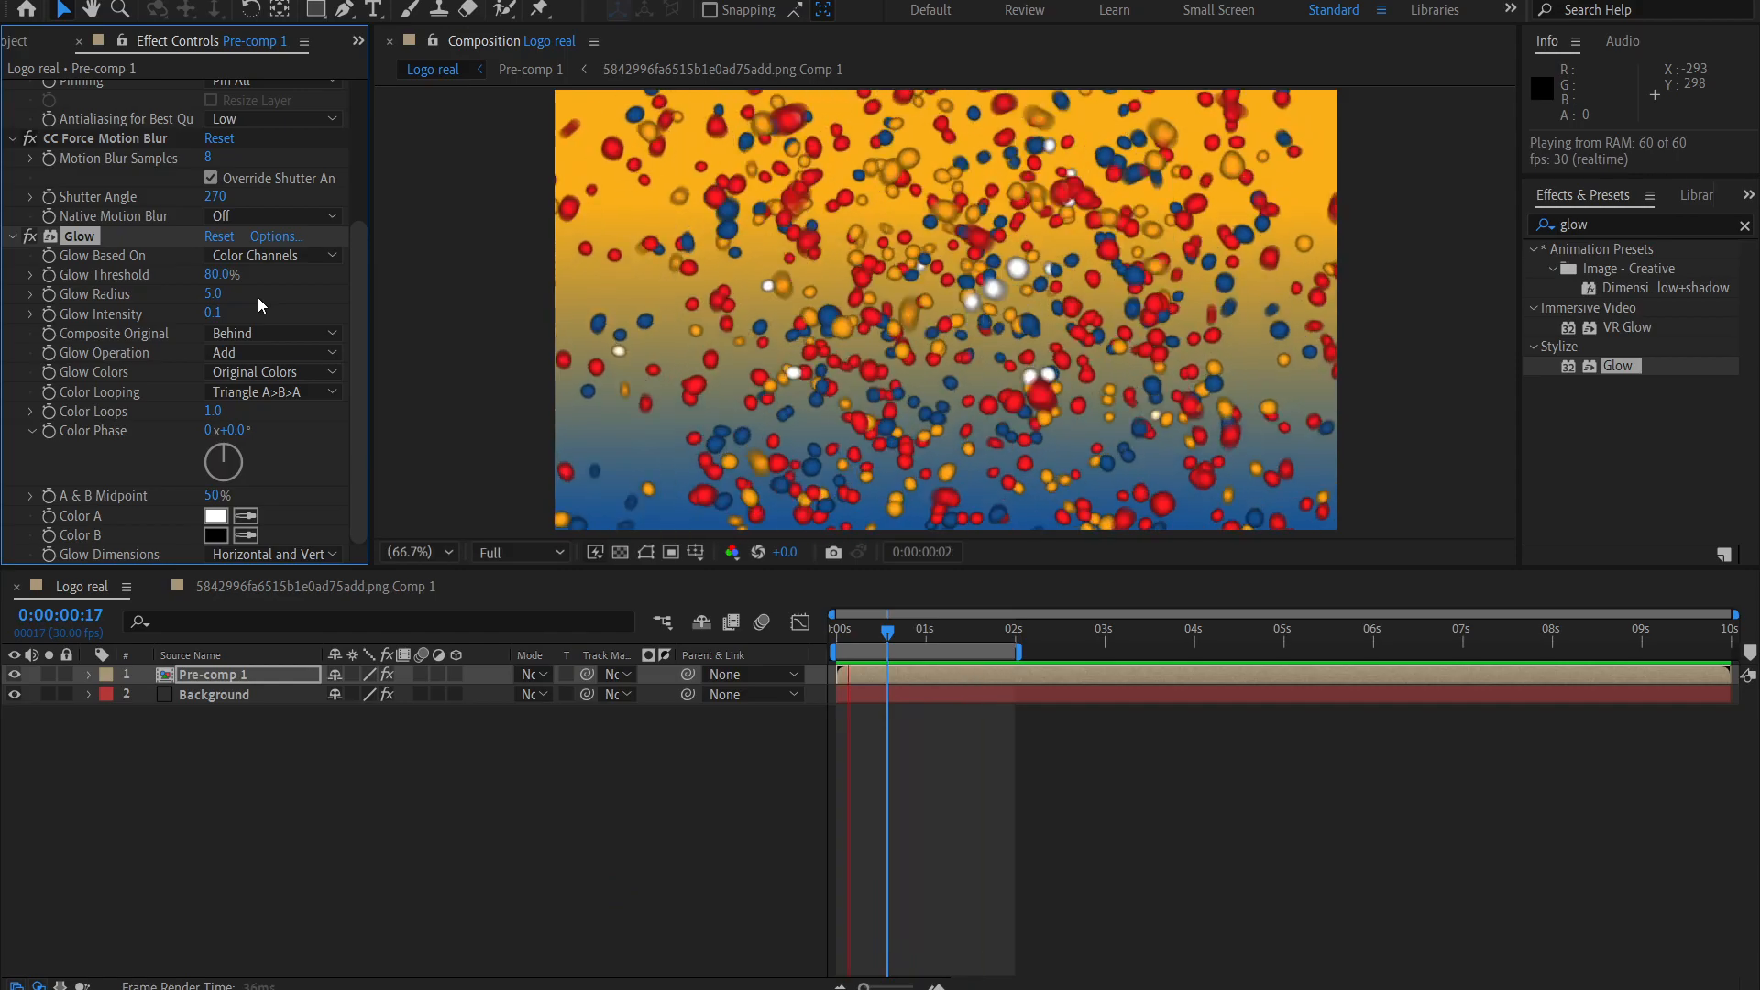
{"action": "key", "text": "space"}
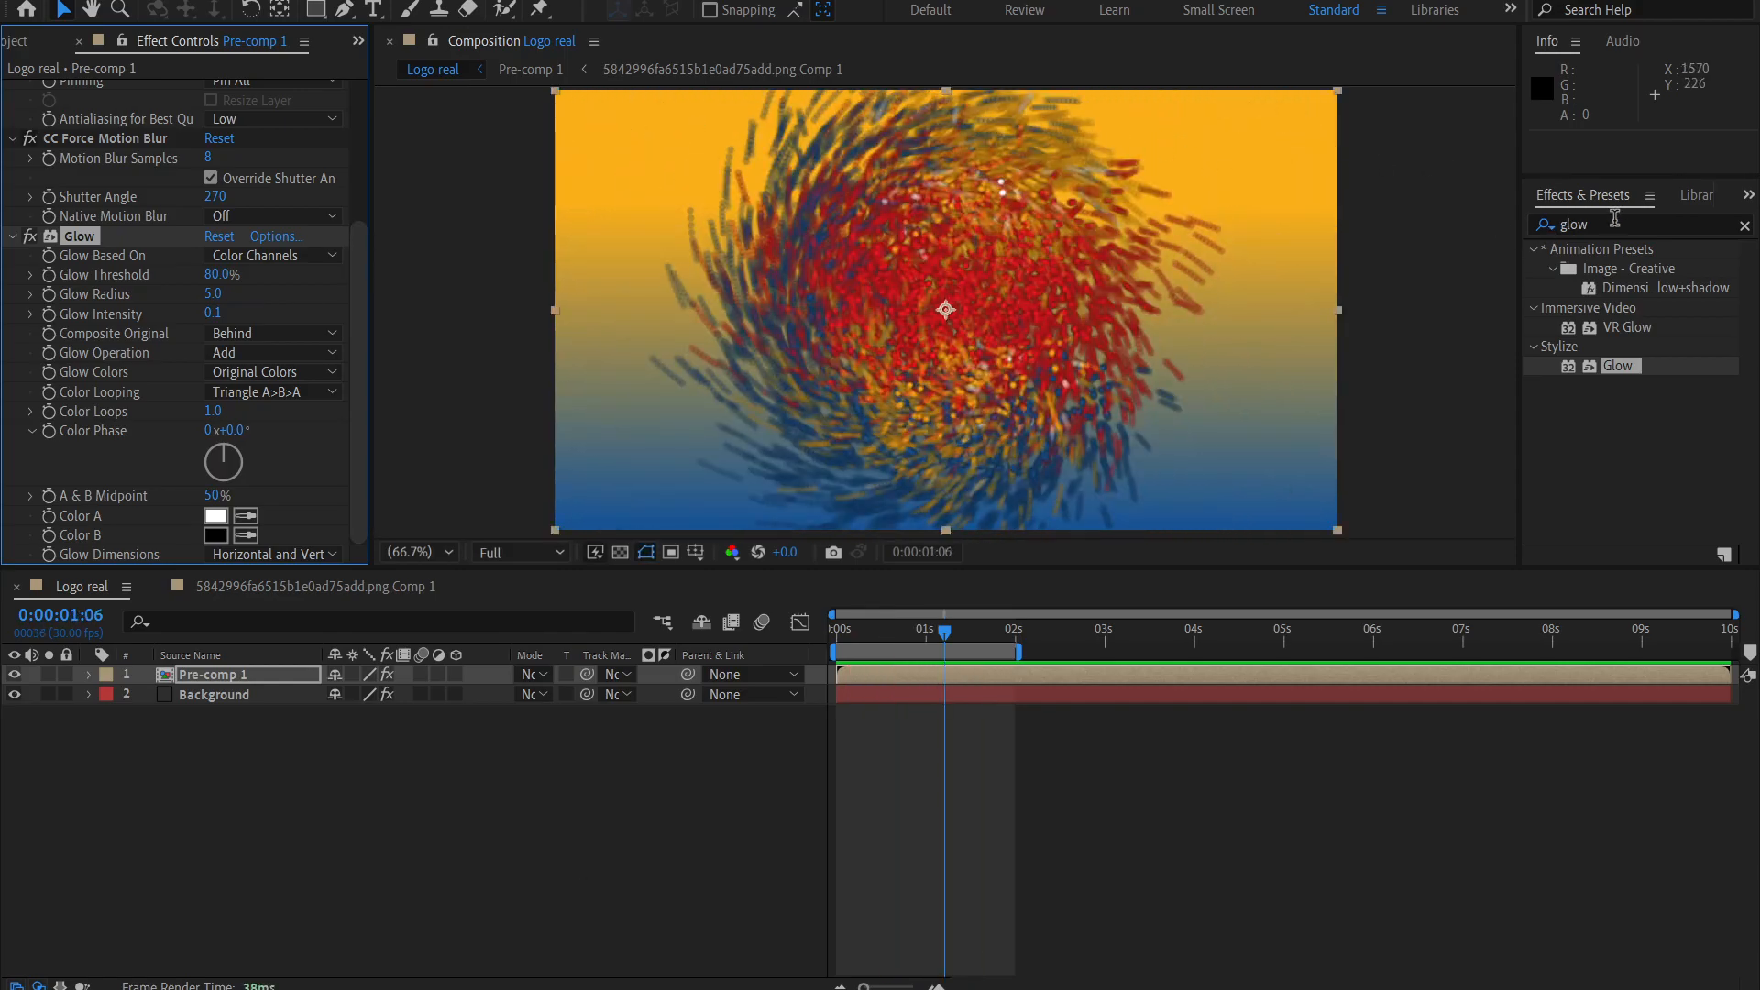
Find the Camera Lens Blur effect, return to the first frame, and apply the effect to the Pre-comp 1 layer.
{"action": "left_click", "coordinate": [1615, 222]}
{"action": "key", "text": "BackSpace"}
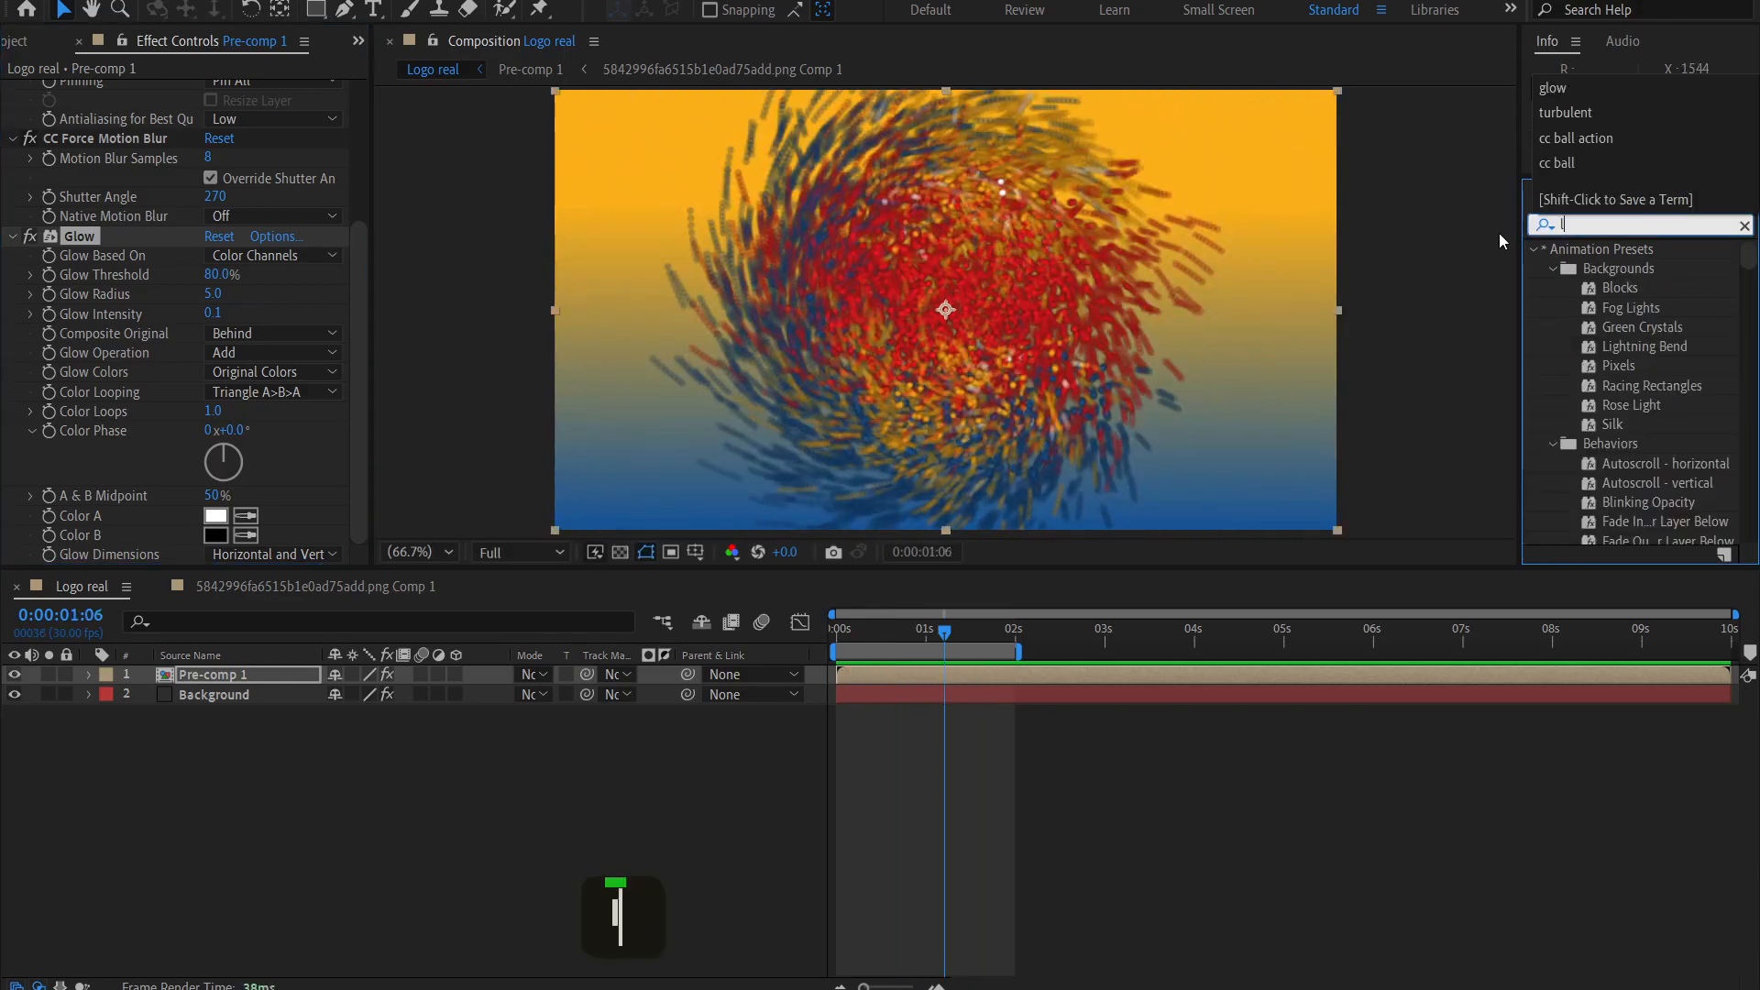
{"action": "type", "text": "camera len"}
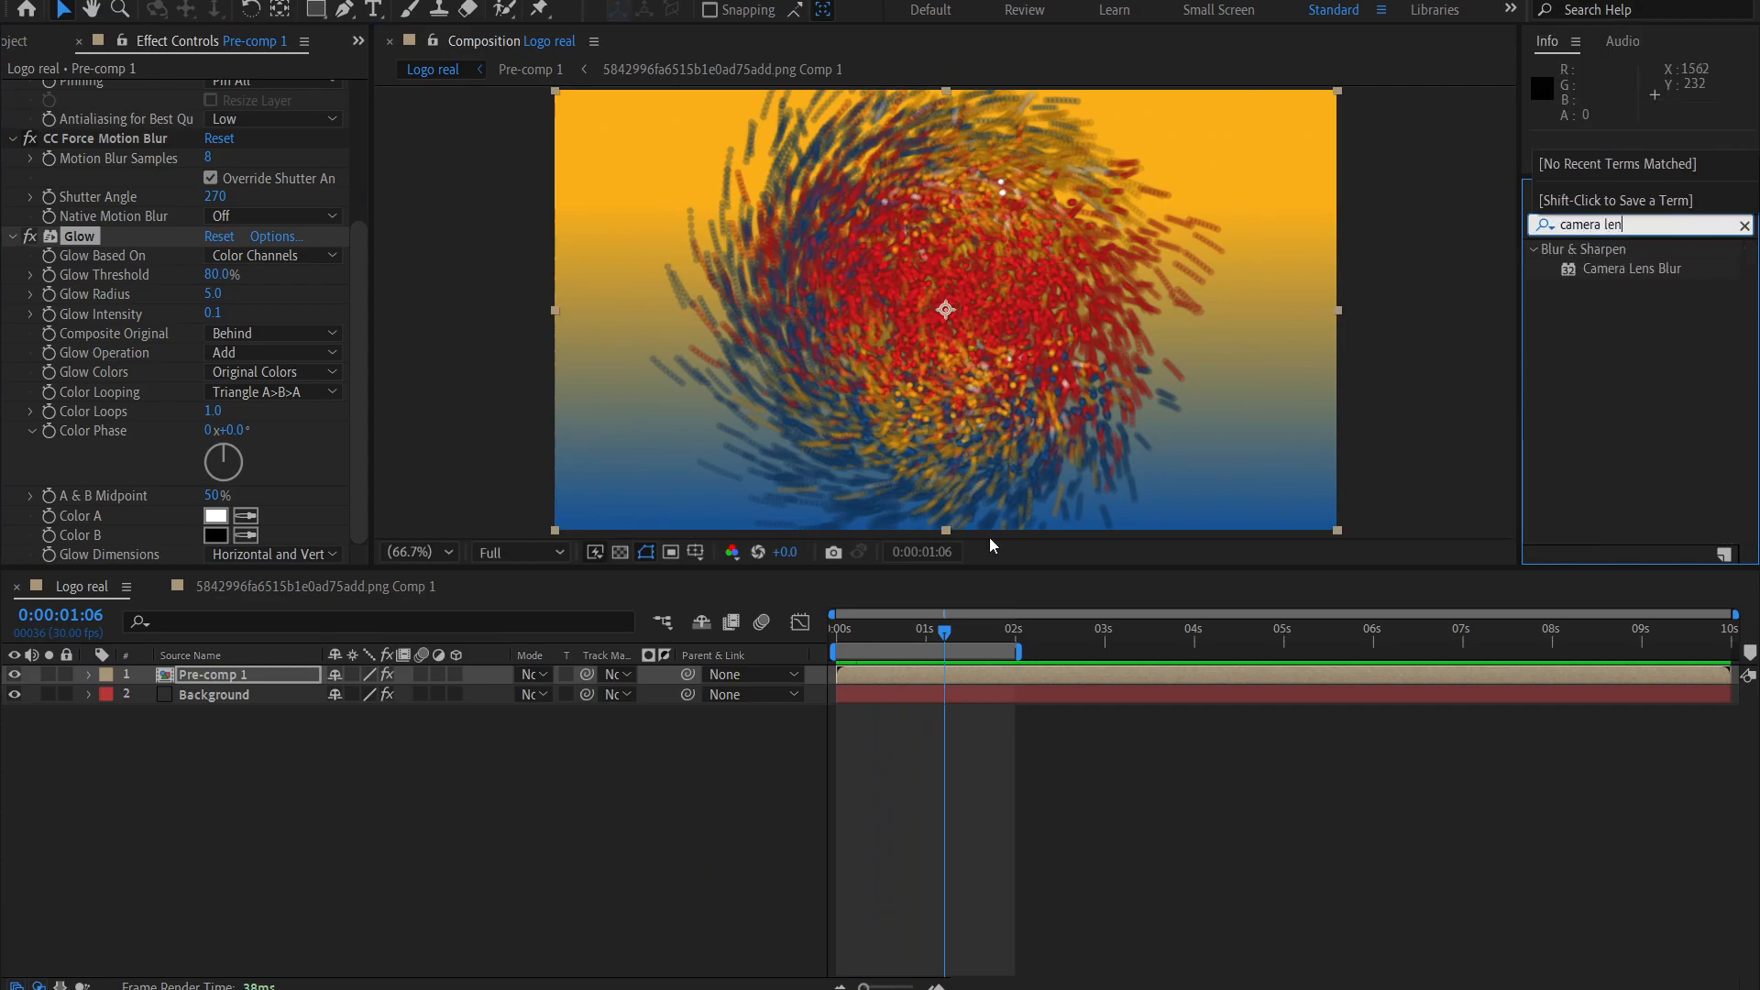
{"action": "left_click_drag", "start_coordinate": [910, 625], "coordinate": [829, 630]}
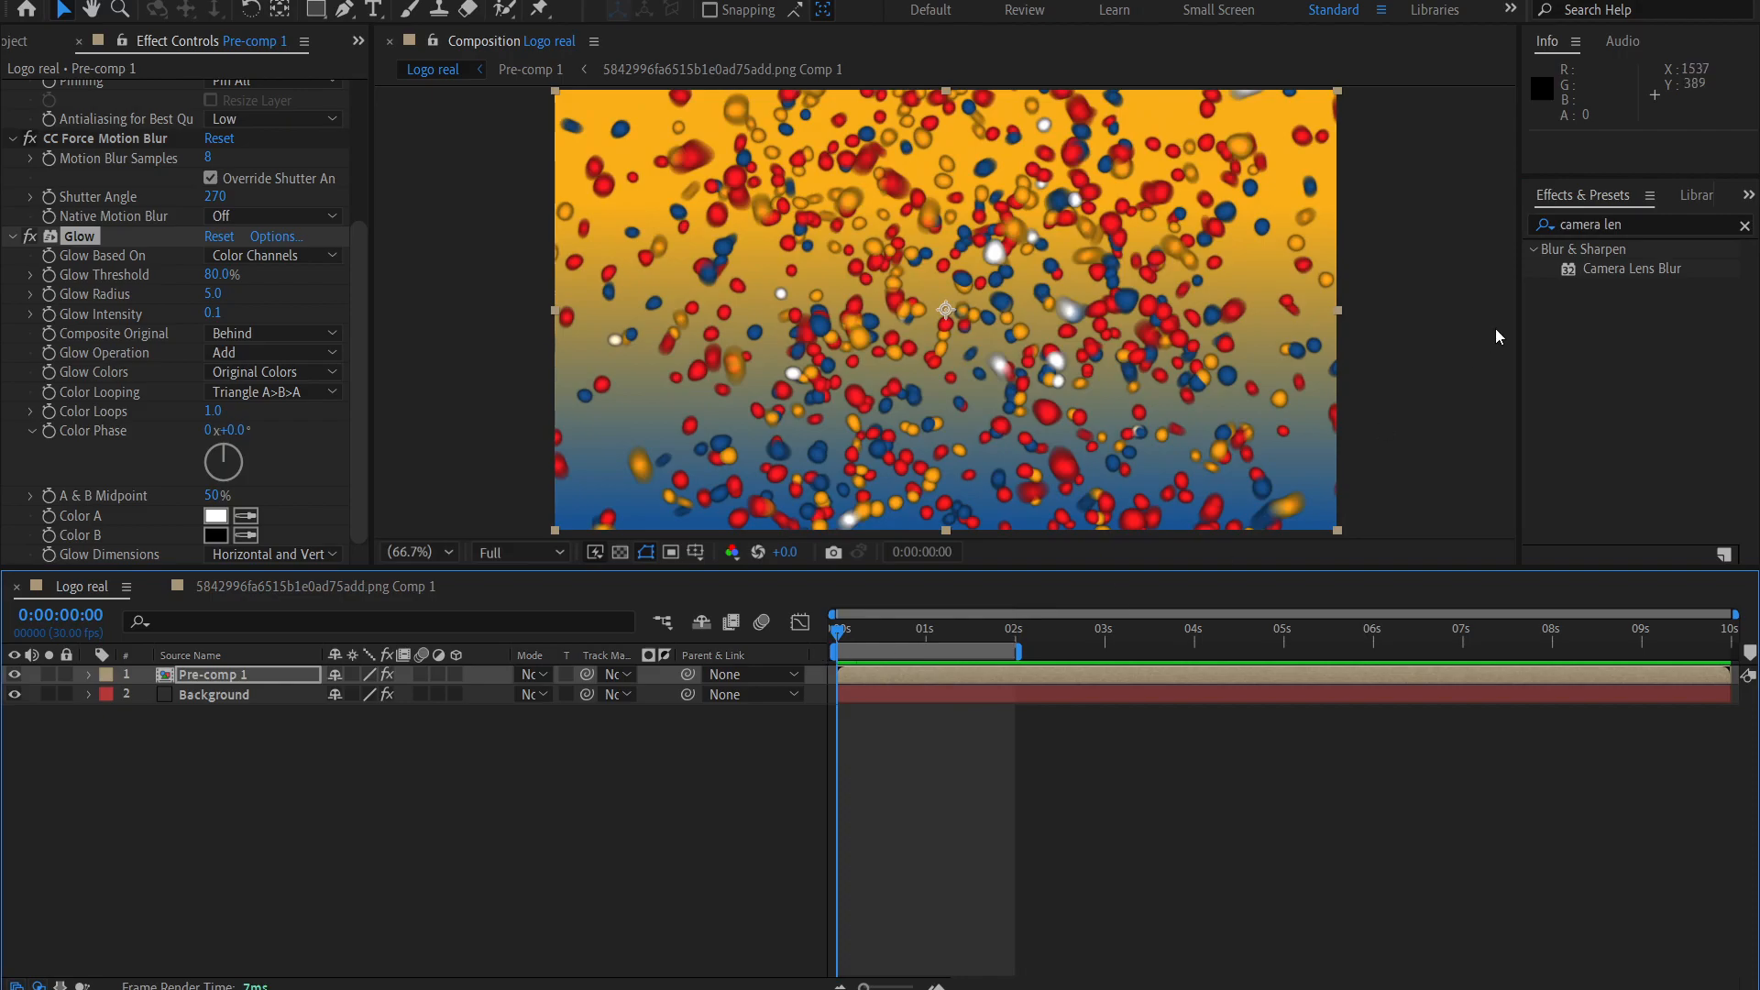
{"action": "double_click", "coordinate": [1615, 270]}
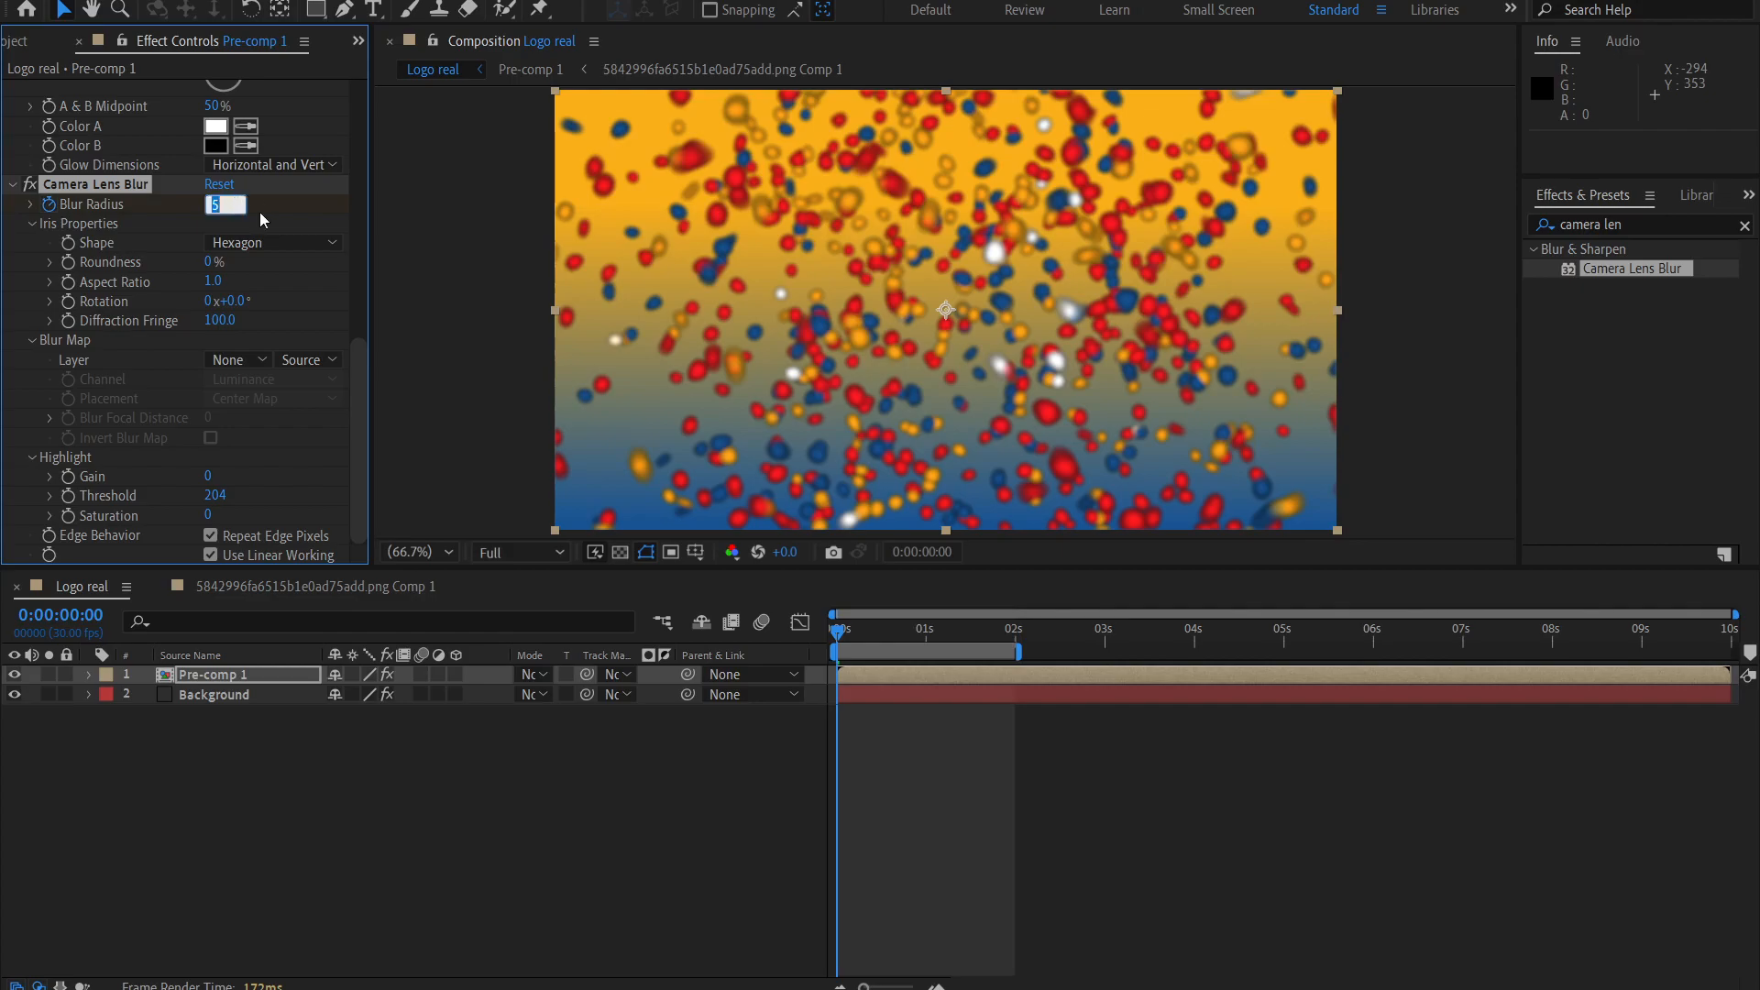
Keyframe Camera Lens Blur's Blur Radius at the first frame, trying 50, 20, 10 and 8 before settling on 7.
{"action": "type", "text": "50"}
{"action": "key", "text": "Return"}
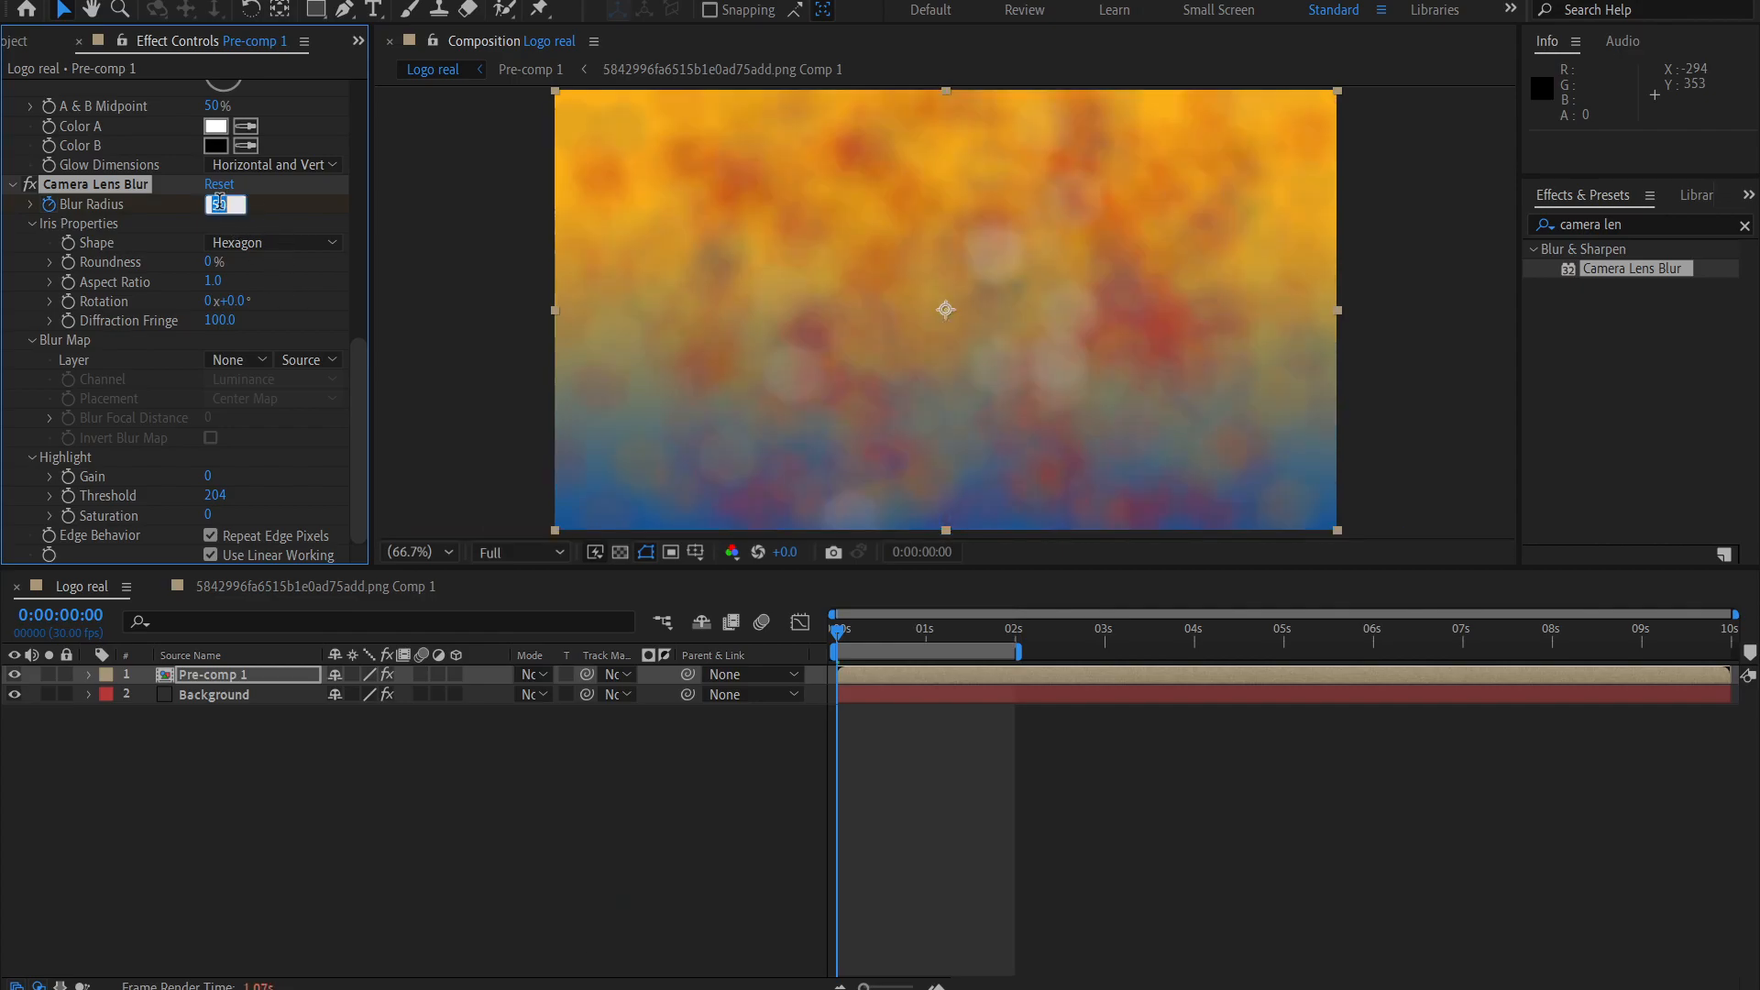
{"action": "type", "text": "20"}
{"action": "key", "text": "Return"}
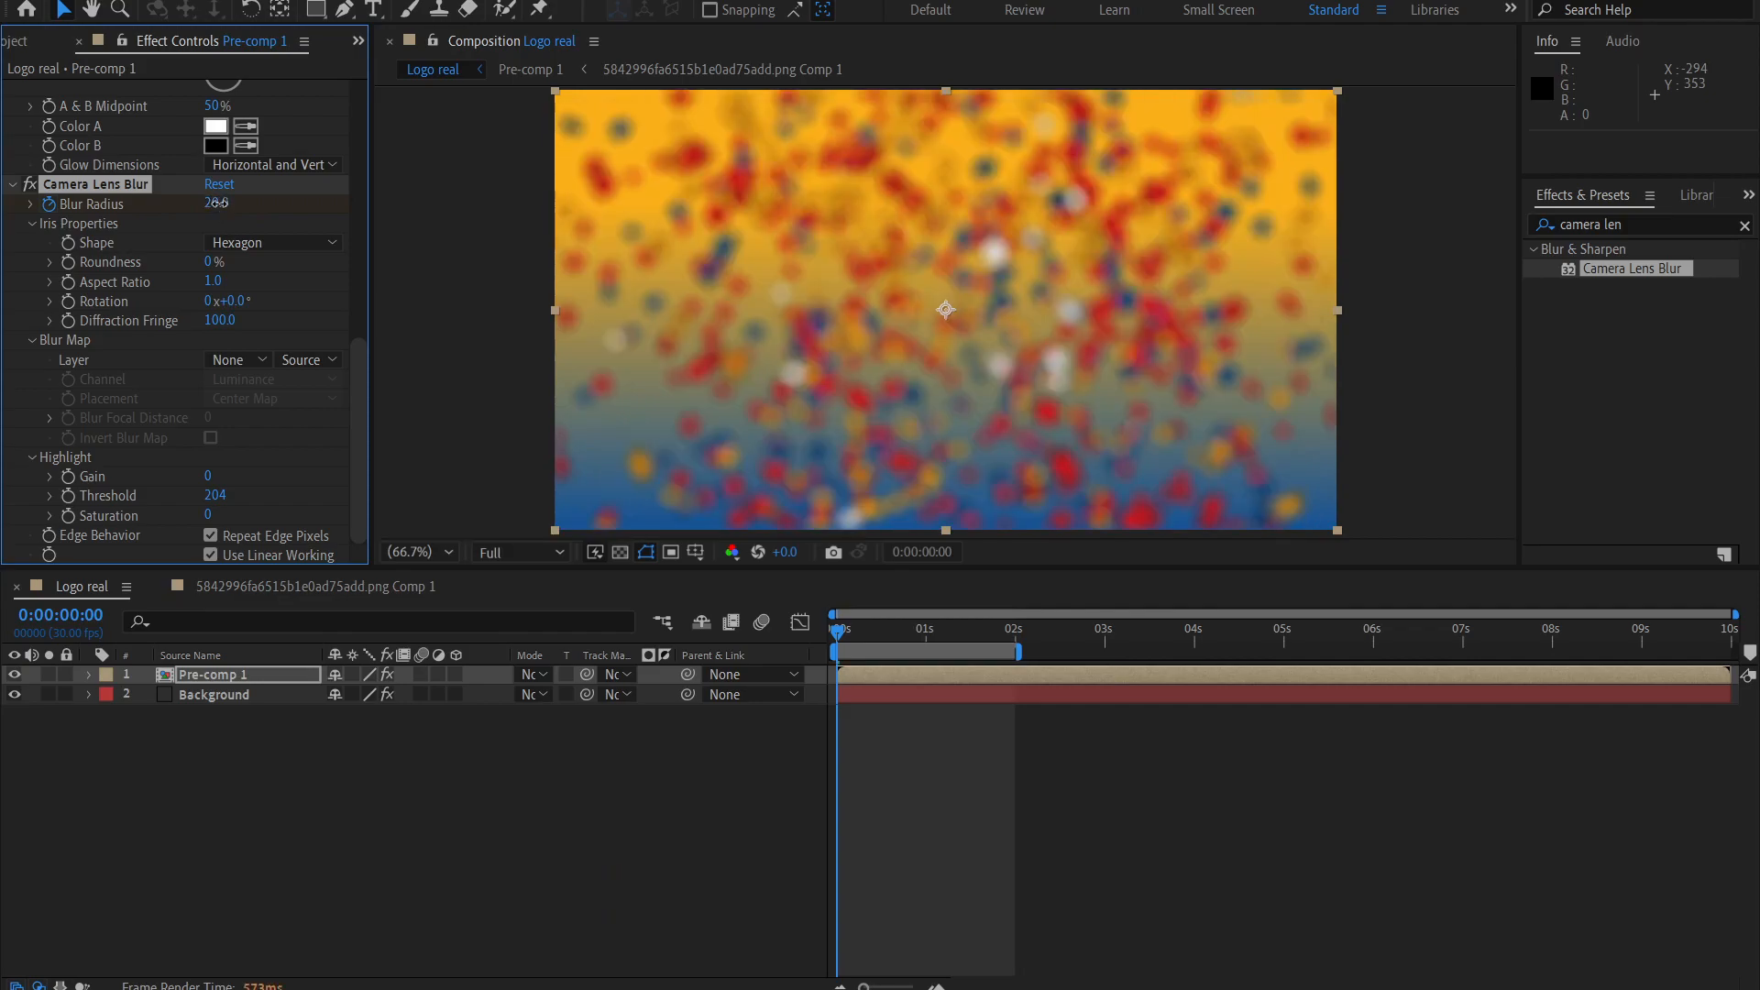
{"action": "type", "text": "10"}
{"action": "key", "text": "Return"}
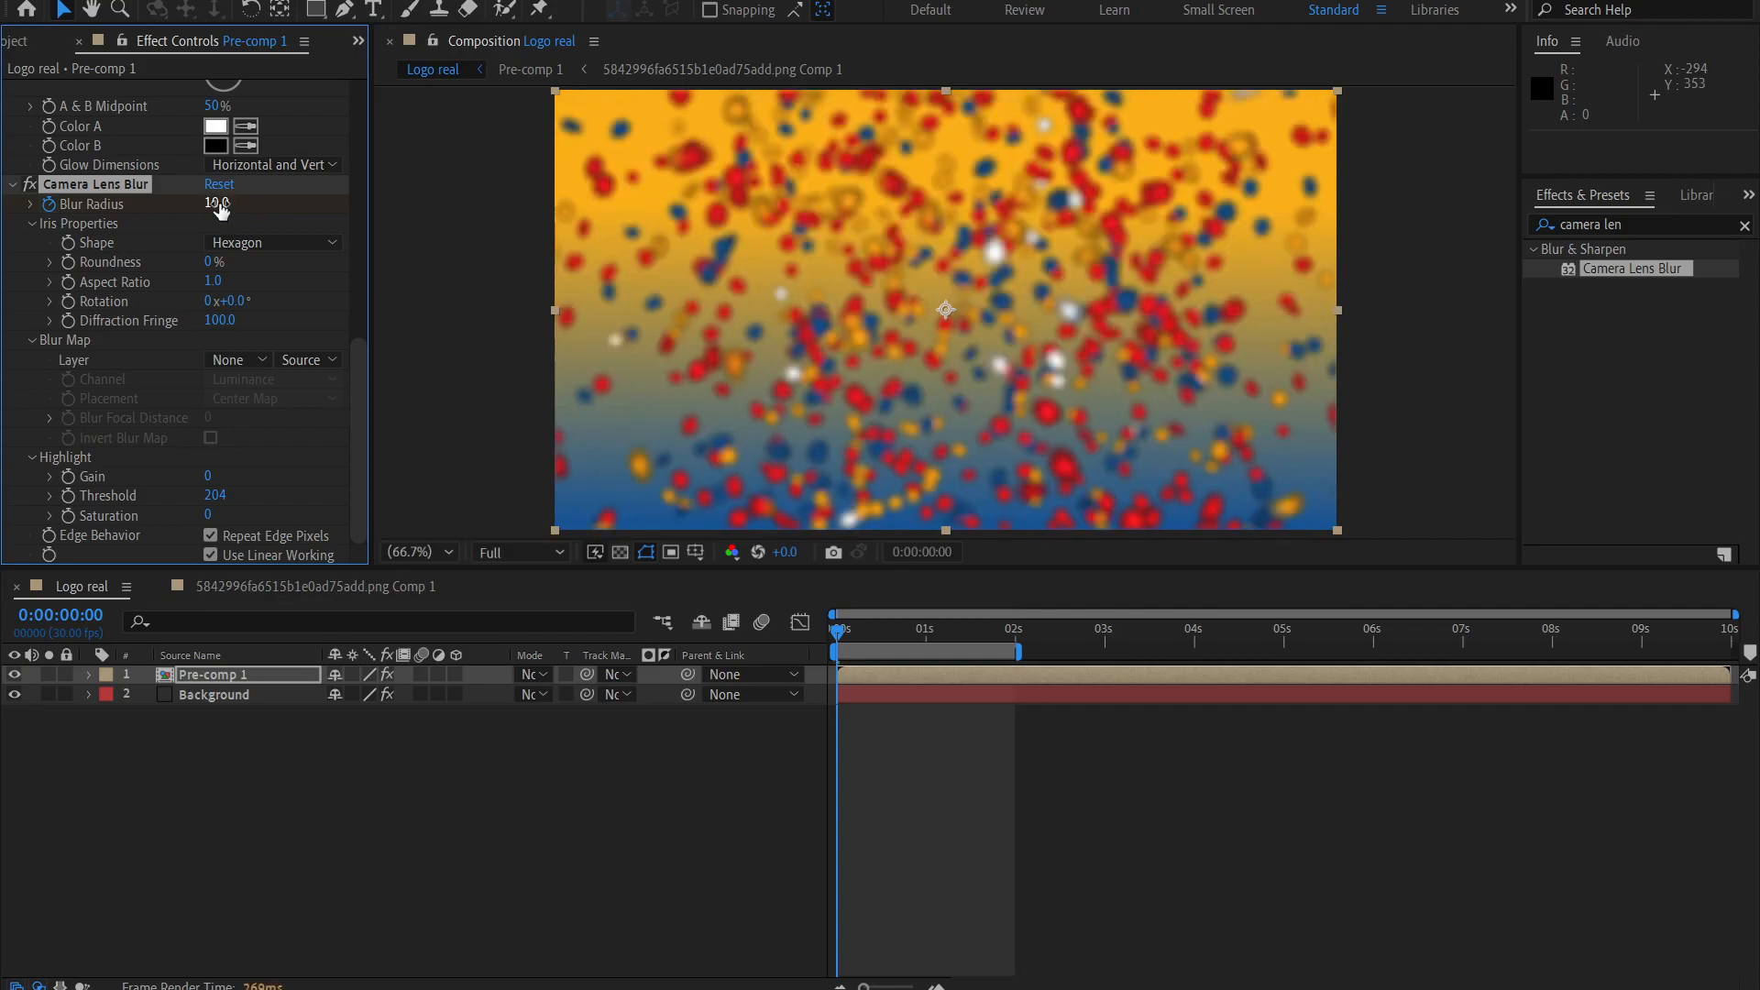
{"action": "type", "text": "8"}
{"action": "key", "text": "Return"}
{"action": "type", "text": "7"}
{"action": "key", "text": "Return"}
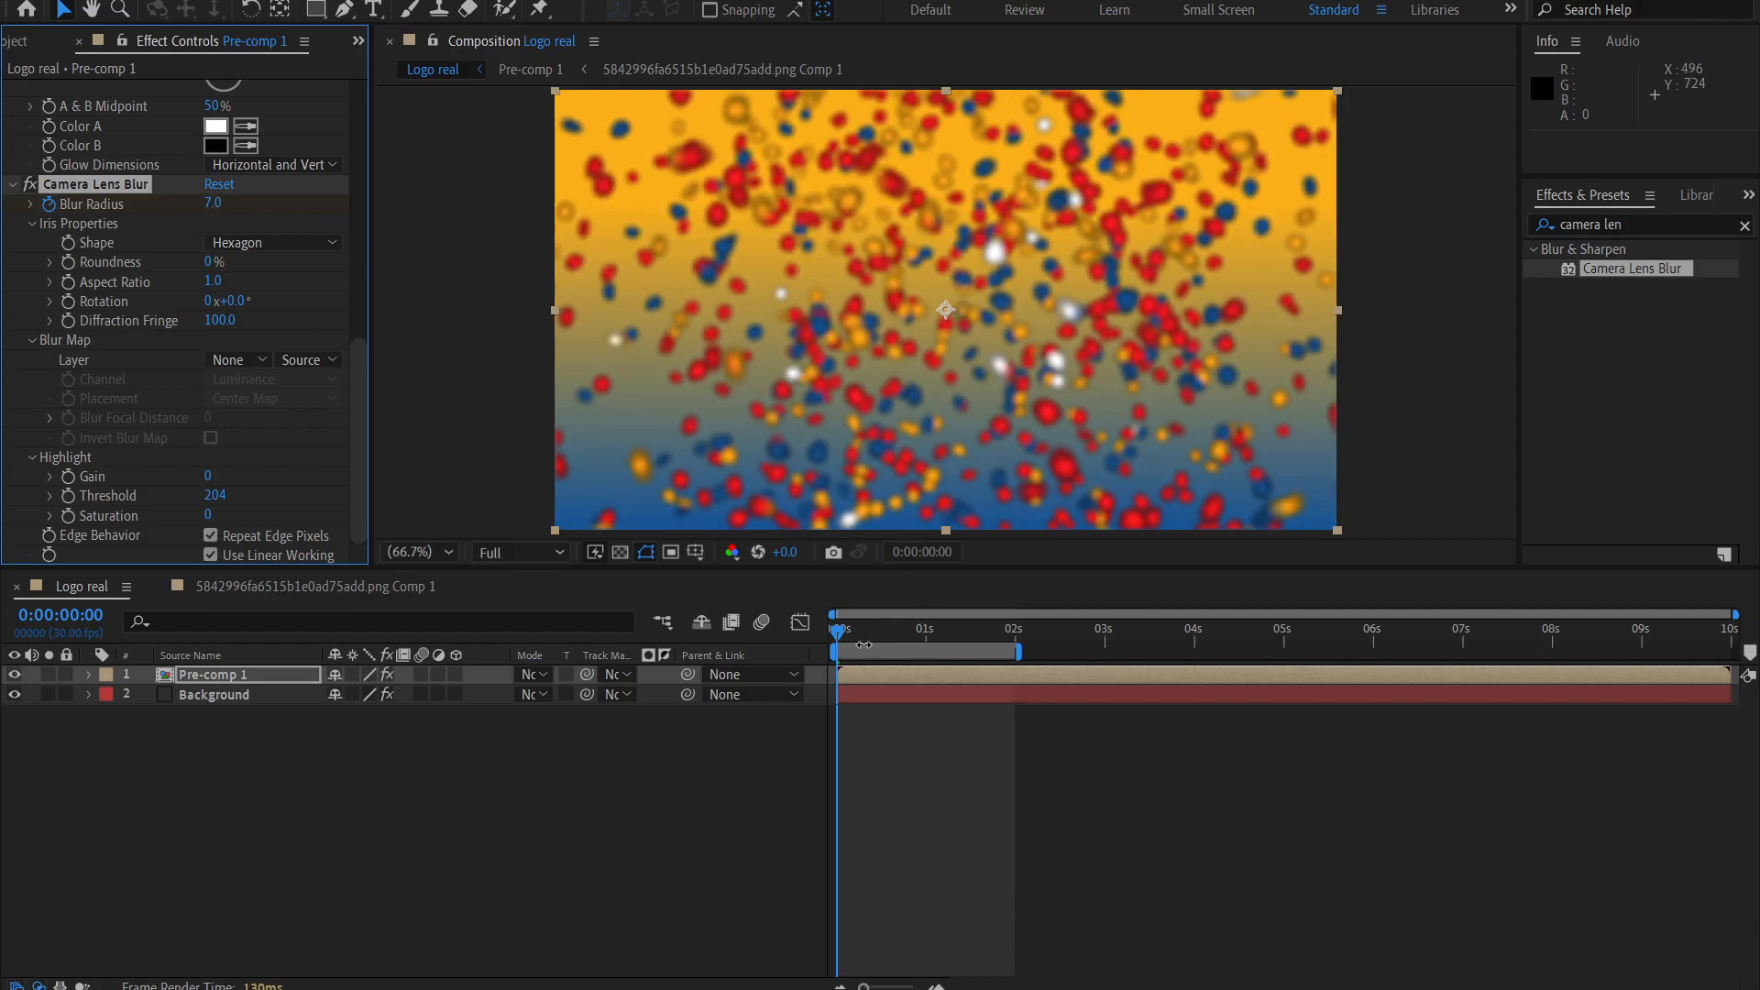
Keyframe the Camera Lens Blur's Blur Radius to 0 at 0:00:01:06.
{"action": "left_click_drag", "start_coordinate": [841, 636], "coordinate": [947, 662]}
{"action": "double_click", "coordinate": [220, 202]}
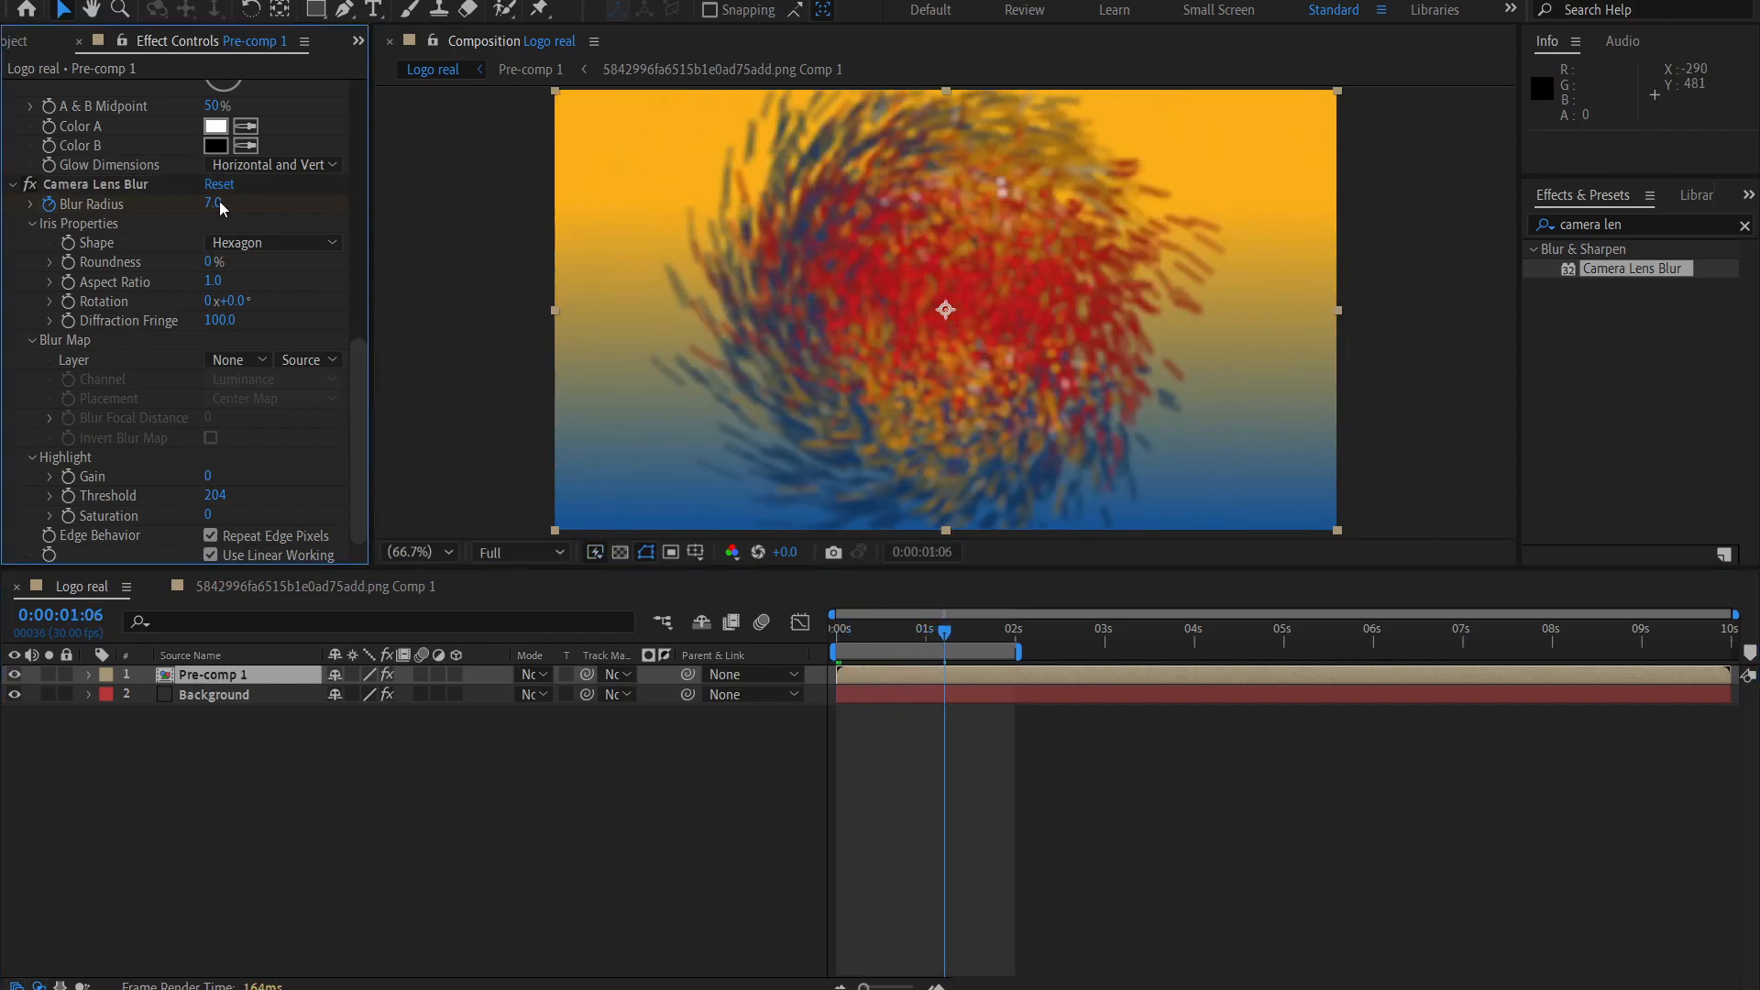
{"action": "type", "text": "0"}
{"action": "key", "text": "Return"}
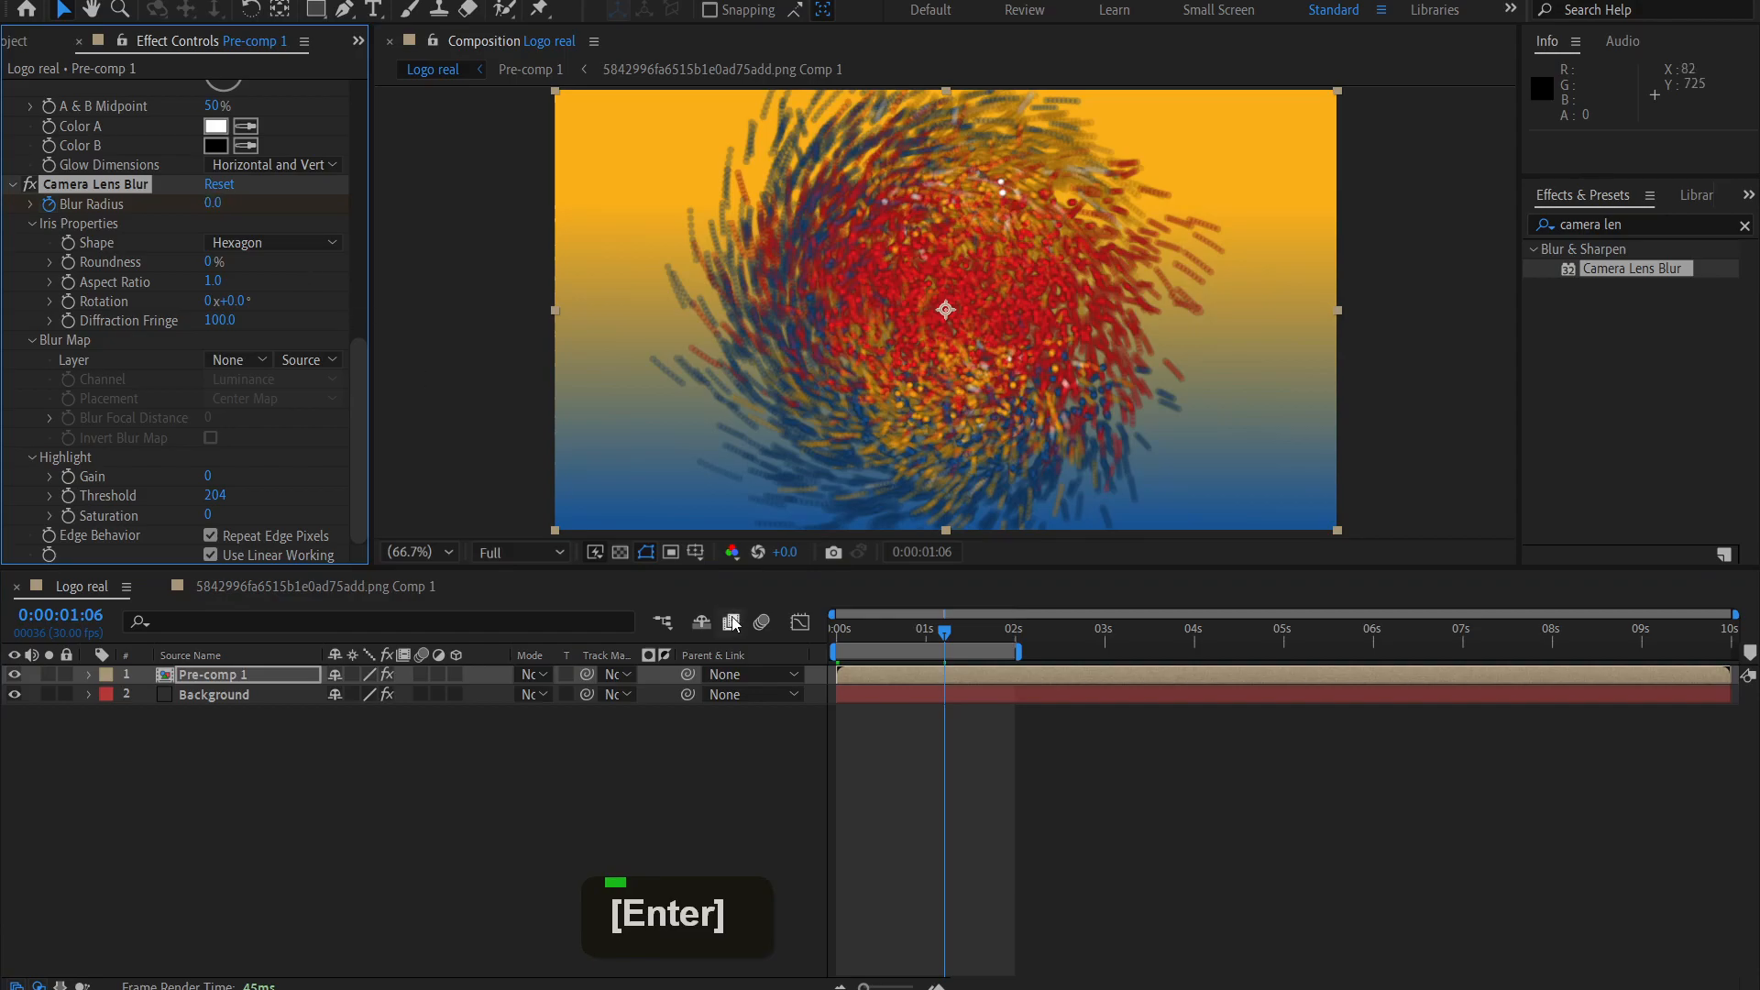
Reveal Pre-comp 1's keyframes and apply Easy Ease Out to the first Turbulent Displace Amount and Camera Lens Blur Blur Radius keyframes.
{"action": "left_click", "coordinate": [300, 674]}
{"action": "key", "text": "u"}
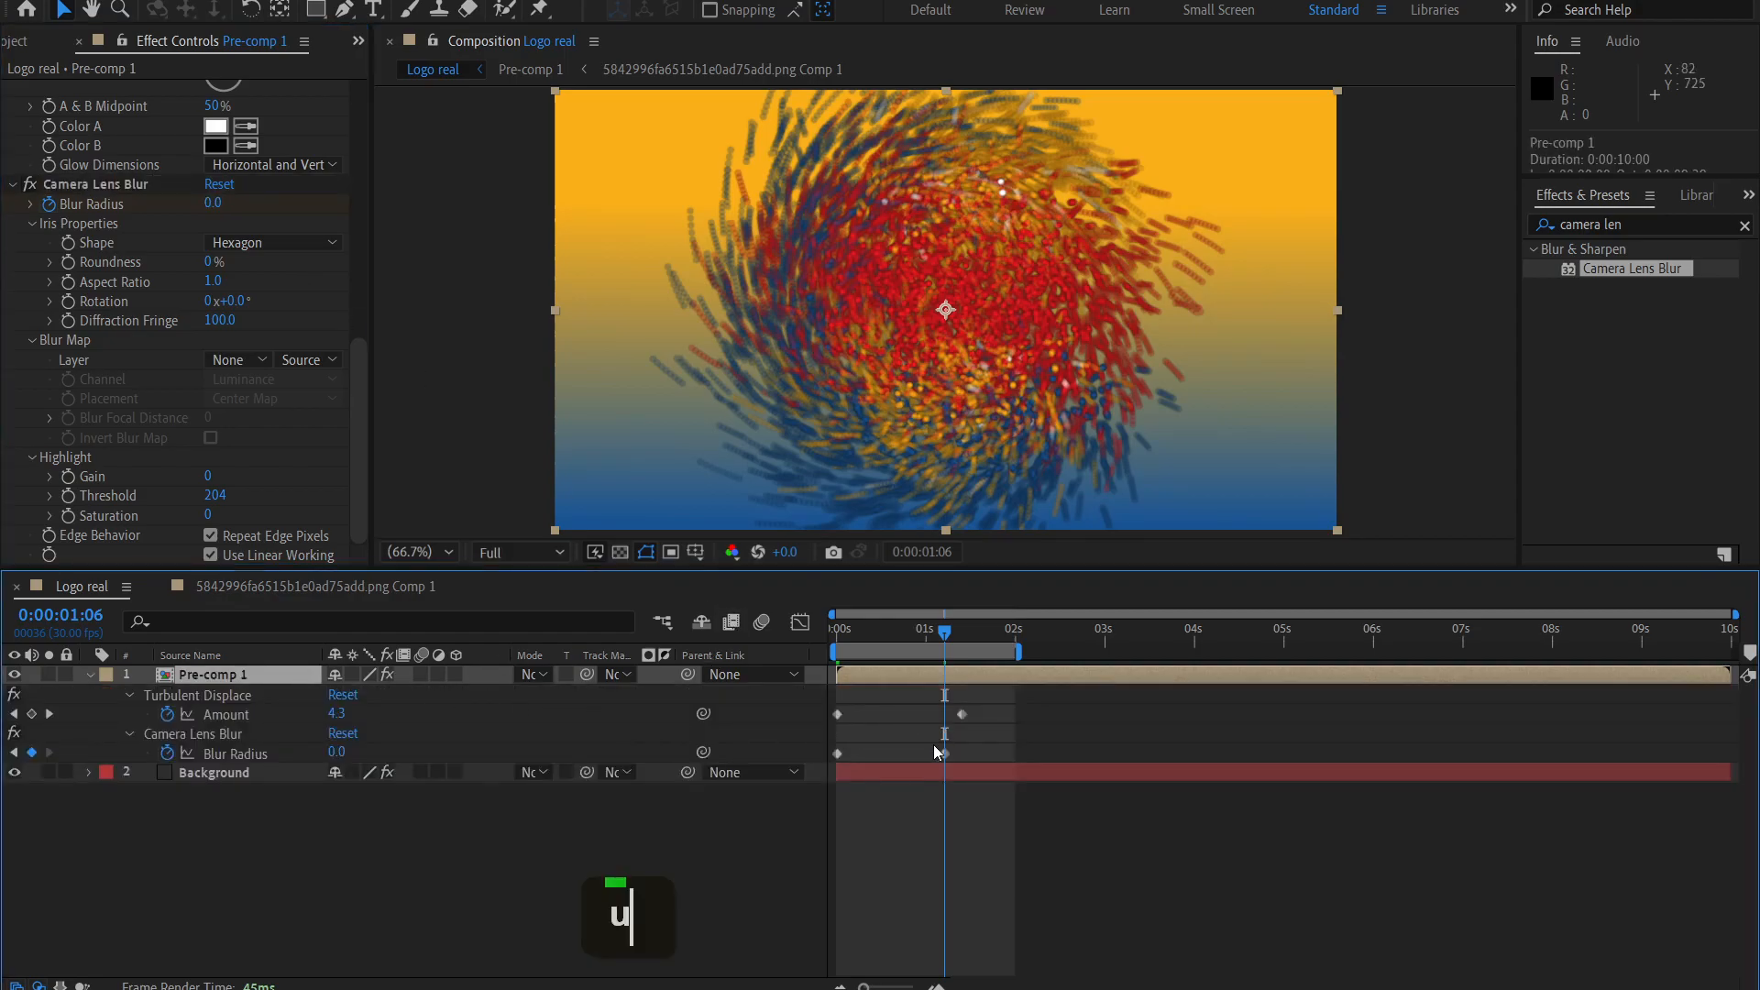
{"action": "left_click_drag", "start_coordinate": [887, 695], "coordinate": [823, 810]}
{"action": "left_click", "coordinate": [873, 717]}
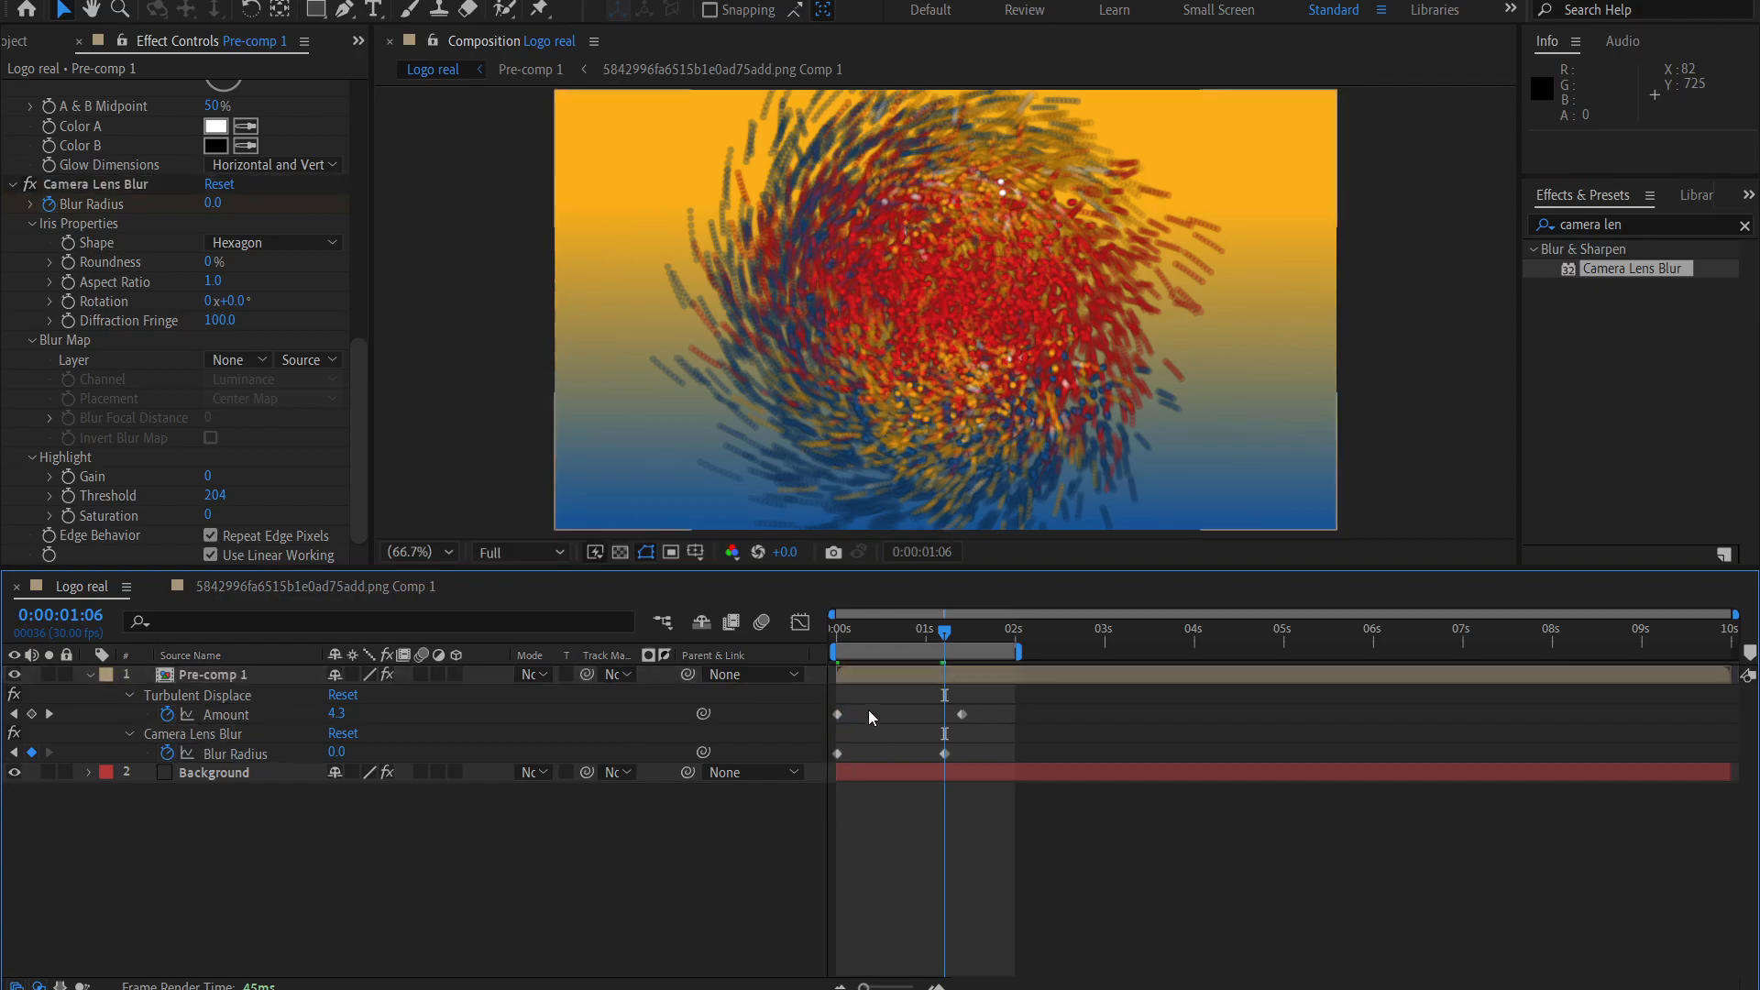
{"action": "left_click_drag", "start_coordinate": [871, 713], "coordinate": [826, 768]}
{"action": "right_click", "coordinate": [838, 713]}
{"action": "mouse_move", "coordinate": [944, 695]}
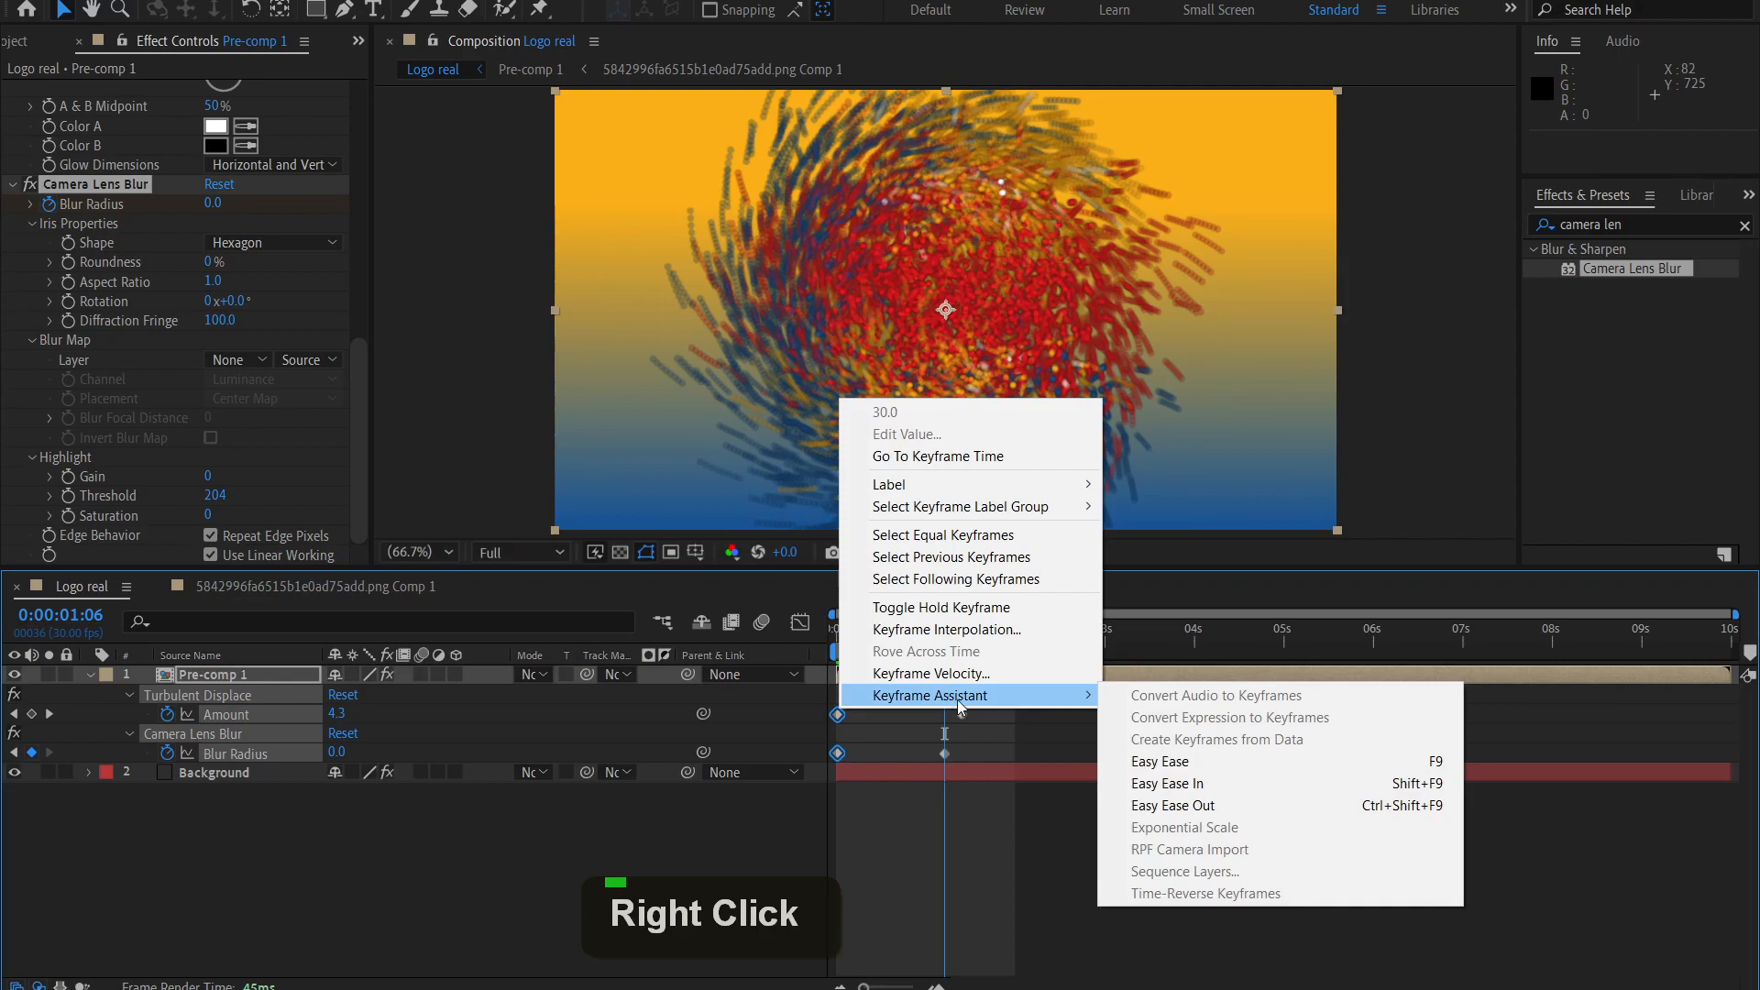
{"action": "left_click", "coordinate": [1155, 803]}
Apply Easy Ease In to the last Turbulent Displace Amount and Camera Lens Blur Blur Radius keyframes.
{"action": "left_click_drag", "start_coordinate": [924, 773], "coordinate": [970, 708]}
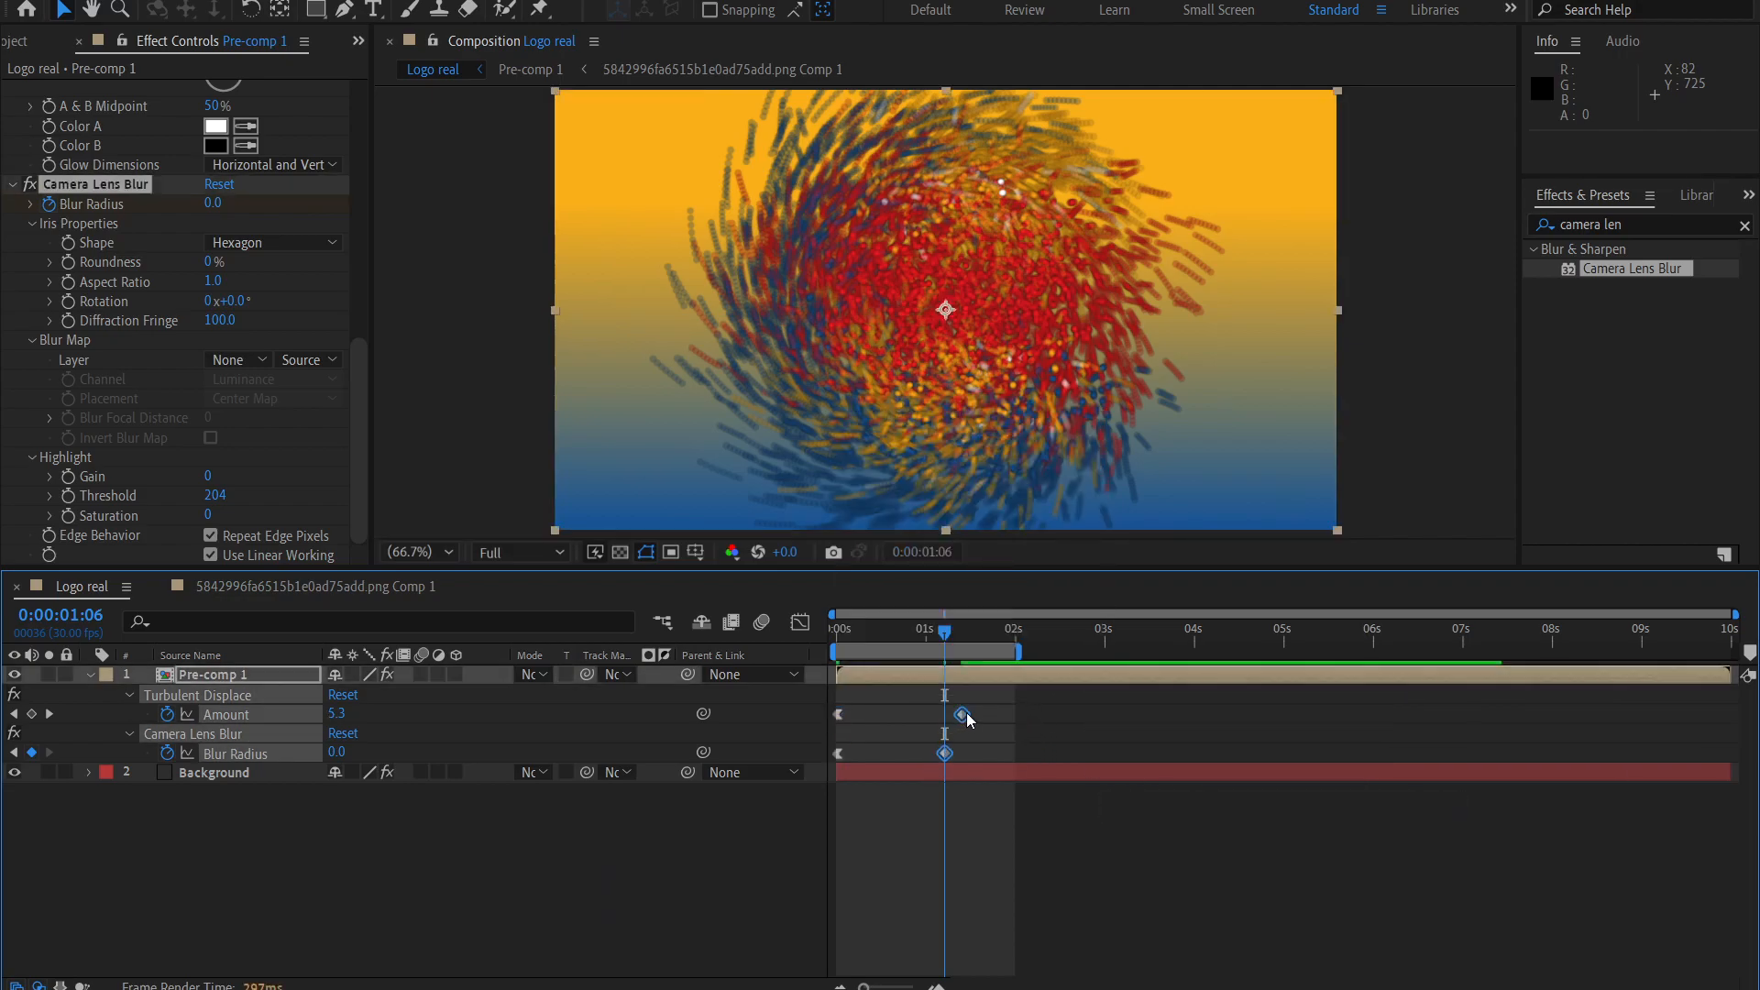
{"action": "right_click", "coordinate": [967, 713]}
{"action": "right_click", "coordinate": [961, 714]}
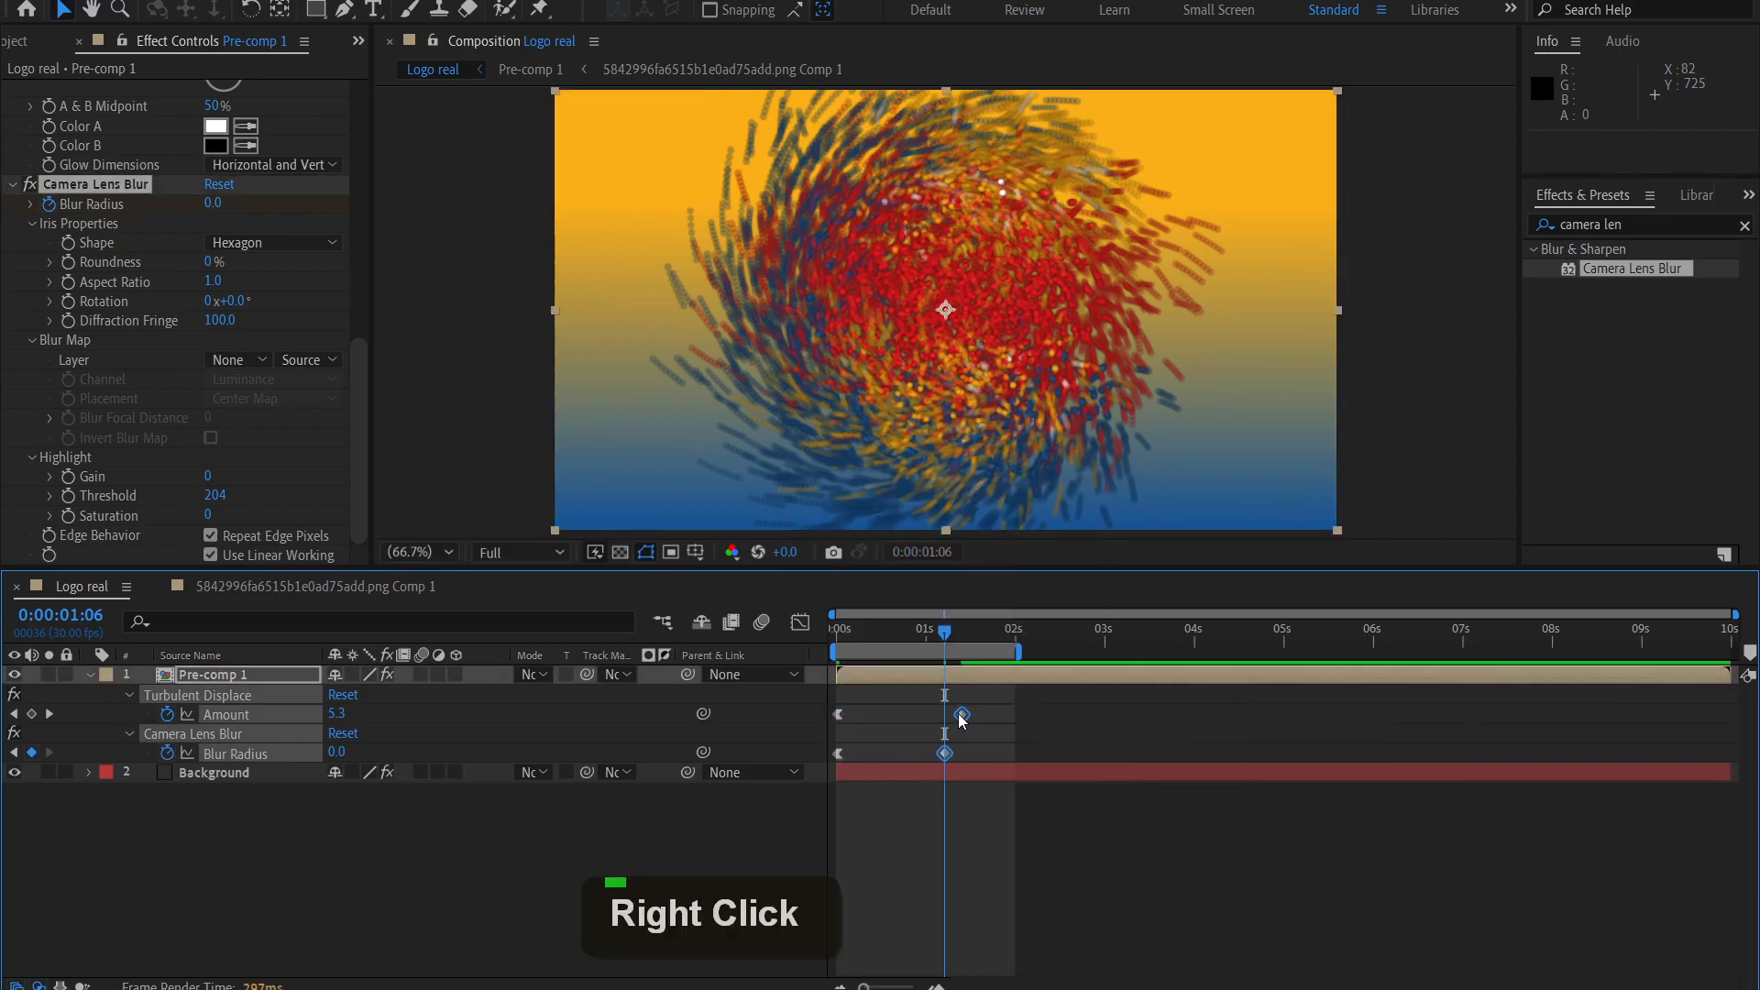
{"action": "mouse_move", "coordinate": [1026, 701]}
{"action": "left_click", "coordinate": [1348, 791]}
{"action": "left_click", "coordinate": [1346, 792]}
Preview the eased logo animation from the first frame, briefly check the source logo composition, and return to Logo real.
{"action": "left_click_drag", "start_coordinate": [945, 633], "coordinate": [801, 643]}
{"action": "key", "text": "space"}
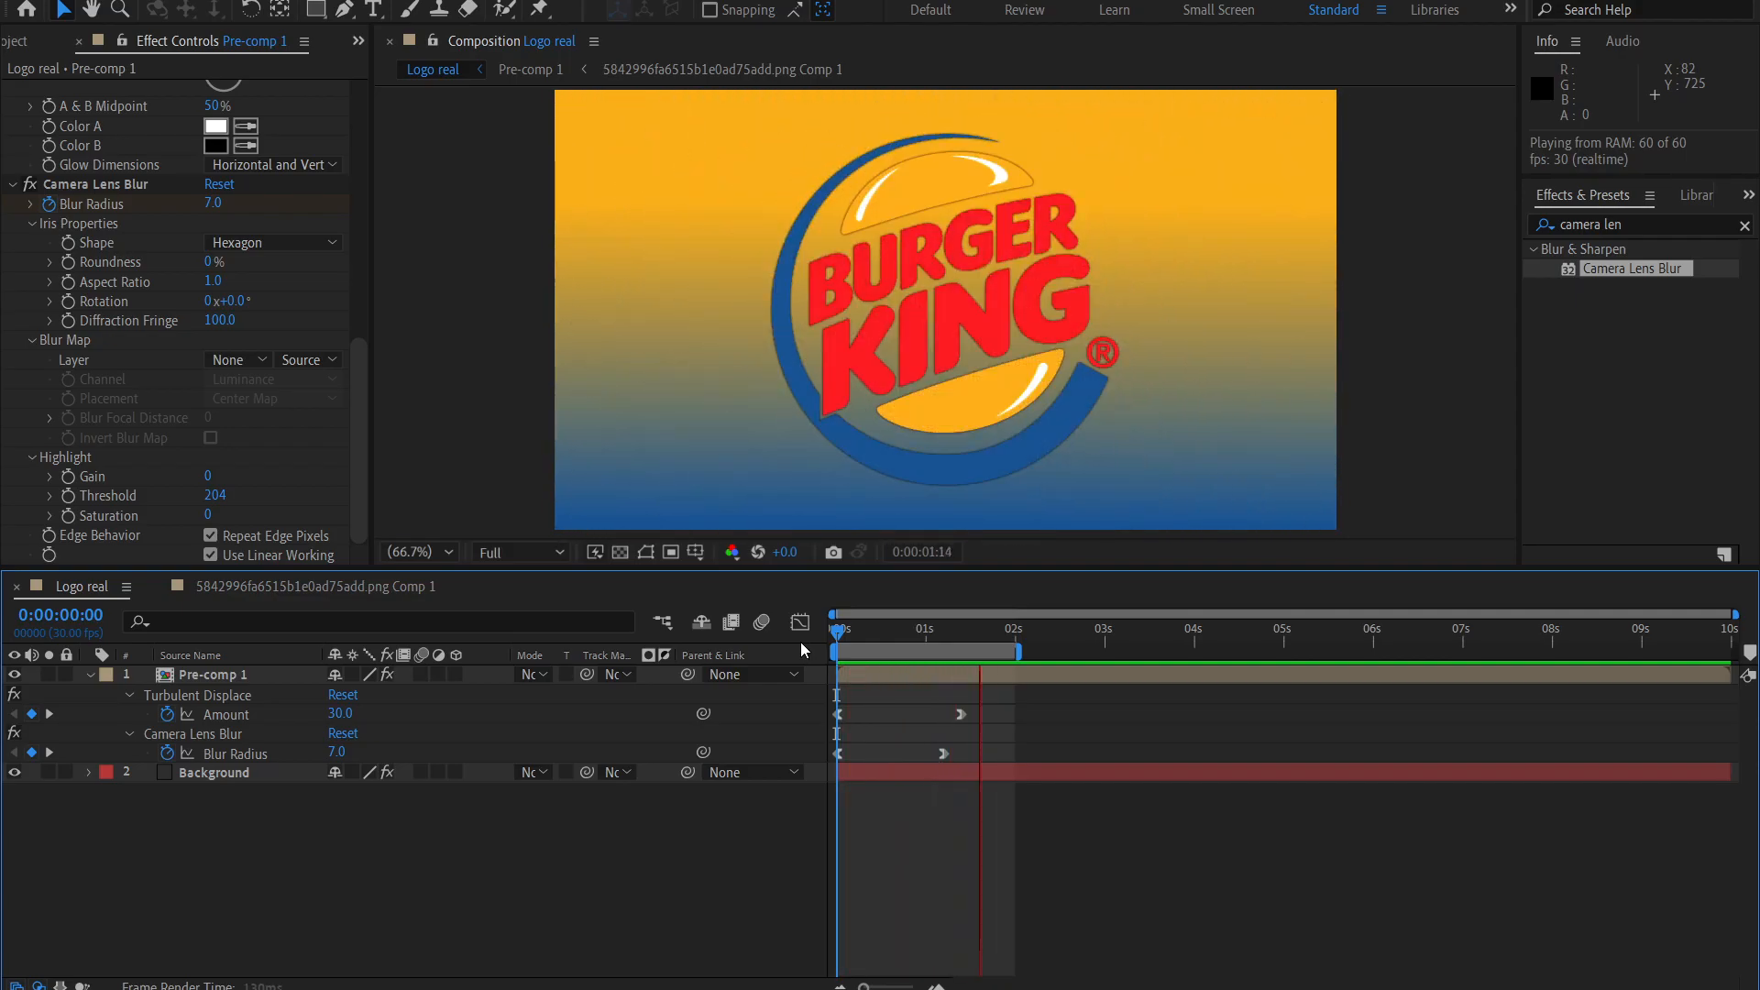
{"action": "left_click_drag", "start_coordinate": [909, 635], "coordinate": [980, 660]}
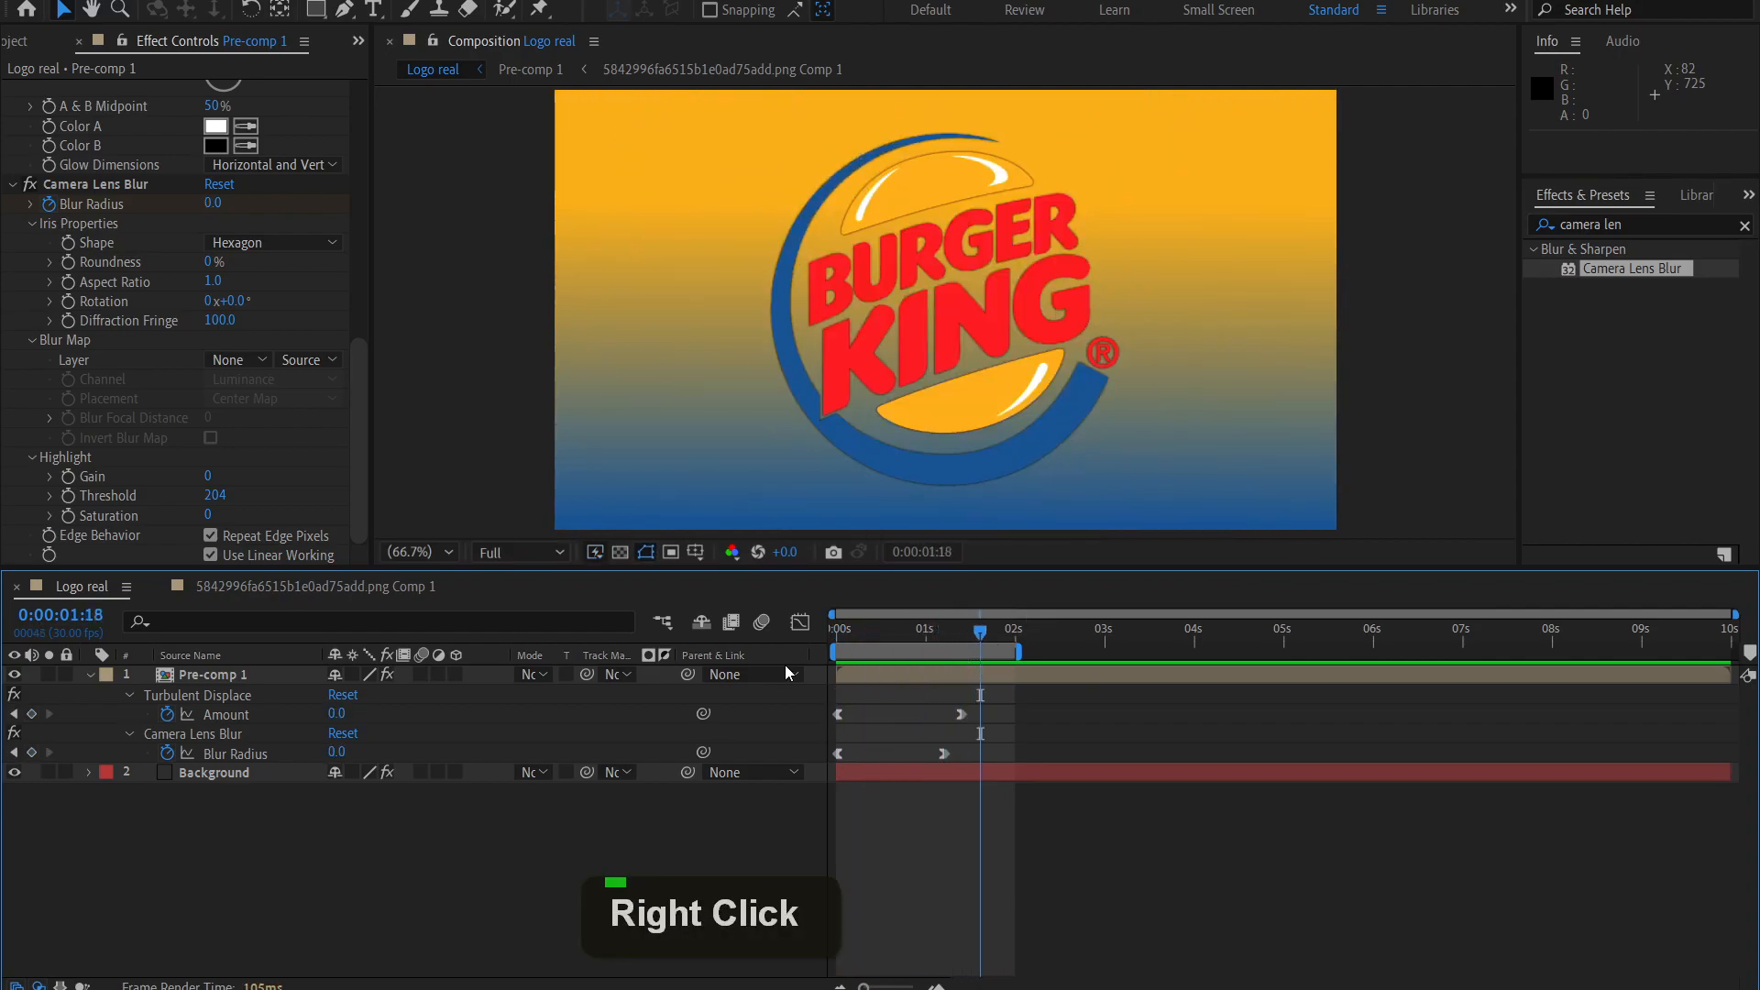
{"action": "left_click", "coordinate": [366, 590]}
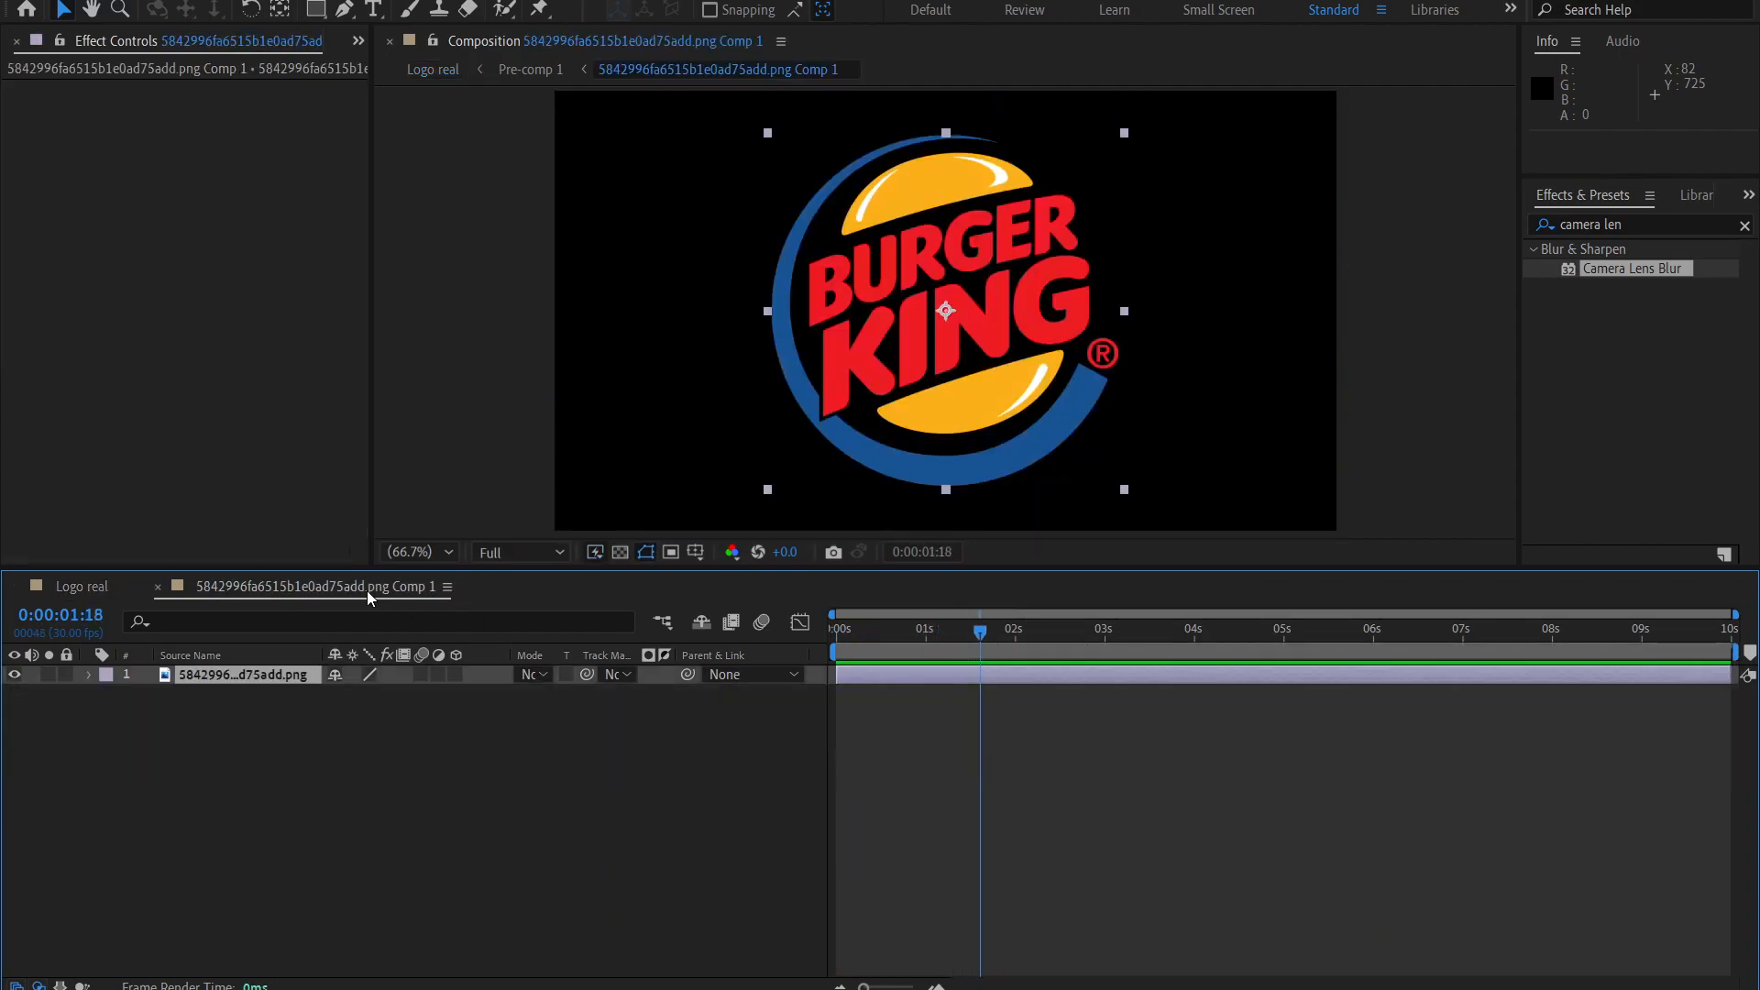
{"action": "left_click", "coordinate": [82, 585]}
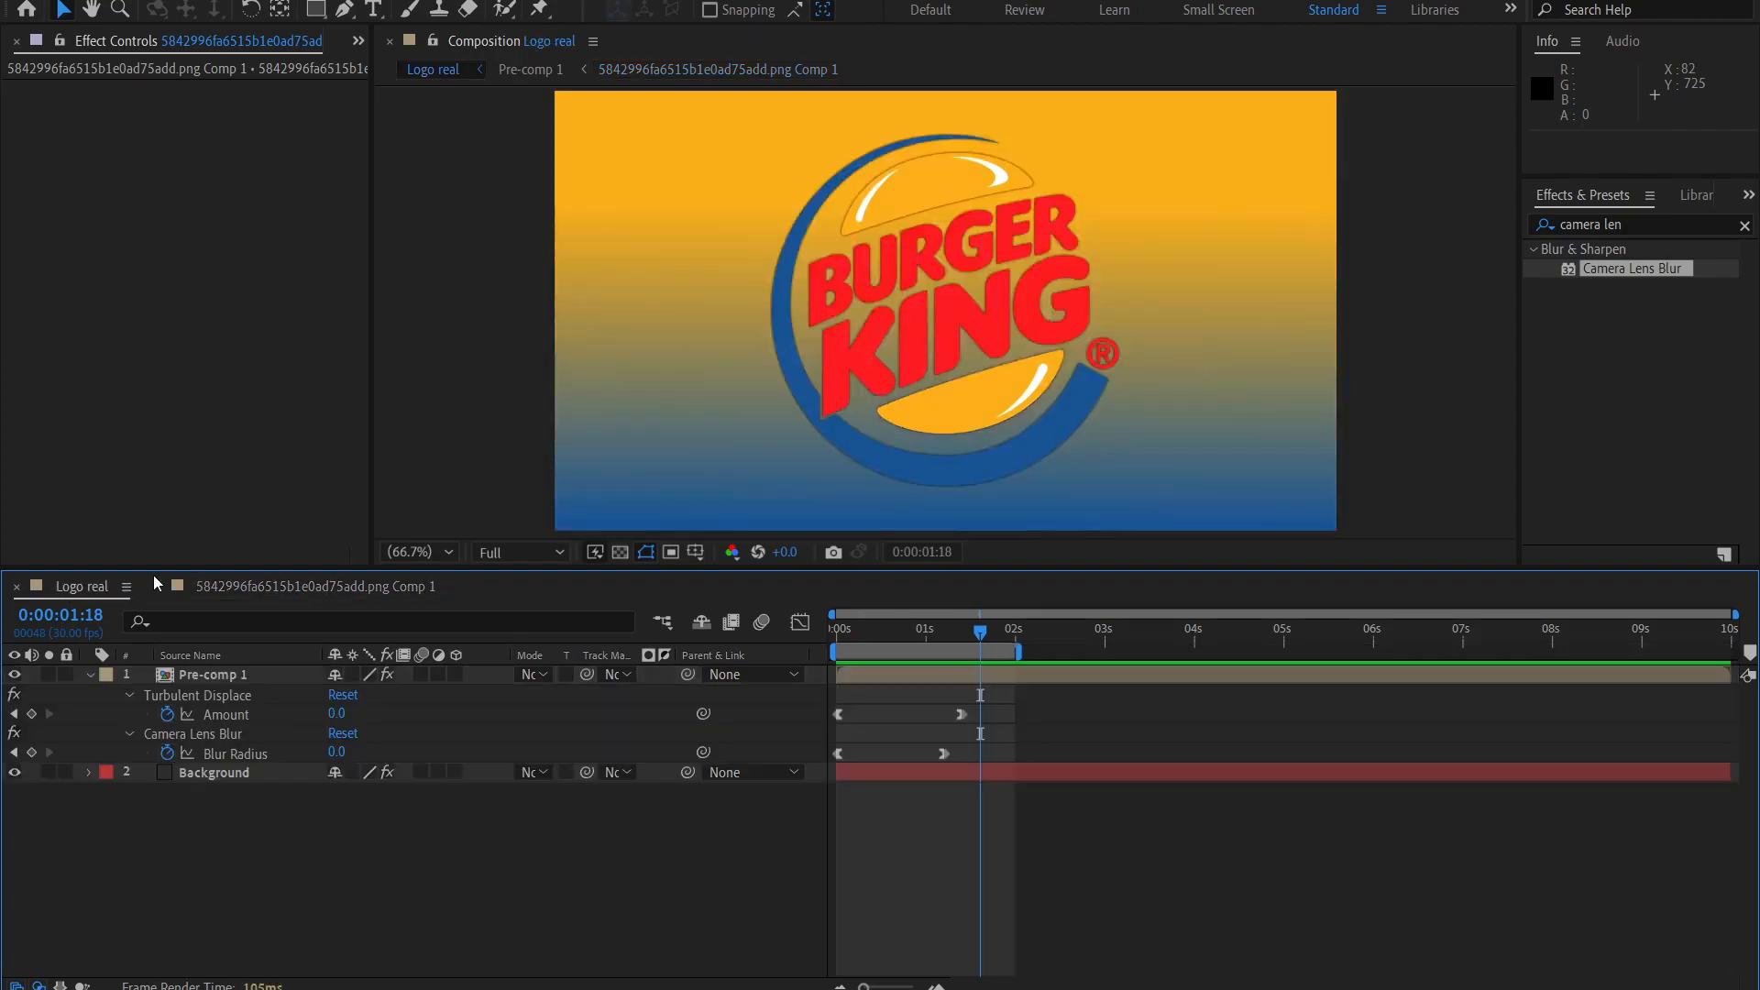
Extend the work area to end at 0:00:02:16 and apply the CC Light Sweep effect to the Pre-comp 1 layer.
{"action": "left_click", "coordinate": [196, 674]}
{"action": "left_click_drag", "start_coordinate": [1024, 648], "coordinate": [1076, 654]}
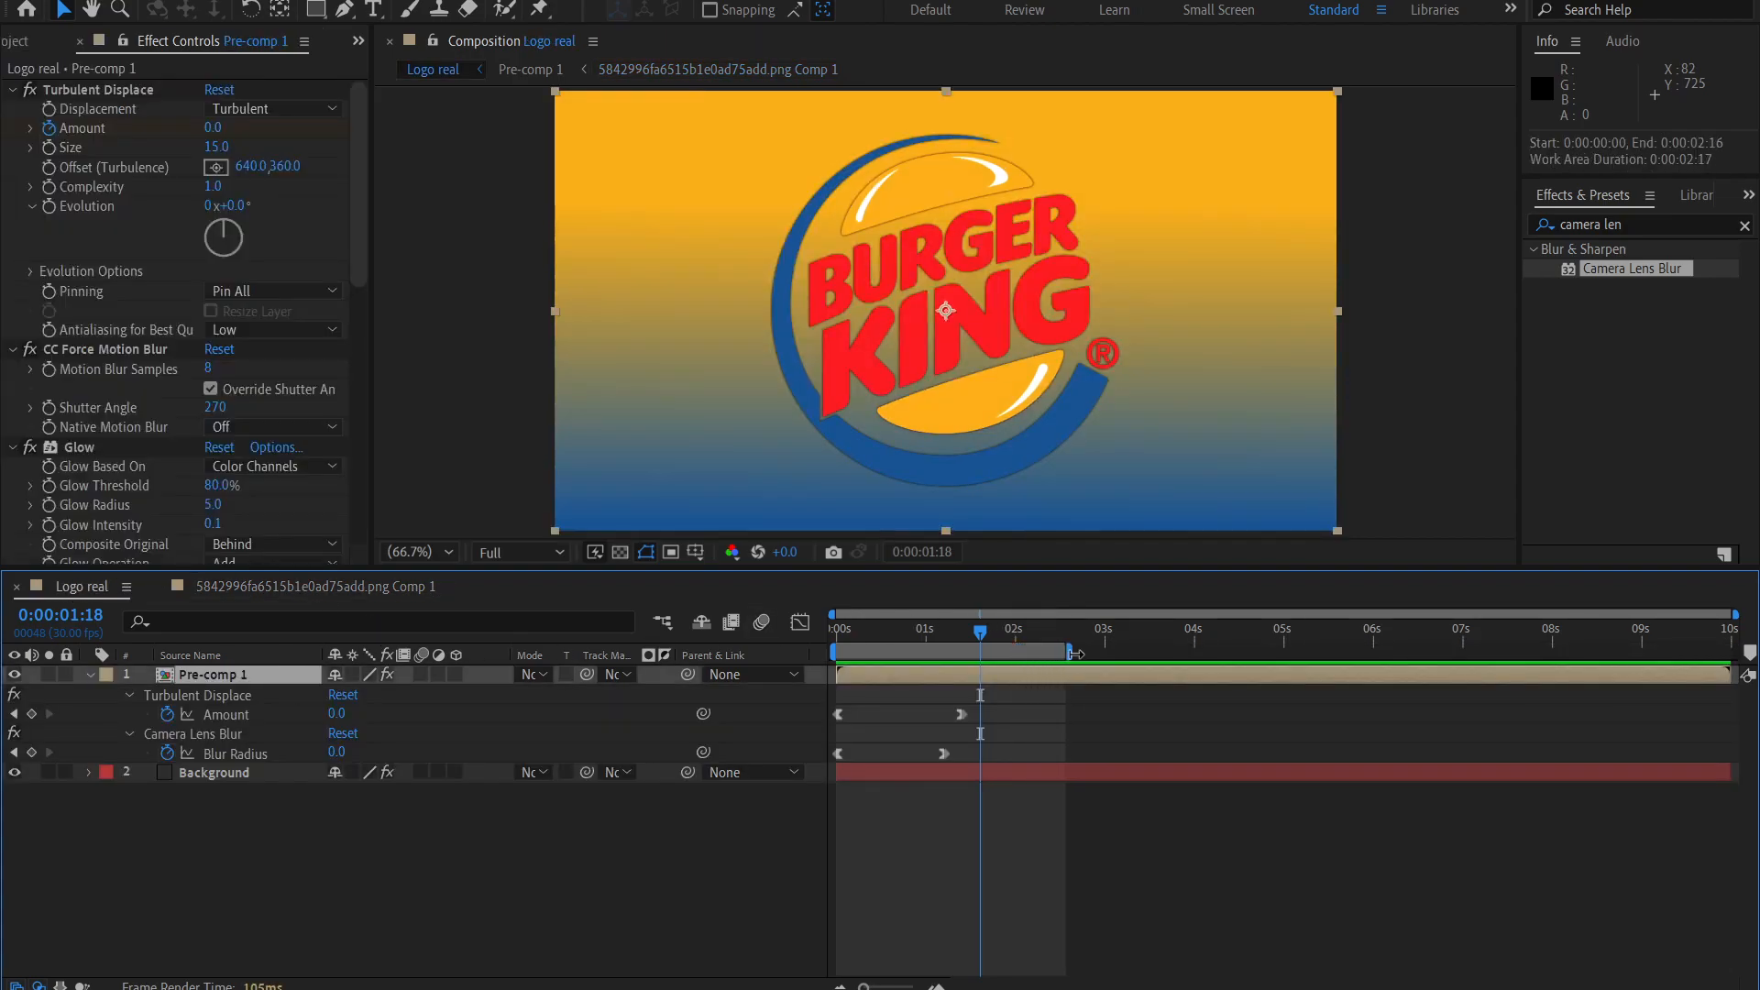
{"action": "left_click_drag", "start_coordinate": [357, 268], "coordinate": [371, 547]}
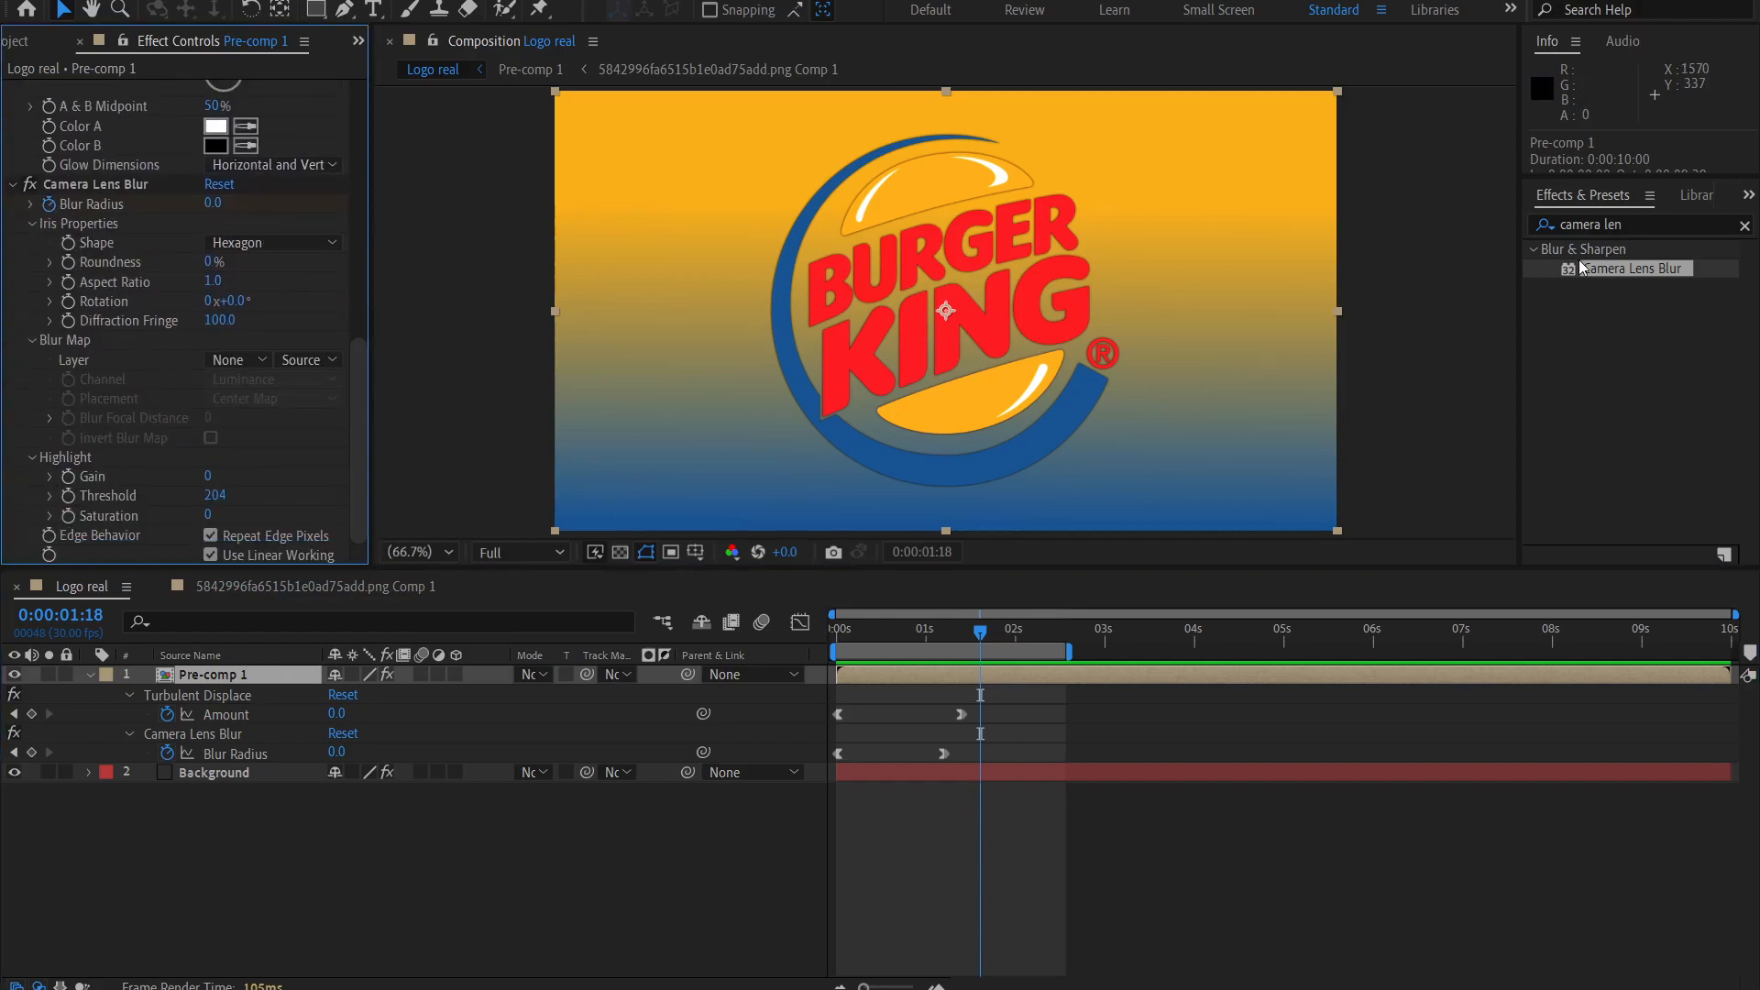
{"action": "left_click", "coordinate": [1636, 223]}
{"action": "type", "text": "cc "}
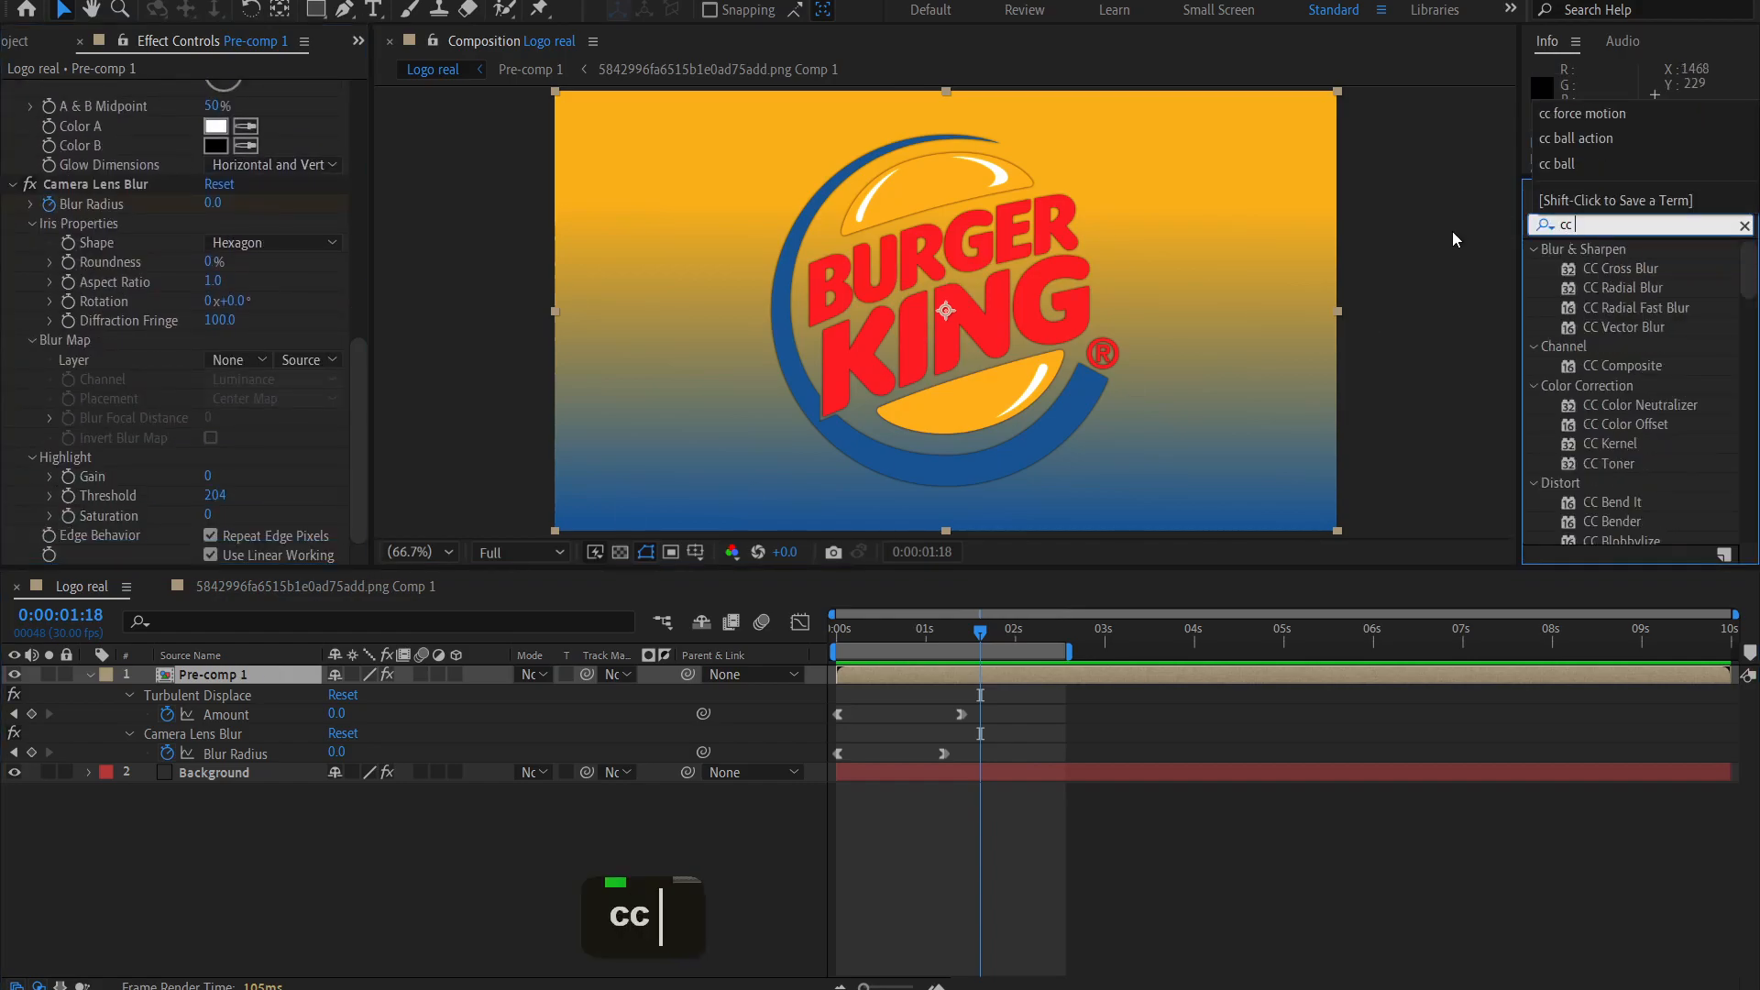
{"action": "type", "text": "light"}
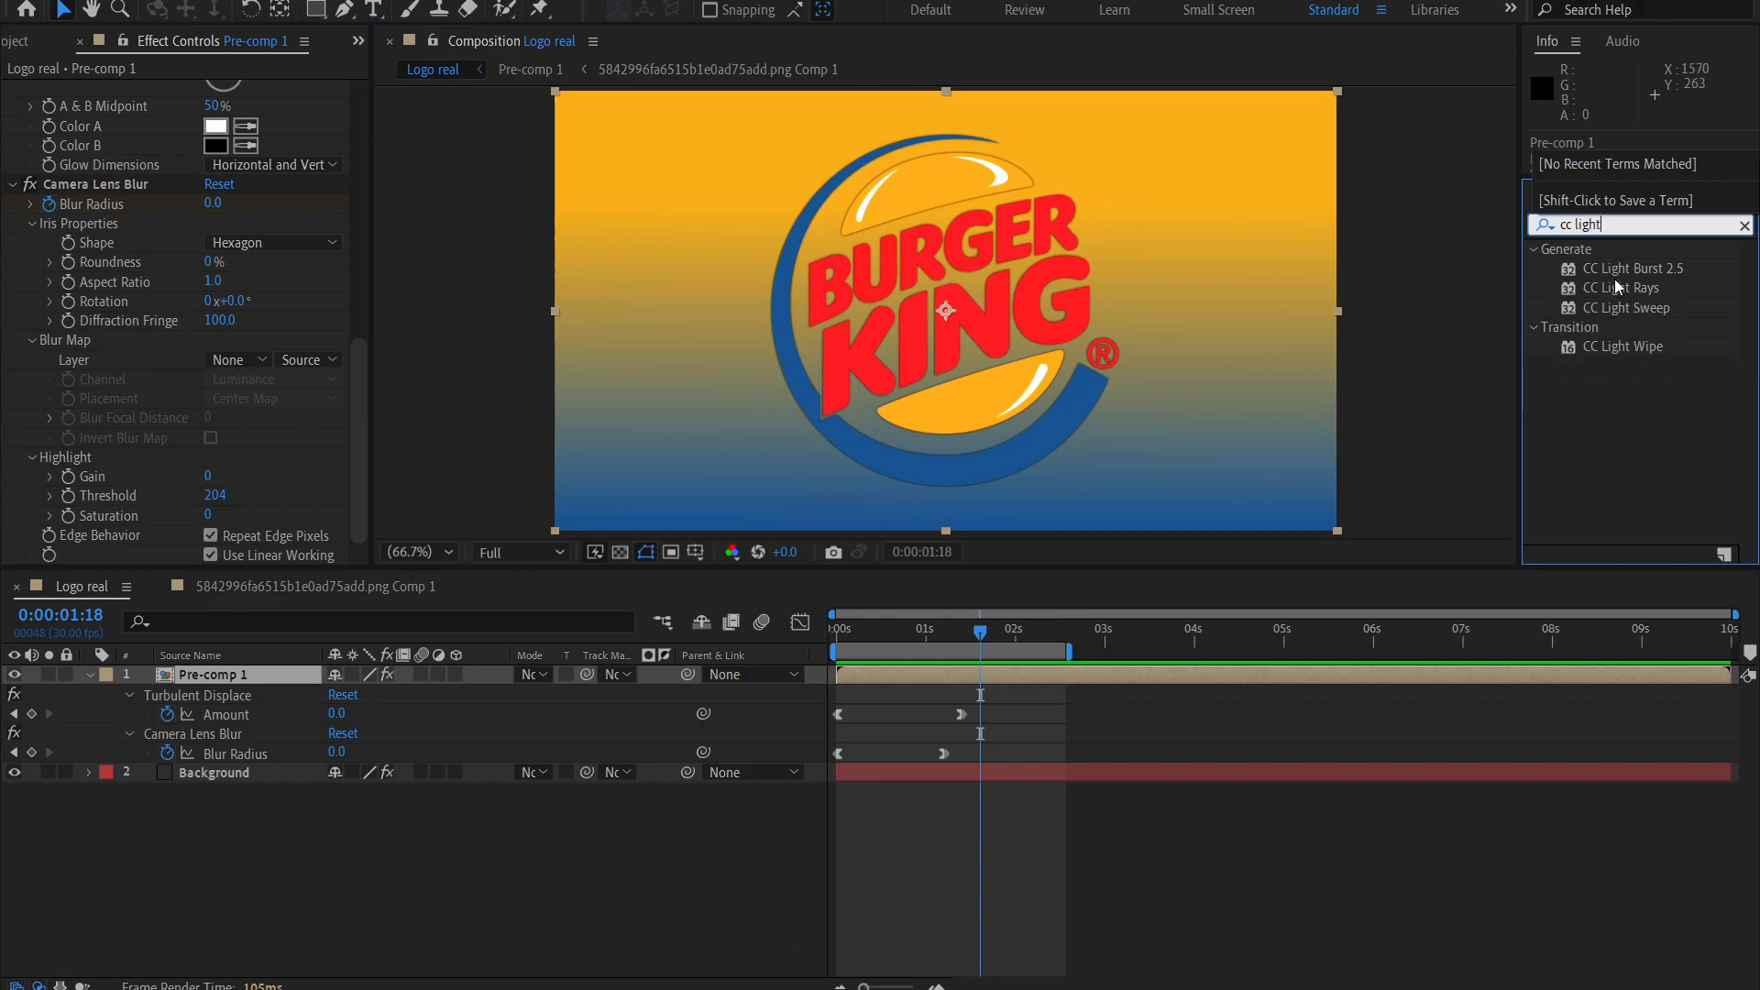
{"action": "double_click", "coordinate": [1628, 306]}
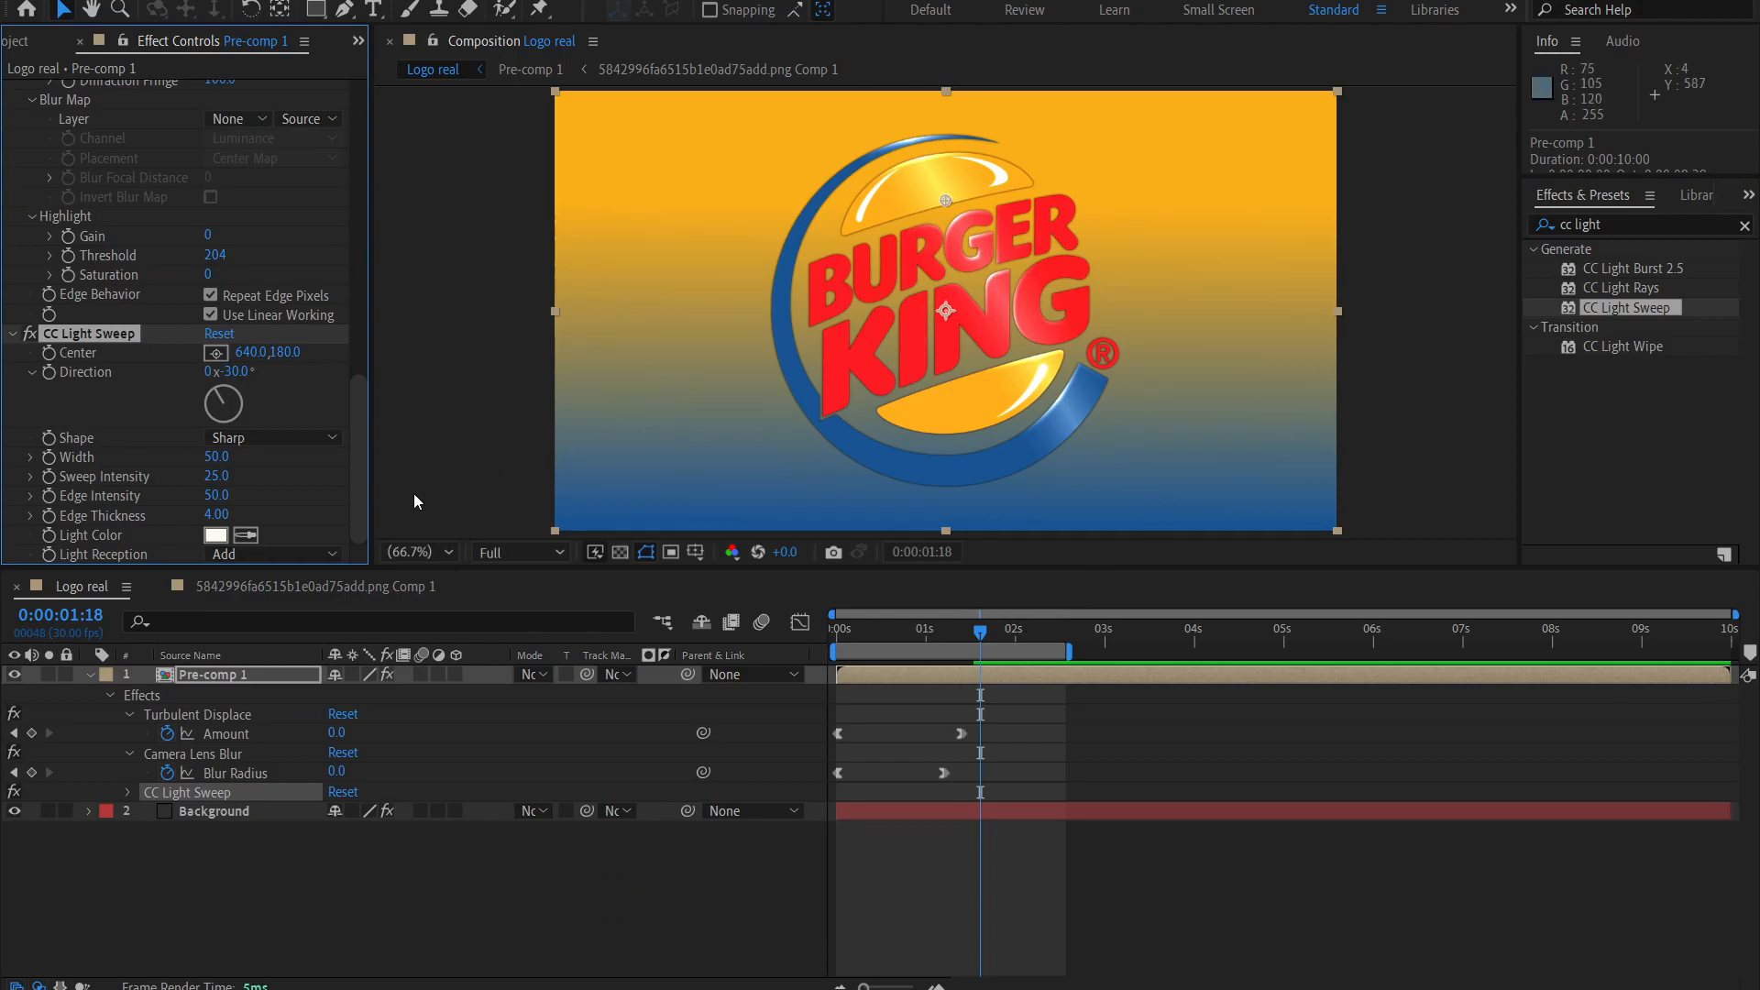
Try the CC Light Sweep's Center at 748, 274.5 over the logo.
{"action": "left_click", "coordinate": [959, 632]}
{"action": "mouse_move", "coordinate": [933, 640]}
{"action": "left_mouse_down"}
{"action": "mouse_move", "coordinate": [883, 645]}
{"action": "mouse_move", "coordinate": [922, 641]}
{"action": "left_mouse_up"}
{"action": "left_click_drag", "start_coordinate": [945, 200], "coordinate": [1011, 258]}
{"action": "left_click", "coordinate": [912, 647]}
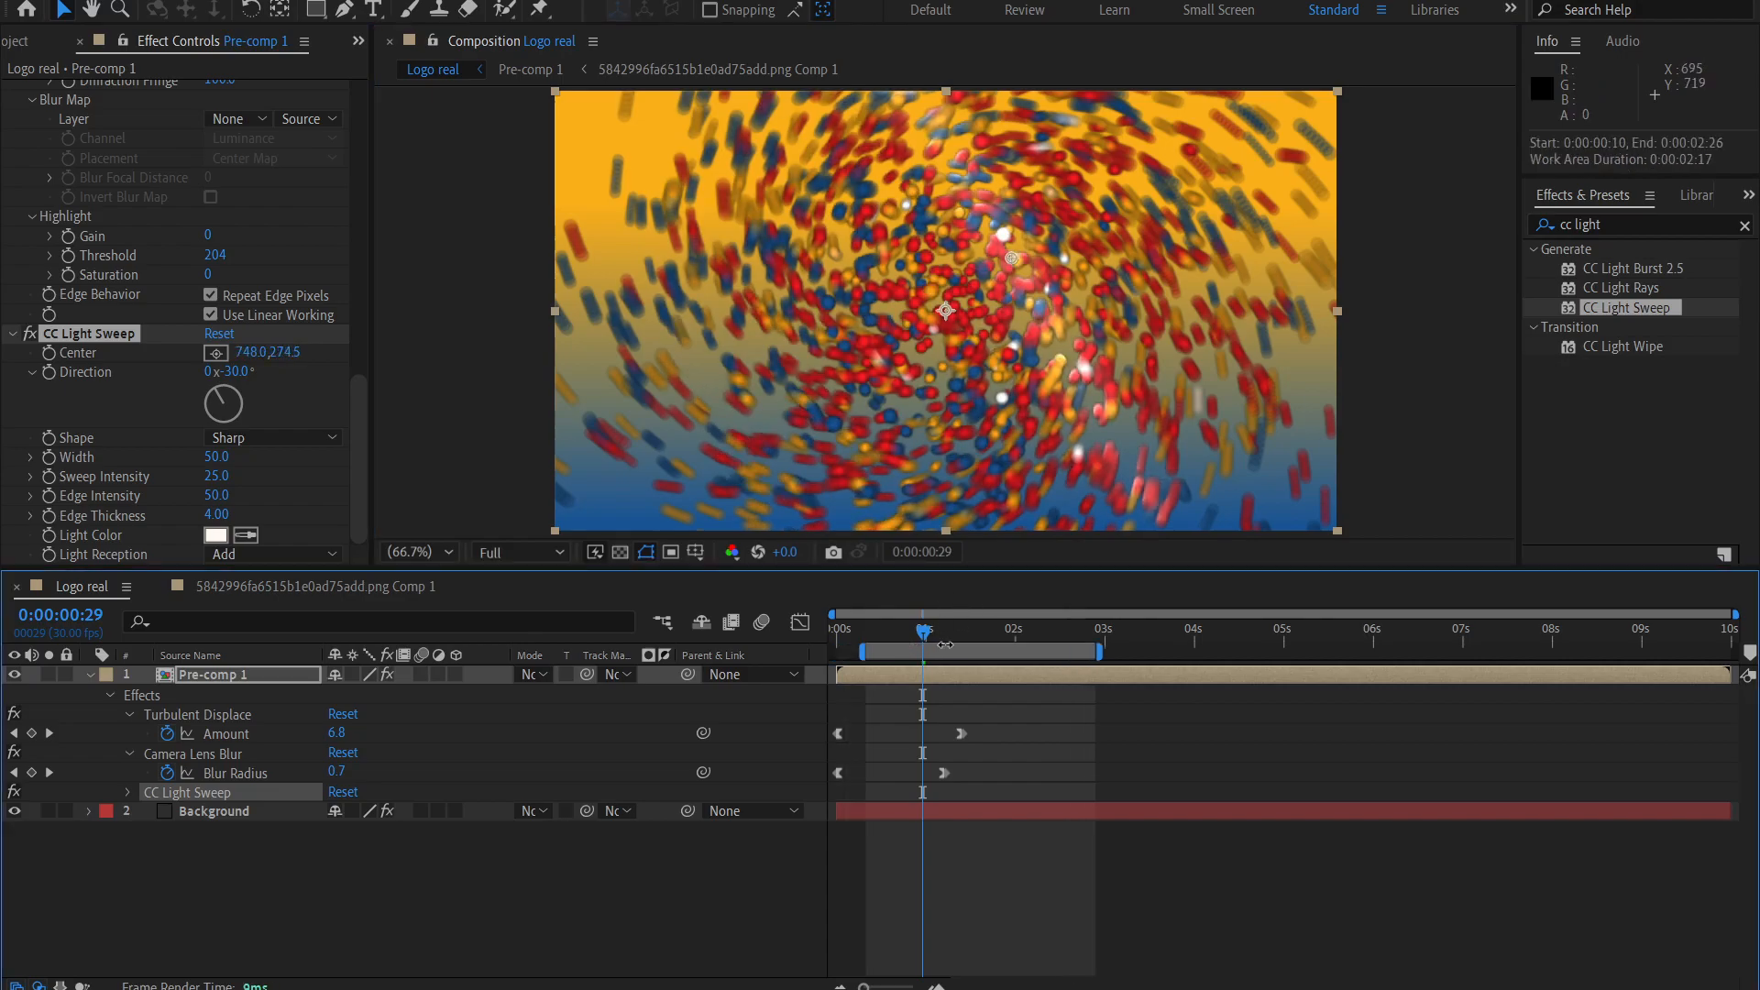
Keyframe the CC Light Sweep's Center at -200, 505.5 at 0:00:01:16 and at 1424.5, 39 at 0:00:02:03.
{"action": "left_click_drag", "start_coordinate": [926, 641], "coordinate": [1076, 651]}
{"action": "left_click", "coordinate": [352, 392]}
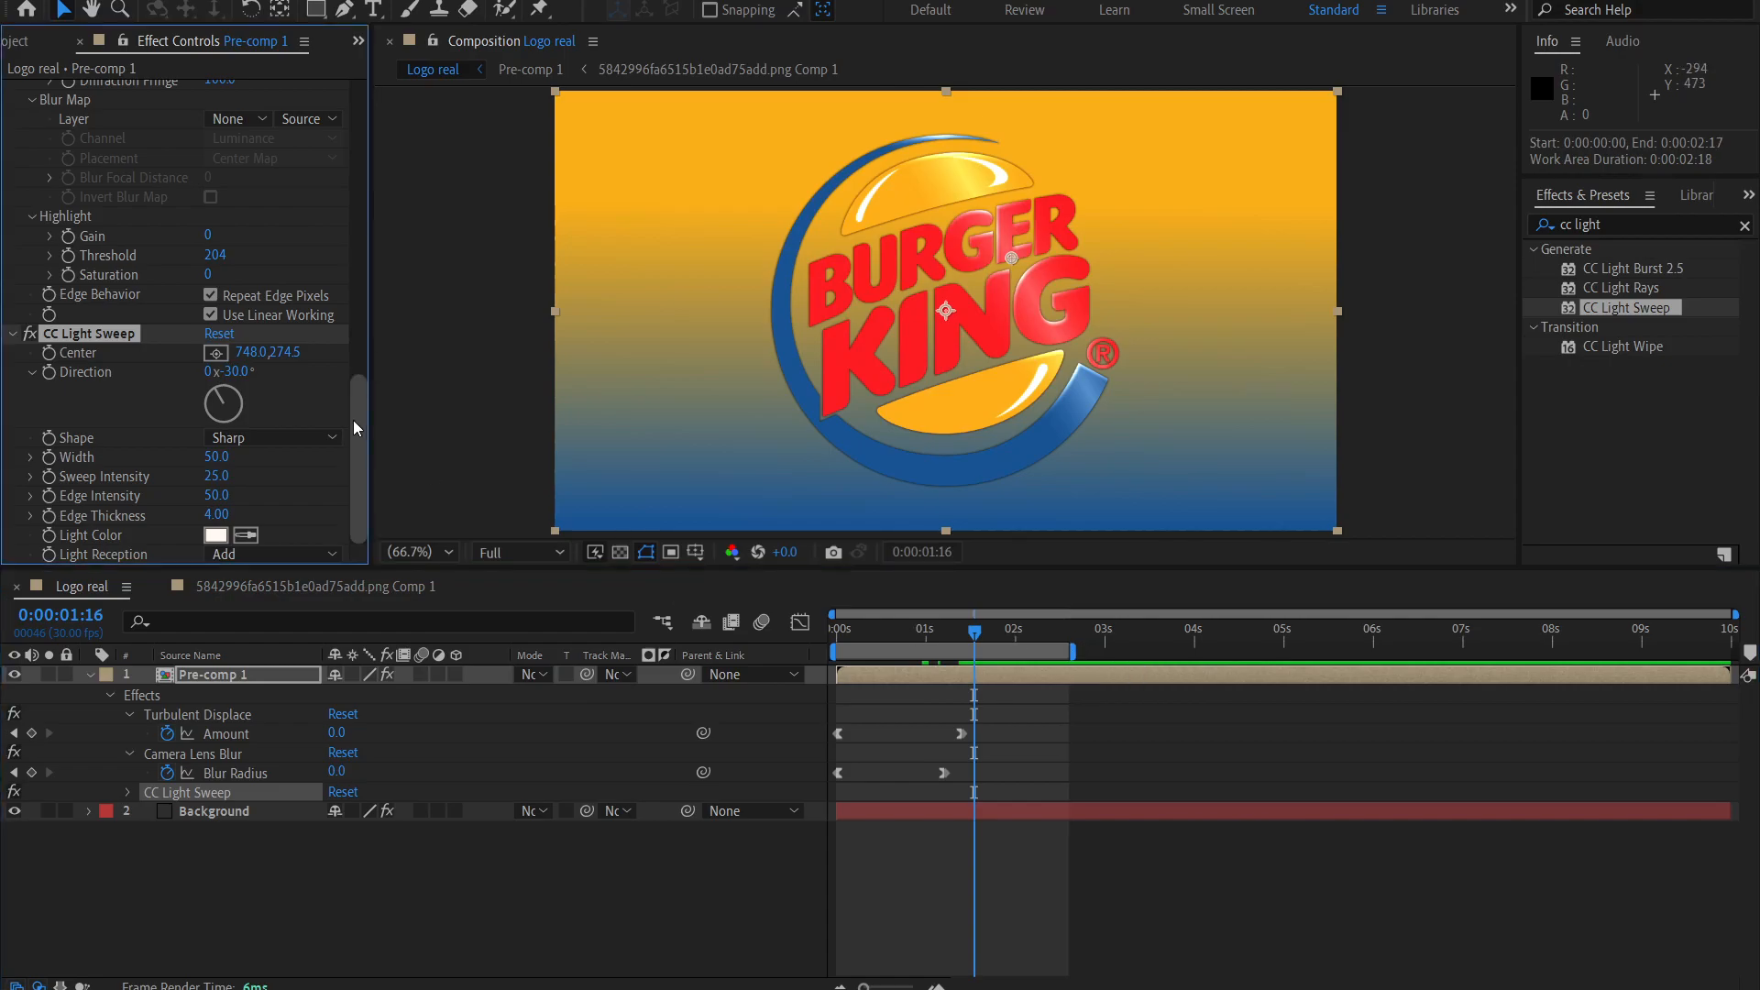
{"action": "left_click_drag", "start_coordinate": [1010, 261], "coordinate": [505, 351]}
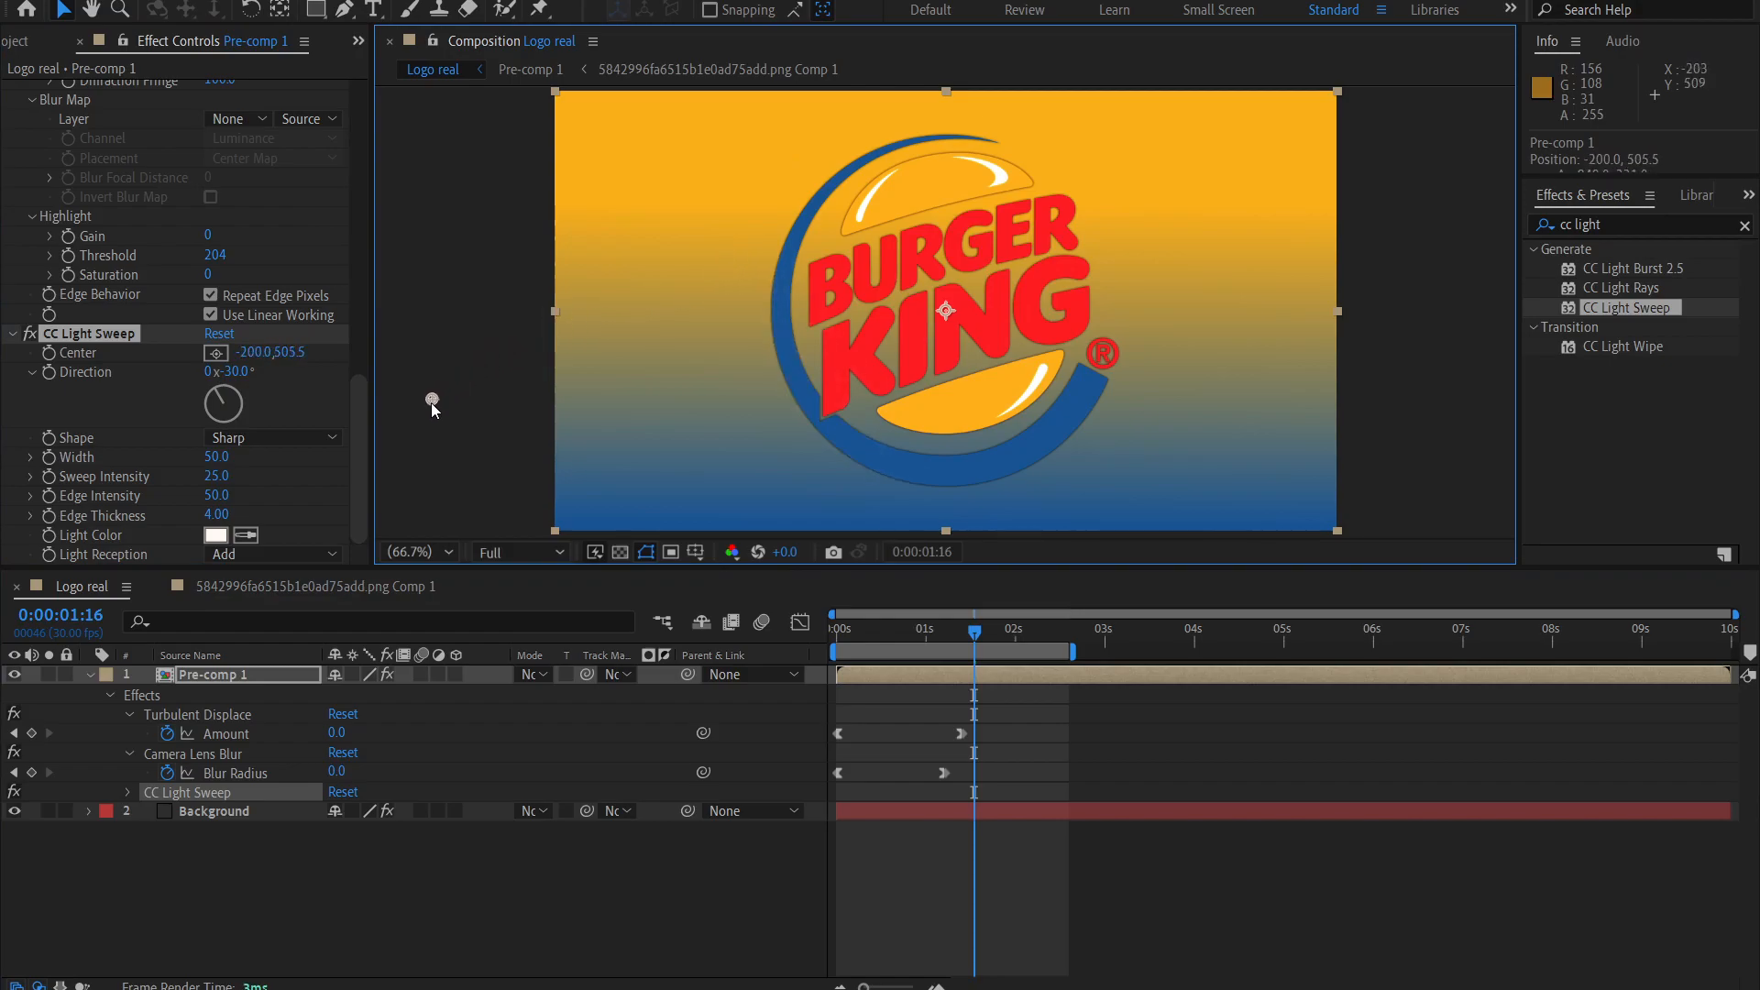
{"action": "left_click", "coordinate": [61, 356]}
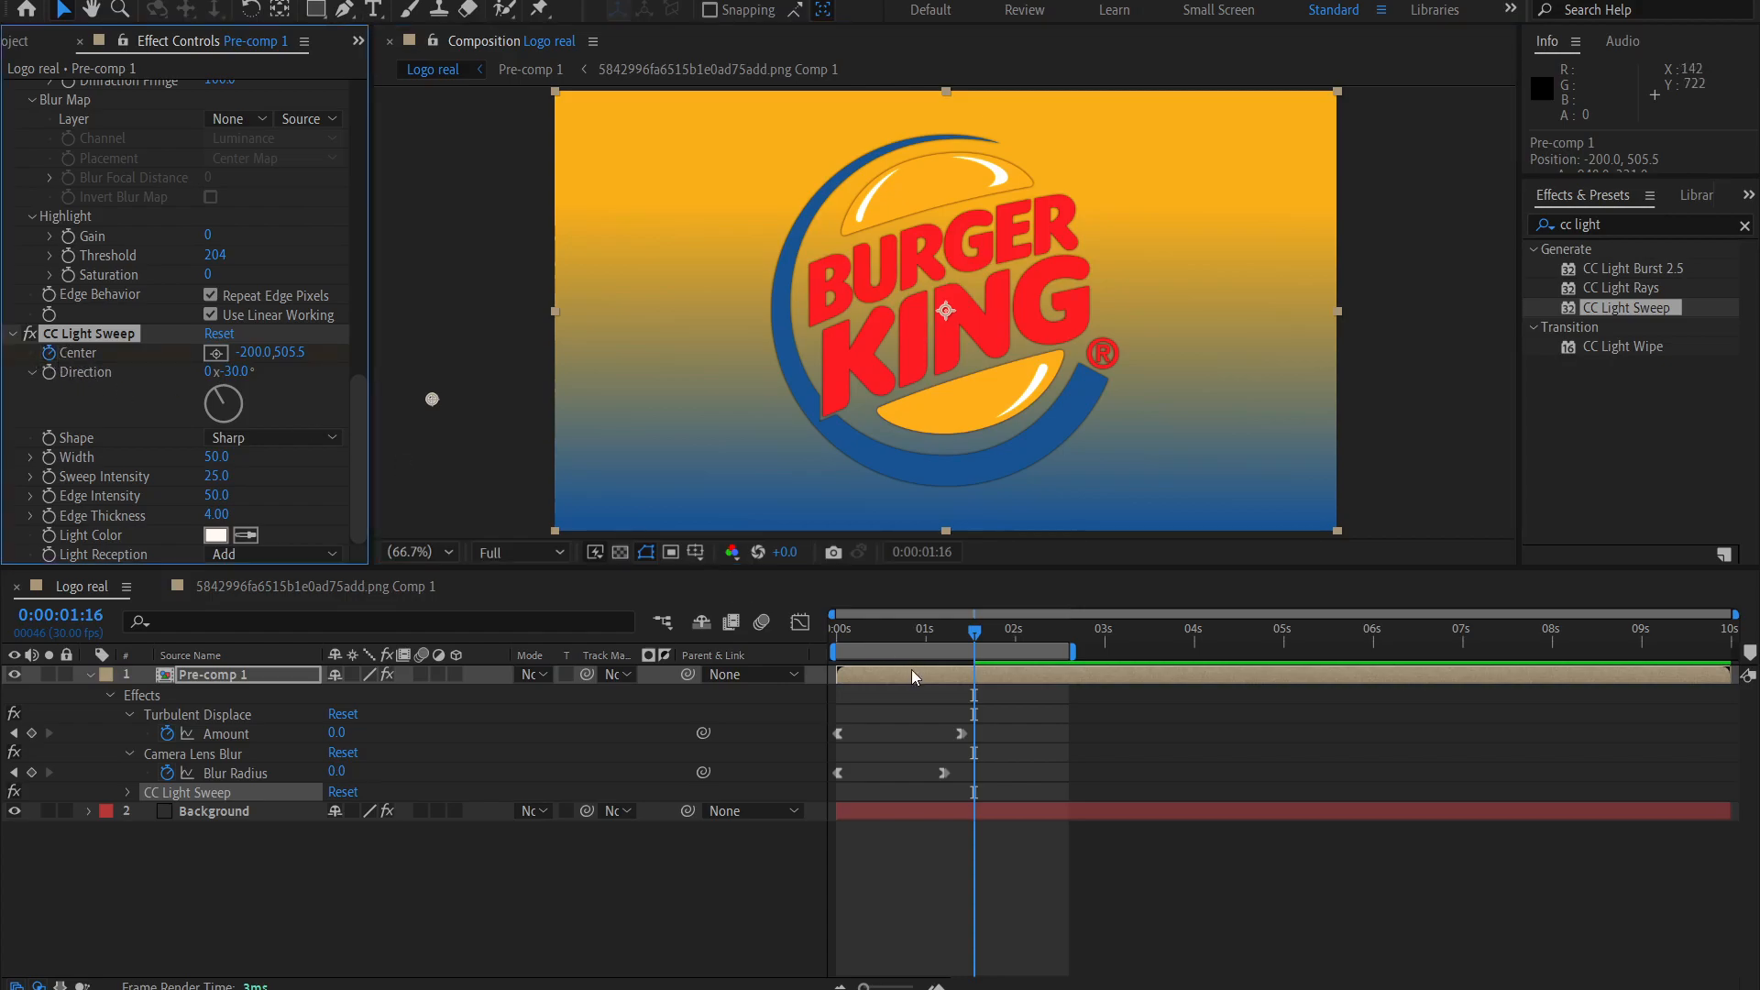
{"action": "left_click_drag", "start_coordinate": [979, 636], "coordinate": [1028, 636]}
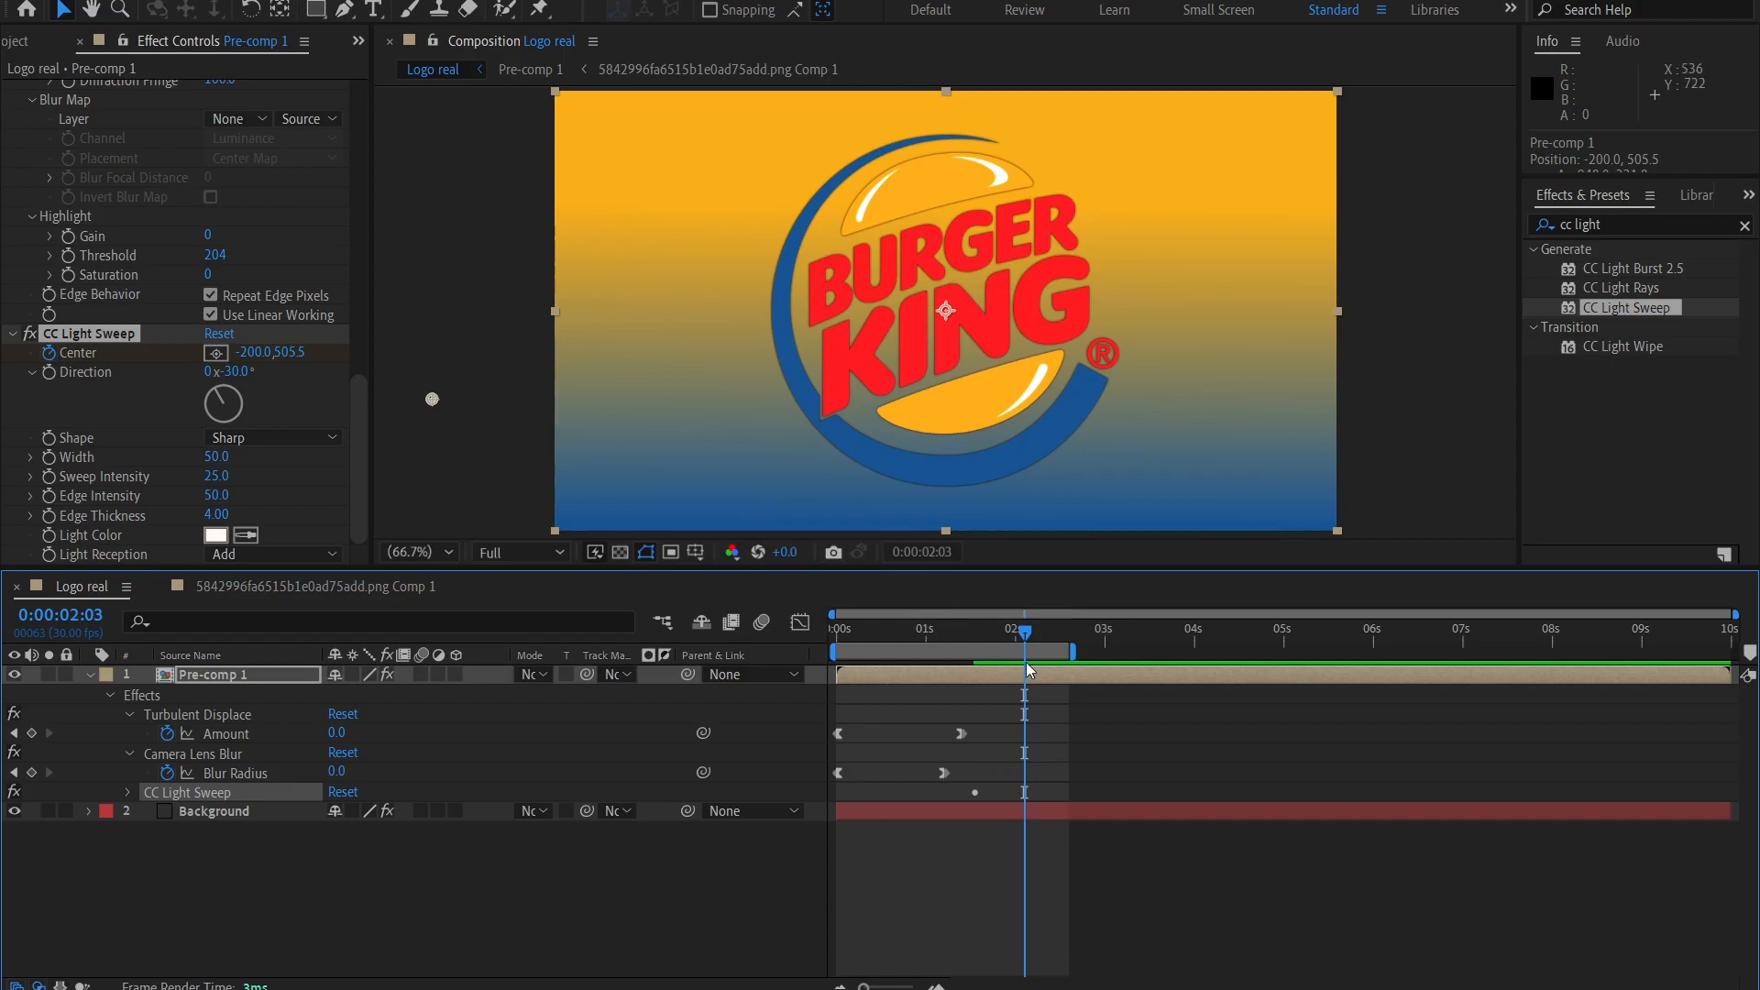
{"action": "left_click_drag", "start_coordinate": [426, 398], "coordinate": [1305, 179]}
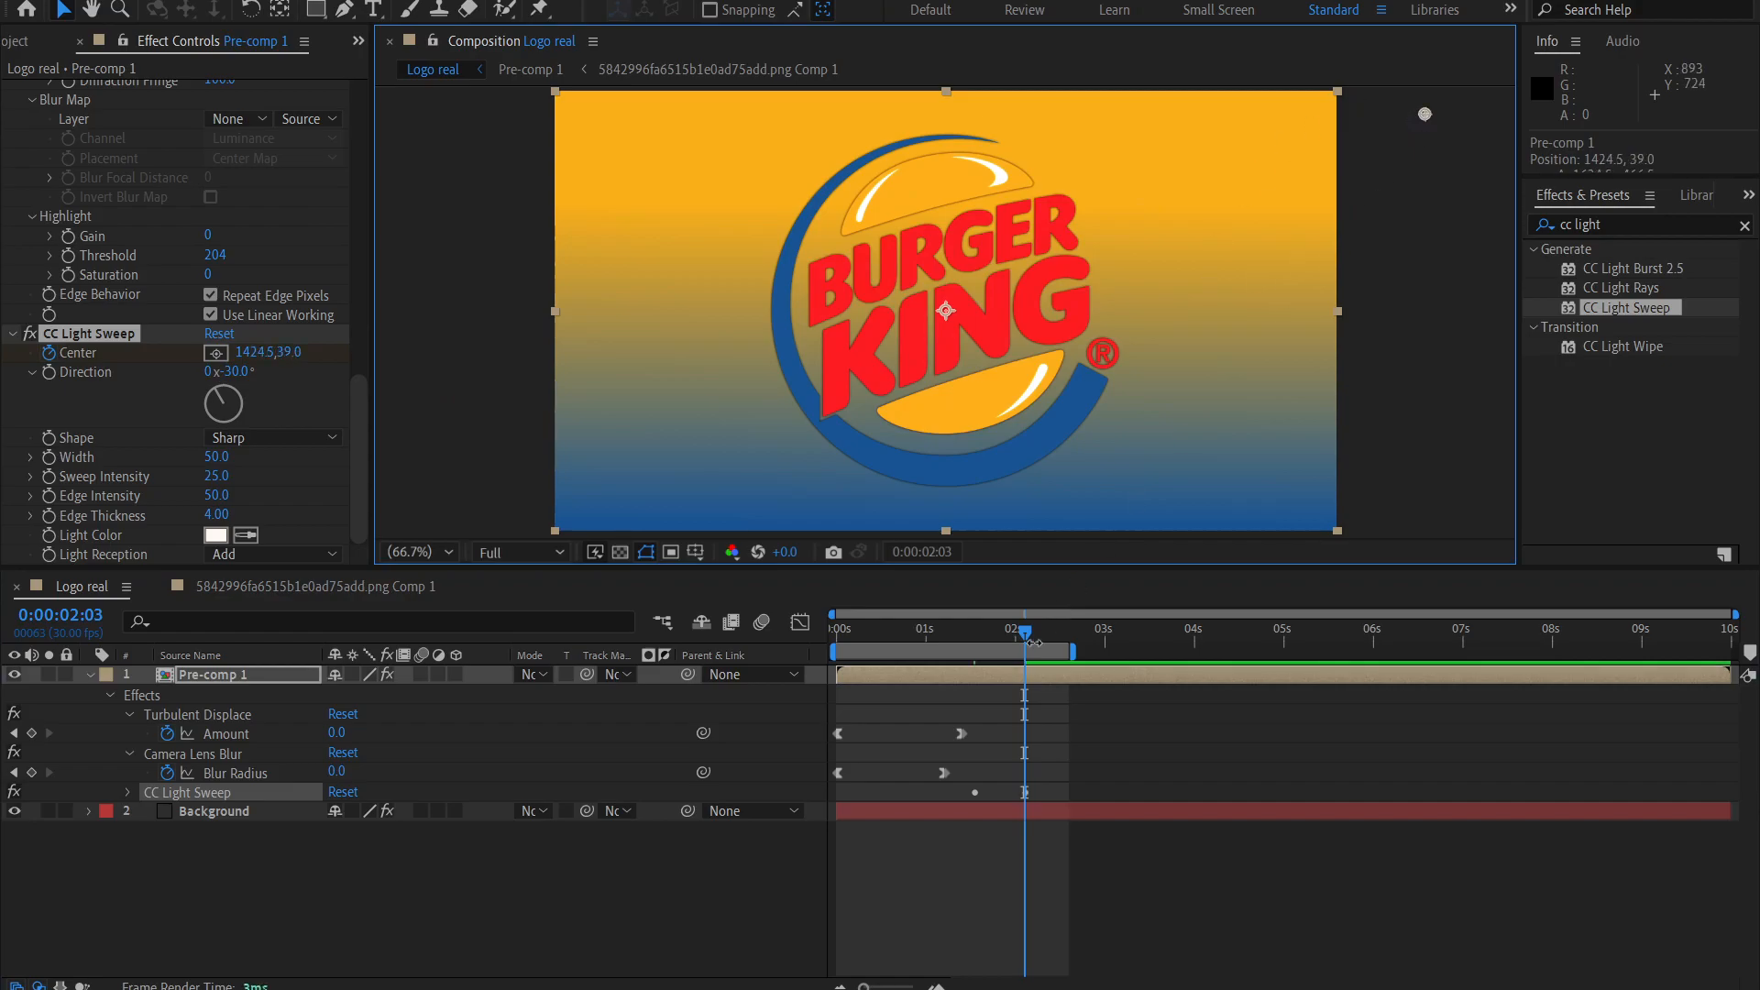
Reveal Pre-comp 1's modified properties and apply Easy Ease Out to the first CC Light Sweep Center keyframe.
{"action": "left_click", "coordinate": [988, 679]}
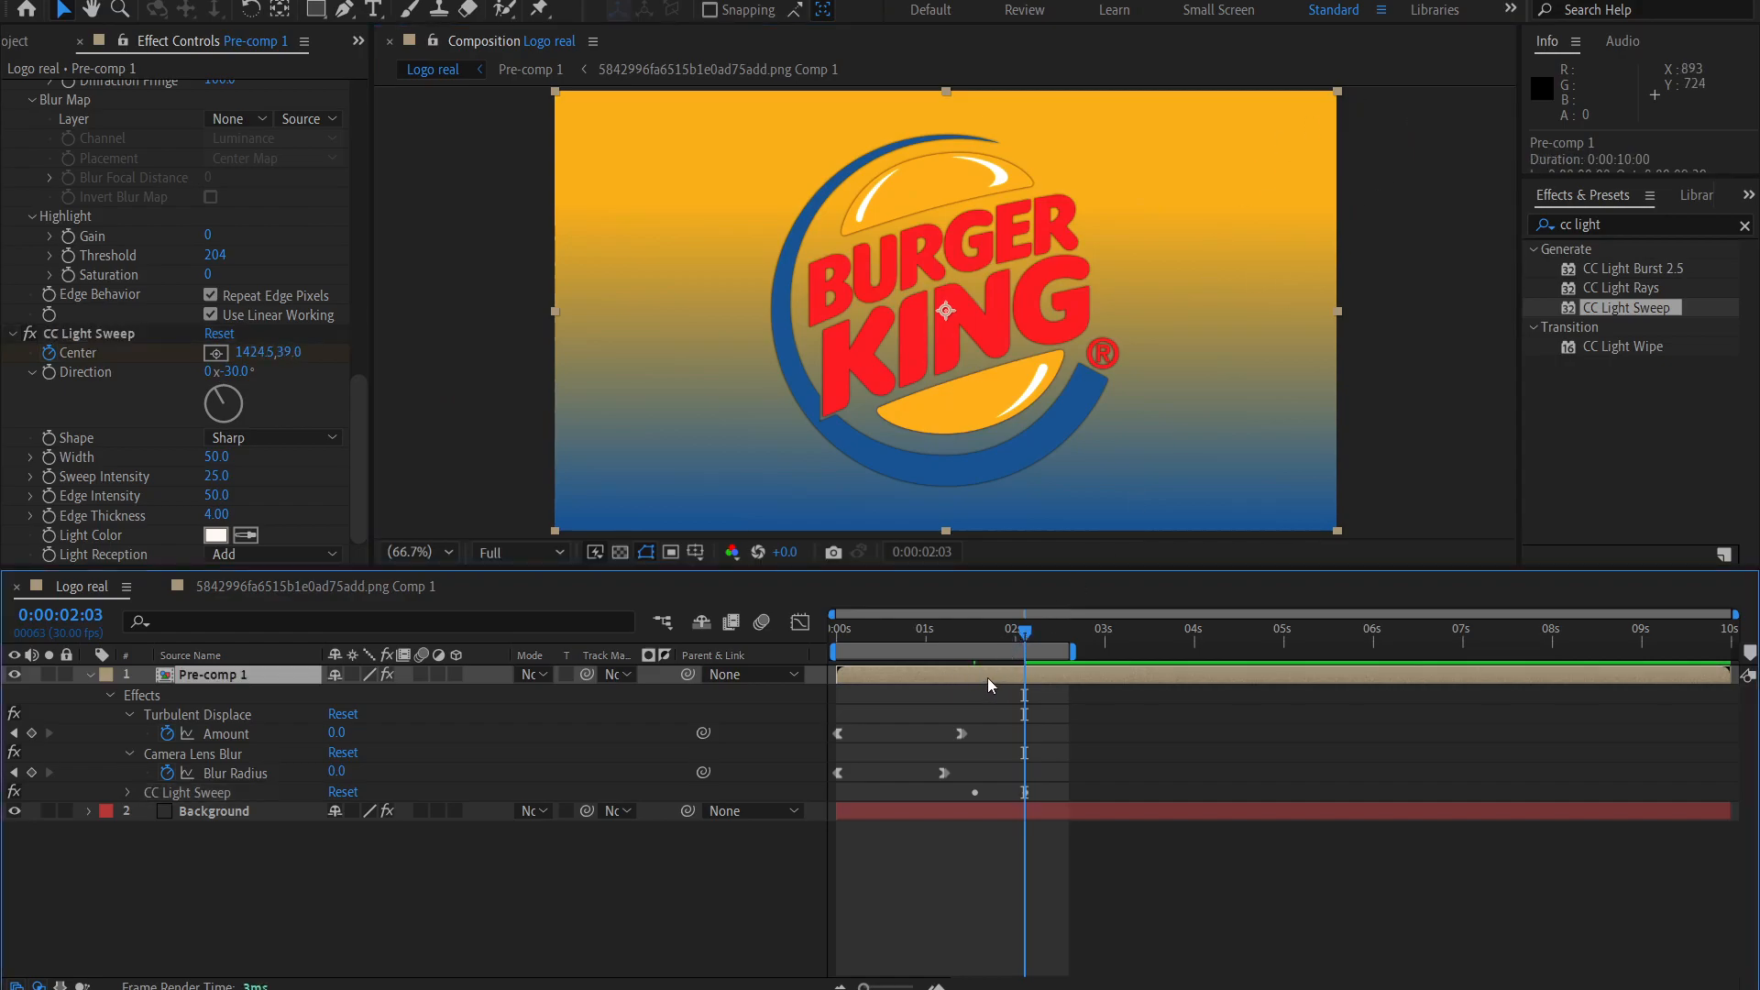
{"action": "key", "text": "u"}
{"action": "key", "text": "u"}
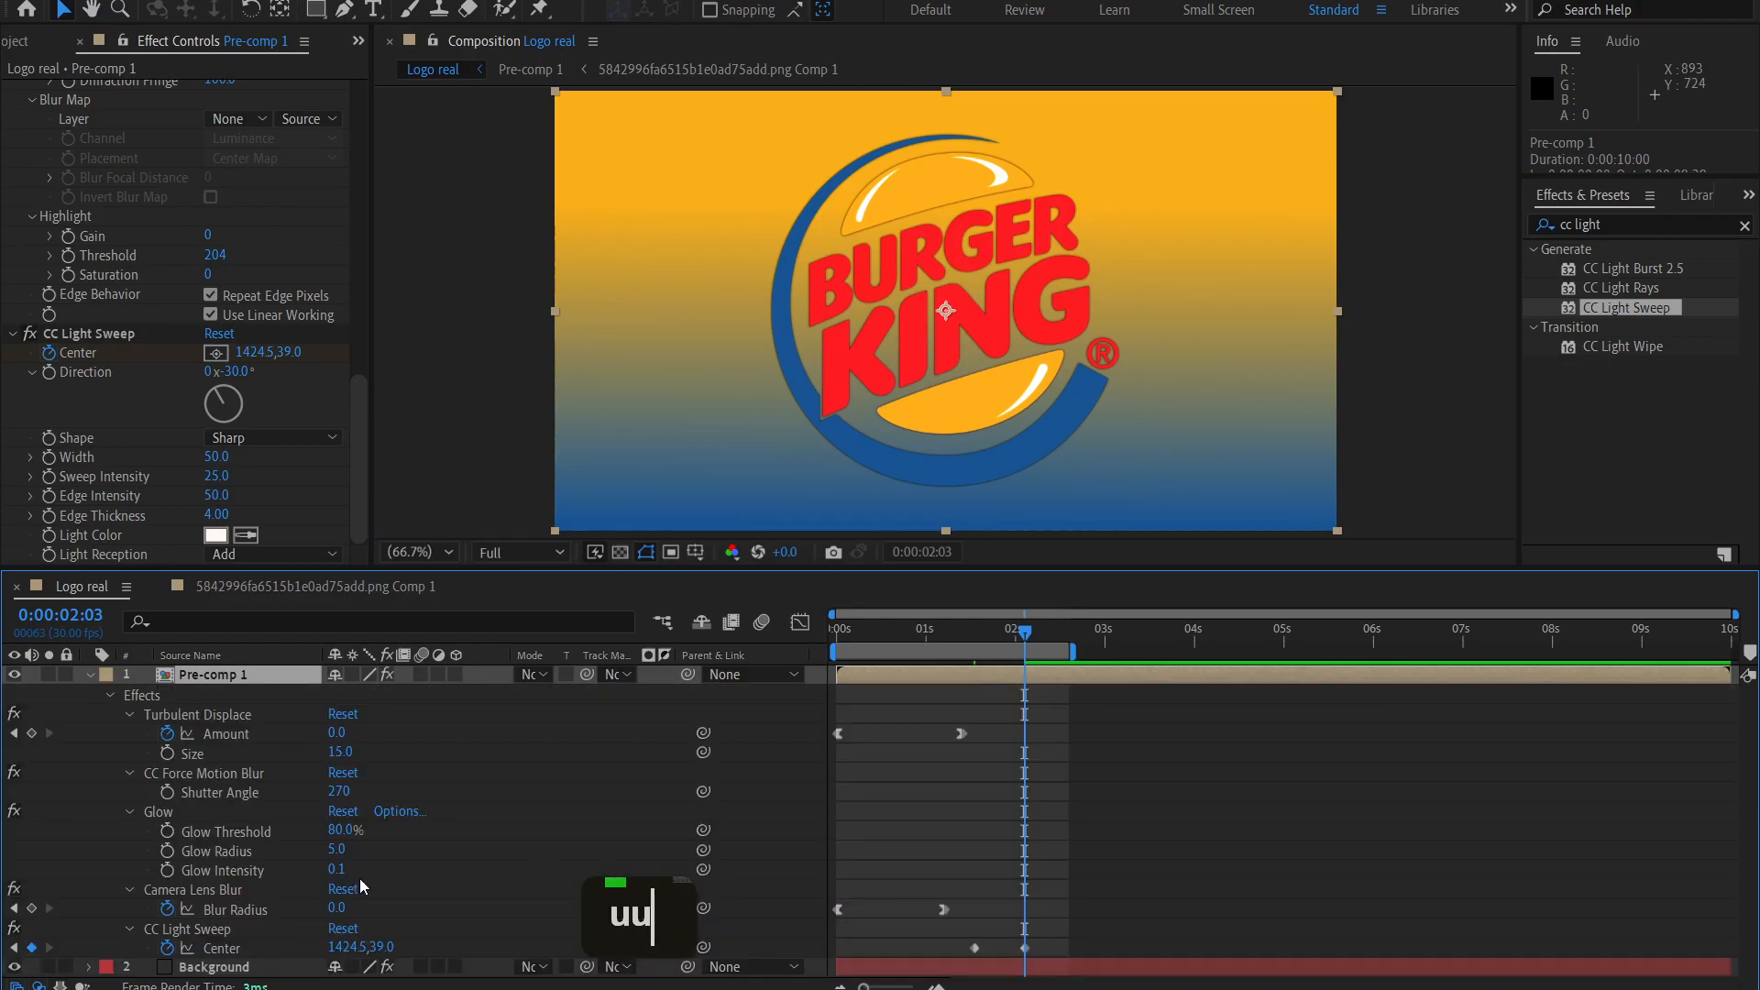
{"action": "left_click", "coordinate": [221, 947]}
{"action": "scroll", "coordinate": [993, 917], "scroll_direction": "down", "scroll_amount": 1}
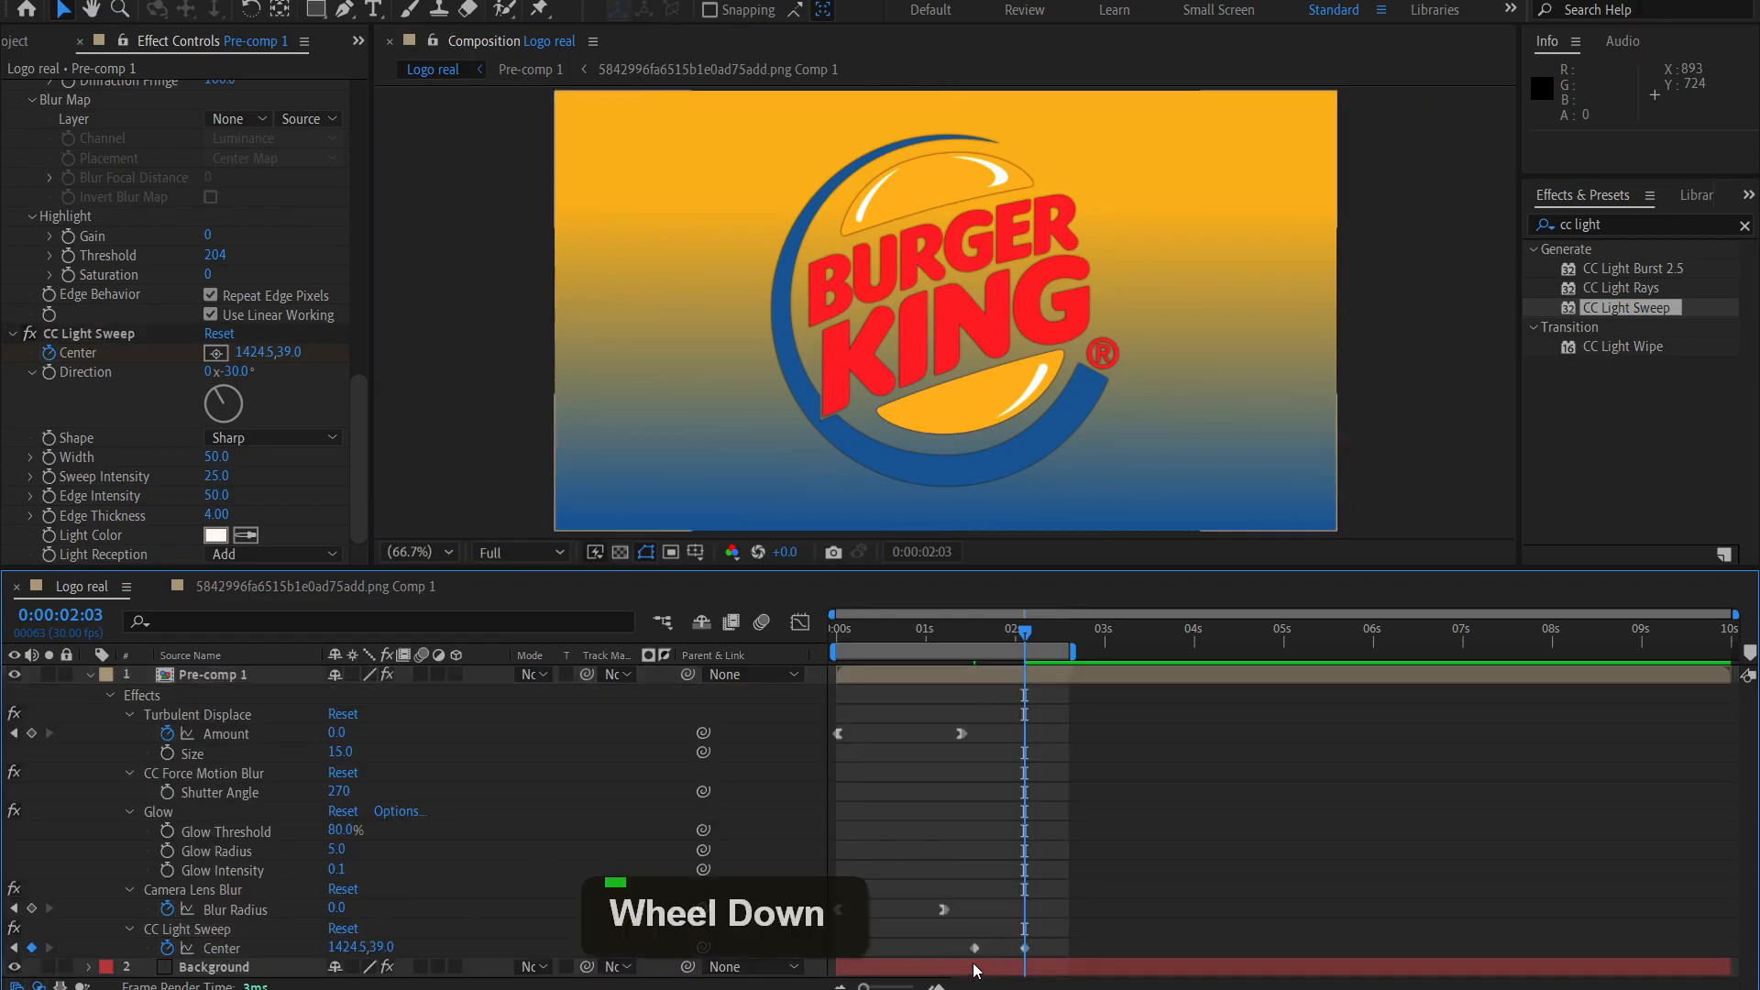
{"action": "right_click", "coordinate": [976, 949]}
{"action": "mouse_move", "coordinate": [1204, 939]}
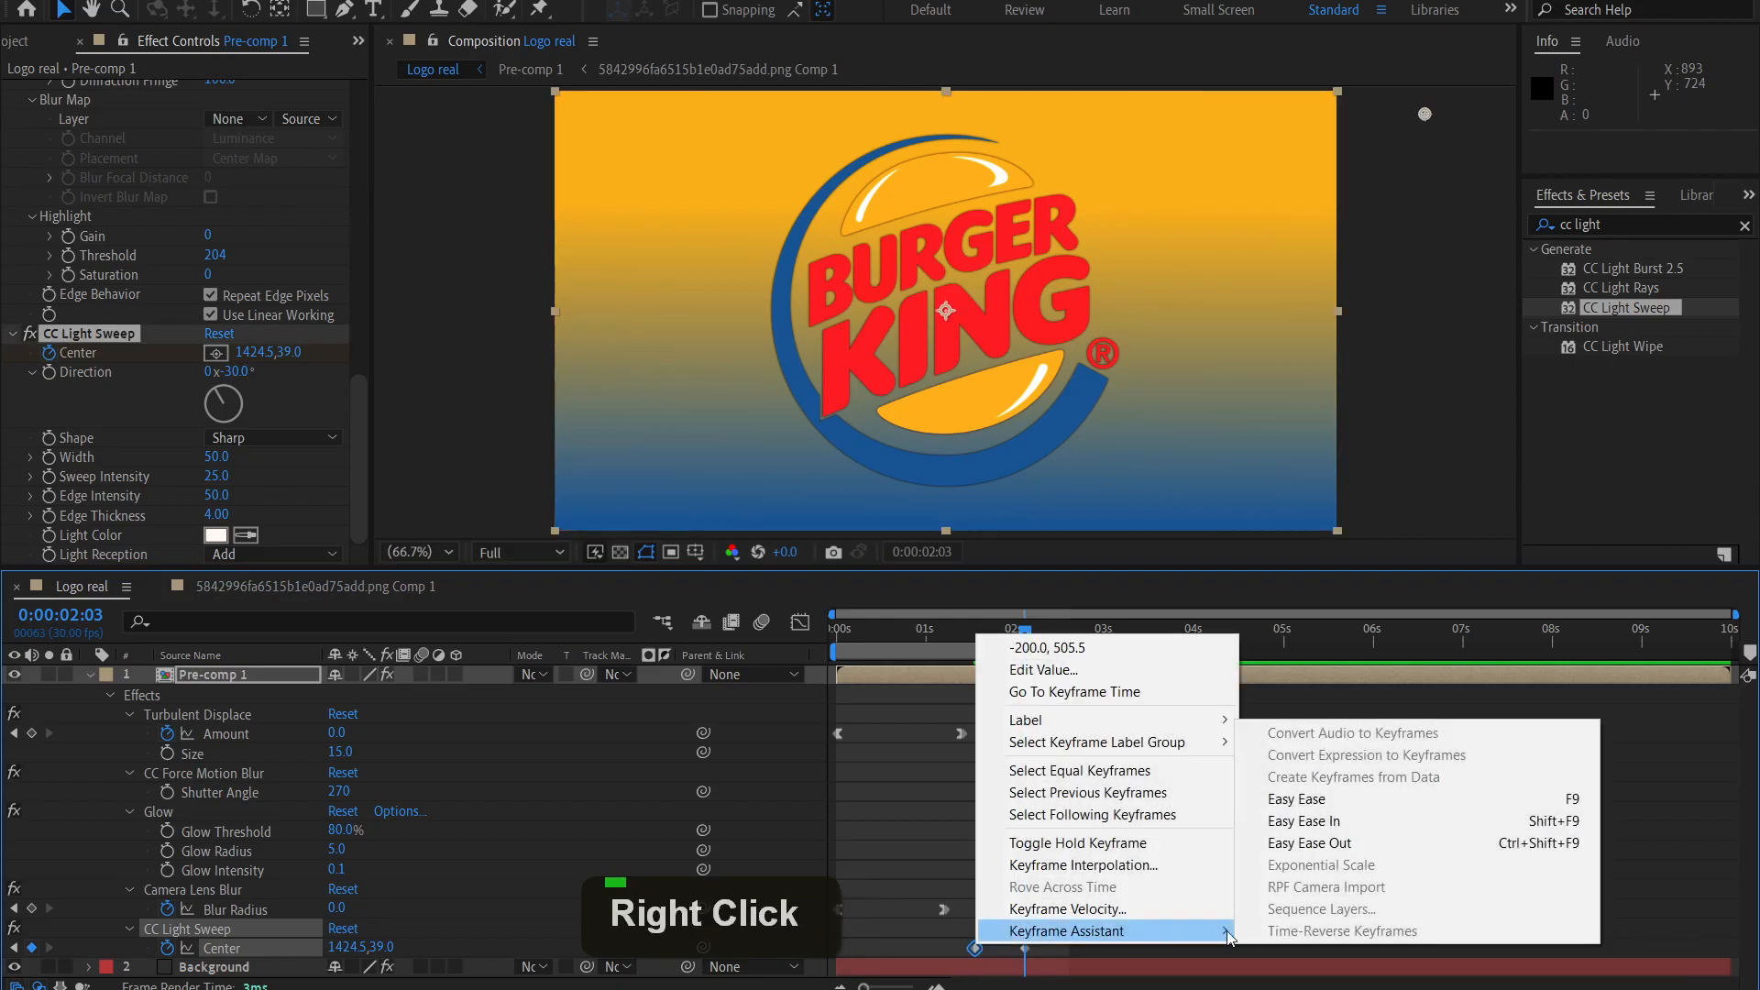
{"action": "left_click", "coordinate": [1309, 842]}
Apply Easy Ease In to the CC Light Sweep Center keyframe at 0:00:02:03.
{"action": "right_click", "coordinate": [1025, 949]}
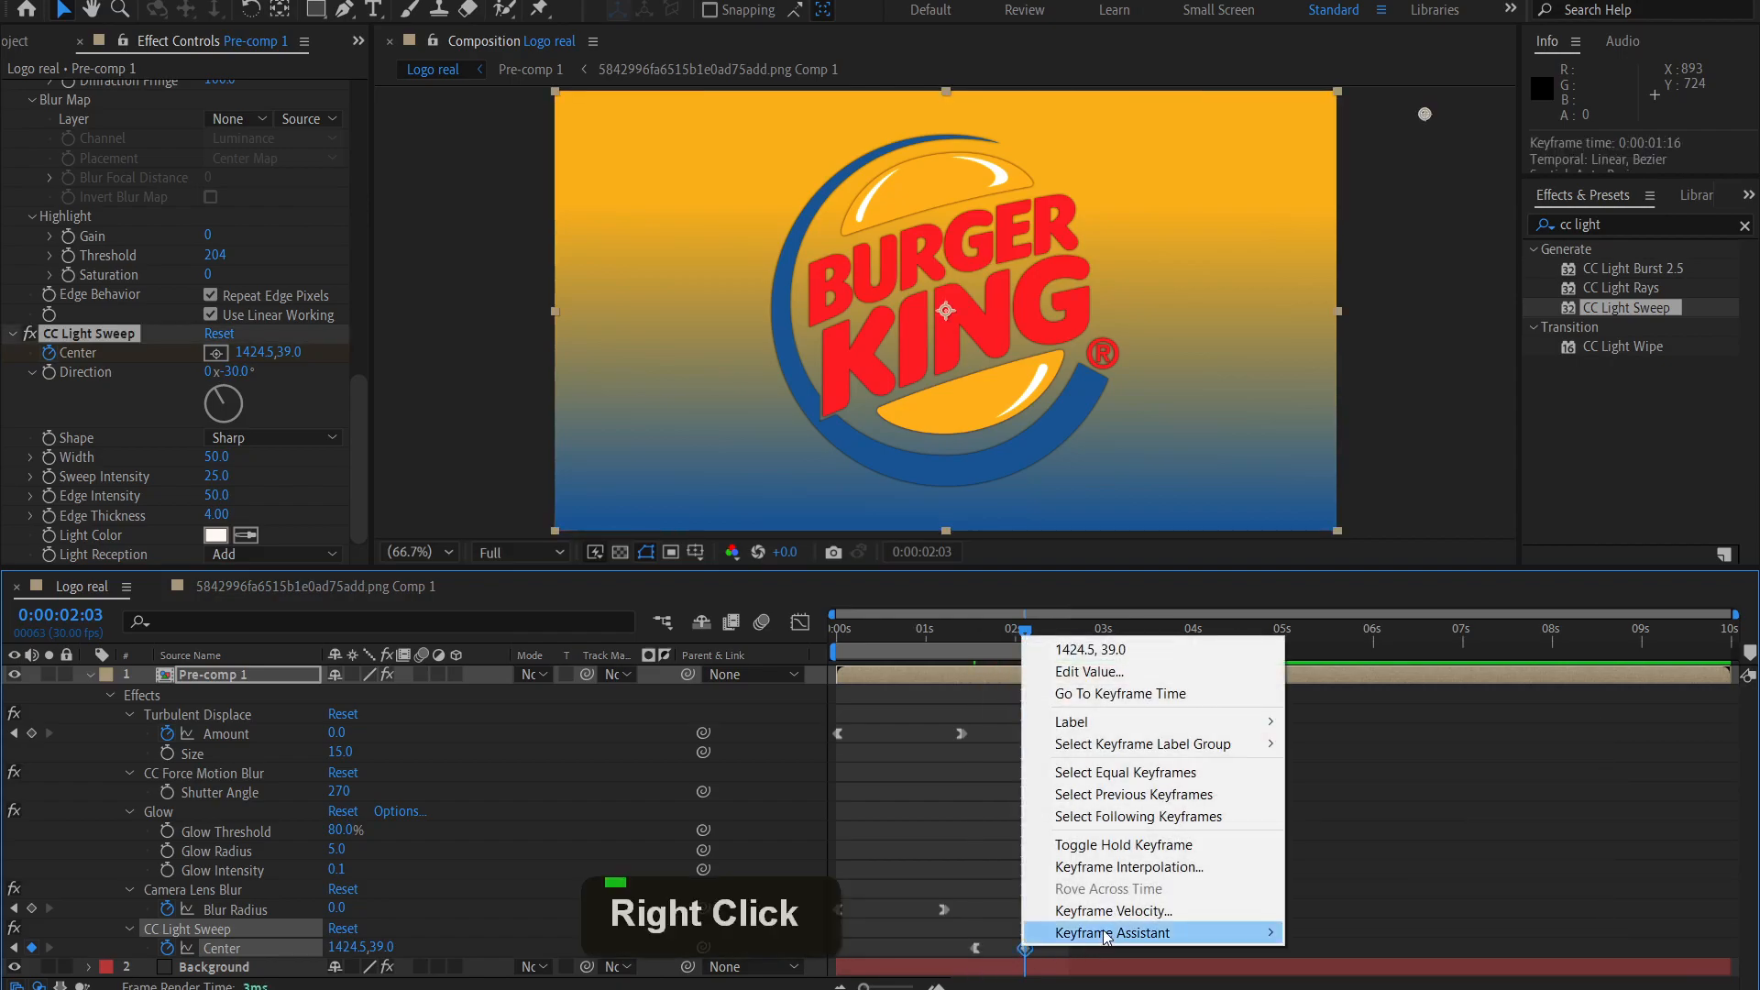
{"action": "mouse_move", "coordinate": [1105, 933]}
{"action": "left_click", "coordinate": [1364, 822]}
{"action": "left_click", "coordinate": [1268, 838]}
{"action": "left_click", "coordinate": [964, 637]}
{"action": "left_click_drag", "start_coordinate": [959, 637], "coordinate": [836, 633]}
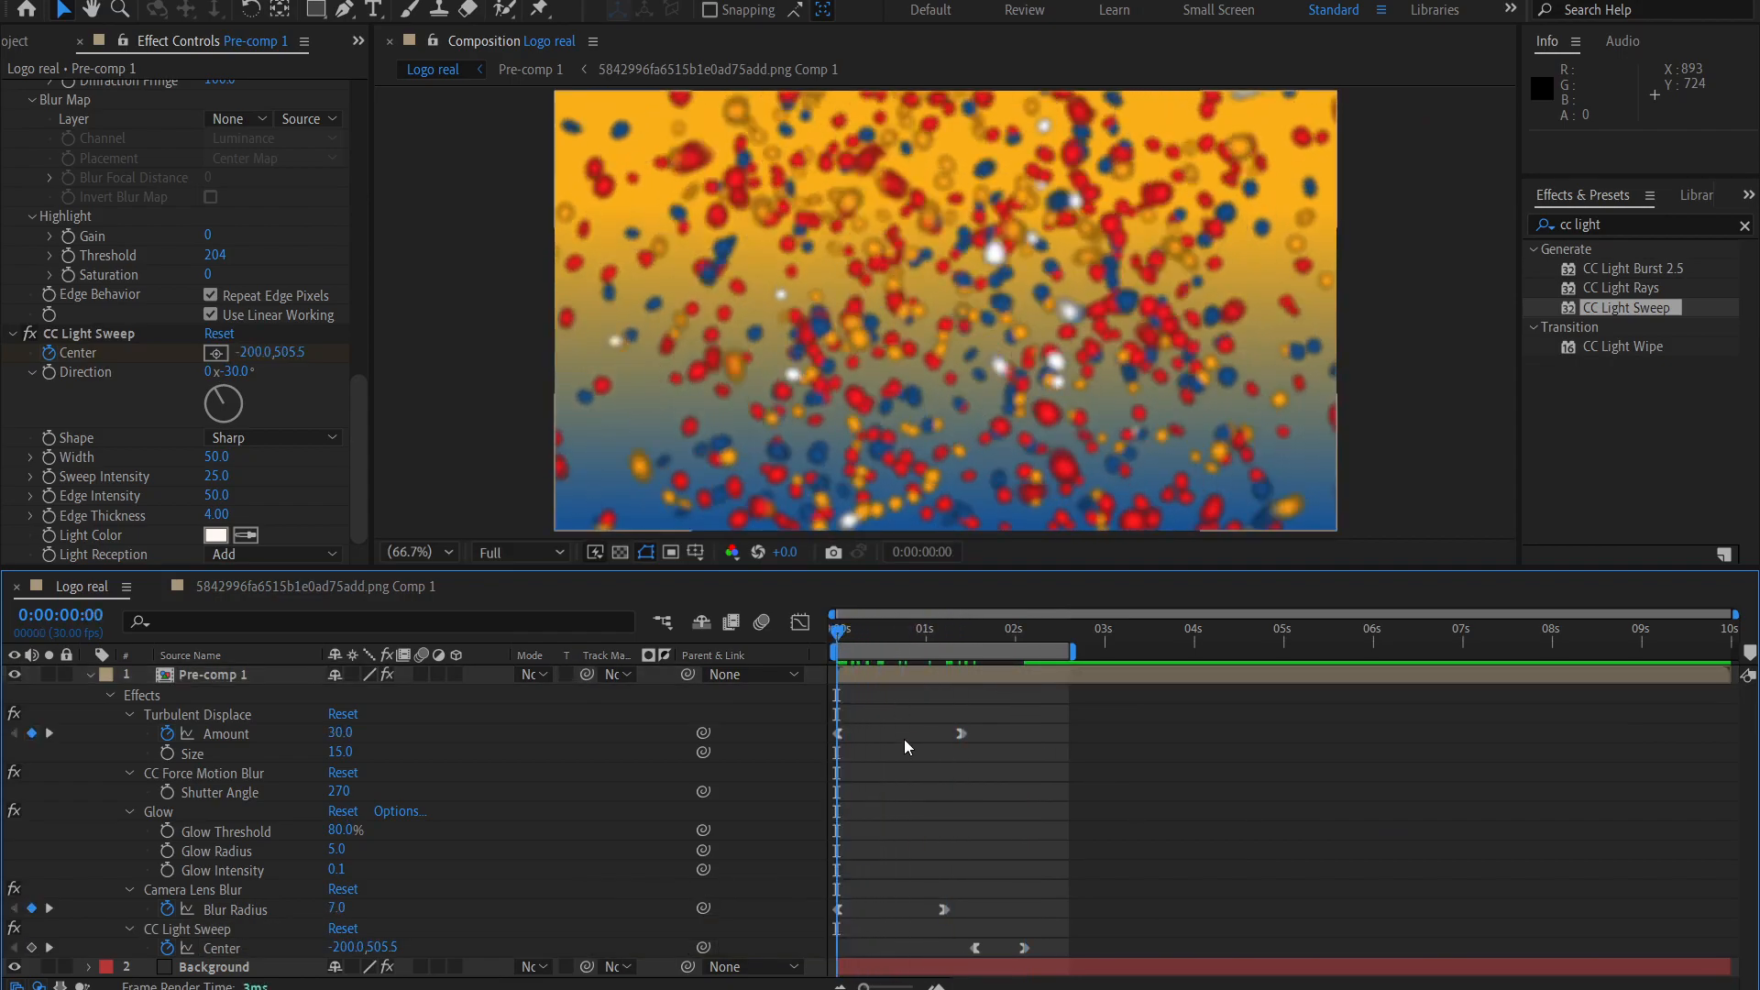
{"action": "left_click", "coordinate": [904, 676]}
{"action": "left_click", "coordinate": [101, 334]}
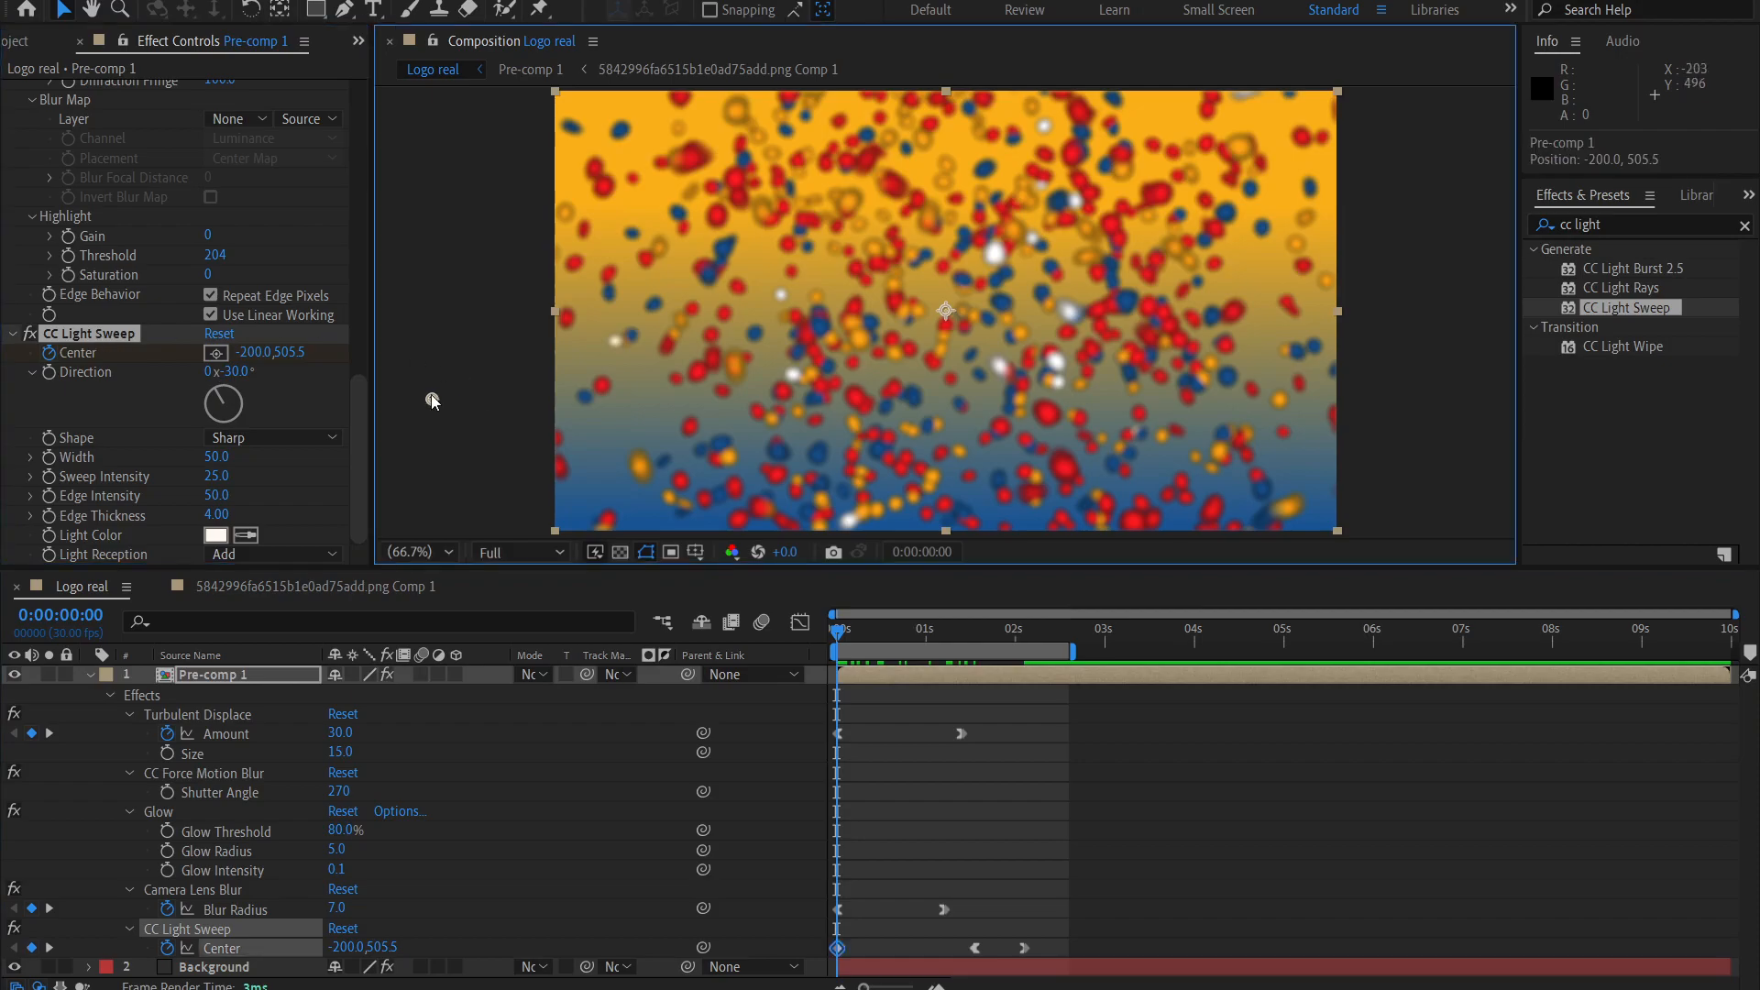
{"action": "key", "text": "ctrl+z"}
Reapply Easy Ease In to the last CC Light Sweep Center keyframe and preview the animation from the first frame.
{"action": "left_click_drag", "start_coordinate": [1025, 630], "coordinate": [989, 631]}
{"action": "right_click", "coordinate": [1026, 949]}
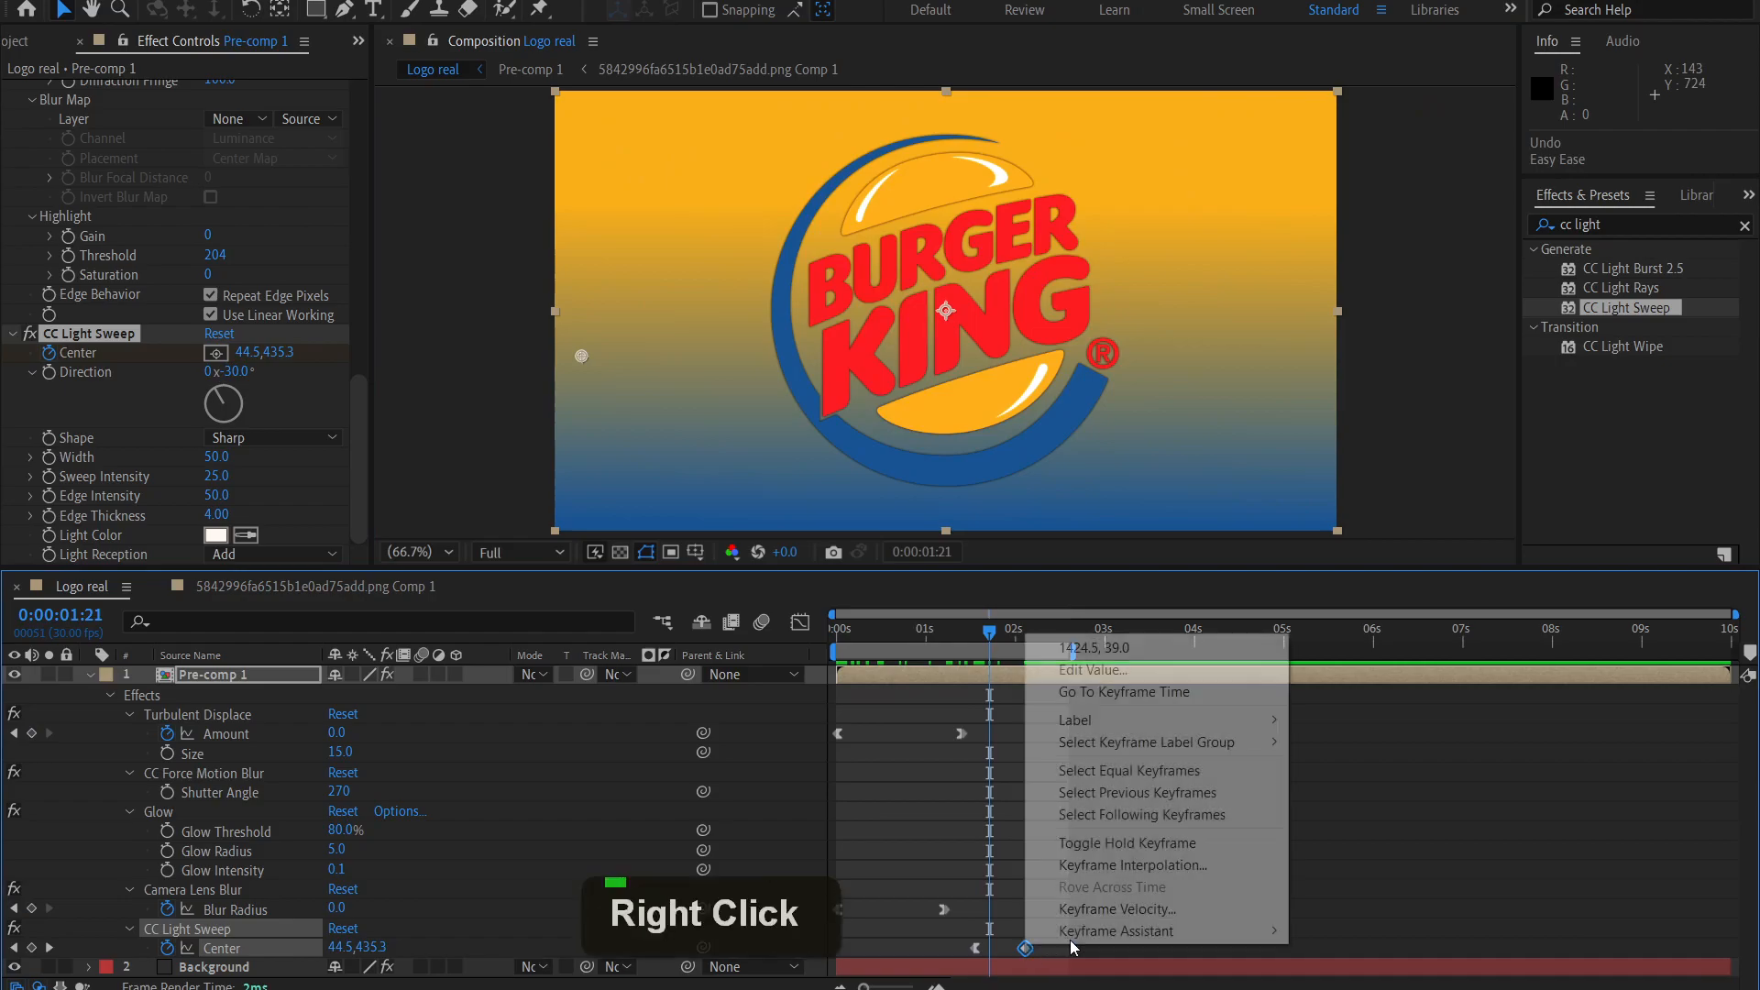
{"action": "mouse_move", "coordinate": [1123, 930]}
{"action": "left_click", "coordinate": [1340, 821]}
{"action": "left_click_drag", "start_coordinate": [989, 631], "coordinate": [831, 689]}
{"action": "key", "text": "space"}
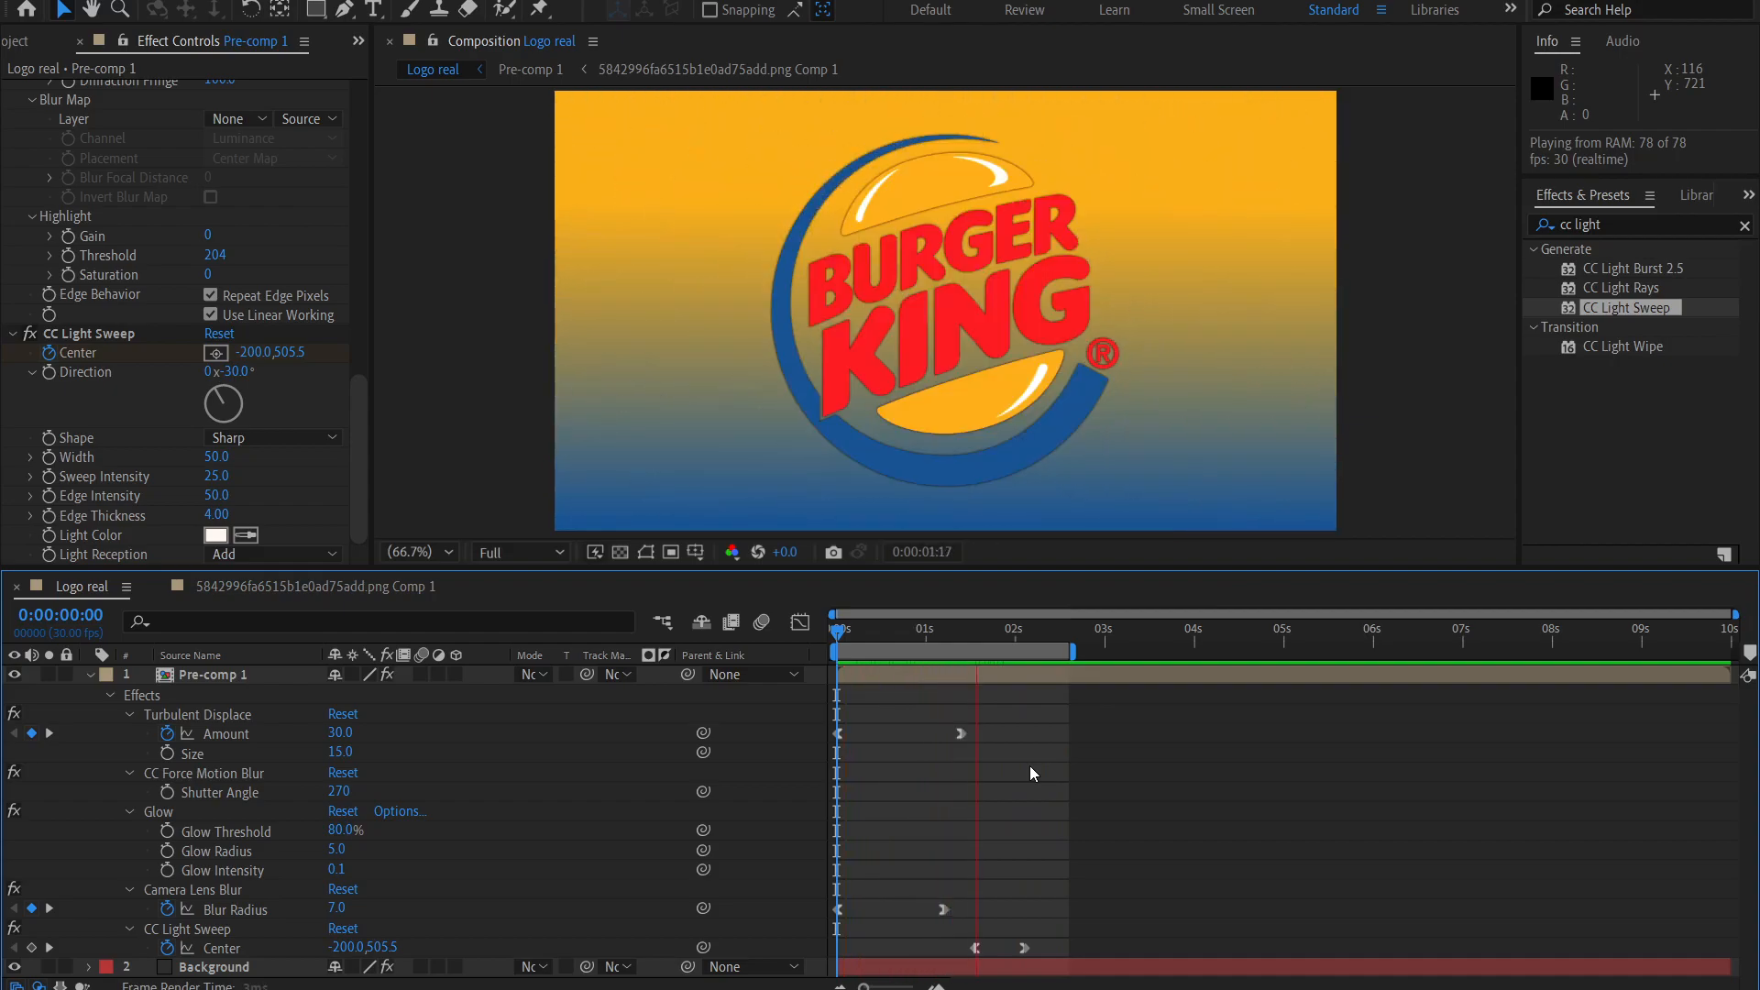
Move the last CC Light Sweep Center keyframe to 0:00:02:10 and preview the slower sweep.
{"action": "left_click_drag", "start_coordinate": [1004, 631], "coordinate": [1030, 630]}
{"action": "left_click", "coordinate": [1025, 949]}
{"action": "left_click_drag", "start_coordinate": [1030, 949], "coordinate": [1045, 949]}
{"action": "left_click", "coordinate": [935, 631]}
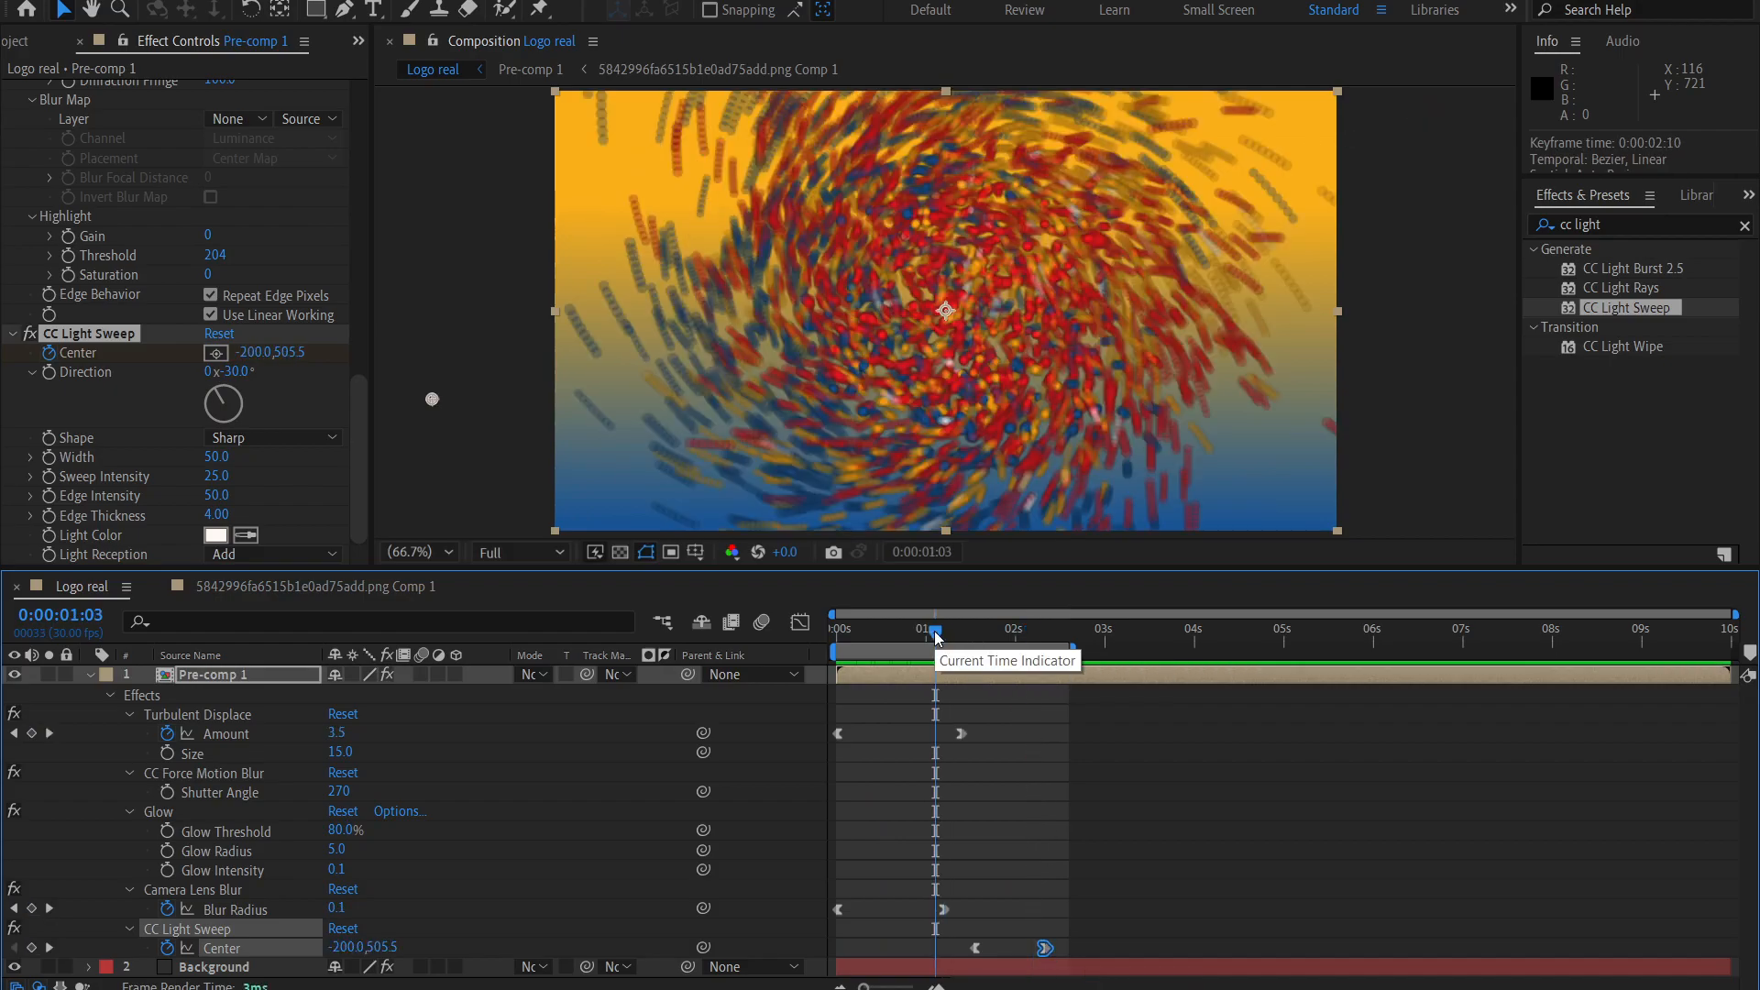
{"action": "key", "text": "space"}
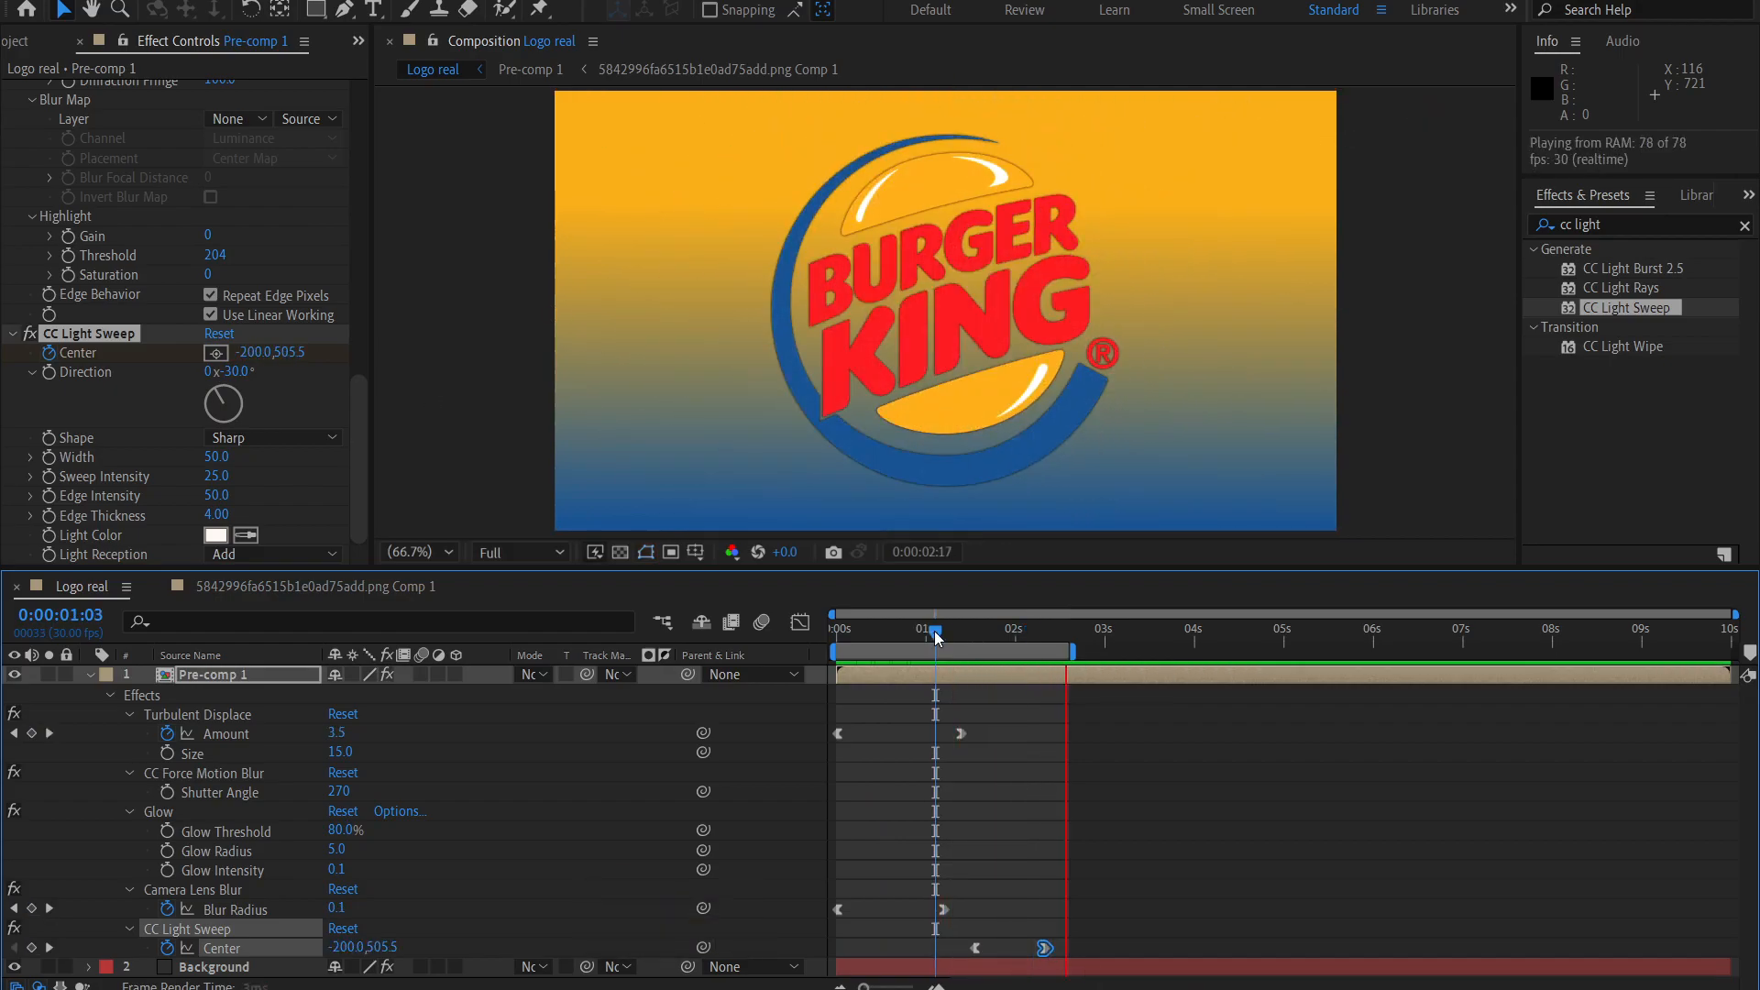
Move the first CC Light Sweep Center keyframe to 0:00:01:13 and replay the animation.
{"action": "left_click", "coordinate": [990, 670]}
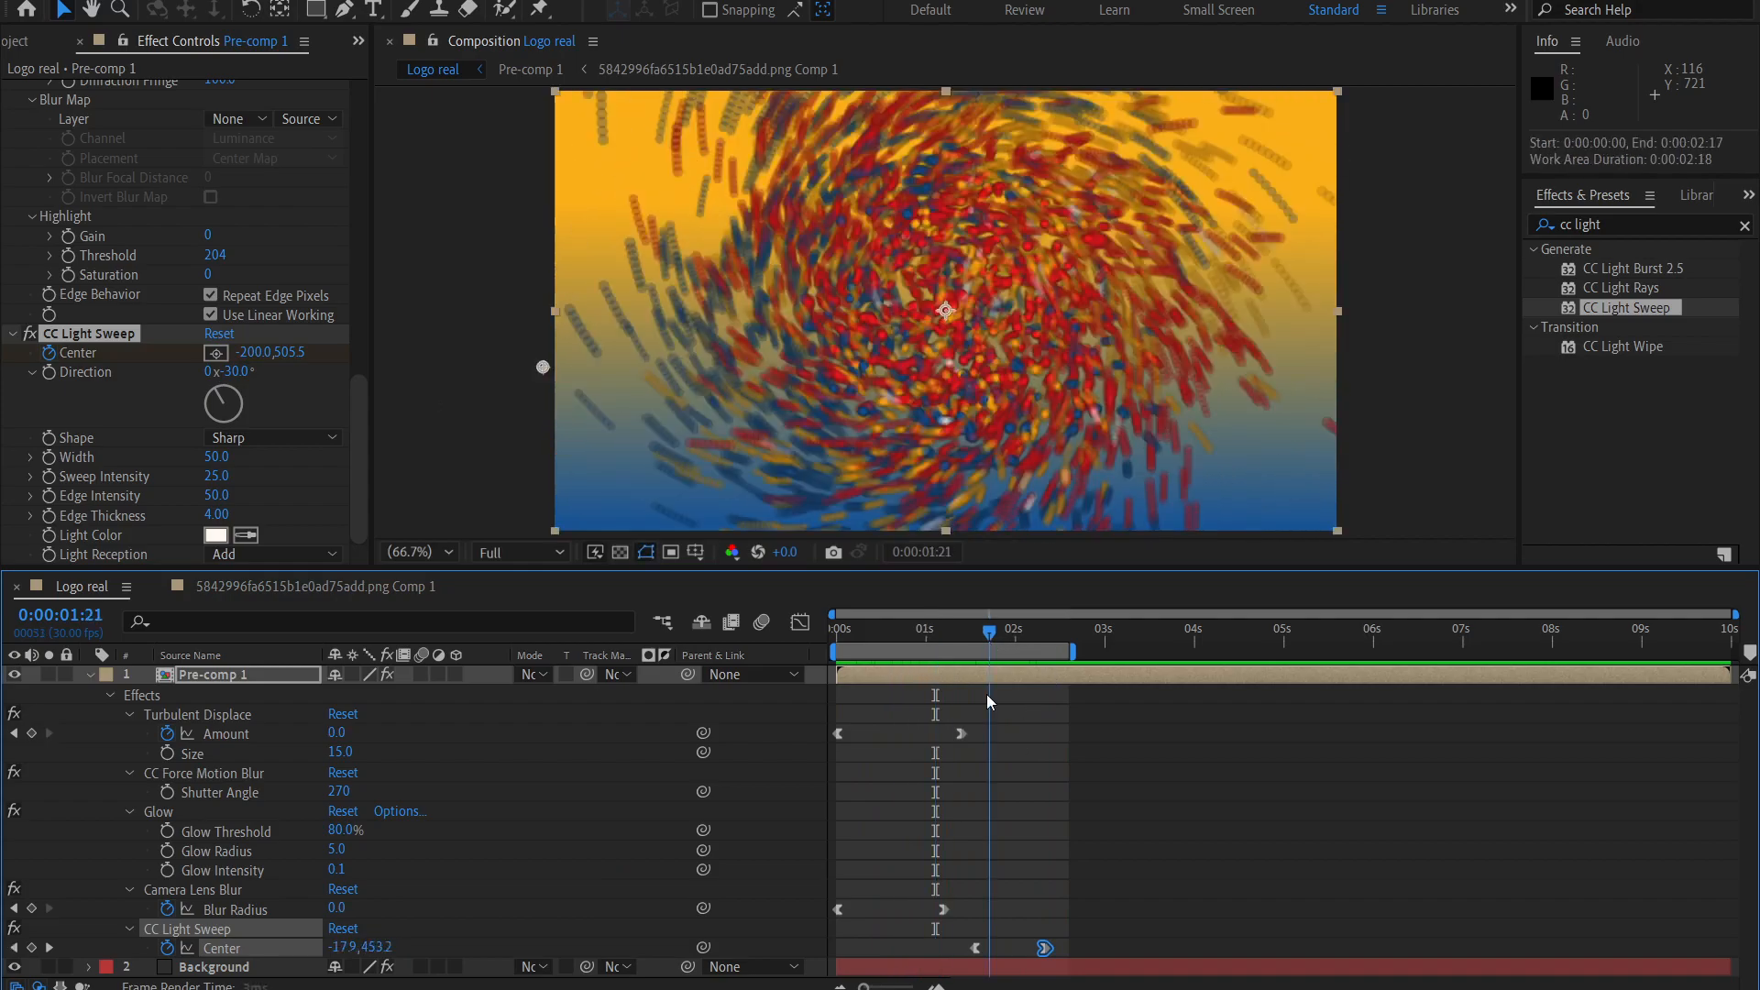
{"action": "left_click", "coordinate": [960, 632]}
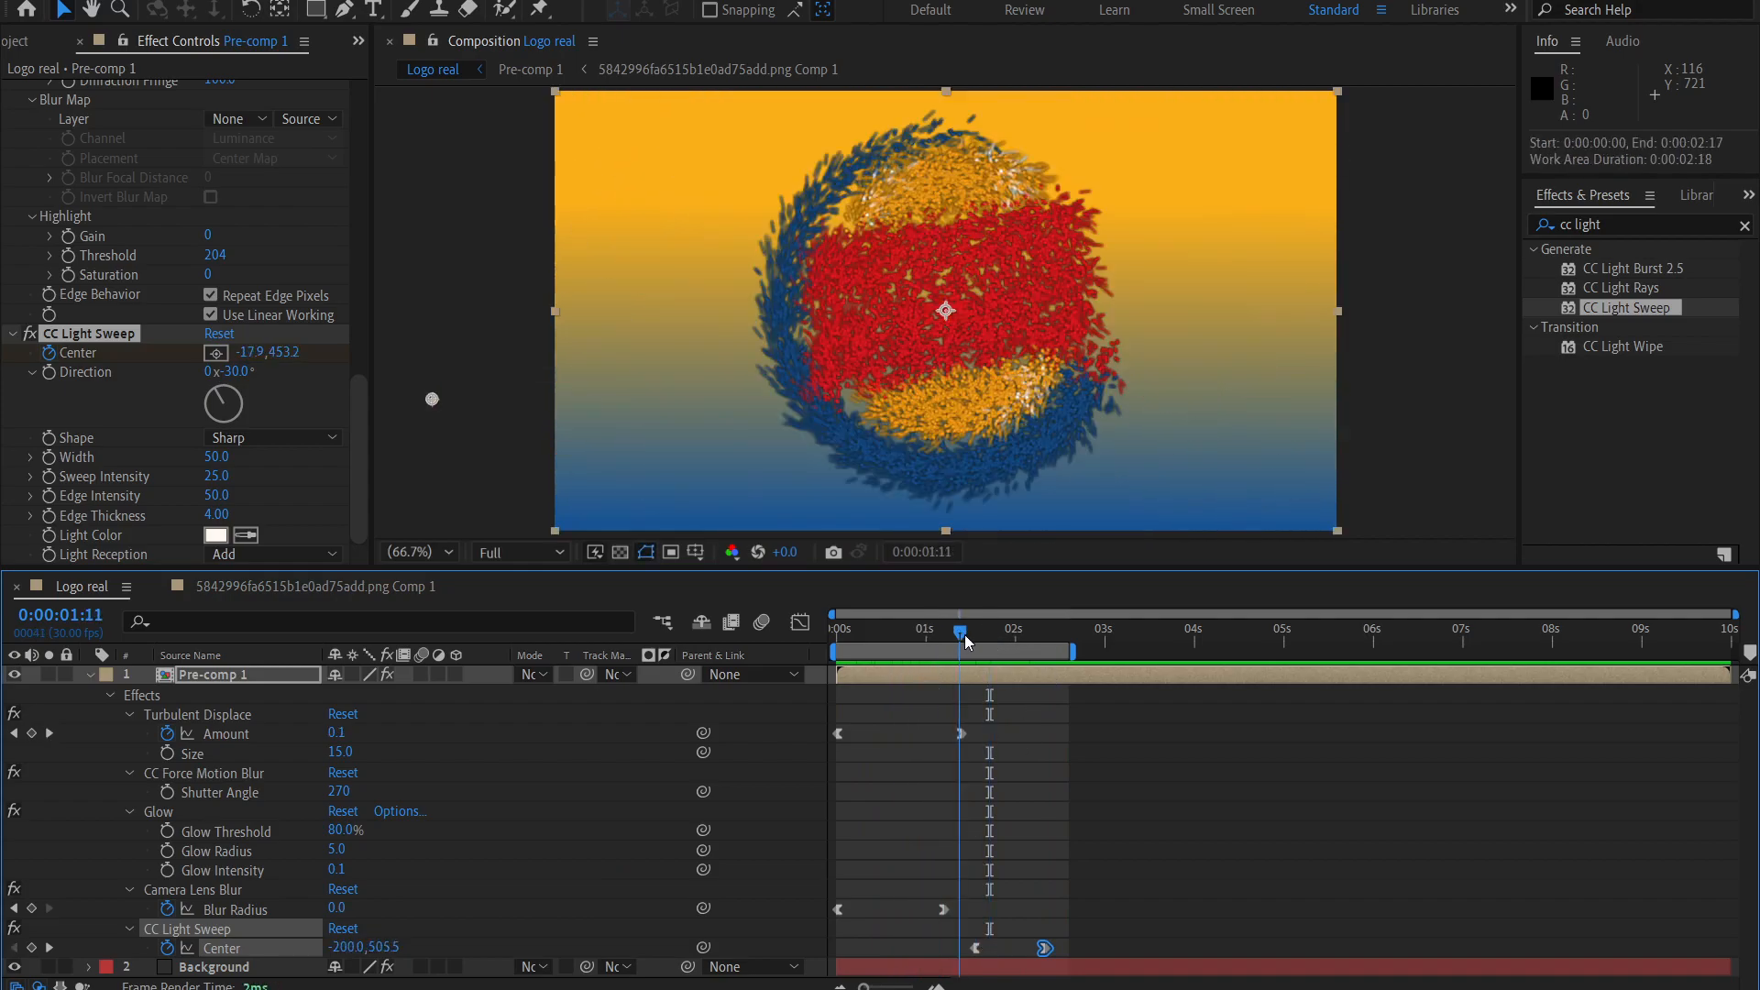
{"action": "left_click", "coordinate": [974, 948]}
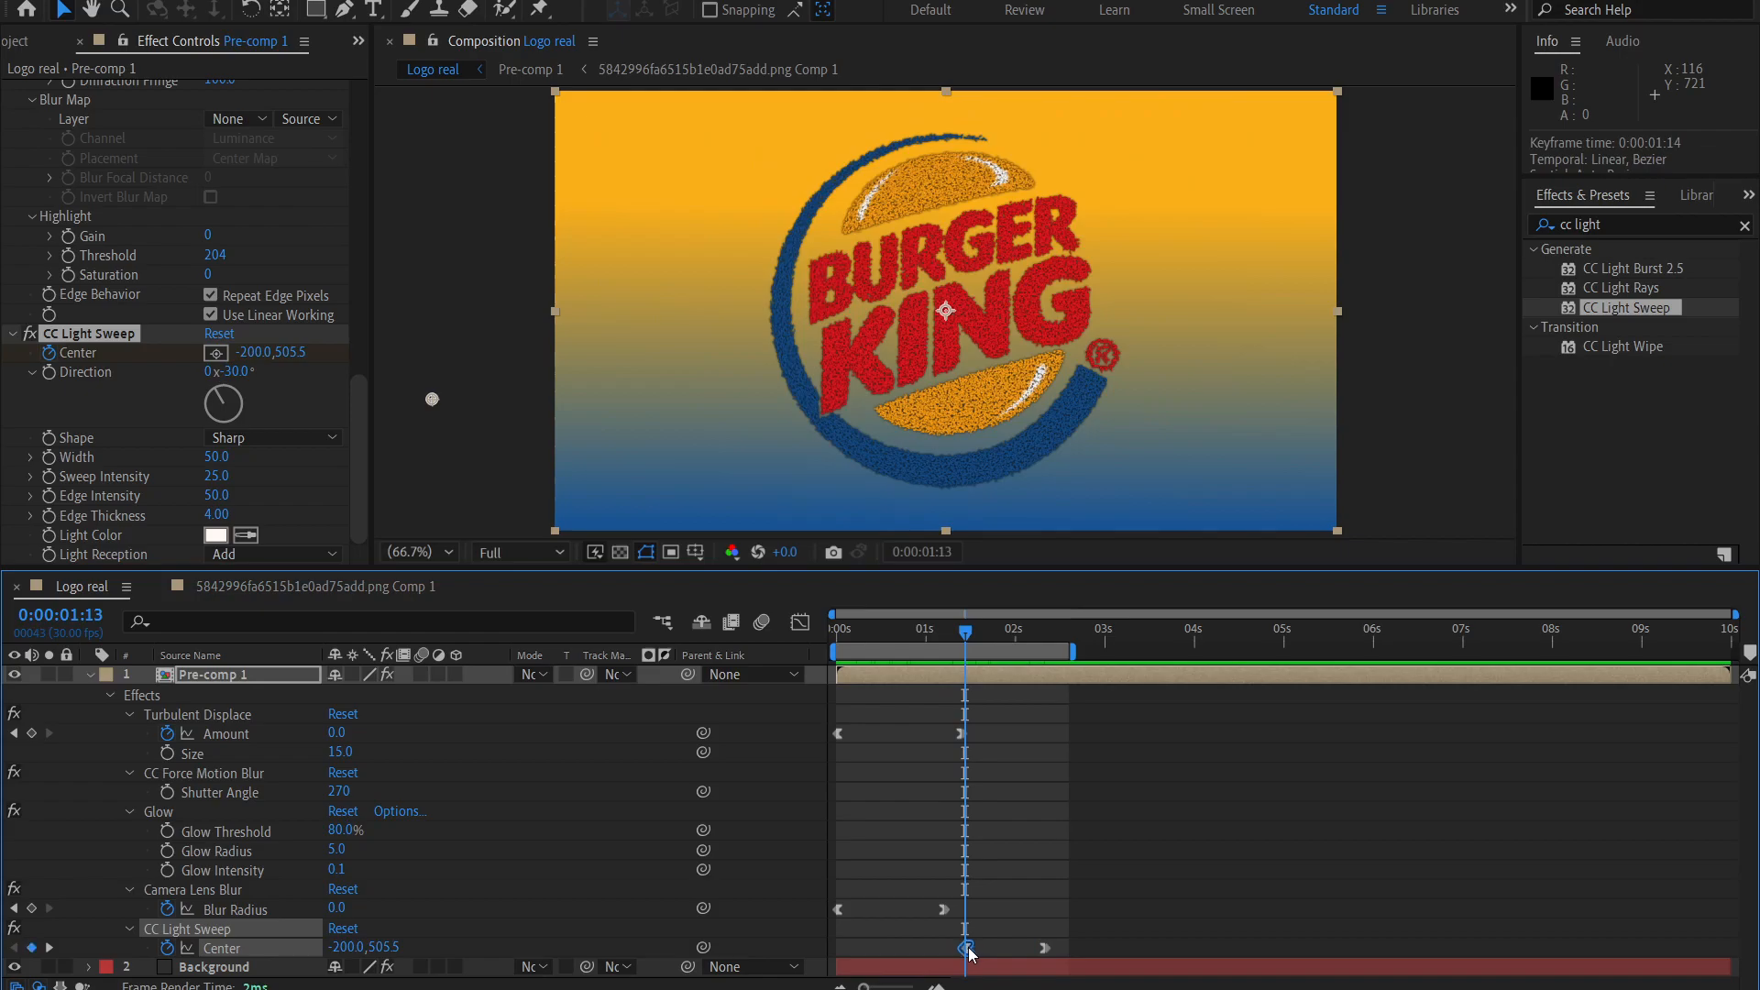
{"action": "left_click", "coordinate": [930, 632]}
{"action": "key", "text": "space"}
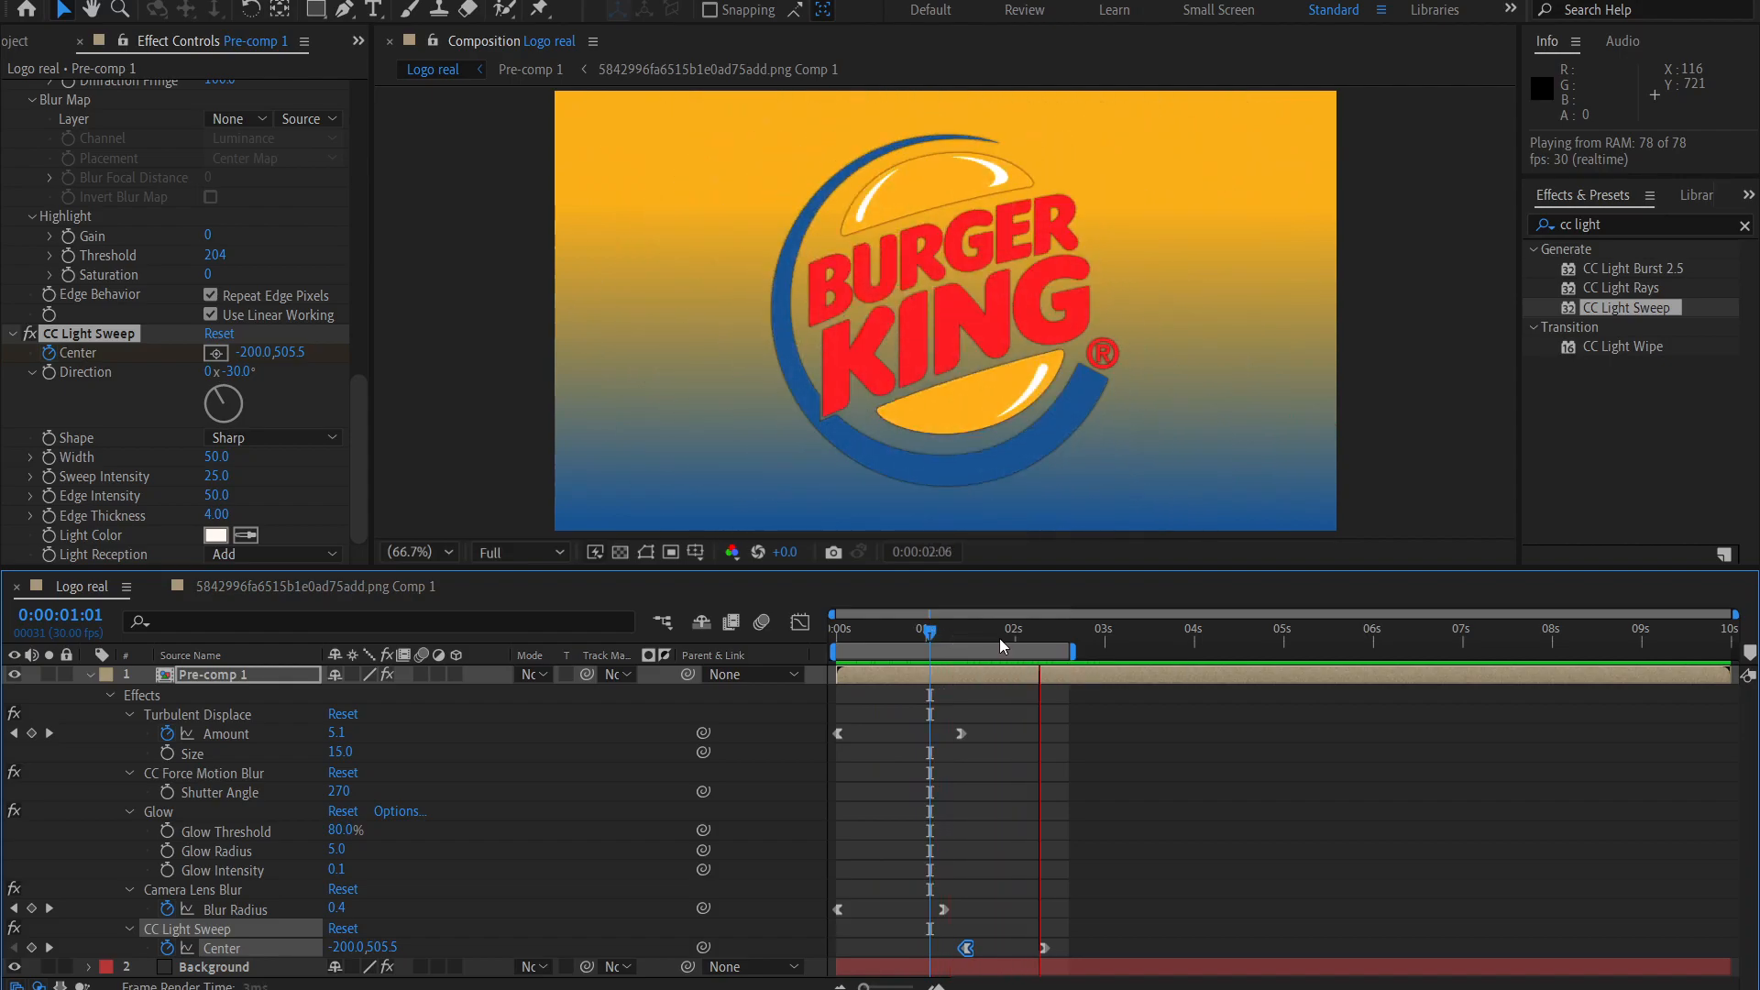
Move the last CC Light Sweep Center keyframe slightly later and preview the animation.
{"action": "left_click", "coordinate": [998, 638]}
{"action": "left_click_drag", "start_coordinate": [1046, 950], "coordinate": [1053, 951]}
{"action": "left_click", "coordinate": [1037, 867]}
{"action": "key", "text": "space"}
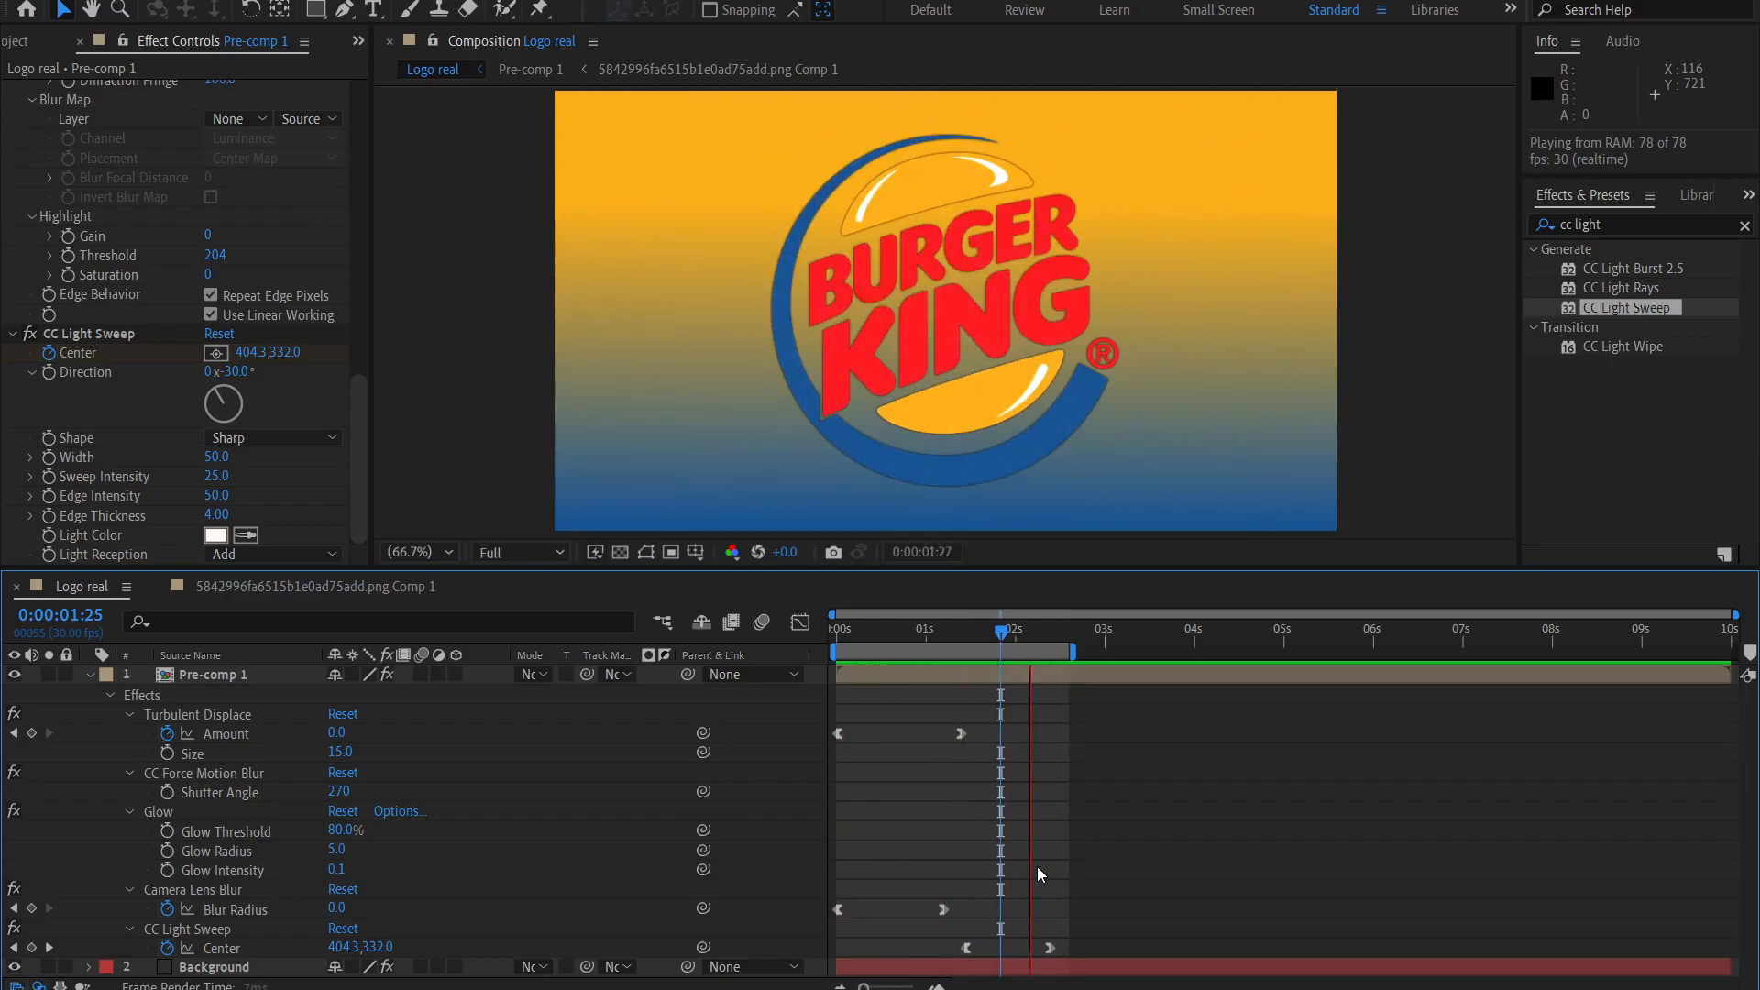
Go to 0:00:02:16, just after the last CC Light Sweep keyframe, and set the work area's end there.
{"action": "left_click_drag", "start_coordinate": [986, 632], "coordinate": [1063, 634]}
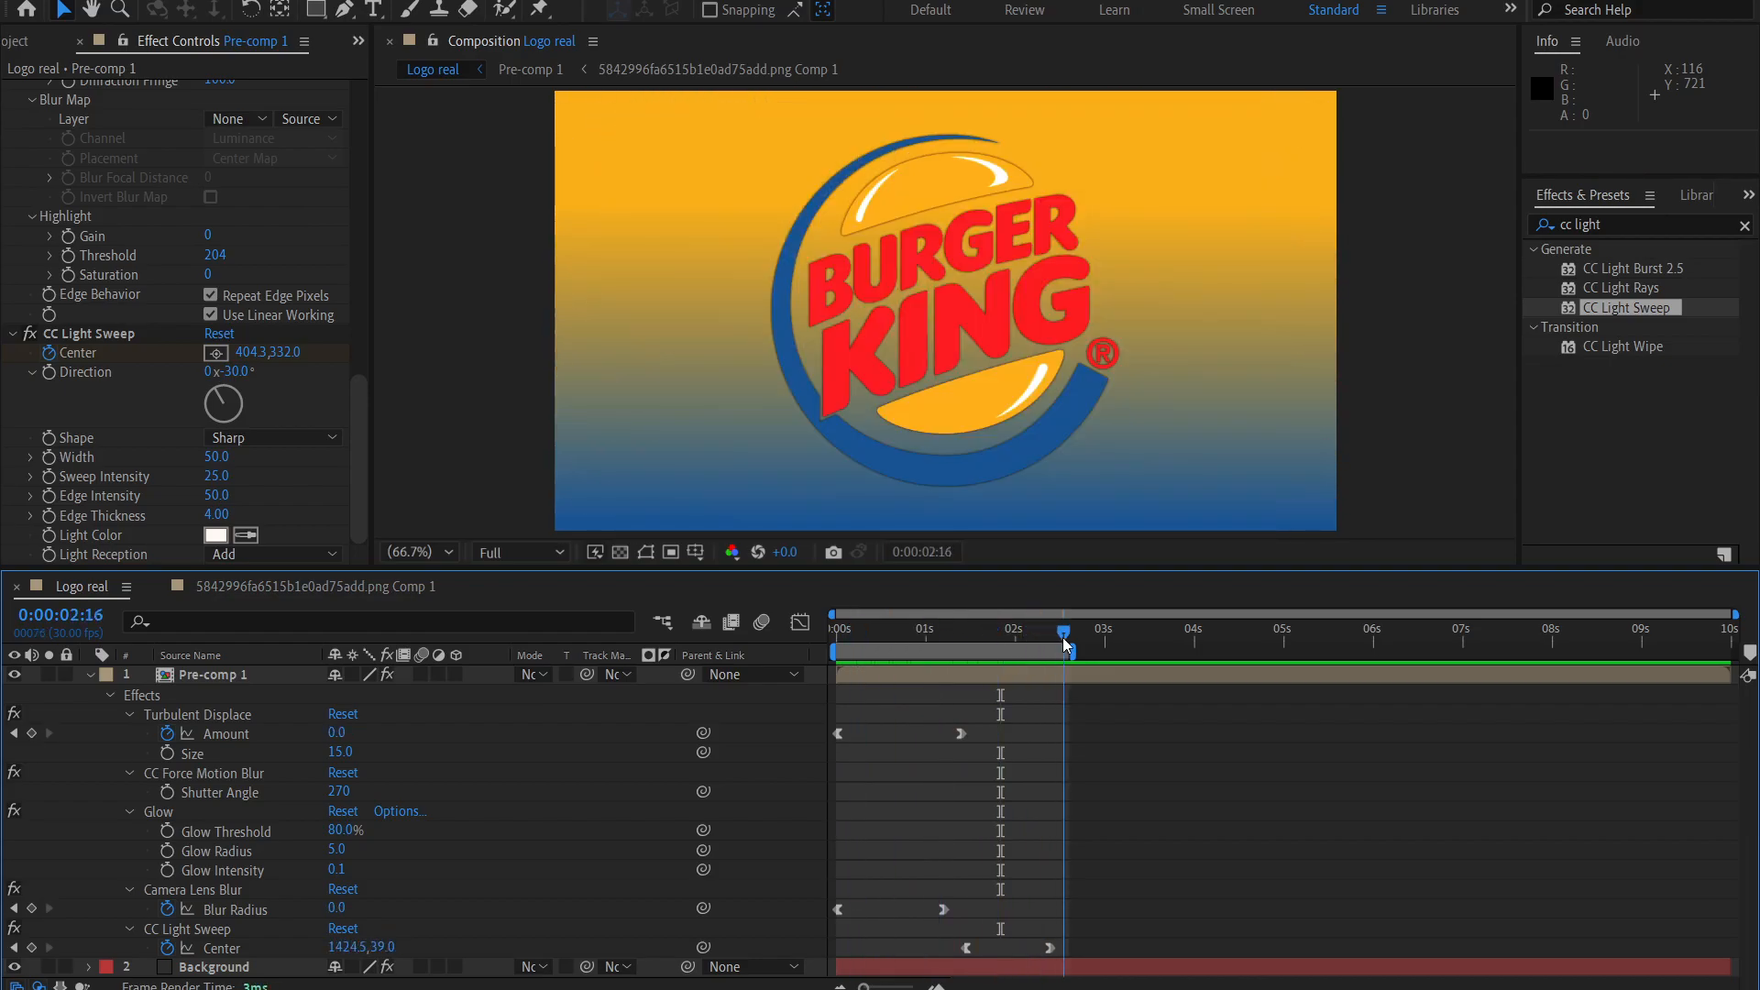
{"action": "key", "text": "space"}
{"action": "left_click_drag", "start_coordinate": [1042, 632], "coordinate": [1067, 639]}
{"action": "key", "text": "Page_Up"}
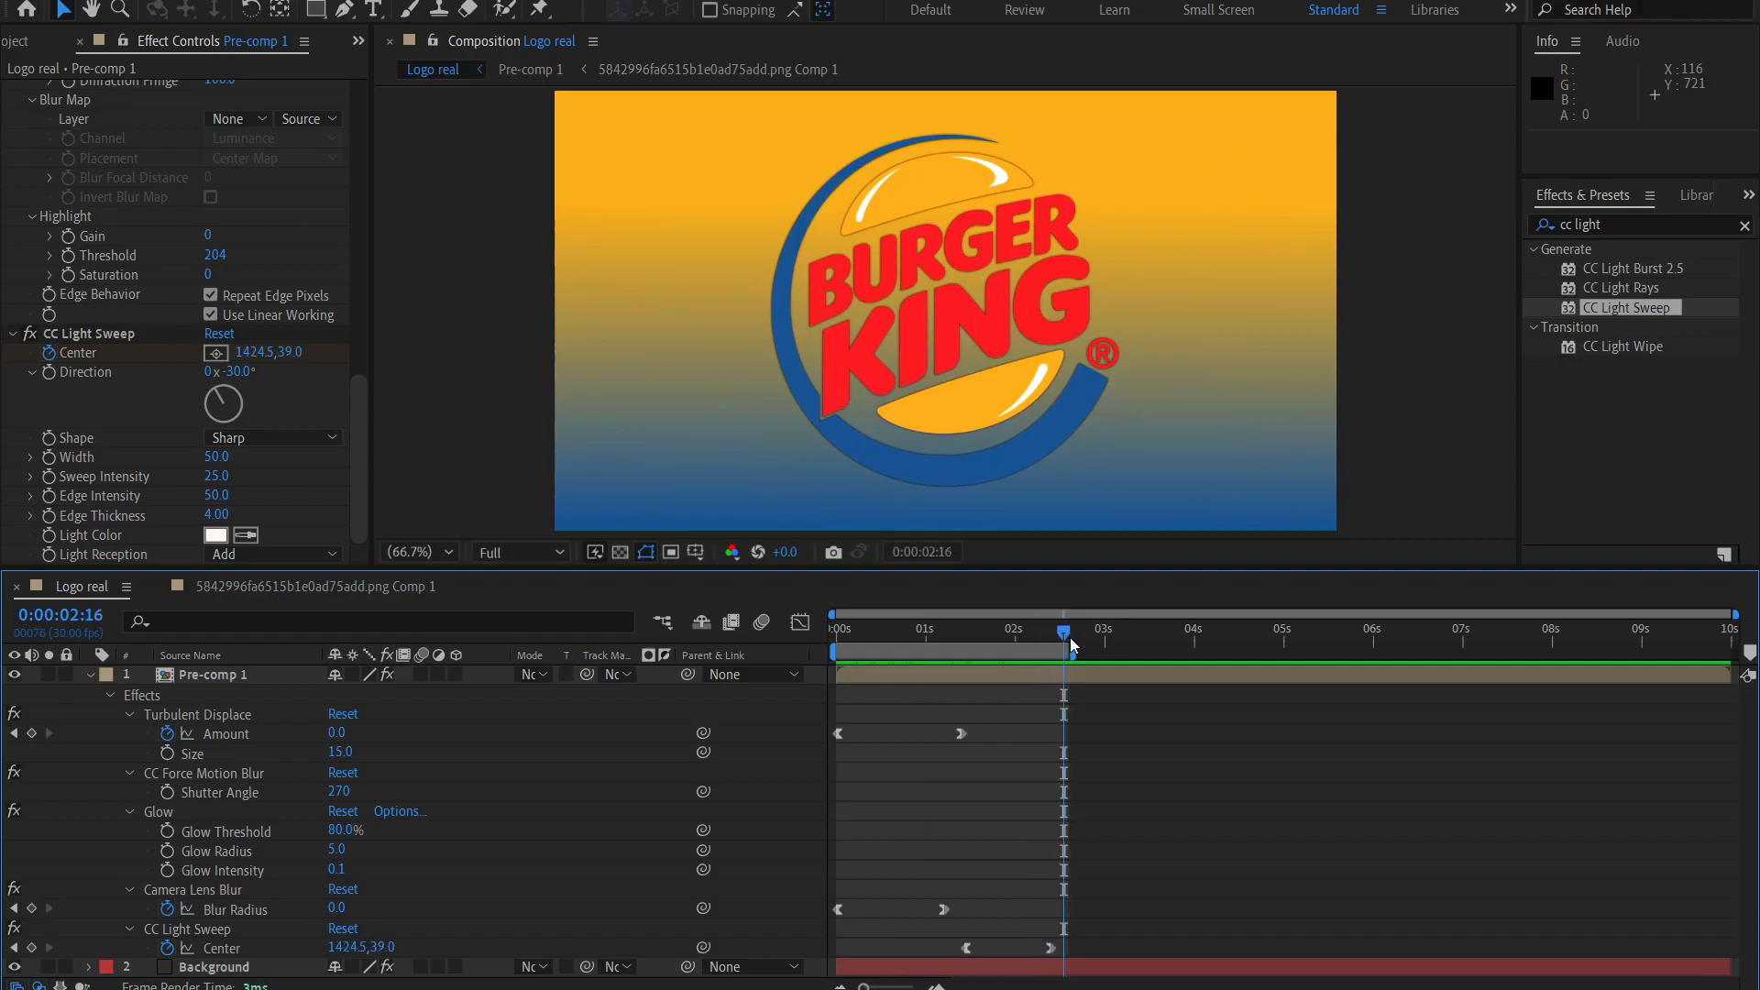
{"action": "left_click", "coordinate": [1081, 645]}
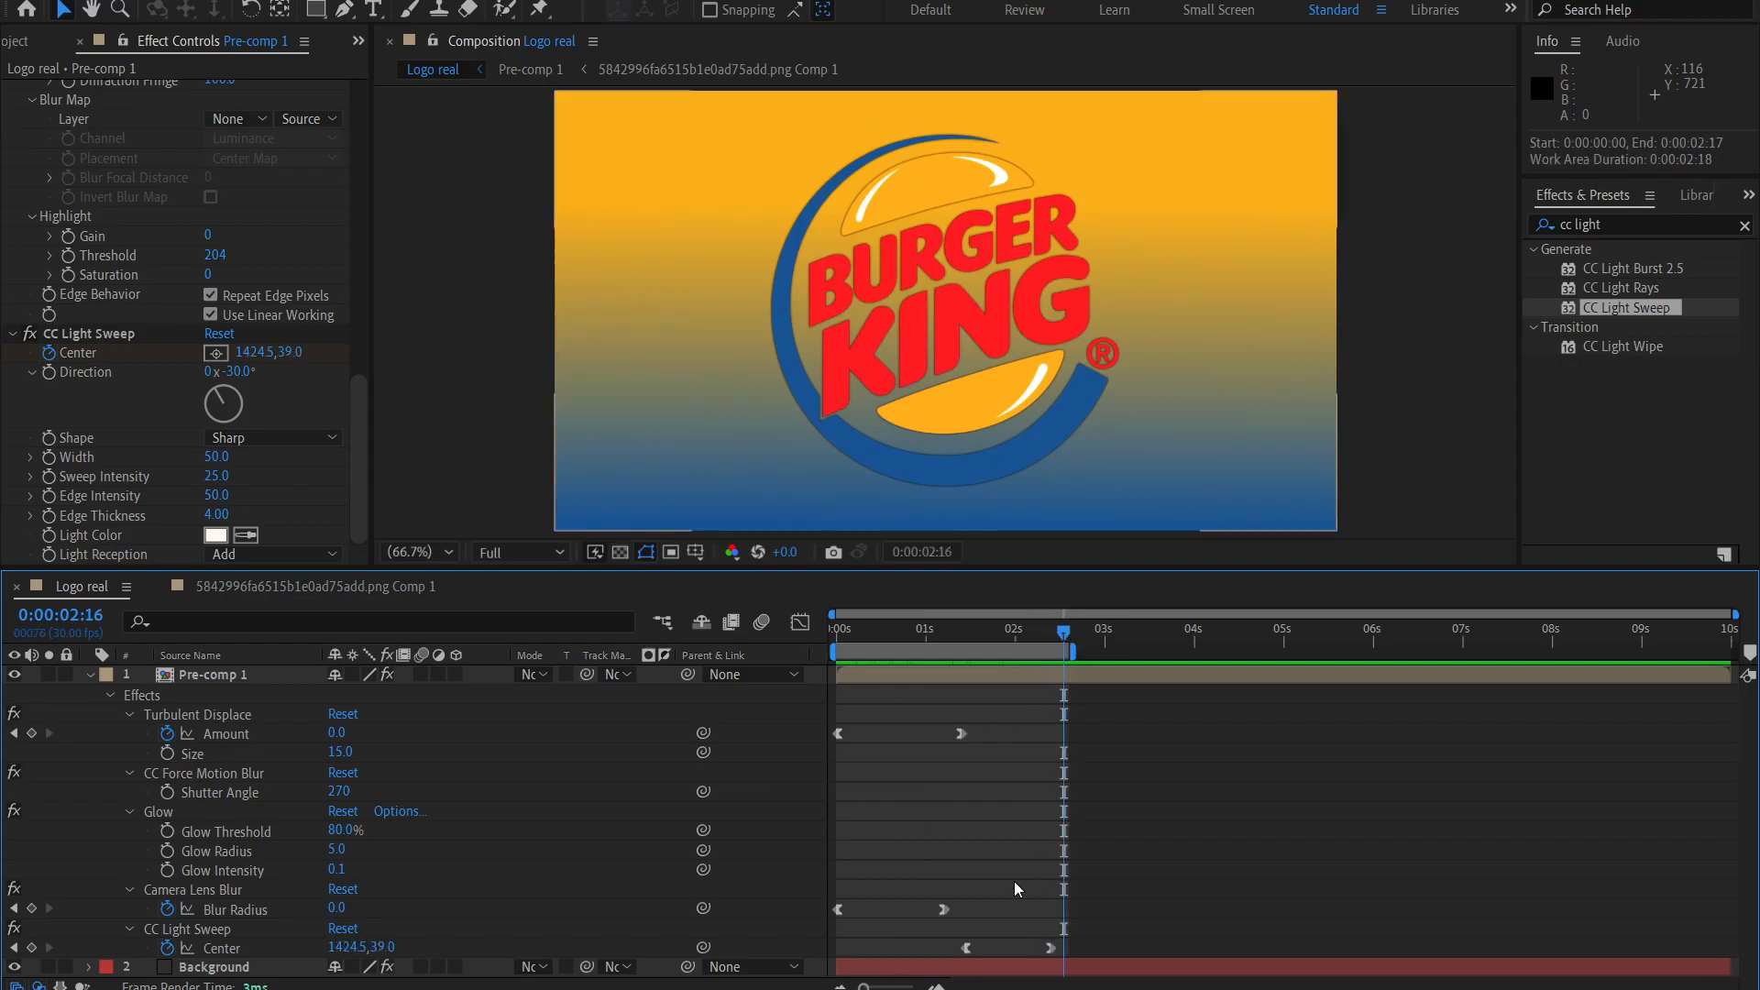
{"action": "key", "text": "n"}
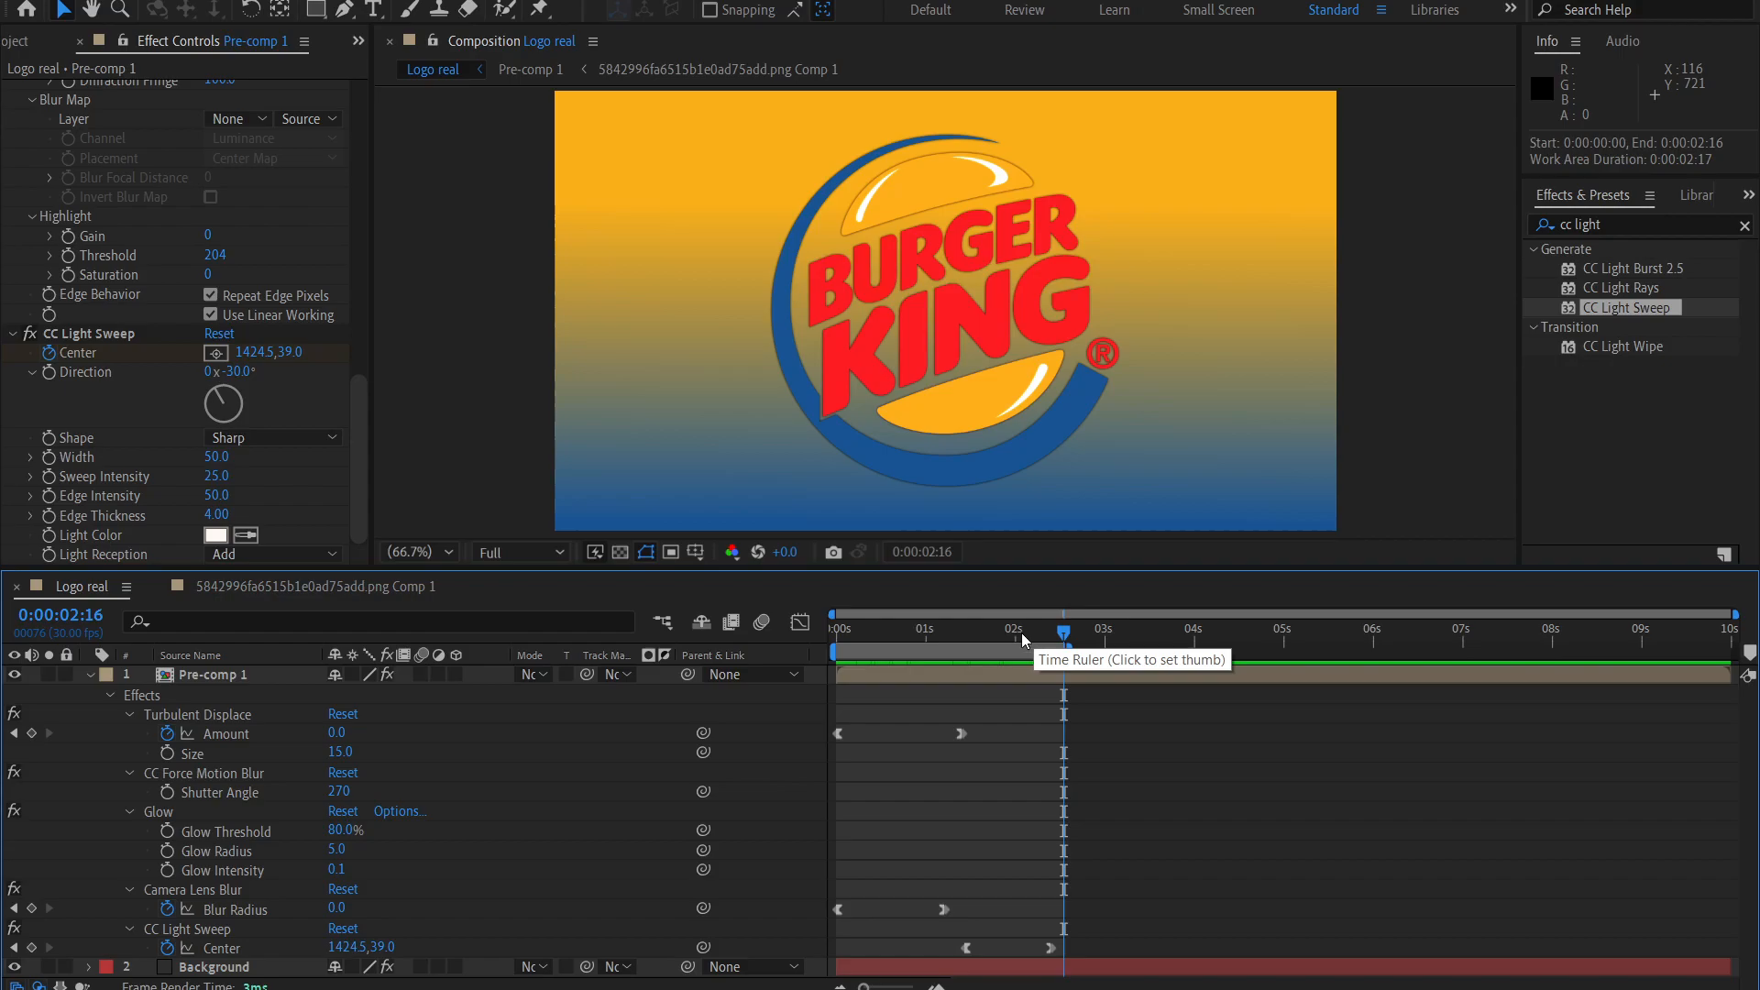
Start the work area at 0:00:01:15, then stretch it to span 0:00:00:00 to 0:00:03:09.
{"action": "left_click", "coordinate": [971, 633]}
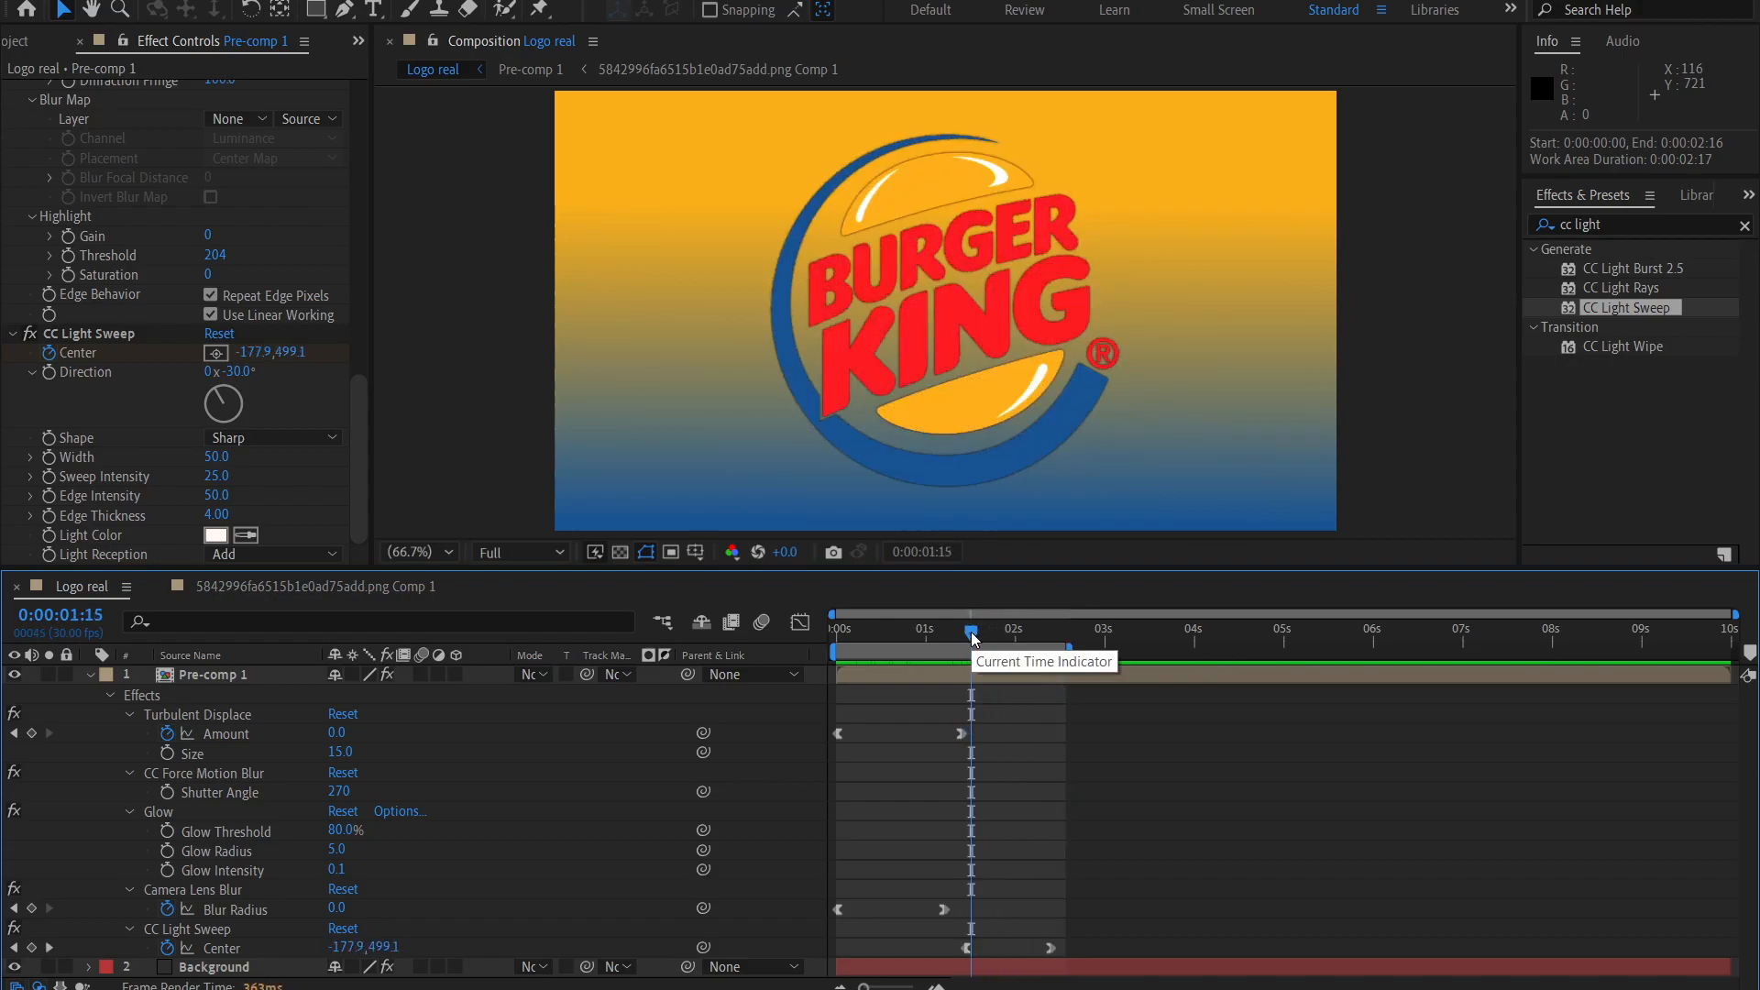
{"action": "key", "text": "b"}
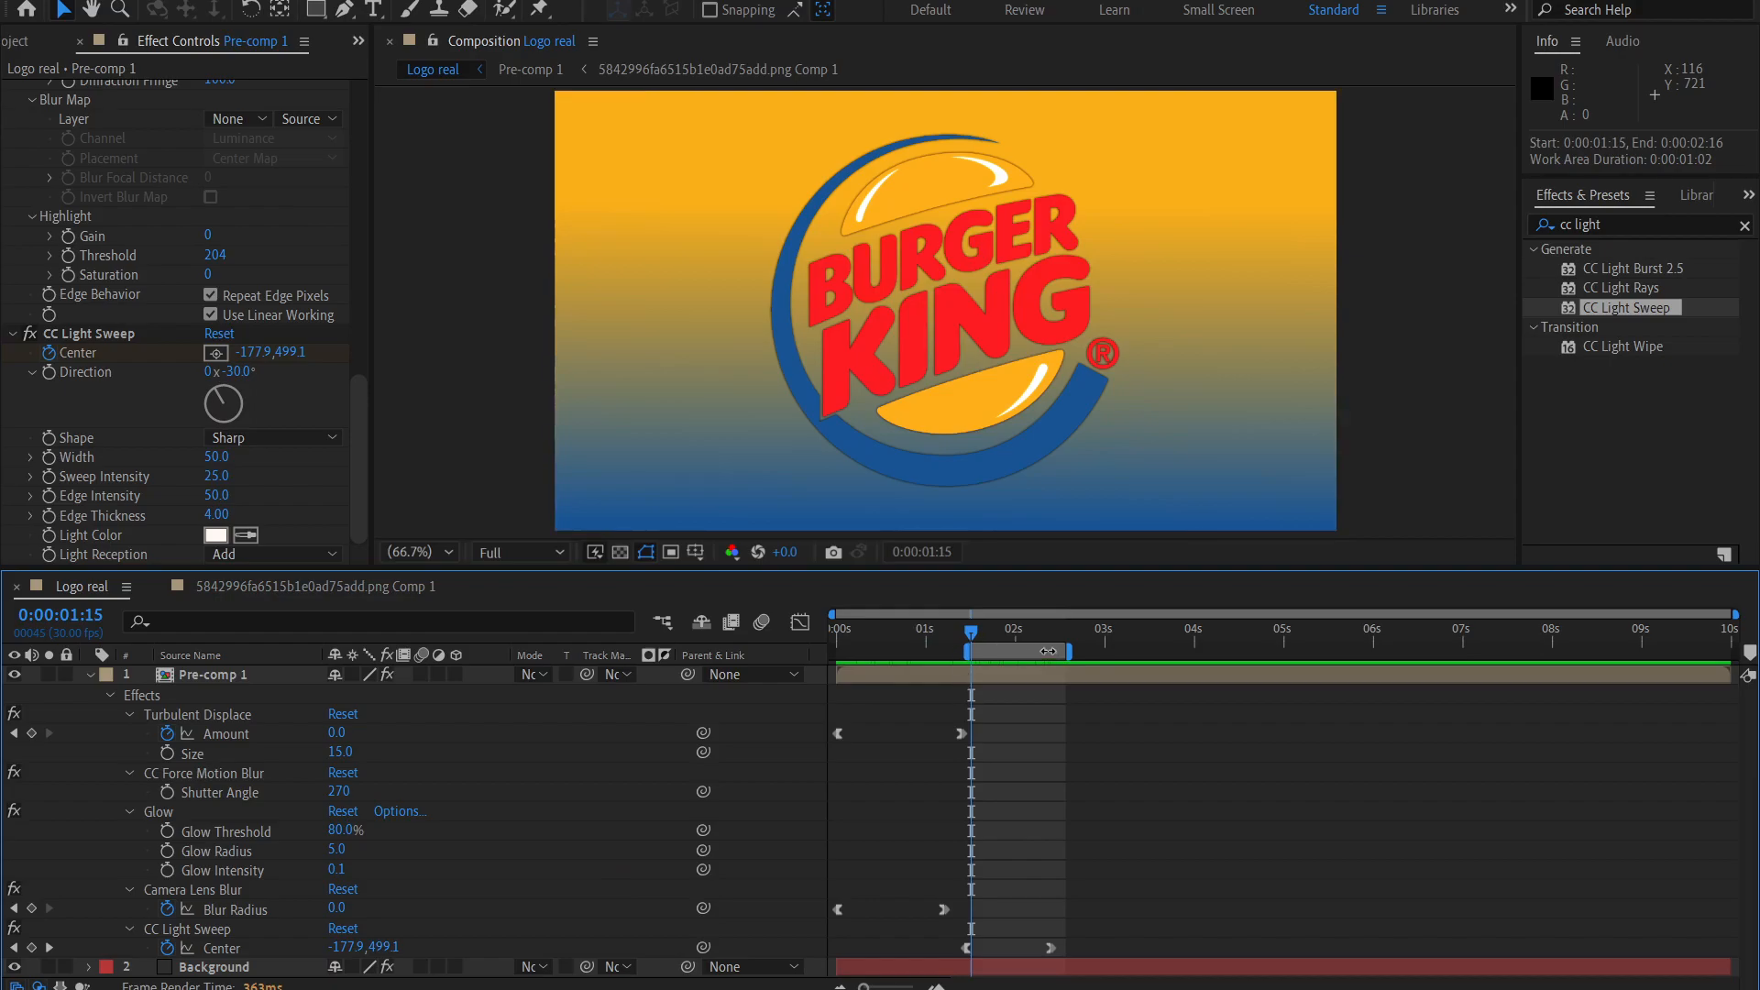
{"action": "left_click_drag", "start_coordinate": [1052, 650], "coordinate": [1137, 652]}
{"action": "left_click_drag", "start_coordinate": [950, 657], "coordinate": [833, 652]}
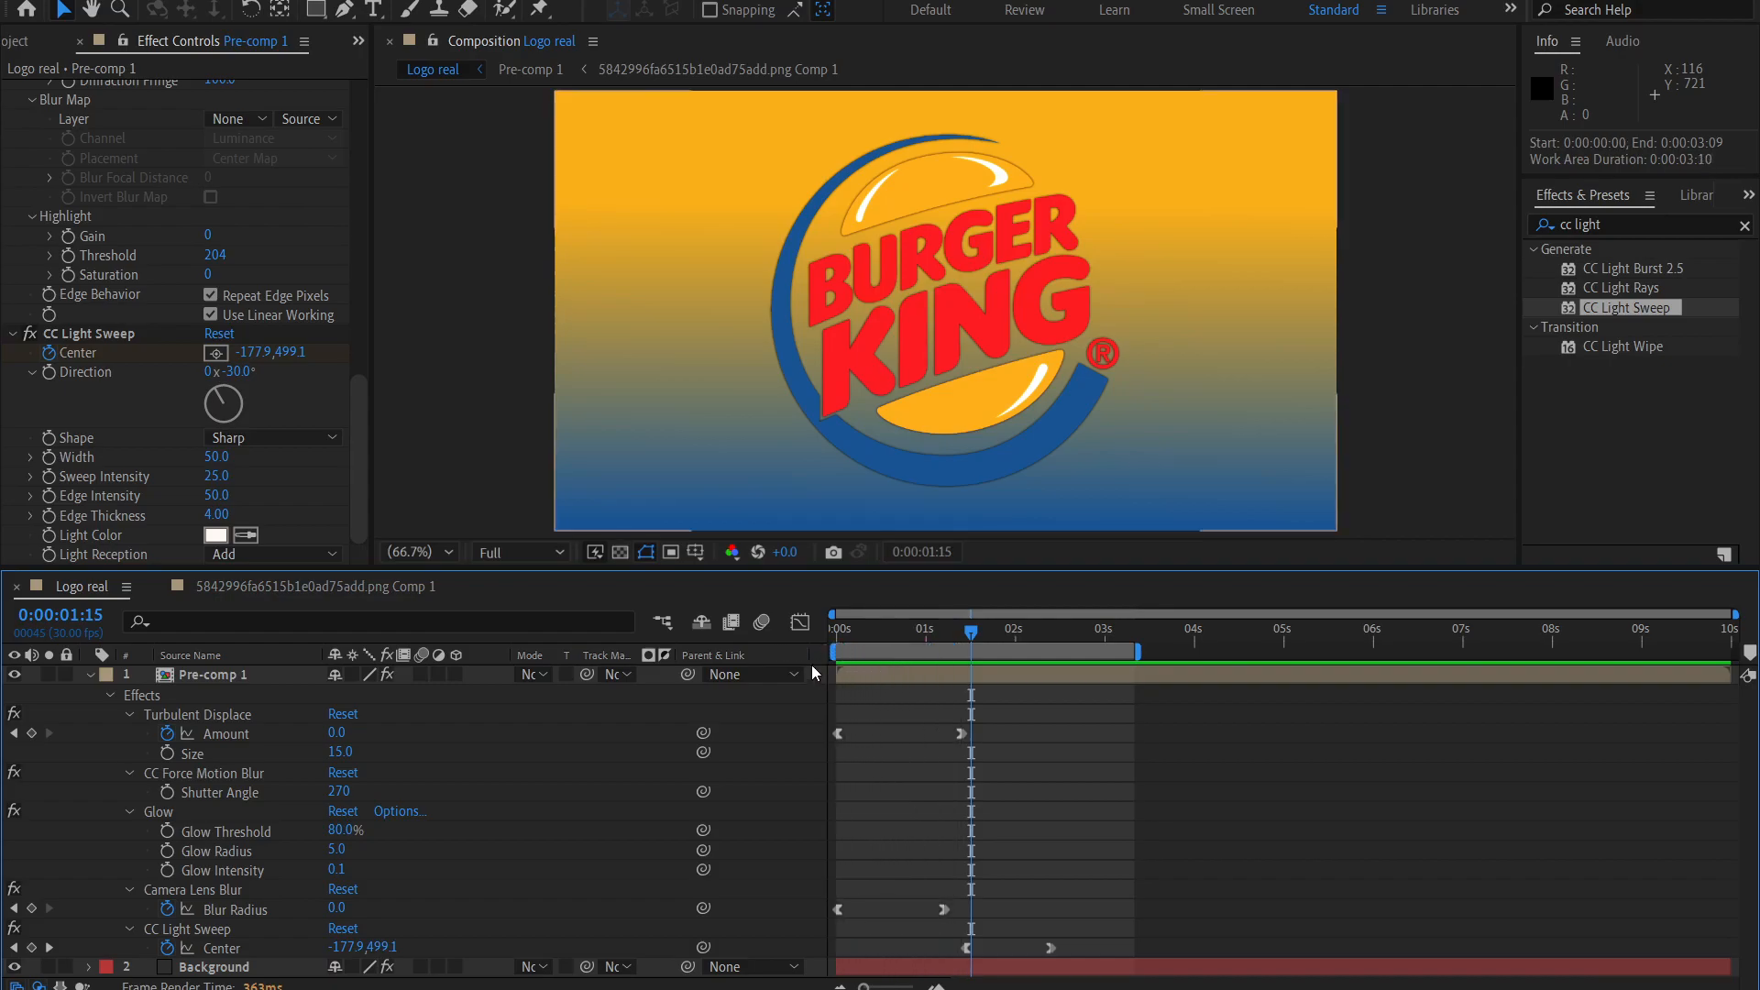
Shorten the work area to end at 0:00:02:16, just after the light sweep finishes, and preview it.
{"action": "left_click_drag", "start_coordinate": [1029, 632], "coordinate": [1059, 639]}
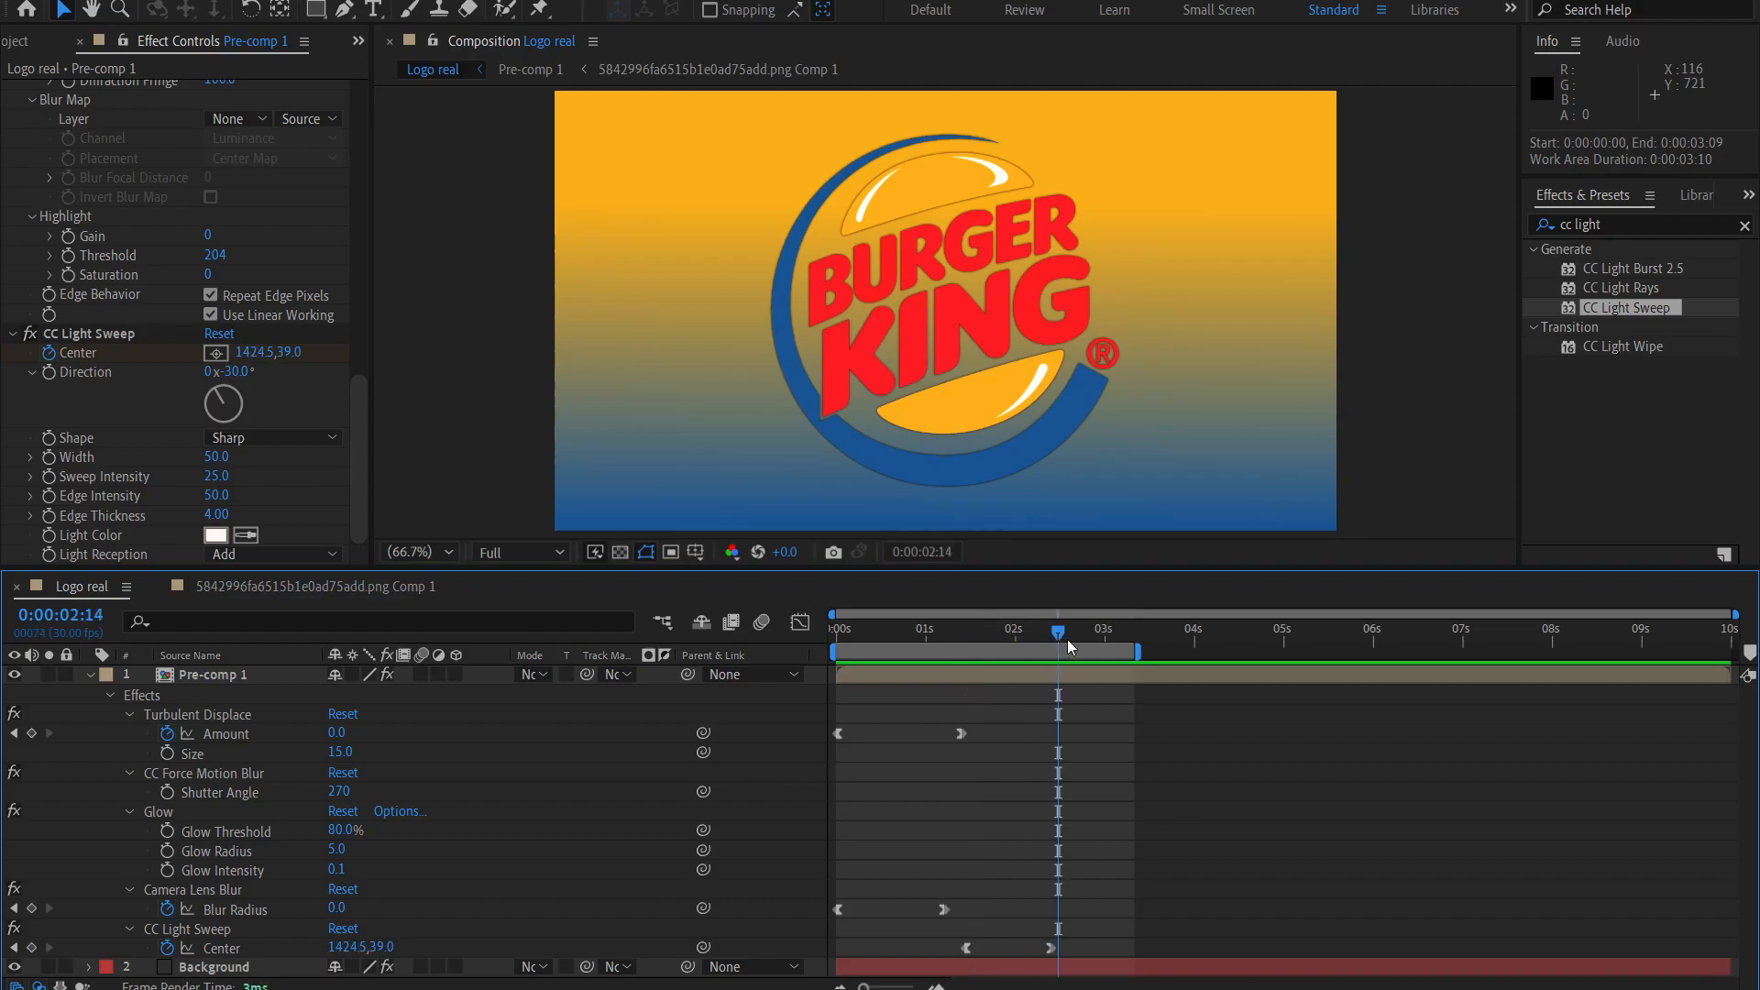
{"action": "left_click_drag", "start_coordinate": [1107, 659], "coordinate": [1064, 636]}
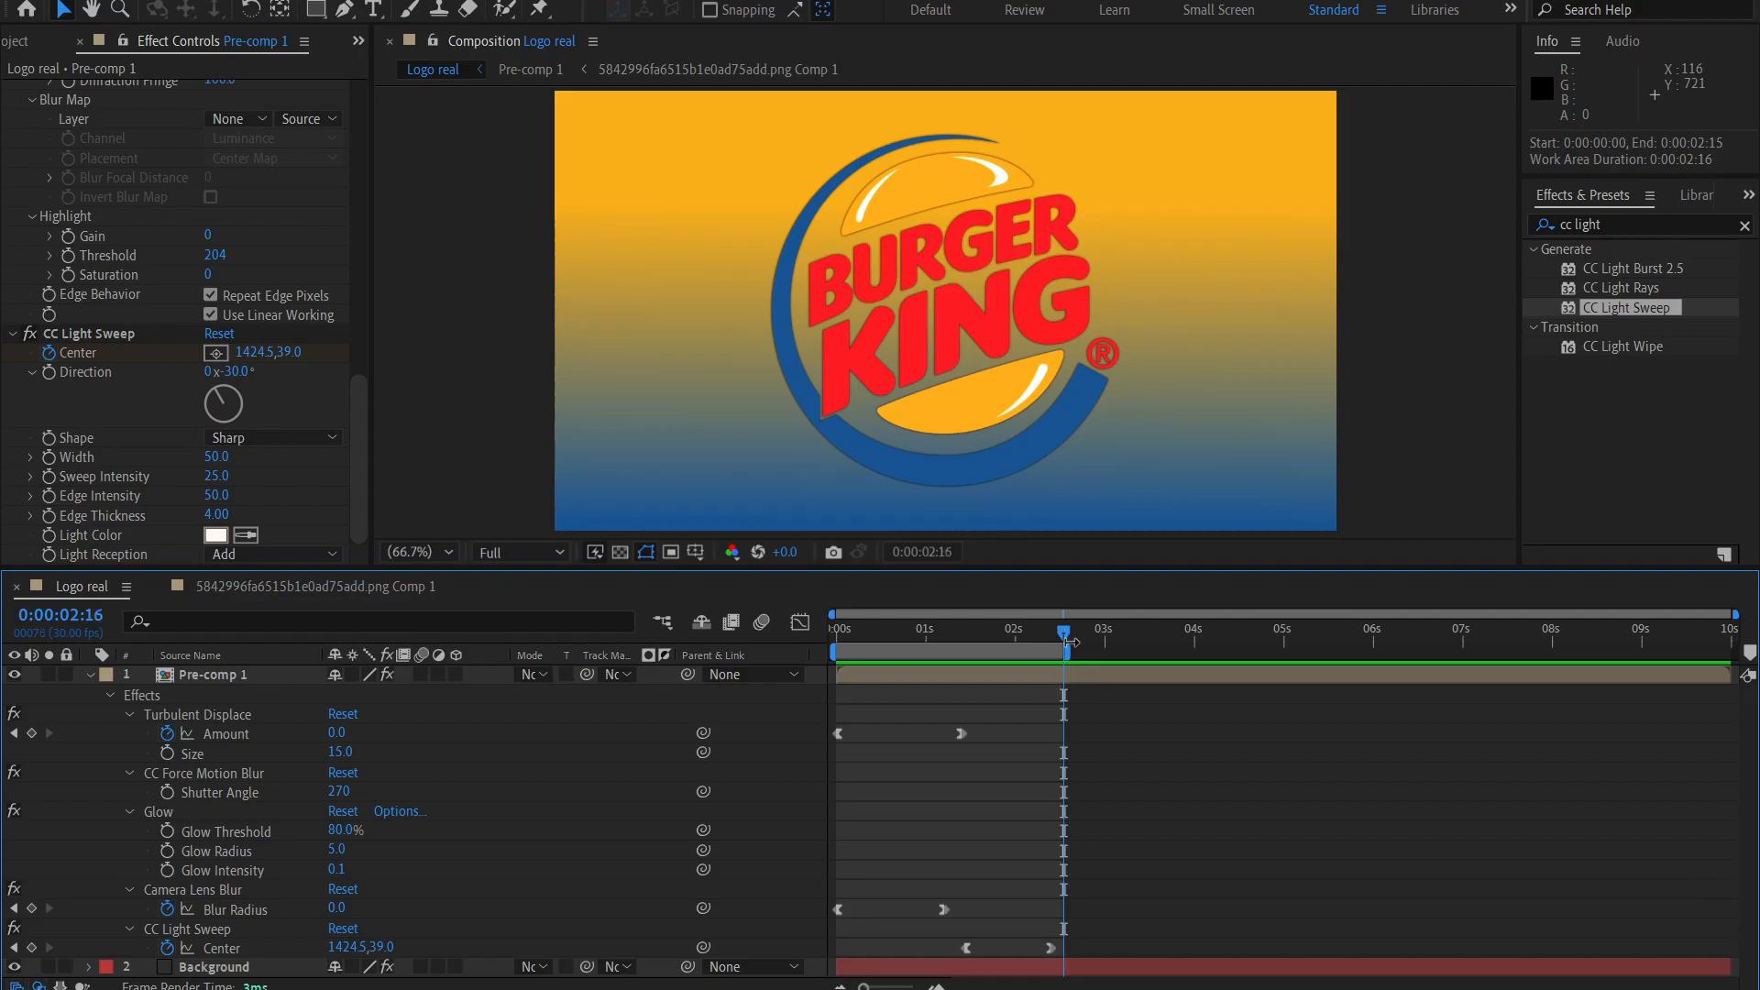
{"action": "key", "text": "space"}
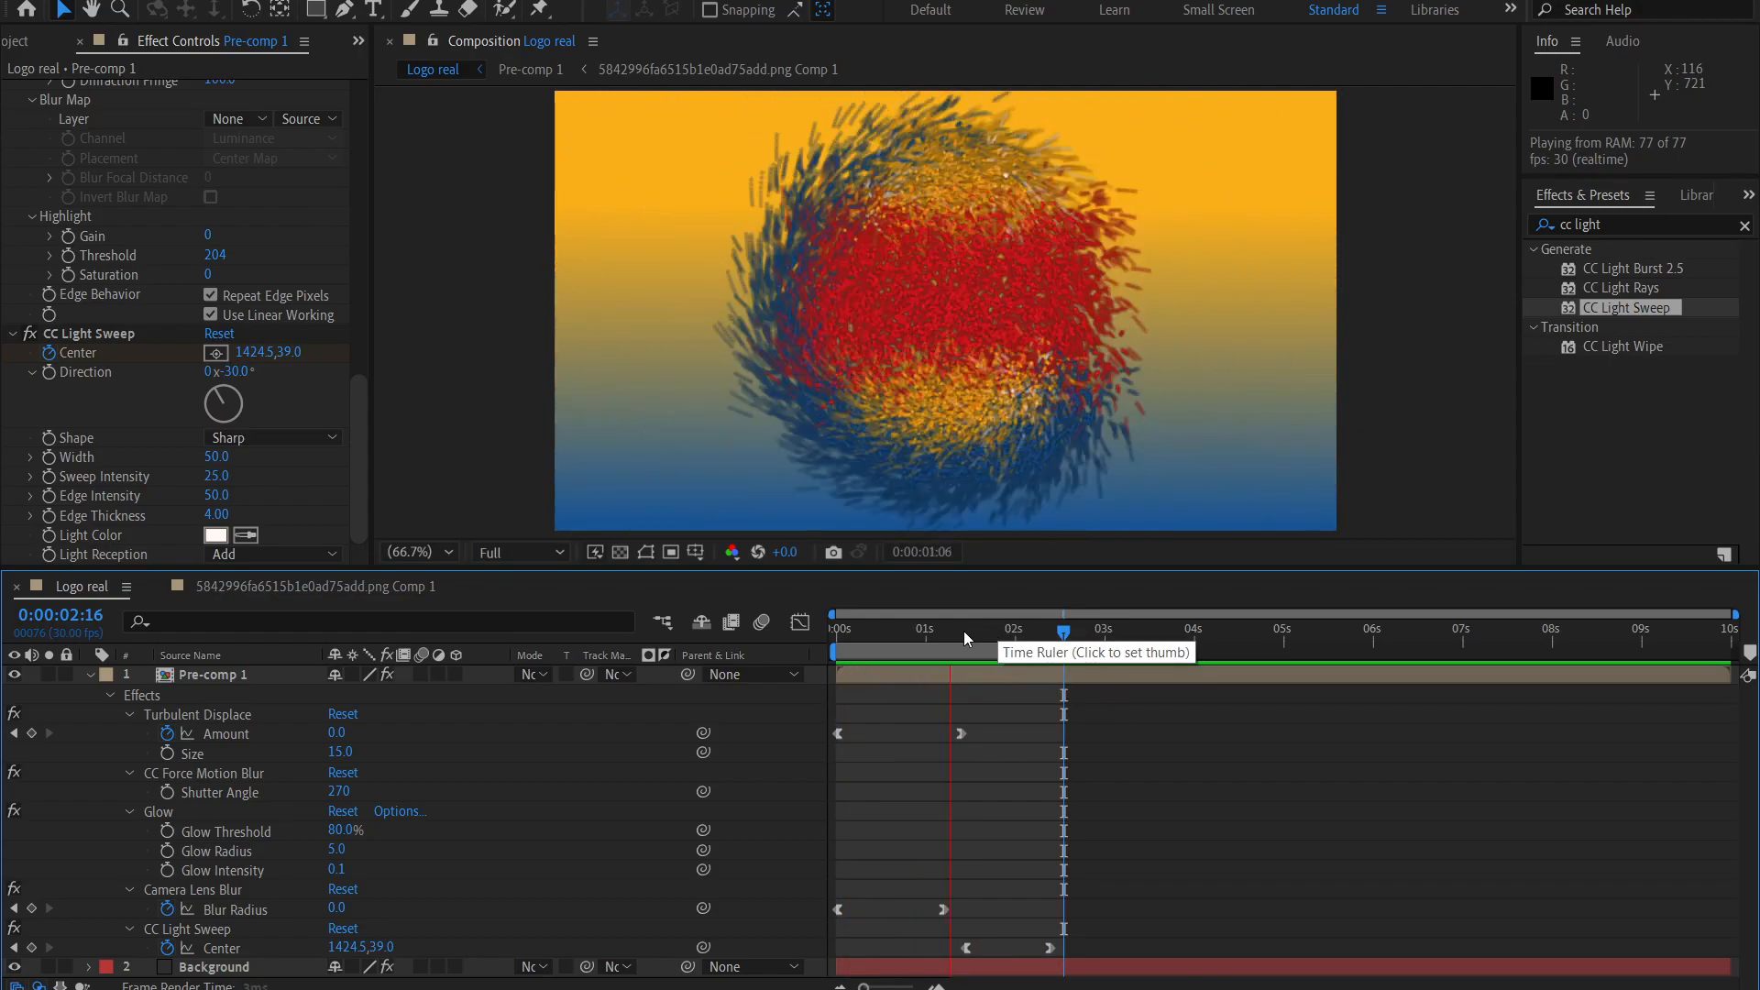
Trim the Logo real composition to its work area and preview the trimmed animation from the first frame.
{"action": "left_click_drag", "start_coordinate": [964, 630], "coordinate": [970, 636]}
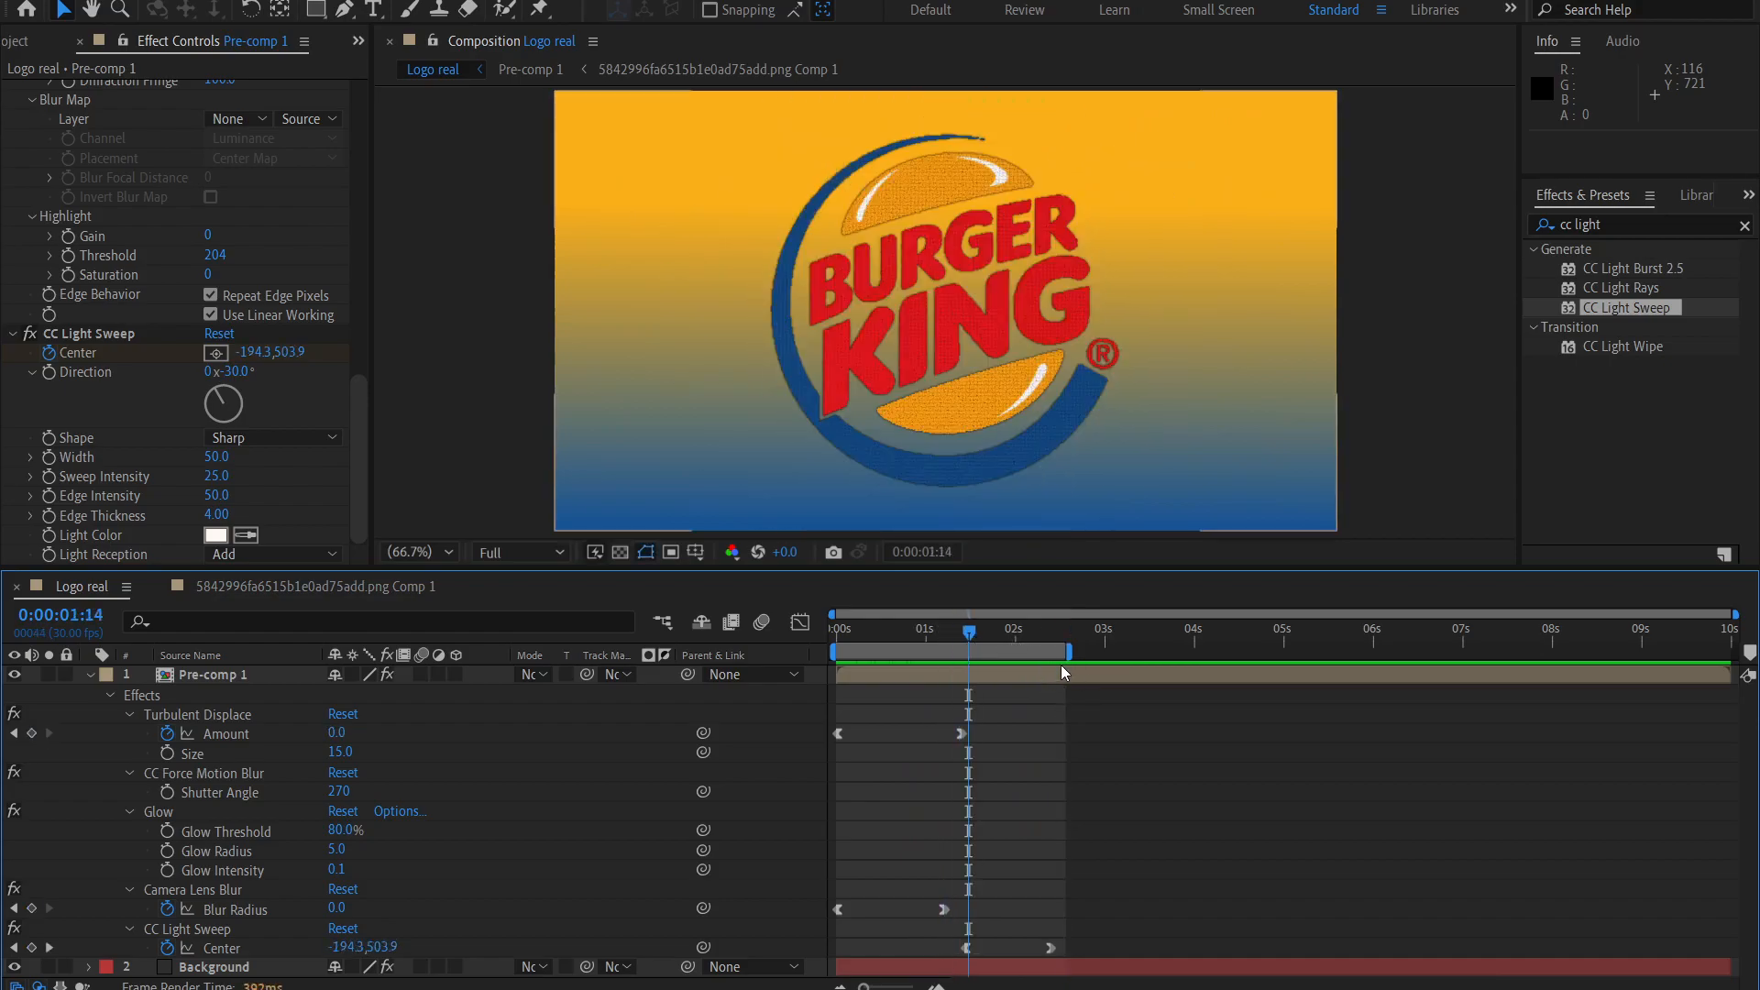
{"action": "right_click", "coordinate": [999, 652]}
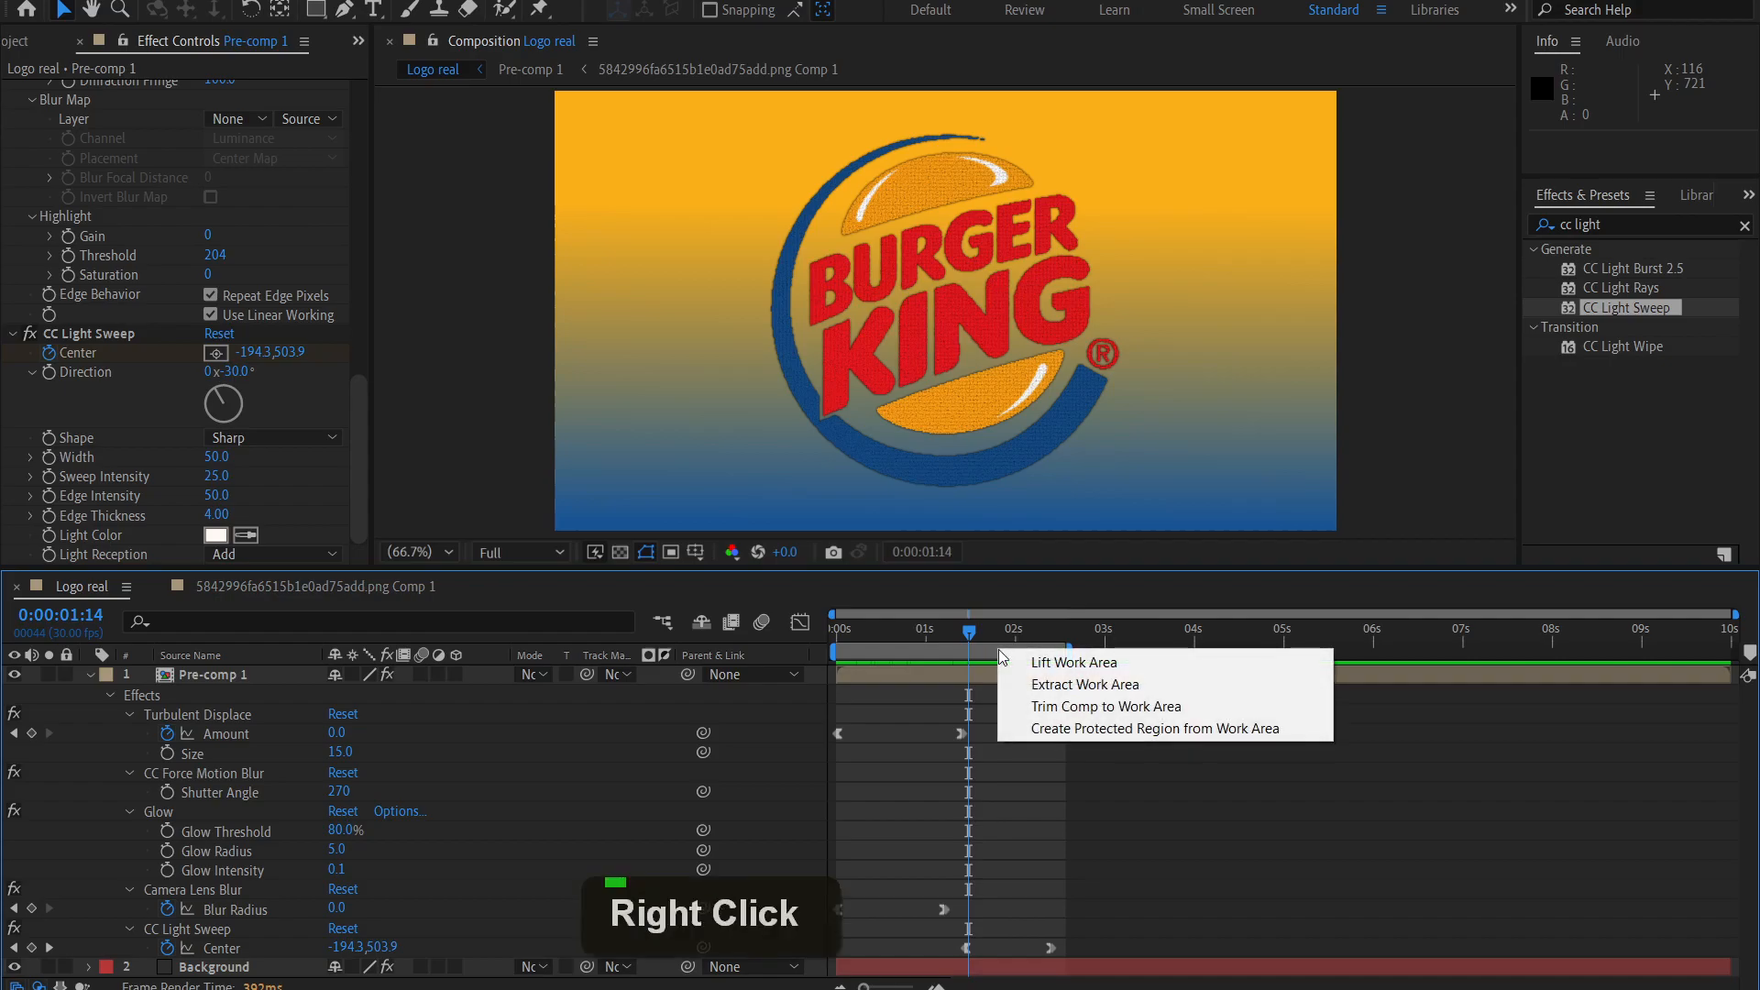
{"action": "left_click", "coordinate": [1022, 709]}
{"action": "left_click_drag", "start_coordinate": [999, 634], "coordinate": [832, 634]}
{"action": "key", "text": "space"}
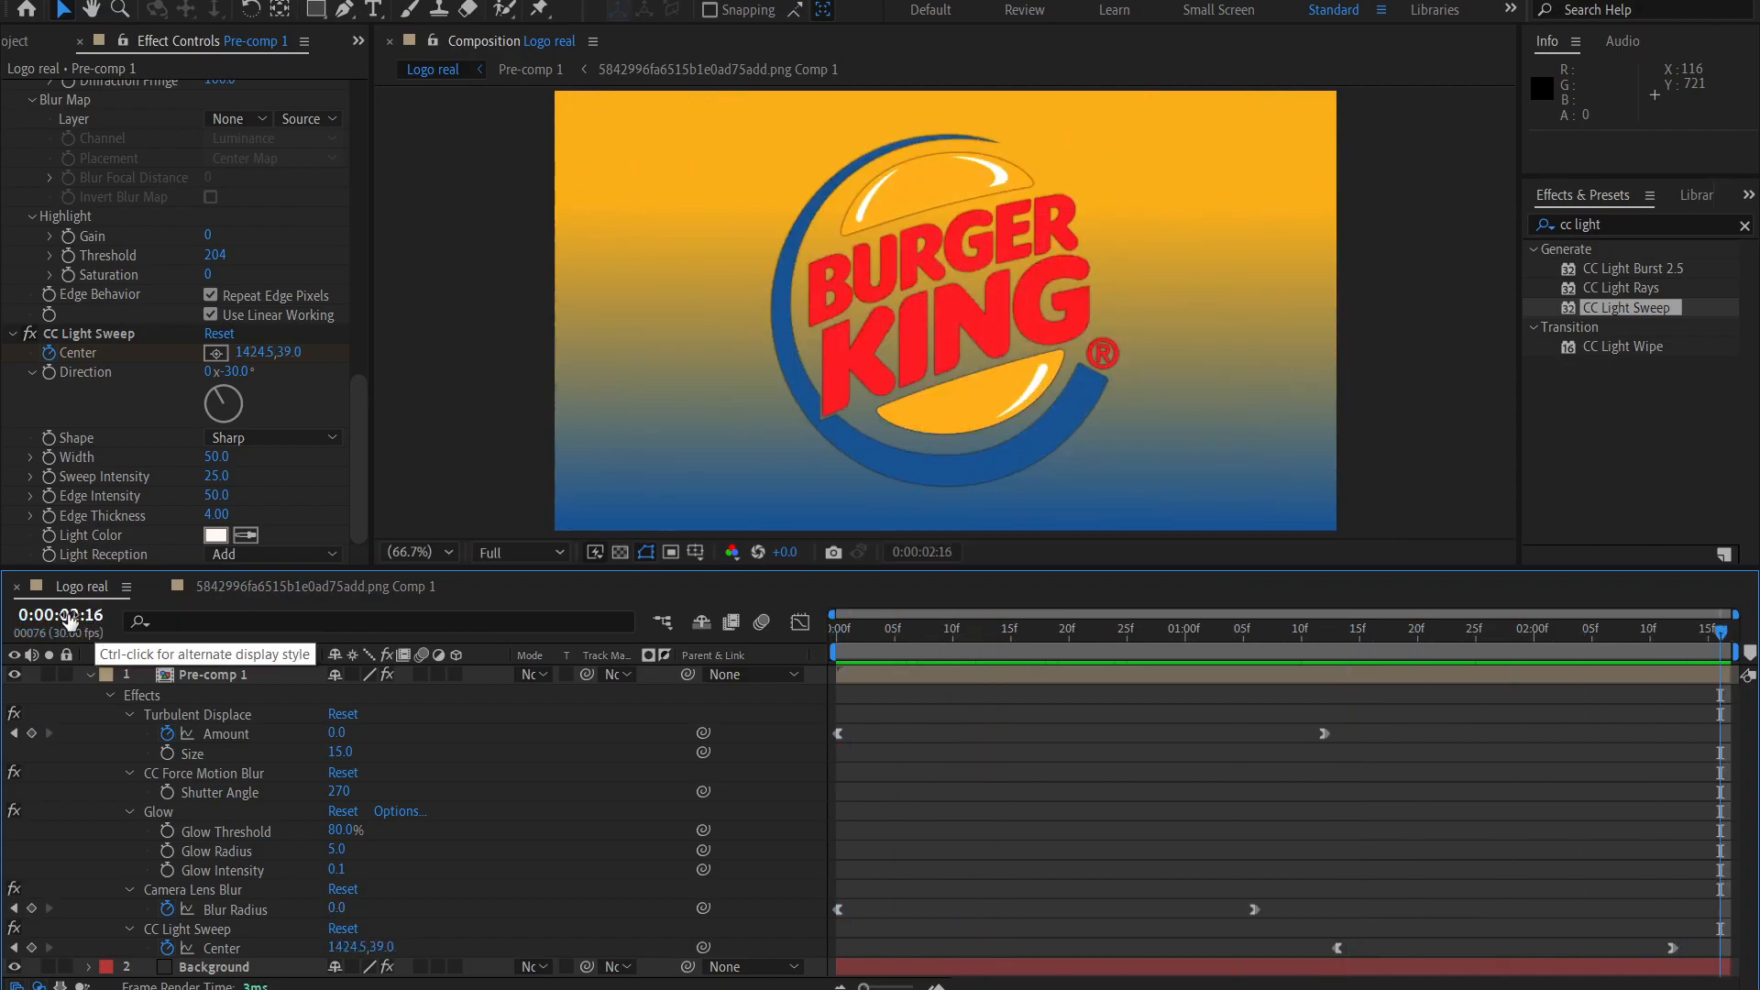
{"action": "left_click_drag", "start_coordinate": [1741, 634], "coordinate": [665, 680]}
{"action": "key", "text": "space"}
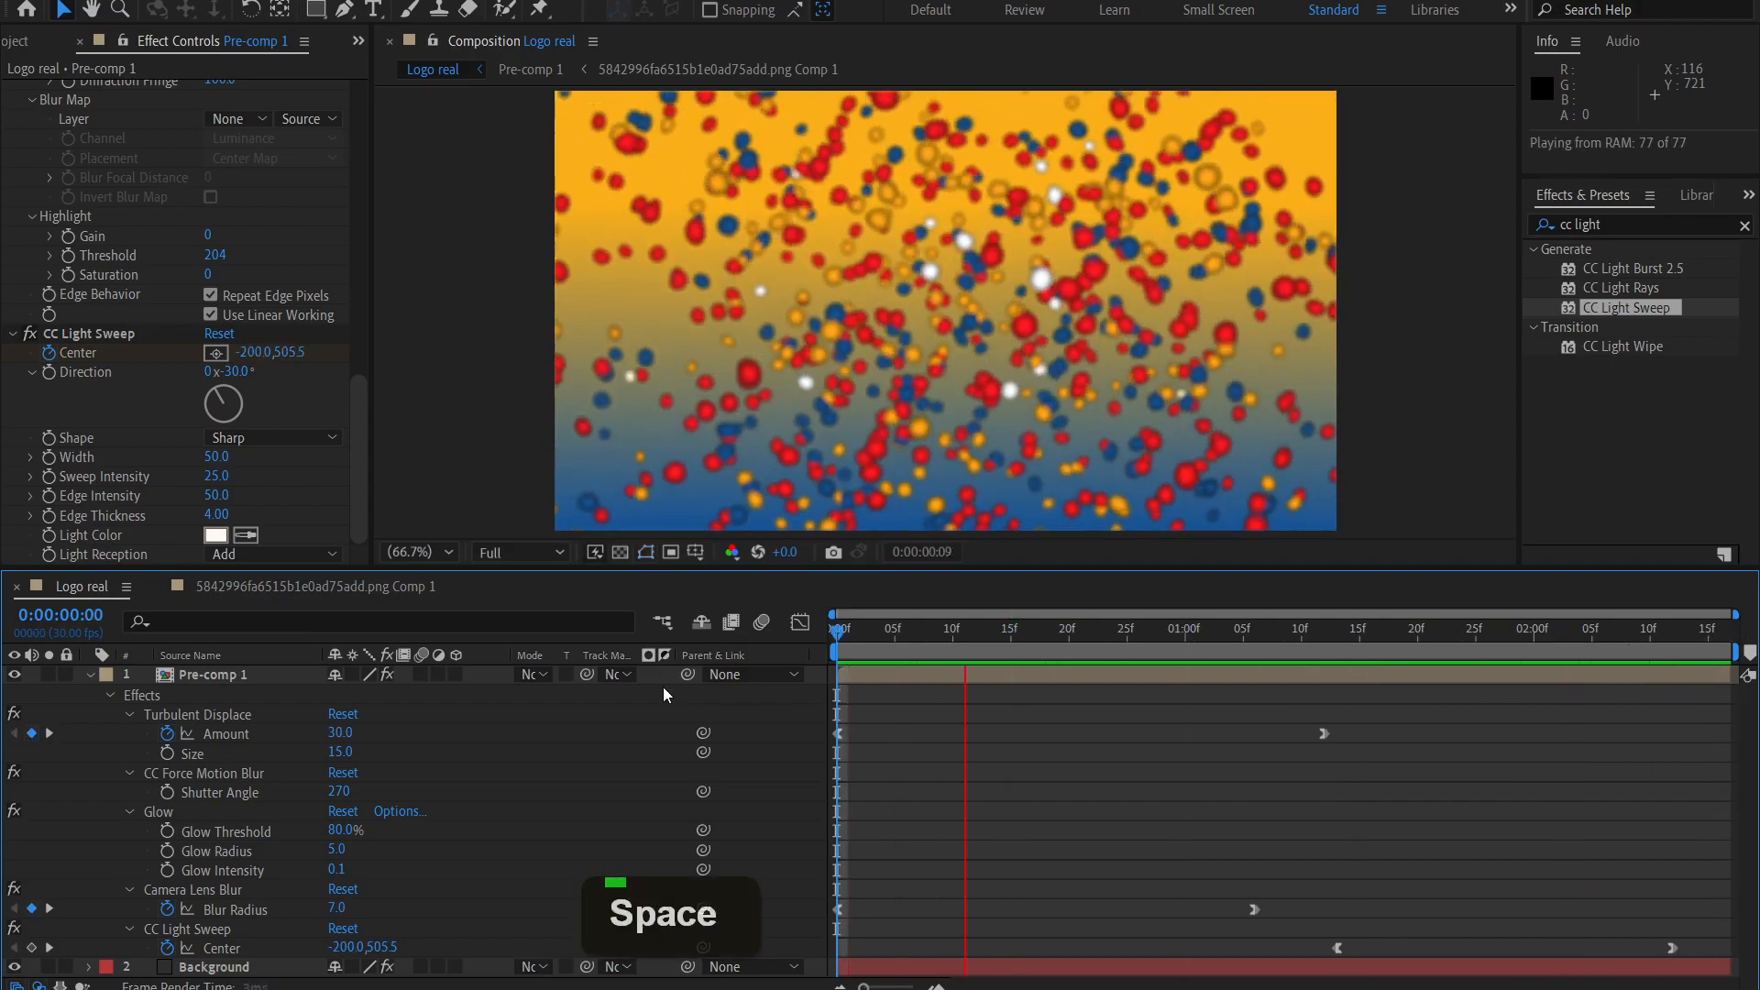